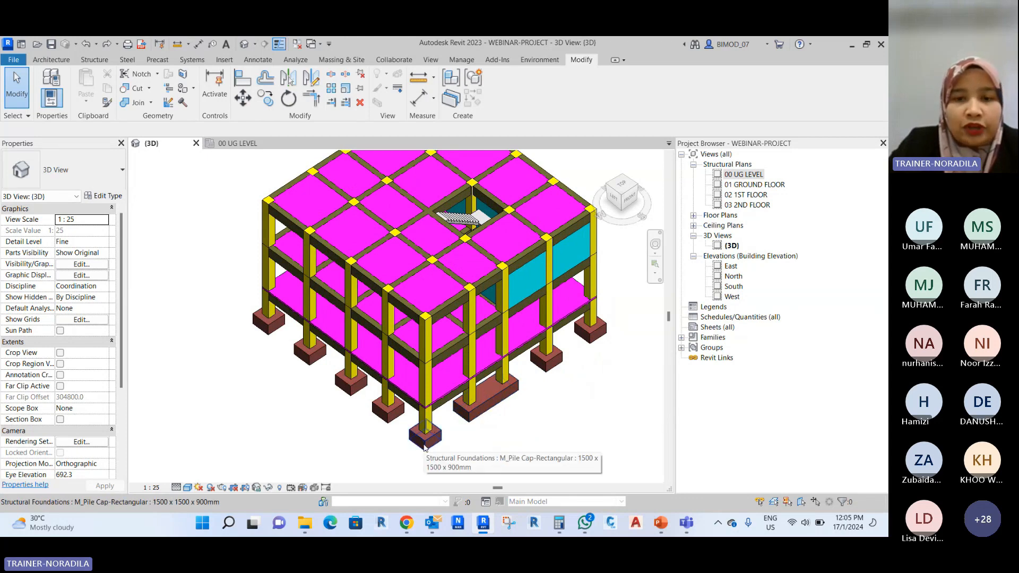
Inspect the building's pile cap foundations, selecting the long rectangular cap and a triangular cap seen from below the model.
left_click(425, 446)
left_click(501, 447)
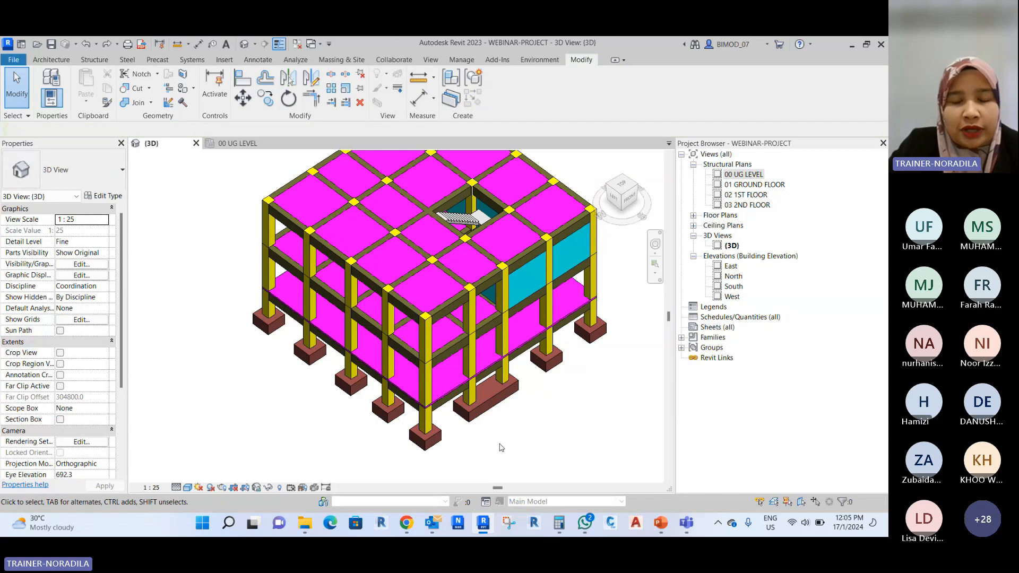
left_click(472, 422)
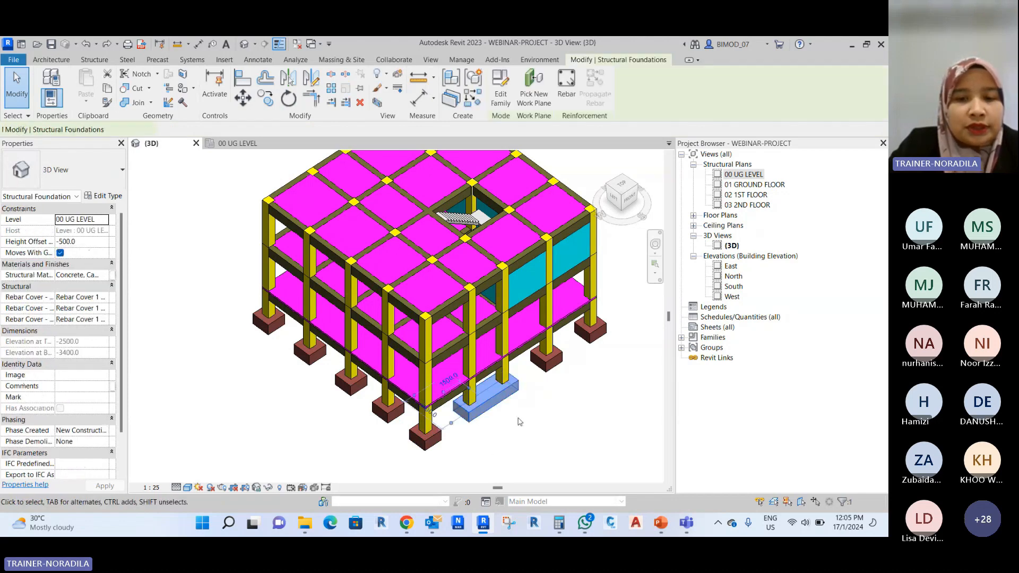
middle_click_drag(496, 450, 446, 366, "shift")
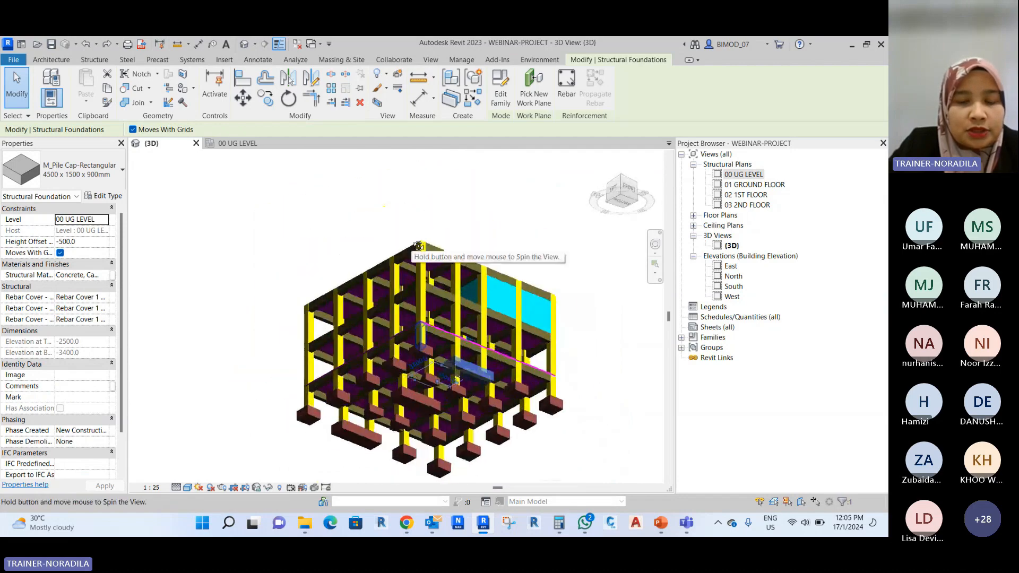
scroll(443, 371, "up", 6)
left_click(443, 371)
scroll(443, 370, "down", 6)
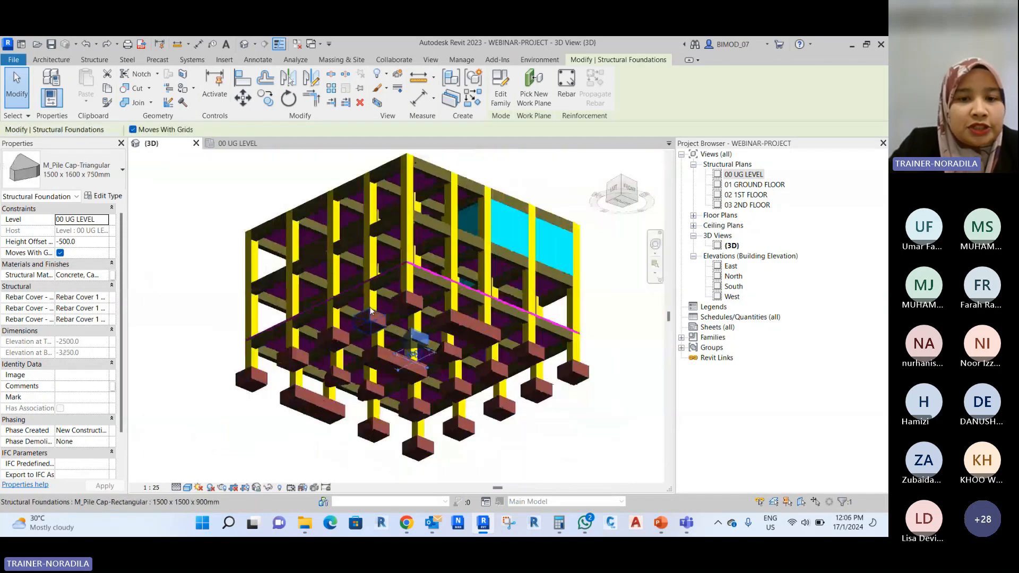
left_click(278, 373)
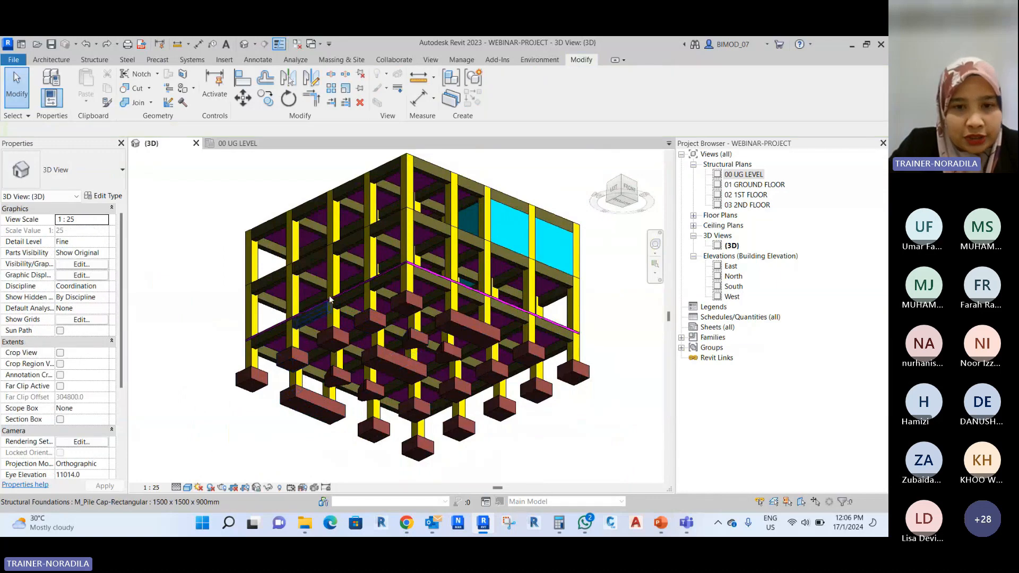
scroll(350, 332, "down", 3)
middle_click_drag(350, 332, 356, 364, "shift")
scroll(356, 365, "up", 3)
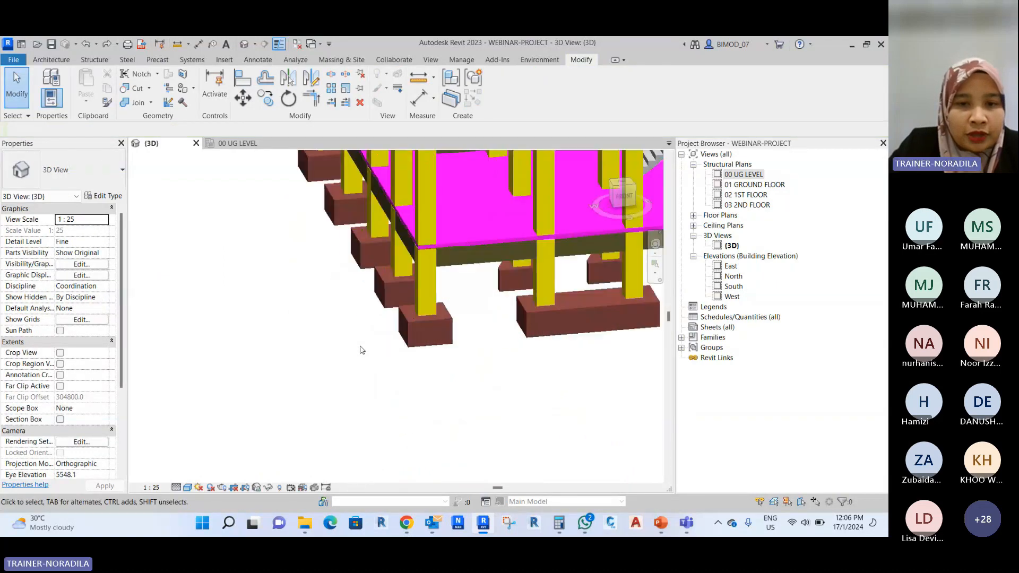
scroll(333, 368, "down", 2)
middle_click_drag(315, 366, 408, 461, "shift")
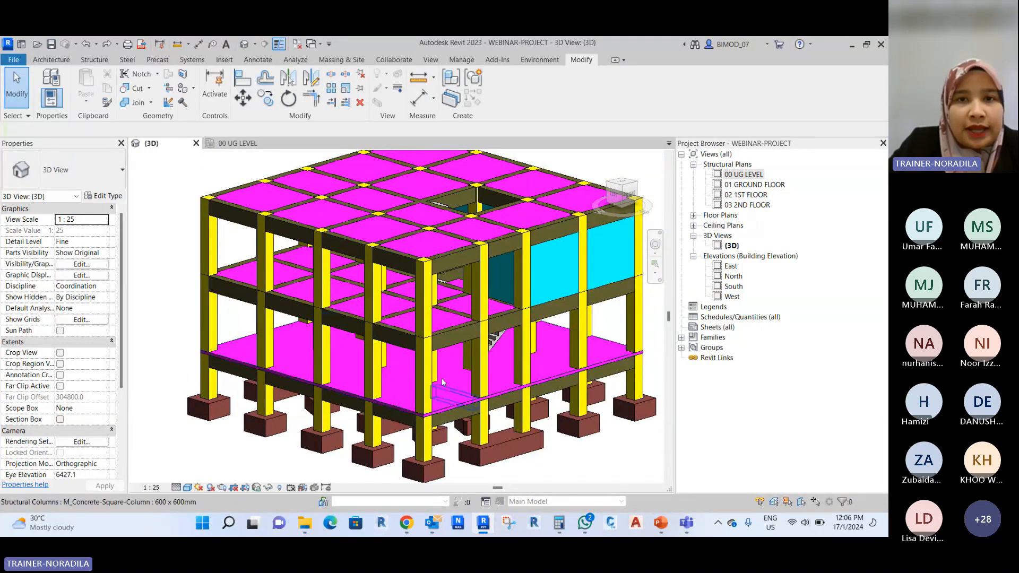
Select a perimeter concrete beam at the 03 2ND FLOOR level to check its properties, and clear the selection.
scroll(419, 339, "down", 1)
middle_click_drag(404, 347, 425, 393, "shift")
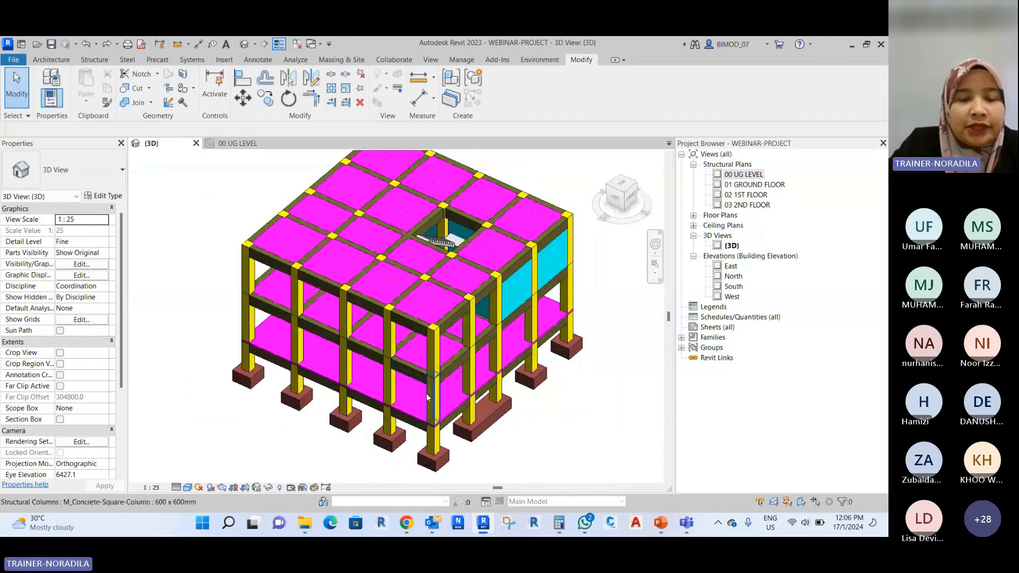
scroll(323, 305, "up", 4)
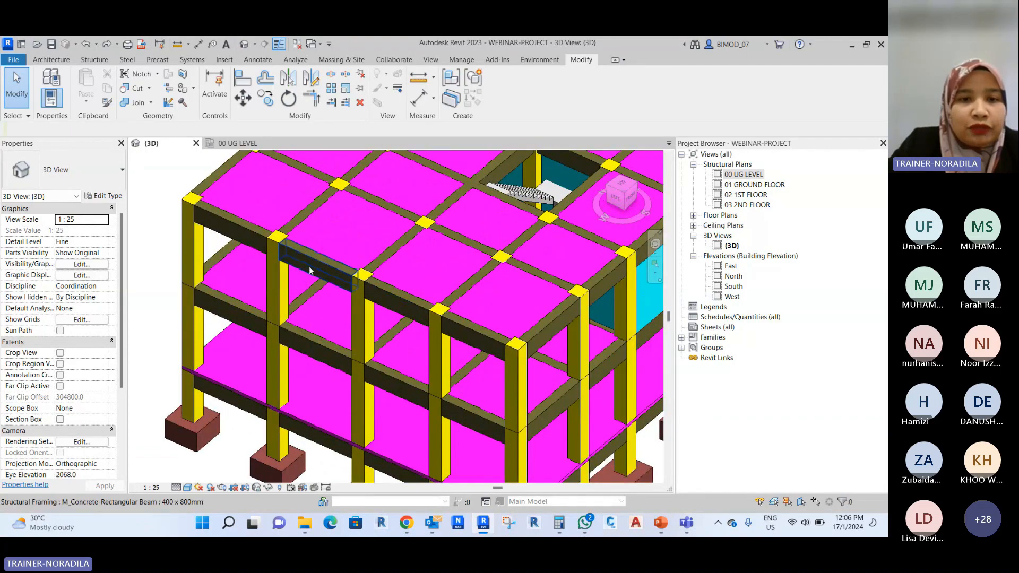
left_click(298, 267)
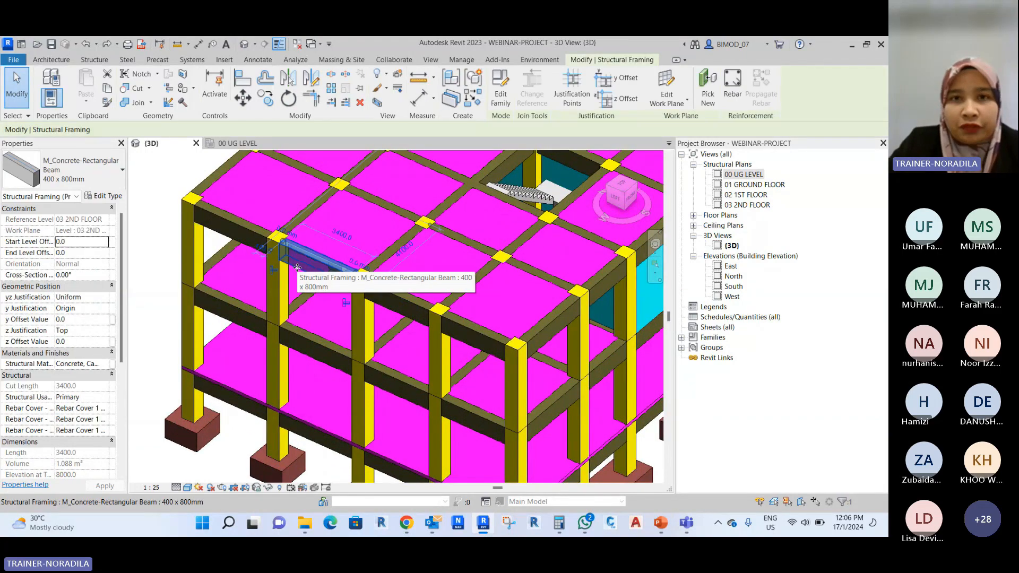
scroll(302, 266, "down", 3)
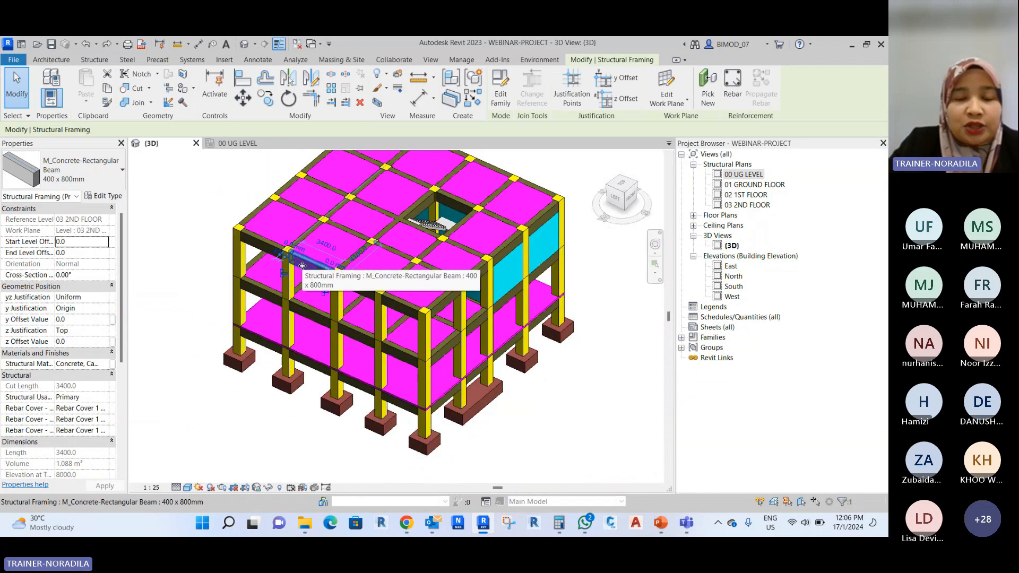
left_click(641, 442)
Select the two corner walls on 02 1ST FLOOR one after the other to check their properties, and clear the selection.
scroll(554, 384, "down", 2)
middle_click_drag(566, 383, 605, 392, "shift")
scroll(580, 317, "up", 5)
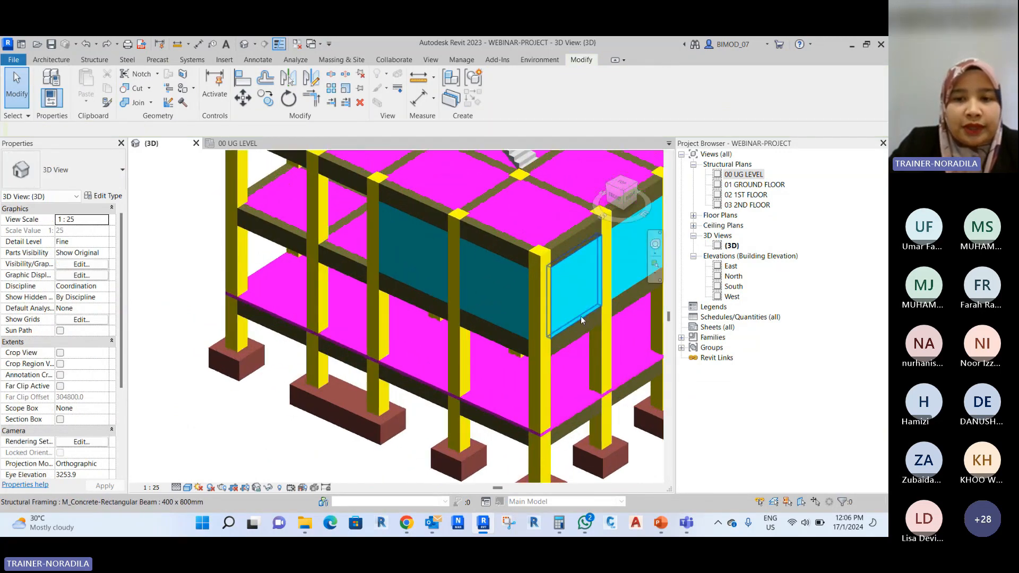
left_click(493, 290)
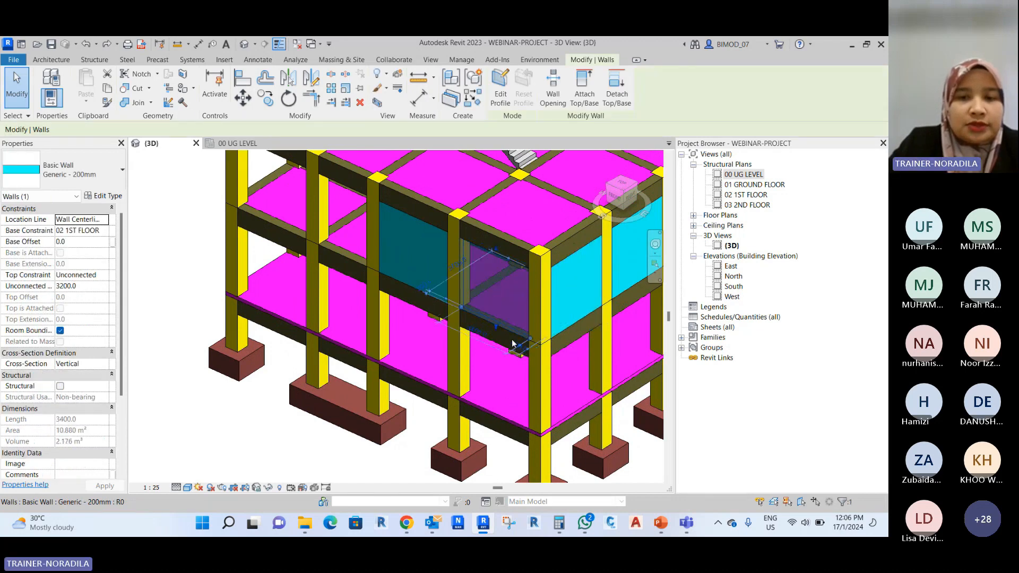
middle_click_drag(537, 368, 396, 307)
left_click(393, 309)
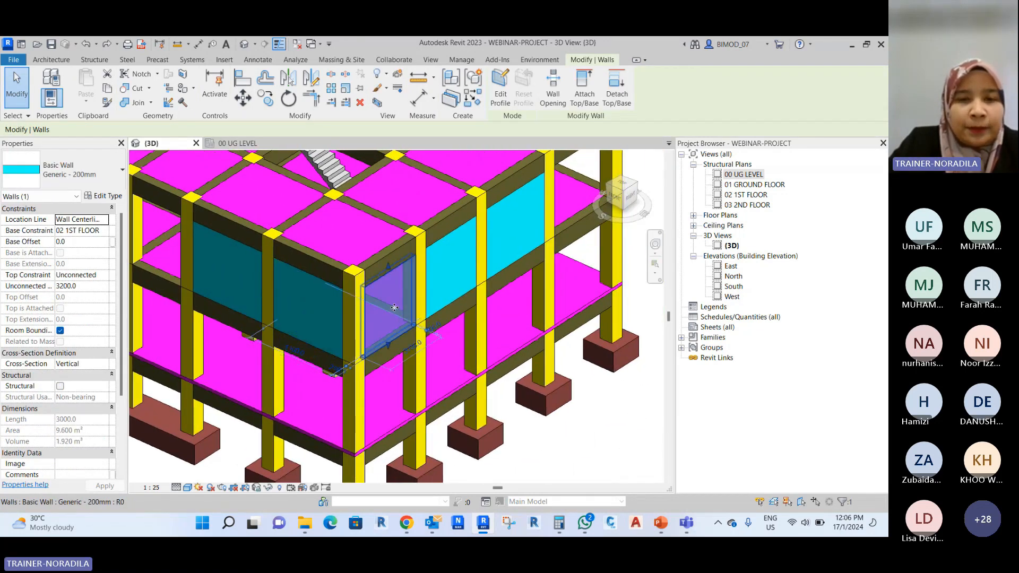
scroll(390, 310, "down", 2)
key("Escape")
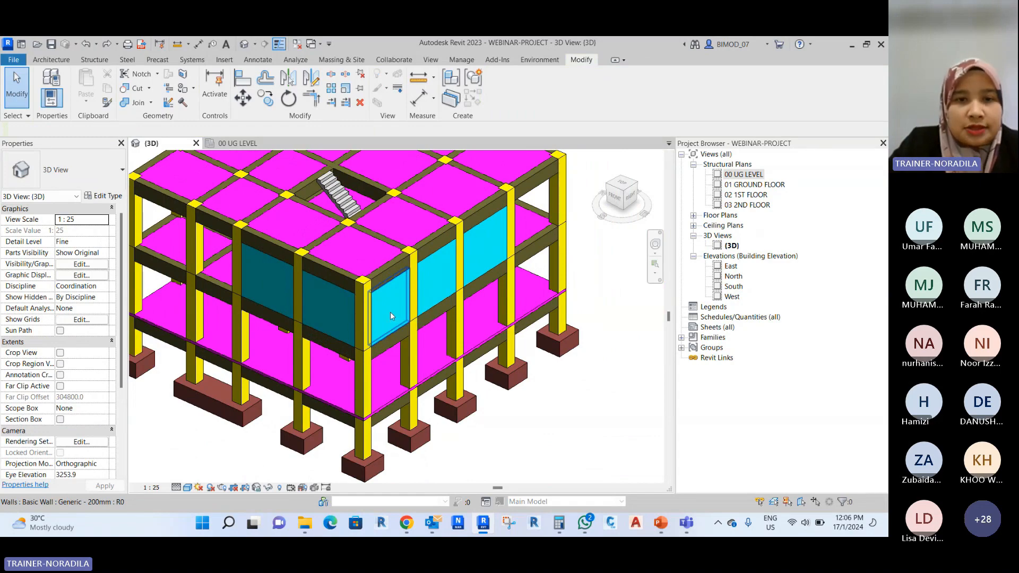
Inspect the cast-in-place stair inside the slab opening, return to an overall 3D view and close the 00 UG LEVEL view.
middle_click_drag(419, 371, 427, 431, "shift")
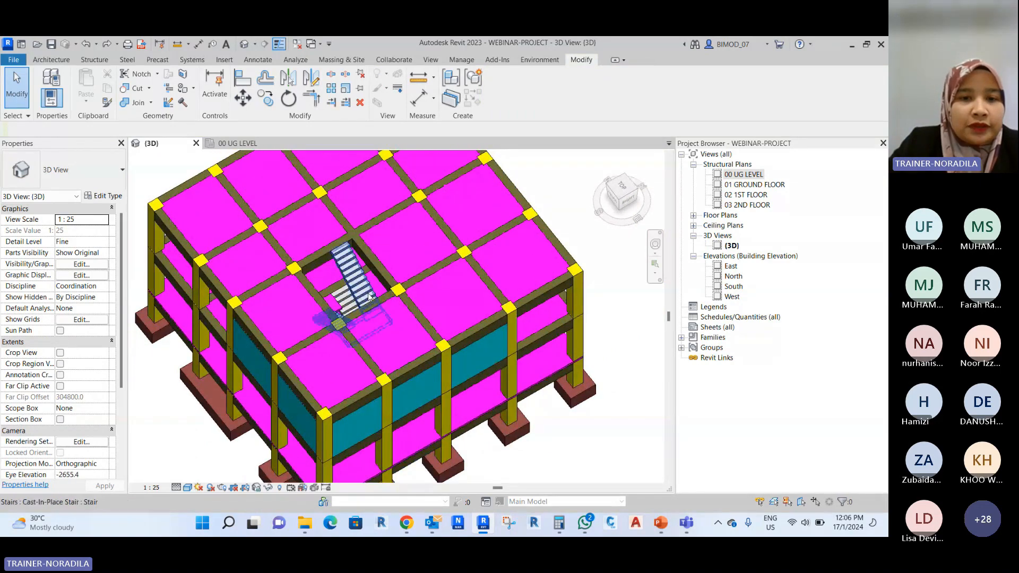
left_click(354, 270)
scroll(373, 262, "down", 2)
left_click(229, 318)
middle_click_drag(234, 340, 275, 305, "shift")
middle_click_drag(275, 305, 335, 369)
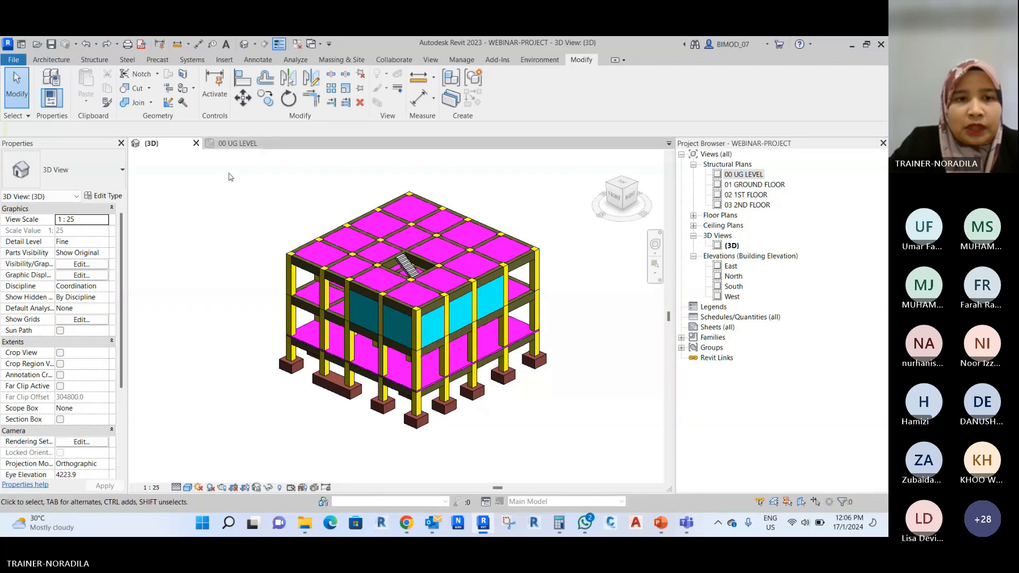
left_click(270, 144)
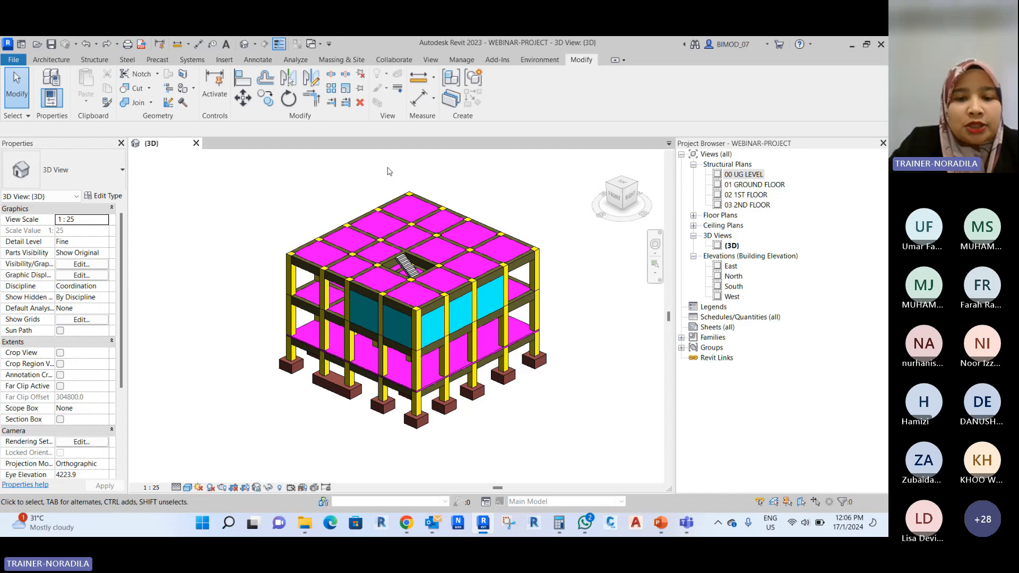
left_click(264, 66)
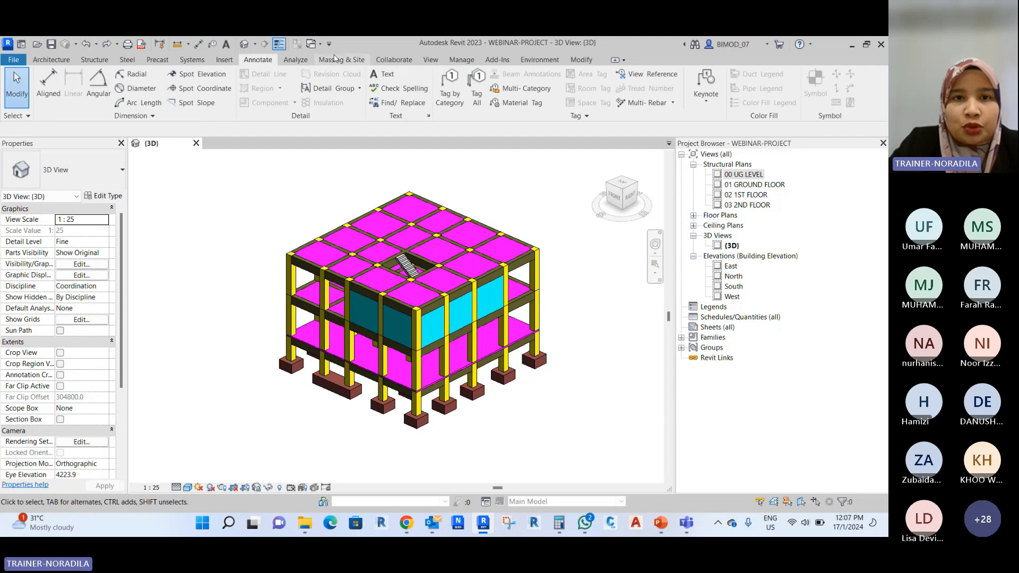
left_click(582, 61)
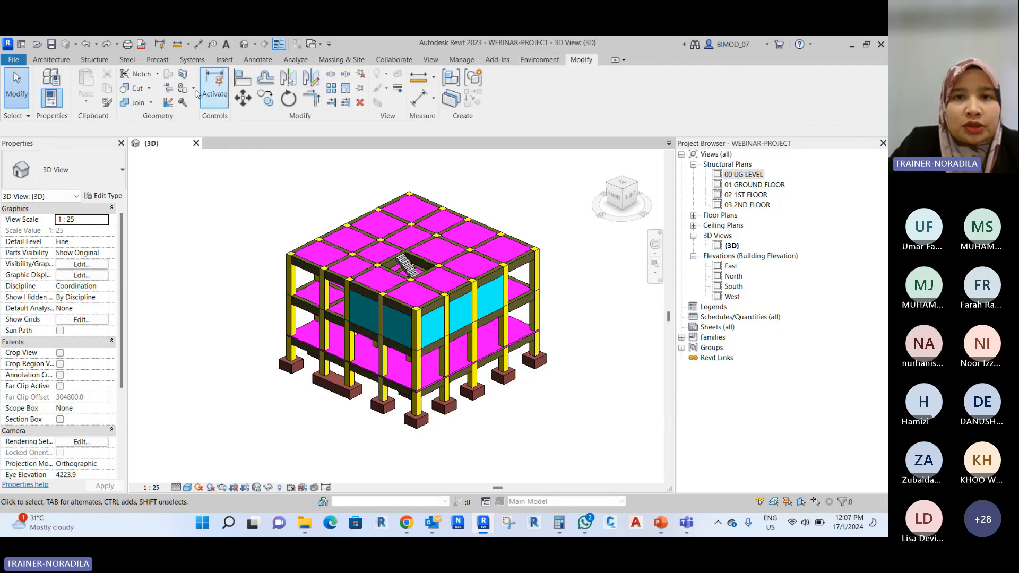
left_click(258, 60)
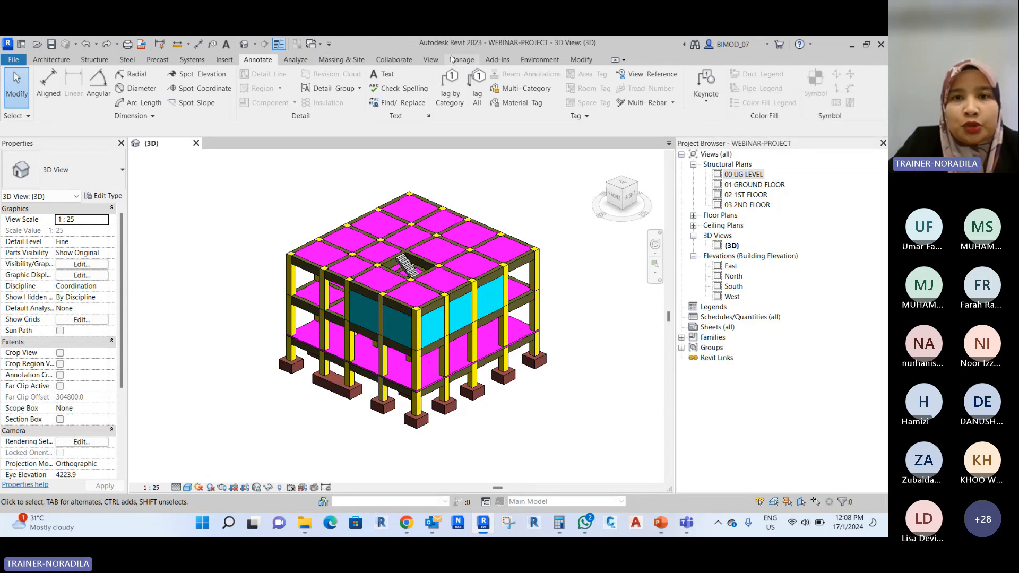
left_click(580, 60)
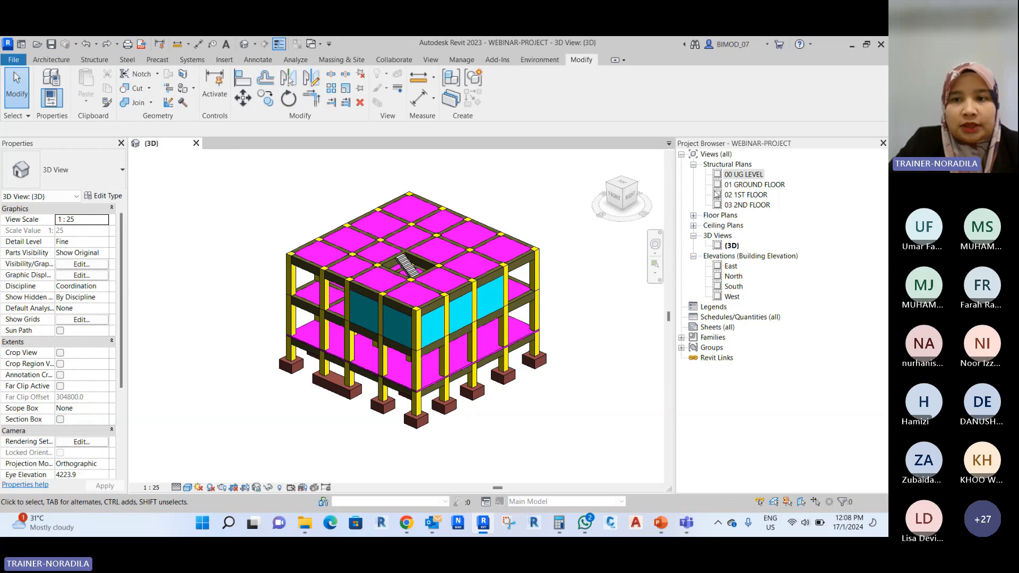
Delete the 02 1ST FLOOR and 03 2ND FLOOR structural plan views from the project.
left_click(737, 205)
left_click(744, 195, "ctrl")
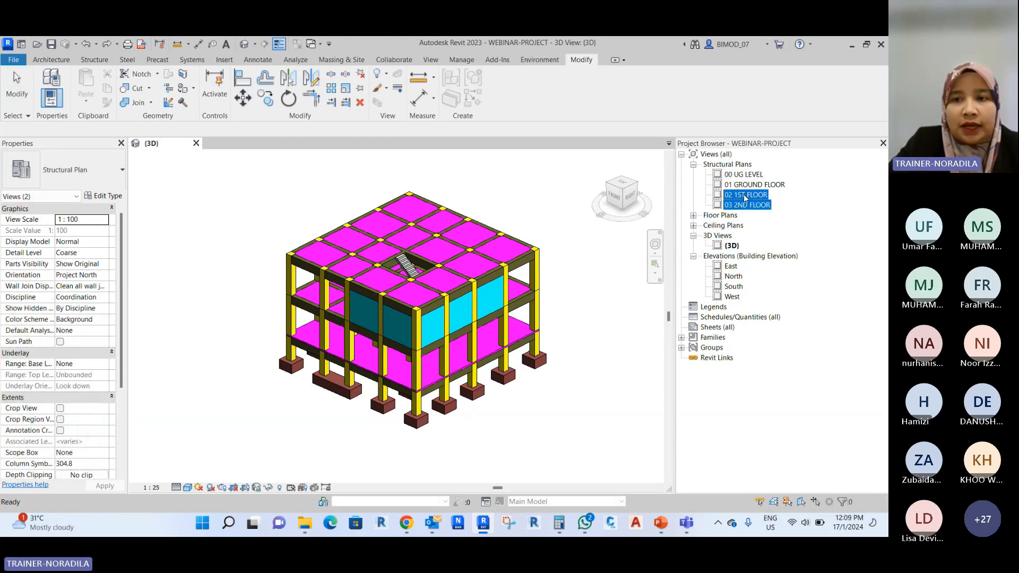
key("Delete")
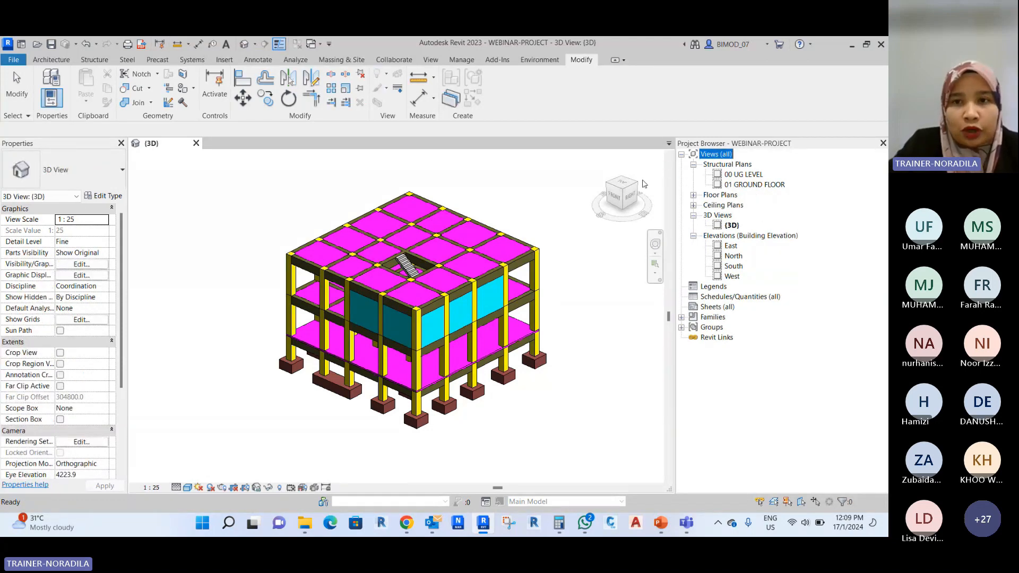
left_click(540, 176)
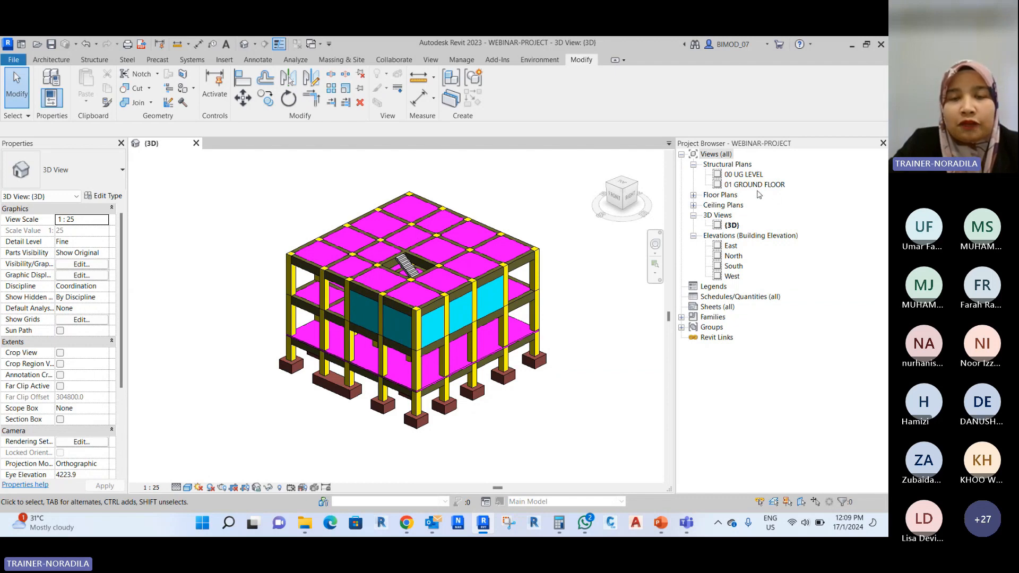
Open the East elevation to compare the level markers with the listed structural plans, and close the elevation.
double_click(729, 247)
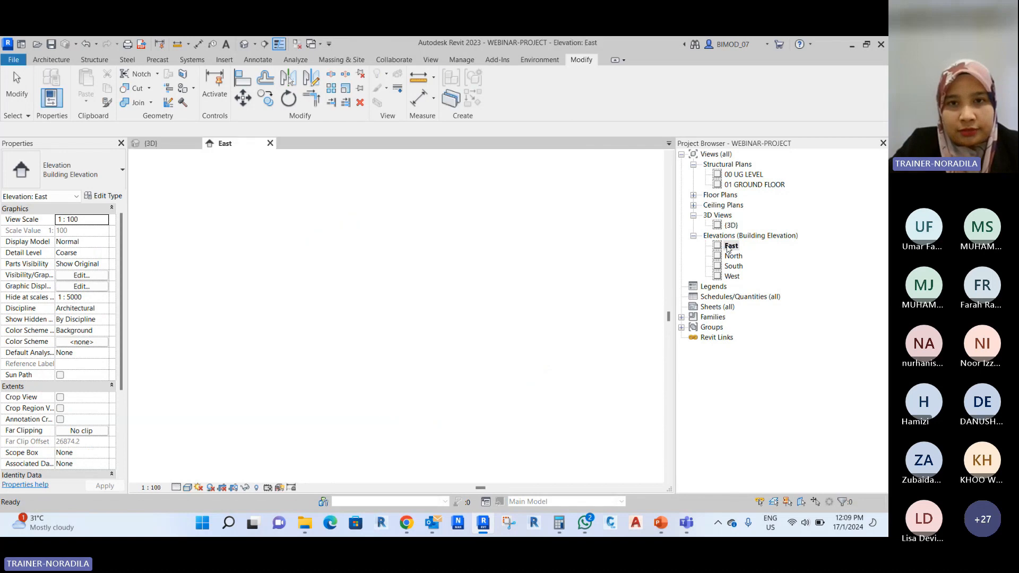
middle_click_drag(586, 345, 515, 321)
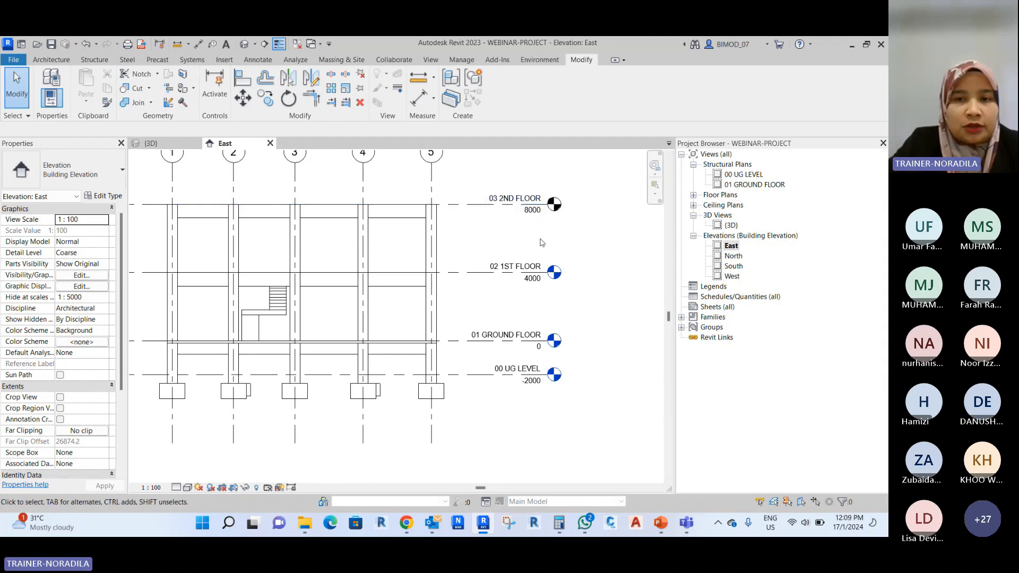
scroll(581, 257, "up", 3)
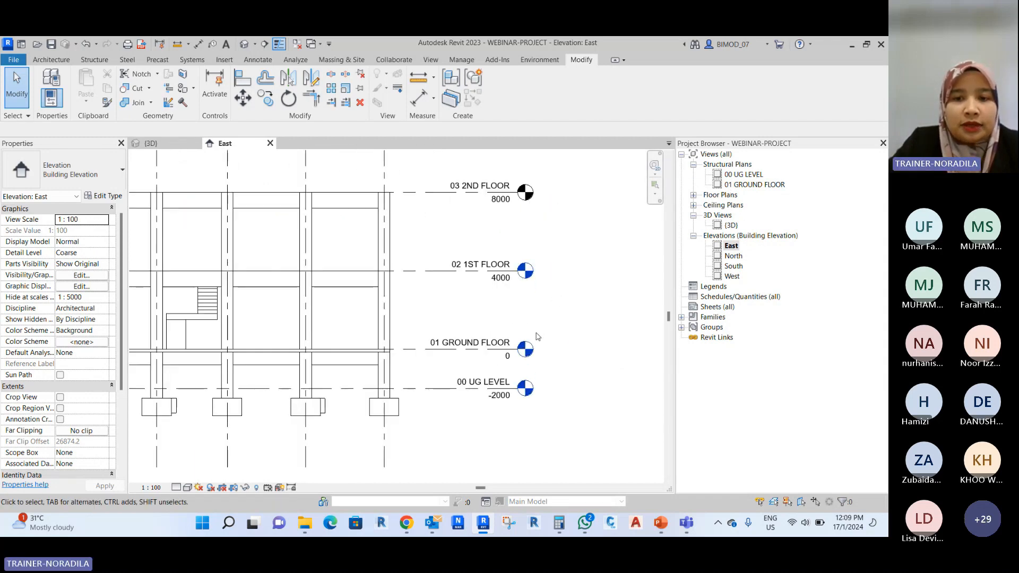
scroll(538, 336, "up", 1)
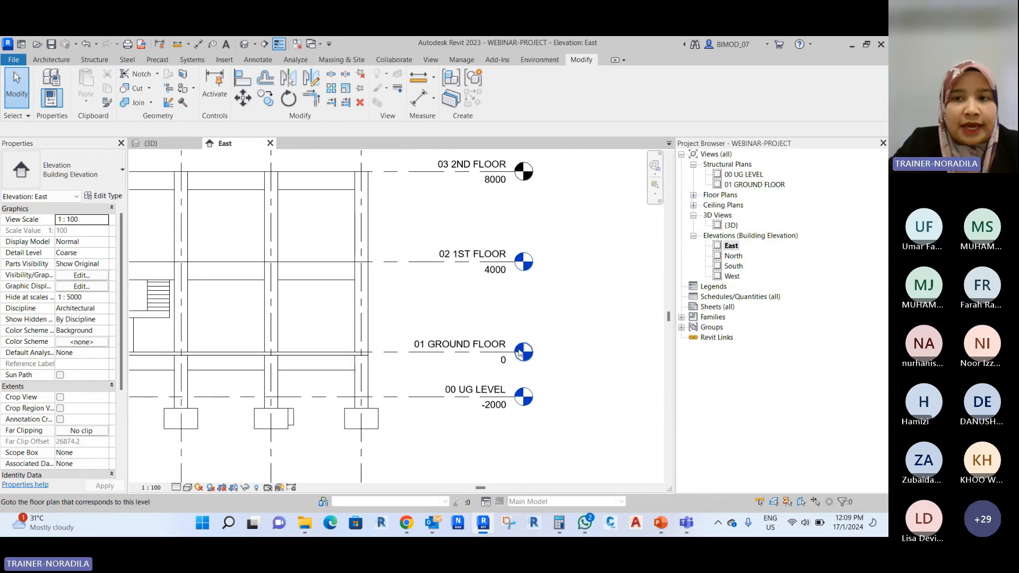
scroll(542, 277, "down", 2)
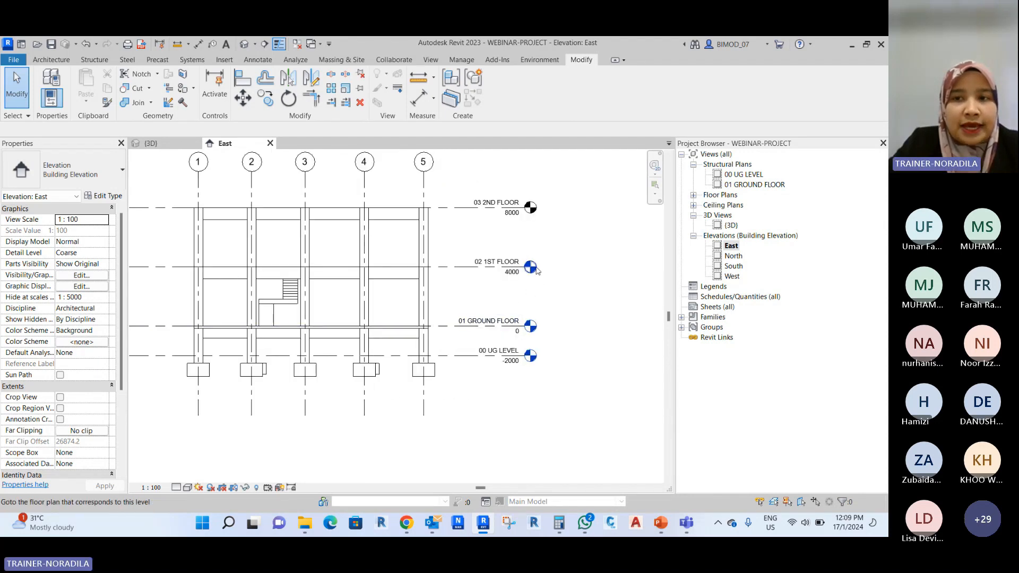
middle_click_drag(488, 319, 584, 332)
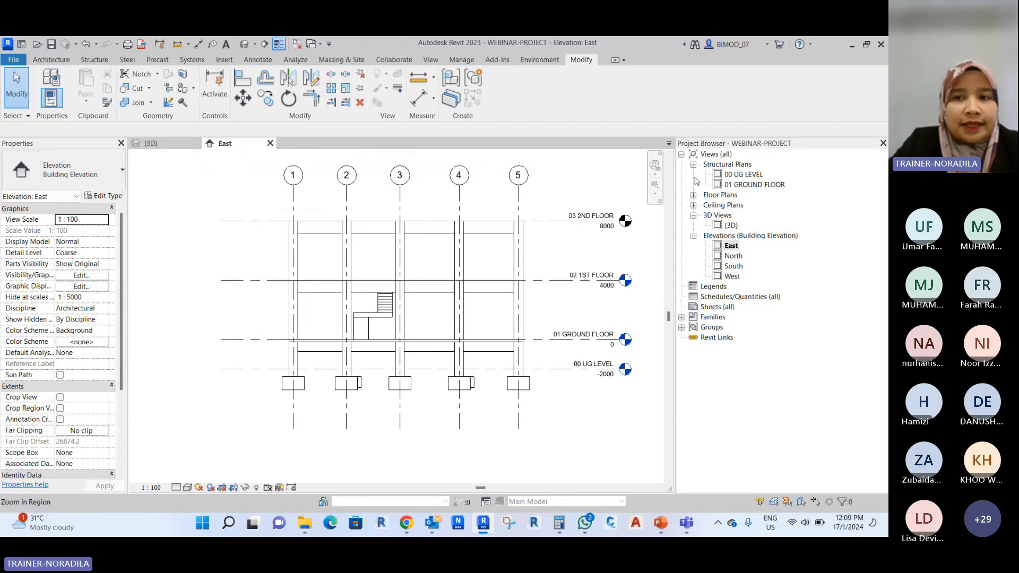
left_click(270, 144)
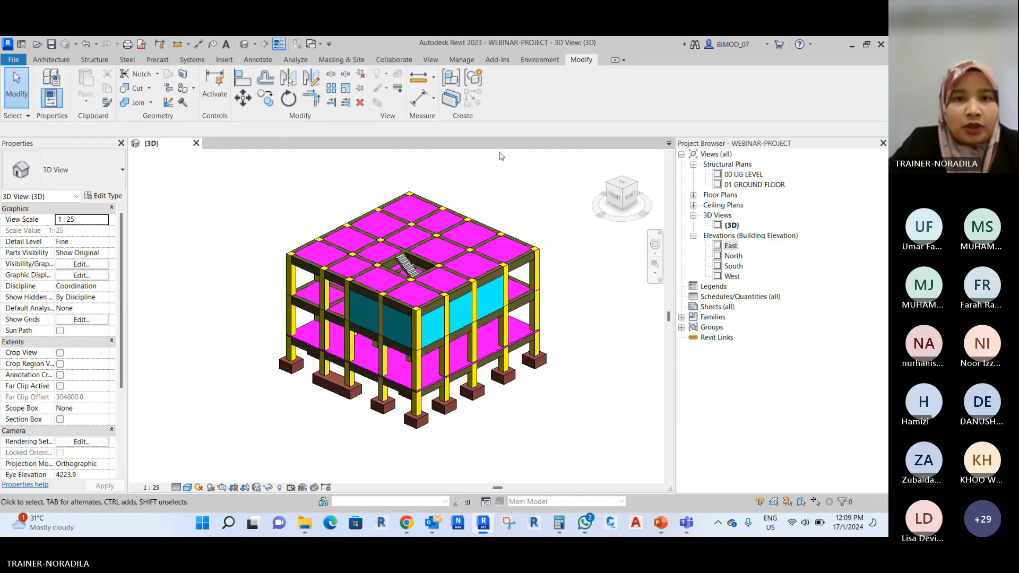
Create structural plan views for the 02 1ST FLOOR and 03 2ND FLOOR levels, and close the opened 03 2ND FLOOR plan.
left_click(428, 60)
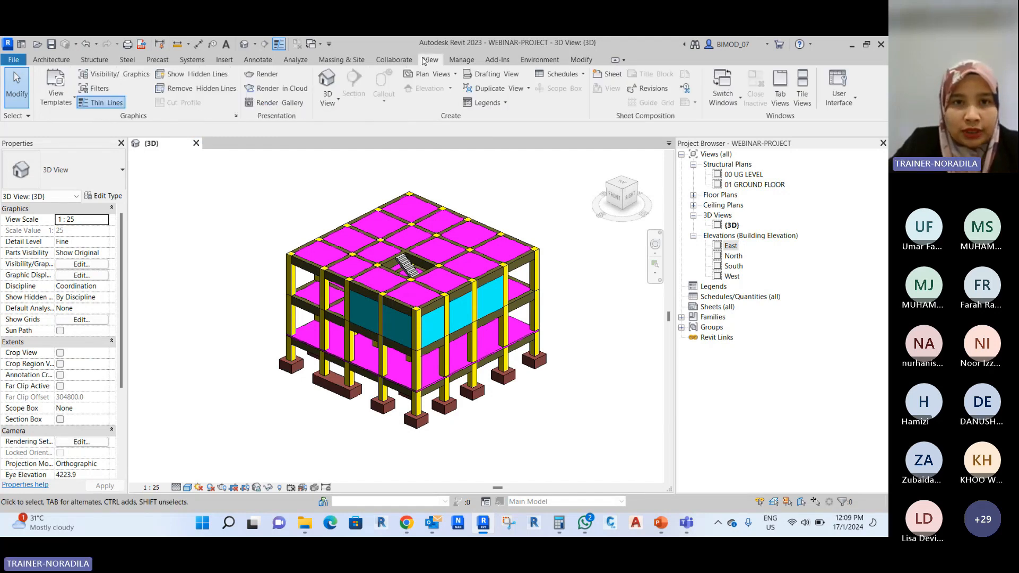
left_click(445, 75)
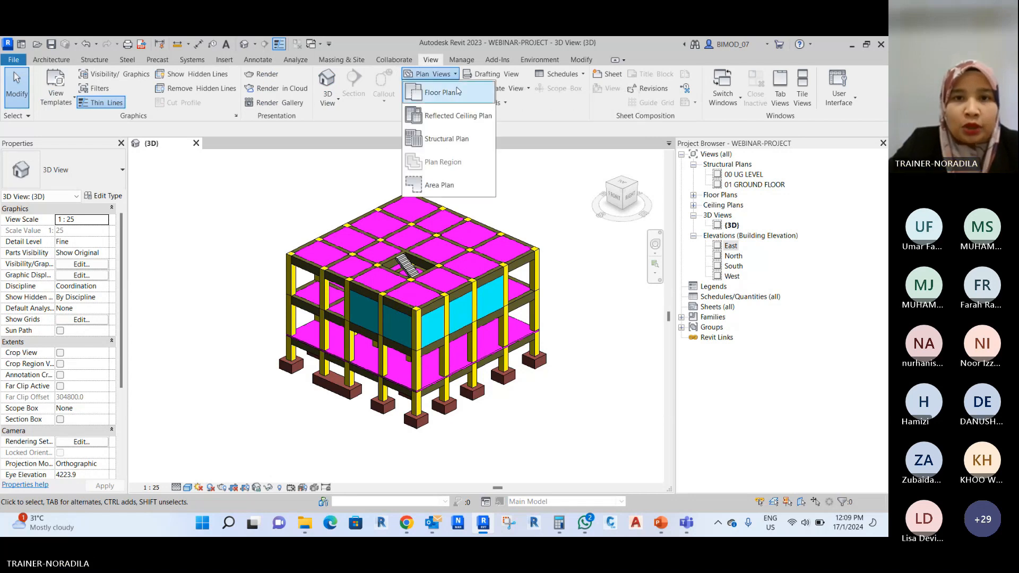
left_click(447, 139)
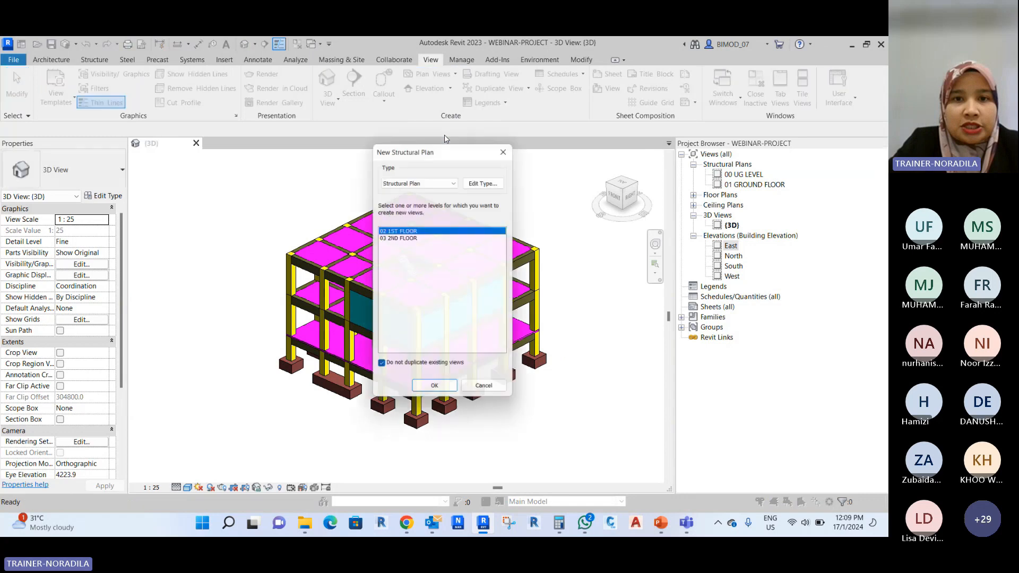
left_click(410, 238, "shift")
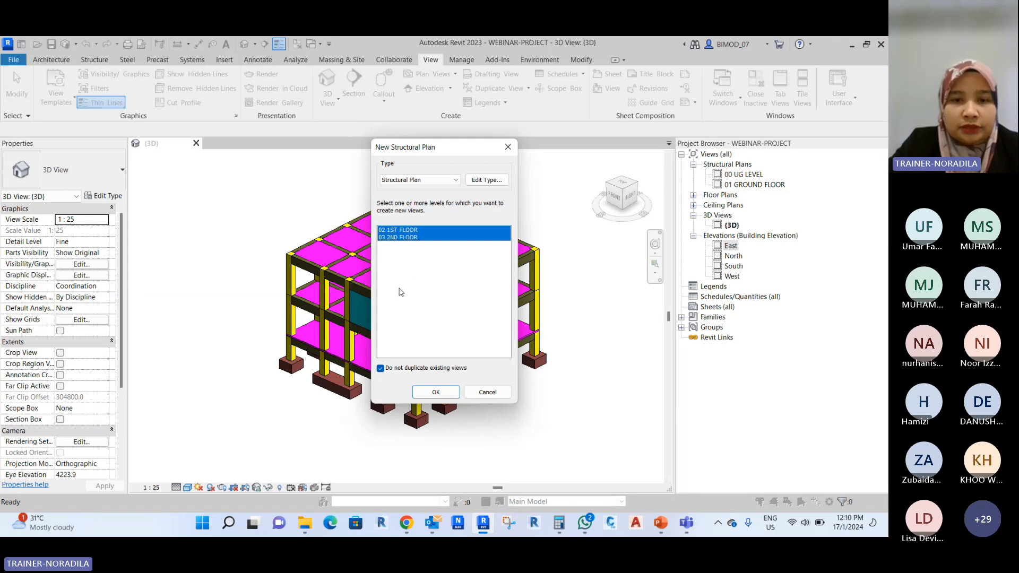
left_click(427, 392)
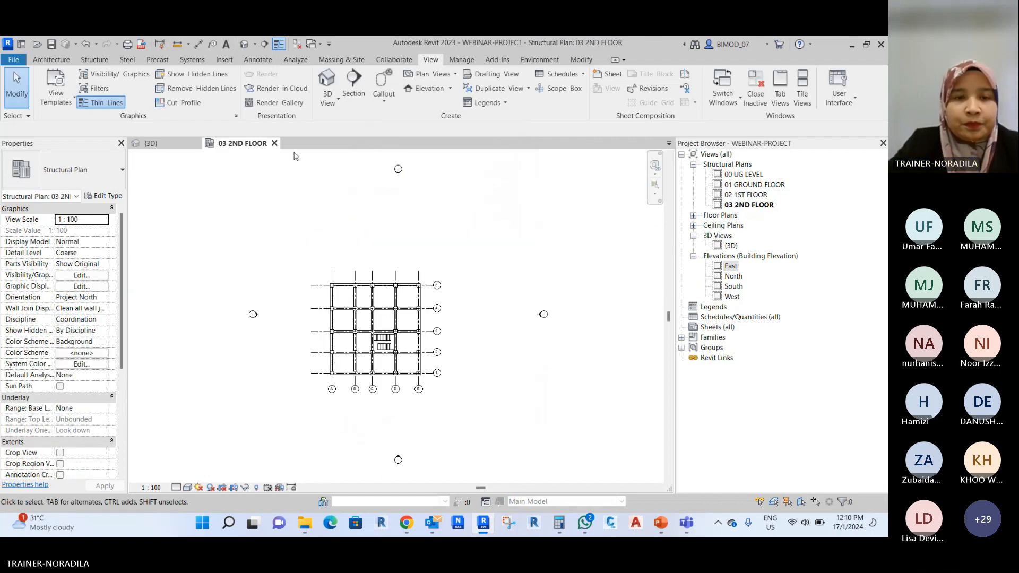
left_click(274, 143)
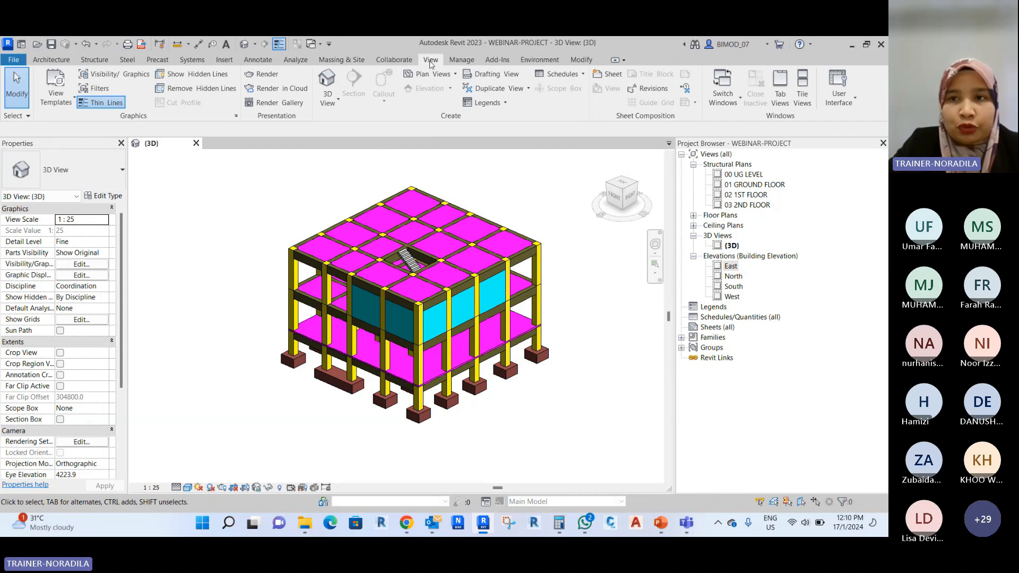
Check which user interface elements, such as the Project Browser and Properties, are enabled, and return to the 3D model.
left_click(847, 105)
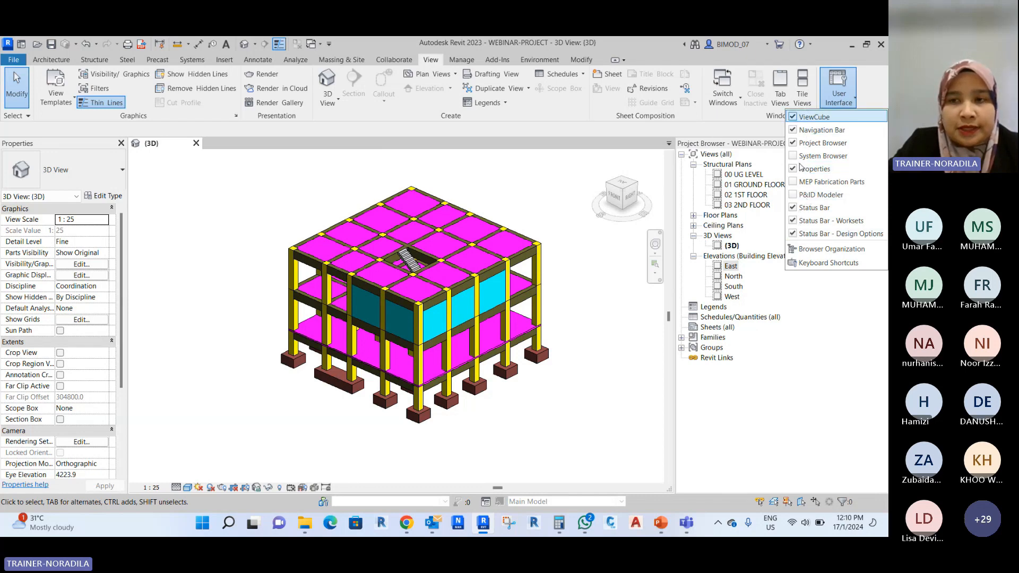
left_click(554, 182)
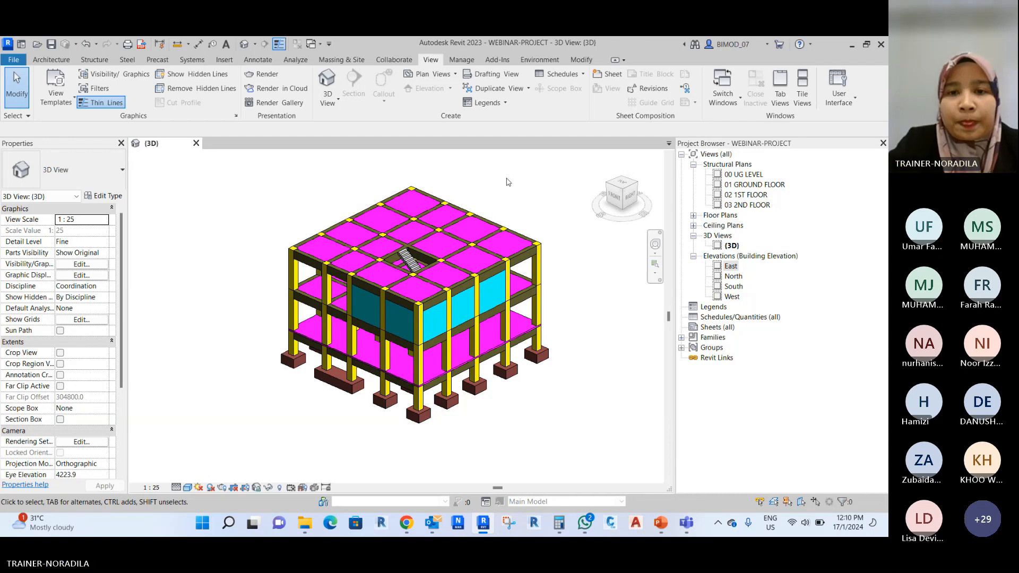
scroll(430, 175, "up", 2)
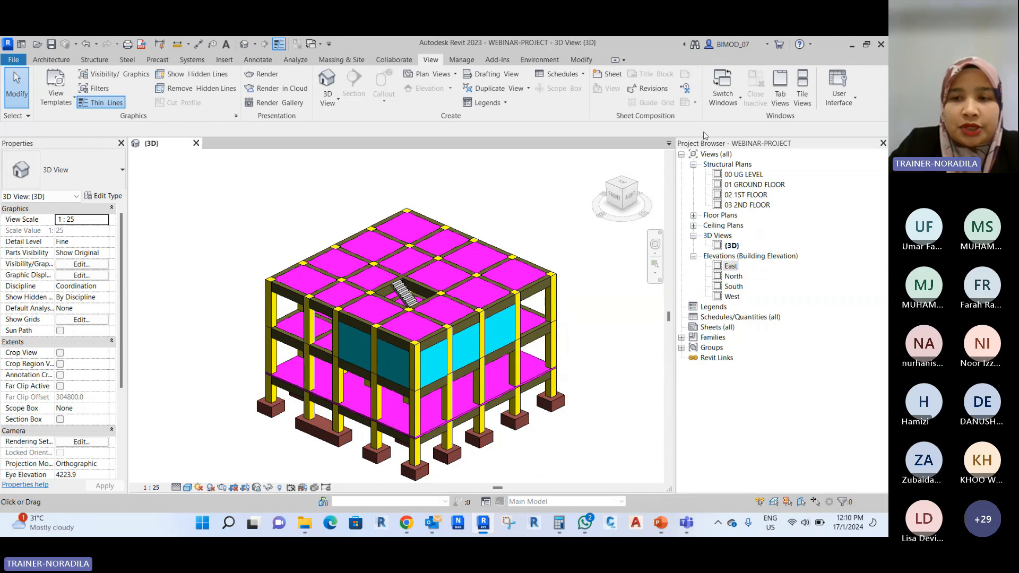
left_click(709, 327)
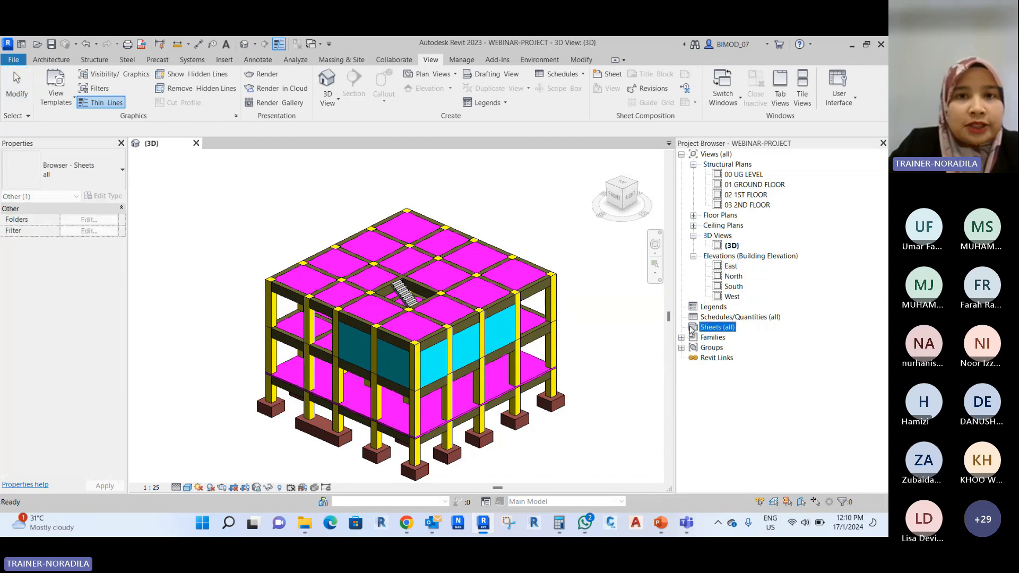
right_click(708, 332)
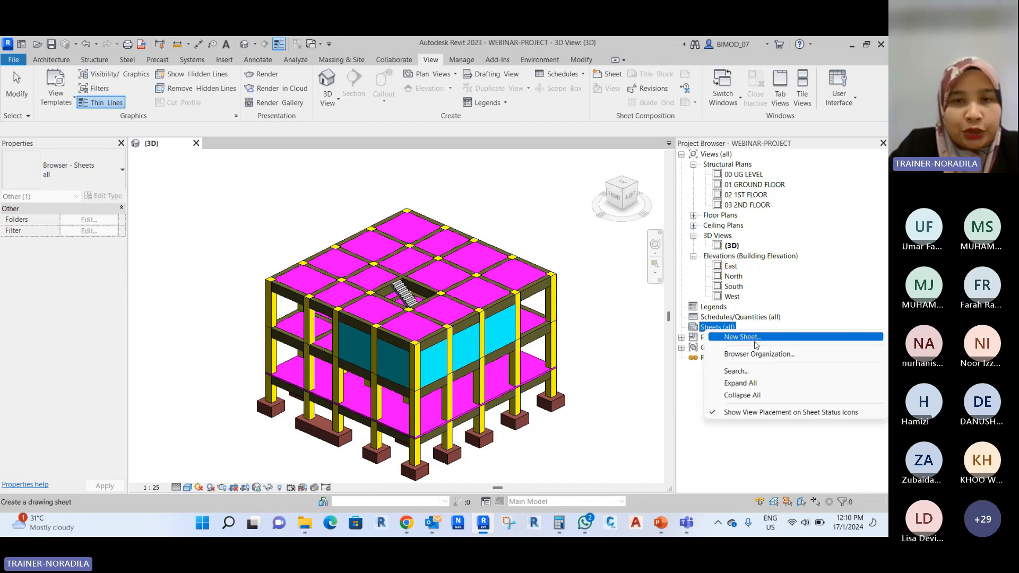
left_click(600, 258)
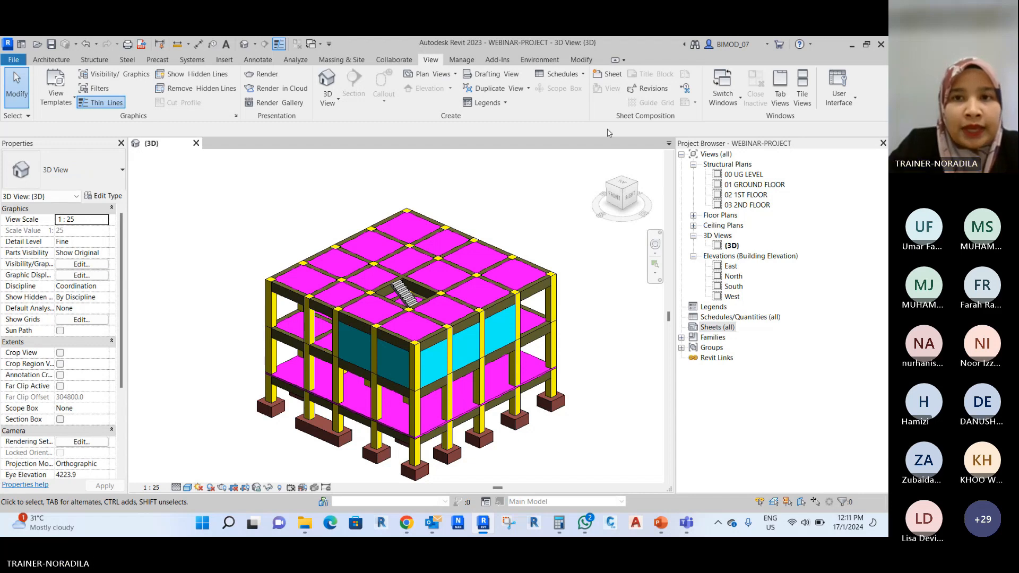
Create a new sheet using the A1 metric titleblock.
left_click(607, 76)
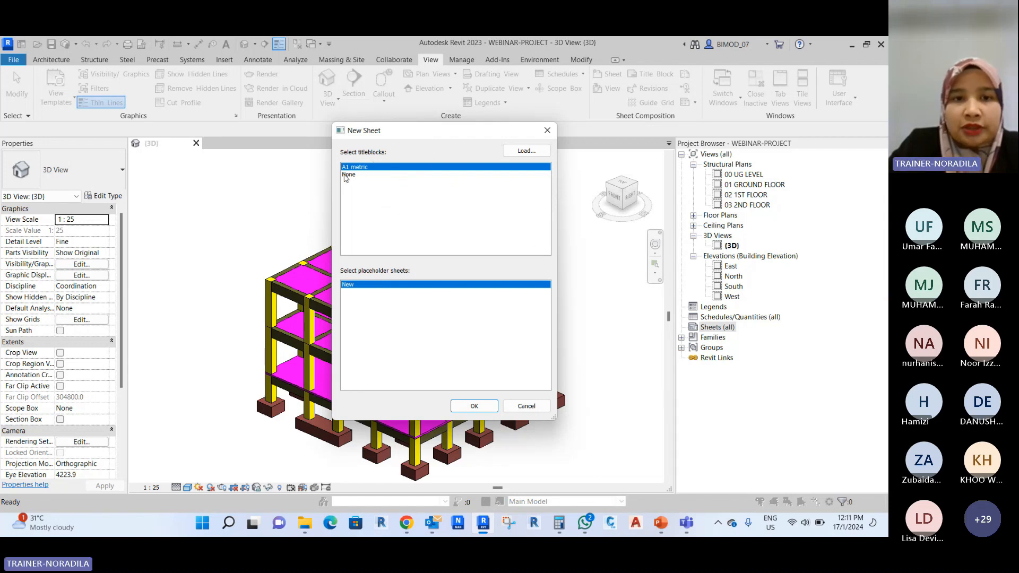
left_click(348, 175)
left_click(368, 168)
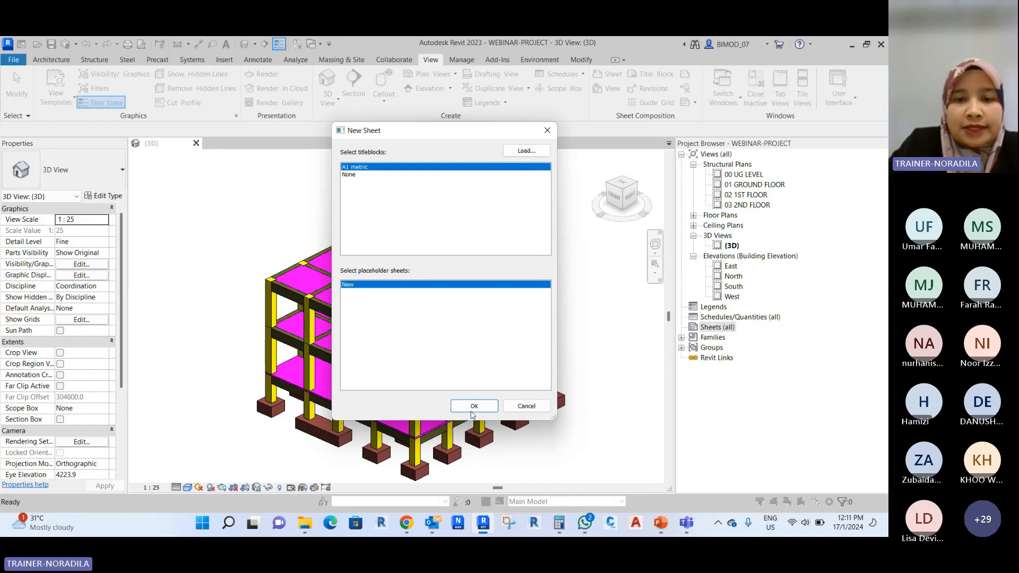
left_click(474, 406)
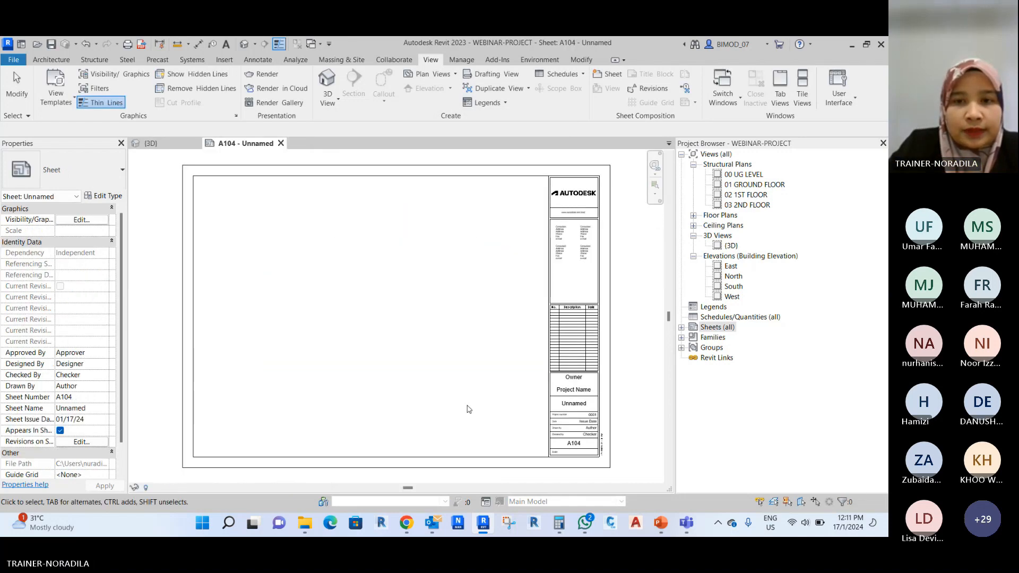
Examine the new sheet's title block, from the logo and consultant fields down to the revision table and project information.
scroll(520, 186, "up", 4)
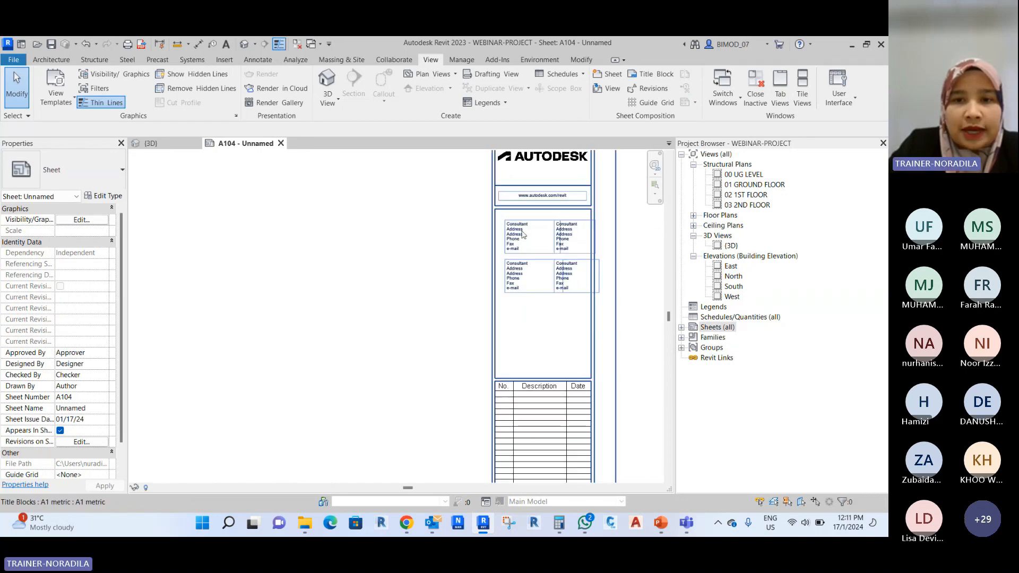
scroll(519, 186, "up", 5)
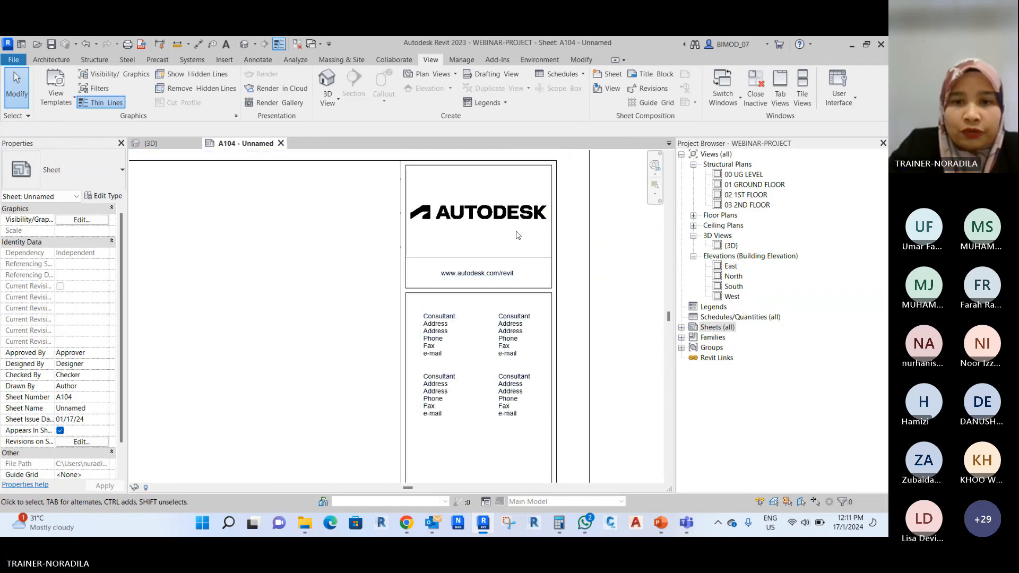
scroll(483, 282, "down", 4)
middle_click_drag(528, 340, 568, 192)
middle_click_drag(545, 259, 551, 166)
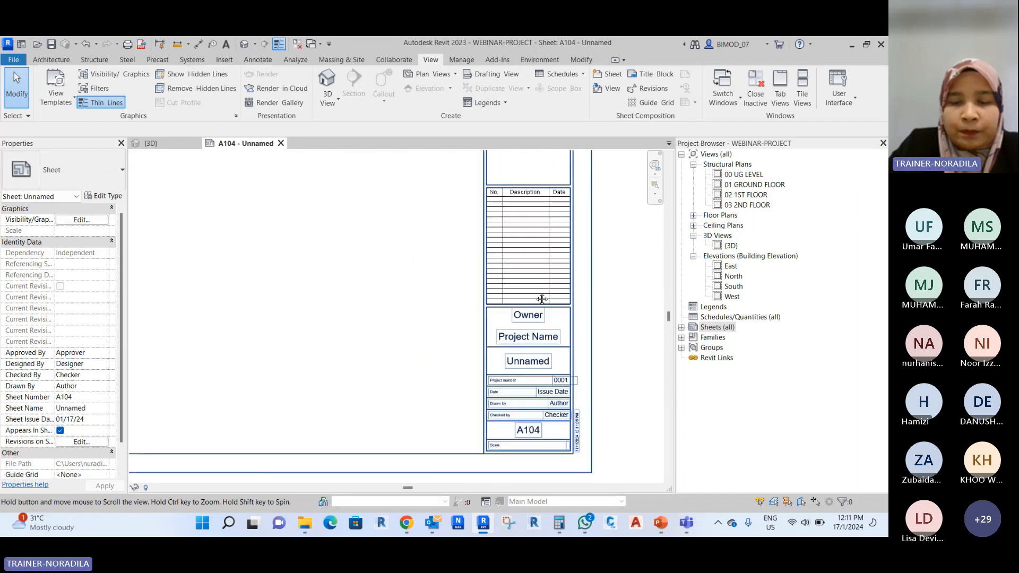
middle_click_drag(541, 297, 541, 244)
scroll(515, 297, "up", 2)
scroll(513, 425, "down", 2)
middle_click_drag(394, 331, 427, 481)
scroll(583, 185, "up", 3)
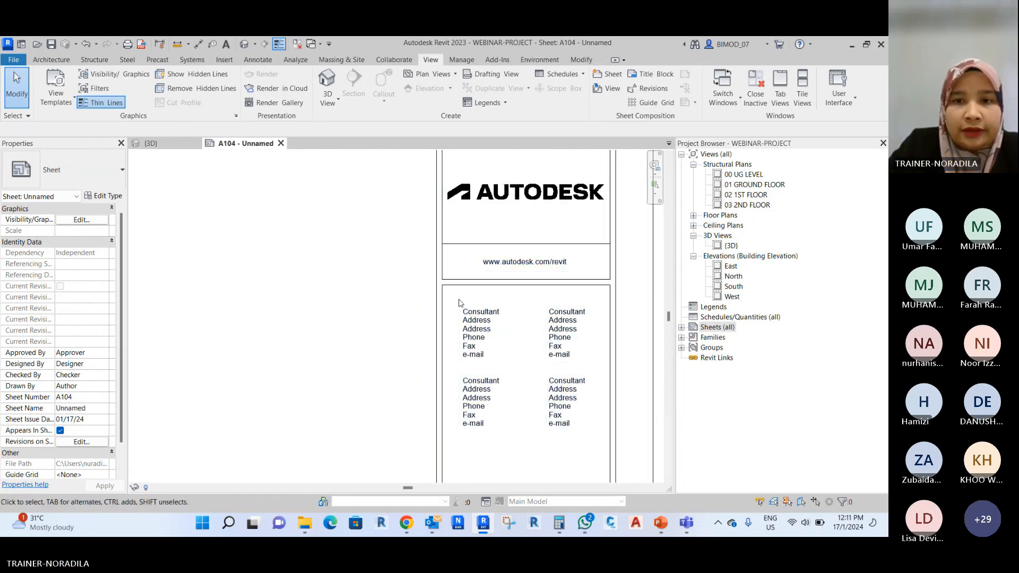
scroll(459, 300, "down", 3)
scroll(398, 286, "down", 2)
middle_click_drag(334, 294, 429, 292)
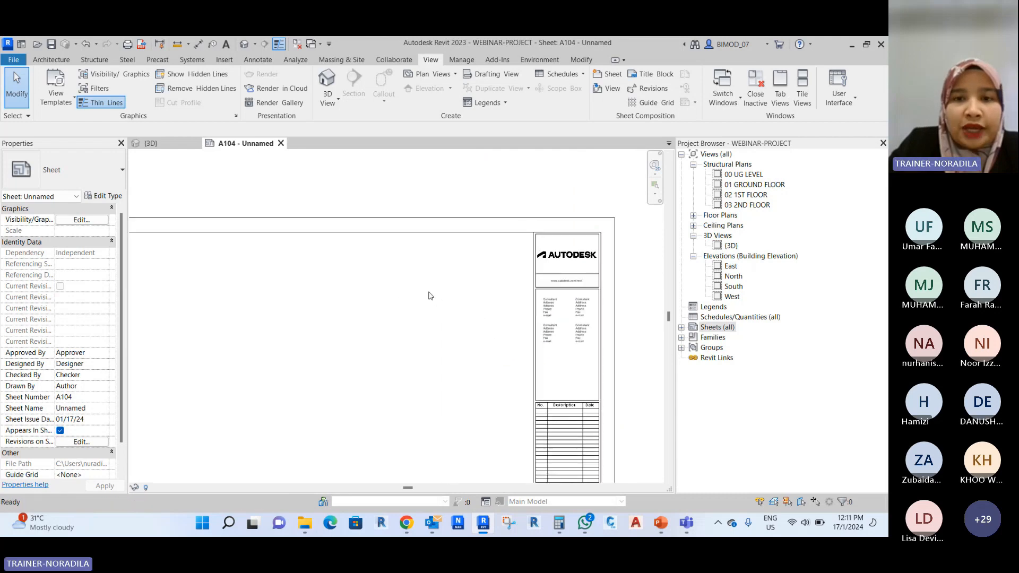
Open the sheet's A1 metric title block family for editing and bring its drawing into view.
left_click(521, 241)
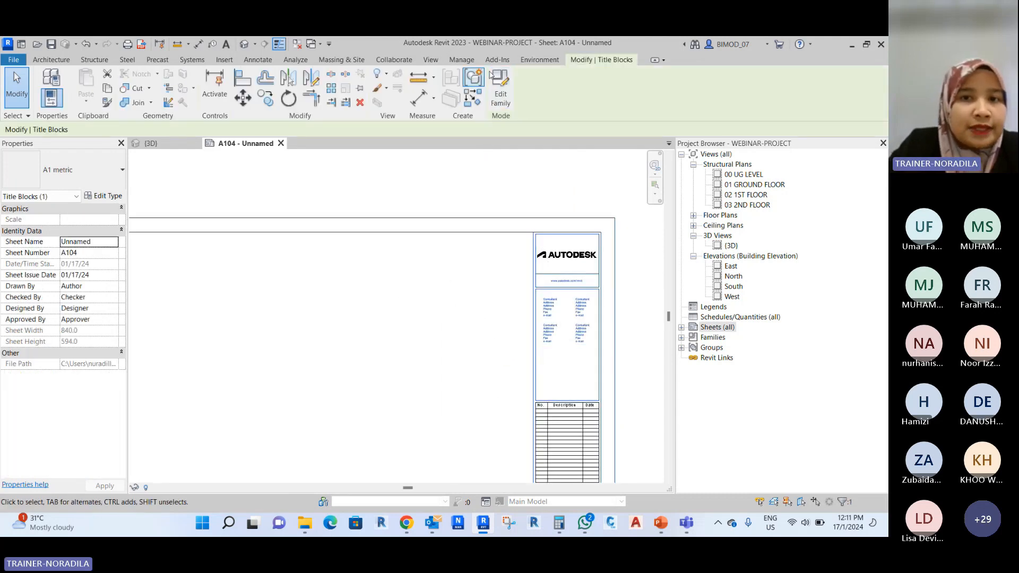
left_click(501, 94)
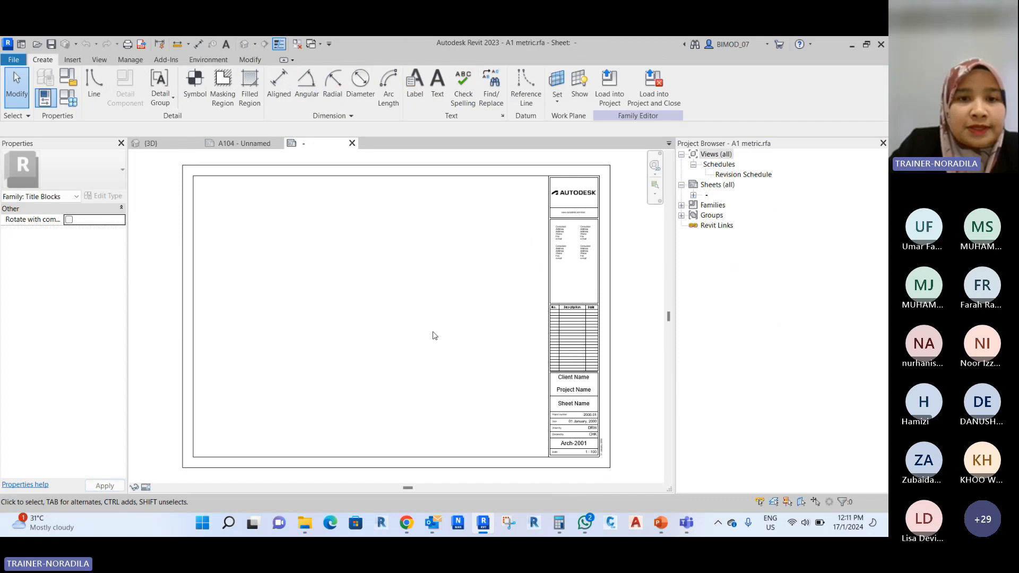
scroll(435, 335, "down", 2)
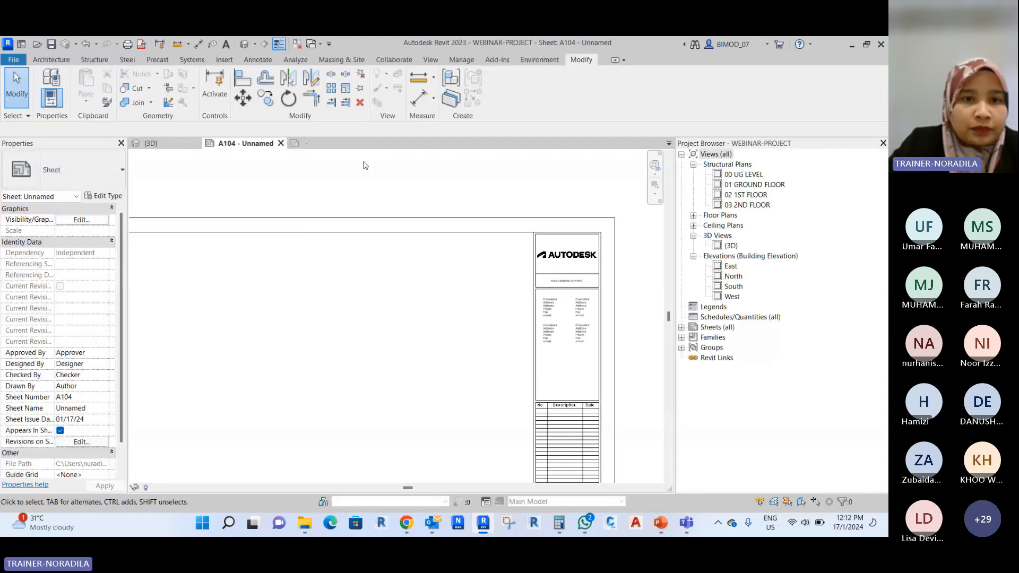
left_click(315, 146)
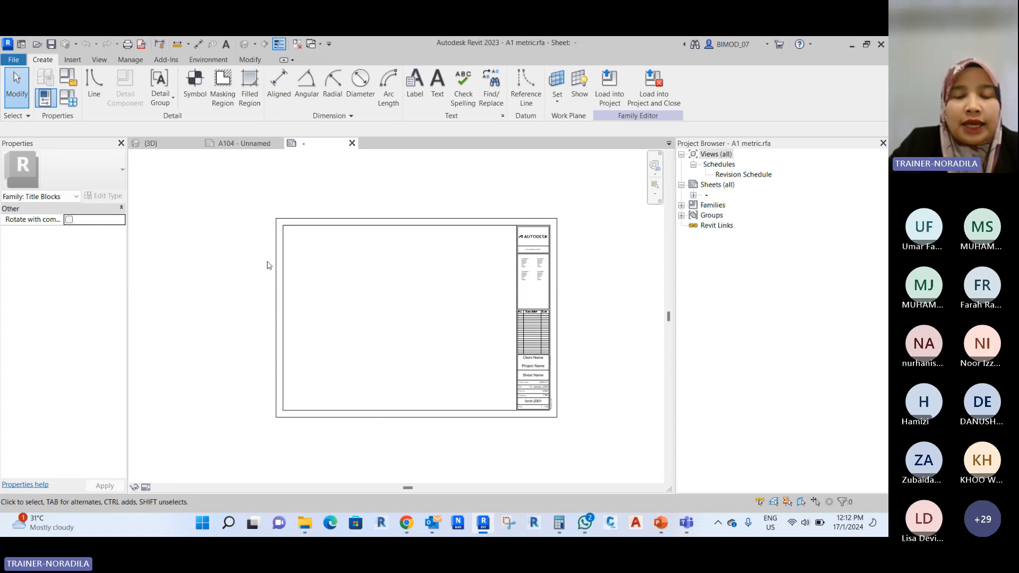
Examine the title block family's logo, consultant text, revision schedule and project labels.
scroll(559, 336, "up", 1)
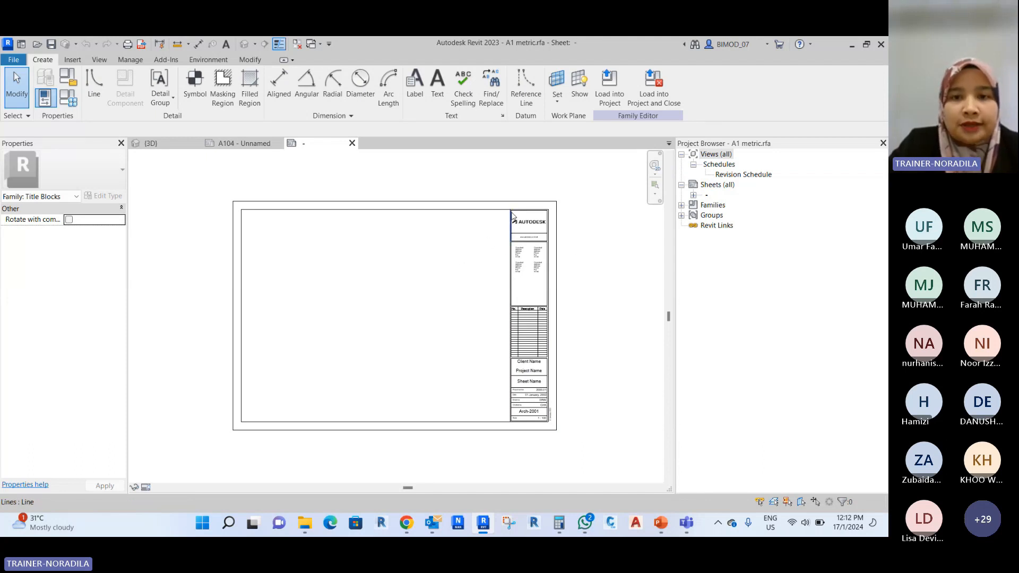
scroll(537, 228, "up", 2)
scroll(540, 226, "up", 3)
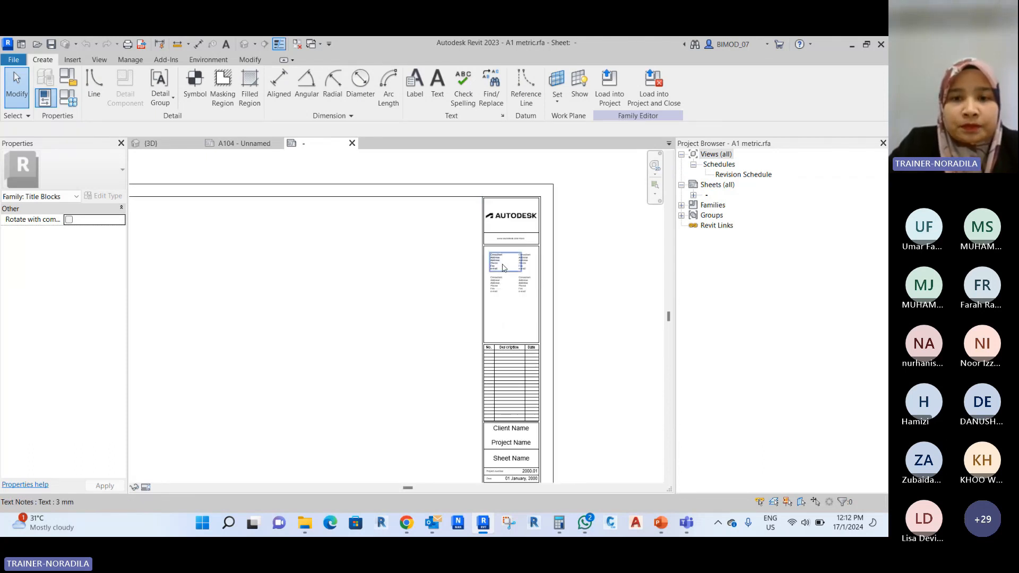
scroll(558, 208, "down", 3)
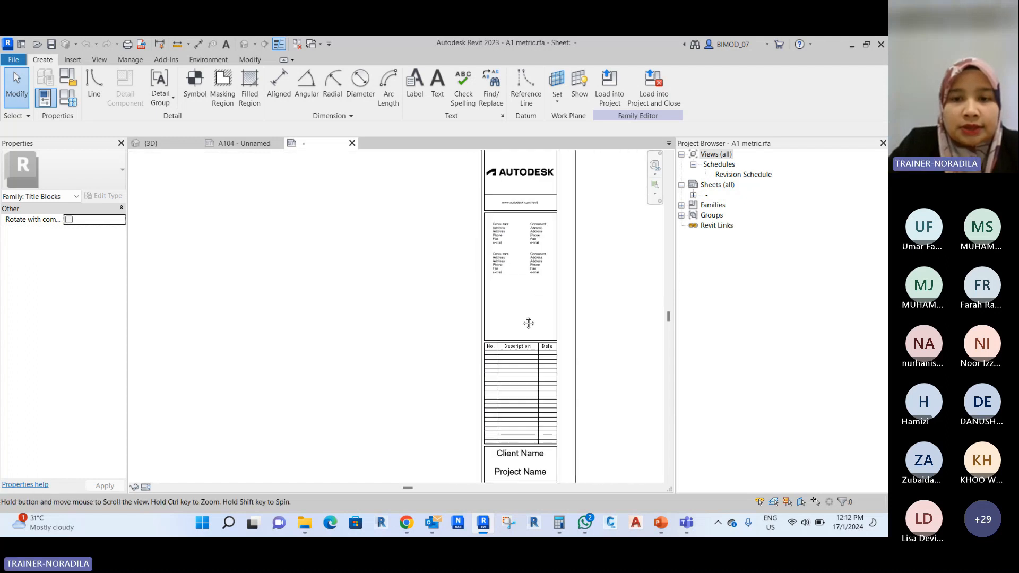
scroll(546, 280, "up", 1)
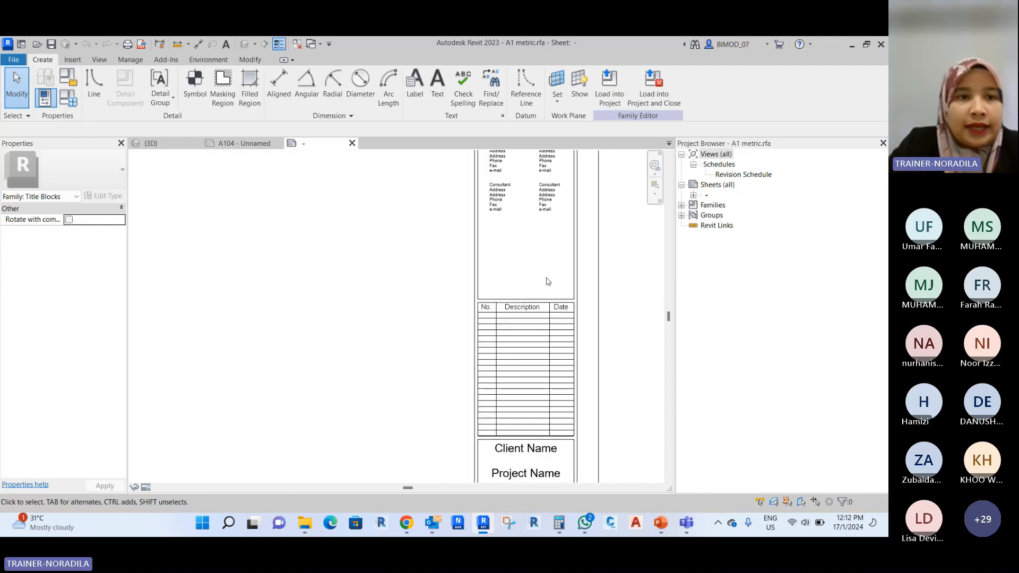
scroll(550, 281, "down", 2)
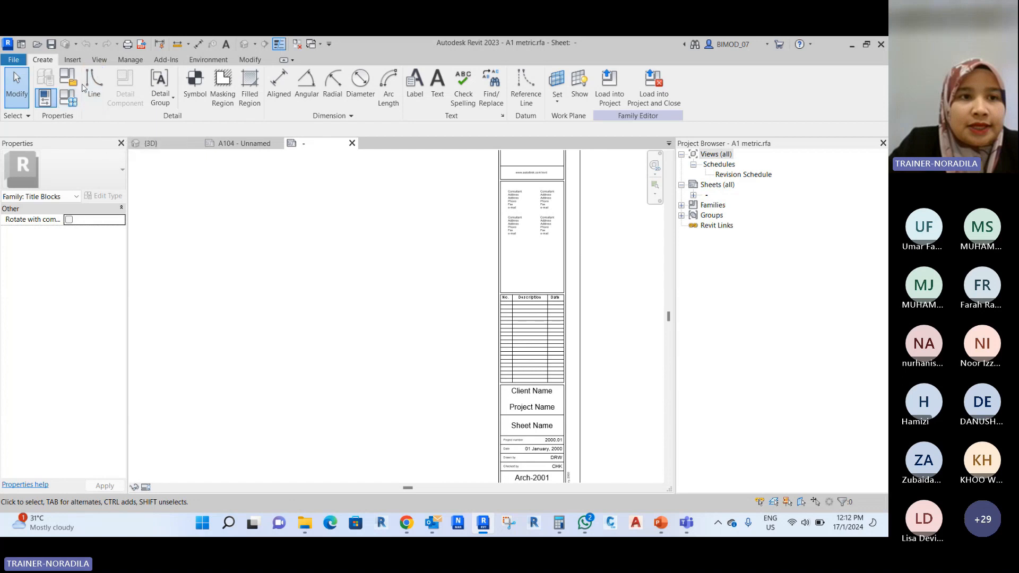
scroll(459, 263, "down", 2)
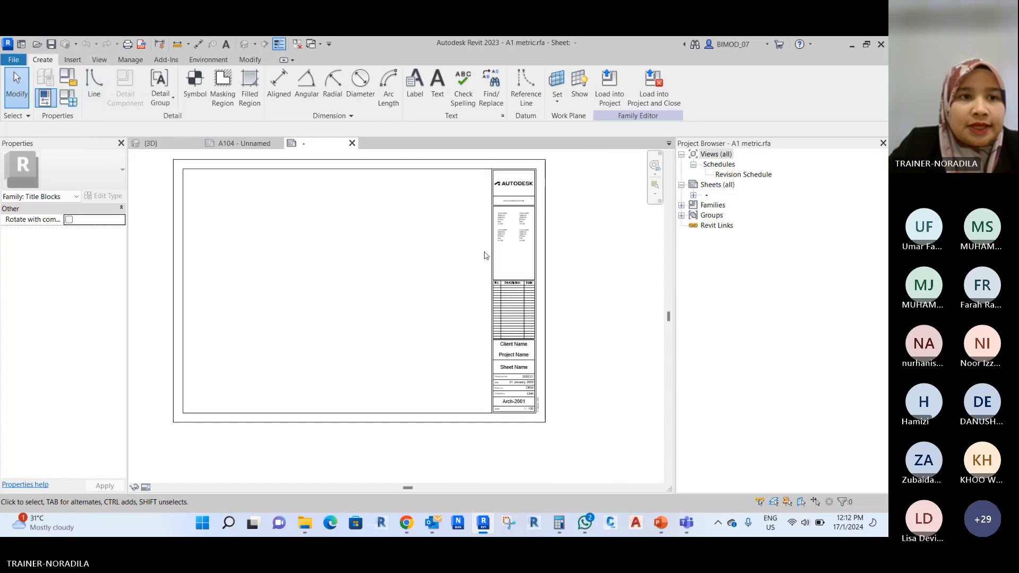
Select the outer vertical border line beside the title block to check its properties, and clear the selection.
scroll(531, 223, "up", 2)
left_click(577, 217)
scroll(578, 306, "down", 2)
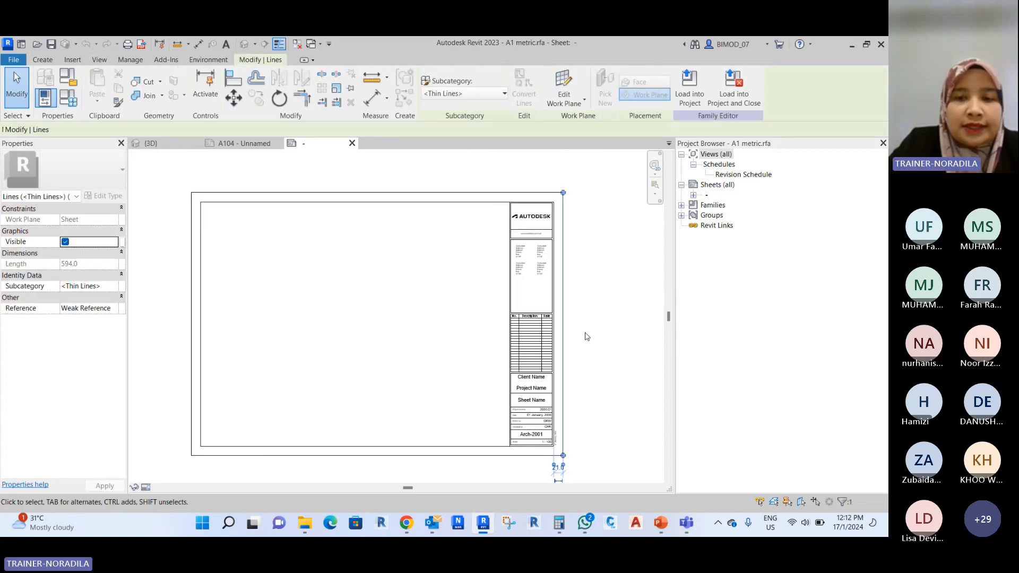
left_click(569, 478)
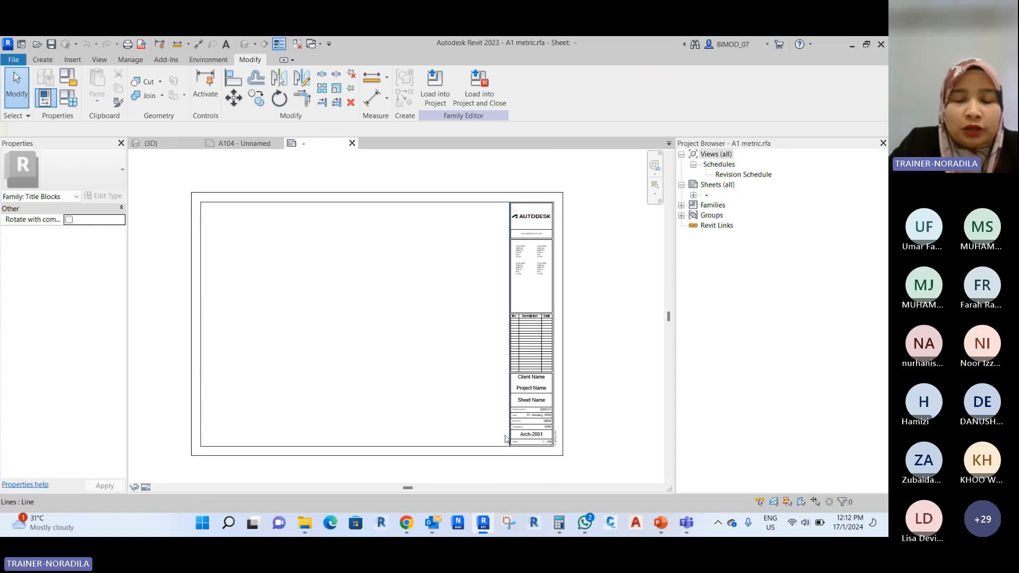
Select the rotated date label beside the title block's lower corner to check its properties.
scroll(511, 430, "up", 3)
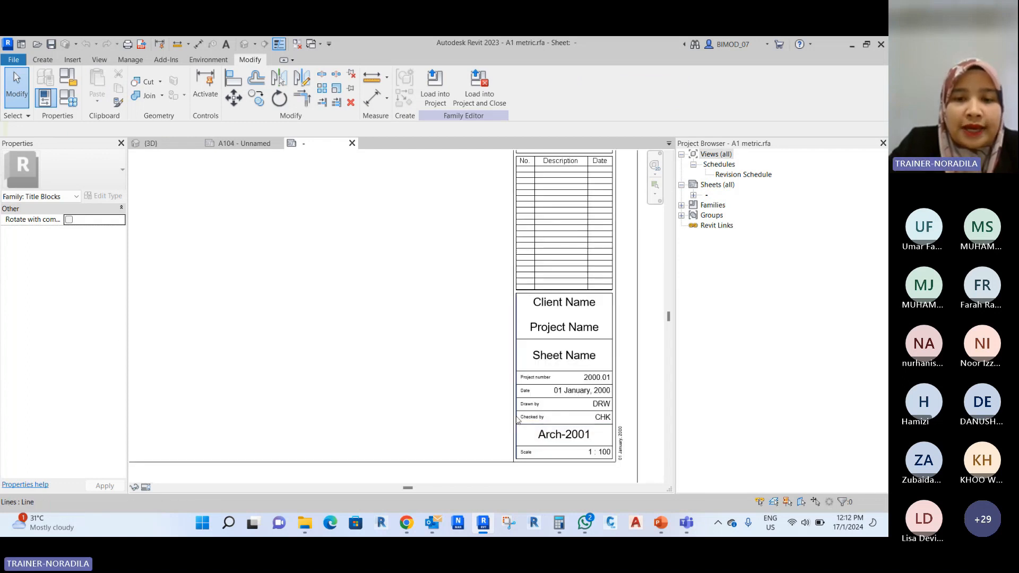
scroll(518, 420, "up", 3)
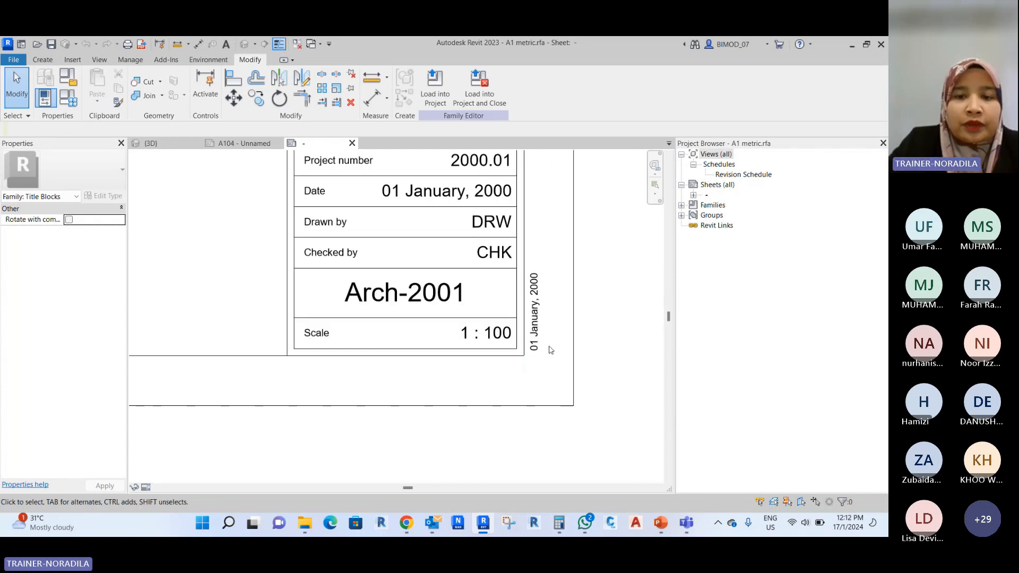
left_click(544, 346)
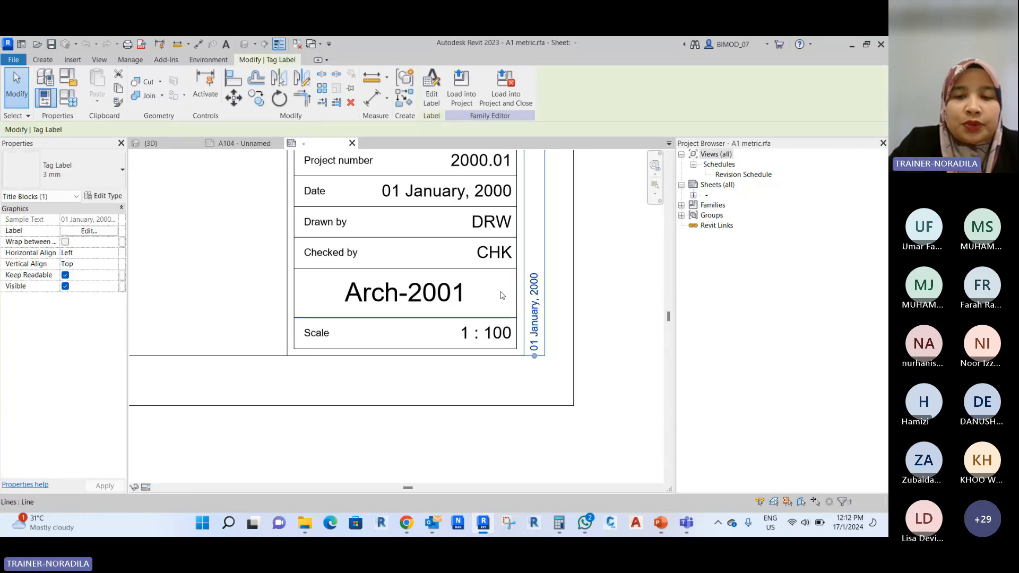
Edit the rotated date label beside the title block's lower corner and remove its Date/Time Stamp parameter.
scroll(554, 340, "down", 2)
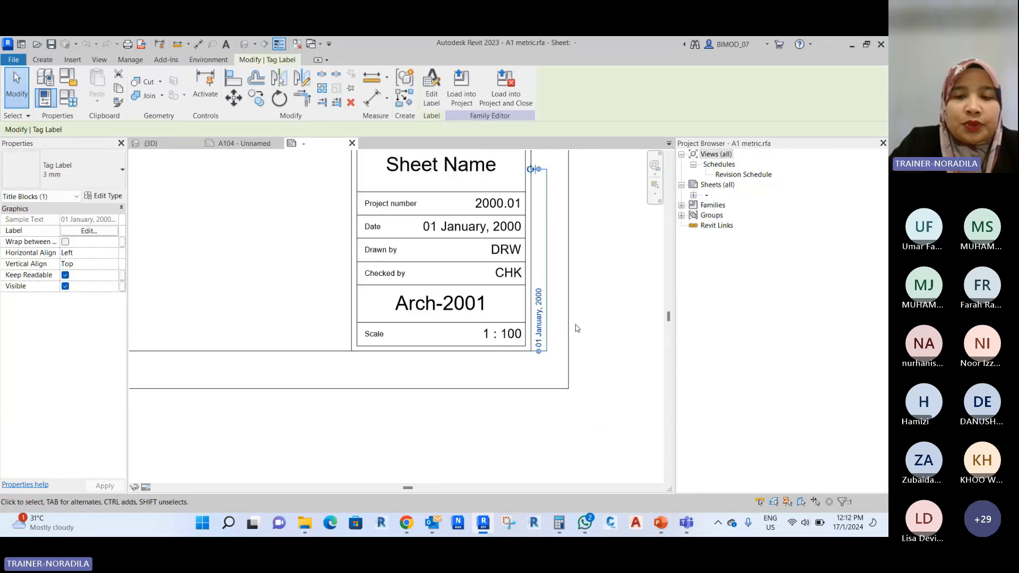
left_click(620, 376)
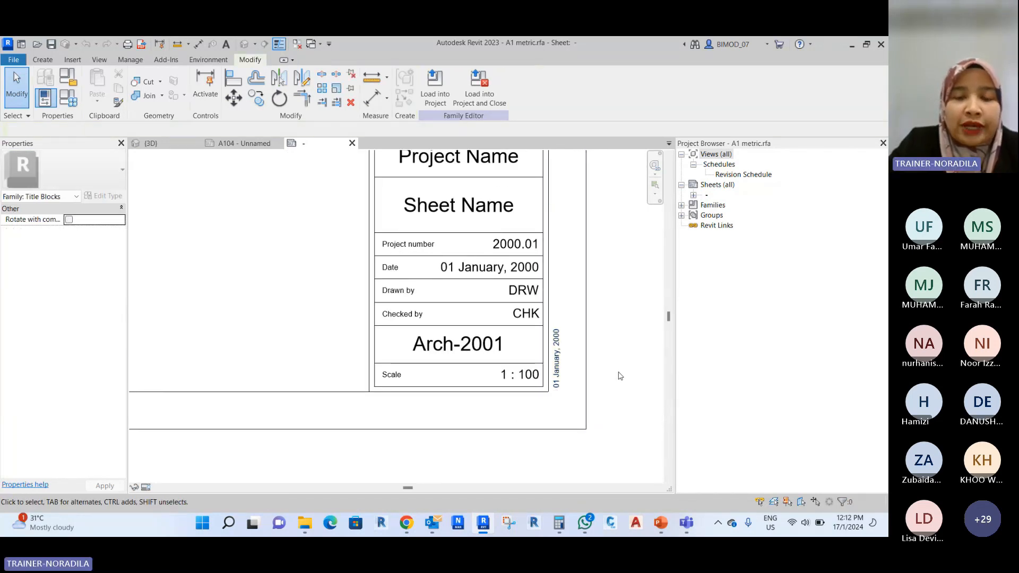
left_click(563, 381)
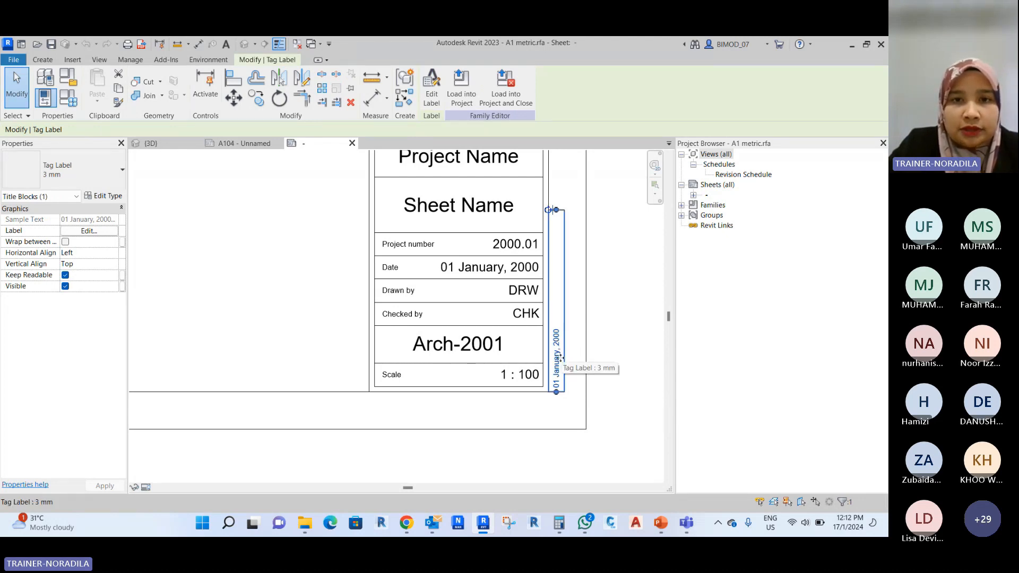
left_click(431, 102)
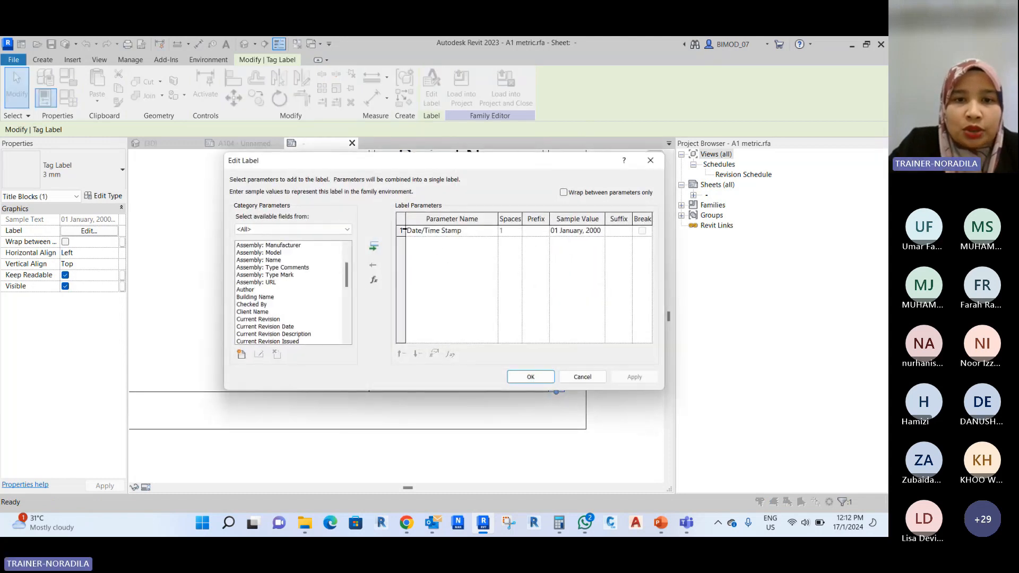
left_click(413, 234)
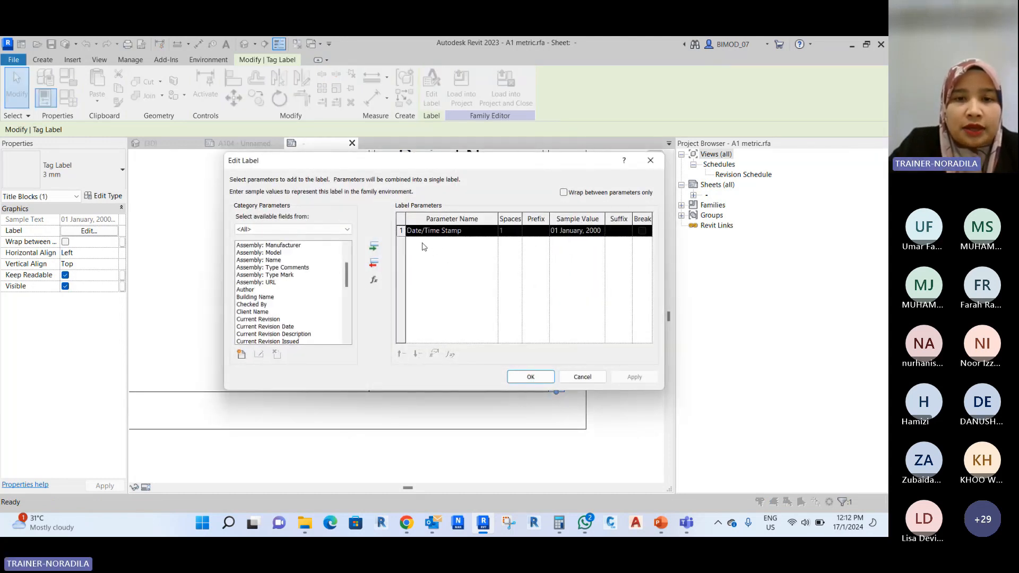
left_click(374, 263)
Add the Current Revision Date parameter to the rotated label and confirm the label edit.
scroll(268, 314, "down", 2)
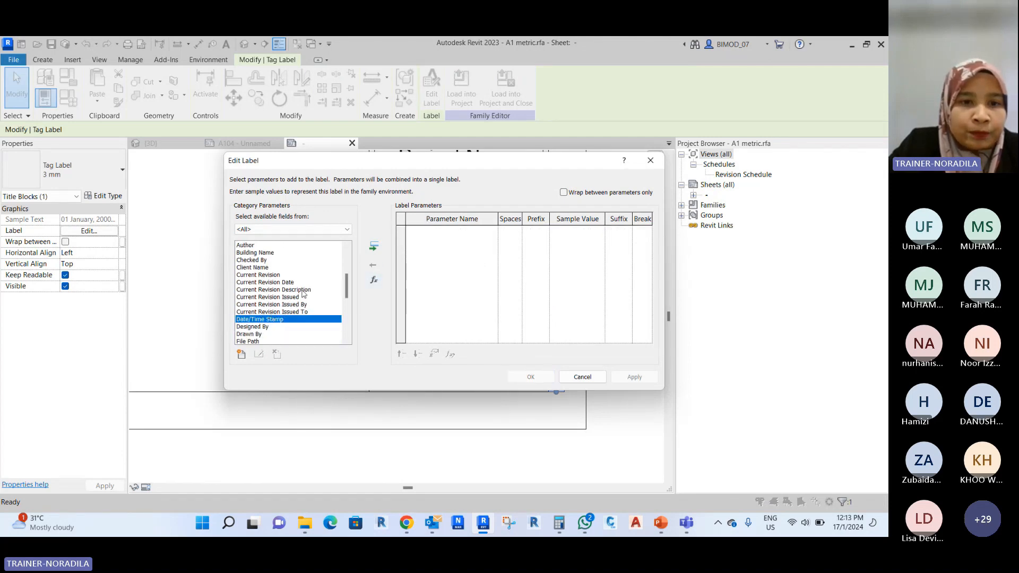
left_click(272, 275)
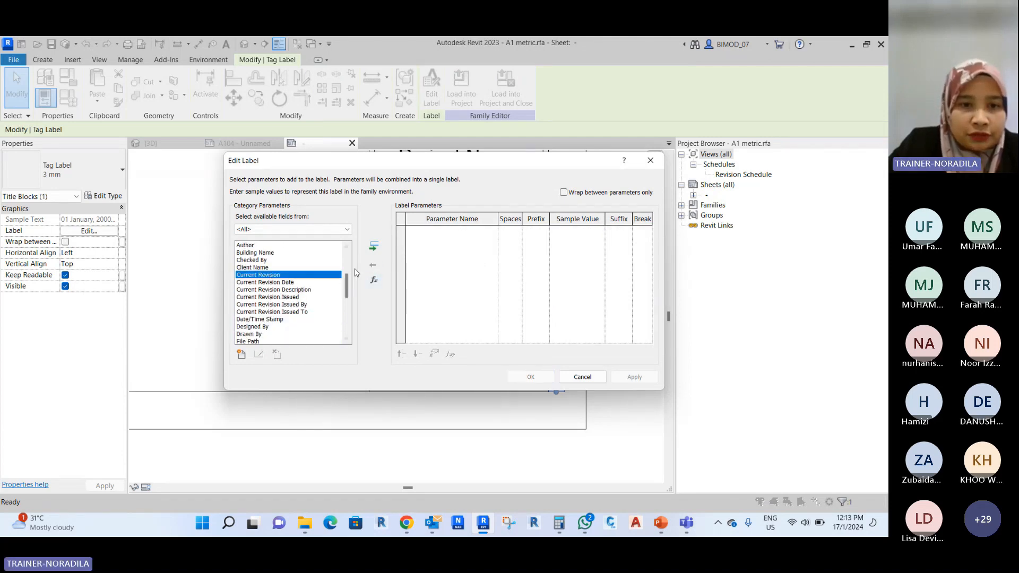
left_click(277, 283)
left_click(374, 246)
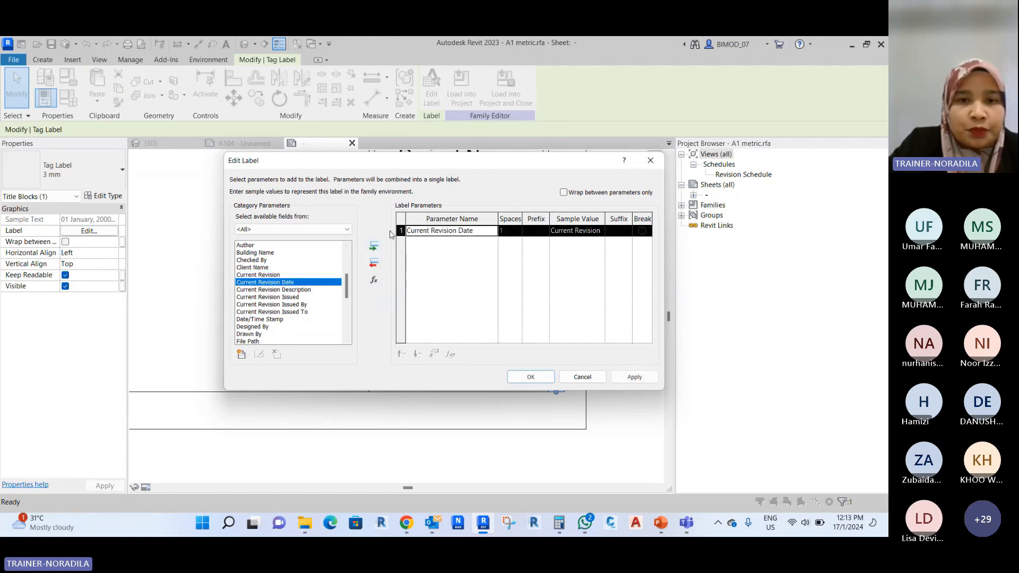
left_click(530, 377)
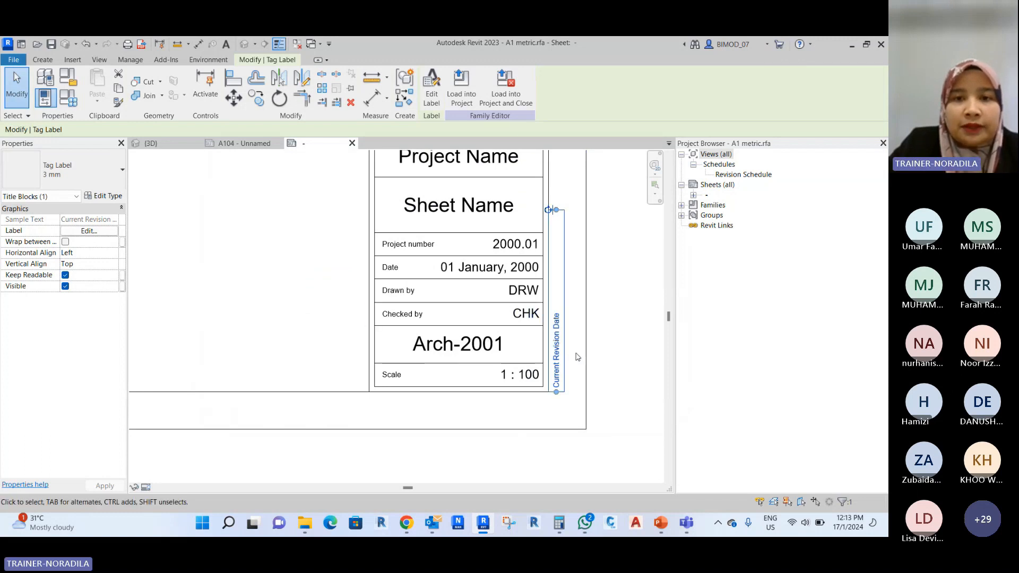
left_click(600, 319)
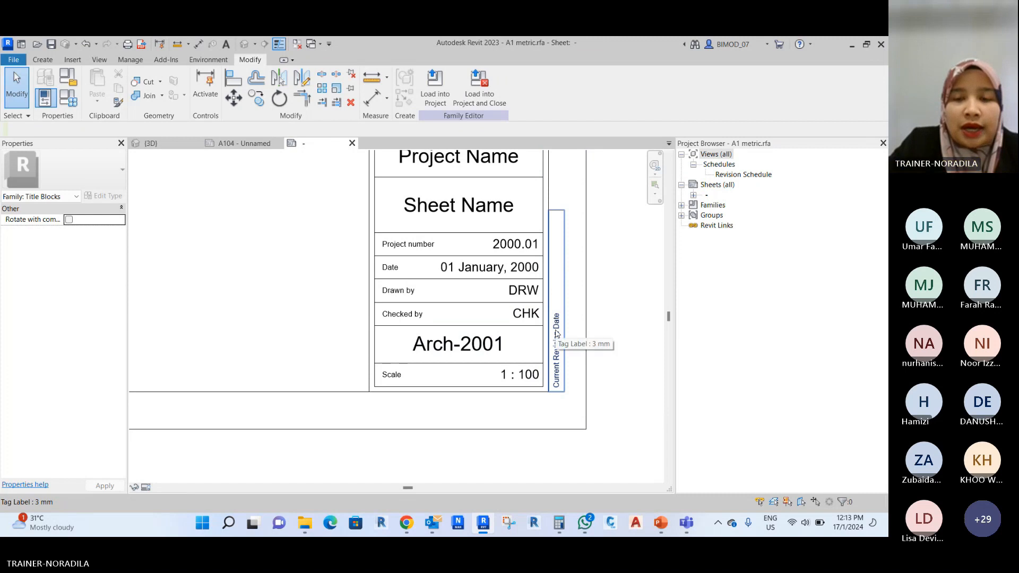
Check the rotated Current Revision Date label against the surrounding title block fields.
left_click(558, 386)
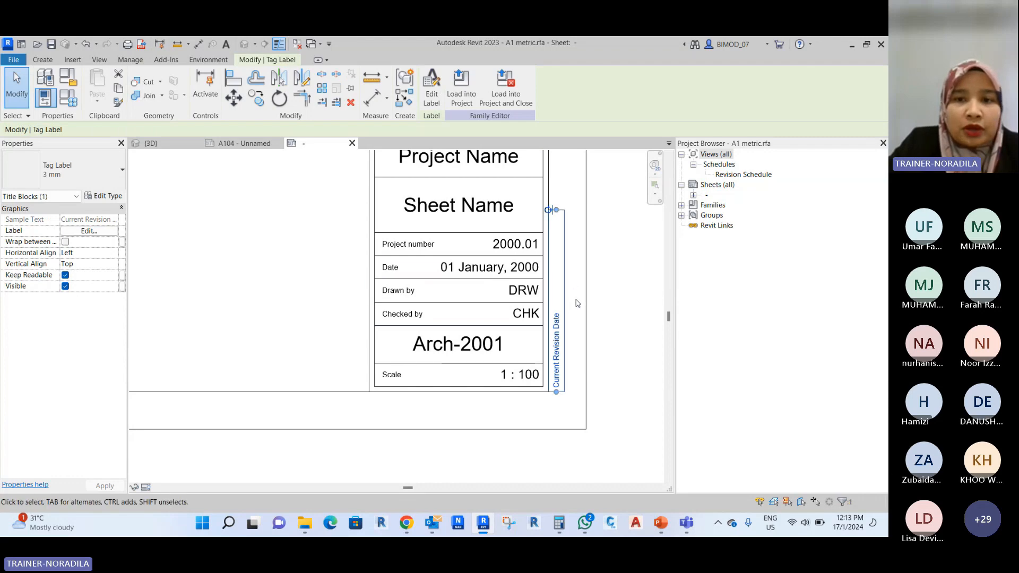
scroll(527, 377, "down", 3)
left_click(566, 348)
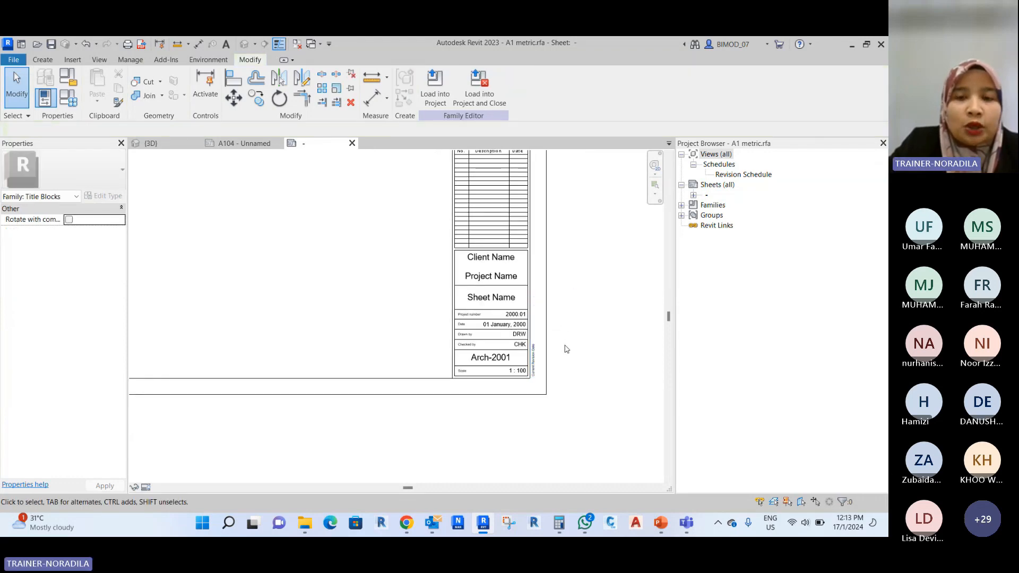
scroll(567, 398, "down", 3)
scroll(499, 417, "up", 2)
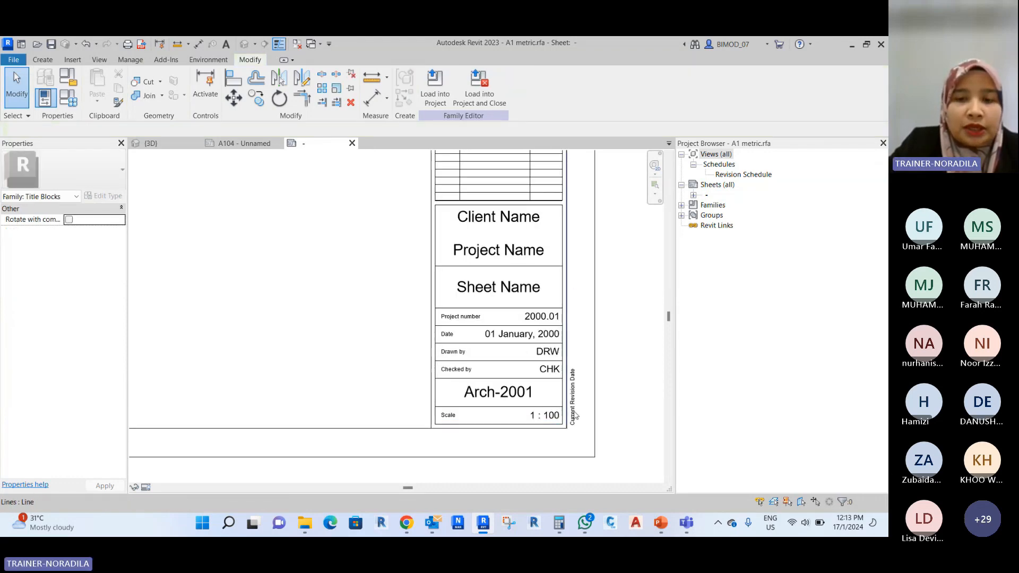
left_click(577, 407)
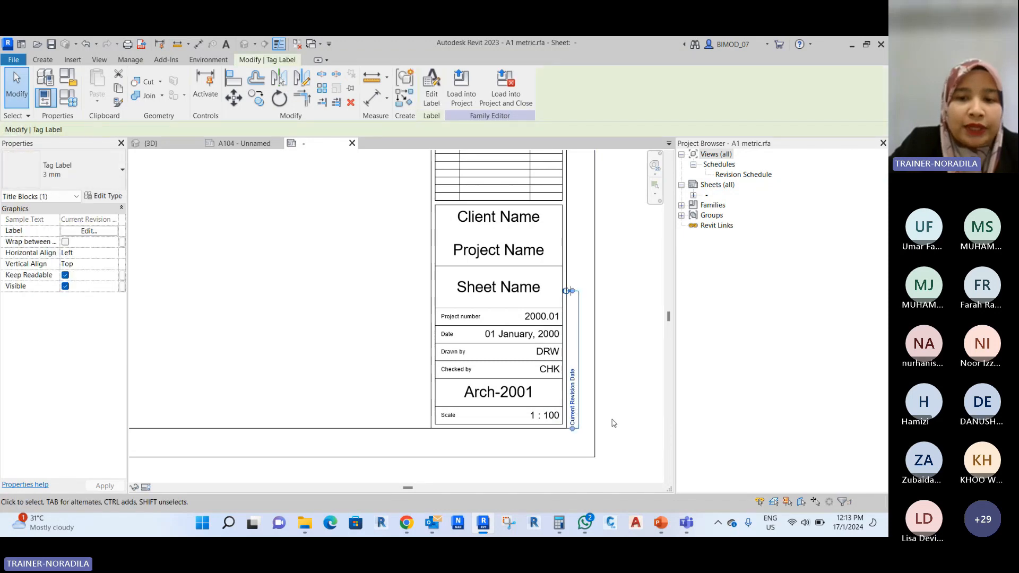
scroll(573, 416, "up", 1)
scroll(514, 281, "up", 2)
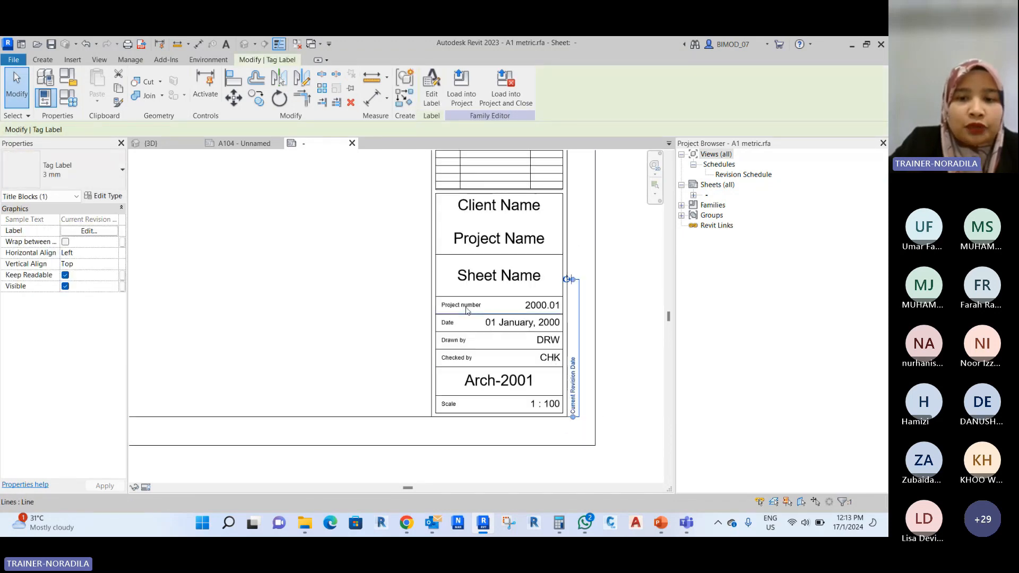
Select the Sheet Name label and examine its properties and placement in the title block.
left_click(514, 274)
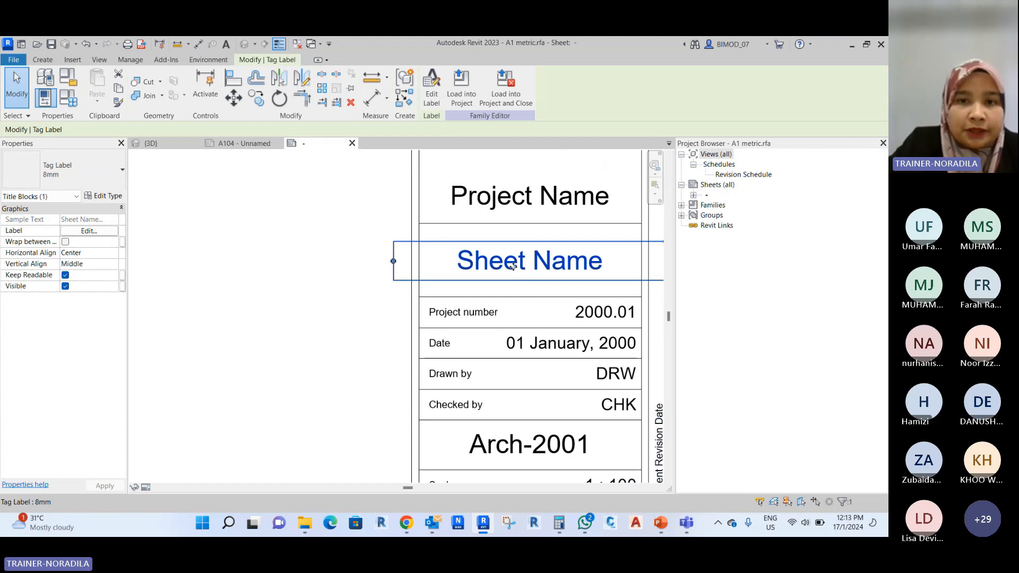
scroll(515, 276, "down", 2)
scroll(522, 297, "up", 2)
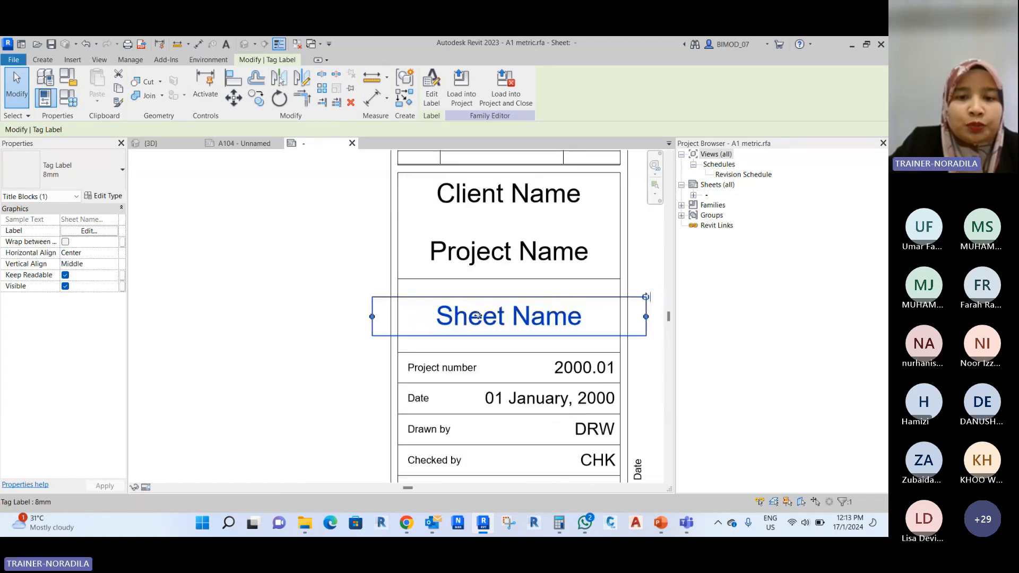
scroll(467, 277, "down", 2)
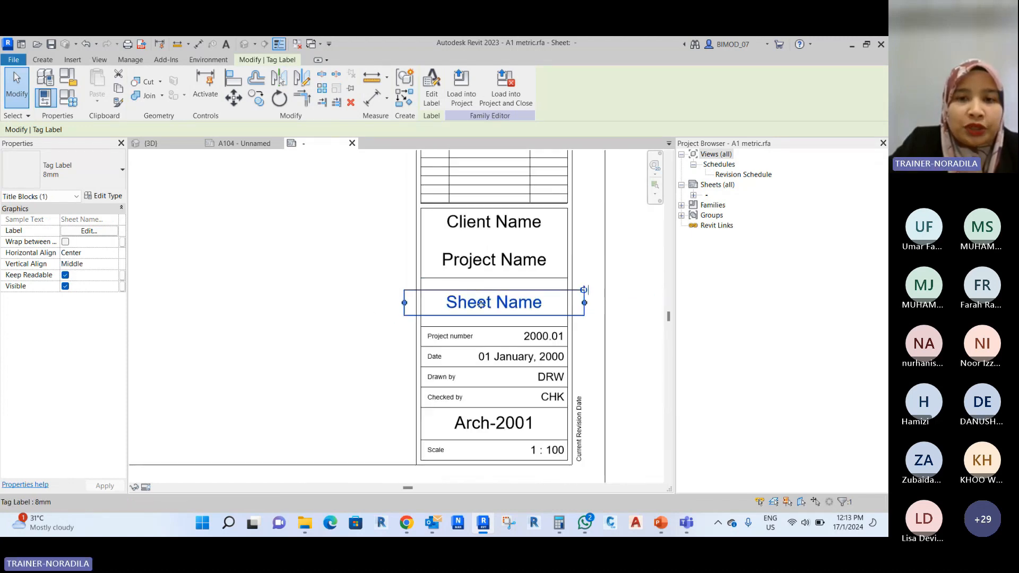
scroll(467, 304, "up", 1)
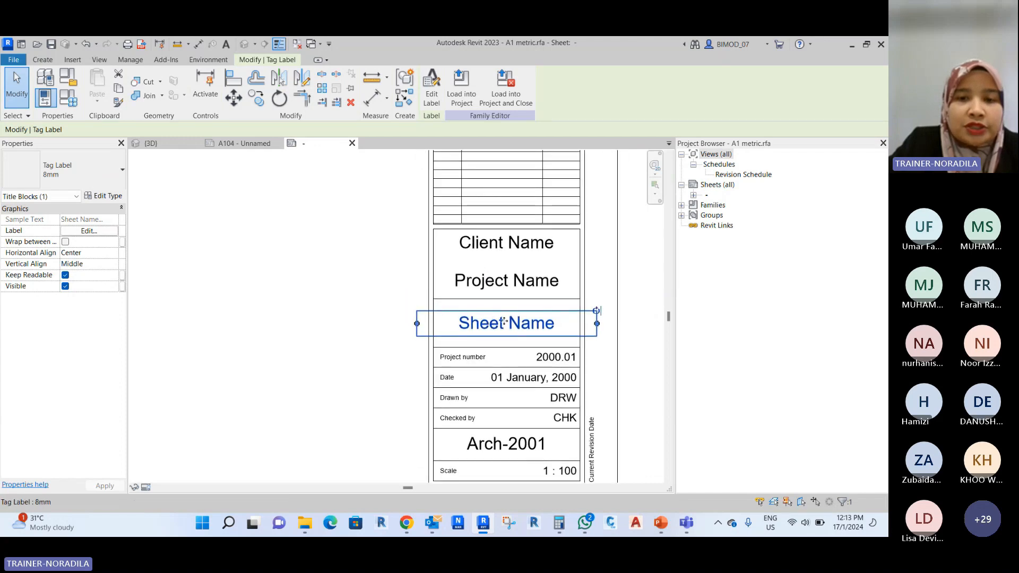
scroll(446, 331, "up", 1)
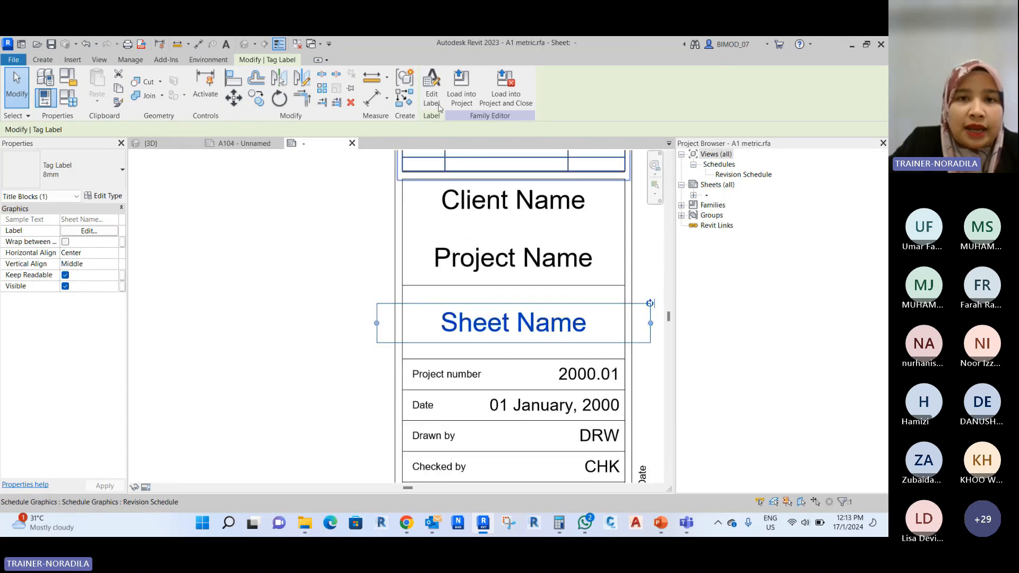
Swap the Project Name and Sheet Name labels so Sheet Name sits under Client Name and Project Name in the cell below.
left_click(505, 246)
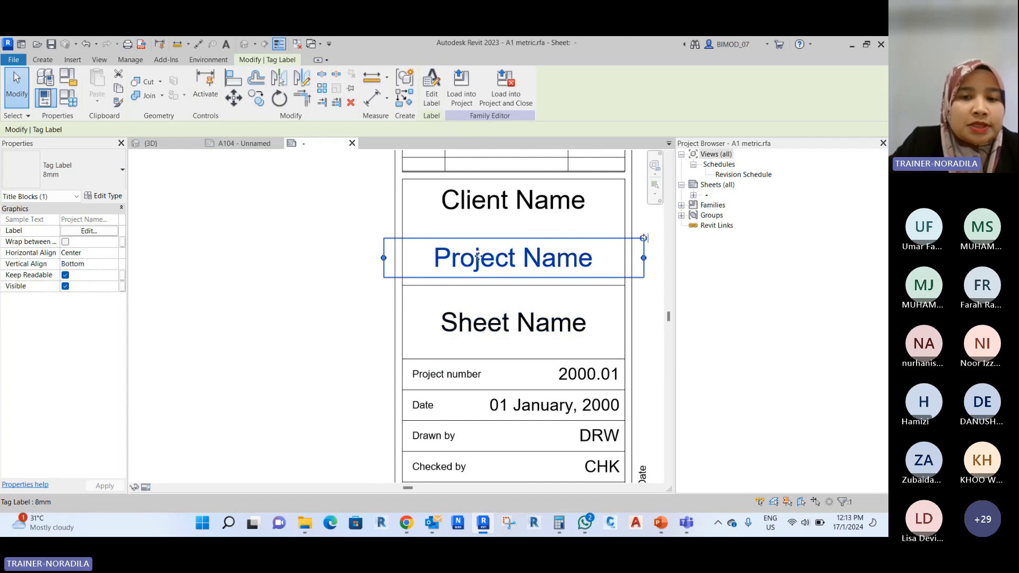
left_click(496, 322)
left_click_drag(461, 306, 211, 223)
left_click(481, 239)
left_click_drag(481, 240, 483, 305)
left_click(235, 221)
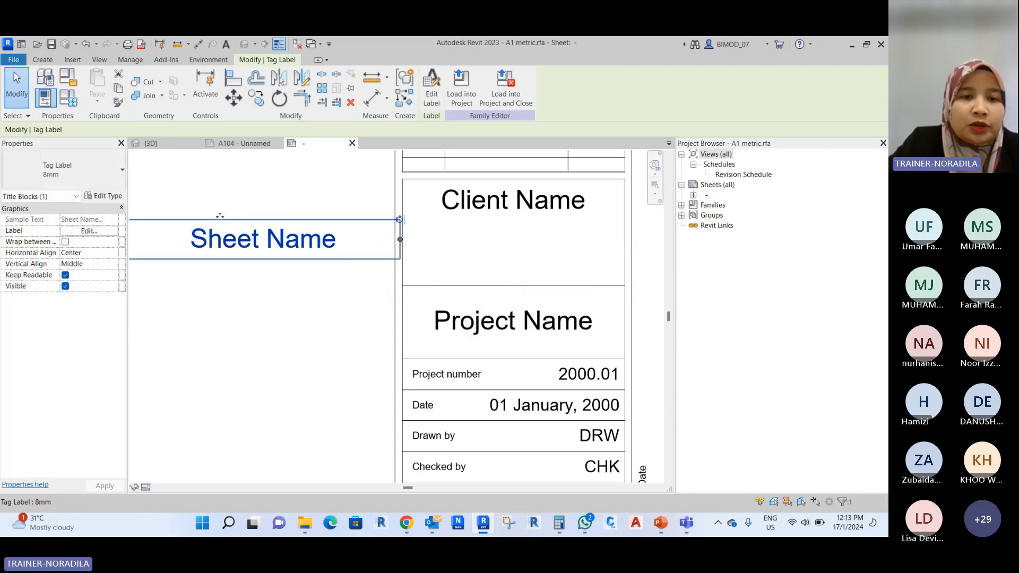
left_click_drag(223, 220, 470, 231)
left_click(203, 263)
Load the edited title block into the project over the existing version, closing the family without saving its file, and dismiss the project save reminder.
scroll(325, 265, "down", 3)
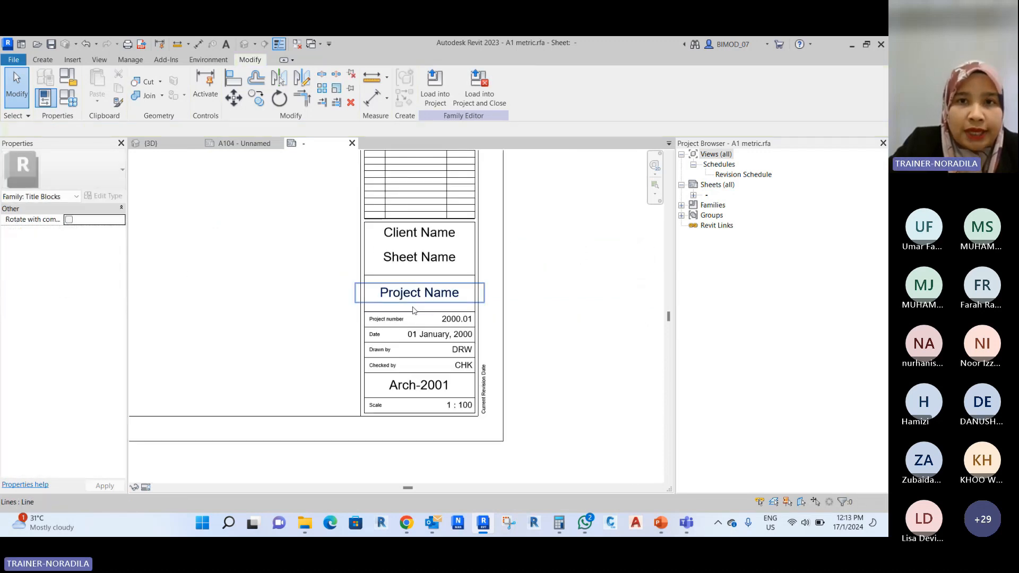
scroll(540, 397, "down", 2)
middle_click_drag(348, 267, 430, 317)
left_click(483, 101)
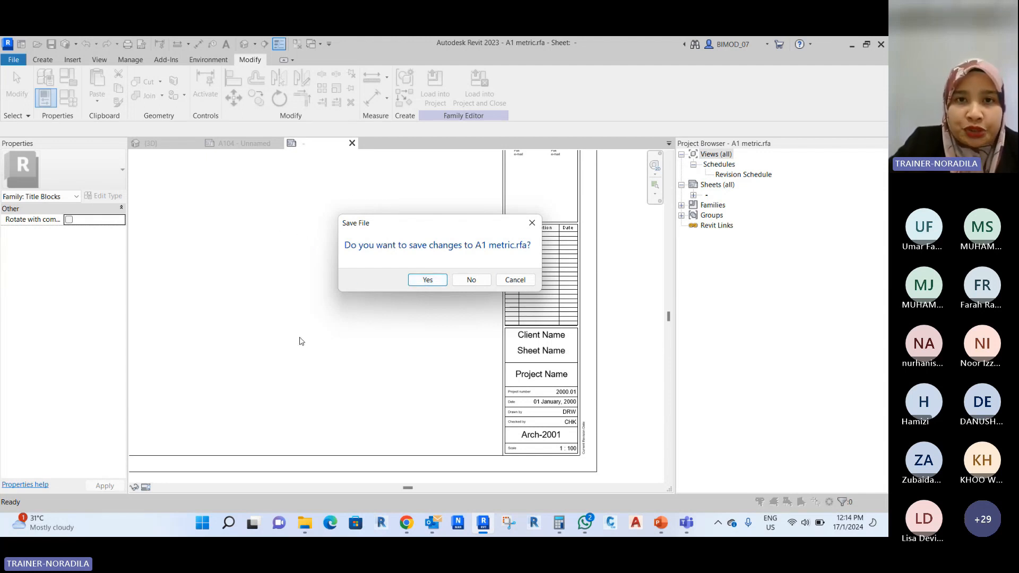
left_click(467, 281)
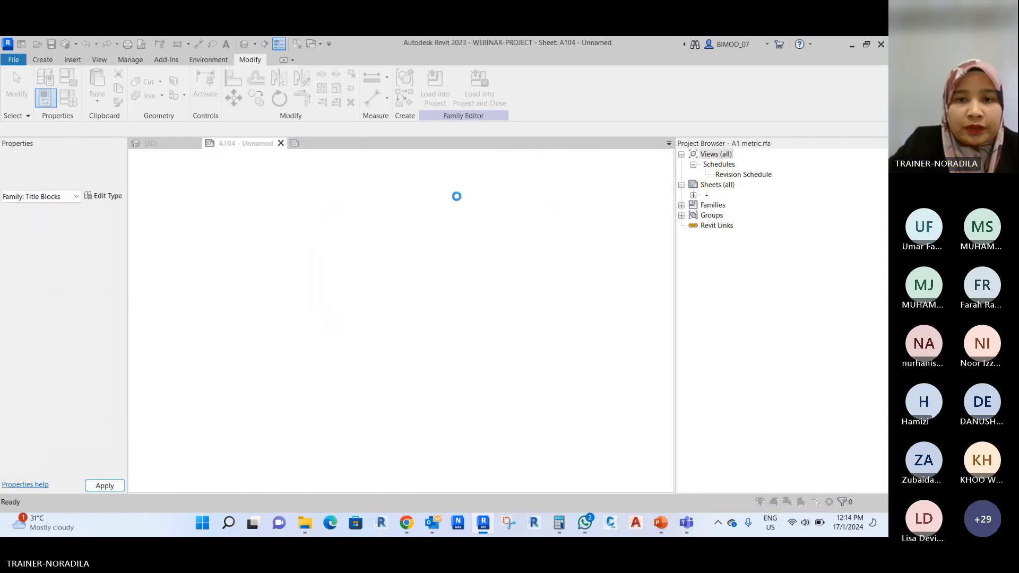
left_click(469, 272)
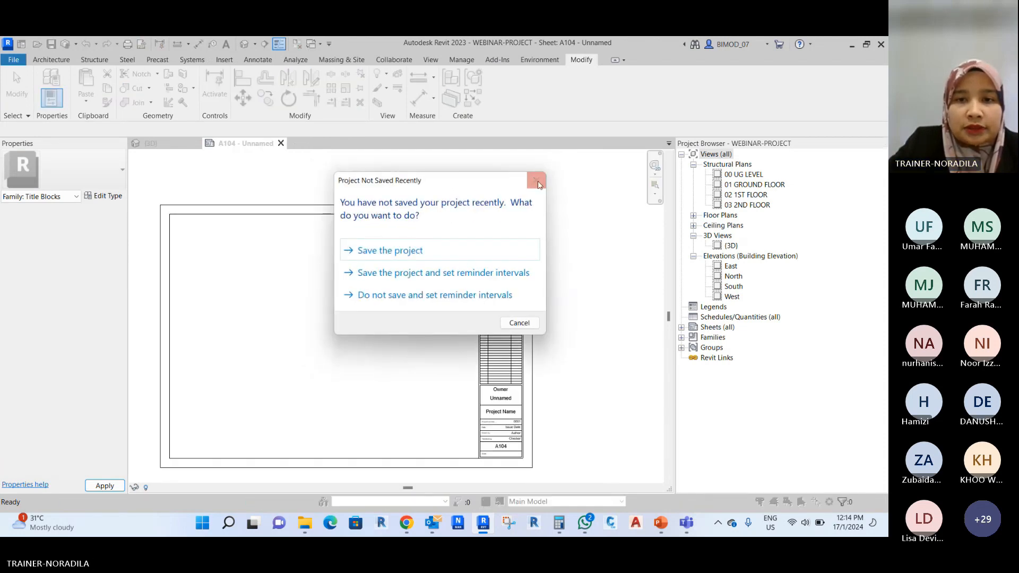
left_click(536, 176)
Examine the reloaded title block on sheet A104, including its rearranged name fields and the rotated revision date label.
scroll(514, 465, "up", 5)
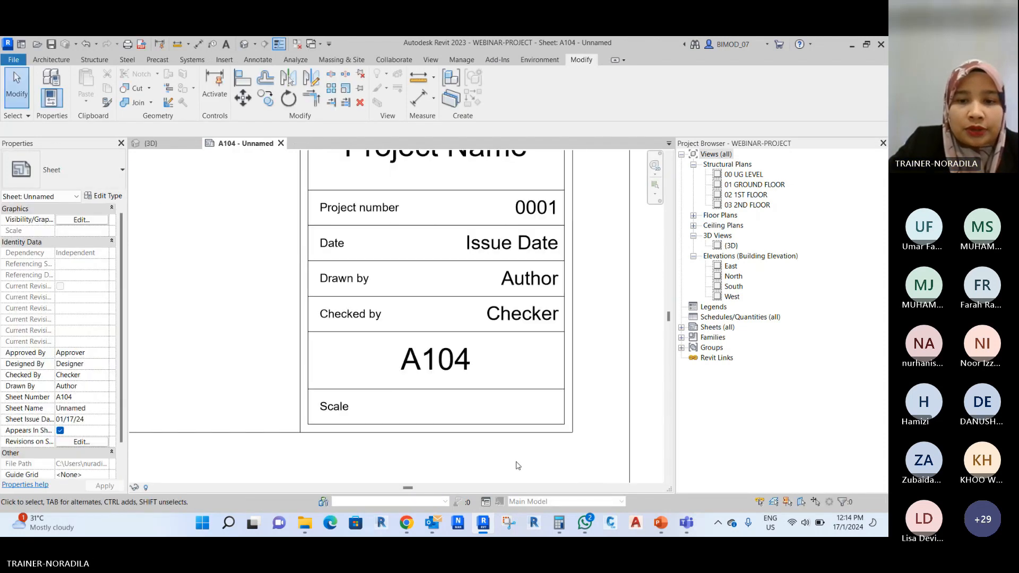
left_click(605, 443)
scroll(467, 346, "down", 3)
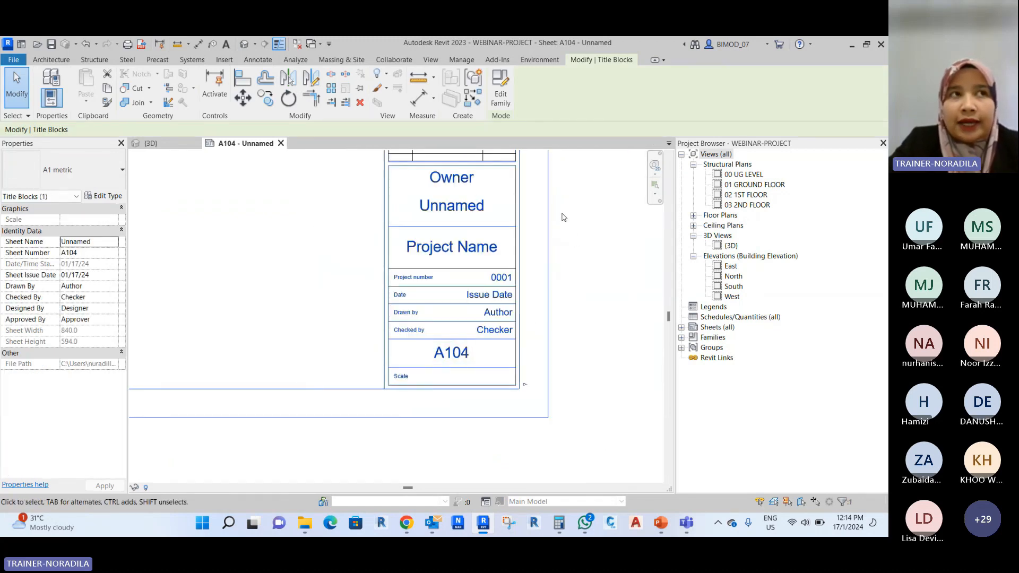
left_click(555, 228)
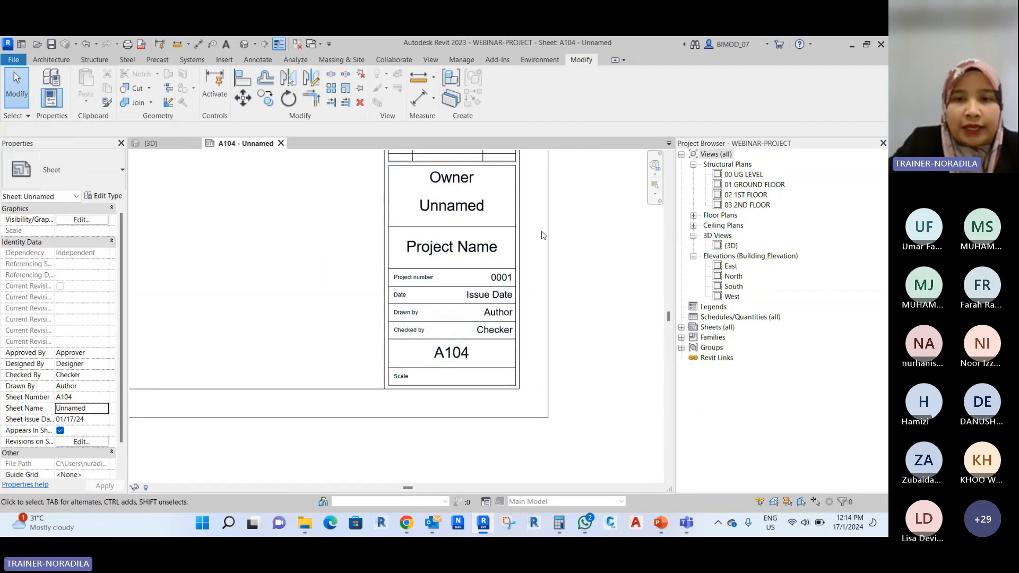
left_click(550, 237)
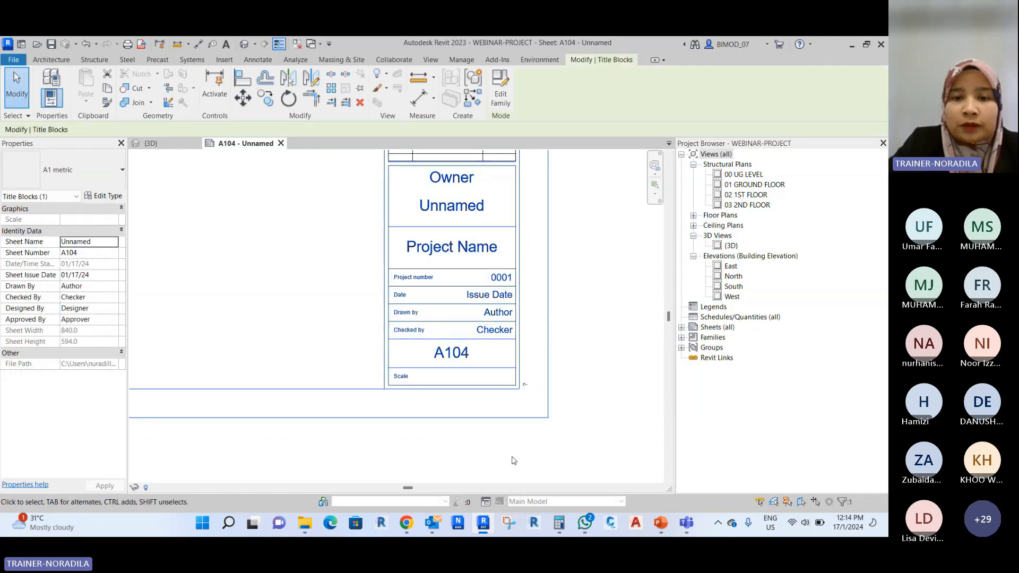
scroll(510, 346, "up", 3)
middle_click_drag(523, 421, 523, 362)
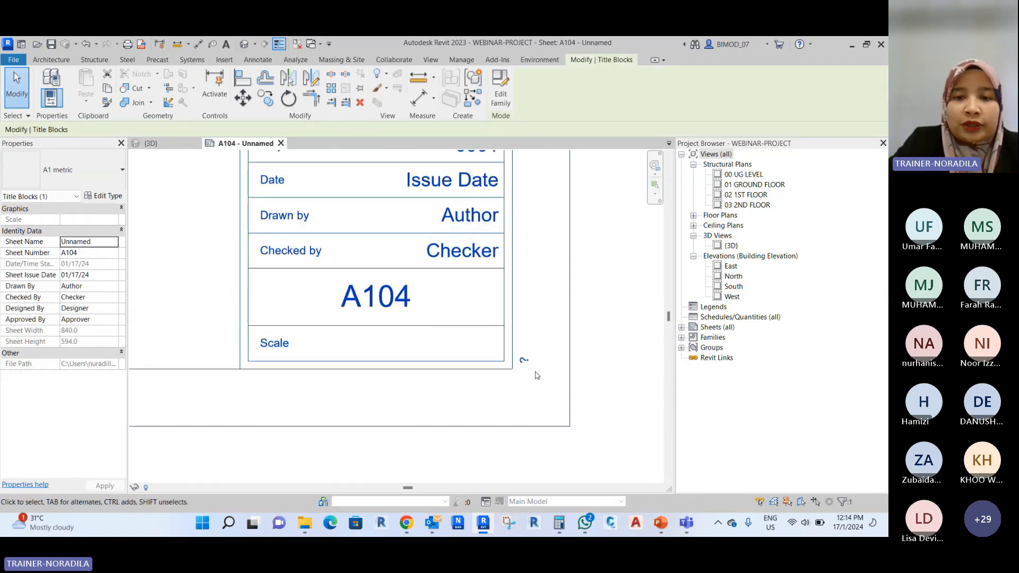
scroll(524, 361, "down", 2)
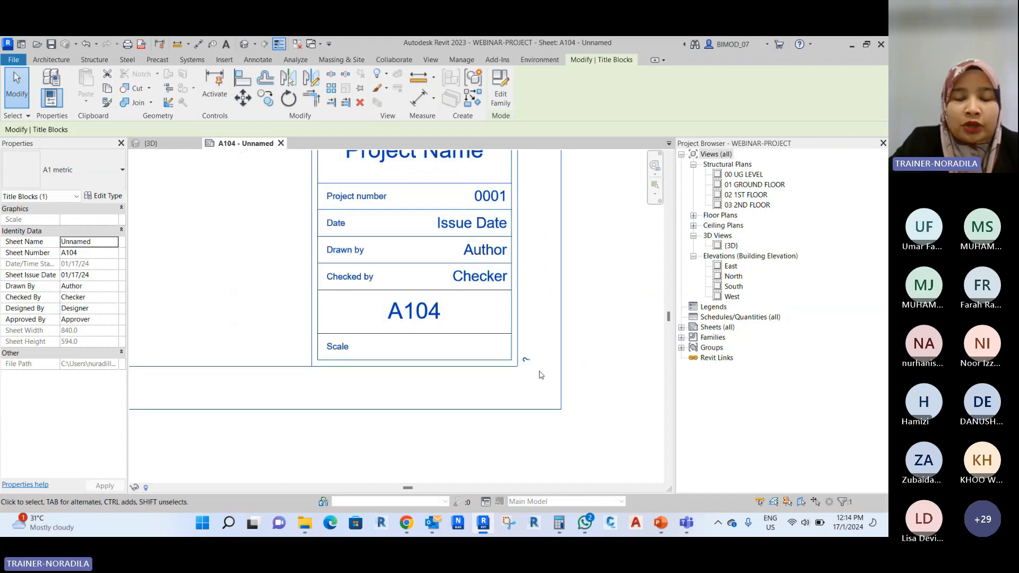
middle_click_drag(539, 375, 561, 383)
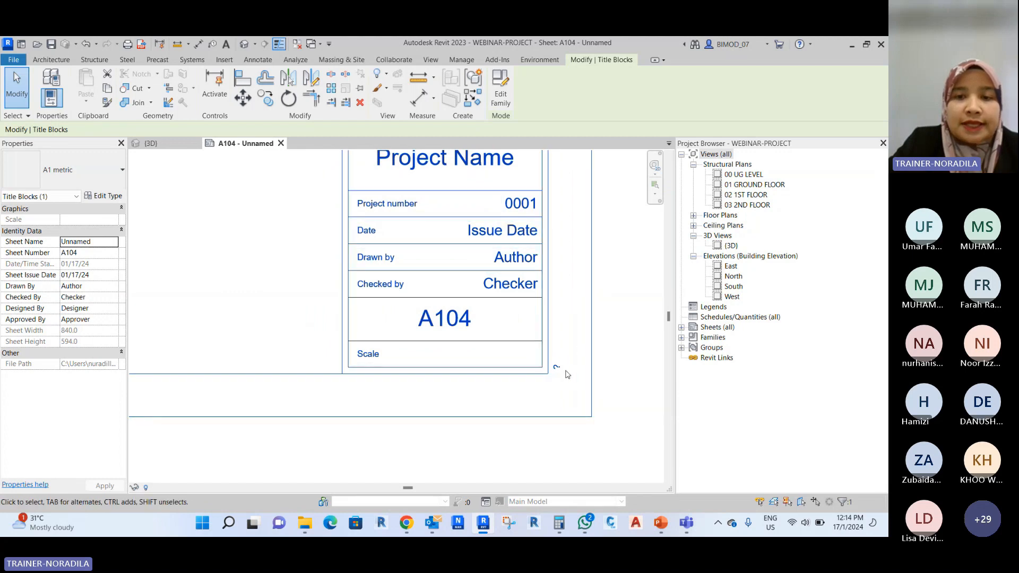
scroll(552, 395, "down", 1)
Clear the title block selection and close the A104 sheet view.
key("Escape")
scroll(377, 280, "down", 4)
middle_click_drag(464, 382, 434, 364)
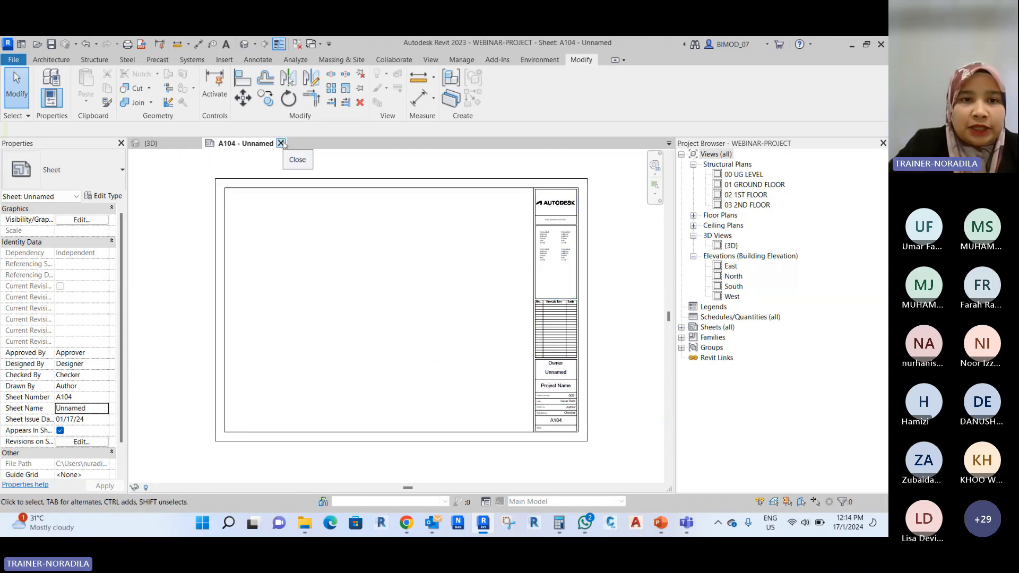
left_click(281, 144)
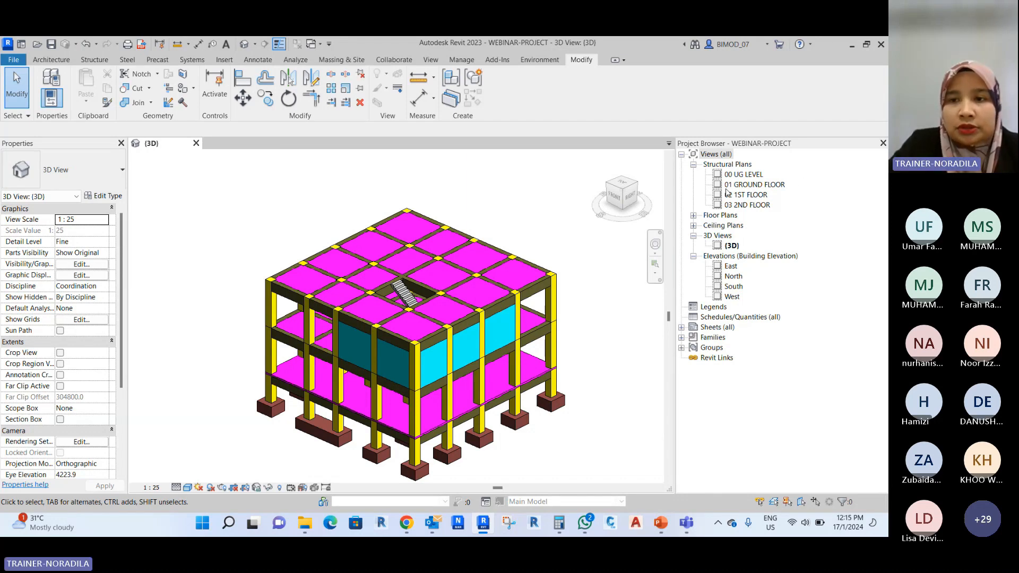
Duplicate the 00 UG LEVEL structural plan as an independent view without detailing.
right_click(741, 175)
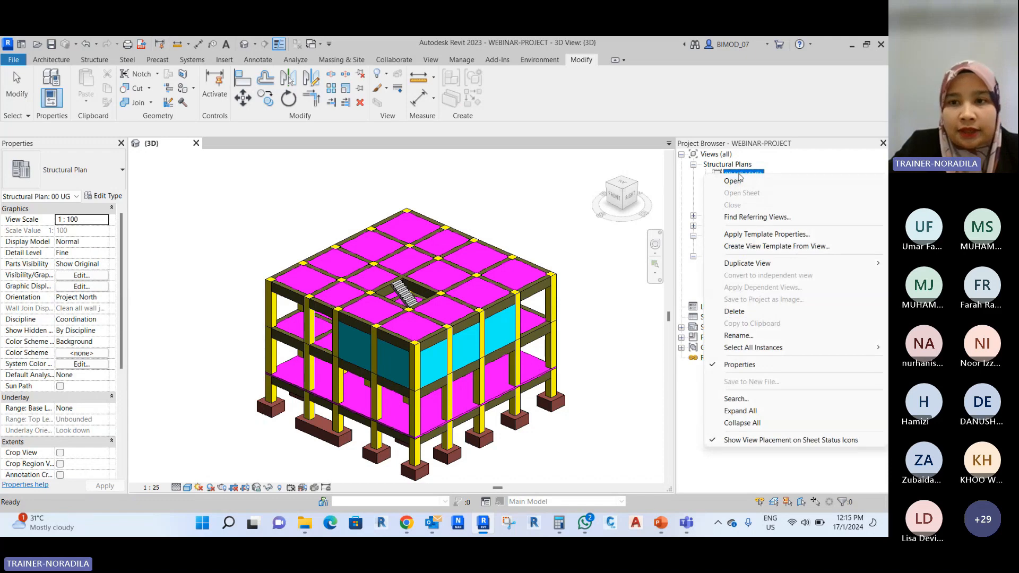
left_click(576, 193)
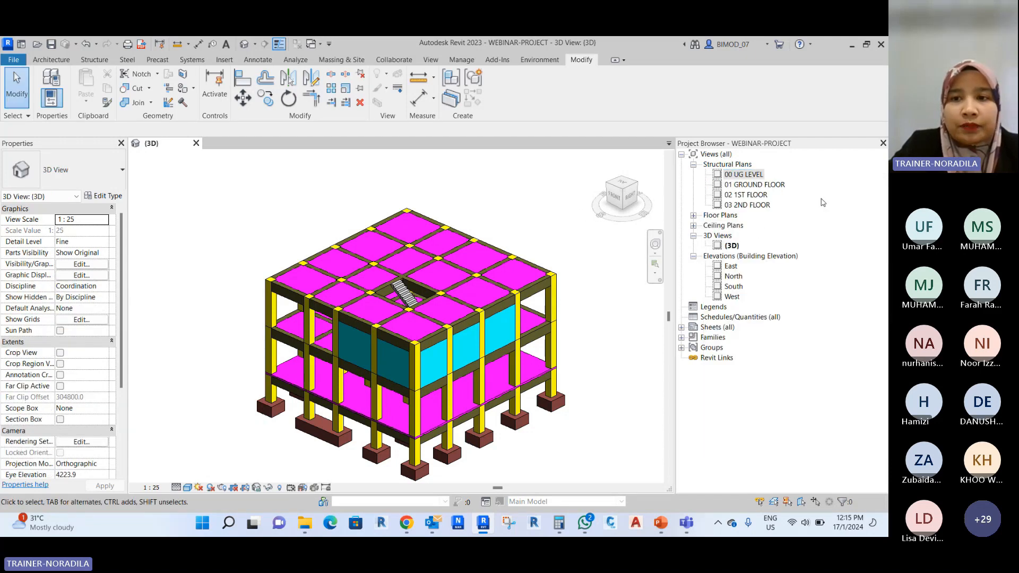
right_click(739, 175)
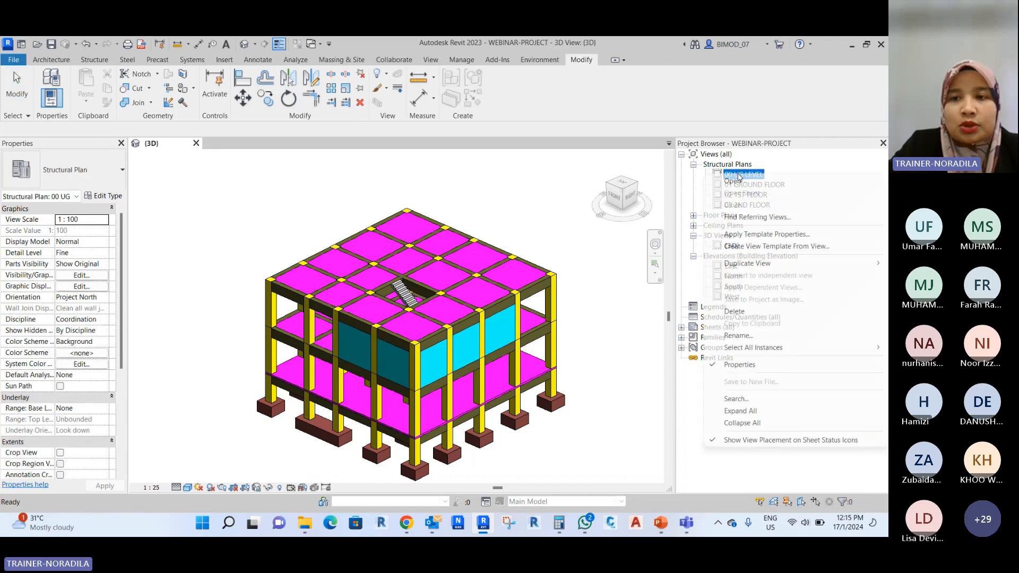
left_click(750, 176)
right_click(749, 178)
mouse_move(760, 268)
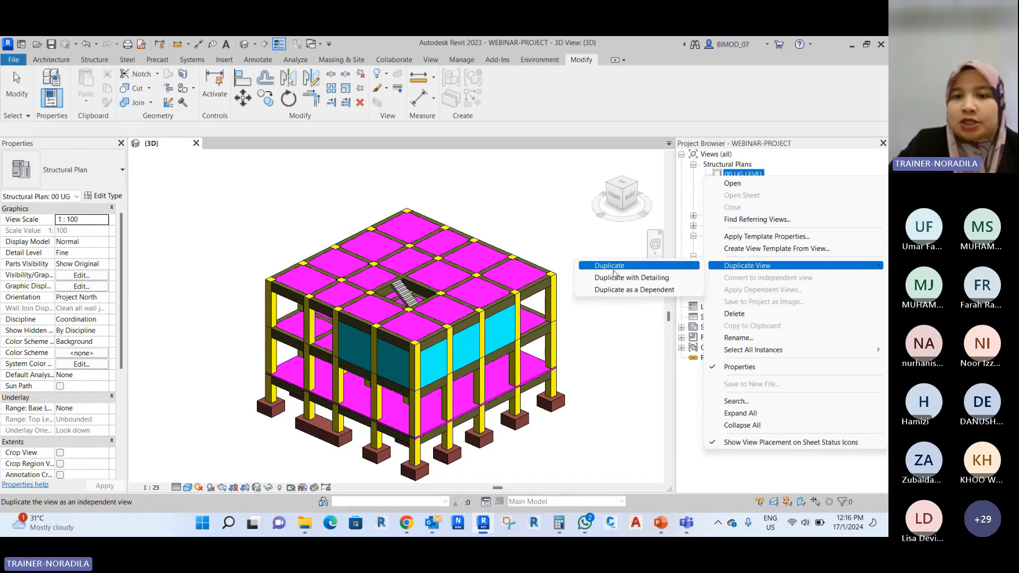
left_click(614, 270)
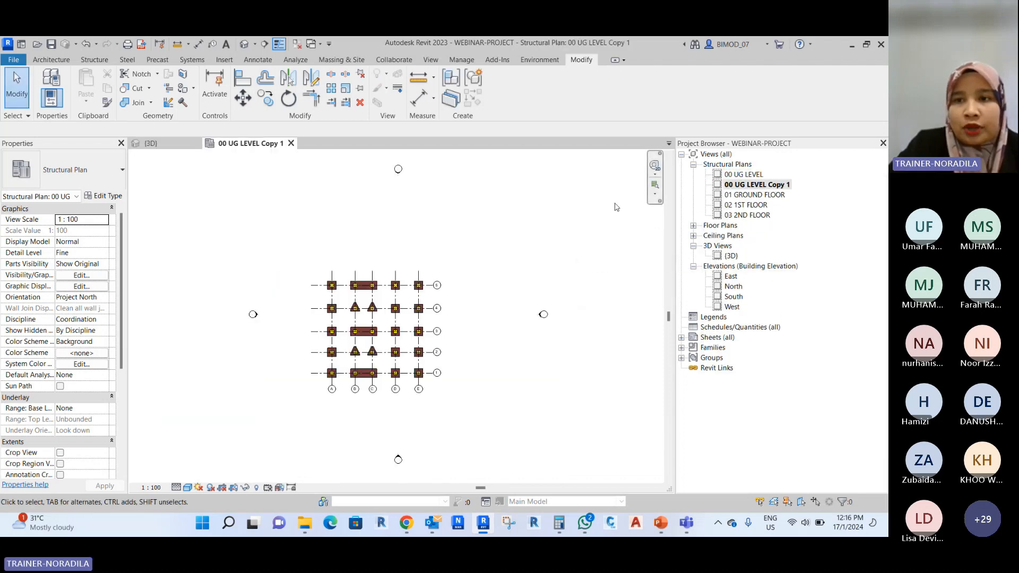
left_click(764, 186)
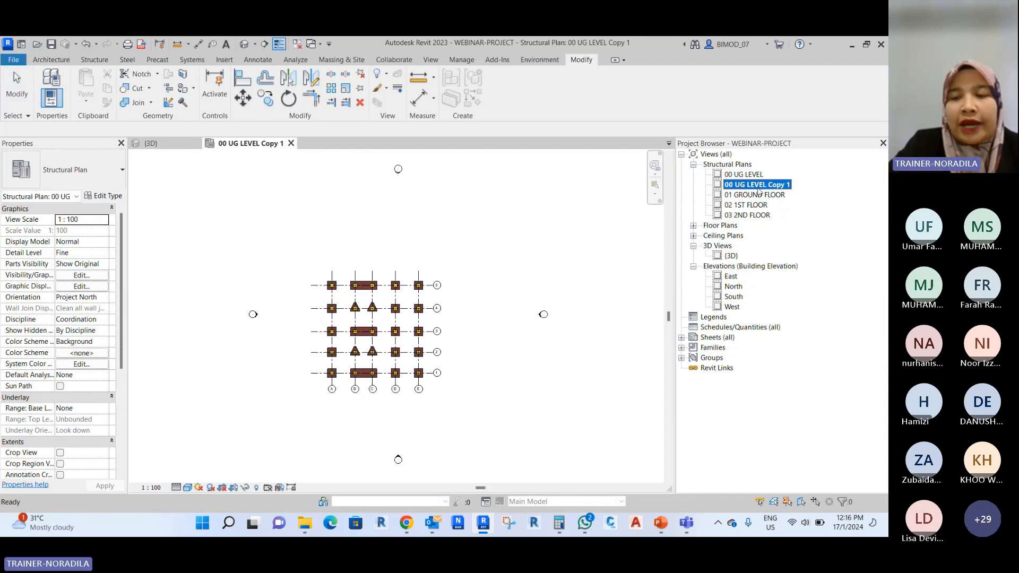
left_click(755, 186)
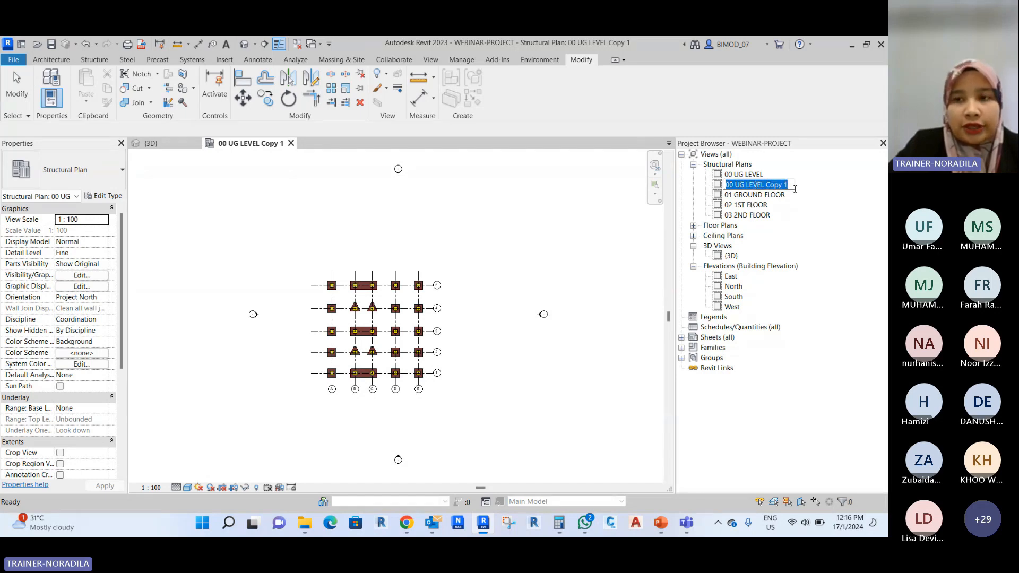
left_click(452, 205)
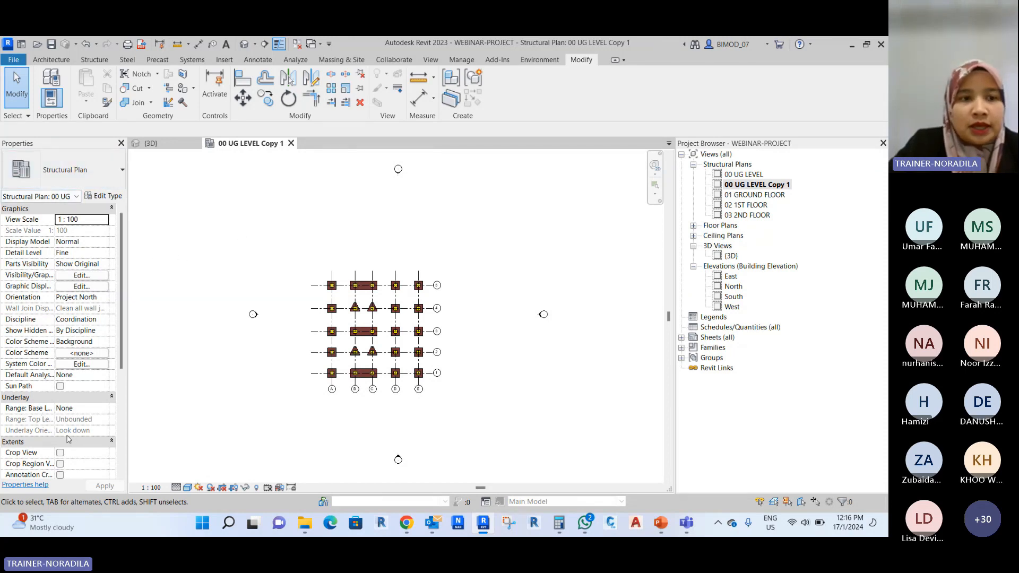
scroll(53, 218, "down", 5)
scroll(48, 240, "down", 3)
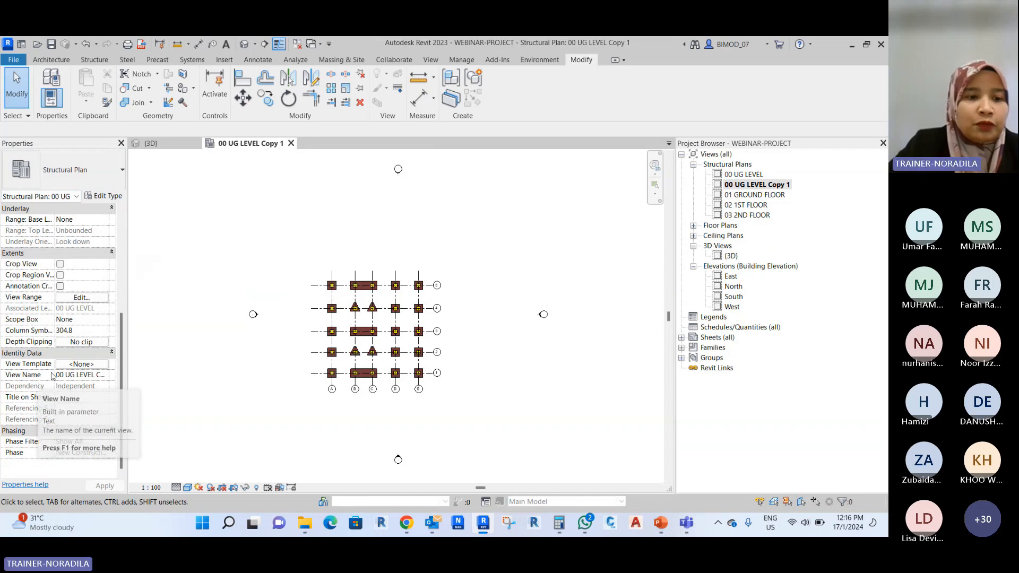
left_click(88, 378)
left_click(92, 376)
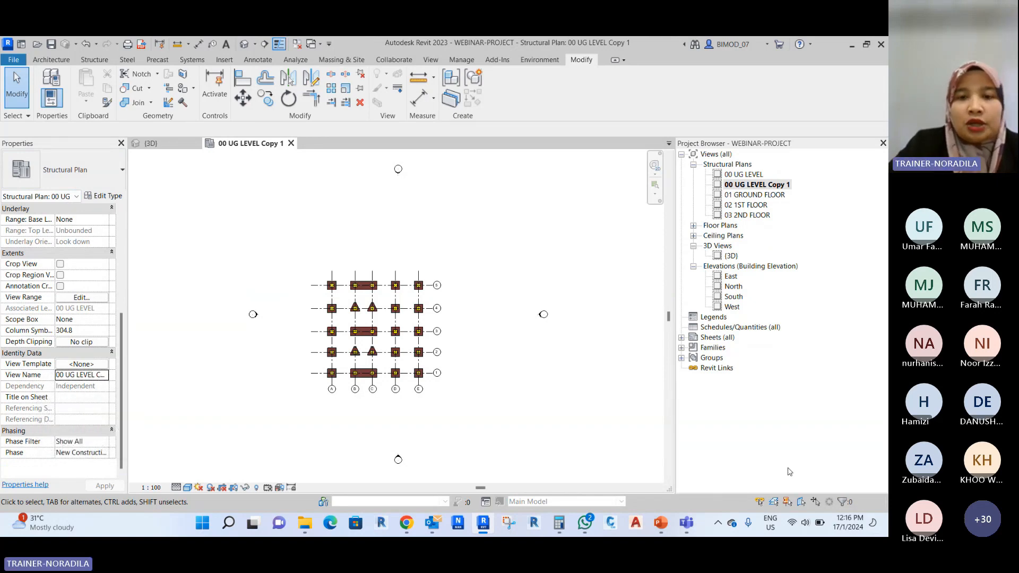
Rename the duplicated underground structural plan as LAYOUT PLAN UNDERGROUND LEVEL.
left_click(769, 187)
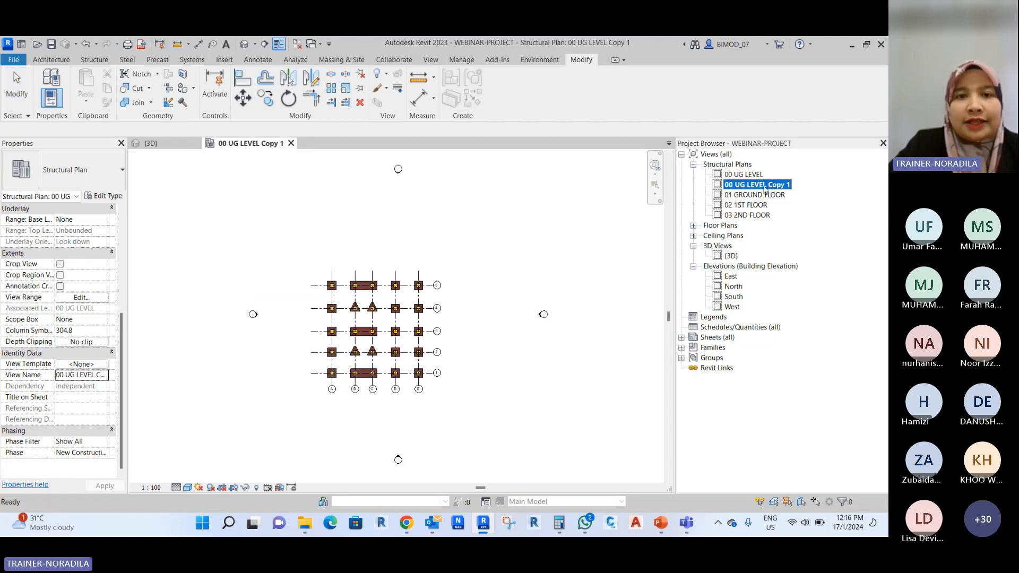
left_click(784, 188)
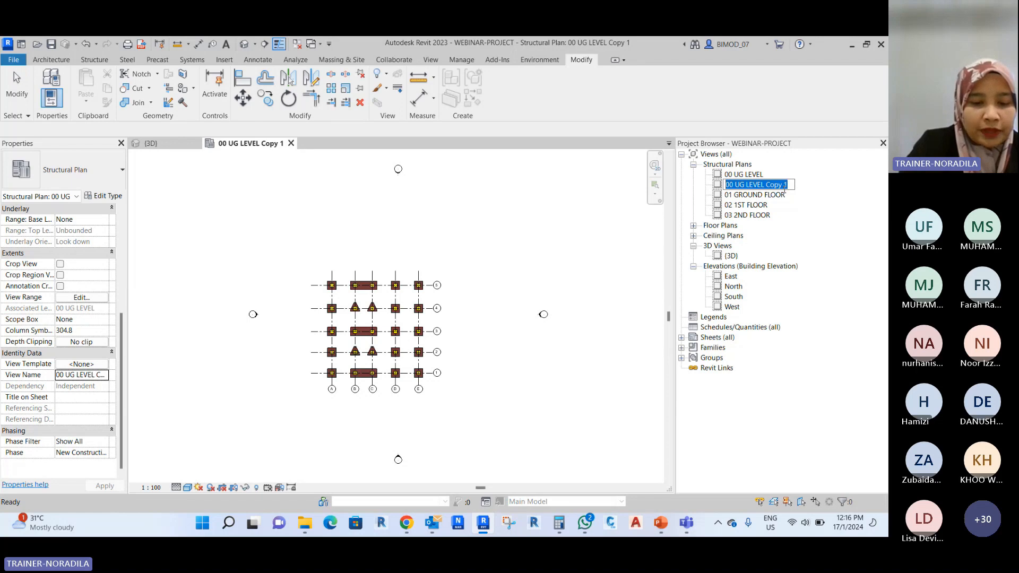
type("UNDE")
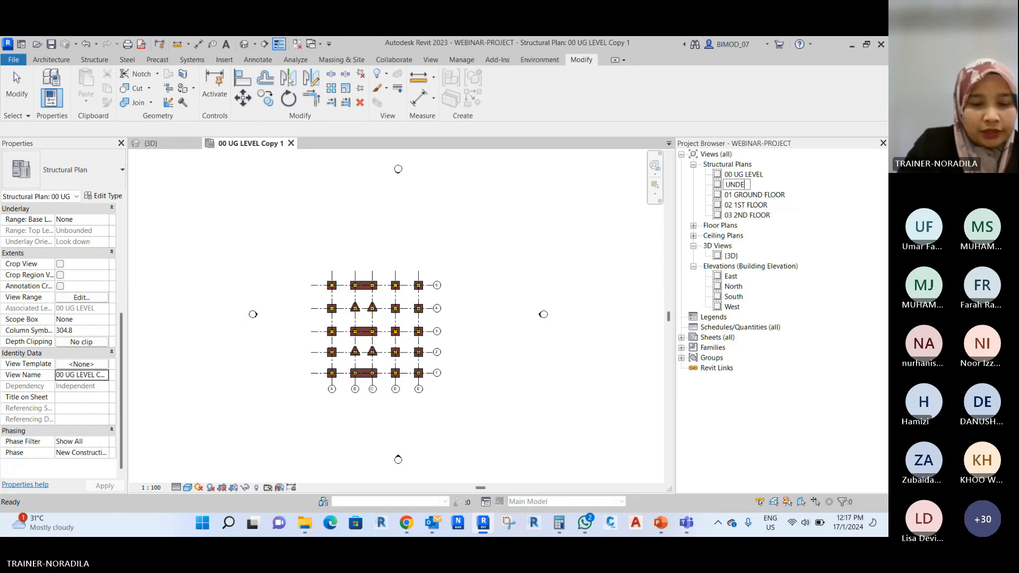
type("RGROUND")
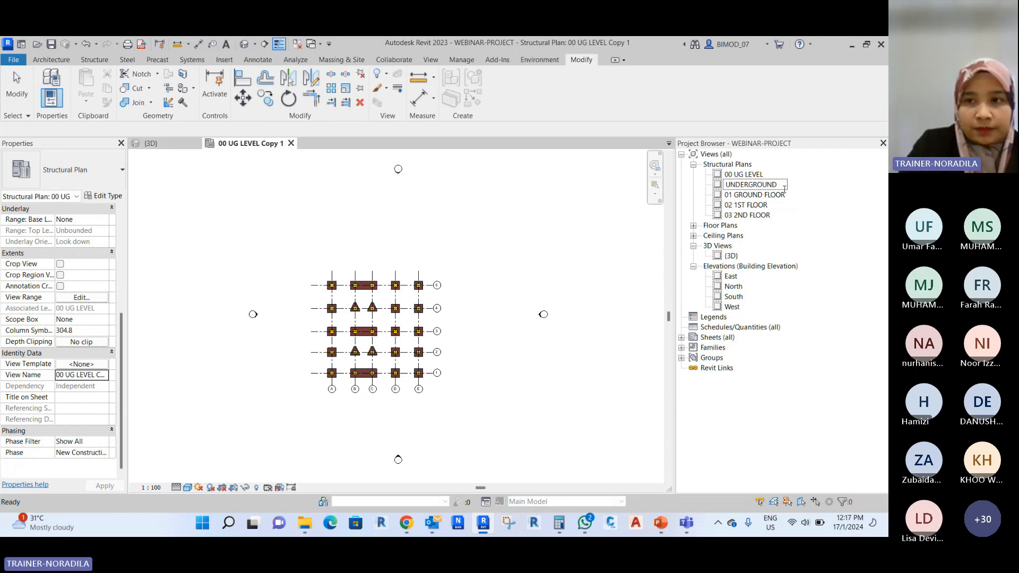
type(" LEVEL")
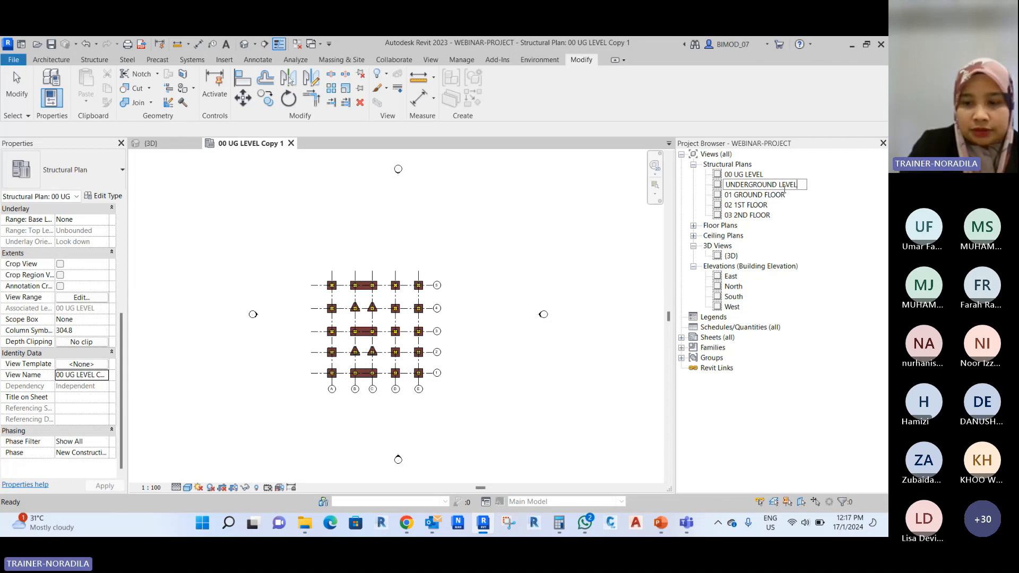
key("Home")
type("LAYOUT PLAN")
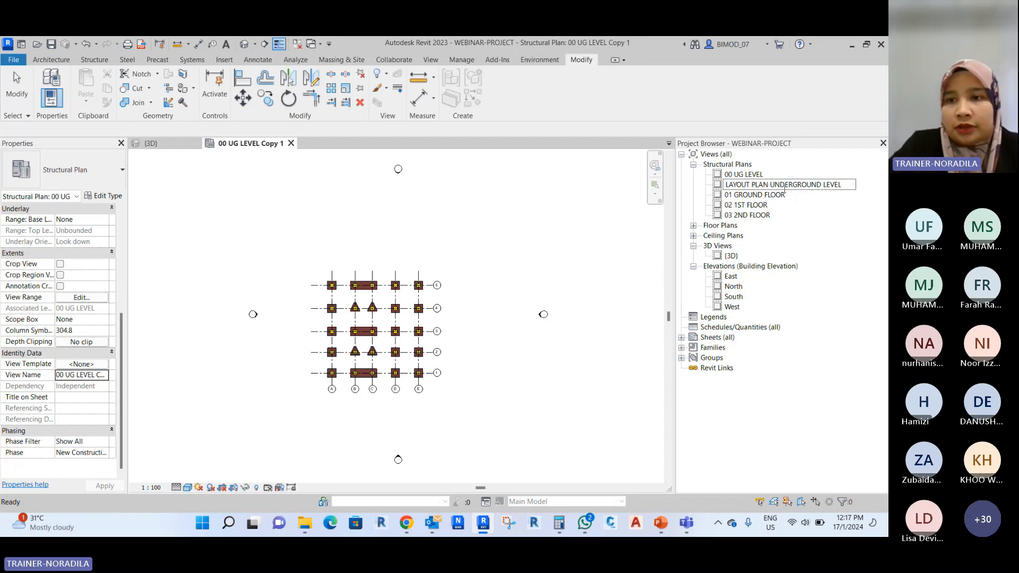
key("Return")
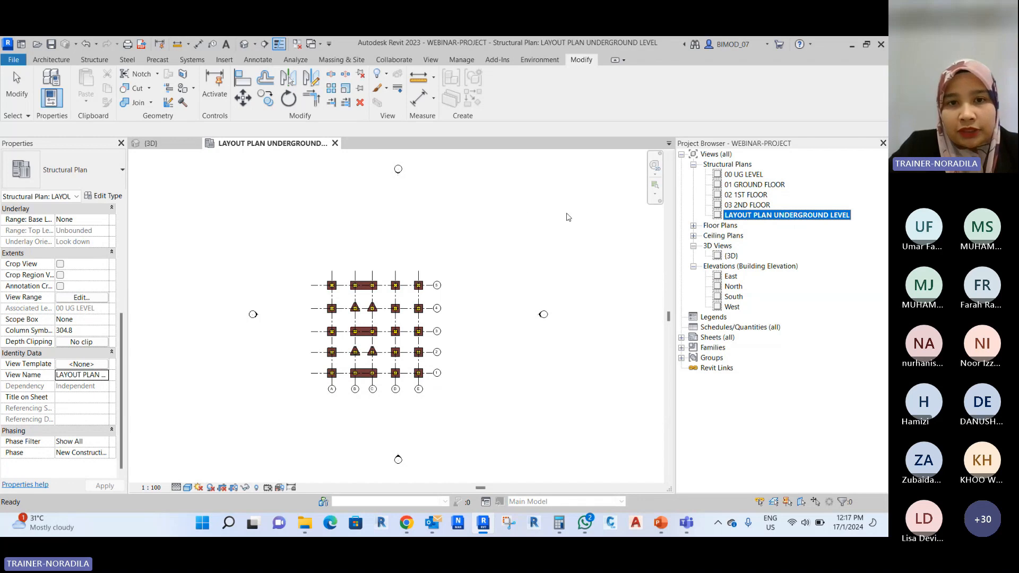
Examine the elevation markers around the plan and check which element categories the west marker's selection includes.
left_click(494, 214)
scroll(262, 298, "up", 1)
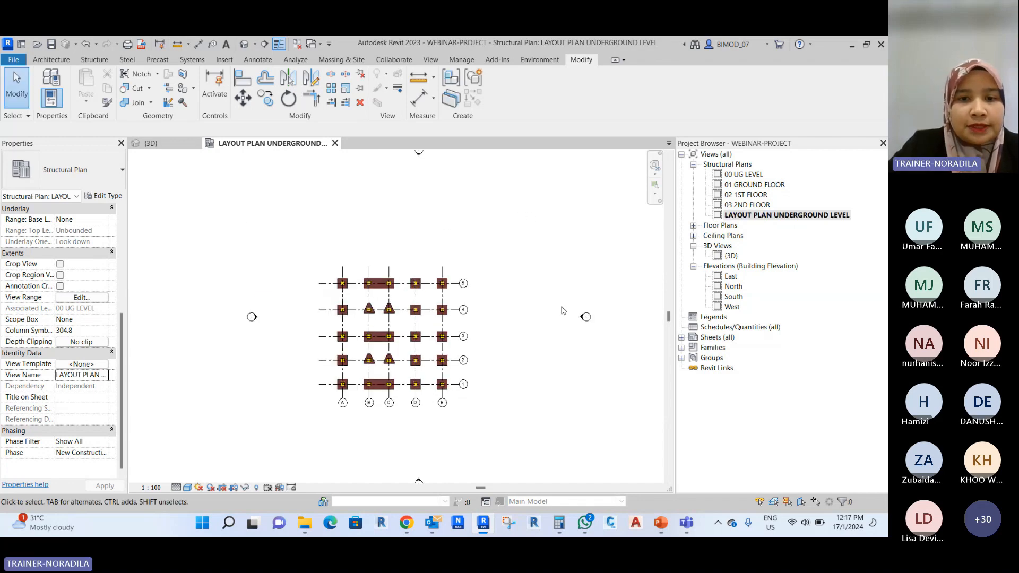
scroll(373, 235, "down", 3)
scroll(315, 262, "up", 3)
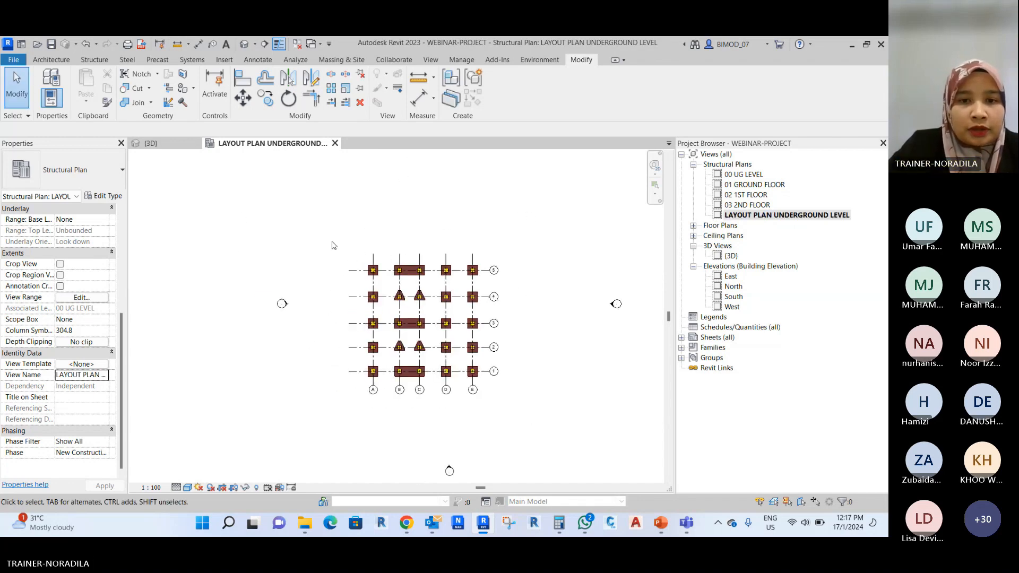
scroll(298, 300, "down", 3)
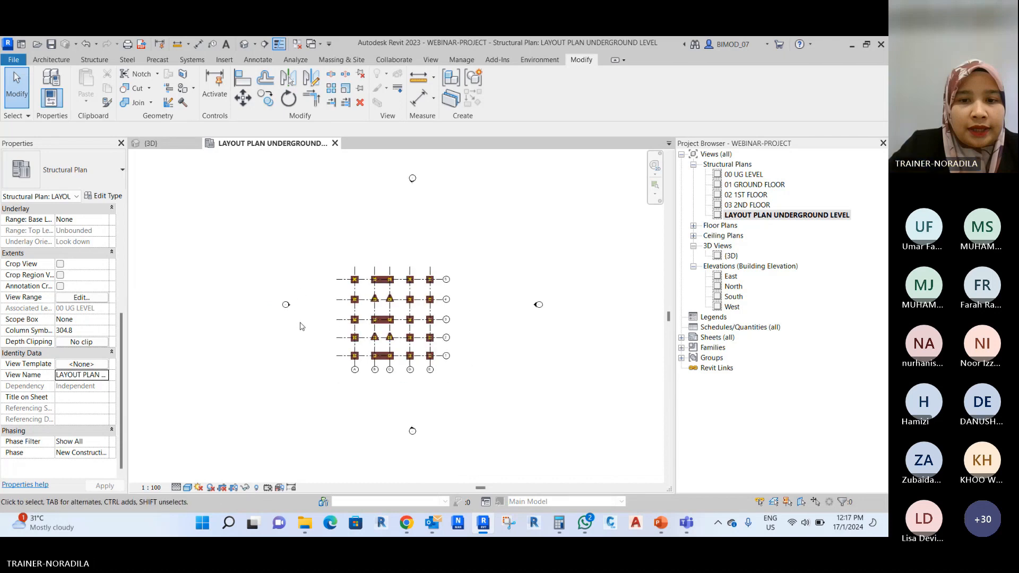
scroll(253, 305, "up", 1)
left_click_drag(262, 283, 307, 323)
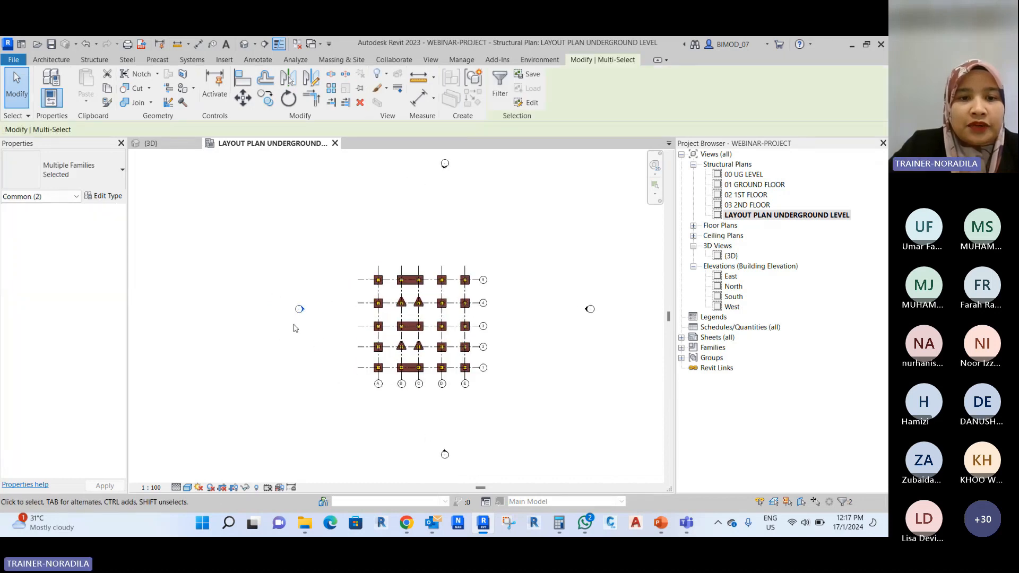
left_click(281, 304)
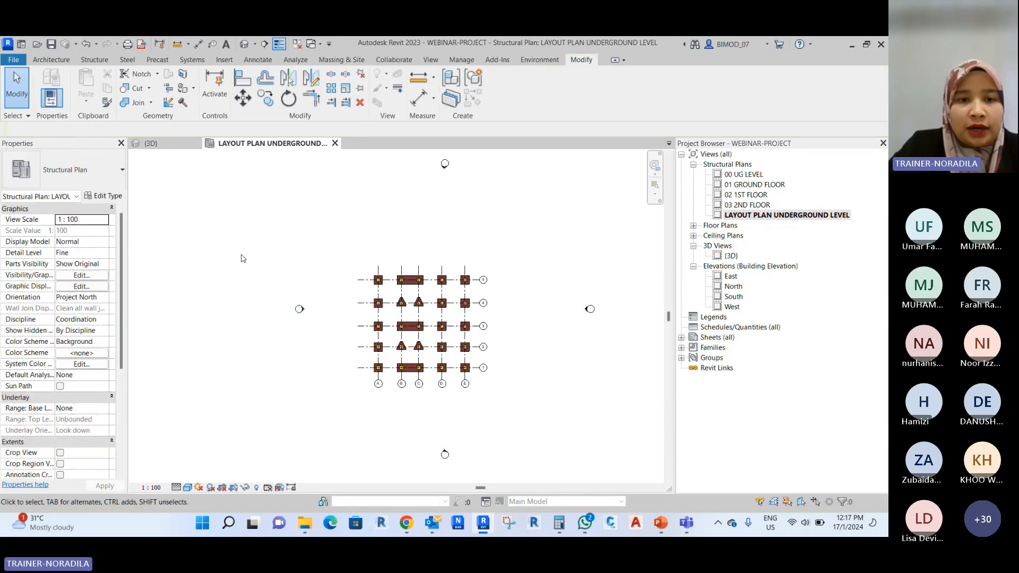
left_click_drag(234, 249, 332, 367)
left_click(499, 85)
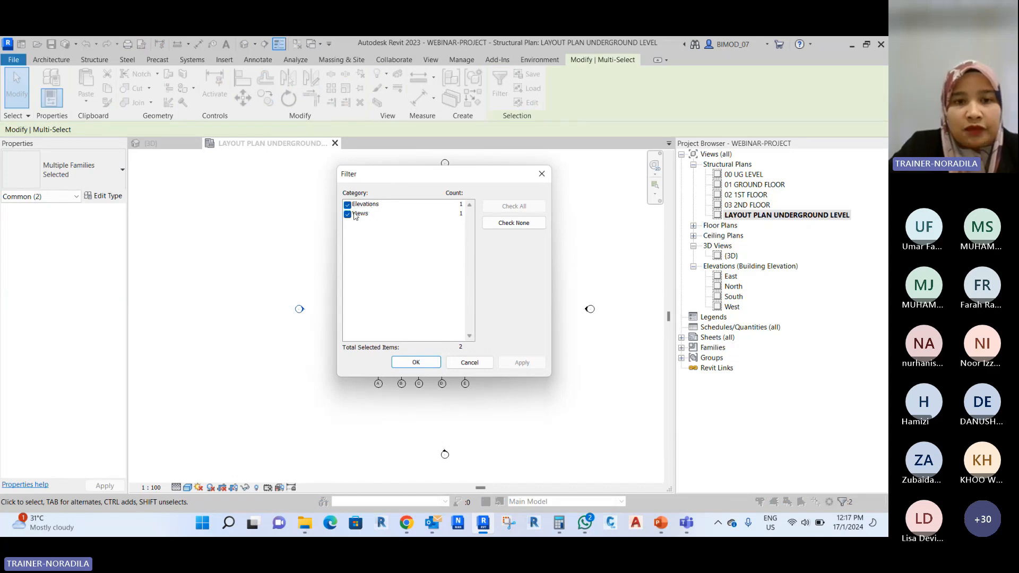
left_click(404, 361)
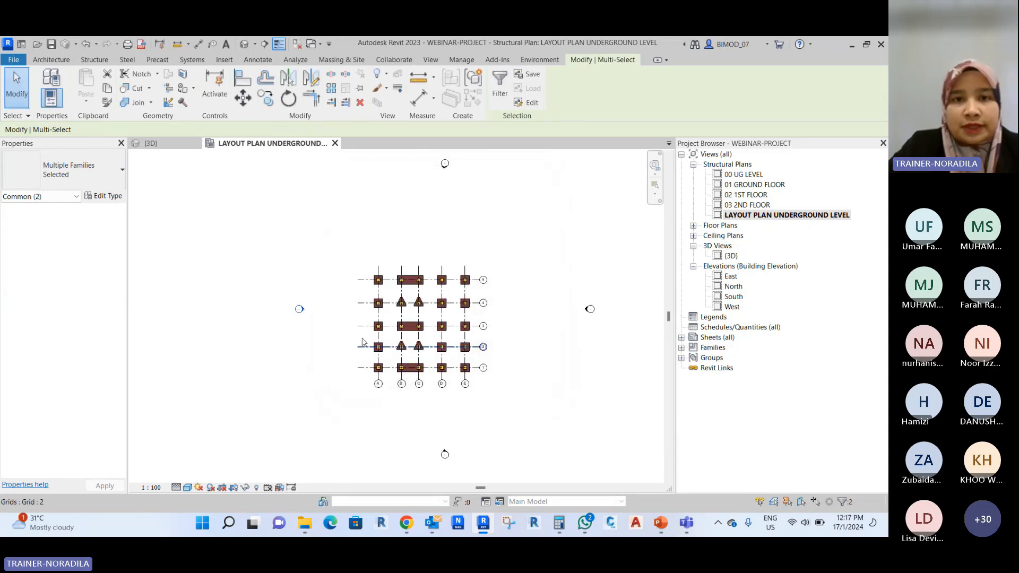
left_click(299, 351)
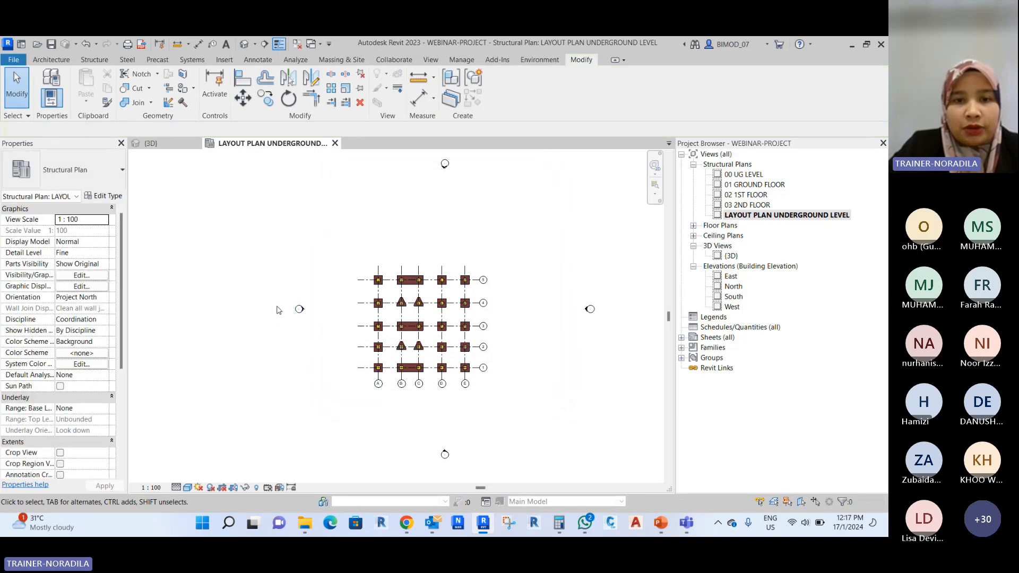
Select both parts of the west elevation marker and move it close to the grid, in line with grid 3.
scroll(284, 313, "up", 2)
scroll(323, 361, "down", 2)
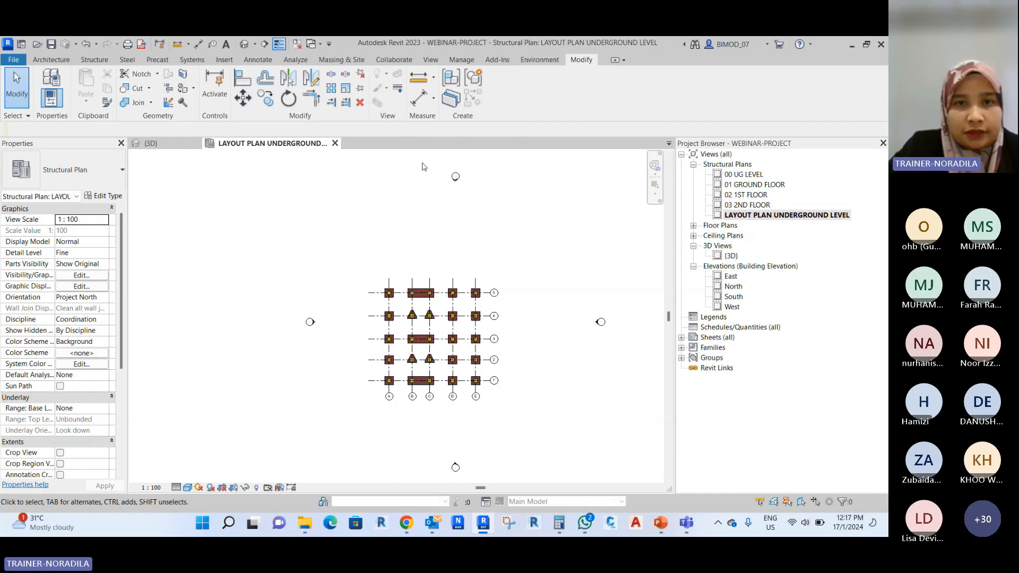
left_click_drag(234, 266, 335, 362)
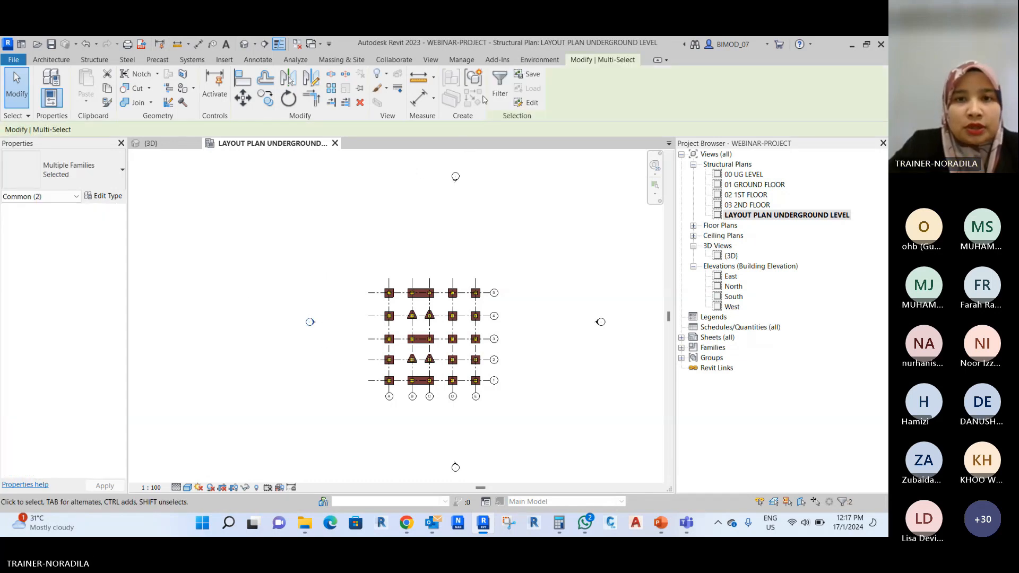
left_click(498, 88)
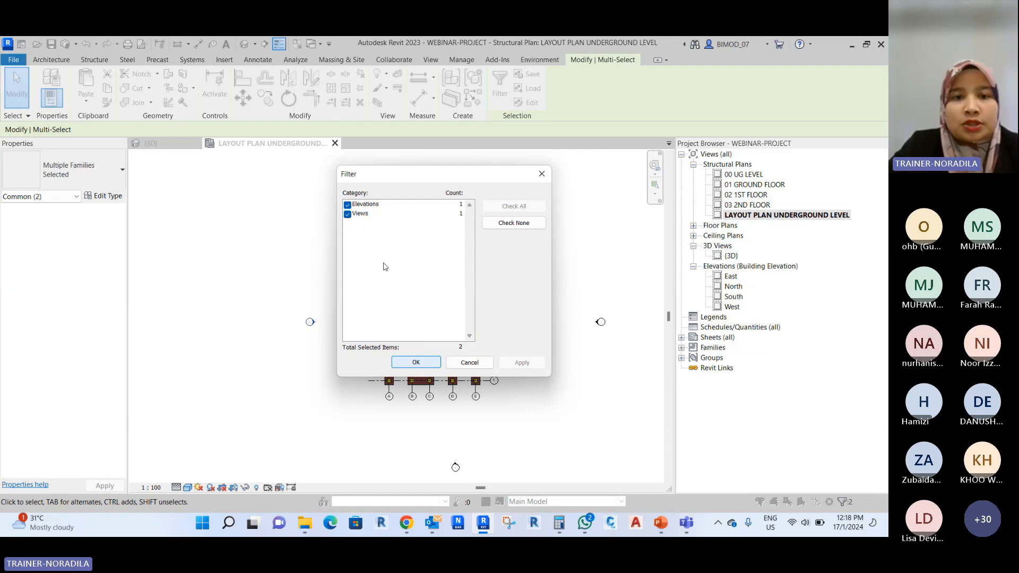
left_click(405, 364)
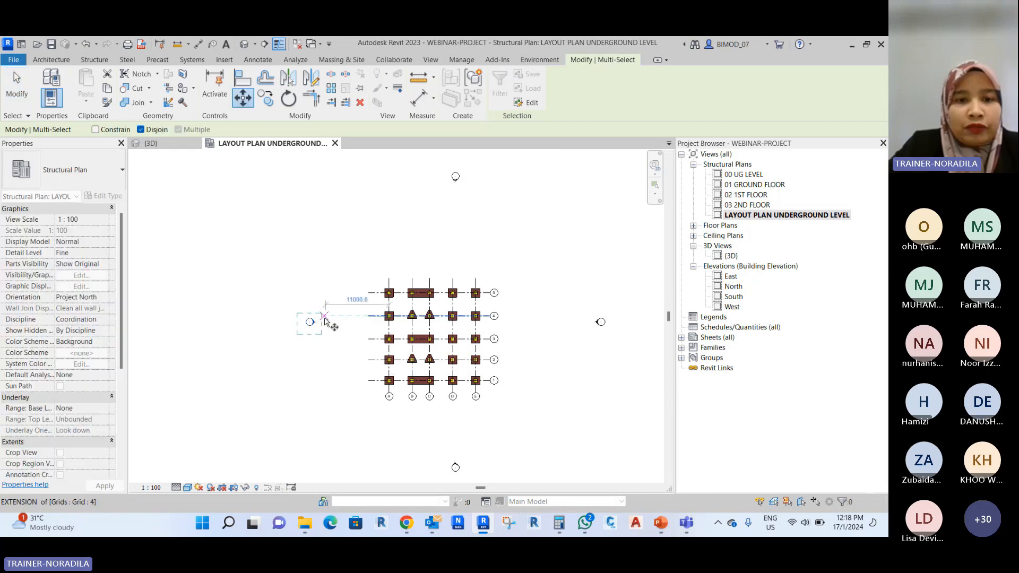
left_click_drag(319, 321, 344, 342)
left_click(547, 397)
Move the north elevation marker with its view arrow to just above the grid, in line with grid C.
middle_click_drag(550, 434, 527, 423)
scroll(503, 423, "down", 1)
left_click_drag(424, 177, 467, 218)
left_click(242, 97)
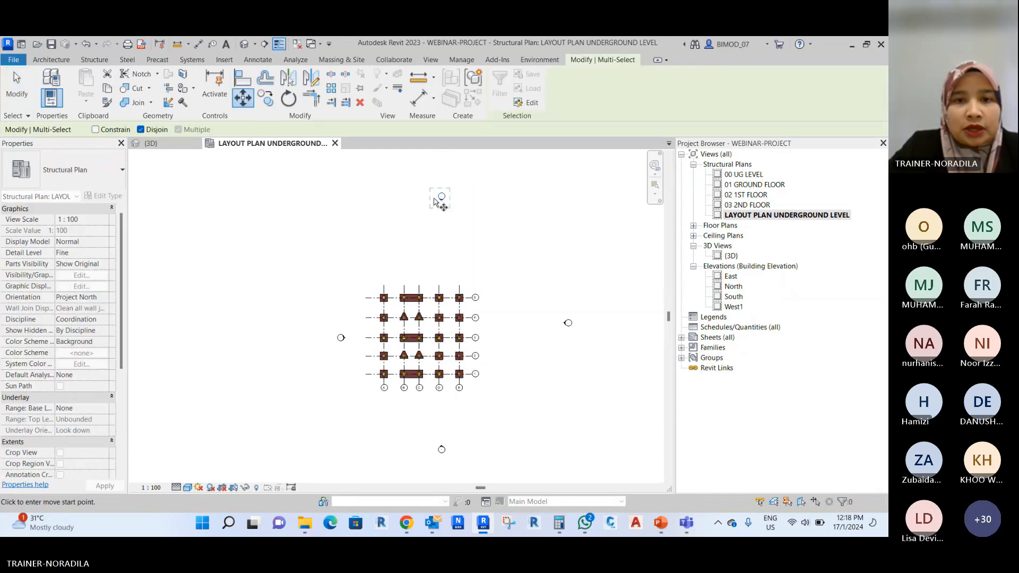
left_click(443, 199)
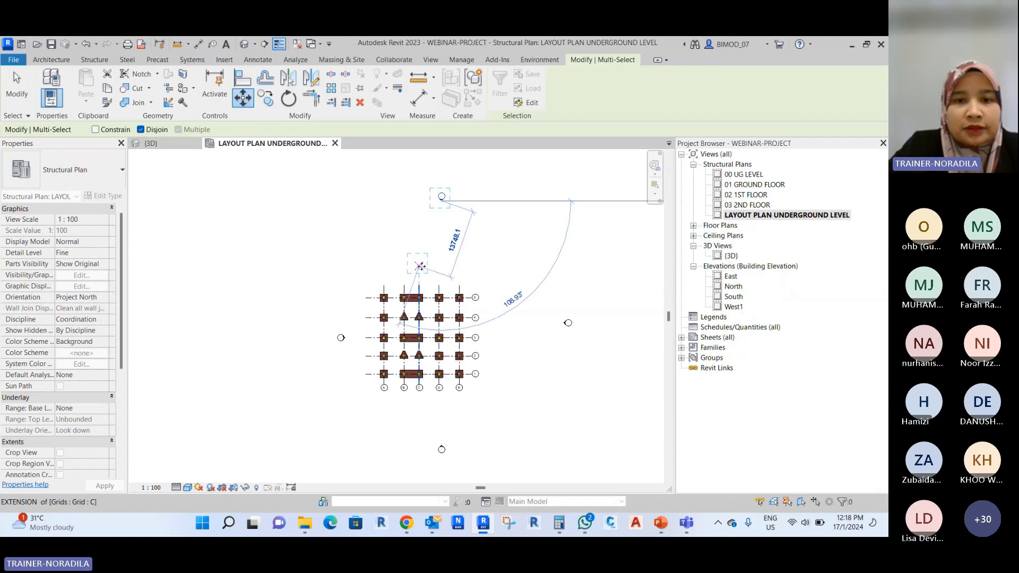
left_click(423, 267)
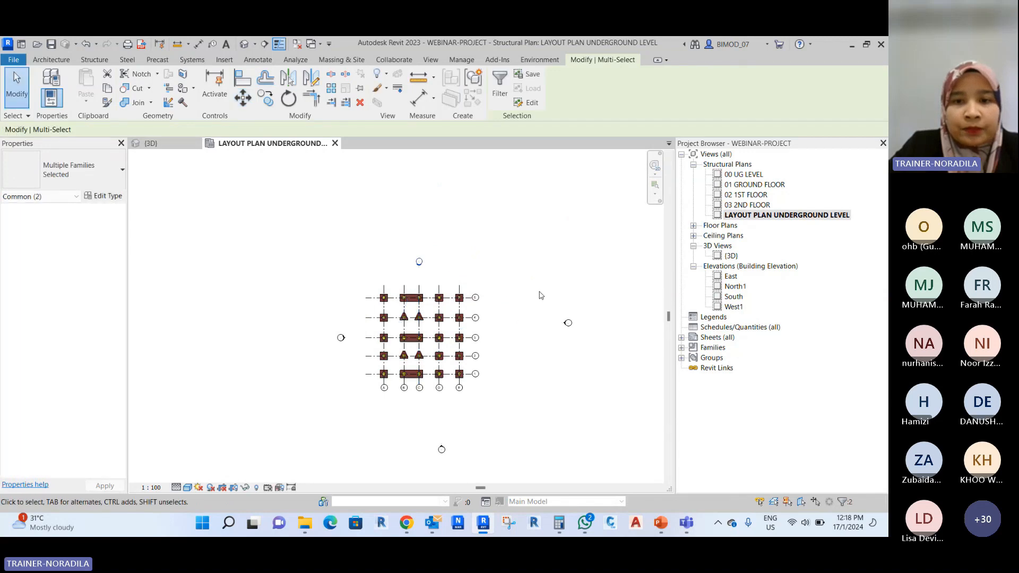
Move the east elevation marker close to the grid bubbles, in line with grid 3.
left_click(248, 101)
left_click(567, 322)
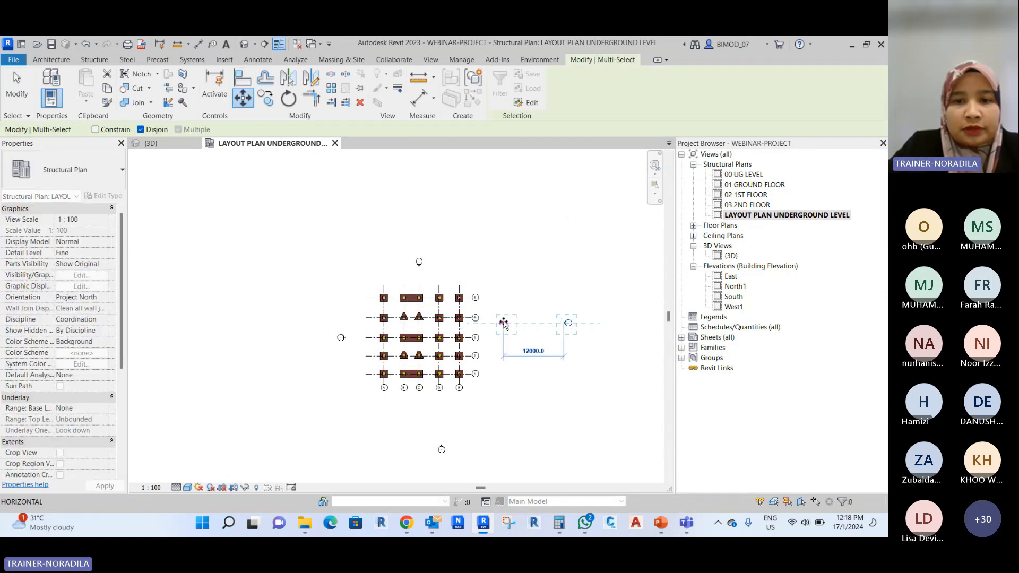
left_click(494, 338)
Move the south elevation marker with its view arrow to just below the bubble of grid C.
left_click_drag(409, 426, 463, 470)
left_click(243, 97)
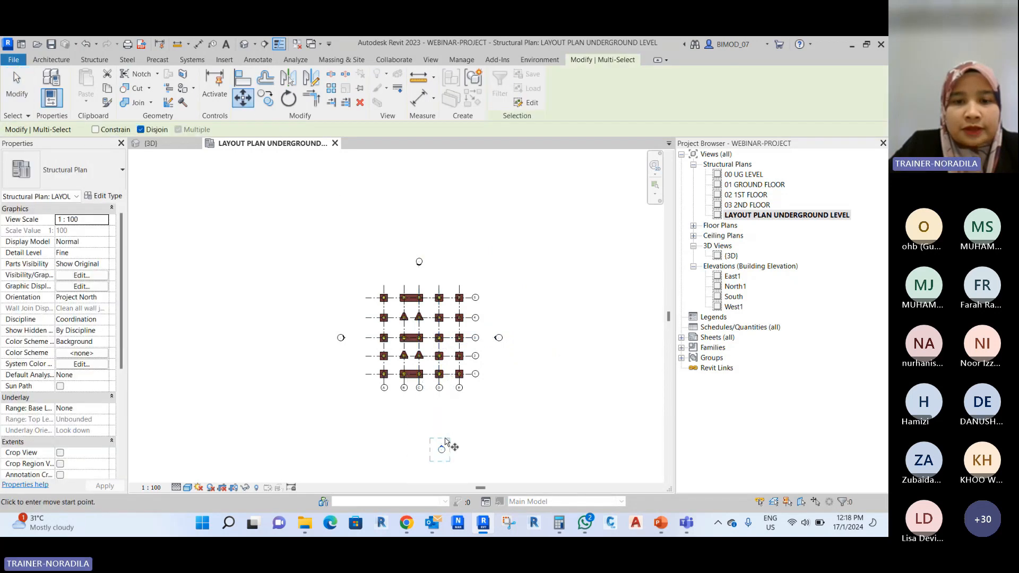
left_click(442, 449)
left_click(419, 402)
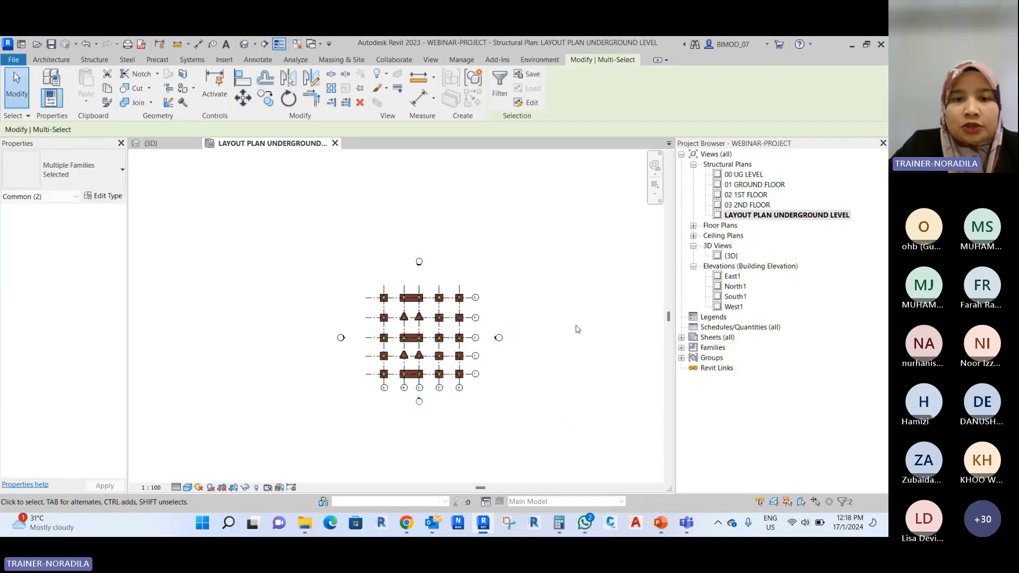
Check in the properties which elevation view belongs to the marker beside the numbered grid bubbles.
left_click(576, 329)
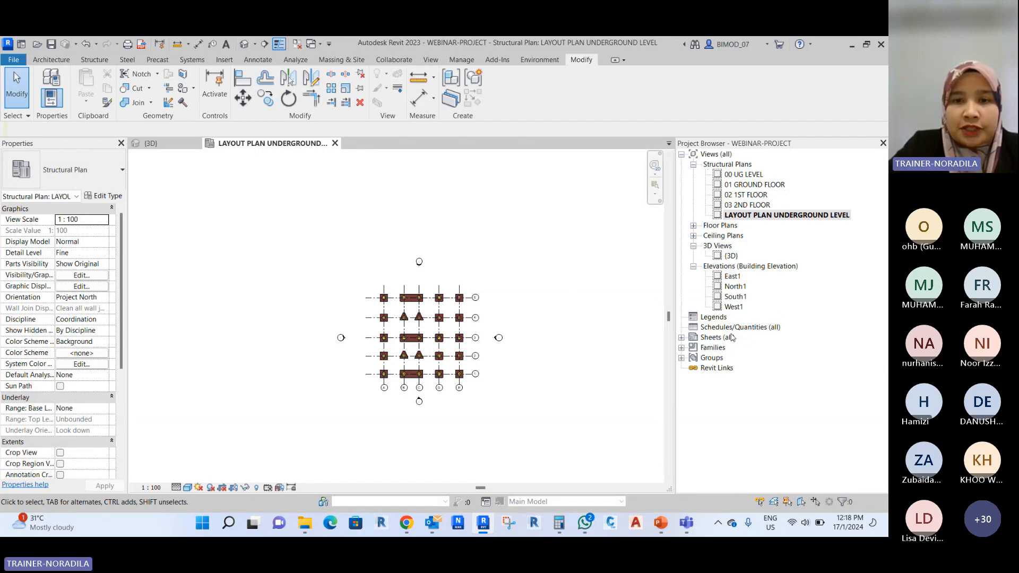
left_click(734, 277)
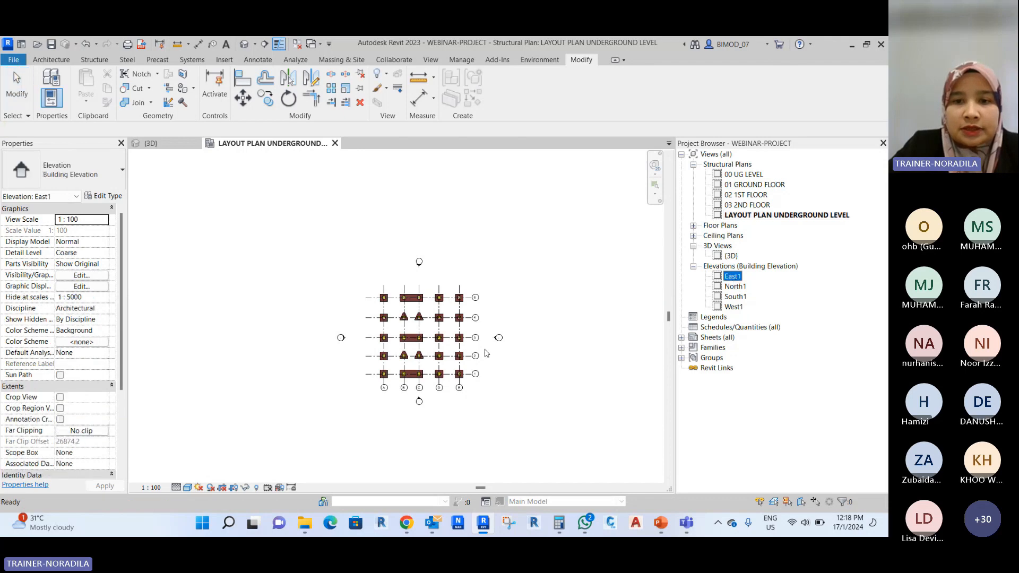
scroll(486, 350, "up", 4)
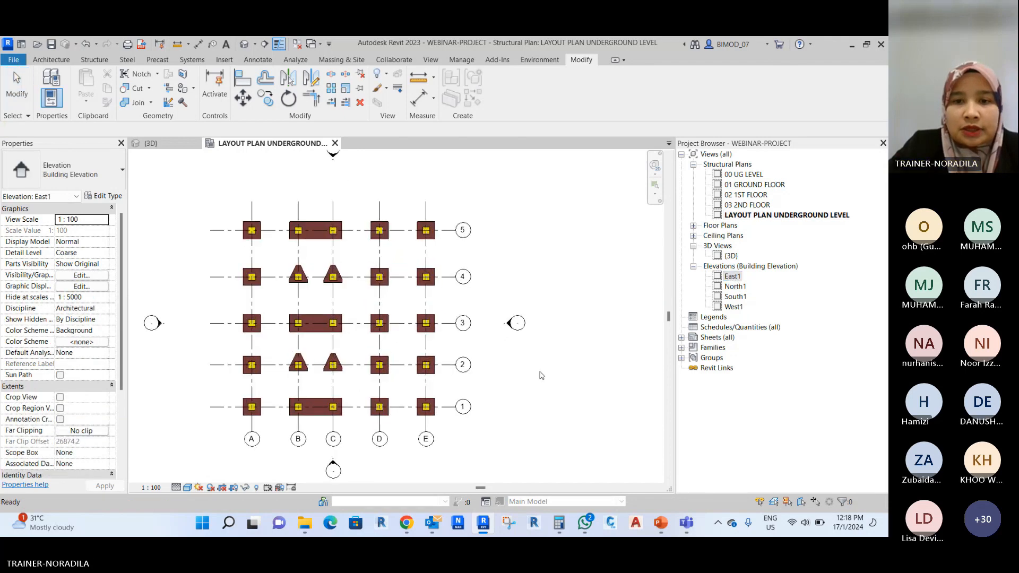
left_click(505, 325)
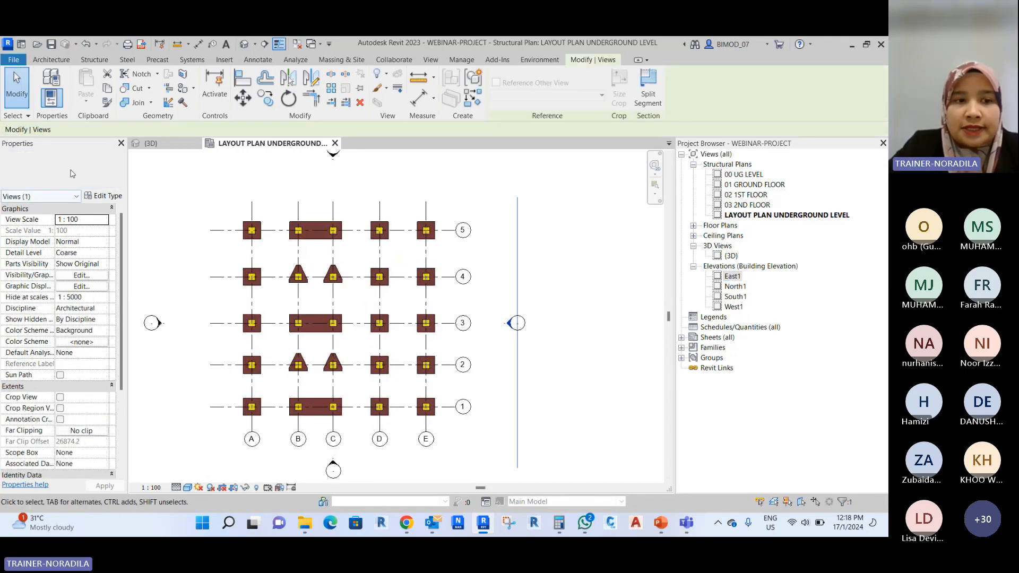
scroll(51, 355, "down", 4)
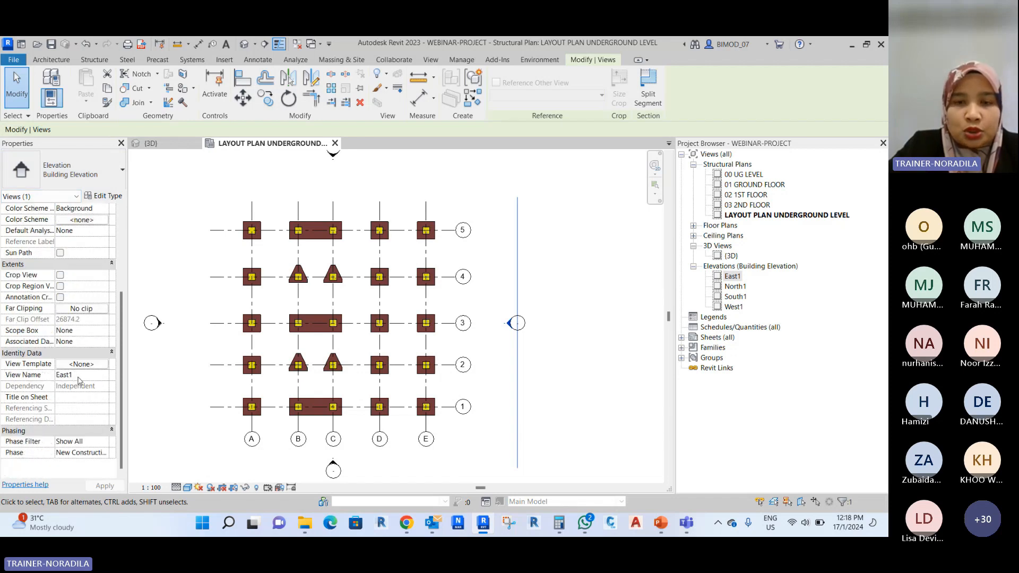
scroll(472, 271, "down", 2)
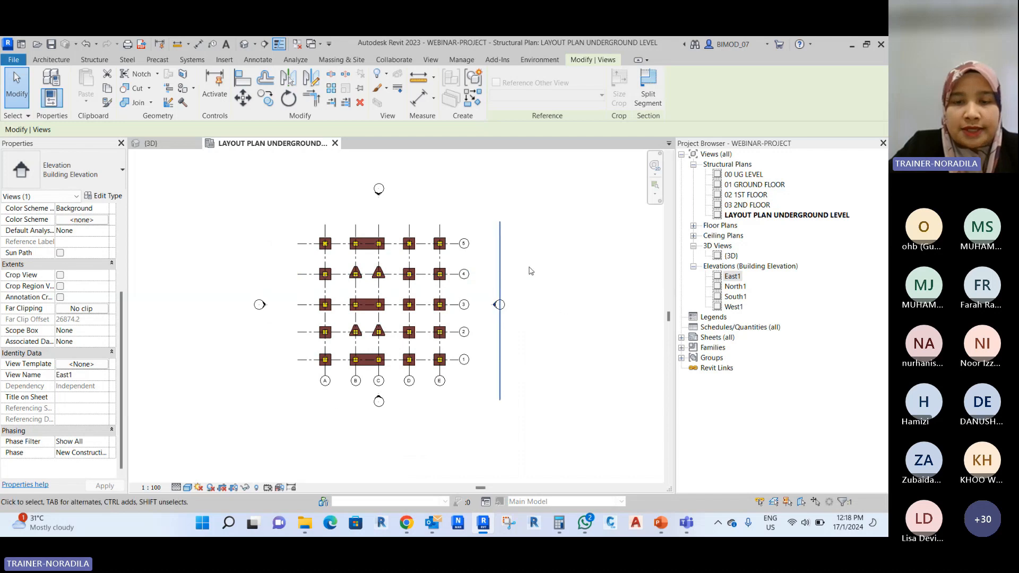
left_click(592, 313)
Check in the properties which elevation view belongs to the marker beside grid A, in line with grid 3.
scroll(270, 317, "up", 3)
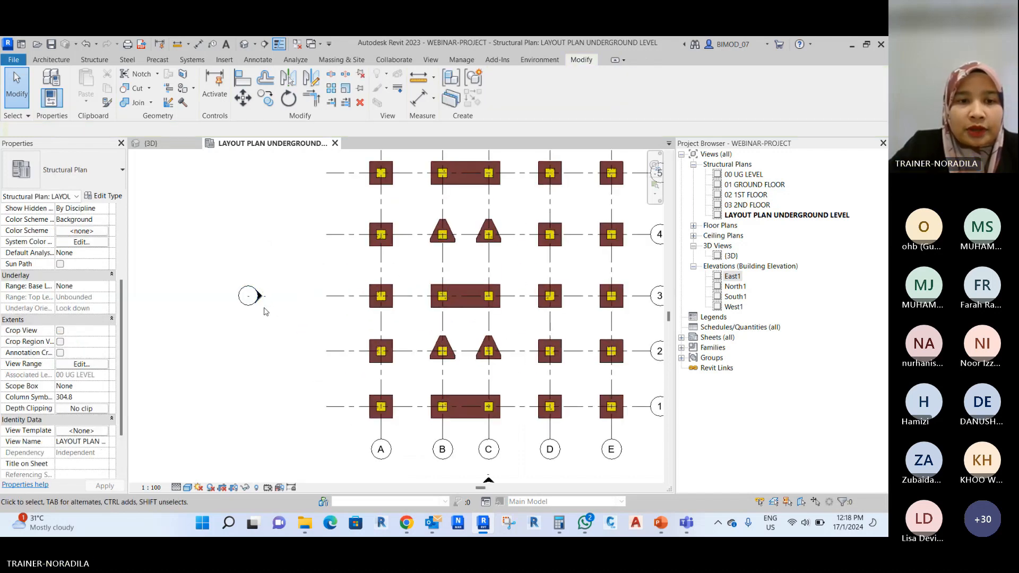
scroll(260, 306, "up", 3)
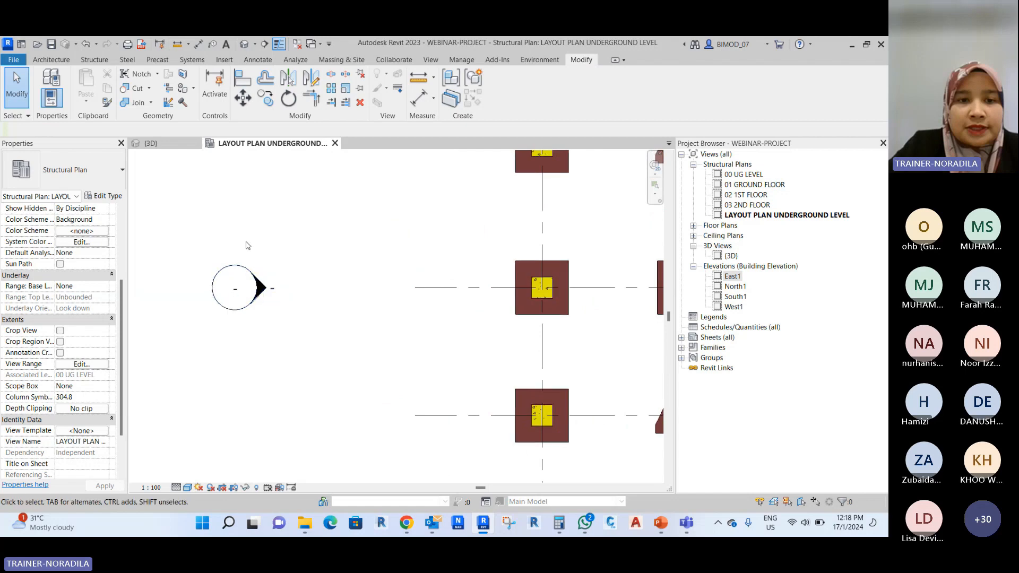
scroll(248, 280, "up", 3)
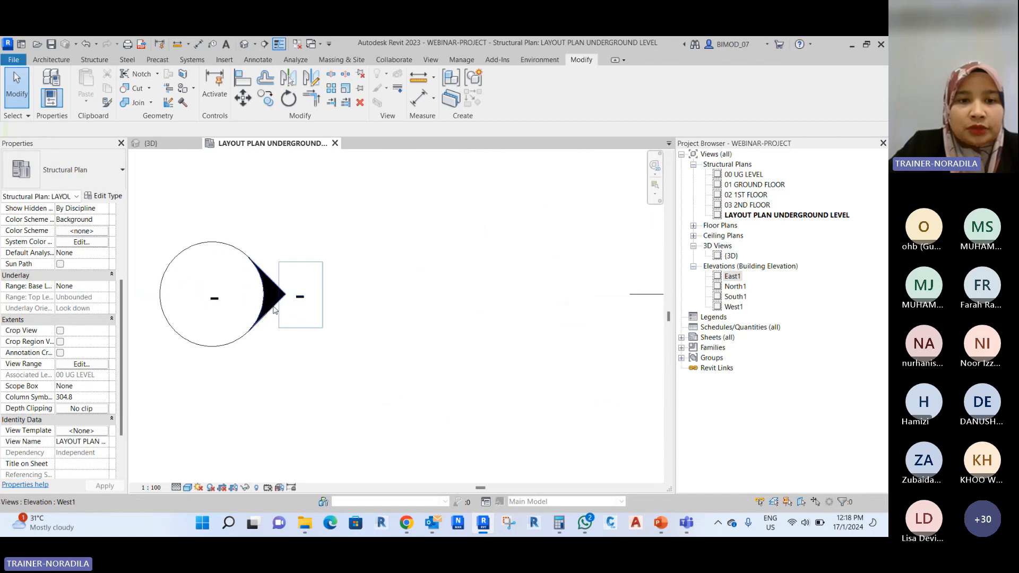
left_click(274, 296)
scroll(295, 229, "down", 3)
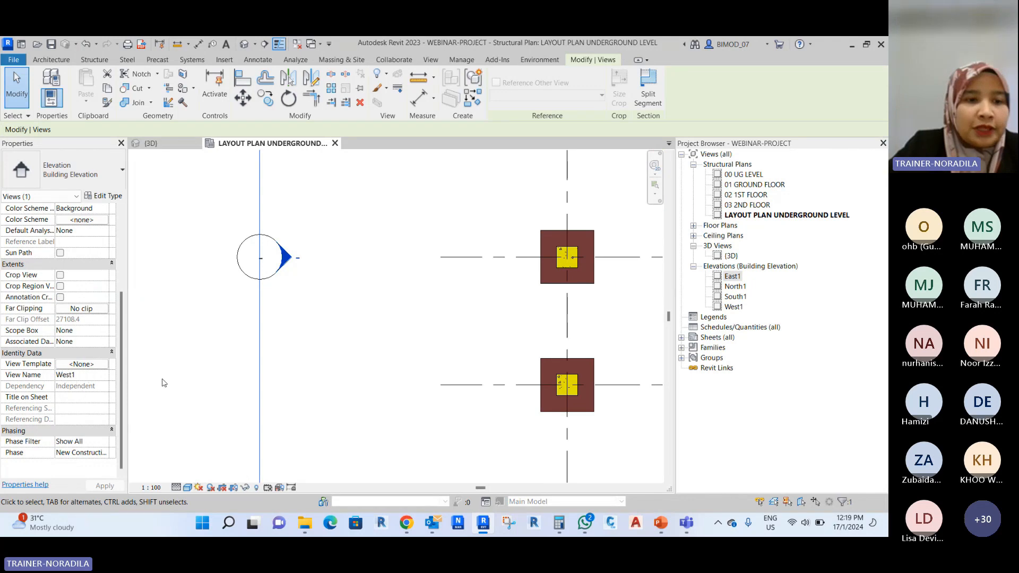
scroll(291, 355, "down", 5)
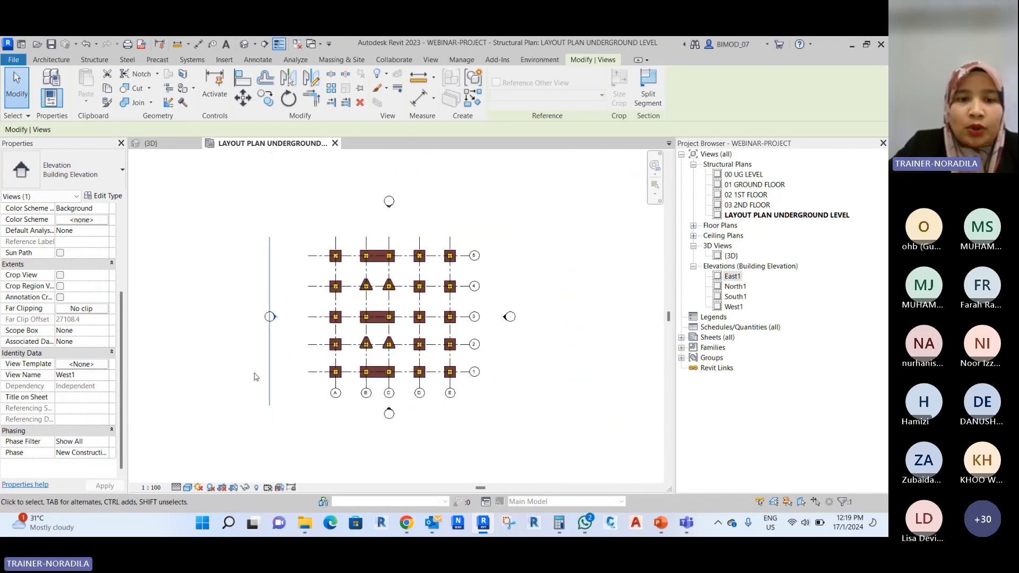
scroll(487, 335, "up", 1)
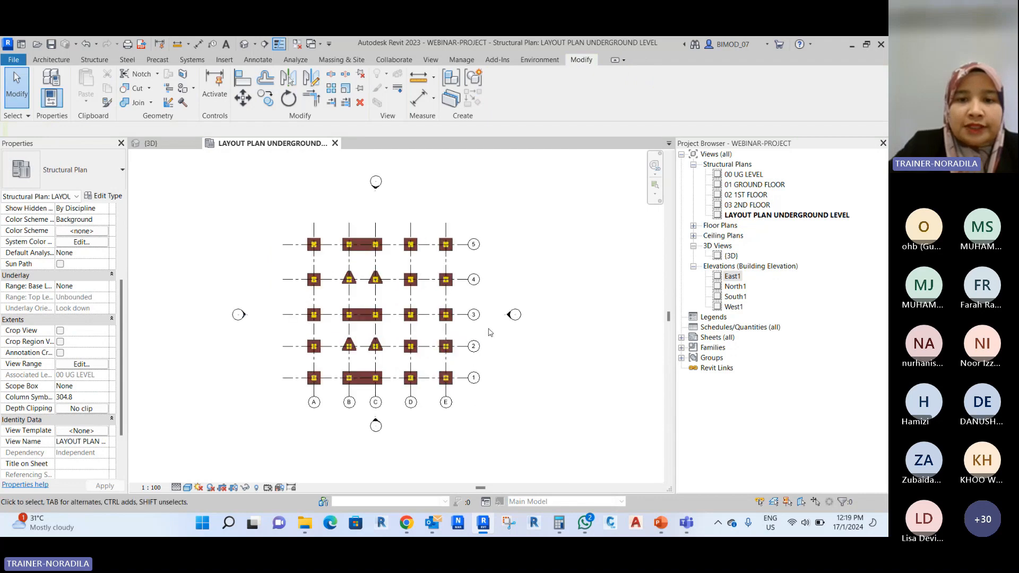
Rename the East1 elevation view, whose marker sits beside the numbered grid bubbles, as RHS.
left_click(506, 317)
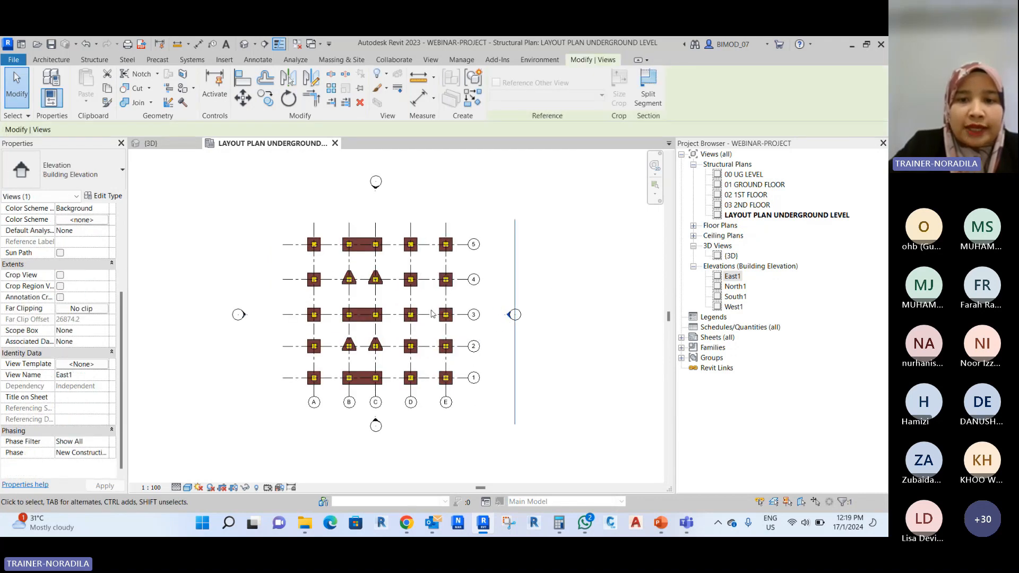
left_click(86, 376)
left_click(742, 278)
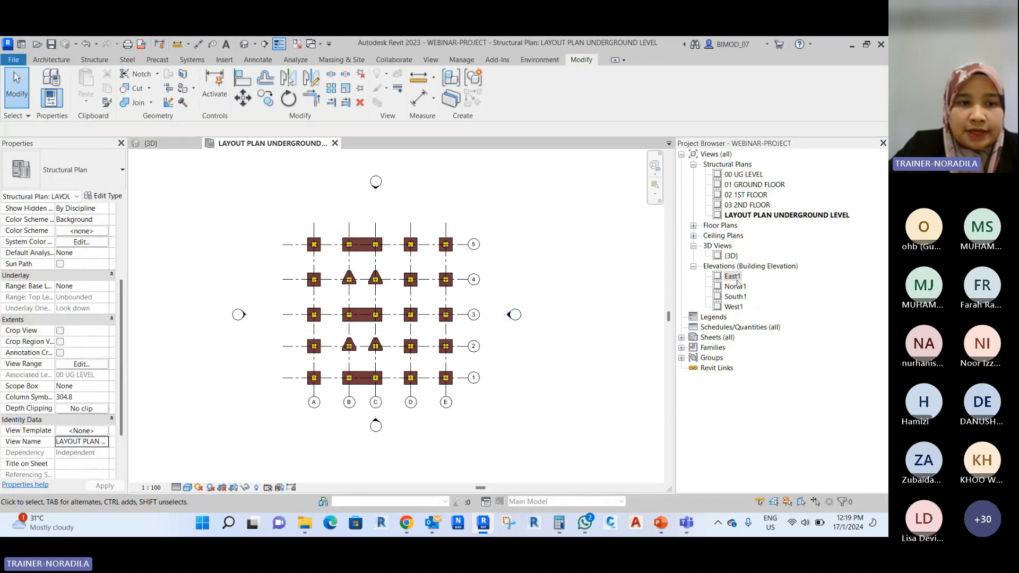
left_click(739, 280)
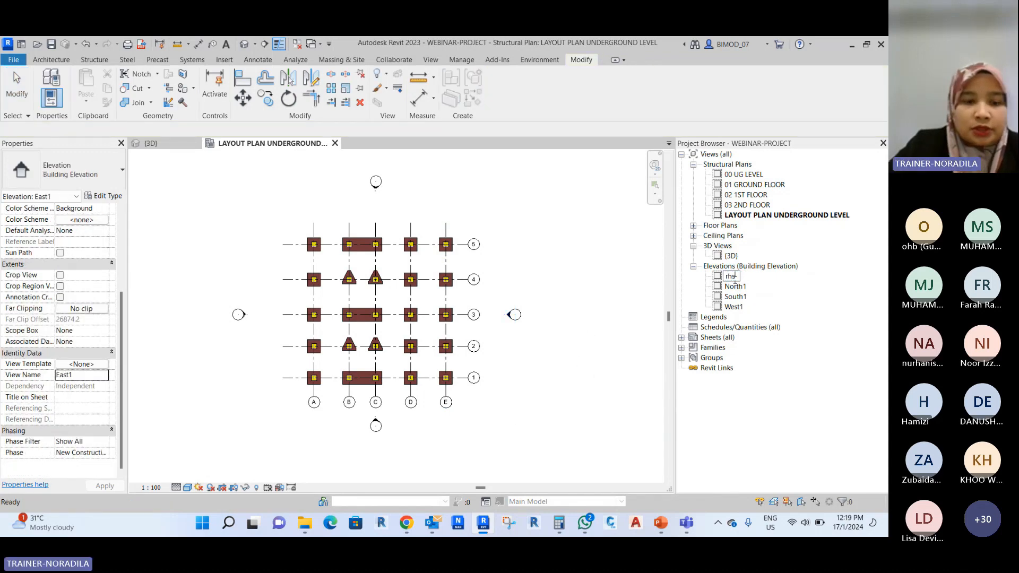
key("Return")
Rename the elevation view of the west marker, on the grid A side, as LHS.
left_click(242, 311)
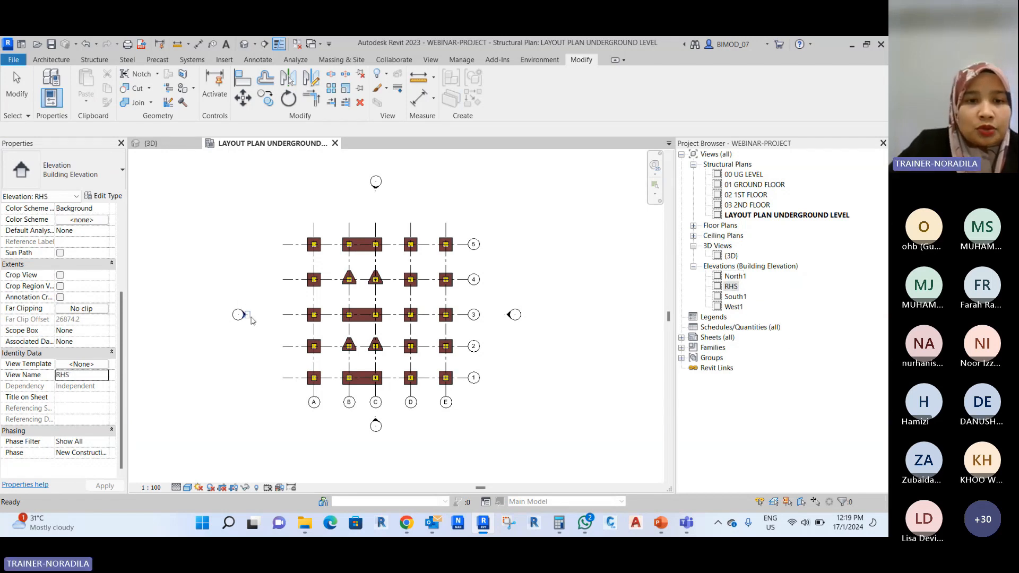
left_click(243, 314)
left_click(89, 375)
type("LHS")
key("Return")
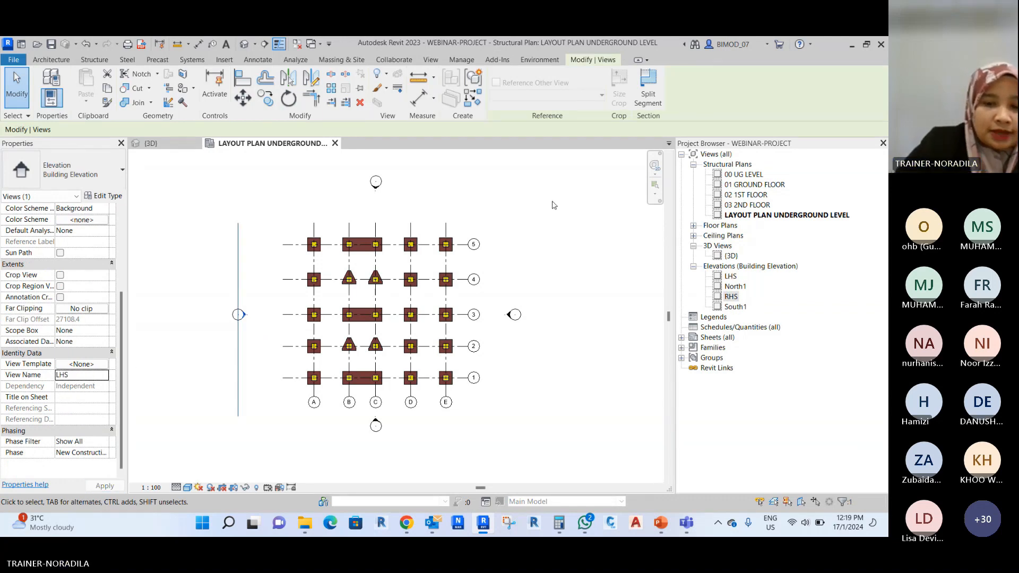
Rename the elevation view of the north marker, beyond grid 5, as BACK.
left_click(553, 204)
left_click(376, 181)
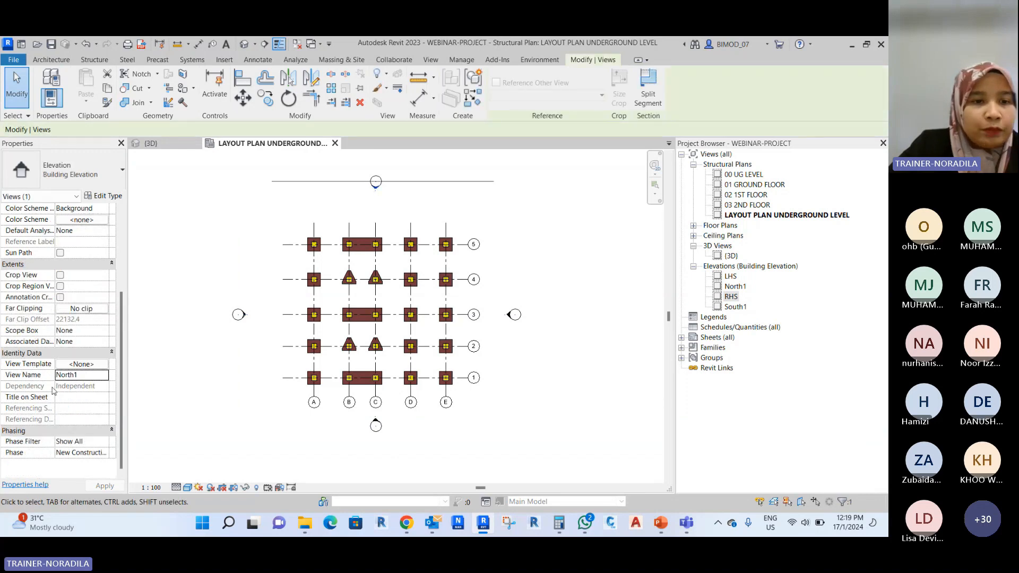
left_click(90, 375)
type("BAC")
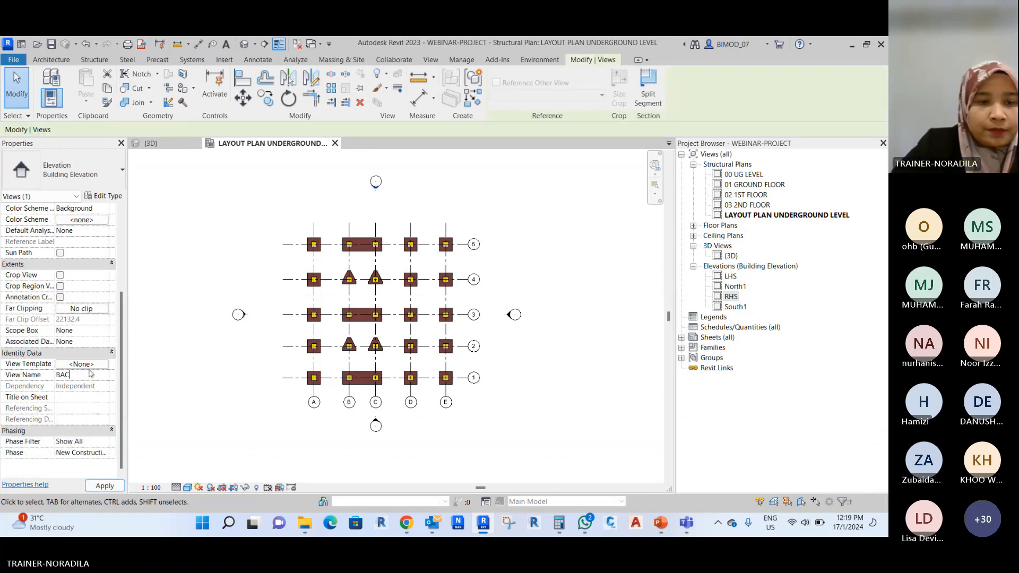
type("K")
Rename the elevation view of the south marker, beyond the bubble of grid C, as FRONT.
left_click(375, 425)
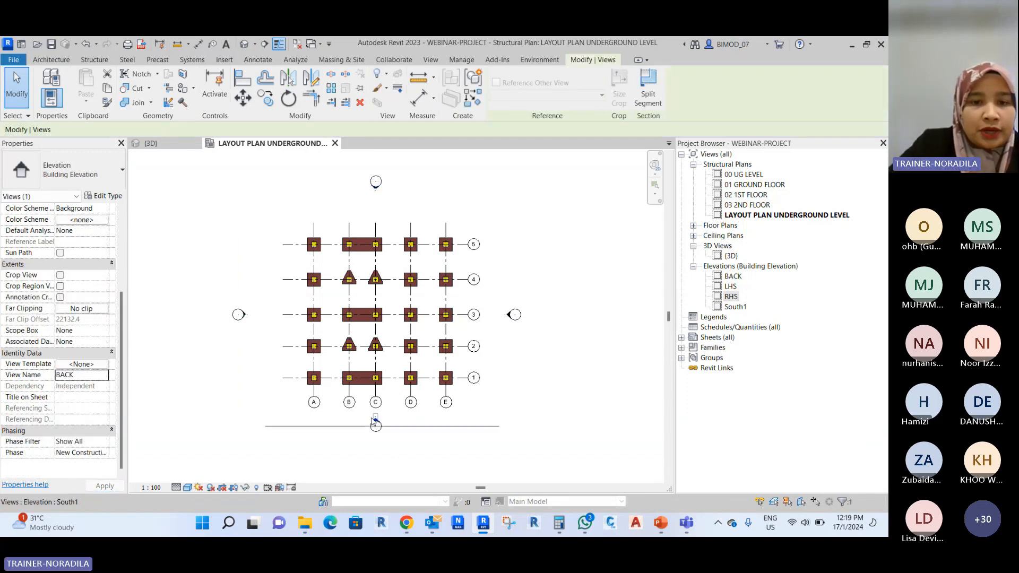
left_click(99, 377)
type("FRONT")
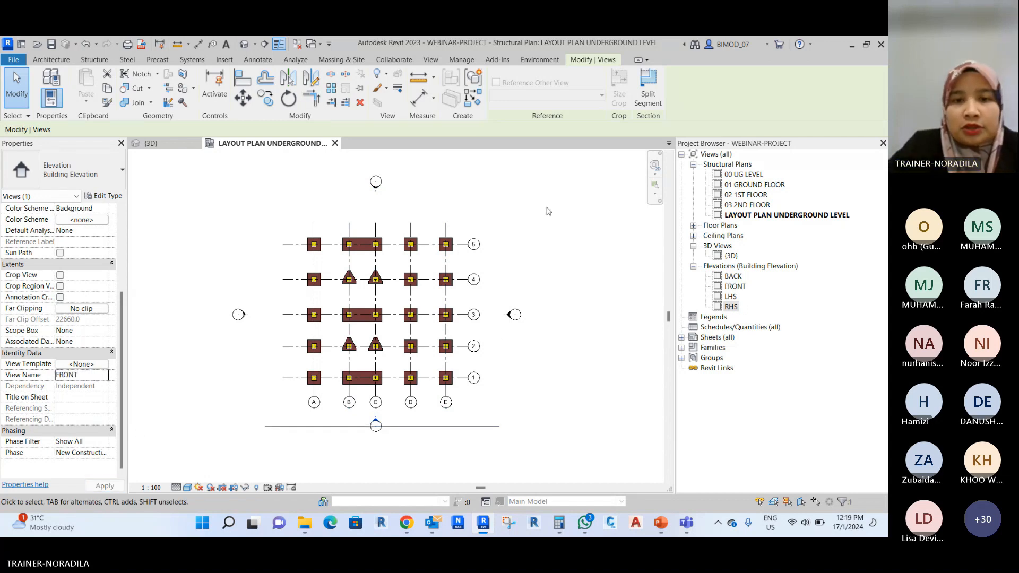
left_click(563, 325)
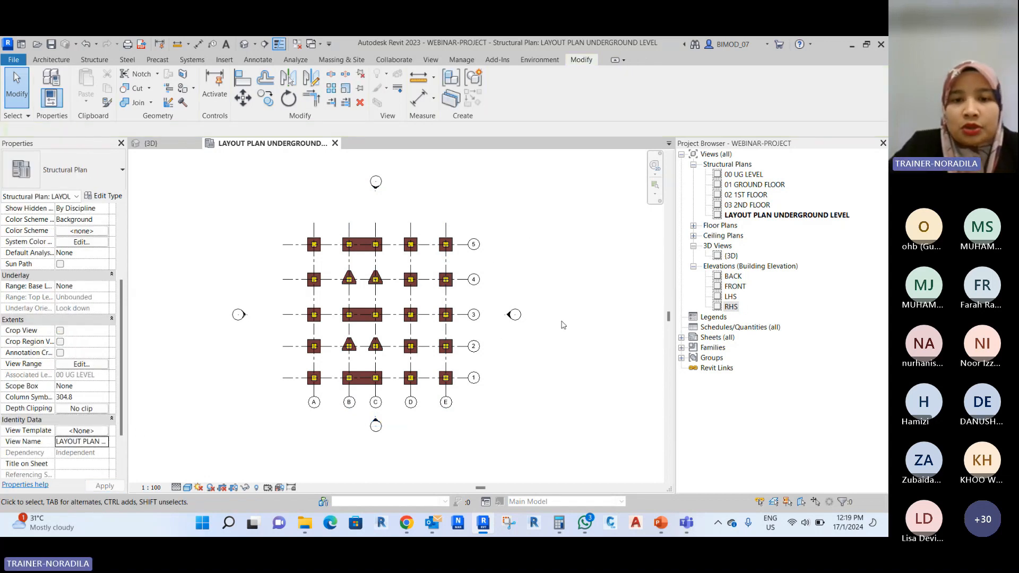
Open the BACK elevation view from its marker beyond grid 5 in the underground layout plan.
scroll(312, 236, "down", 1)
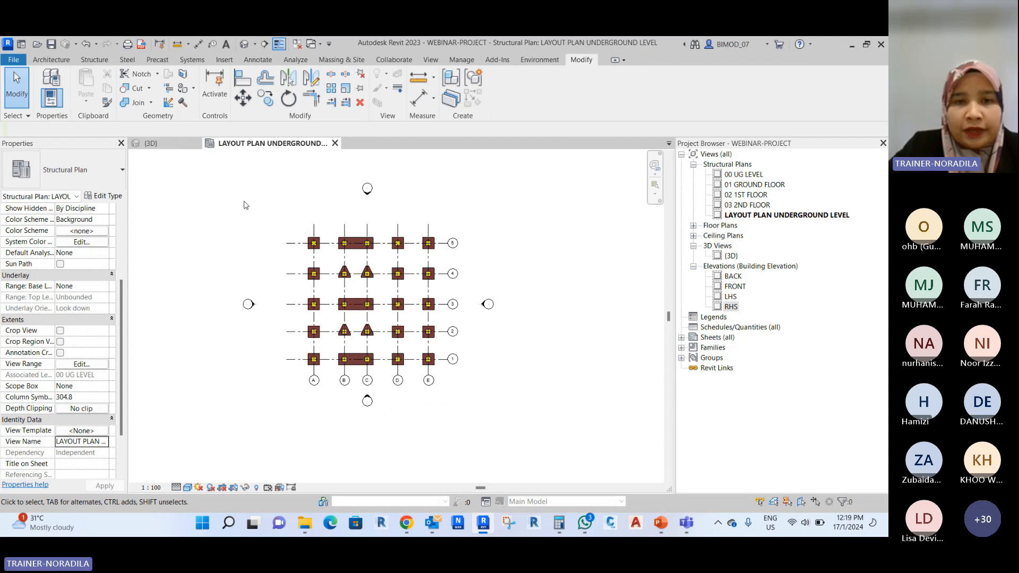
scroll(244, 205, "up", 1)
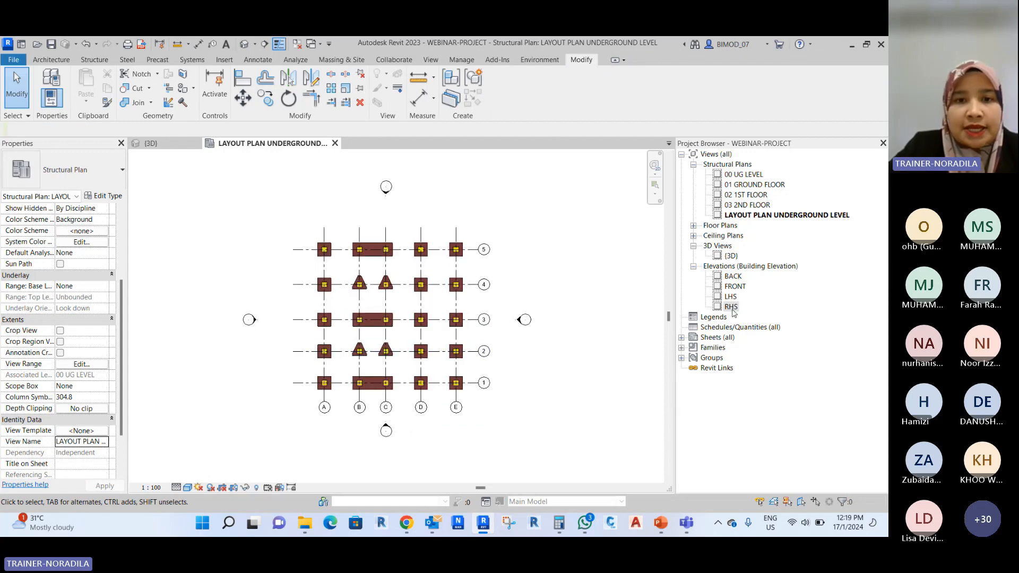
scroll(341, 246, "down", 1)
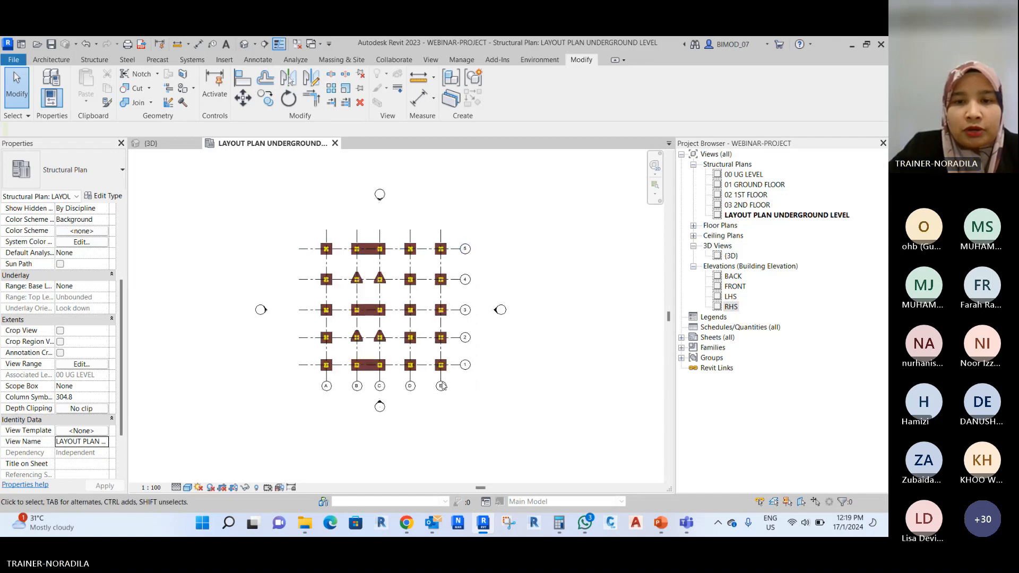
scroll(353, 201, "up", 1)
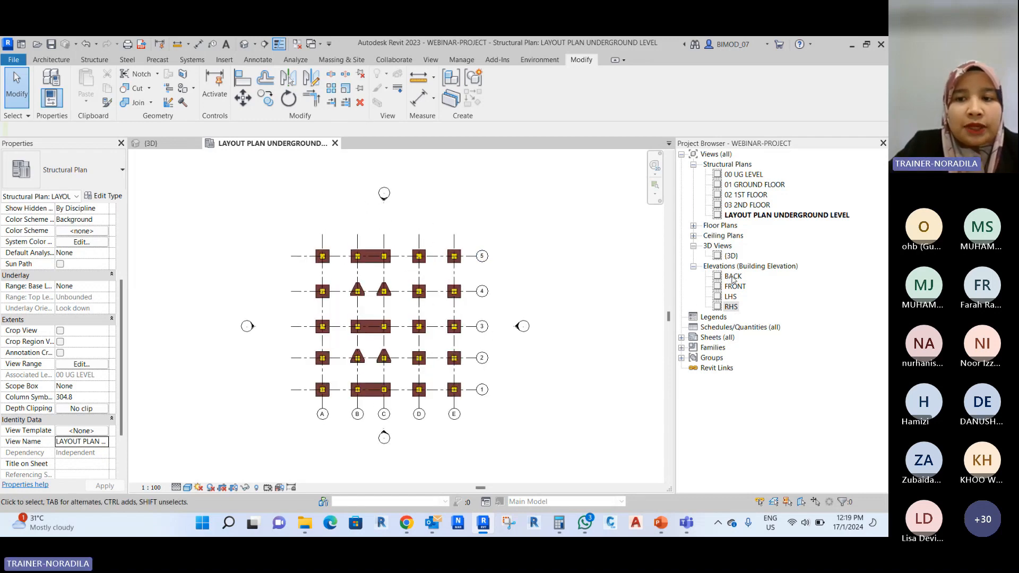
scroll(389, 203, "up", 4)
left_click(388, 202)
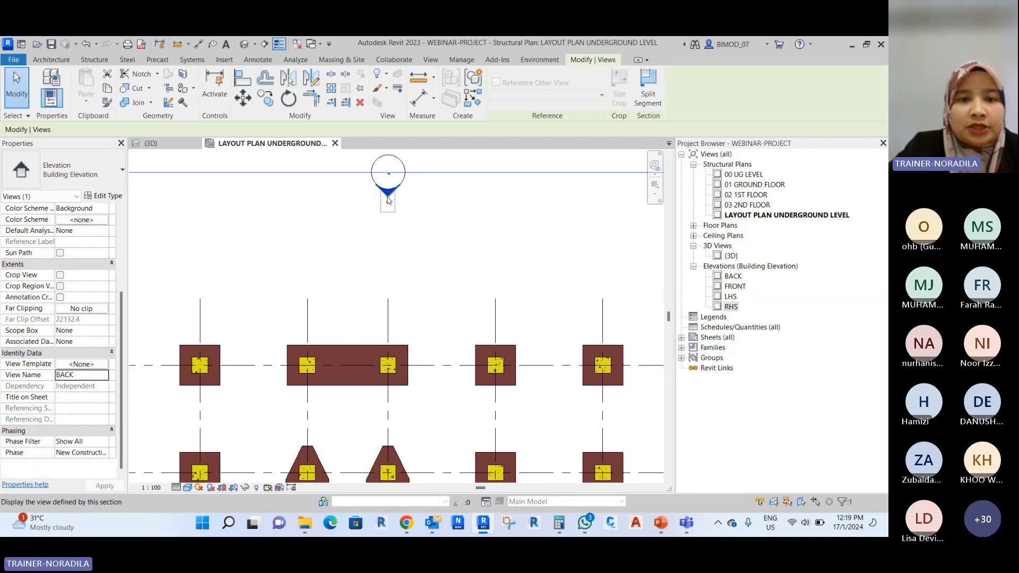
double_click(389, 200)
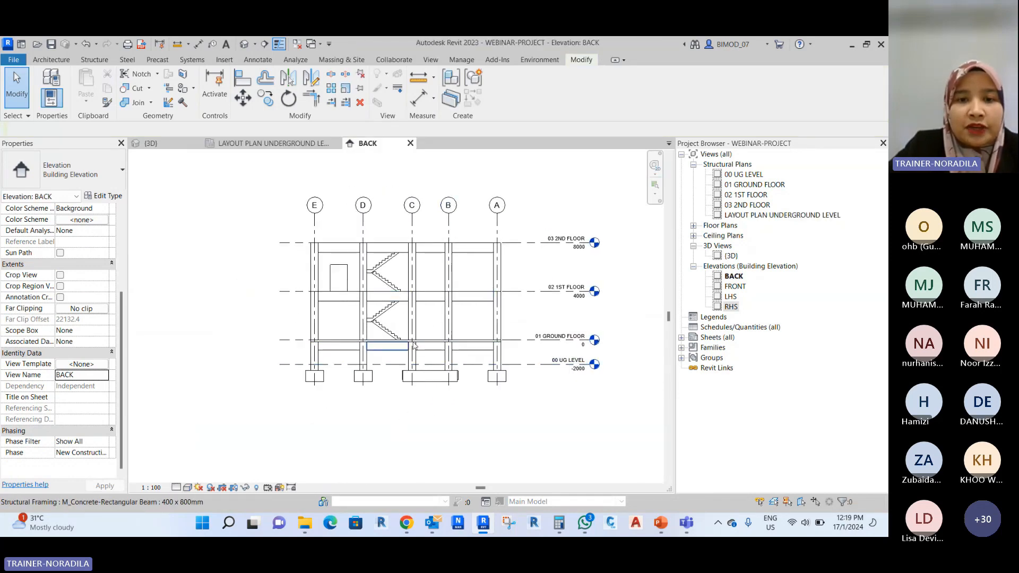
Set the BACK elevation to Fine detail level and the Shaded visual style.
scroll(433, 297, "up", 3)
scroll(320, 261, "down", 2)
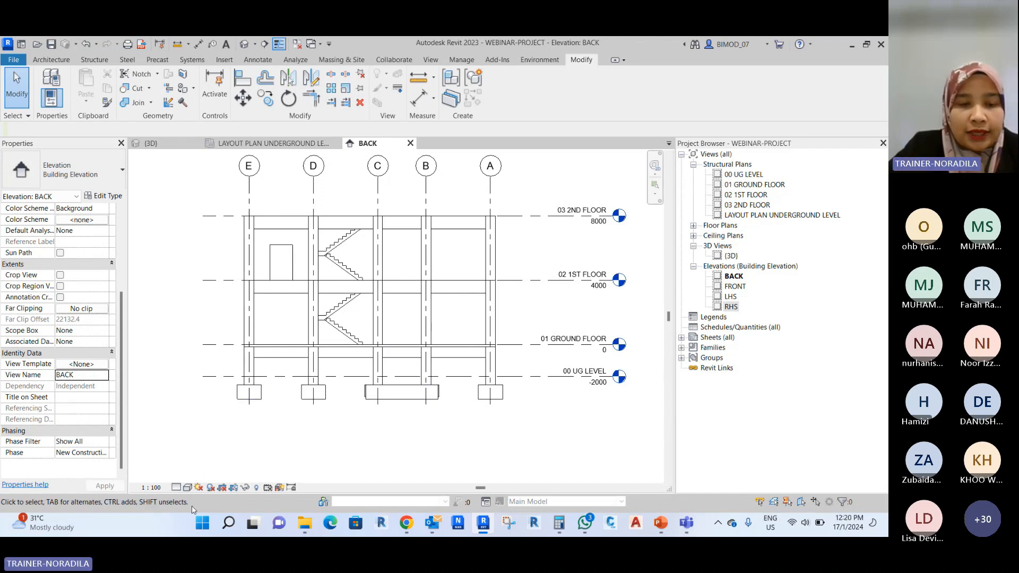
left_click(176, 487)
left_click(187, 476)
left_click(188, 487)
left_click(214, 453)
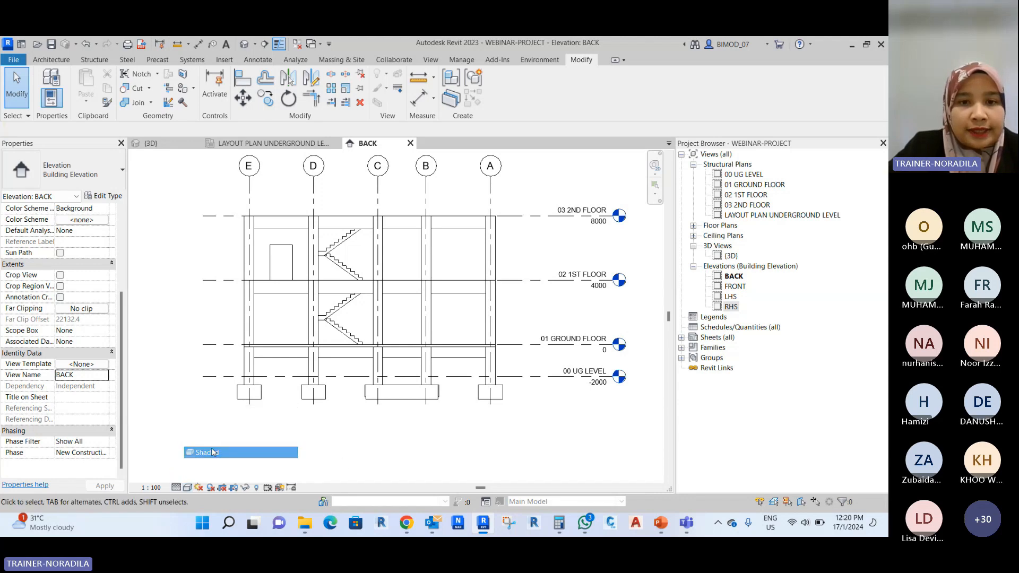
Compare the wall and its opening in the shaded BACK elevation with the 3D view, and close the elevation.
scroll(316, 236, "up", 3)
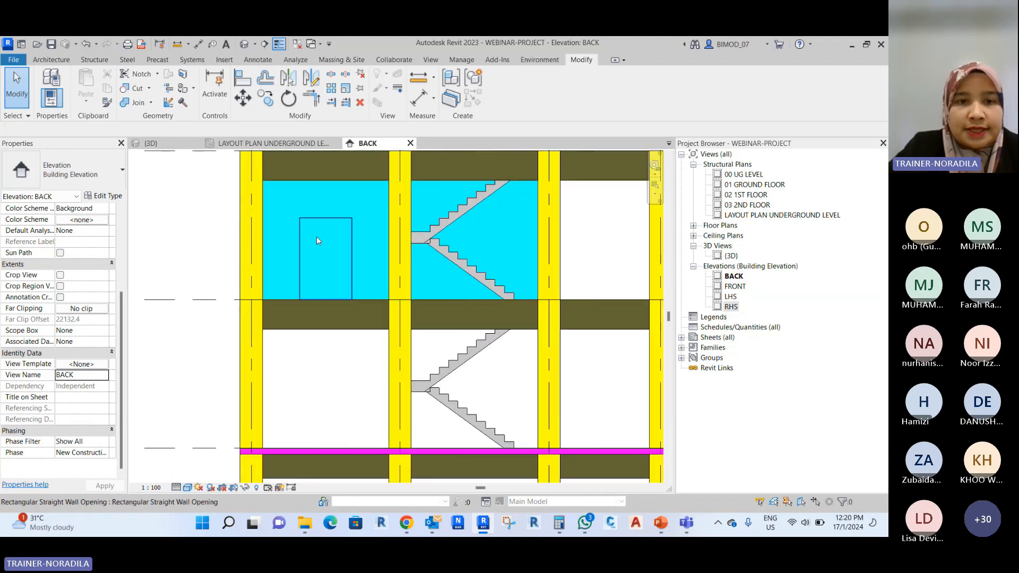
scroll(319, 238, "up", 3)
scroll(292, 210, "down", 3)
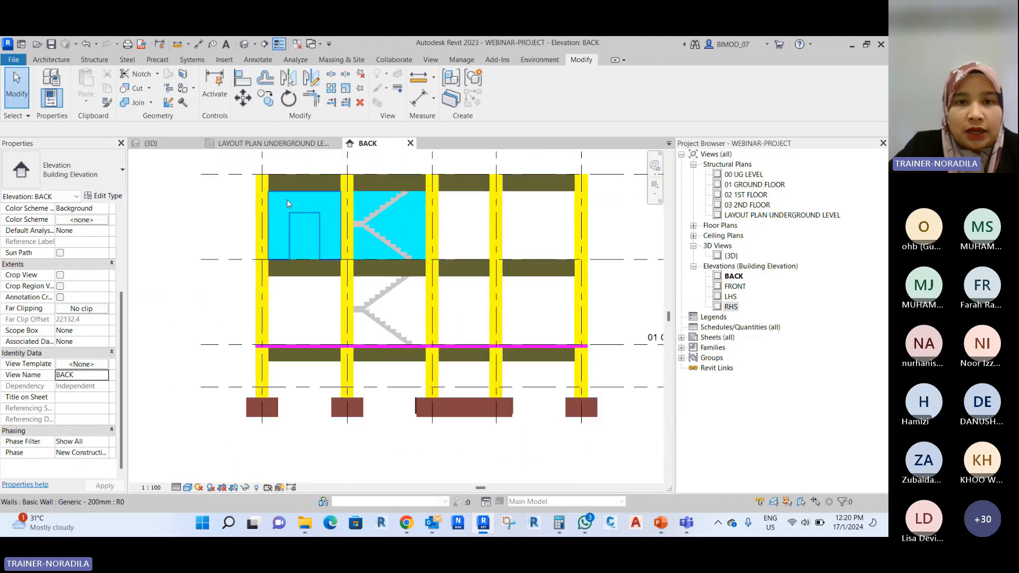
left_click(174, 144)
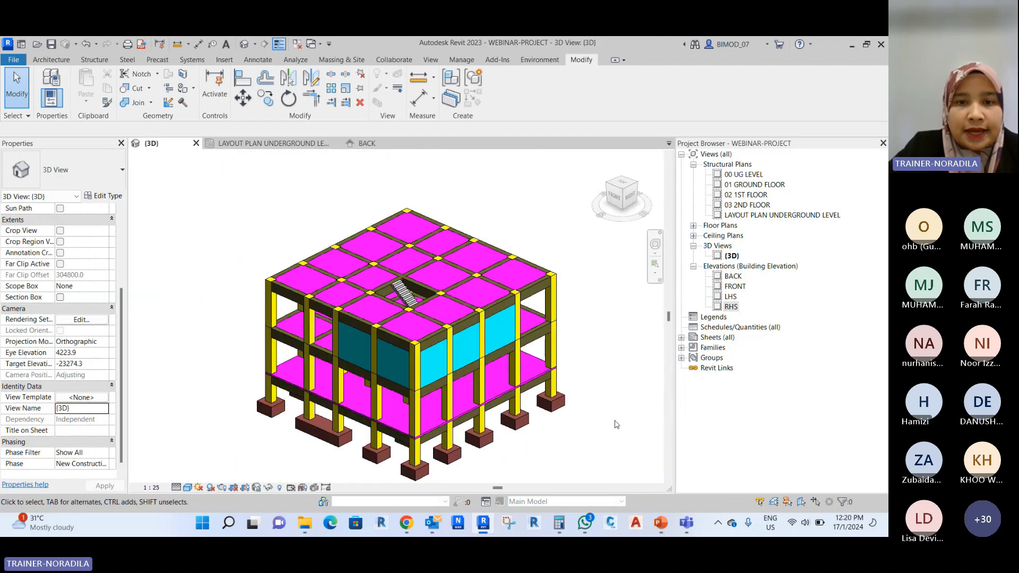
left_click(375, 149)
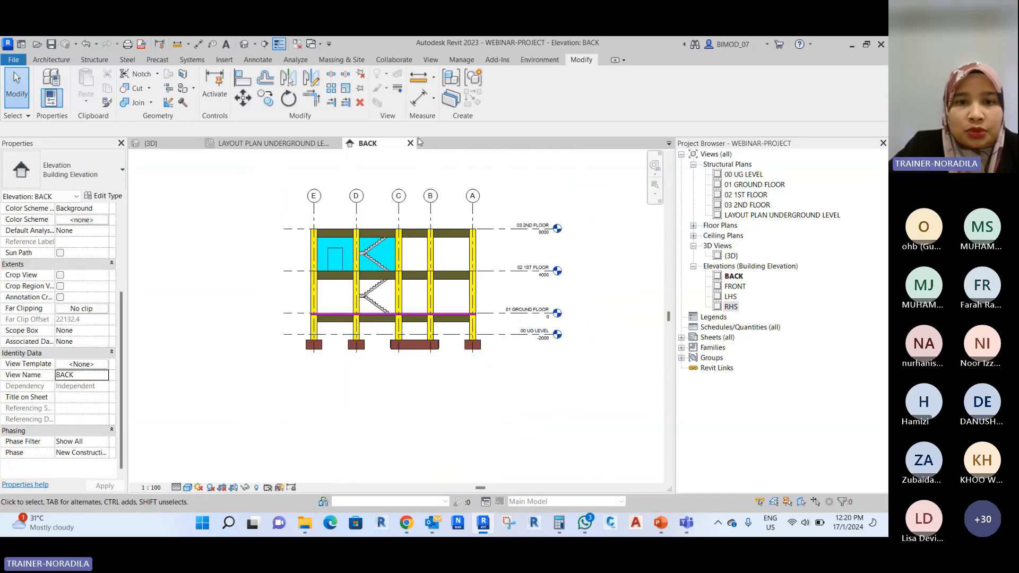
left_click(410, 143)
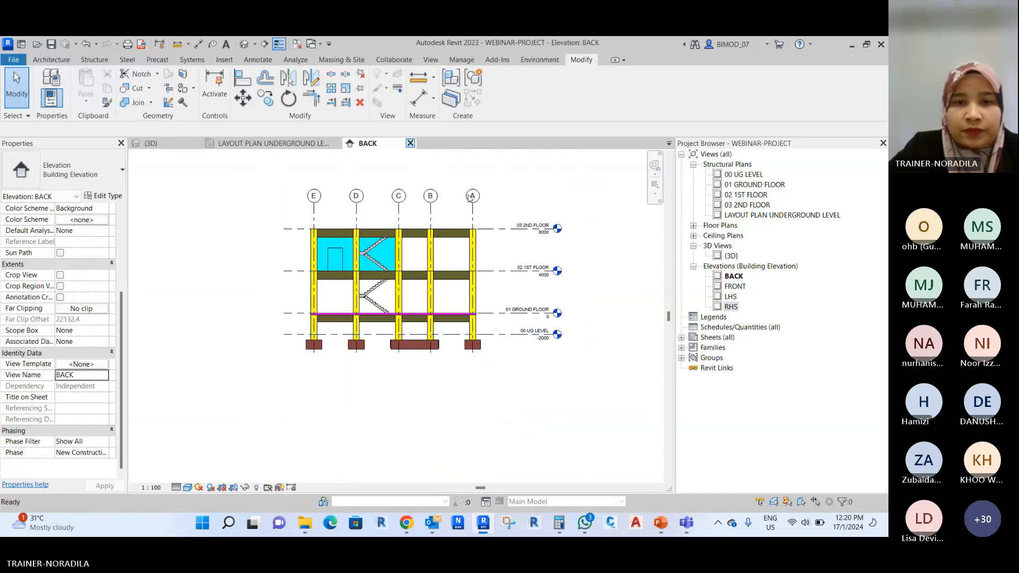
Open the FRONT elevation and set its visual style to Shaded.
left_click(734, 286)
double_click(732, 287)
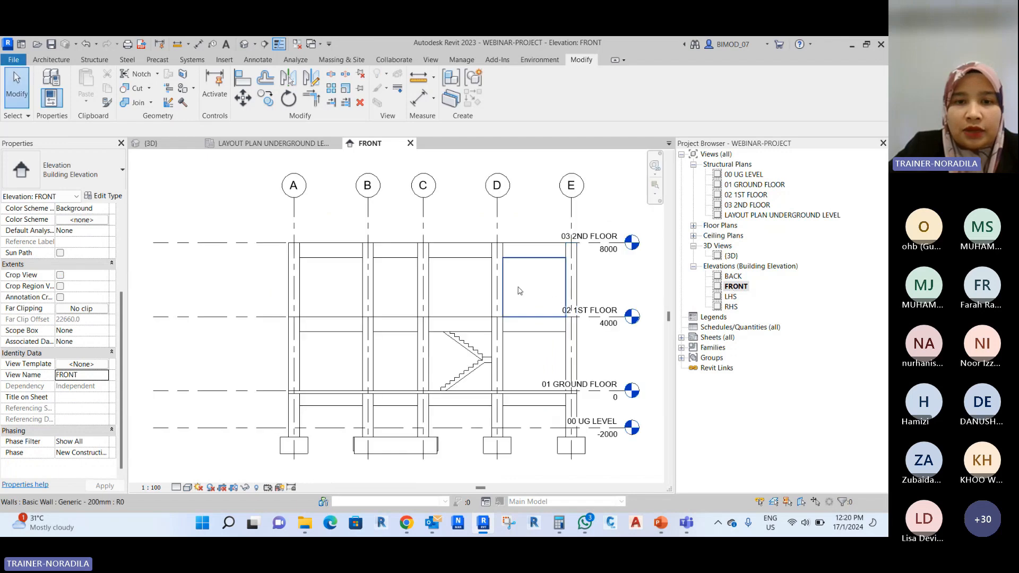
left_click(189, 487)
left_click(207, 453)
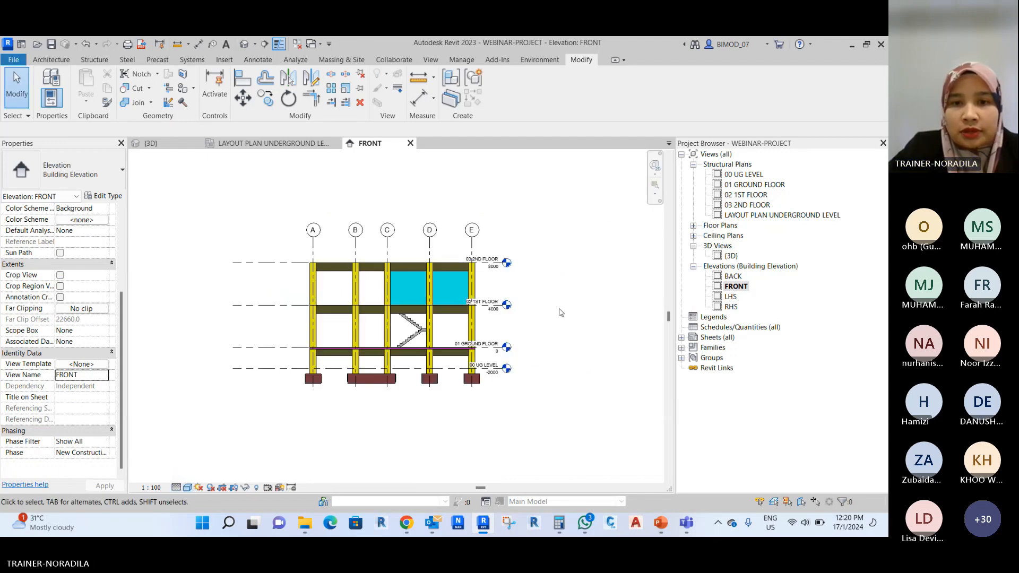
Extend the level lines outward beyond grid E so their labels clear the building in the FRONT elevation.
scroll(562, 312, "up", 2)
left_click(460, 249)
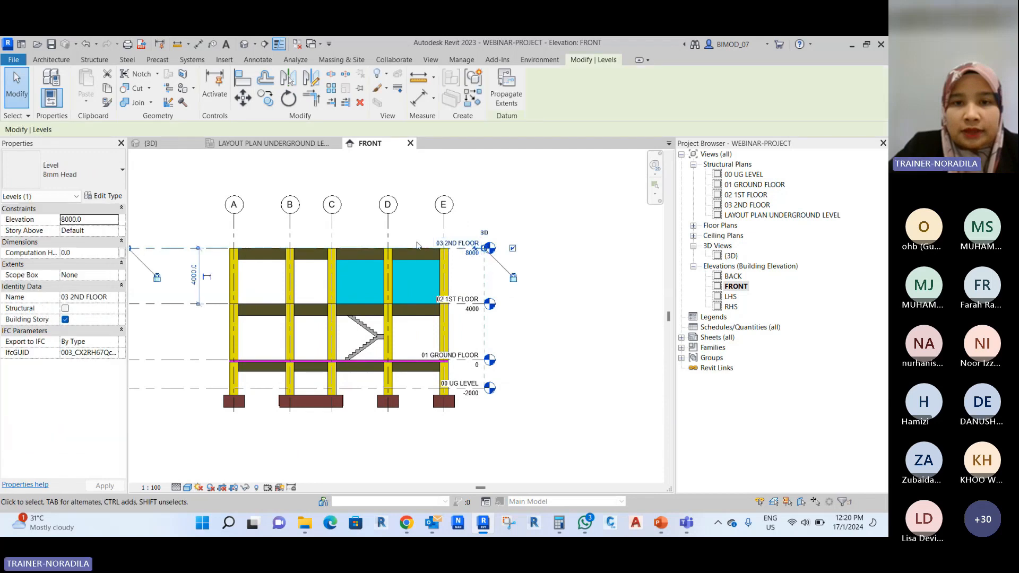
left_click(569, 337)
scroll(467, 243, "up", 4)
left_click(472, 246)
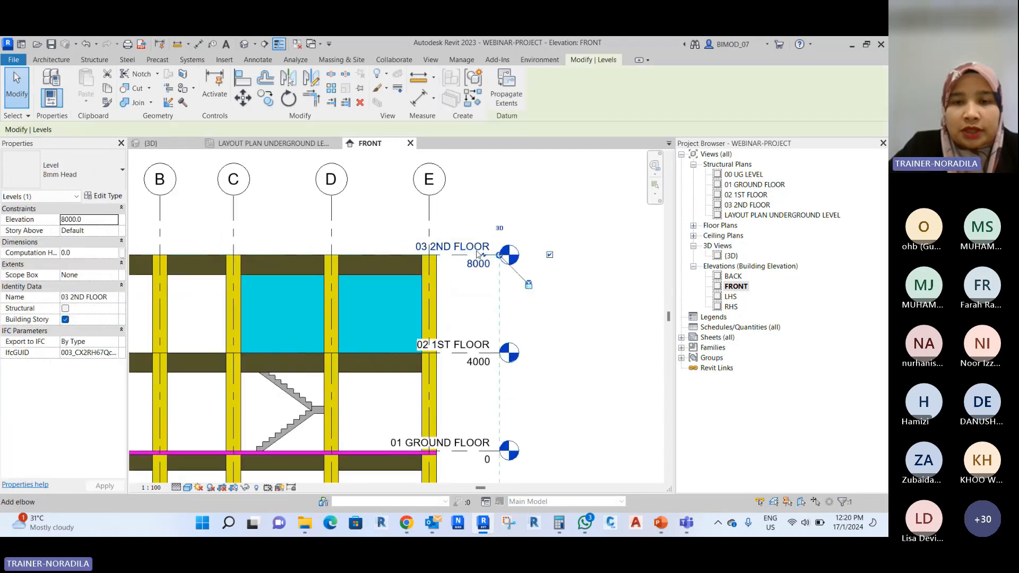
scroll(474, 245, "down", 1)
scroll(474, 245, "down", 2)
scroll(519, 306, "up", 1)
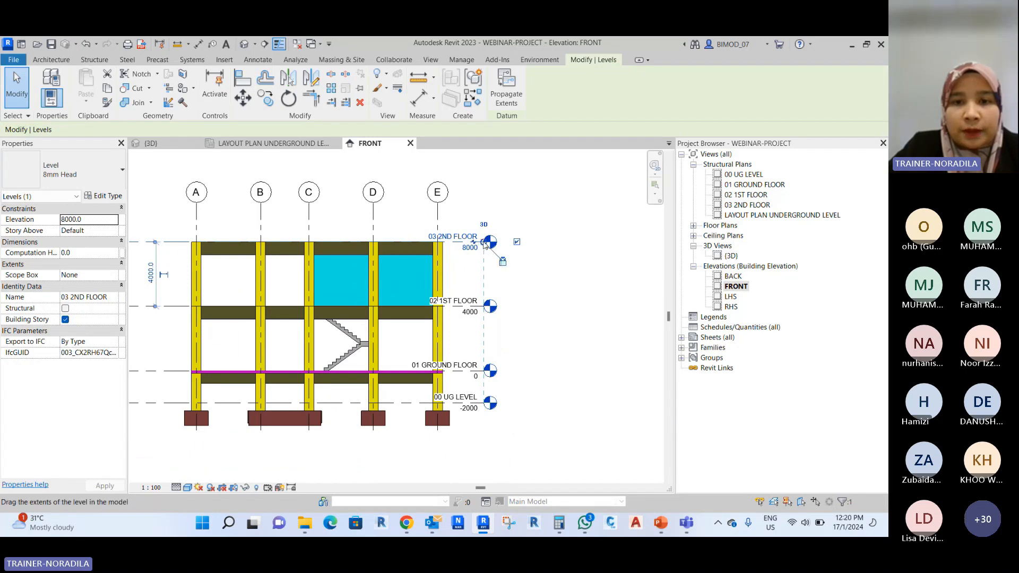
left_click_drag(484, 243, 536, 242)
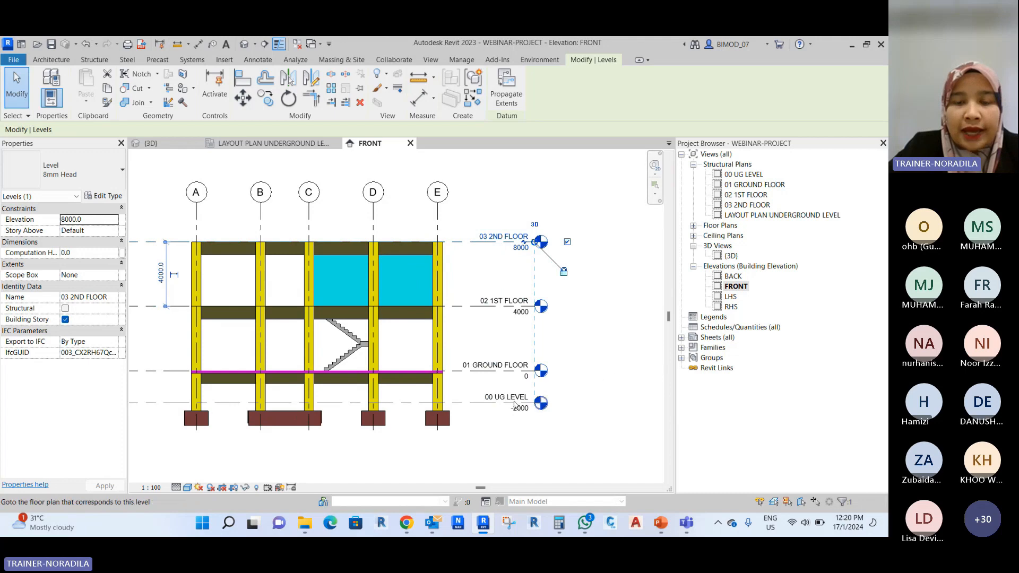
left_click(602, 402)
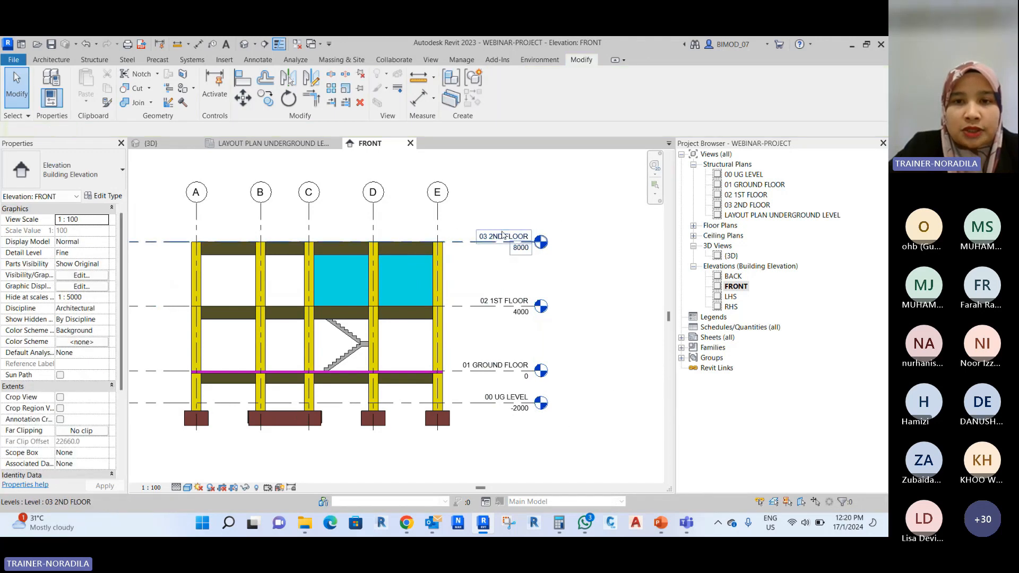
Try to unlock the 03 2ND FLOOR level line and extend its head independently past the other level heads.
left_click(504, 242)
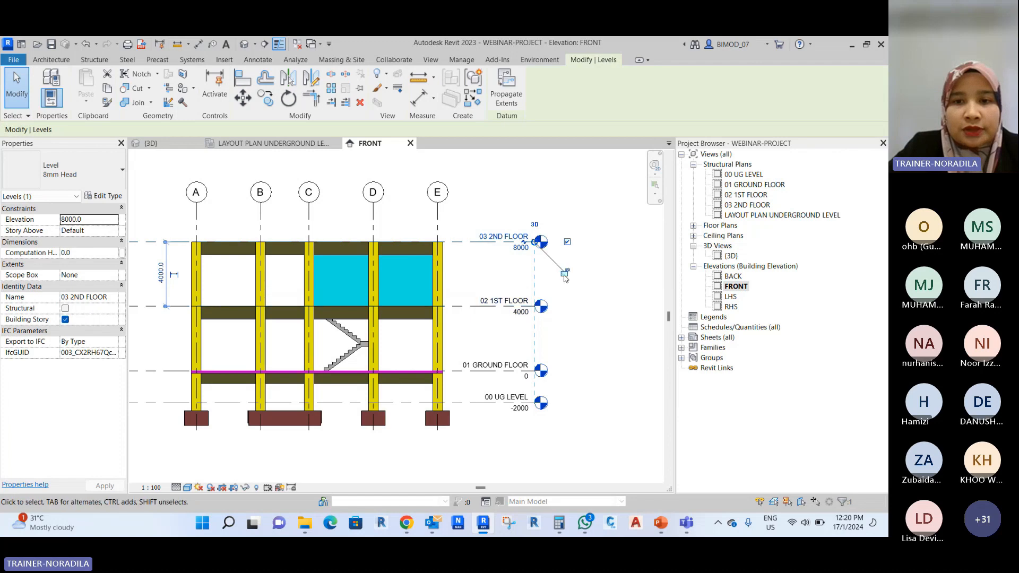
left_click_drag(534, 242, 608, 242)
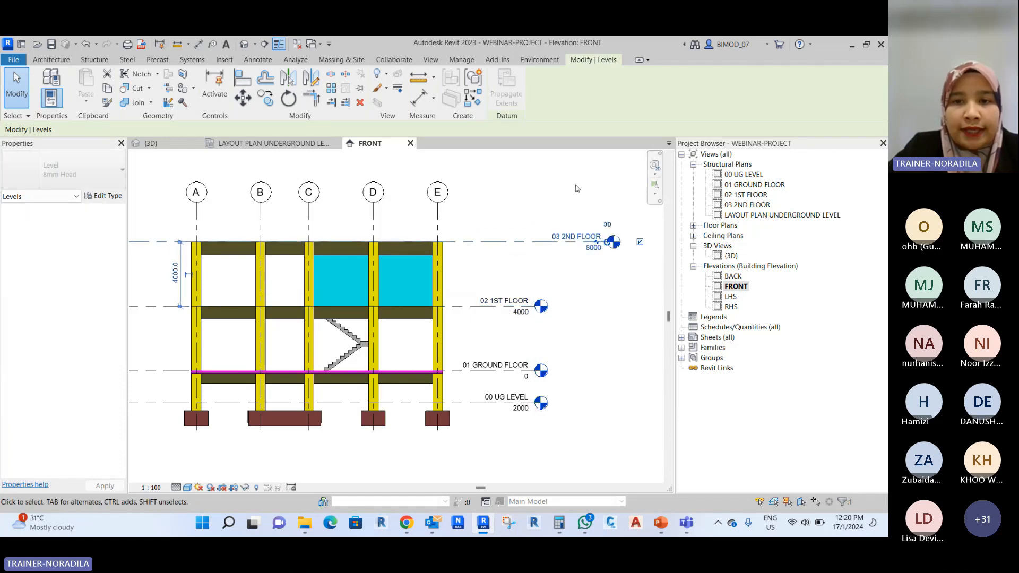
left_click(585, 338)
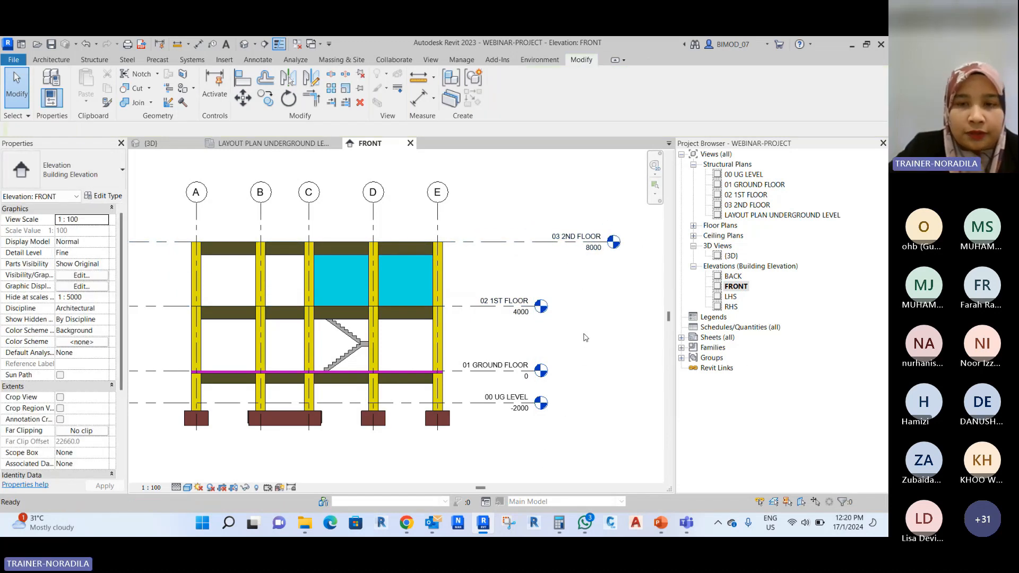
scroll(513, 259, "down", 2)
Shorten the level lines at their unlabelled ends, bringing them closer to grid A.
left_click(519, 262)
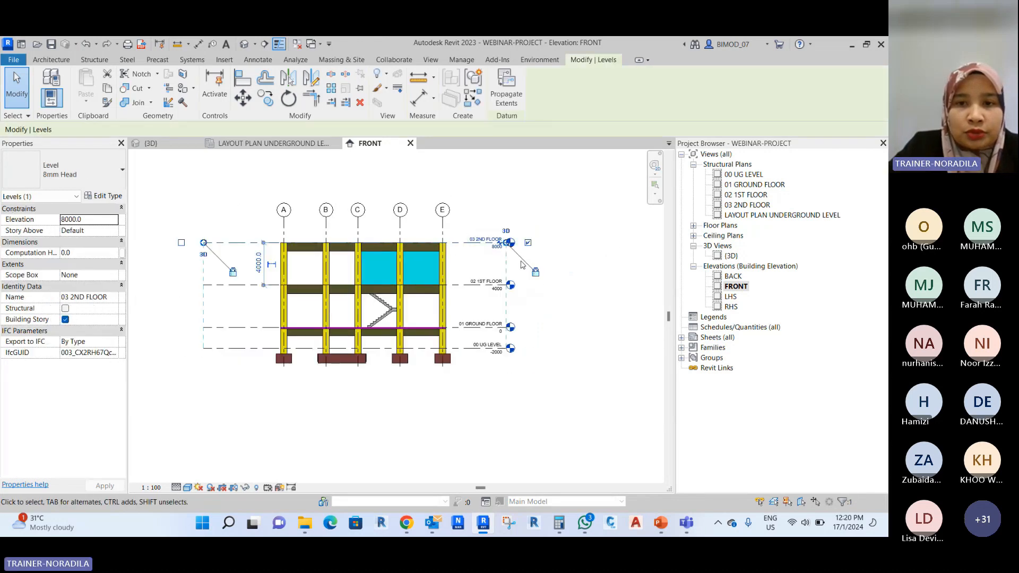
left_click(588, 351)
scroll(183, 276, "up", 1)
left_click(224, 239)
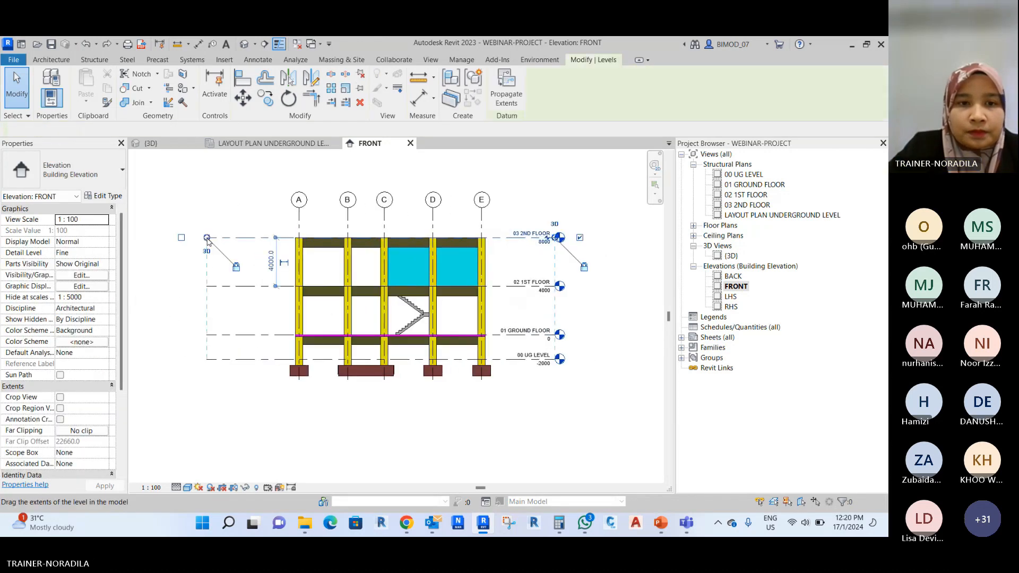
left_click_drag(207, 237, 240, 238)
left_click(209, 204)
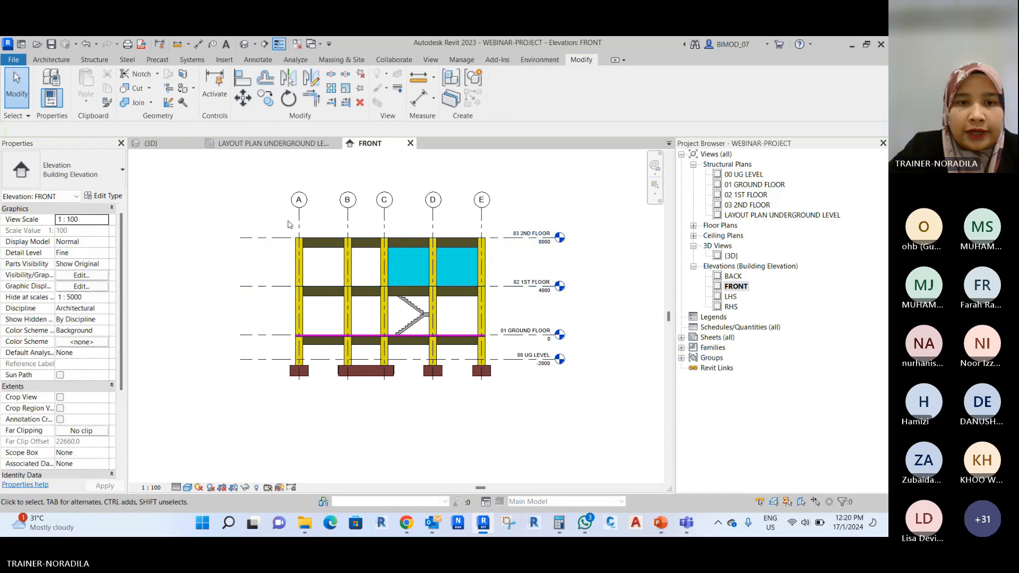
Extend the lower ends of the grid lines further below the foundations in the FRONT elevation, and close the view.
left_click(298, 216)
left_click_drag(299, 381, 299, 404)
left_click(524, 427)
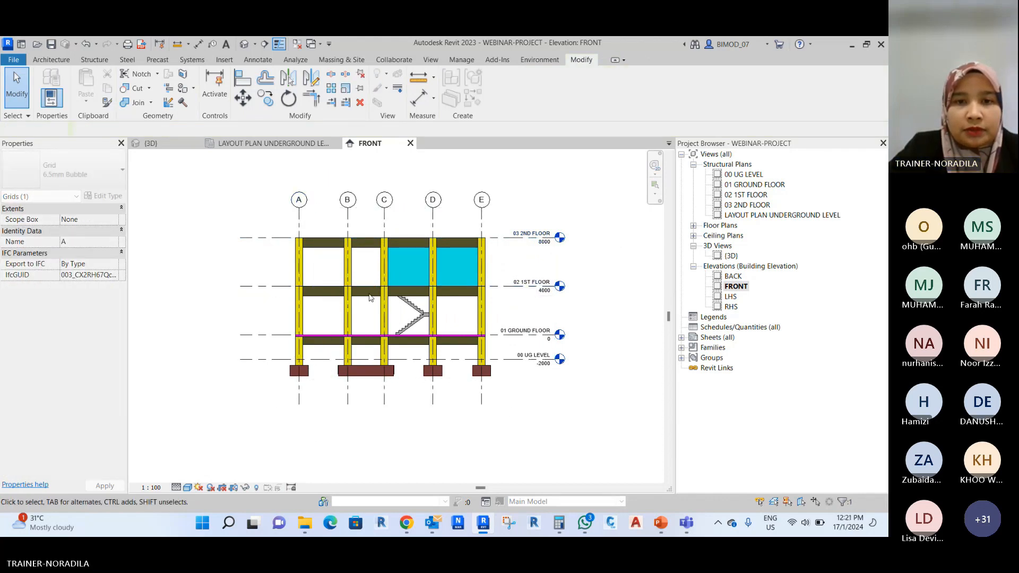
scroll(301, 250, "down", 1)
left_click(410, 144)
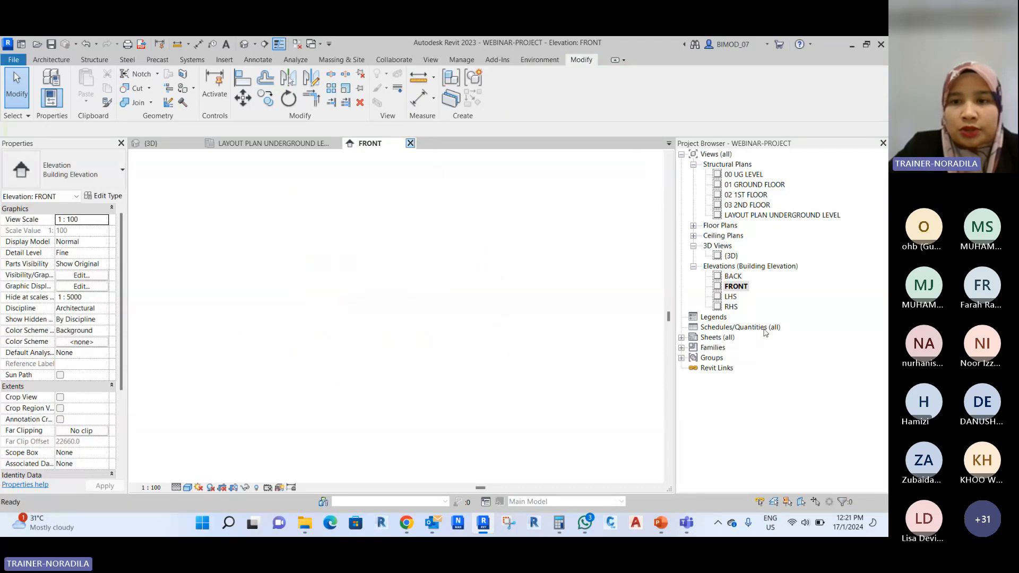
Open the LHS elevation to check its grid and level extents, and close it.
double_click(732, 297)
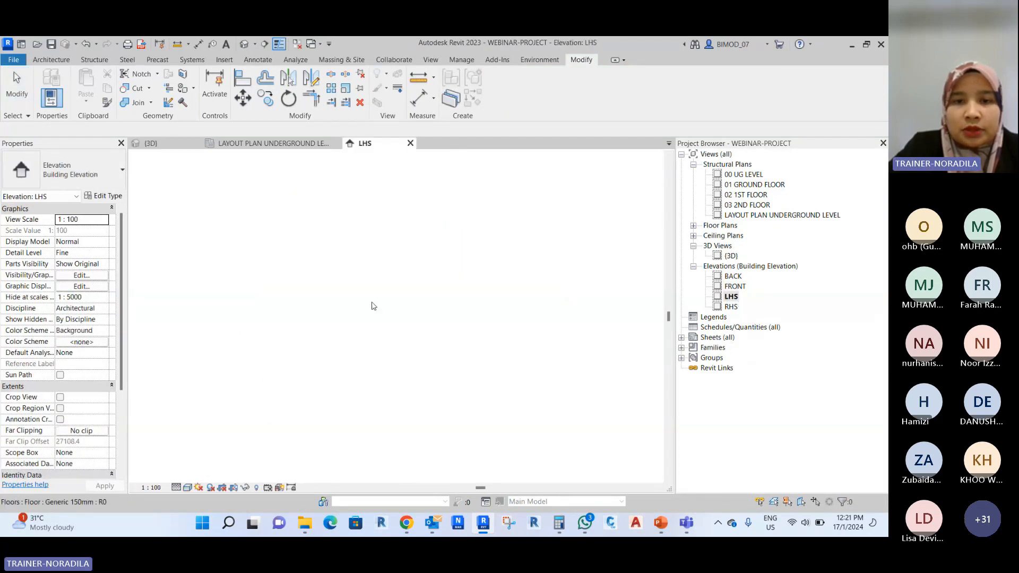
scroll(376, 296, "down", 1)
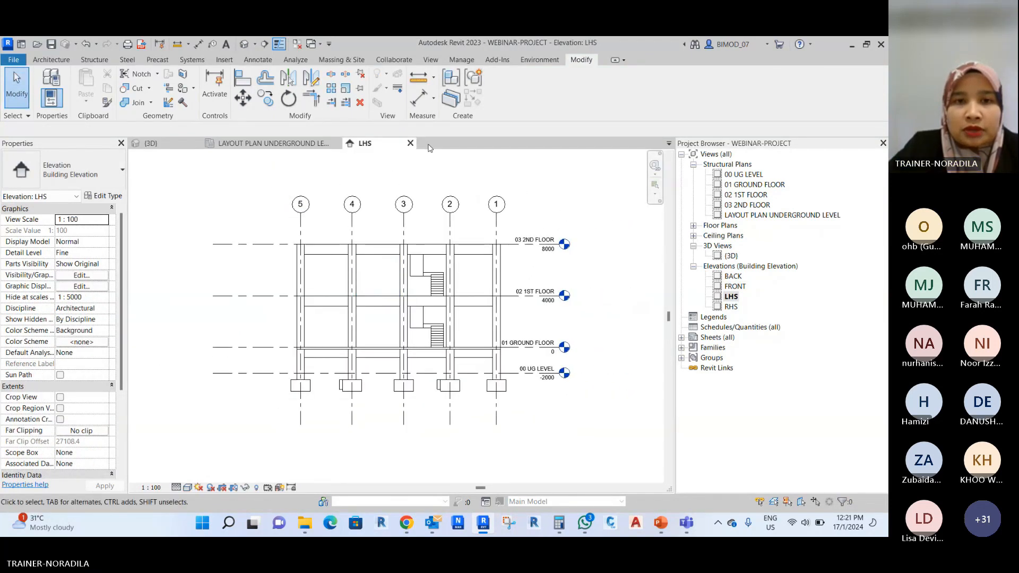
left_click(410, 143)
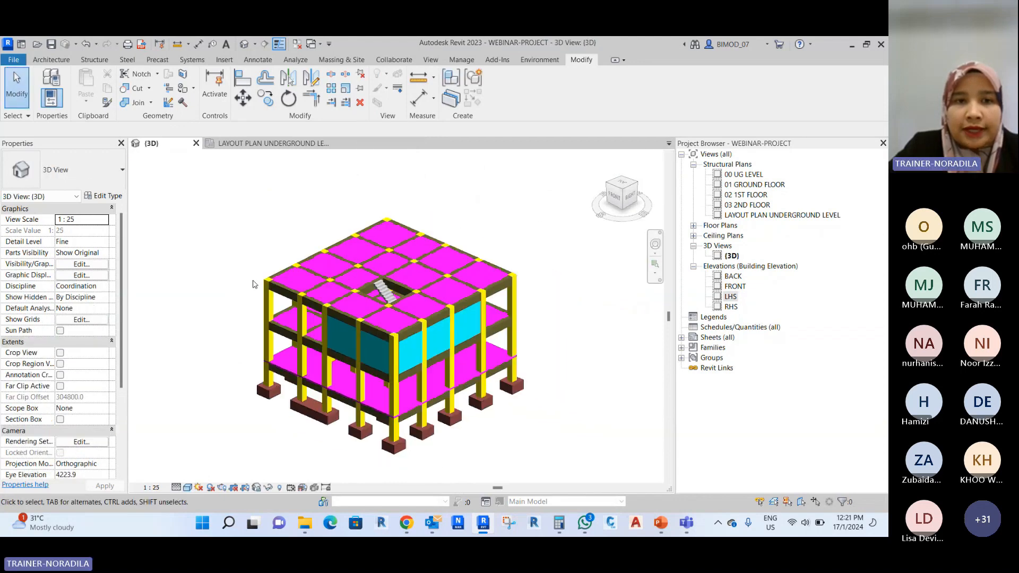
In the underground layout plan, move the FRONT elevation marker farther away from the bubble of grid C.
scroll(265, 252, "up", 2)
left_click(265, 145)
scroll(369, 225, "down", 5)
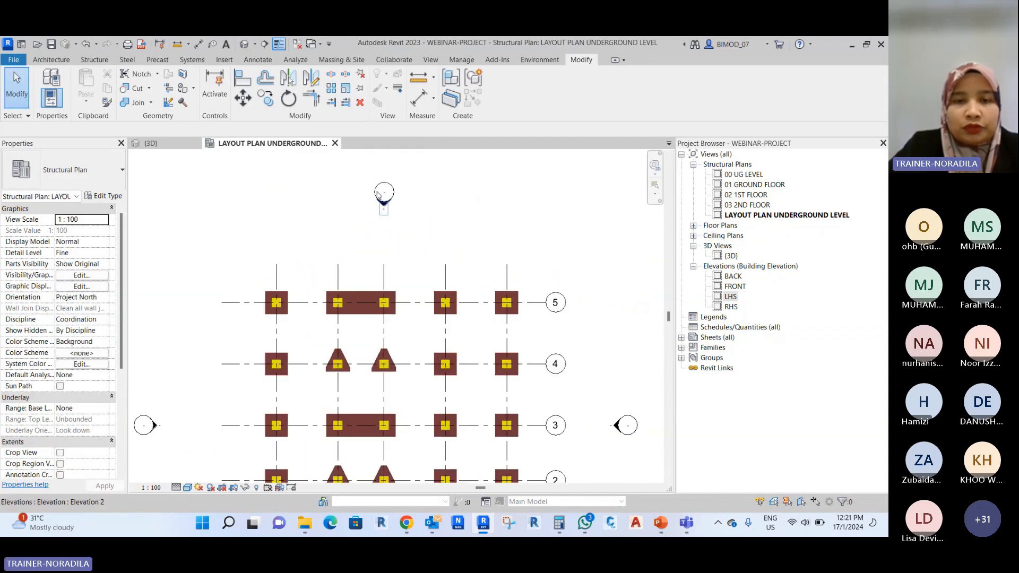
scroll(358, 412, "up", 2)
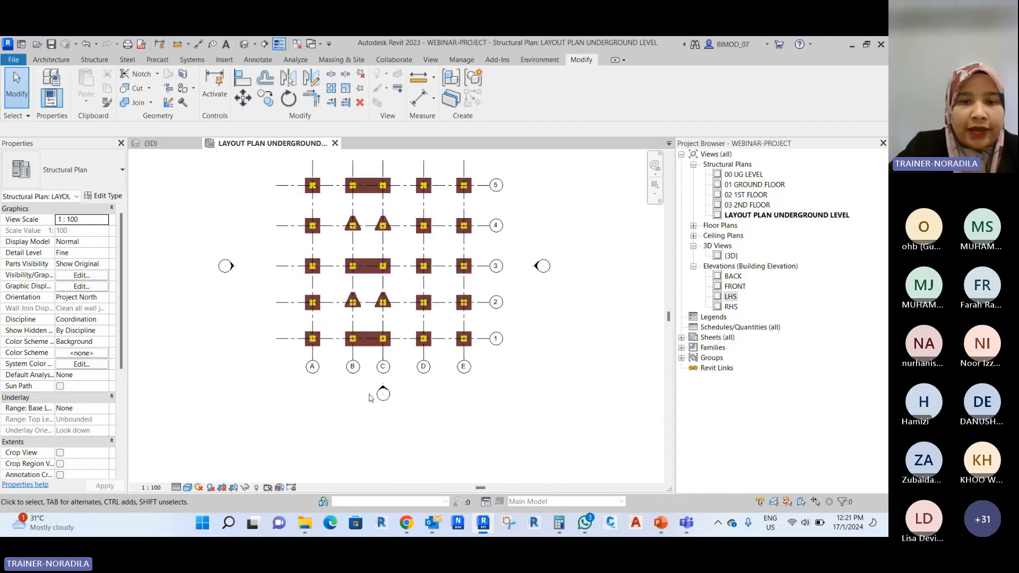
mouse_move(359, 378)
left_mouse_down()
mouse_move(427, 412)
mouse_move(432, 424)
left_mouse_up()
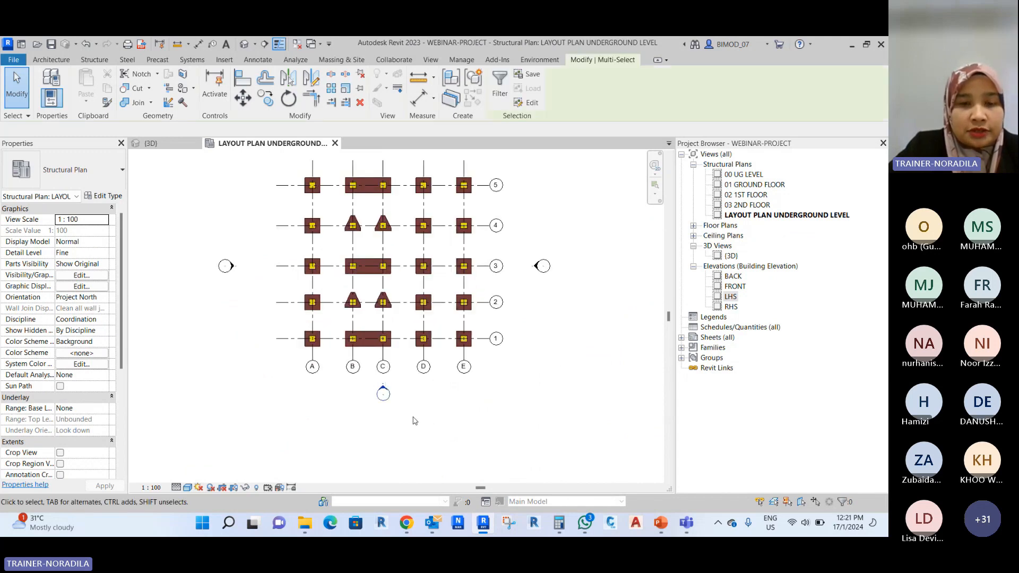
left_click_drag(385, 395, 387, 413)
key("Escape")
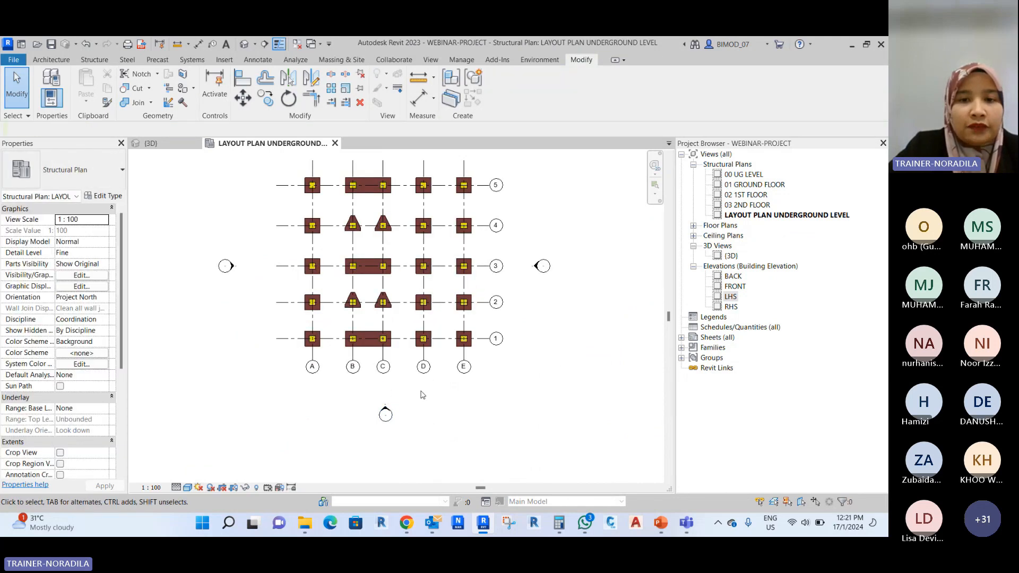
Draw a horizontal building section between grids 1 and 2, running from outside grid A to beyond grid E.
scroll(419, 395, "down", 2)
scroll(262, 265, "up", 1)
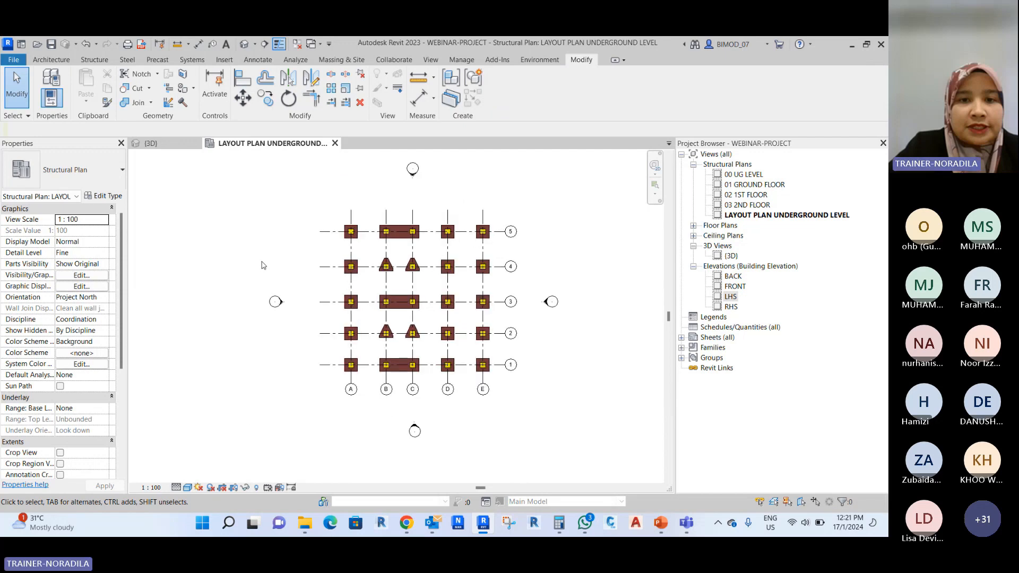
middle_click_drag(590, 305, 578, 327)
scroll(311, 234, "up", 1)
scroll(289, 172, "down", 1)
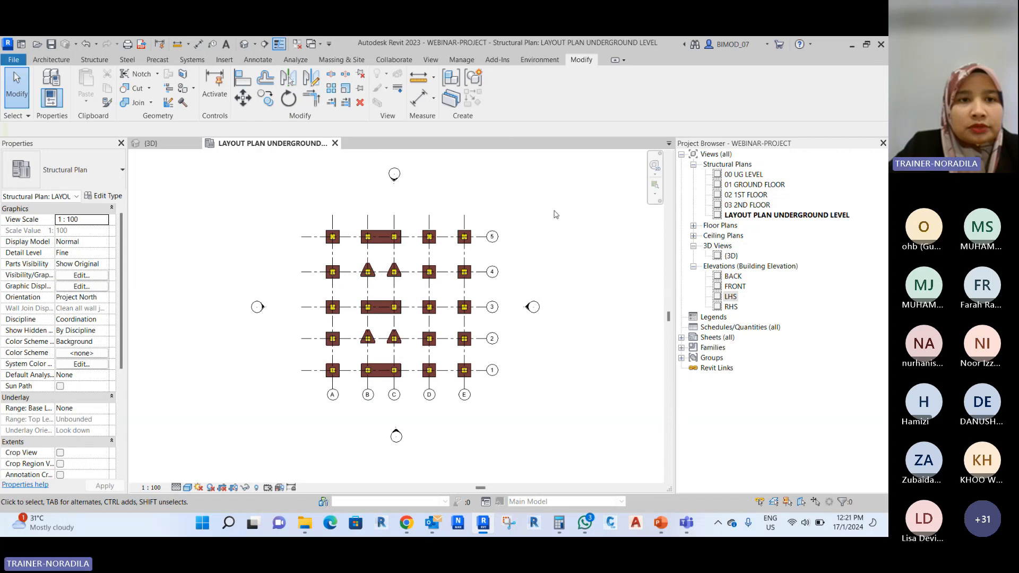
left_click(430, 60)
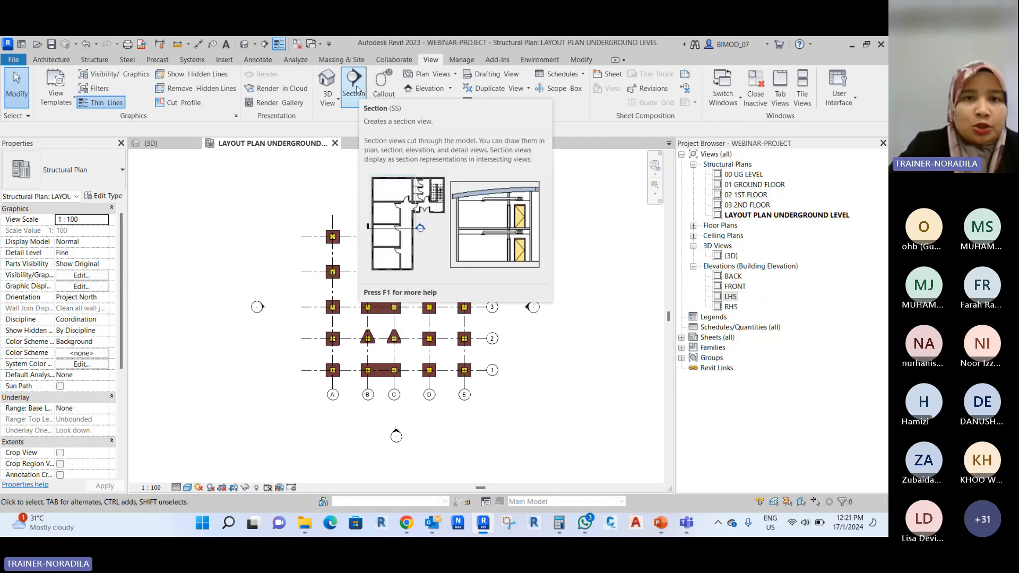
key("s")
key("s")
scroll(405, 250, "up", 1)
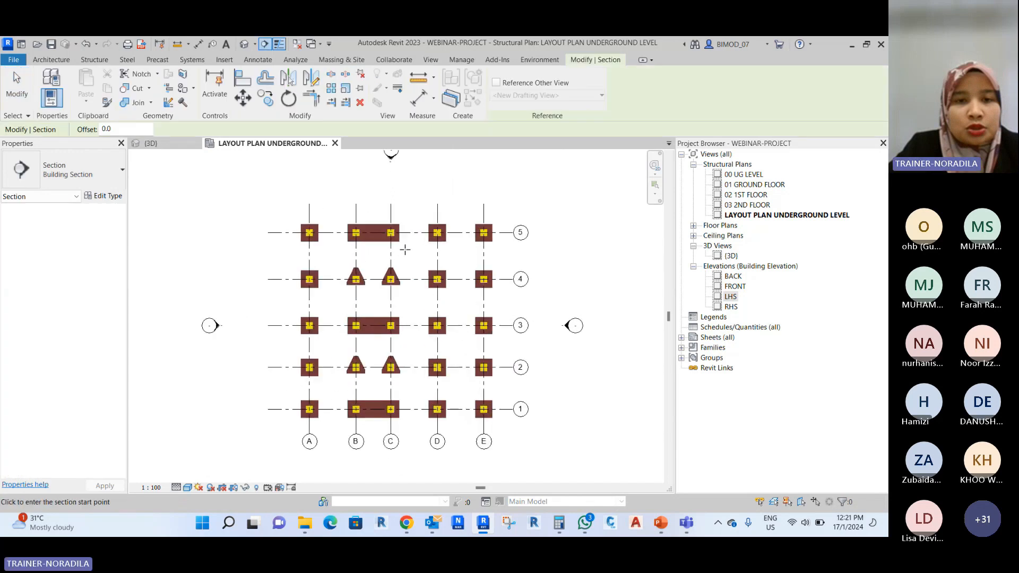
left_click(285, 387)
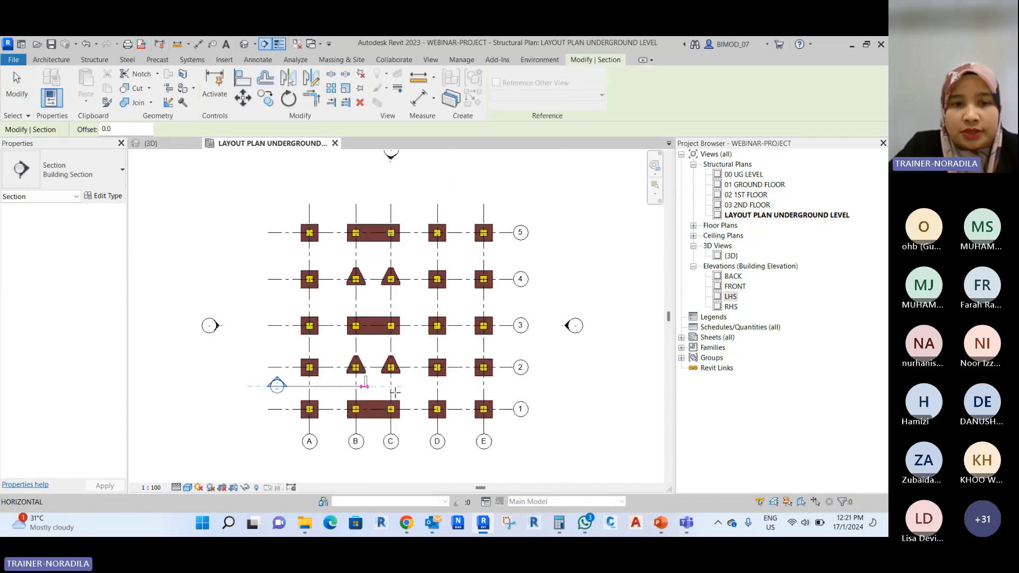
left_click(502, 387)
key("Escape")
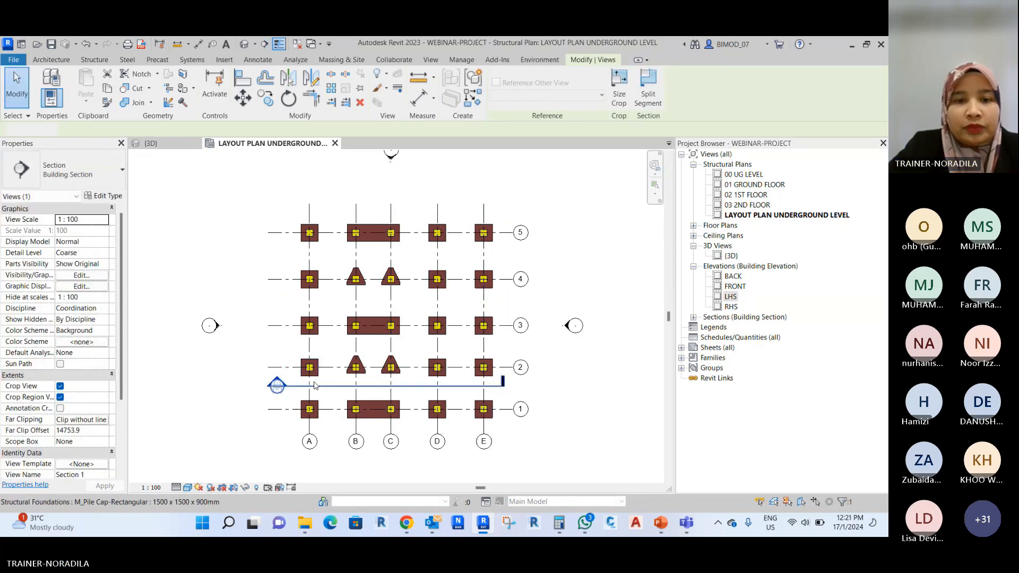
Reduce the section's view depth to just beyond grid 2, with a far clip offset of about 3518 mm.
left_click(324, 388)
left_click_drag(396, 221, 393, 346)
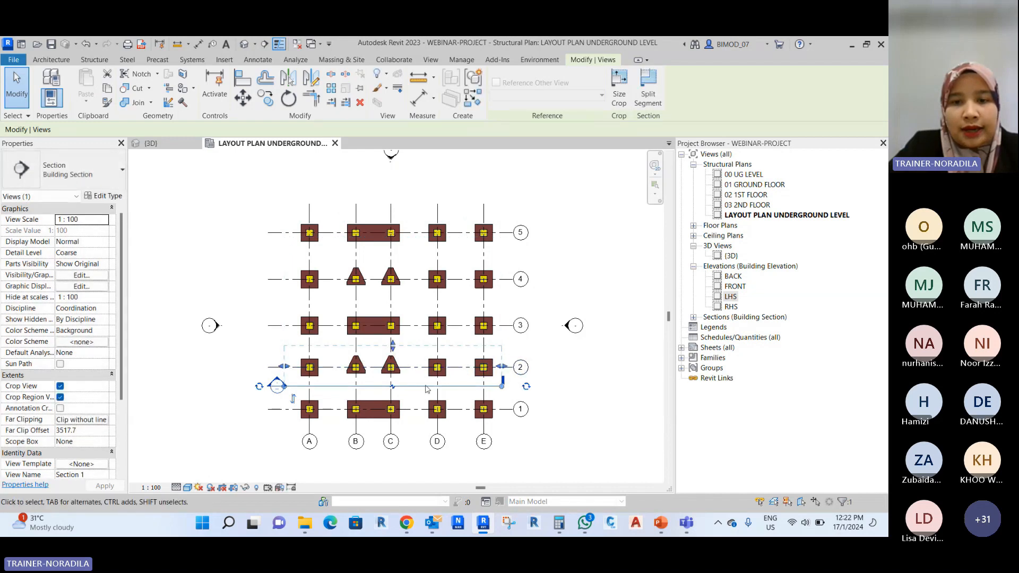
scroll(491, 381, "up", 1)
Lengthen both ends of the section line past grids A and E, and change its tail to a section head.
left_click_drag(524, 383, 551, 386)
left_click_drag(253, 388, 235, 392)
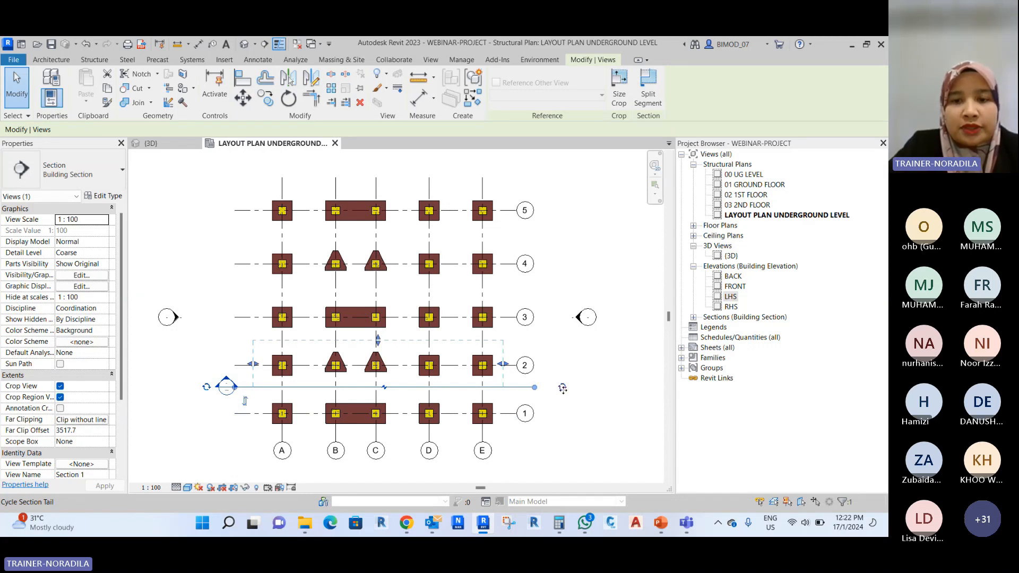
left_click(245, 401)
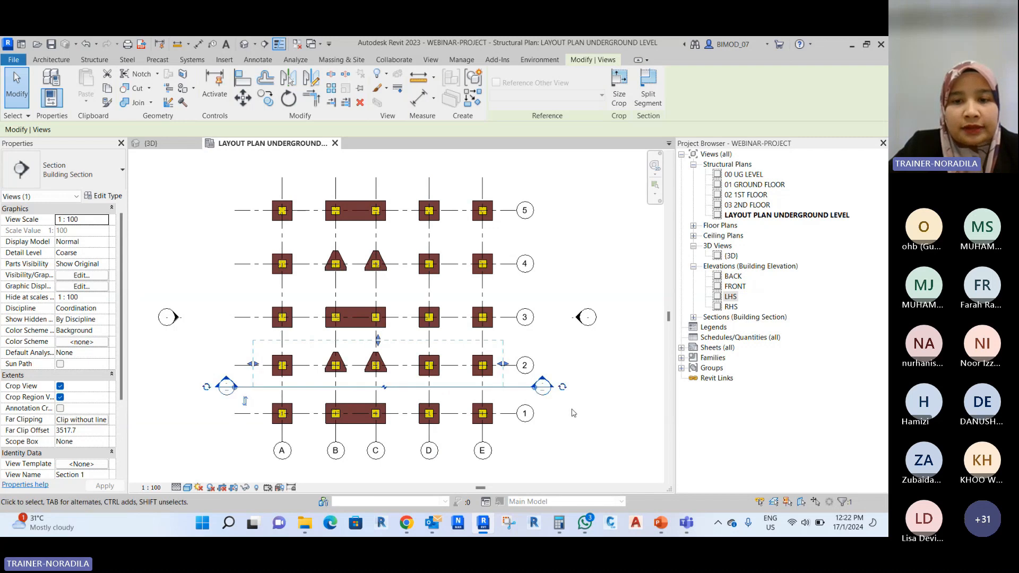
key("Escape")
scroll(352, 313, "down", 1)
scroll(304, 363, "up", 2)
Reduce the section's far clip offset slightly, to about 3307 mm, keeping its boundary between grids 2 and 3.
left_click(401, 386)
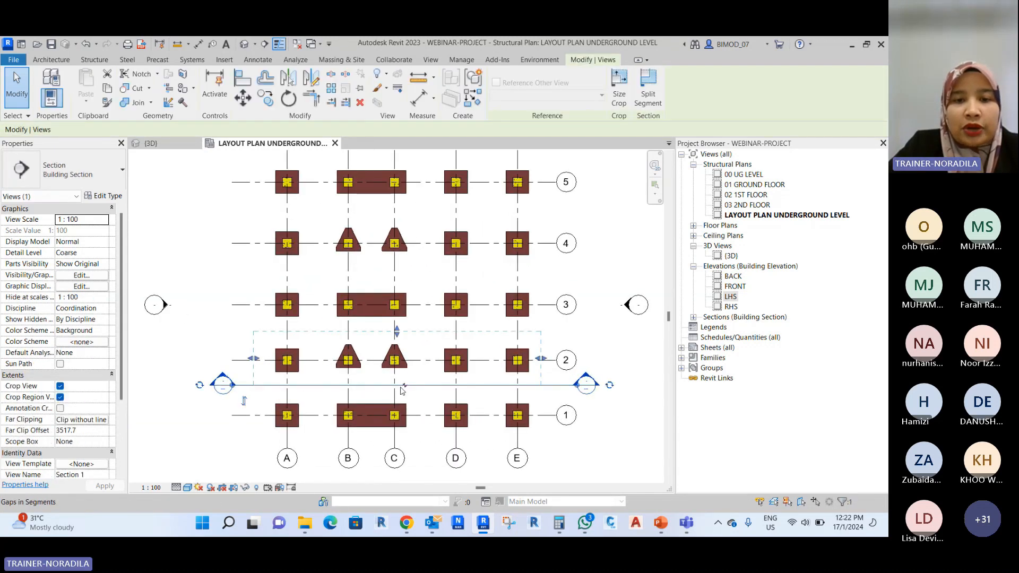
left_click_drag(397, 332, 397, 335)
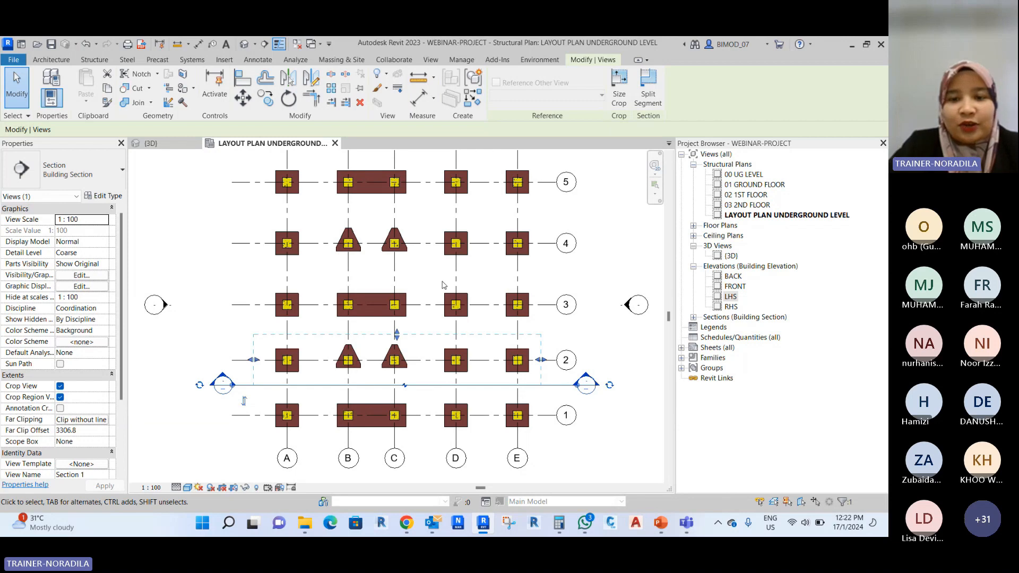
left_click(609, 355)
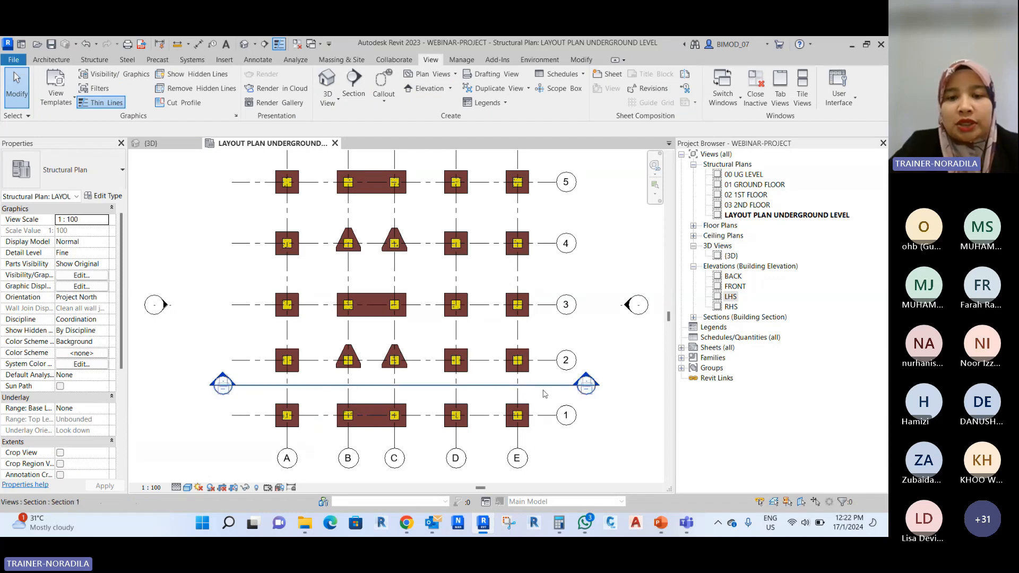
left_click(482, 385)
scroll(424, 292, "down", 1)
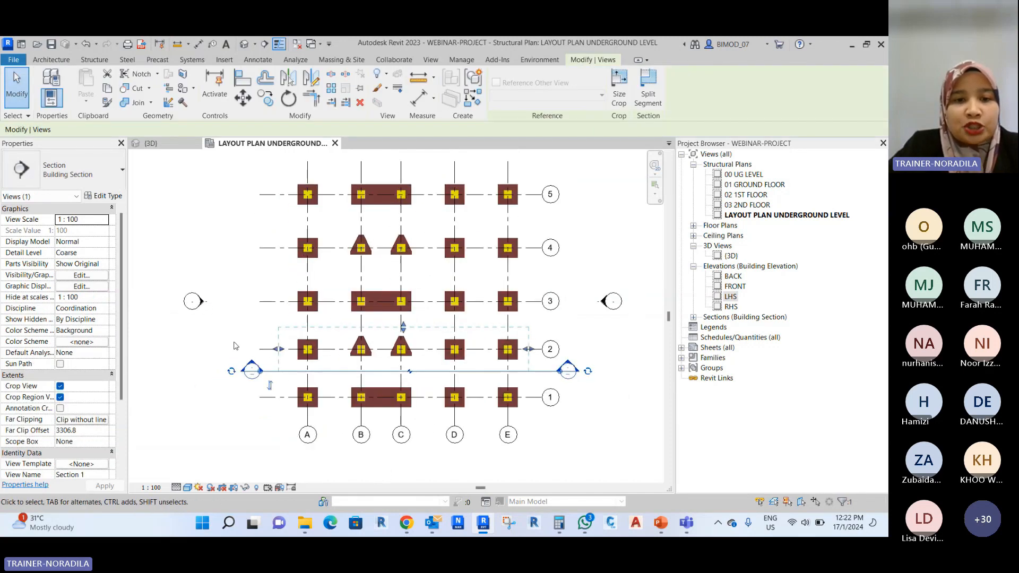
Open the section view from its section head in the layout plan, and close it again.
scroll(236, 346, "up", 1)
key("Escape")
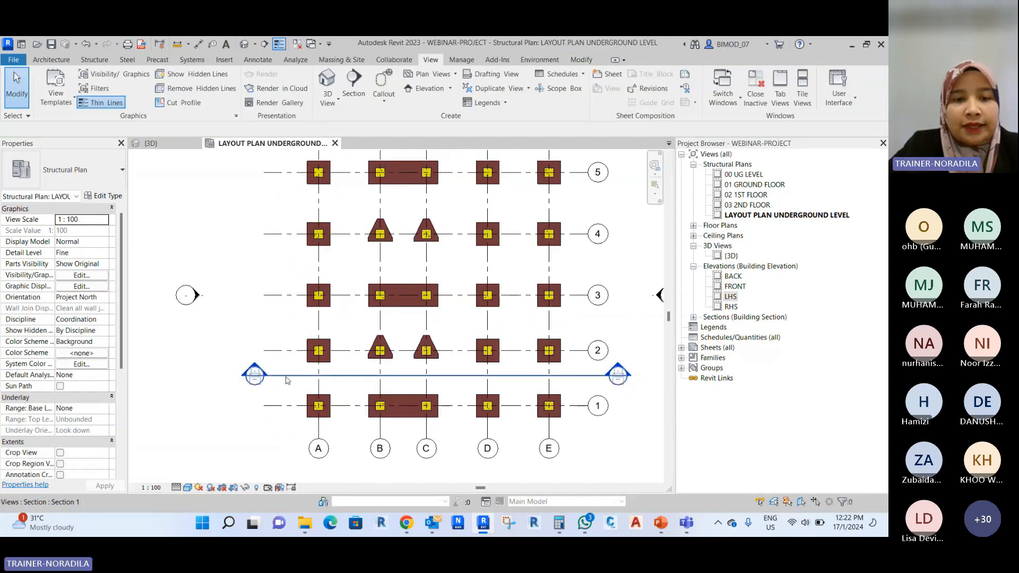
left_click(285, 377)
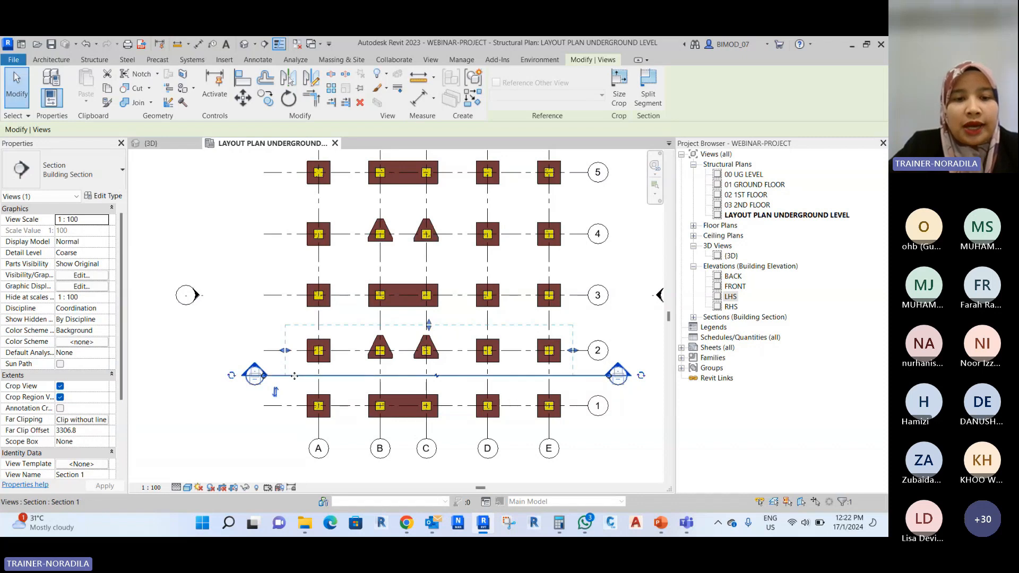
right_click(295, 376)
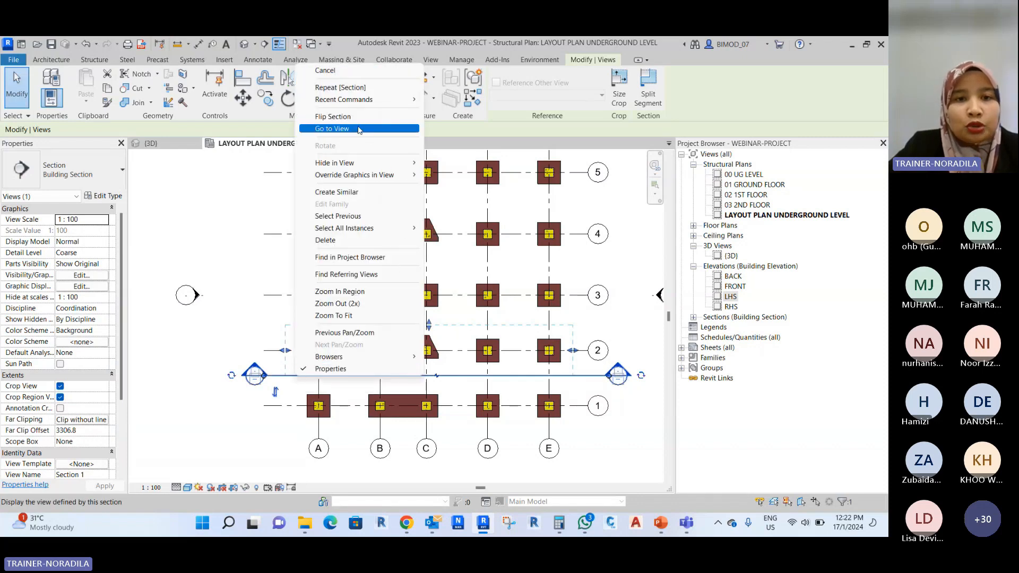
left_click(270, 258)
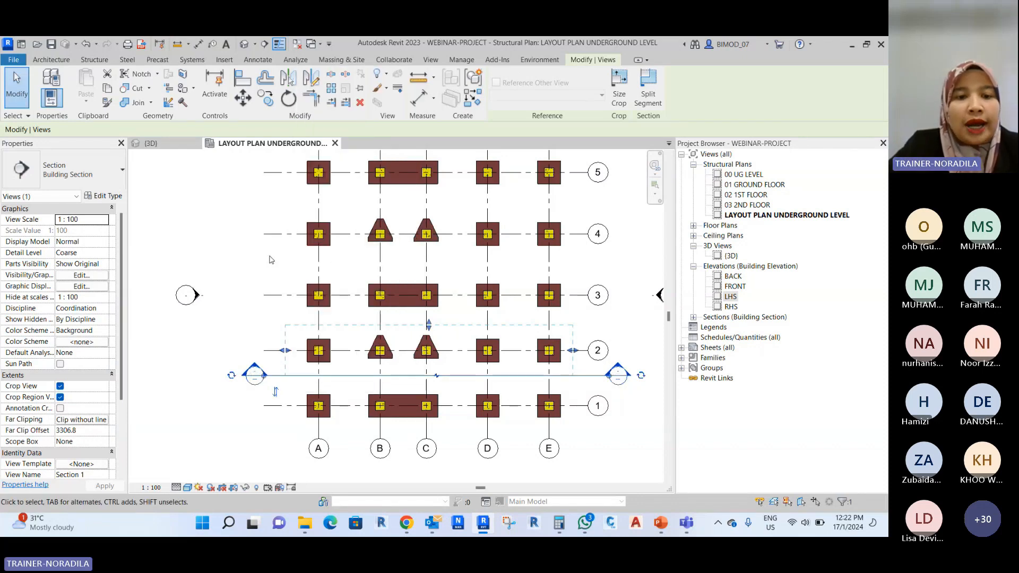
scroll(204, 388, "up", 1)
left_click(243, 391)
scroll(273, 362, "up", 1)
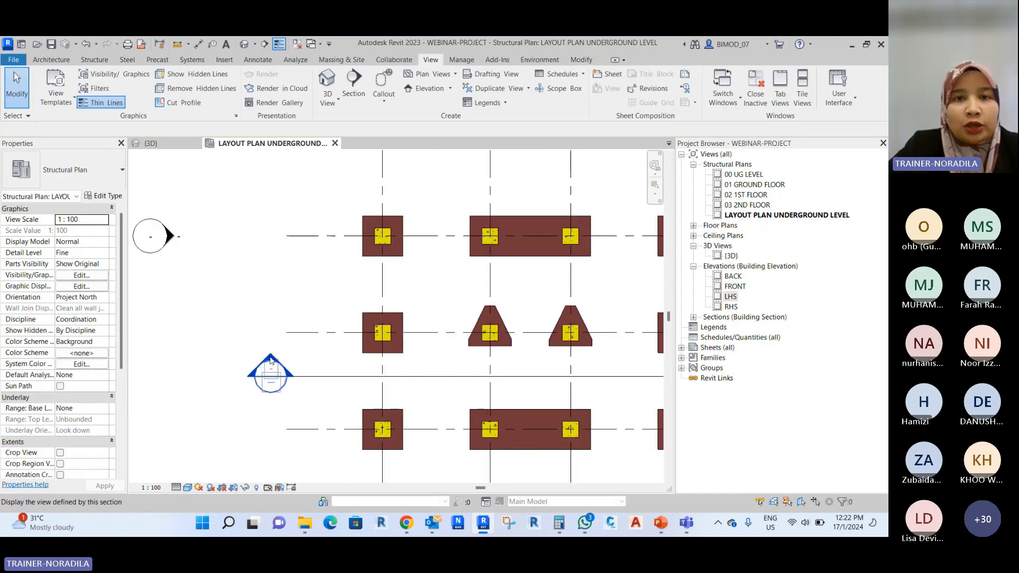
double_click(271, 360)
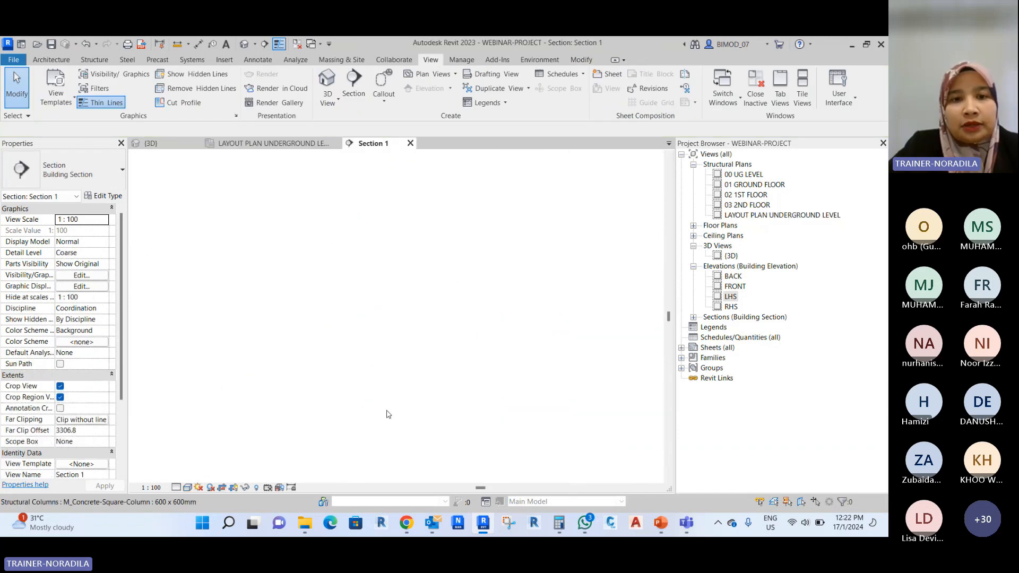
left_click(411, 143)
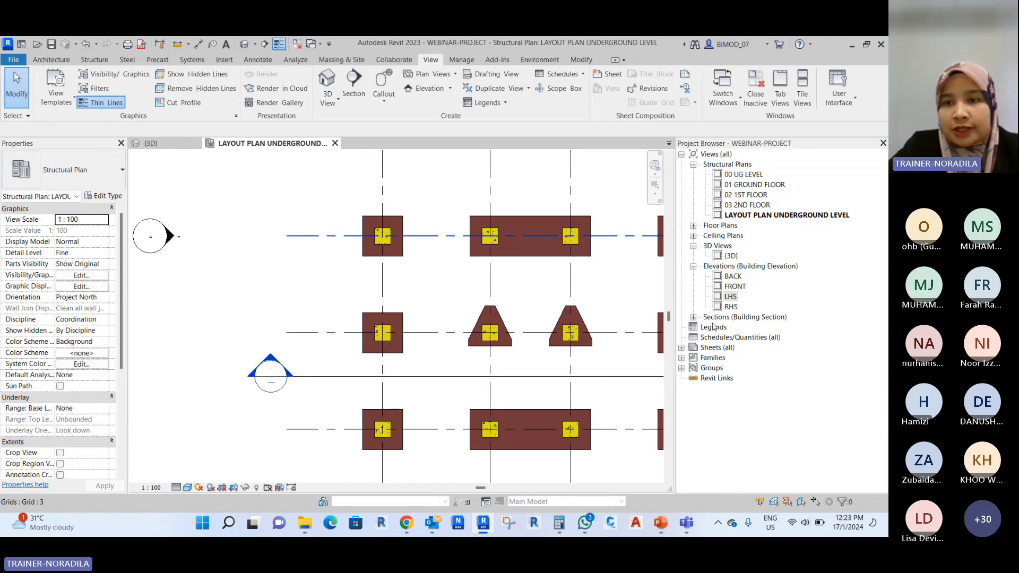
Expand the building sections in the project browser and open Section 1.
key("Escape")
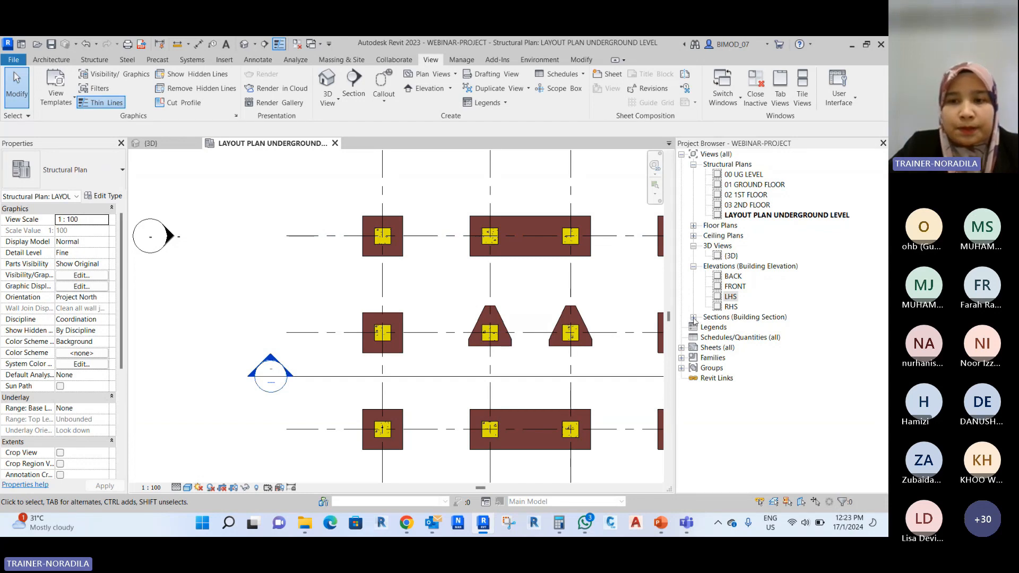
left_click(694, 318)
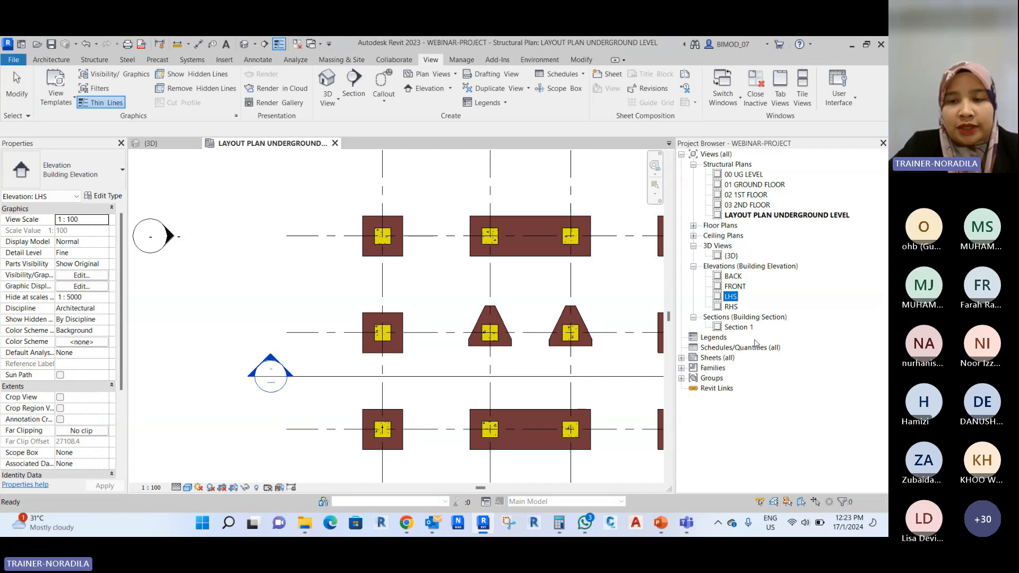
left_click(737, 328)
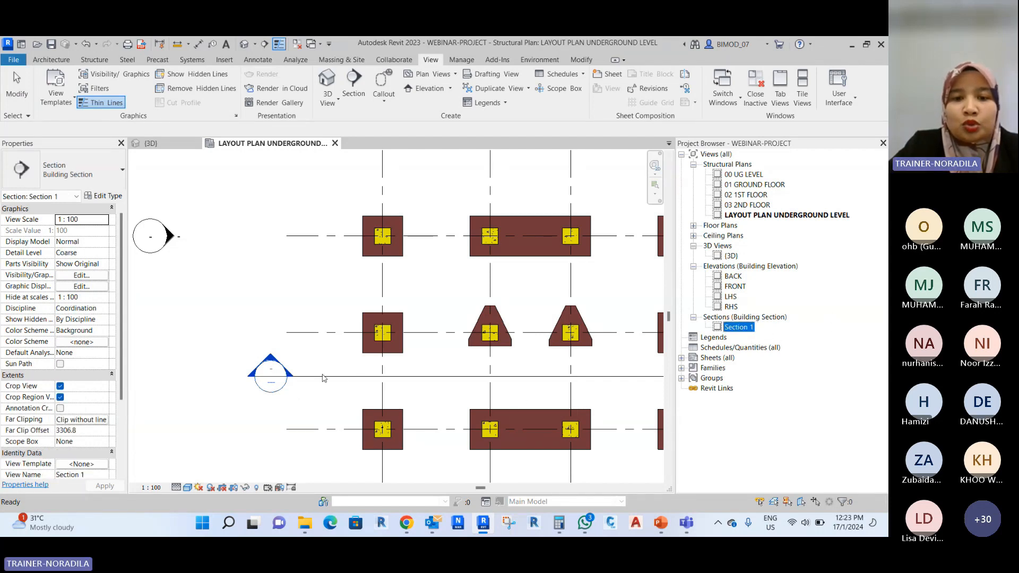
scroll(298, 332, "down", 3)
scroll(510, 368, "up", 2)
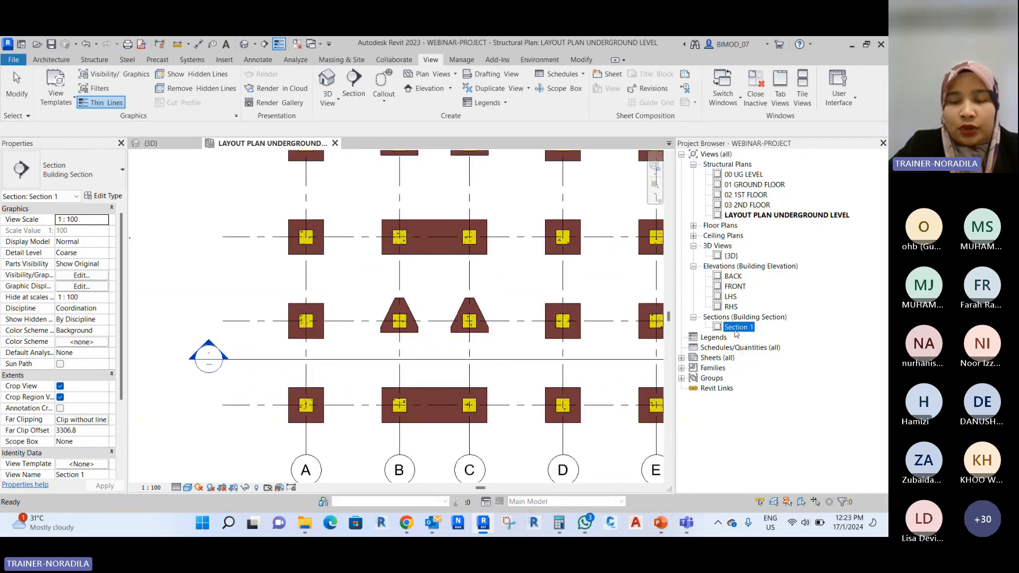
double_click(736, 328)
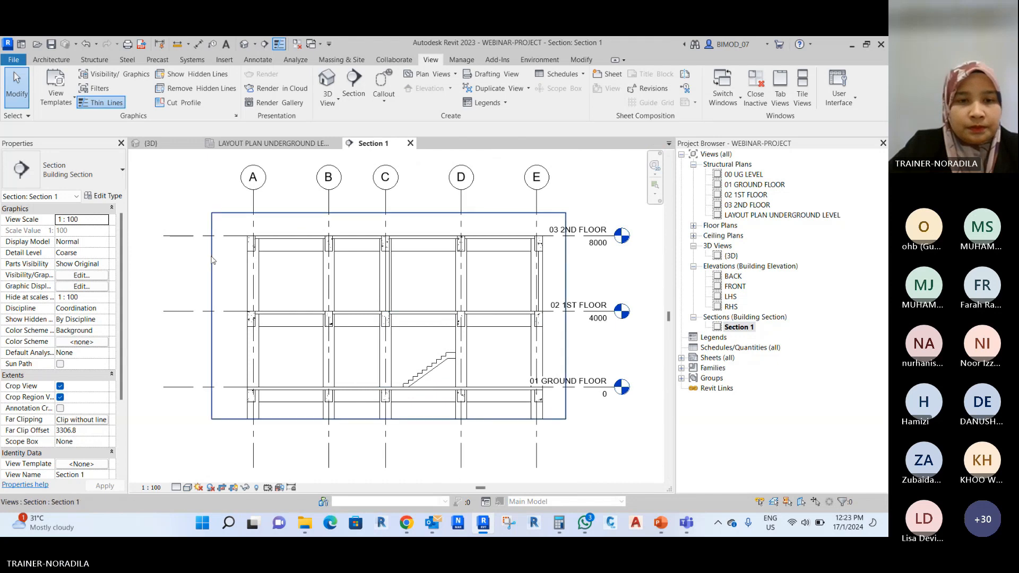
scroll(336, 347, "up", 1)
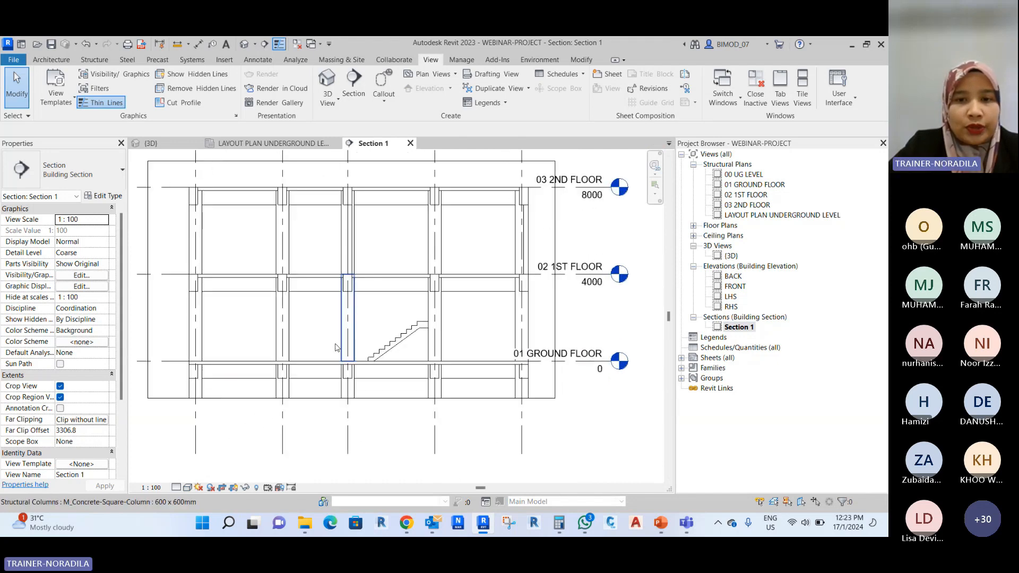
scroll(335, 348, "down", 1)
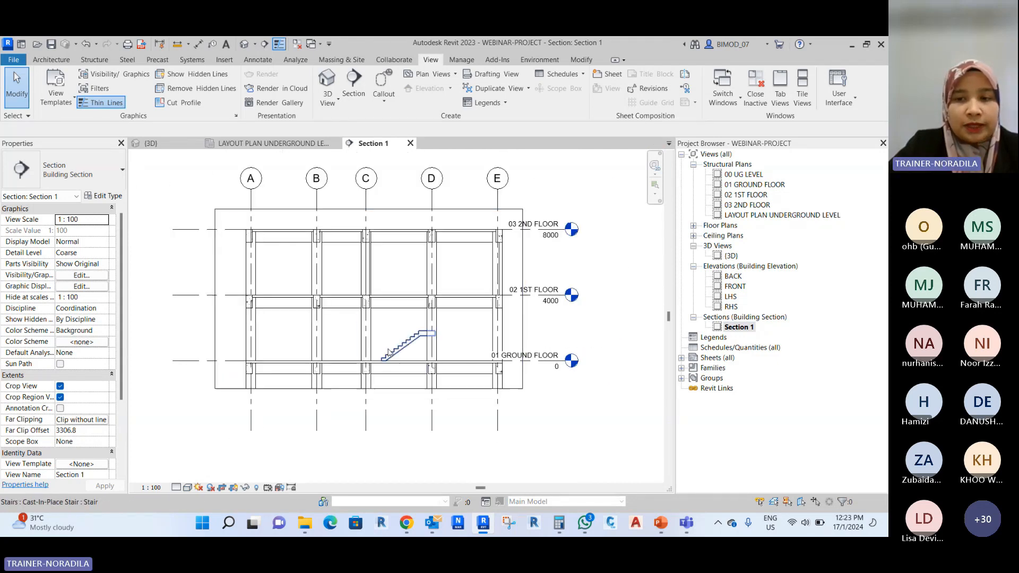
middle_click_drag(216, 398, 253, 375)
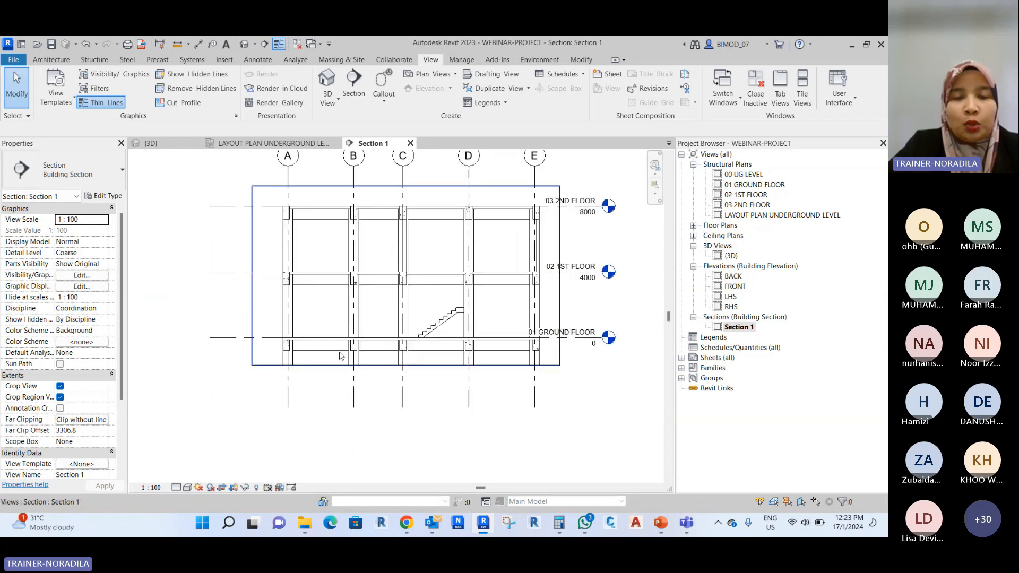
Rename the section view as Section A.
left_click(744, 328)
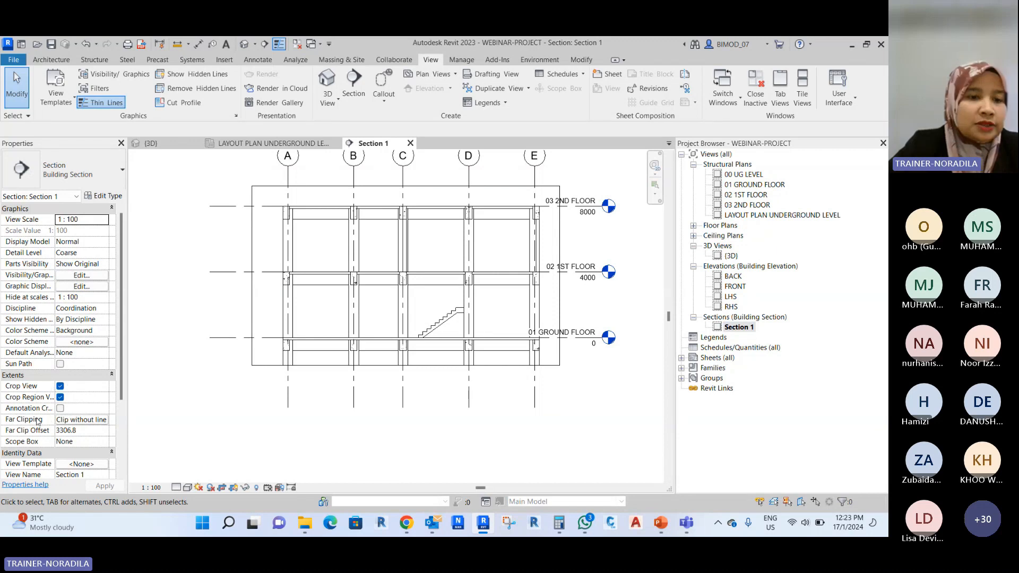
scroll(39, 422, "down", 3)
left_click(102, 377)
left_click(88, 376)
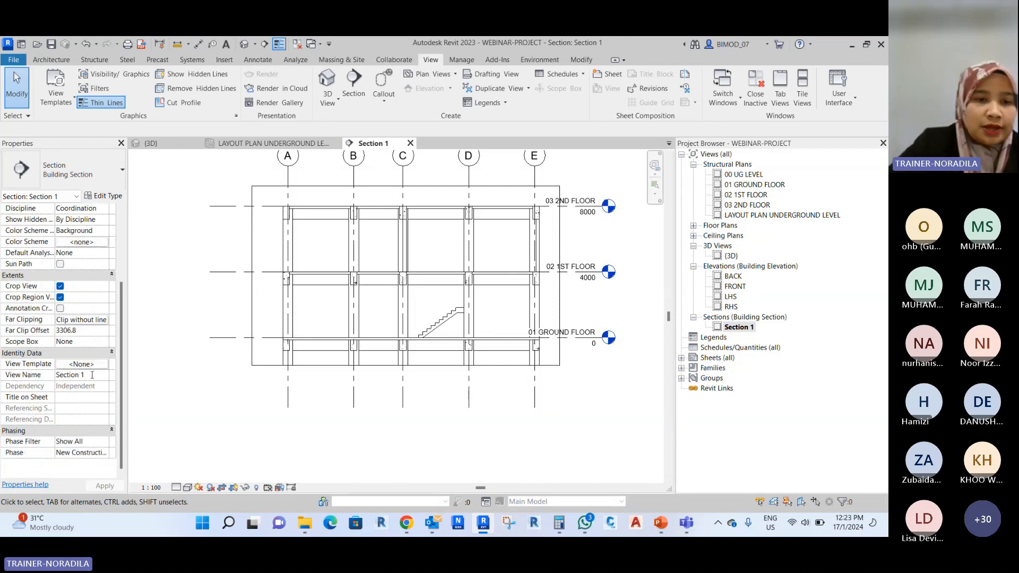
key("BackSpace")
type("a")
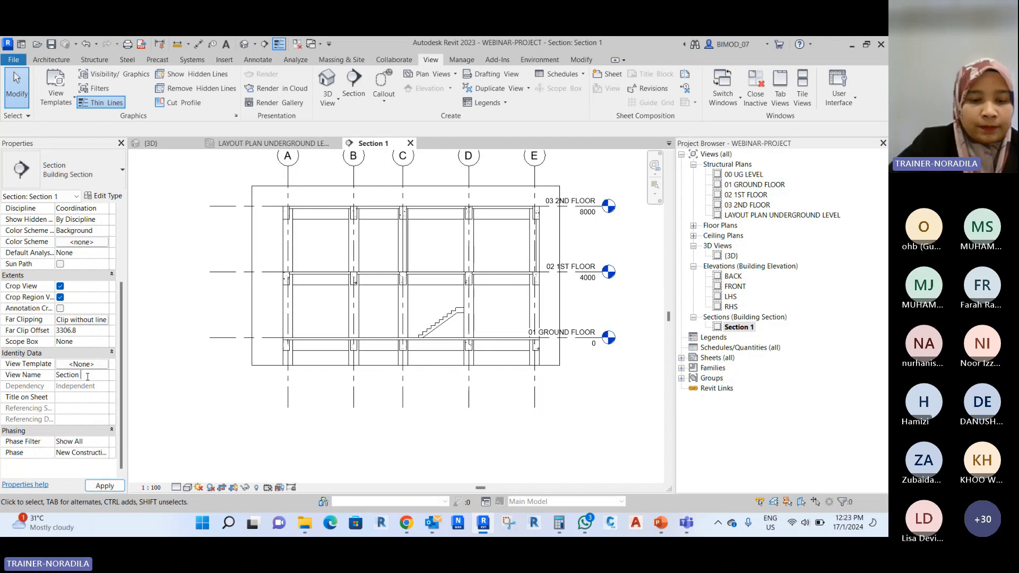
type("A")
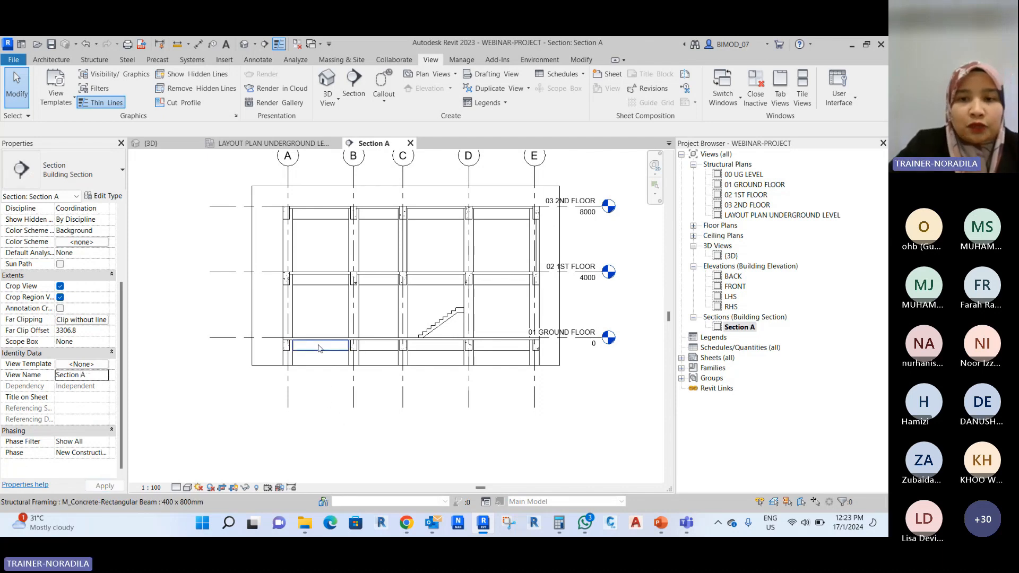
Examine Section A's crop boundary against the grids, levels and structure below ground floor.
scroll(319, 346, "down", 2)
scroll(347, 259, "up", 2)
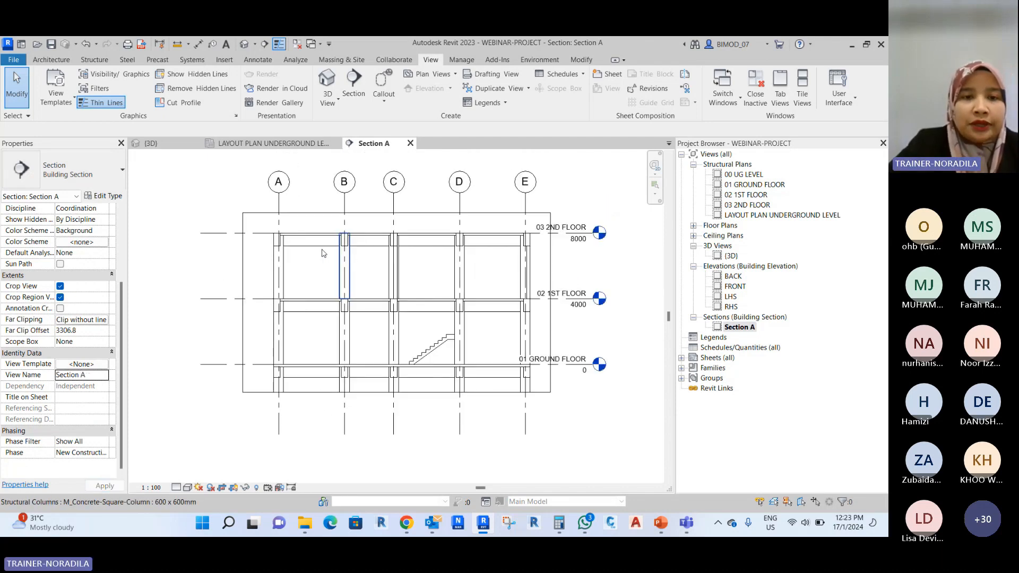
left_click(275, 392)
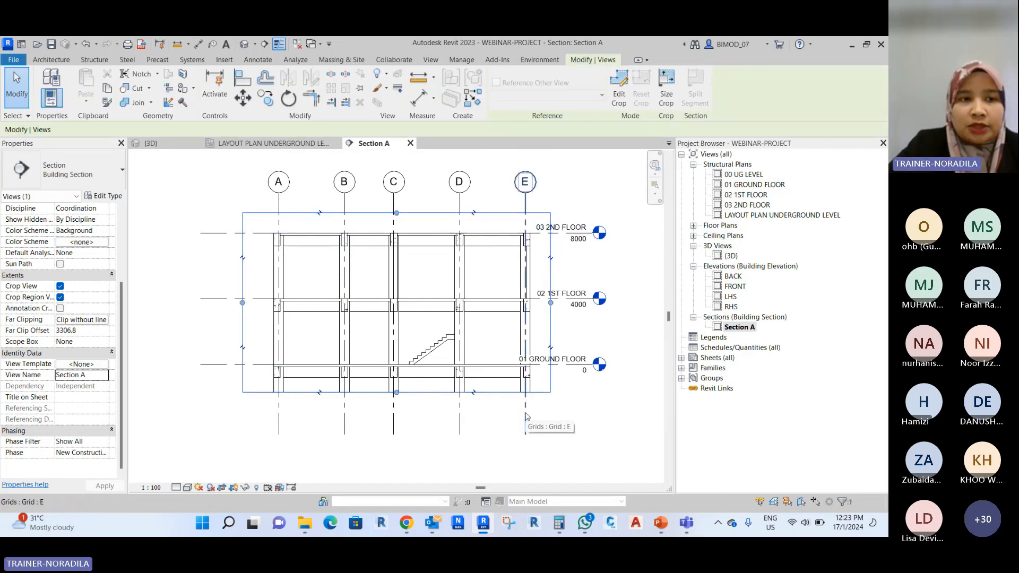
left_click(573, 422)
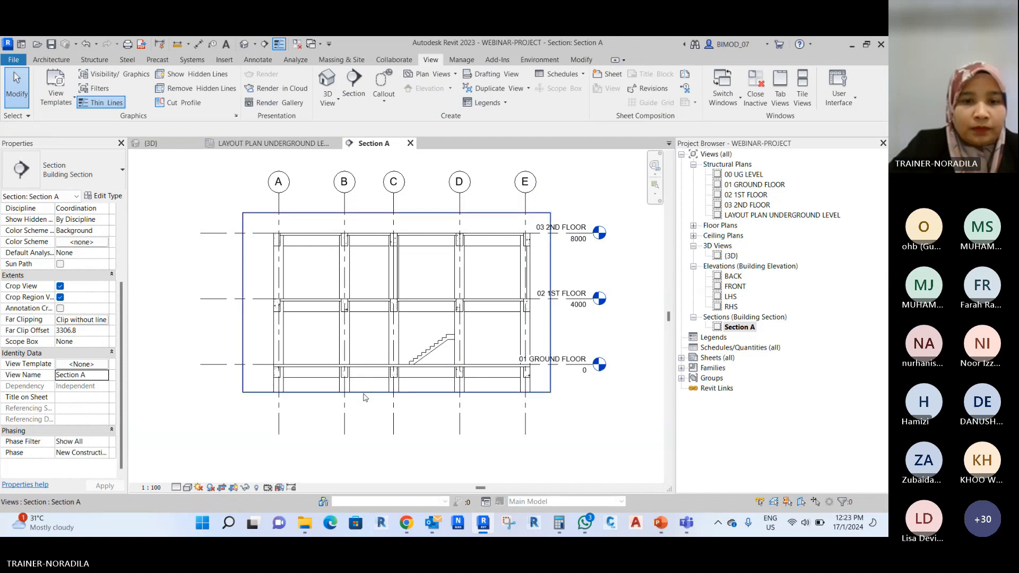
scroll(344, 287, "down", 1)
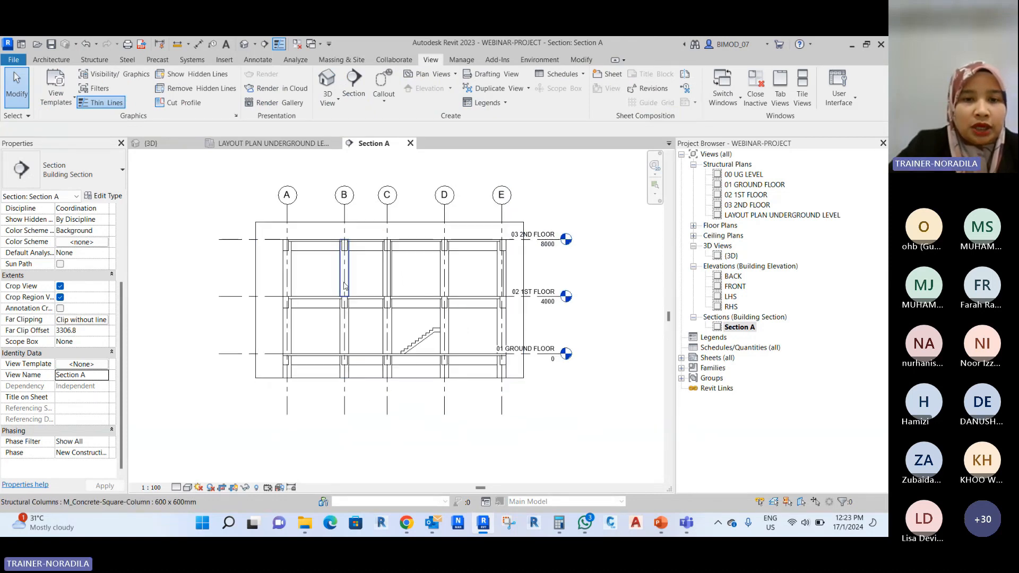
scroll(344, 287, "down", 1)
left_click(268, 323)
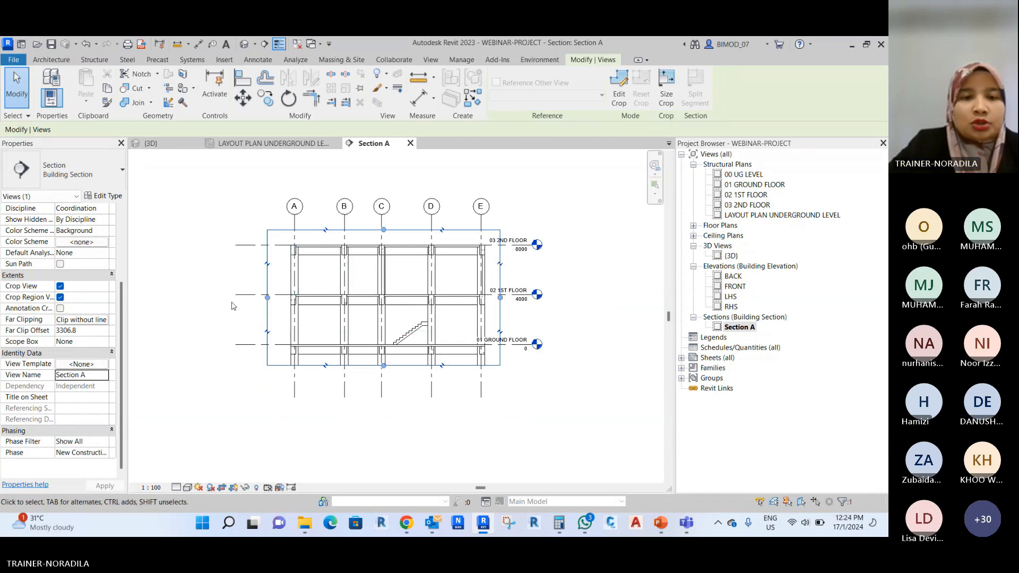
scroll(217, 263, "up", 1)
left_click(213, 281)
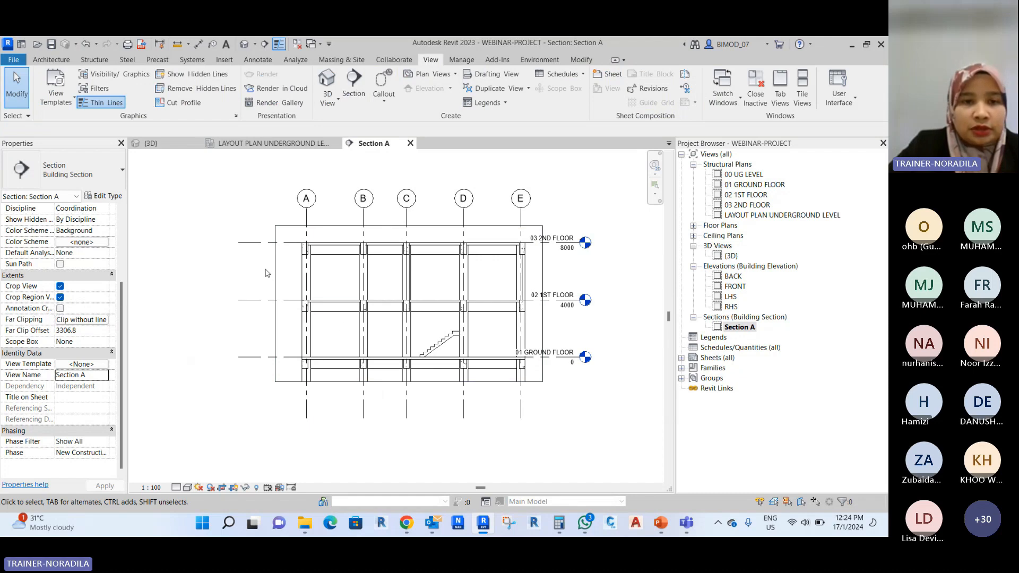
Temporarily turn off cropping and the visible crop region to view the entire section, and turn both back on.
left_click(60, 297)
left_click(60, 287)
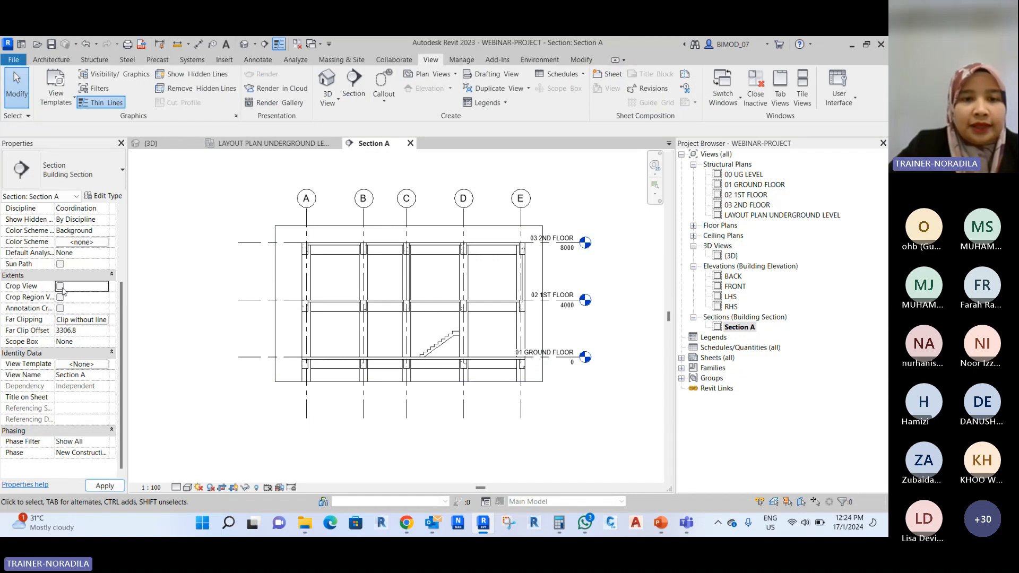
scroll(345, 307, "down", 2)
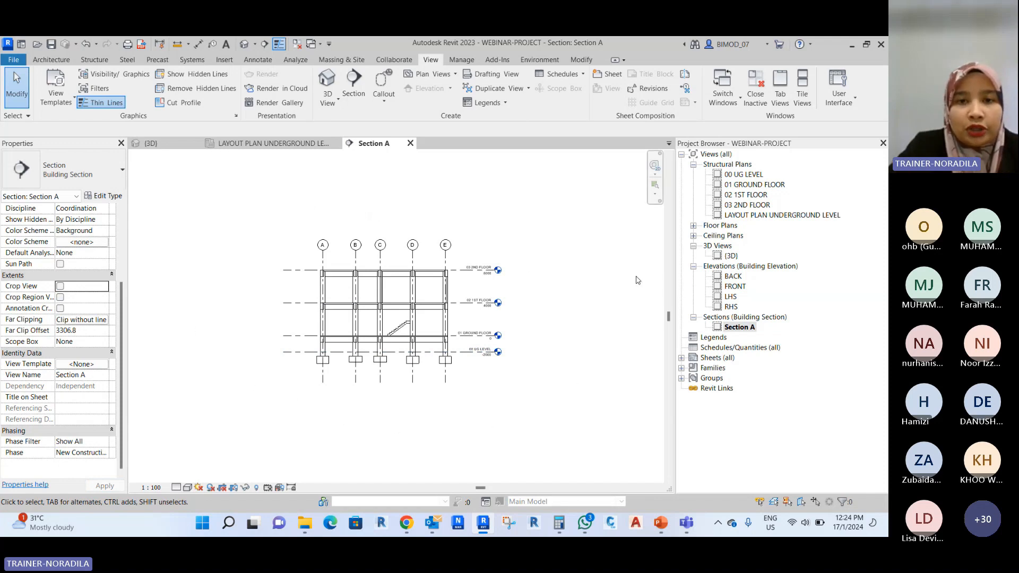
left_click(60, 286)
left_click(60, 297)
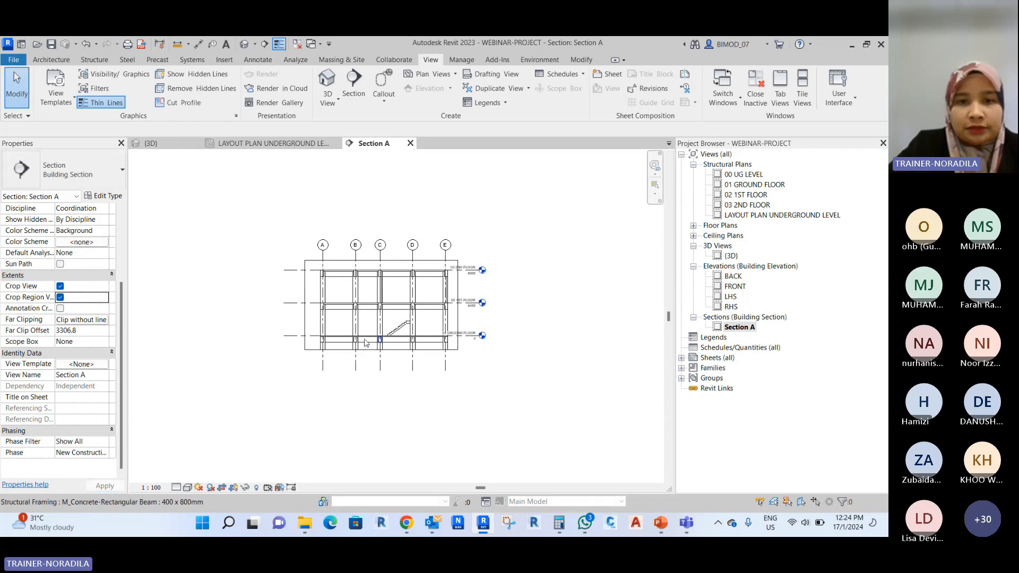
scroll(321, 306, "up", 5)
scroll(422, 224, "down", 1)
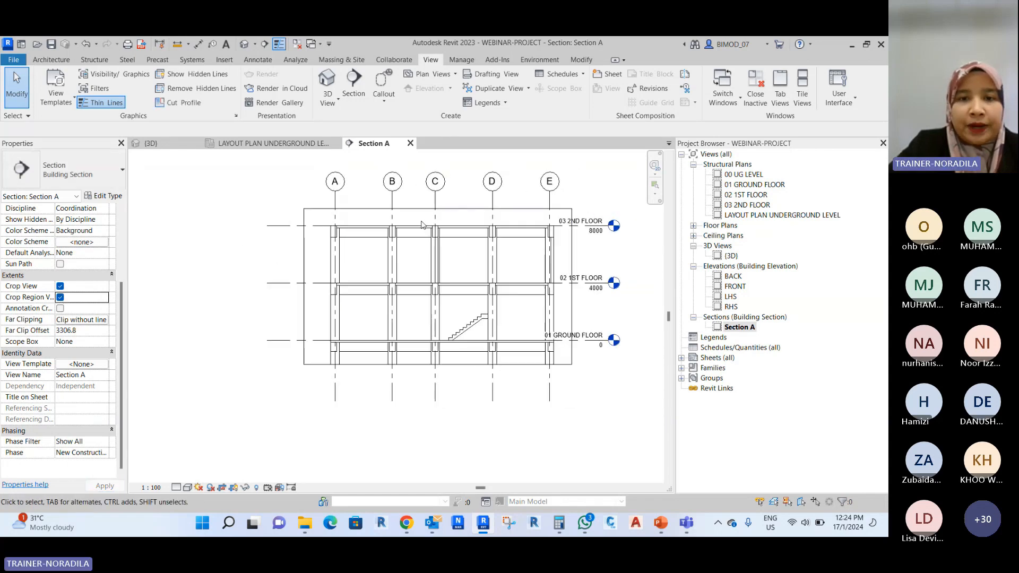
Extend Section A's crop region down below the footings and slightly outward beyond grid E.
left_click(421, 210)
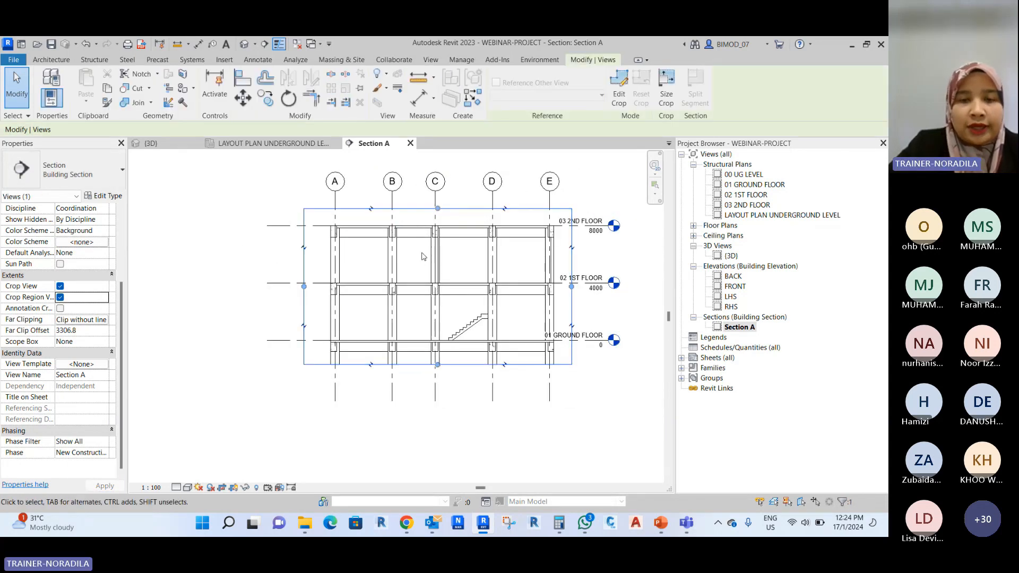
left_click_drag(437, 364, 440, 393)
left_click_drag(572, 300, 584, 300)
scroll(349, 293, "down", 2)
middle_click_drag(348, 293, 328, 285)
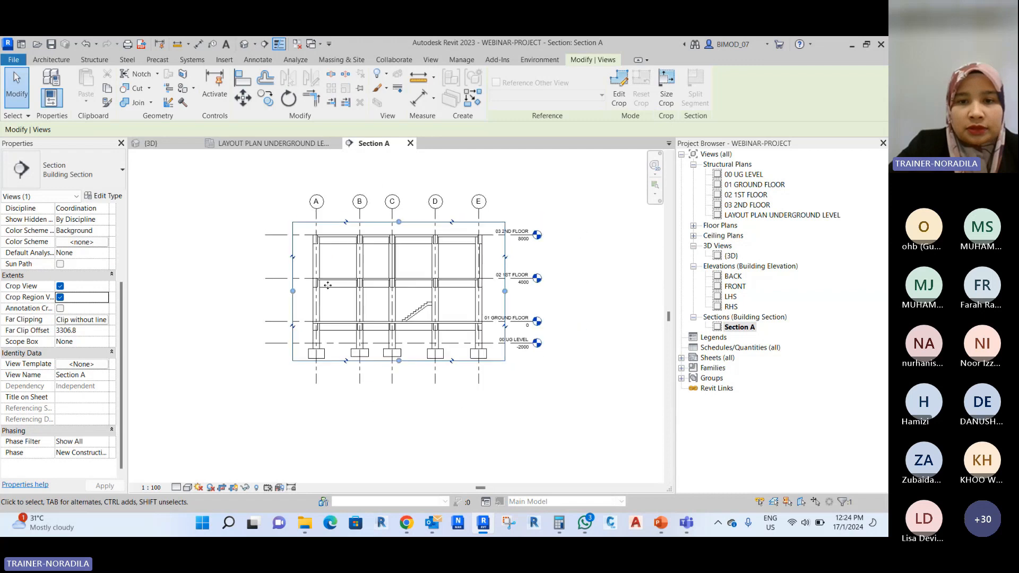
Pull the aligned level heads farther outward beyond grid E so their labels clear the crop region.
scroll(568, 337, "up", 2)
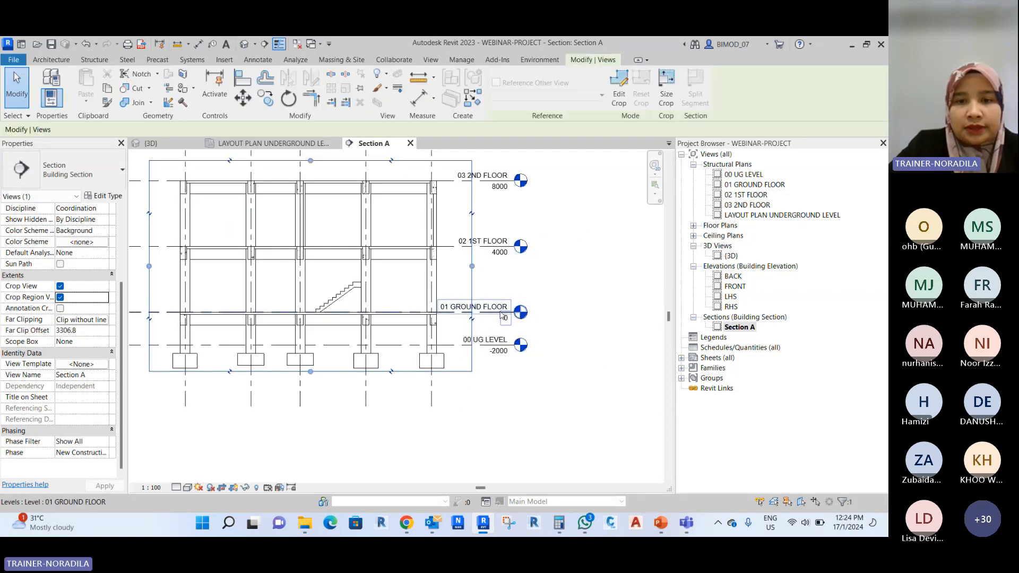
left_click(500, 312)
left_click_drag(515, 313, 545, 313)
left_click(574, 409)
scroll(557, 374, "down", 4)
scroll(353, 315, "up", 2)
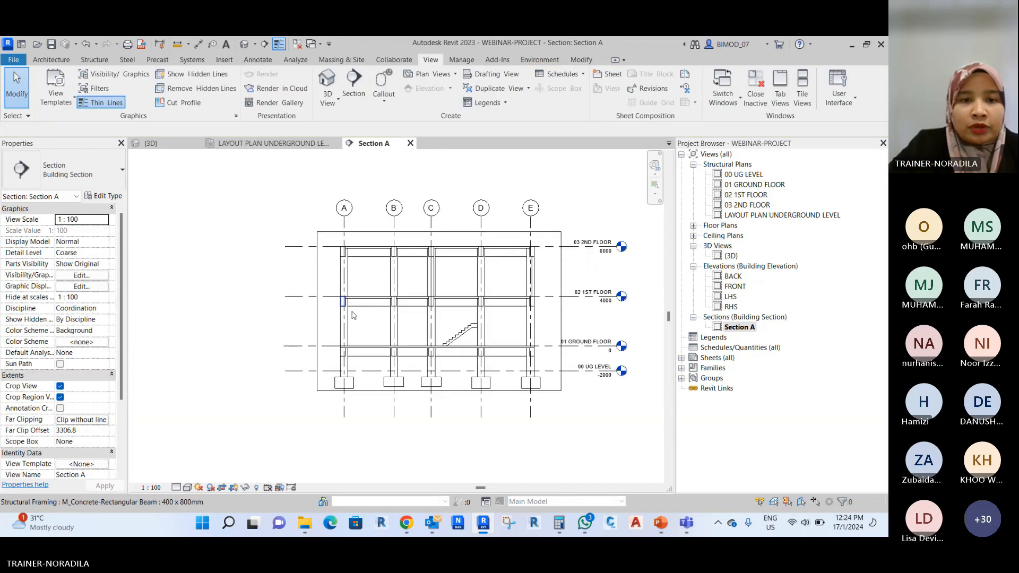
Hide Section A's crop region and set the view's detail level to Fine.
left_click(60, 398)
scroll(287, 266, "down", 1)
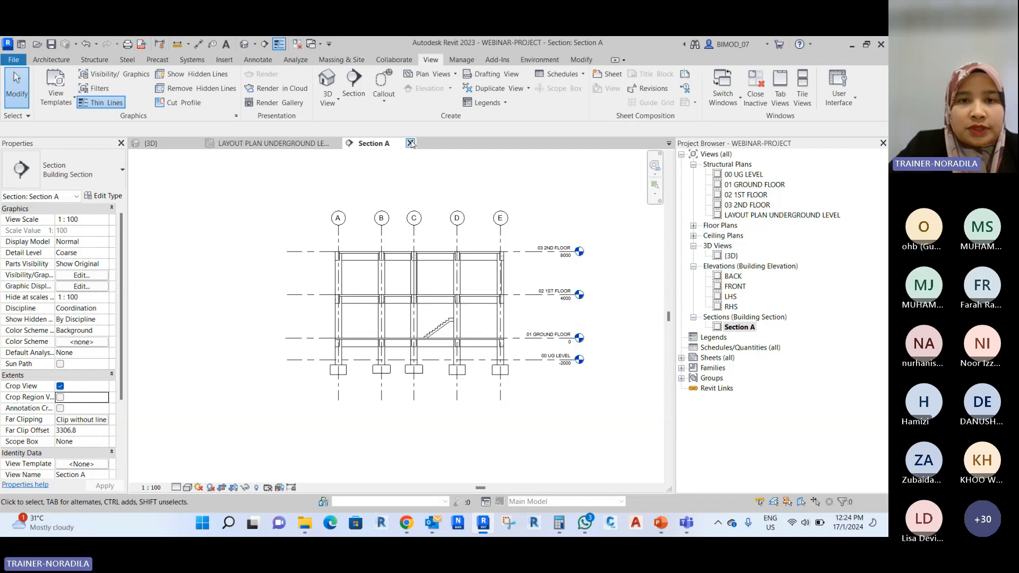
left_click(178, 488)
left_click(186, 472)
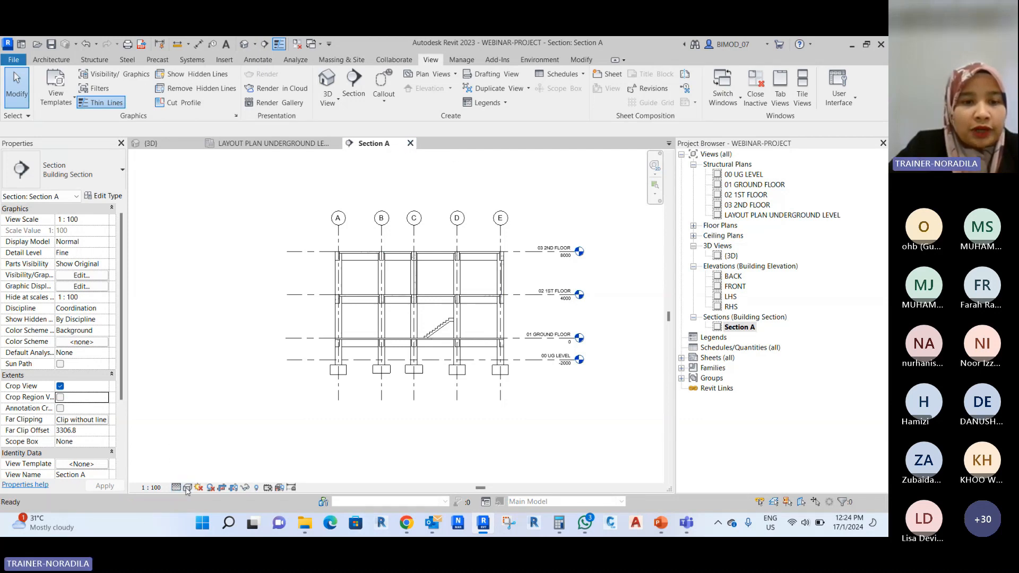
Switch Section A to a coloured visual style that shows the element surfaces in their shading colours.
left_click(188, 487)
left_click(206, 453)
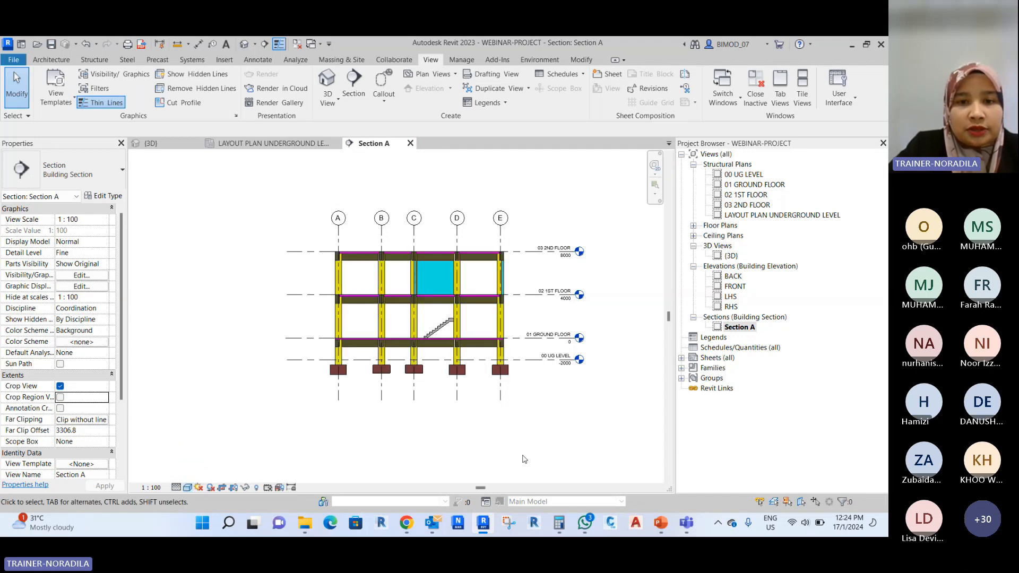
scroll(497, 329, "up", 3)
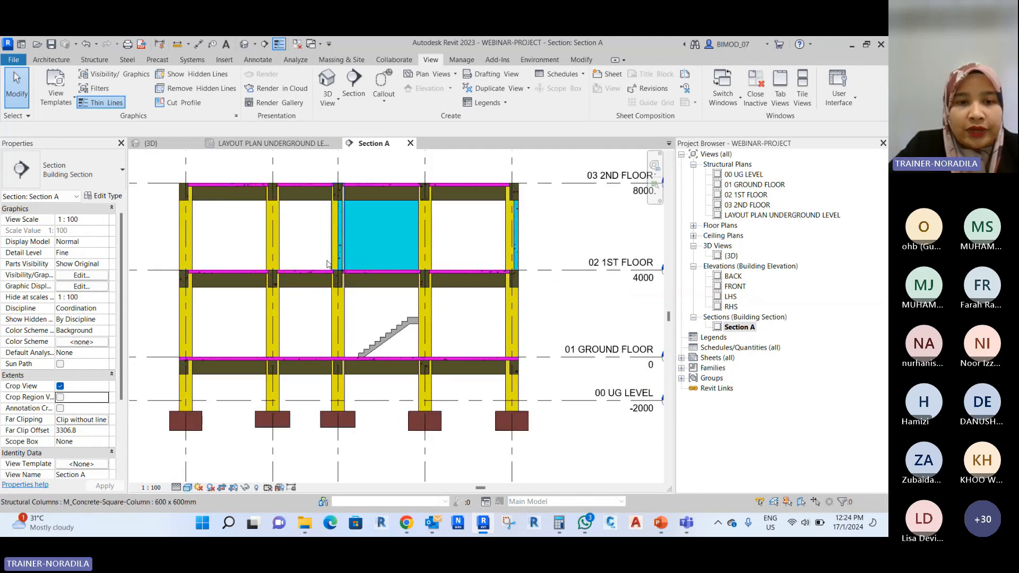
scroll(328, 265, "down", 2)
middle_click_drag(264, 405, 289, 423)
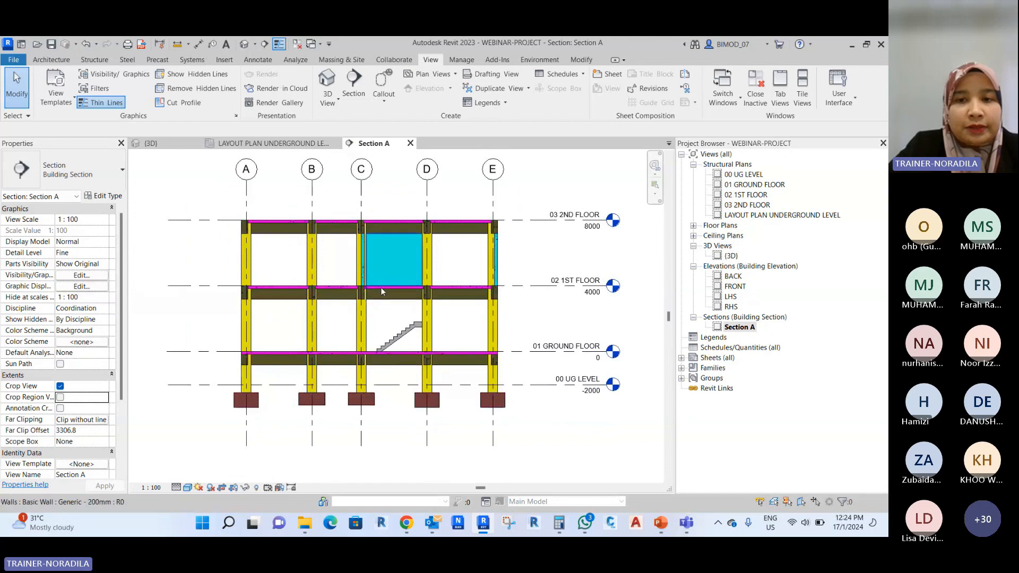
scroll(382, 287, "down", 1)
Return to the underground layout plan, close Section A, and look over the plan's grids, elevation marks and section line.
left_click(294, 143)
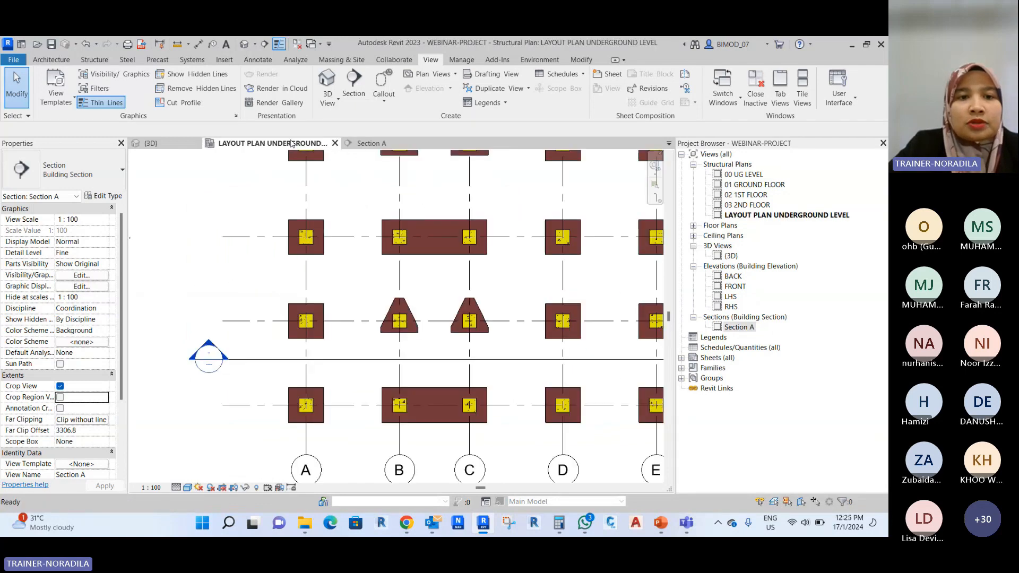
left_click(410, 143)
scroll(250, 249, "down", 4)
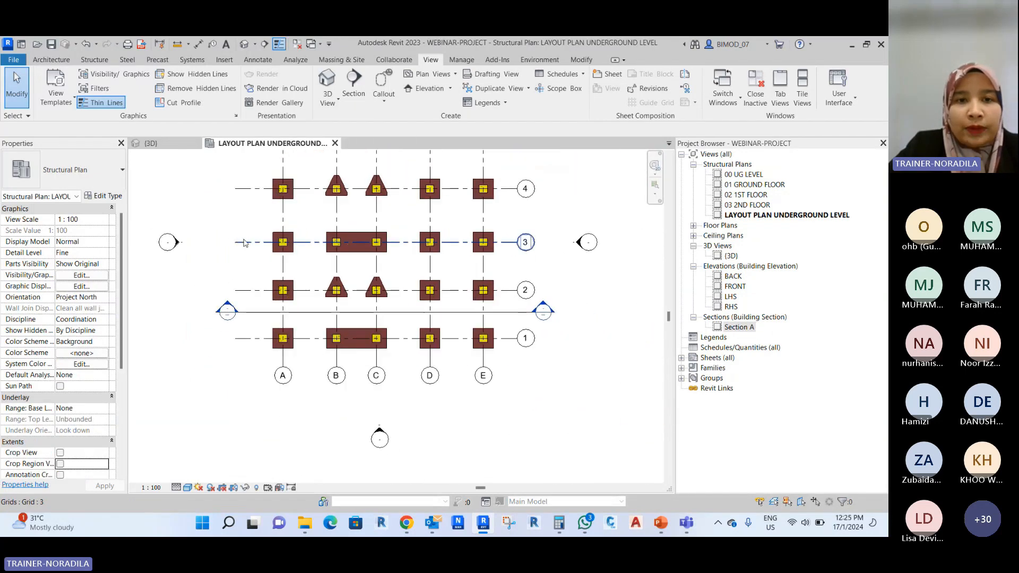
middle_click_drag(247, 241, 285, 286)
middle_click_drag(496, 383, 501, 434)
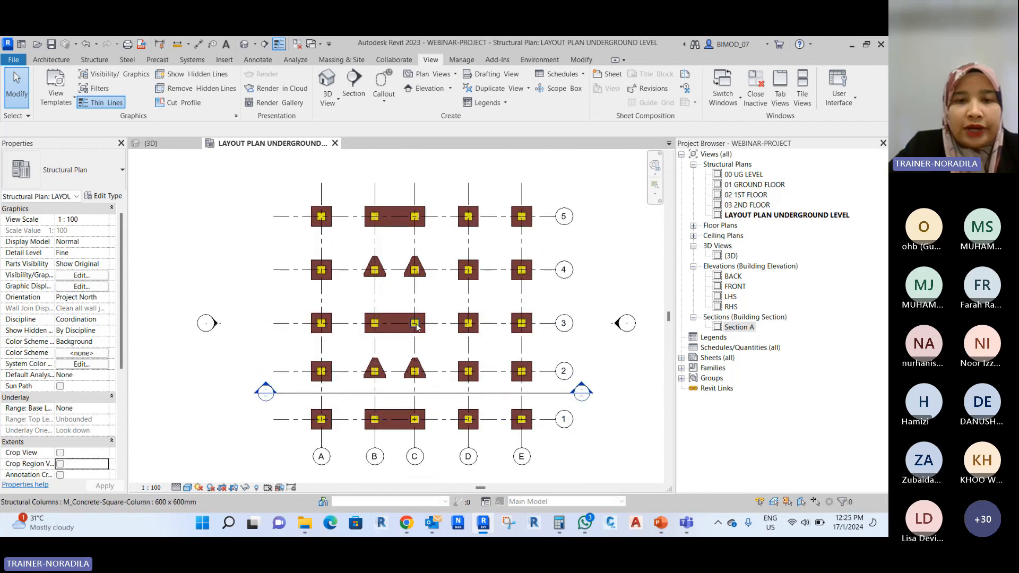
scroll(418, 325, "down", 1)
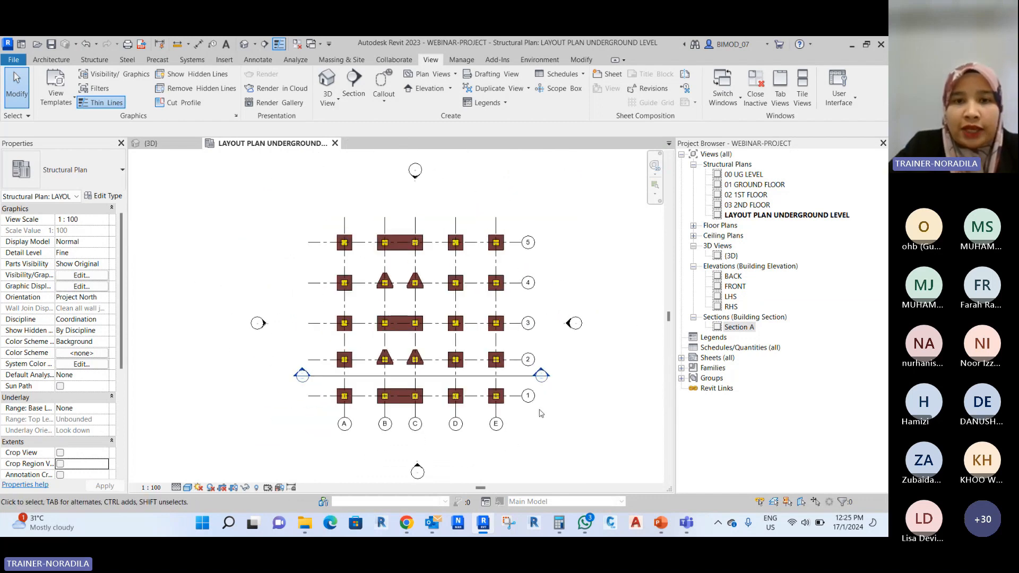
scroll(509, 405, "up", 1)
left_click(470, 372)
left_click(553, 431)
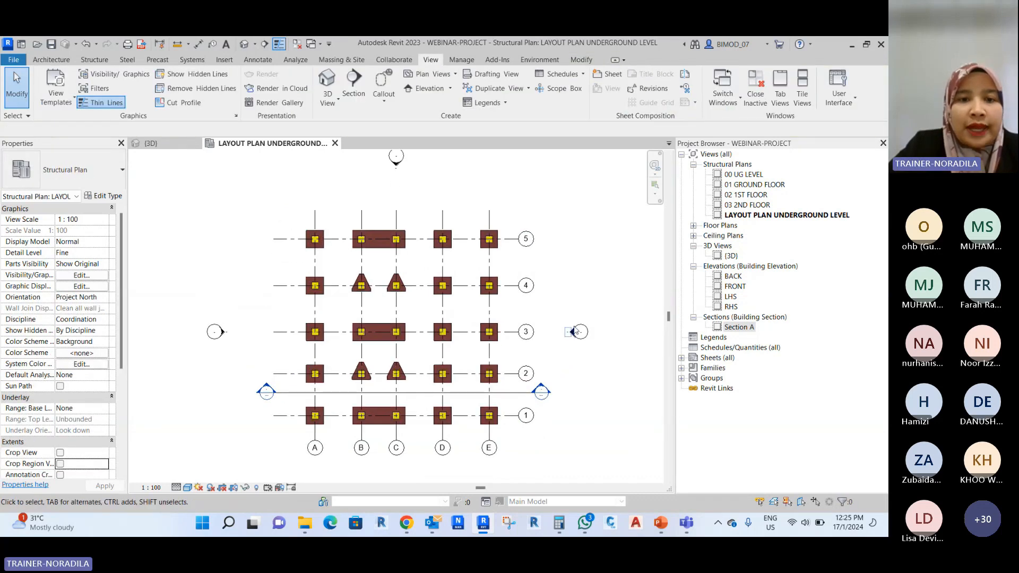
middle_click_drag(288, 414, 300, 375)
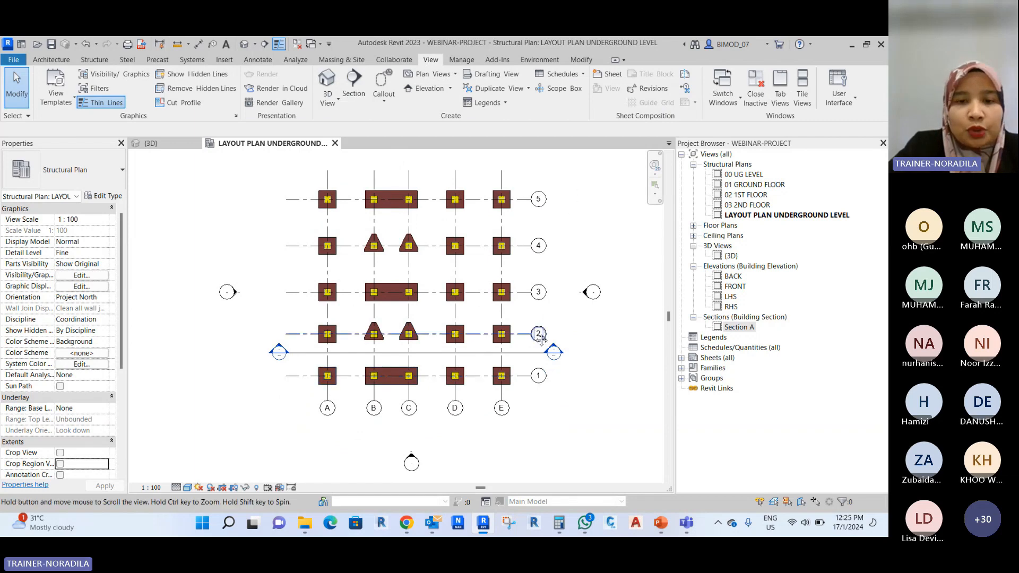
middle_click_drag(535, 204, 540, 229)
Move grid A's bubble from its lower end near grid 1 to its upper end beyond grid 5.
left_click(540, 228)
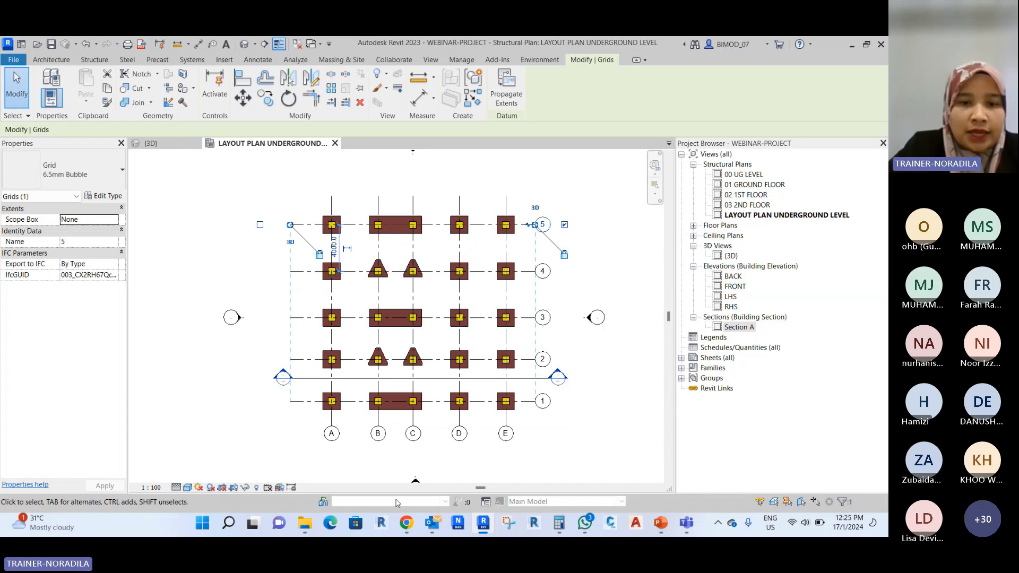
left_click(331, 430)
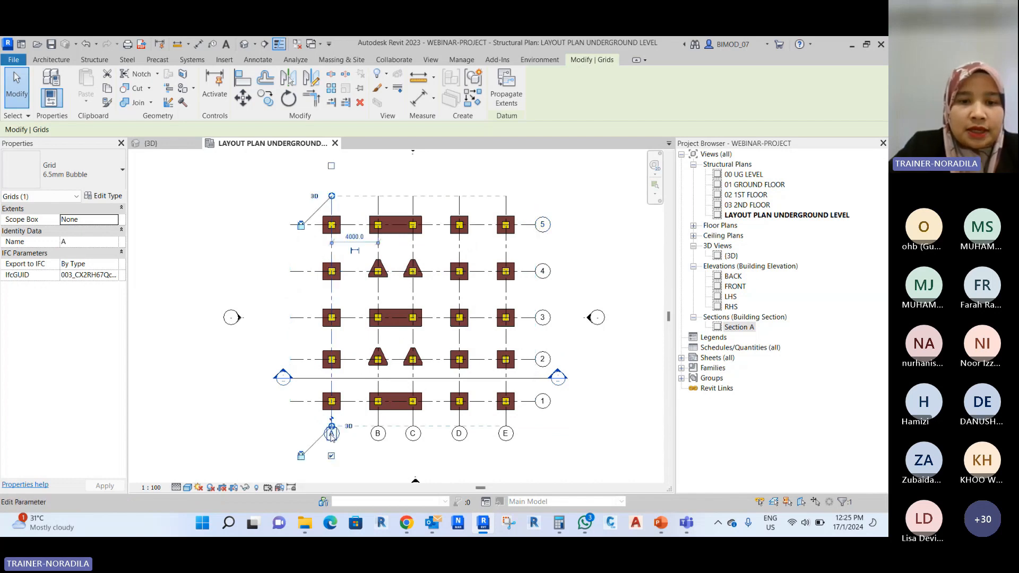
left_click(331, 456)
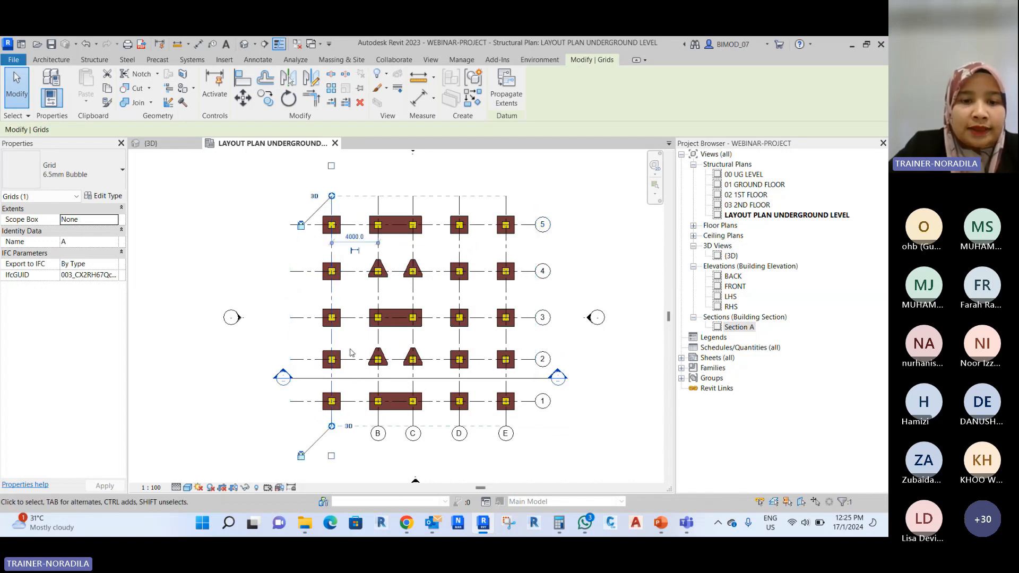
left_click(331, 166)
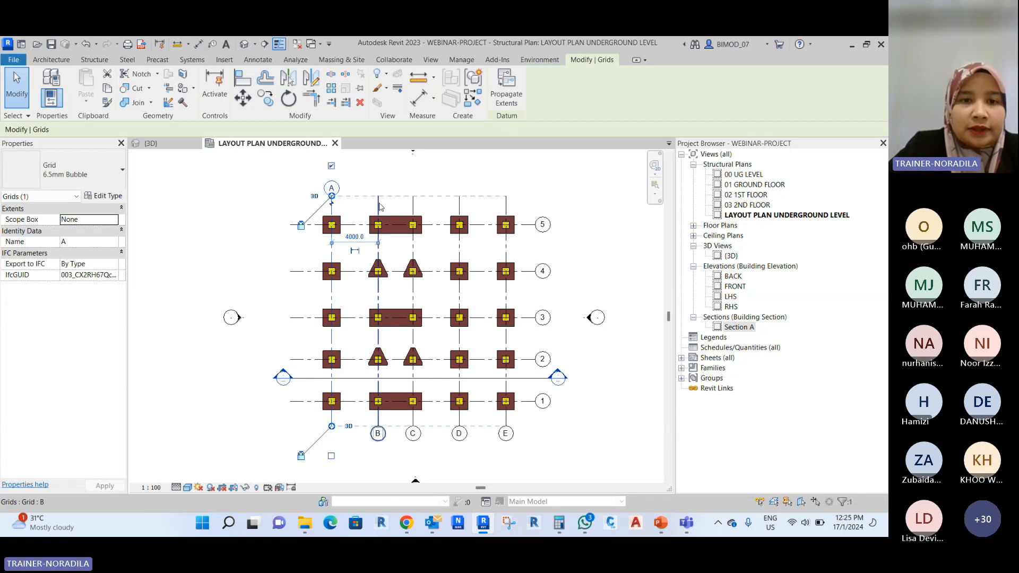
Show bubbles at the upper ends of grids B, C, D and E, beyond grid 5.
left_click(379, 204)
left_click(378, 166)
left_click(413, 205)
left_click(413, 166)
left_click(460, 207)
left_click(459, 166)
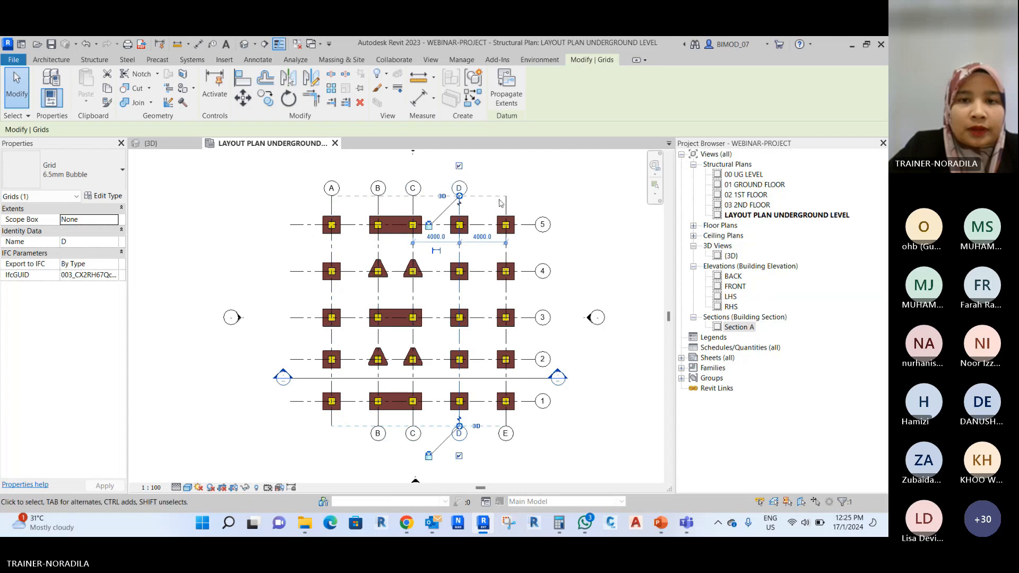
left_click(507, 209)
left_click(506, 166)
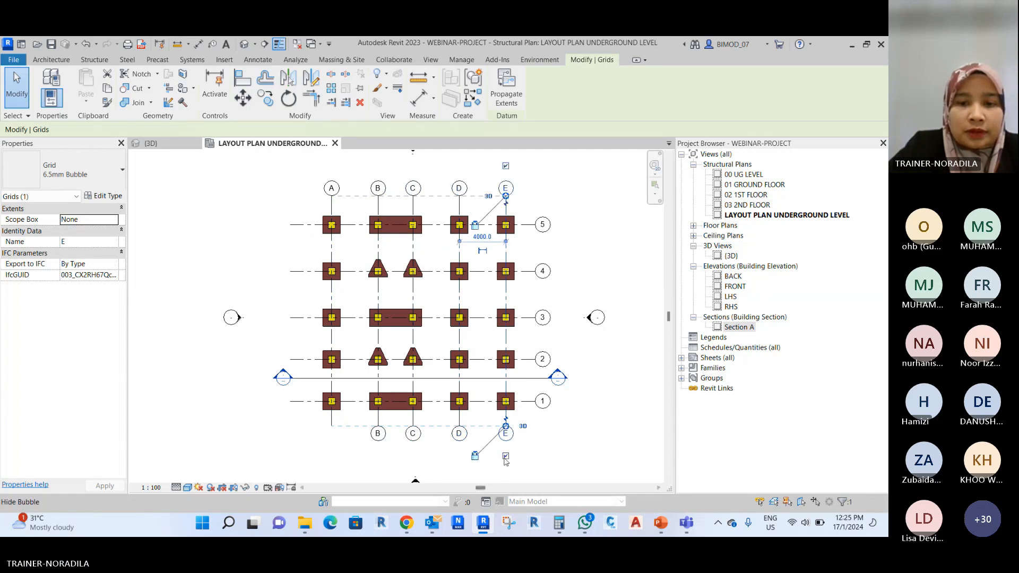
Hide the lower-end bubbles of grids E, D, C and B, below grid 1.
left_click(459, 436)
left_click(459, 455)
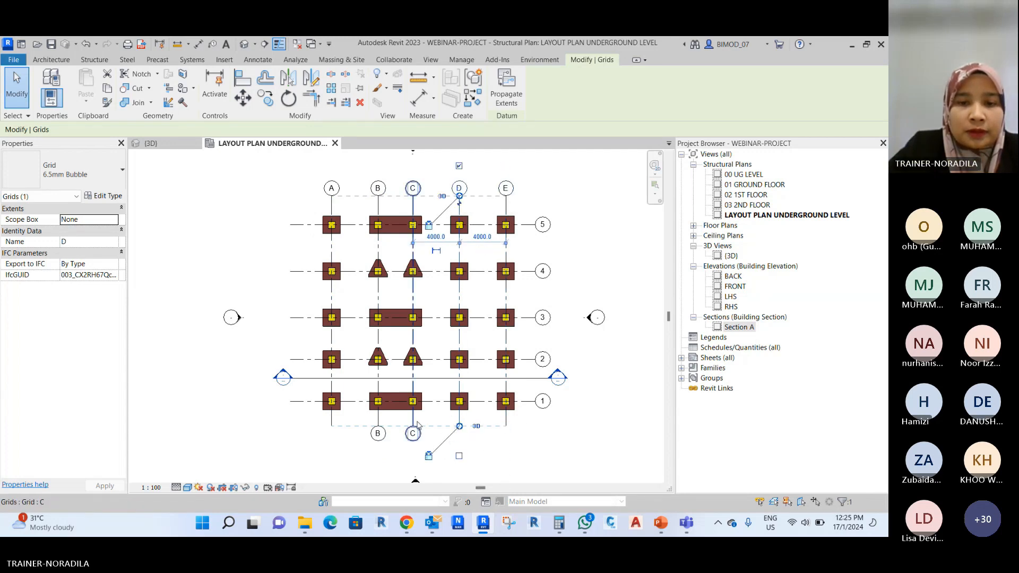
left_click(413, 434)
left_click(413, 456)
left_click(379, 440)
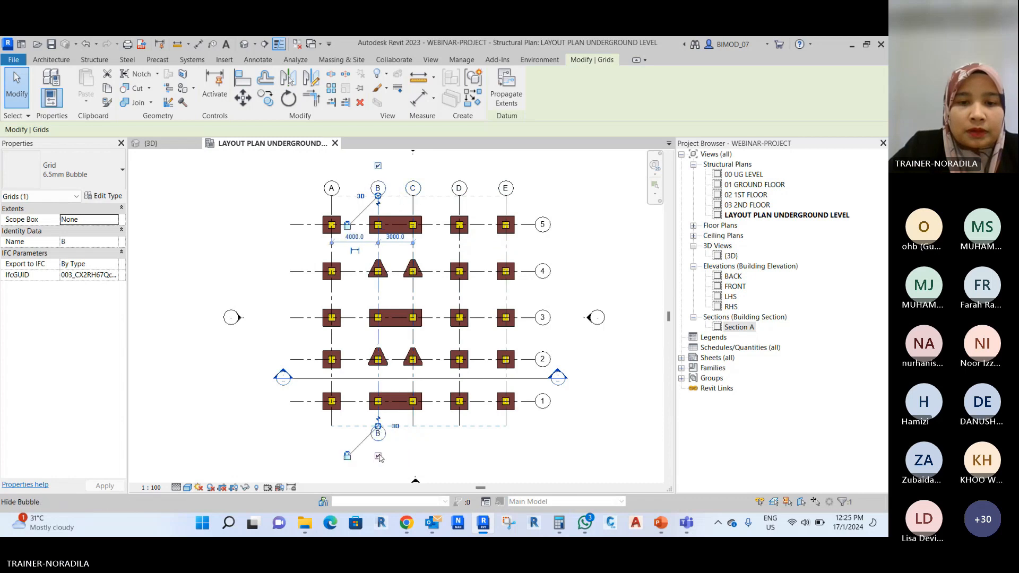
left_click(378, 456)
left_click(609, 253)
Move grid 5's bubble from the end beyond grid E to the end beyond grid A.
left_click(545, 226)
left_click(564, 225)
left_click(599, 249)
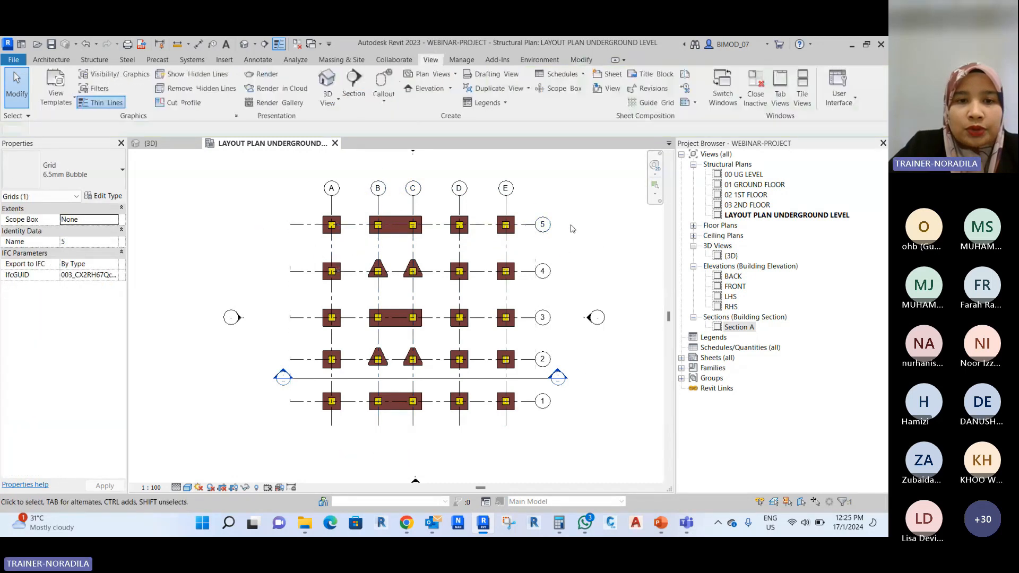
left_click(300, 224)
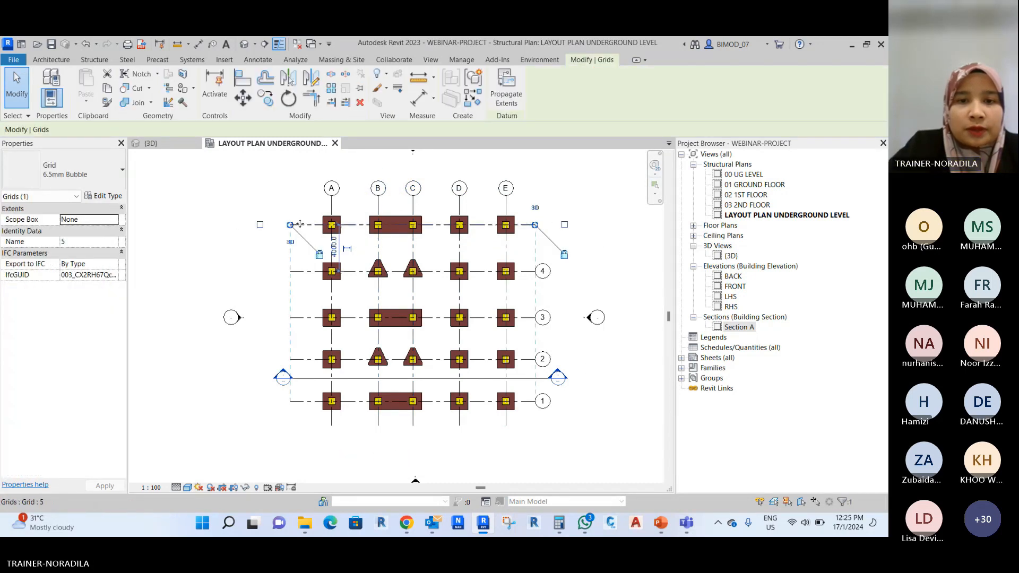
left_click(260, 225)
Hide grid 4's bubble beyond grid E and show it at the end beyond grid A instead.
left_click(291, 271)
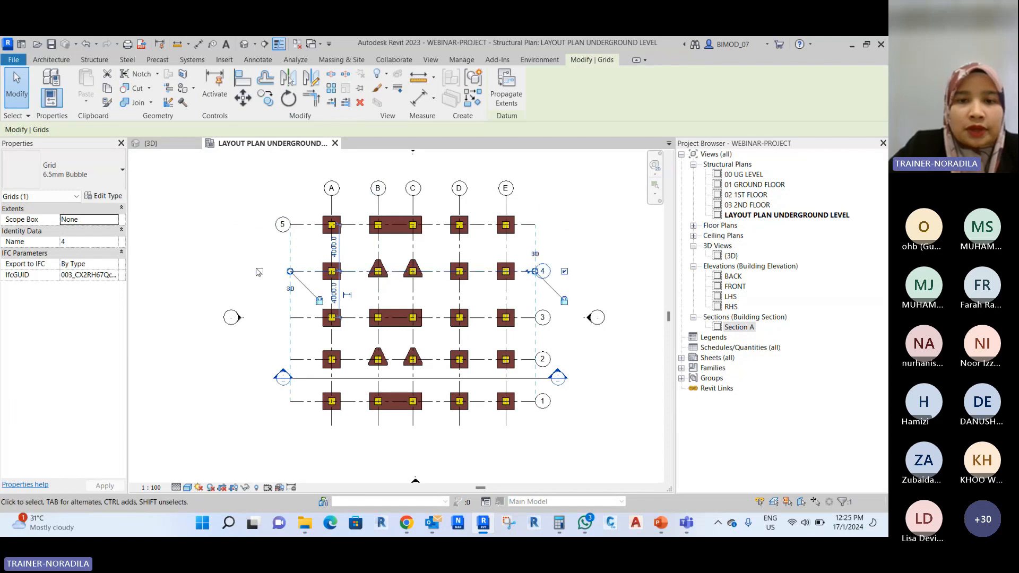
left_click(589, 252)
left_click(548, 273)
left_click(565, 272)
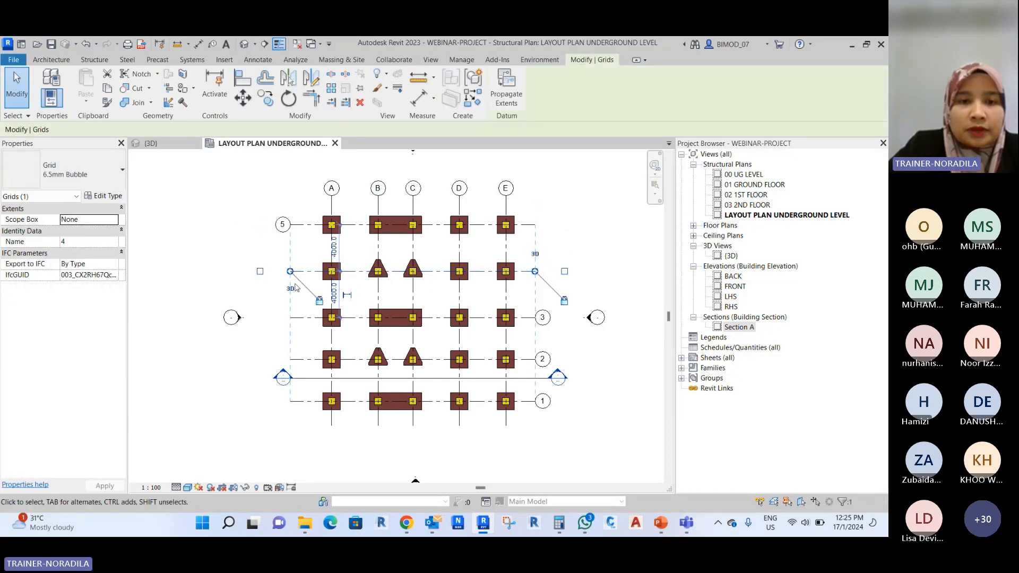
left_click(260, 271)
Move the bubbles of grids 3, 2 and 1 from the grid E side to the grid A side.
left_click(280, 321)
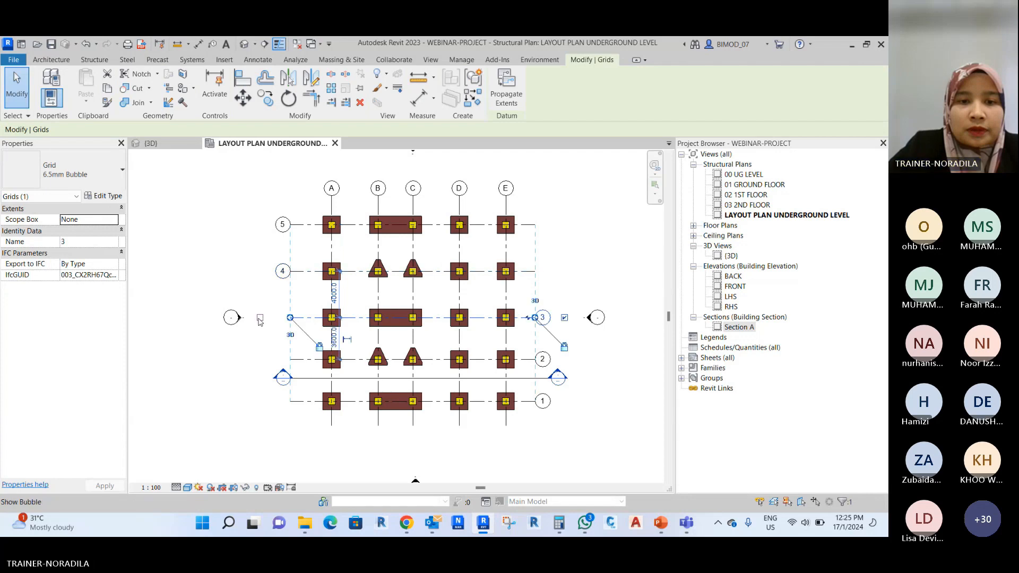
left_click(526, 360)
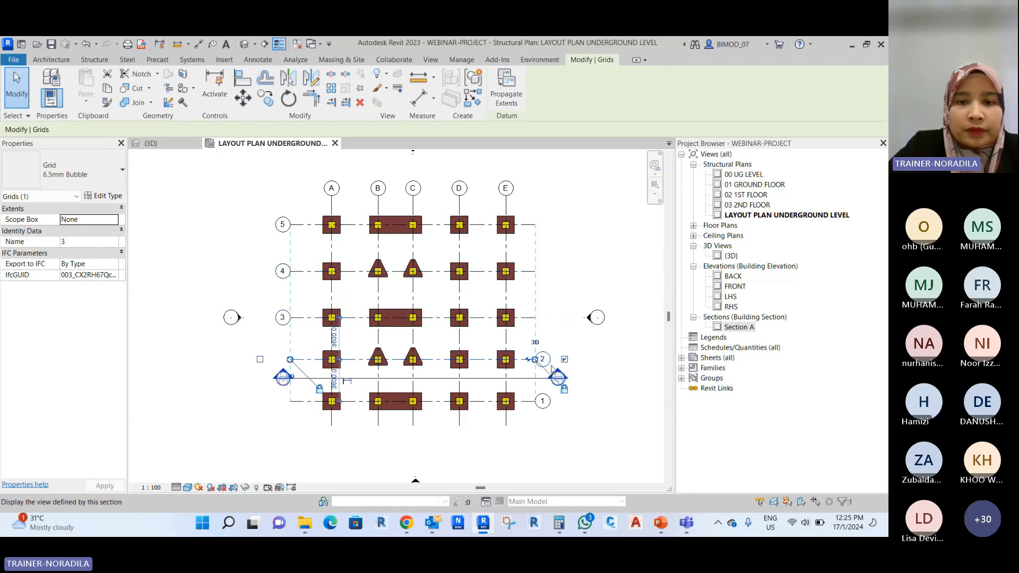
left_click(259, 359)
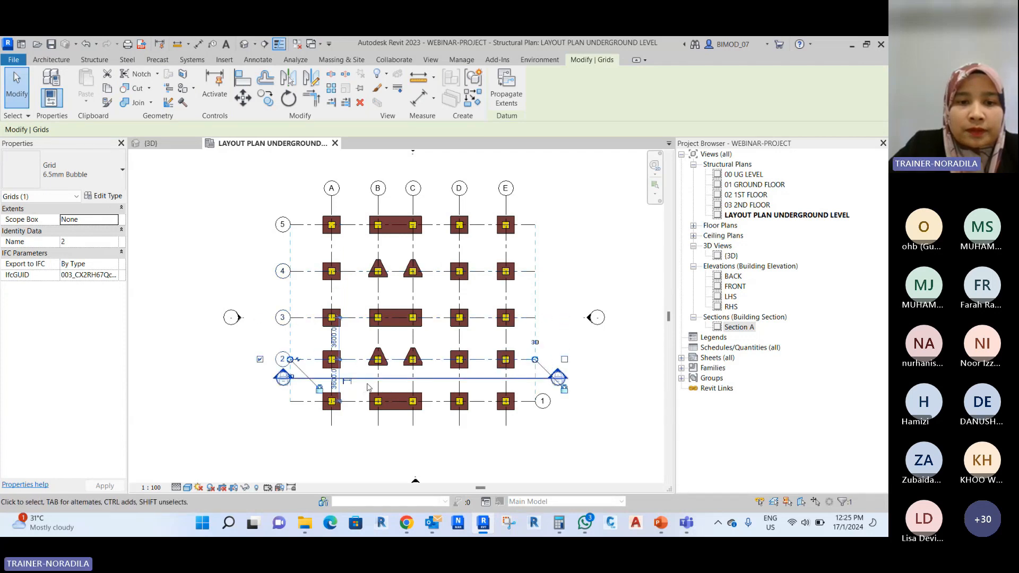
left_click(291, 401)
left_click(260, 401)
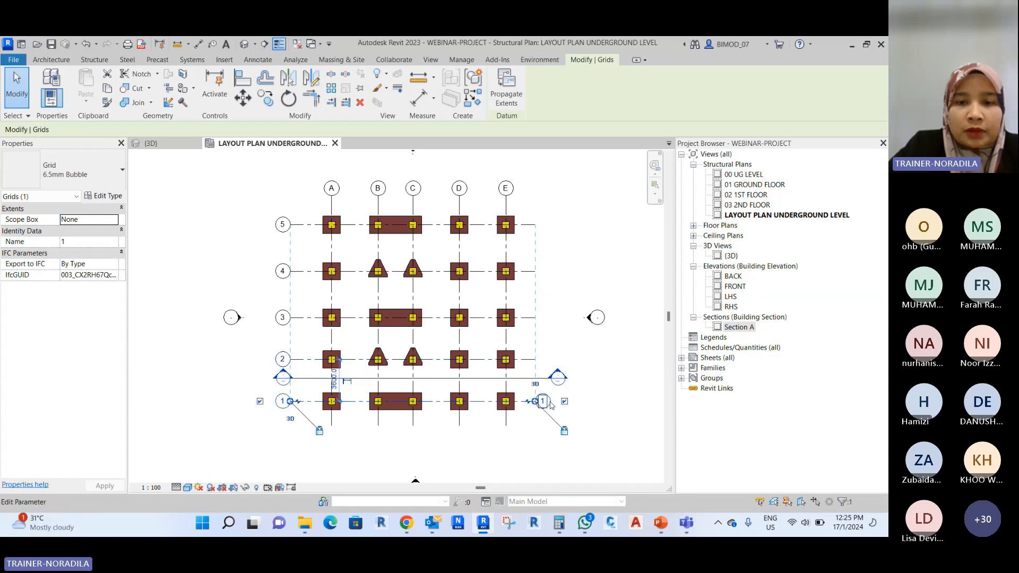
left_click(578, 287)
Examine the rearranged grid bubbles together with the section and elevation marks in the layout plan.
scroll(382, 295, "down", 1)
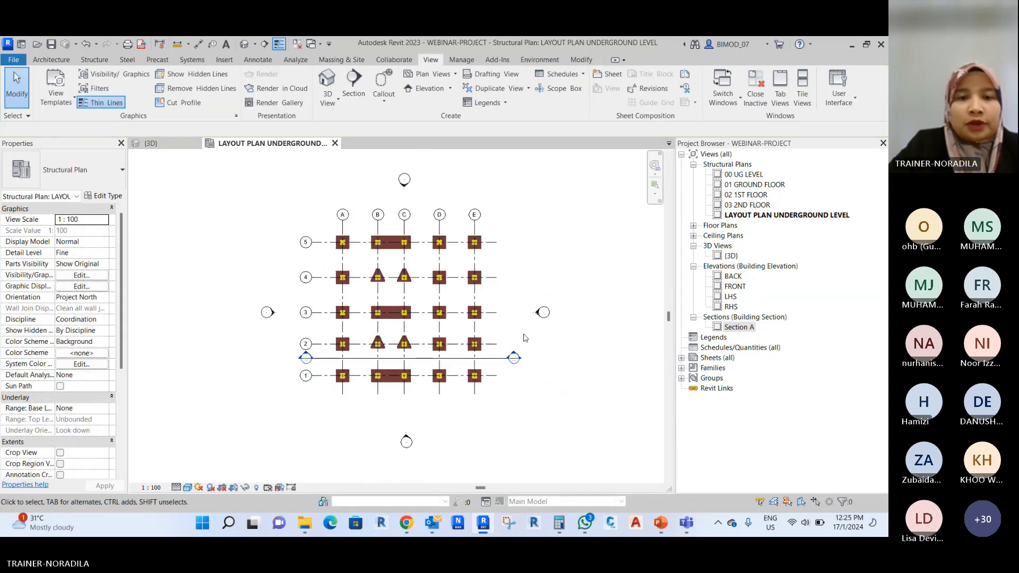
scroll(516, 333, "up", 1)
middle_click_drag(272, 296, 306, 308)
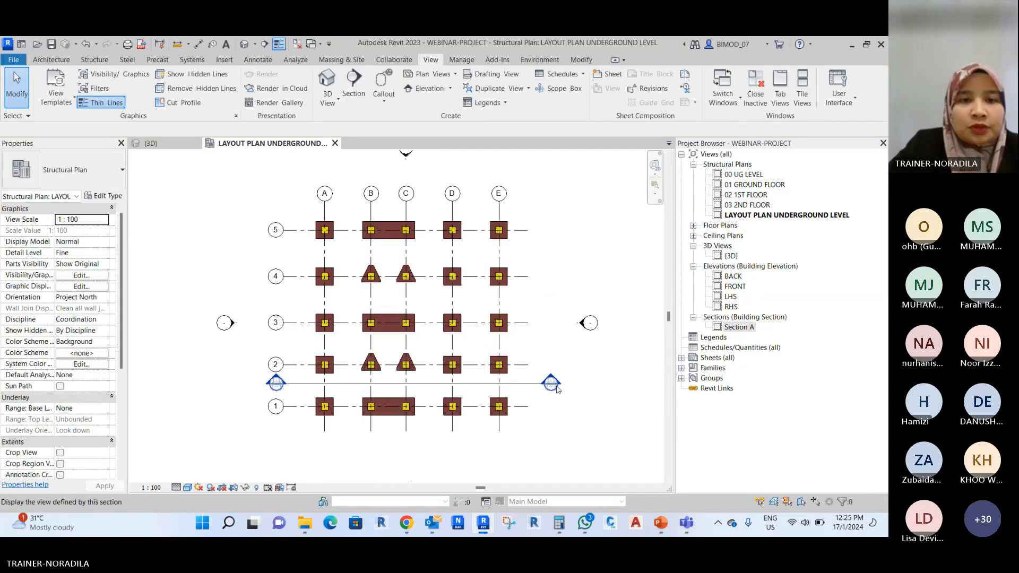
scroll(408, 323, "down", 1)
scroll(409, 324, "down", 1)
scroll(402, 236, "up", 2)
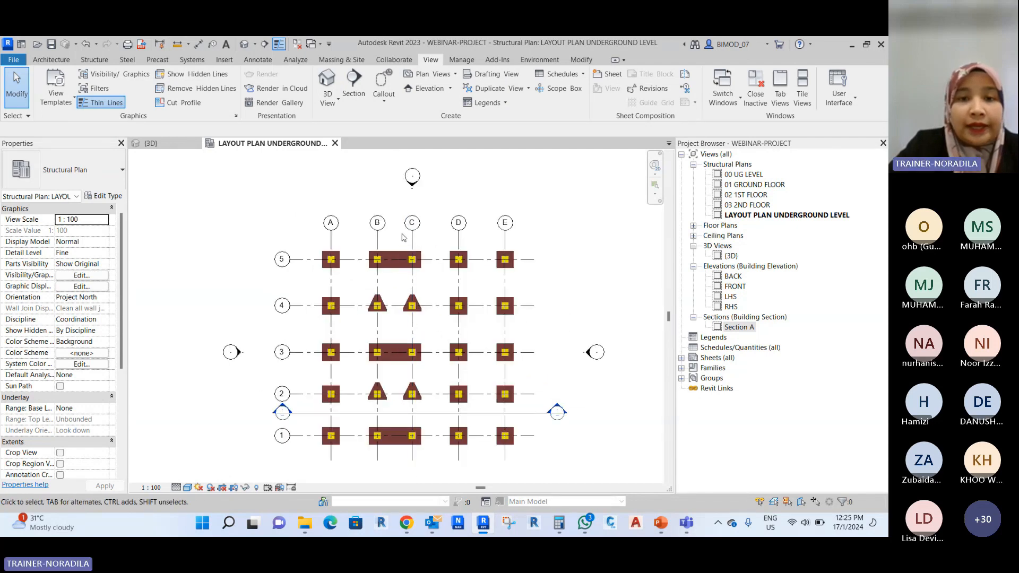
scroll(343, 227, "down", 1)
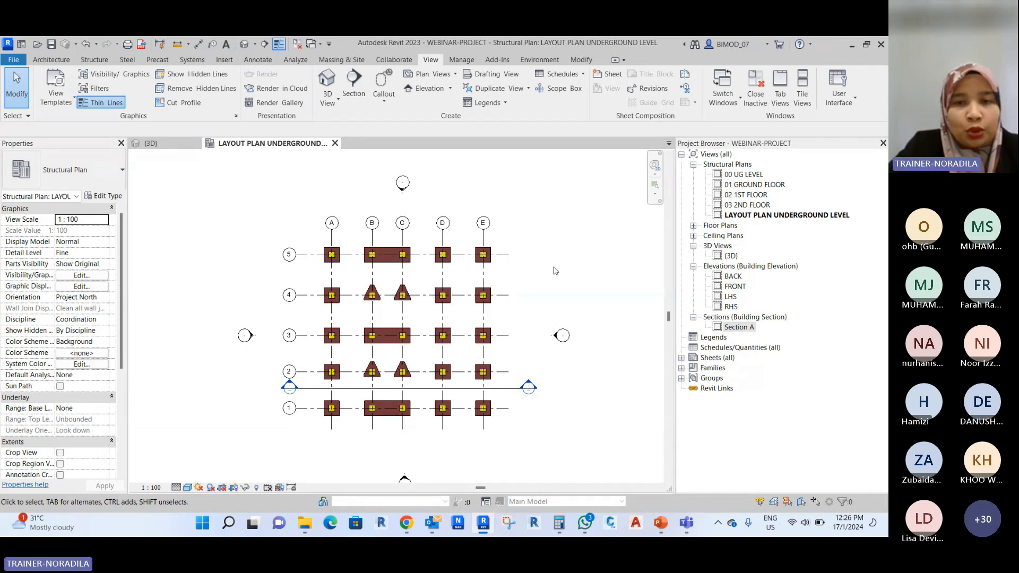
scroll(341, 239, "up", 1)
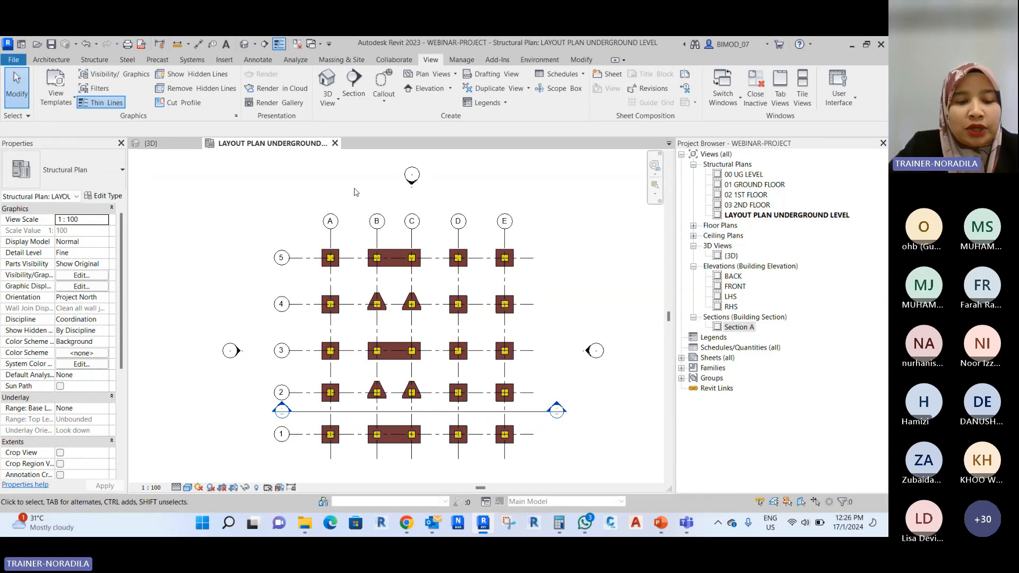
key("d")
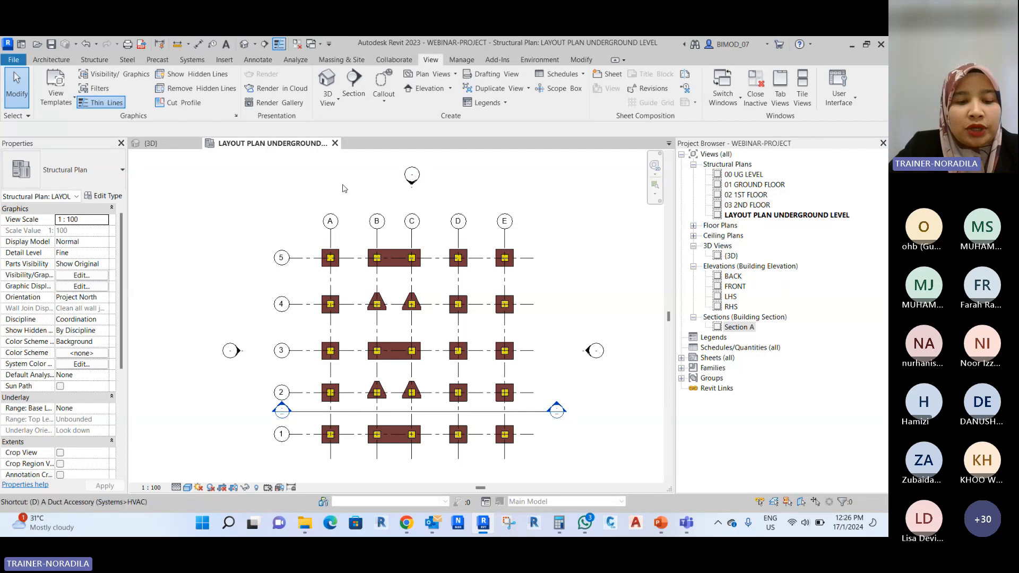
key("i")
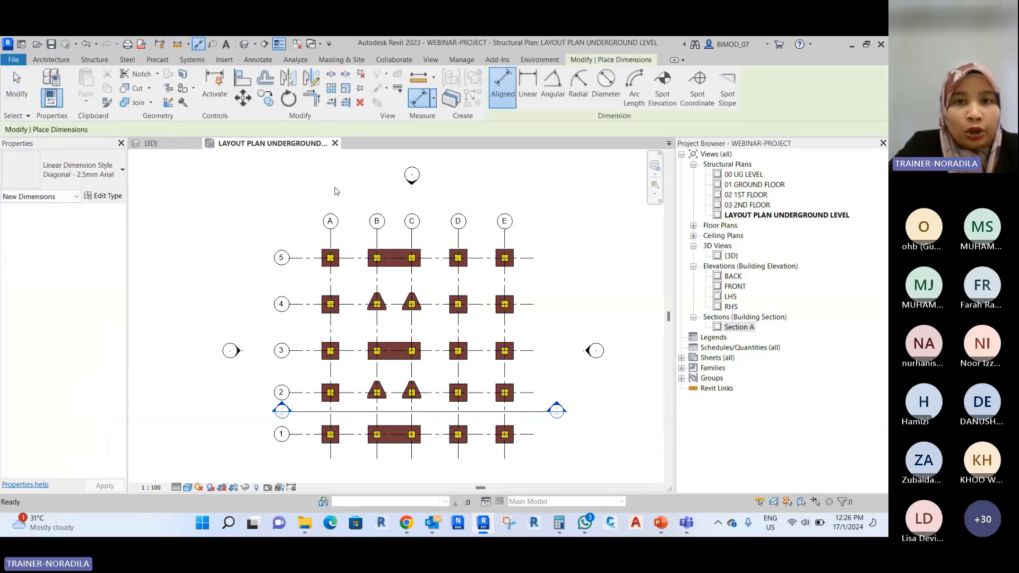
key("Escape")
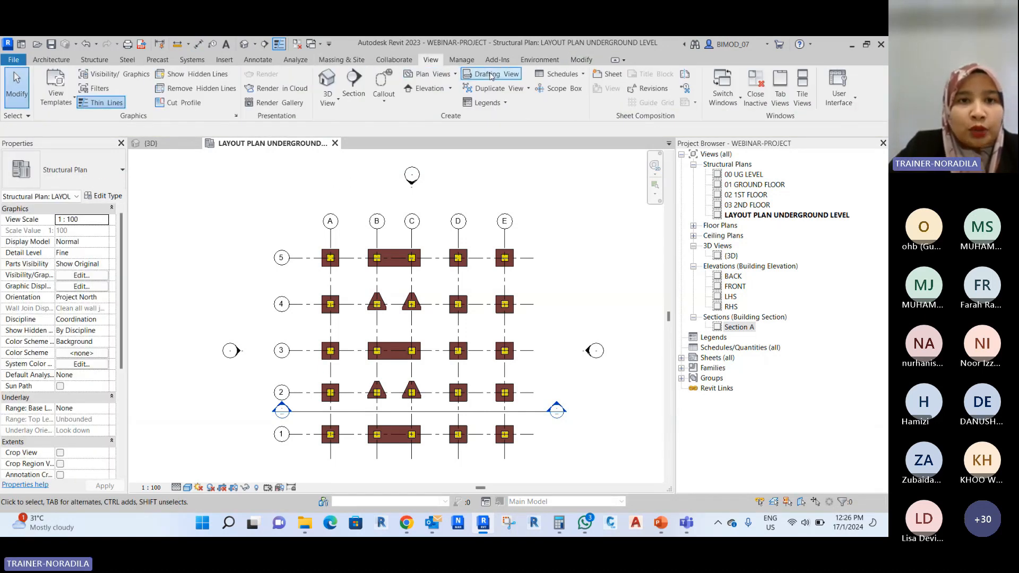
Place an aligned dimension string across grids A, B, C, D and E, between their bubbles and grid 5.
left_click(255, 60)
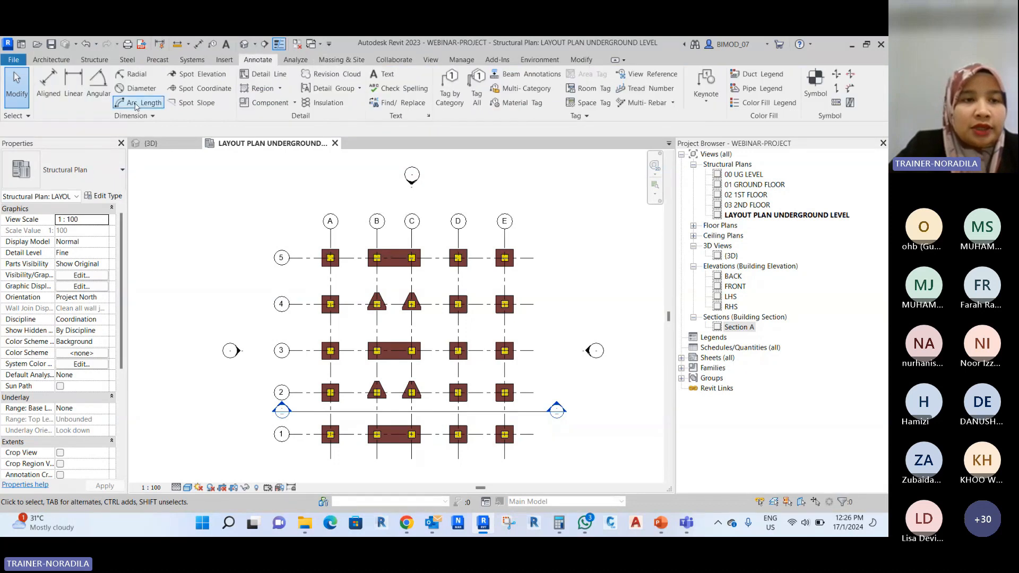
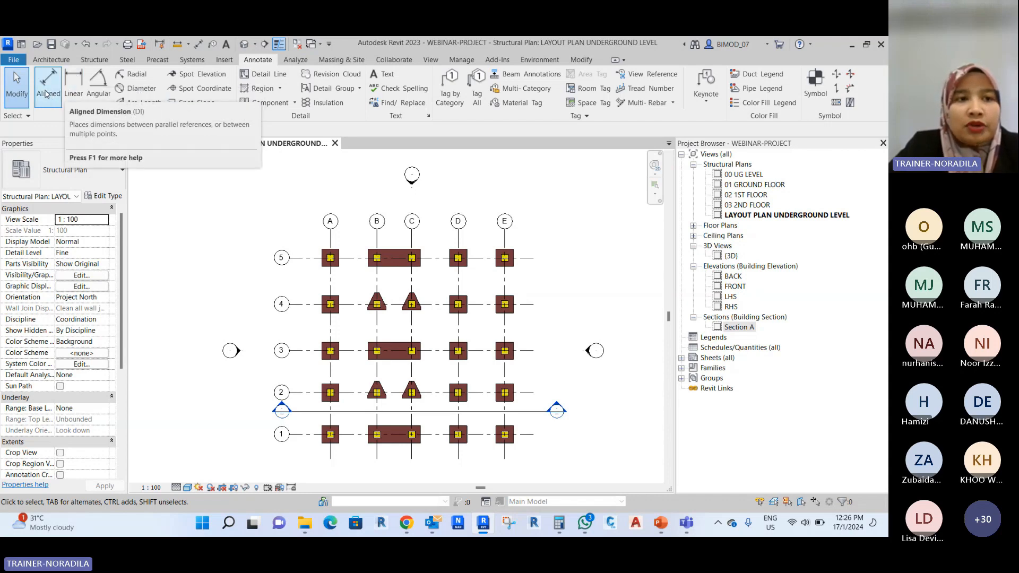
left_click(47, 95)
scroll(345, 241, "up", 2)
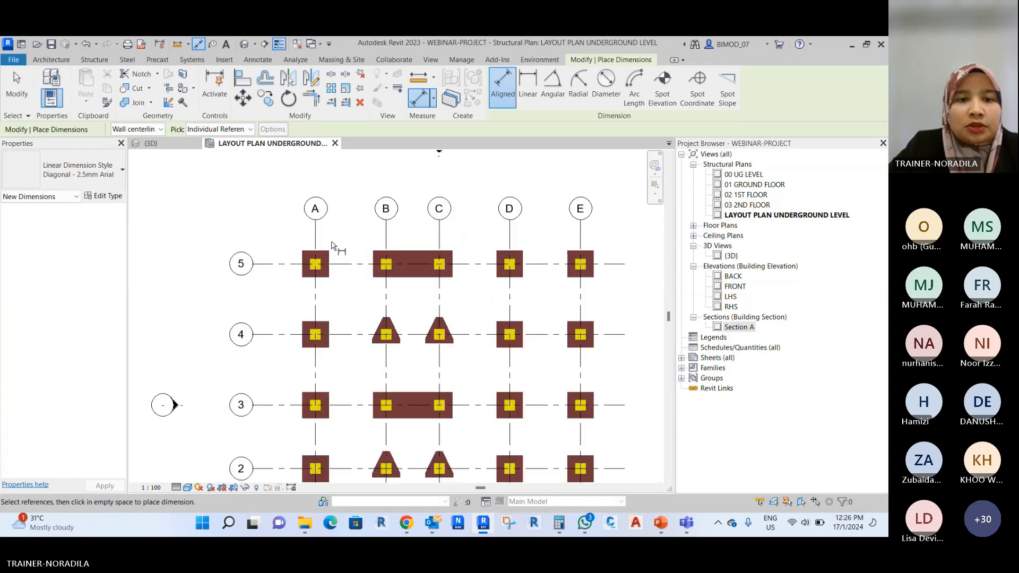
left_click(316, 234)
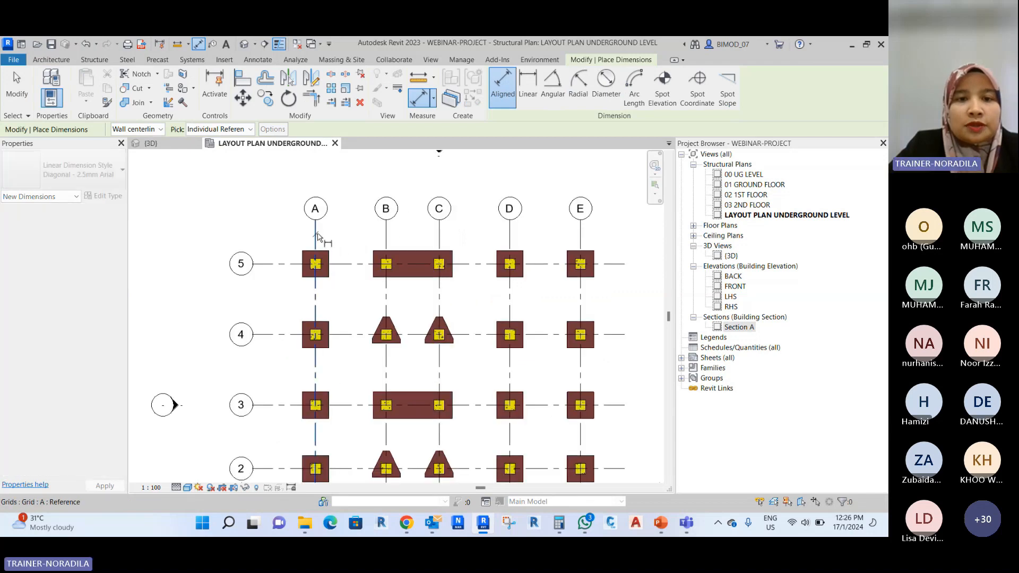
left_click(385, 234)
left_click(439, 235)
left_click(509, 235)
left_click(580, 230)
left_click(550, 230)
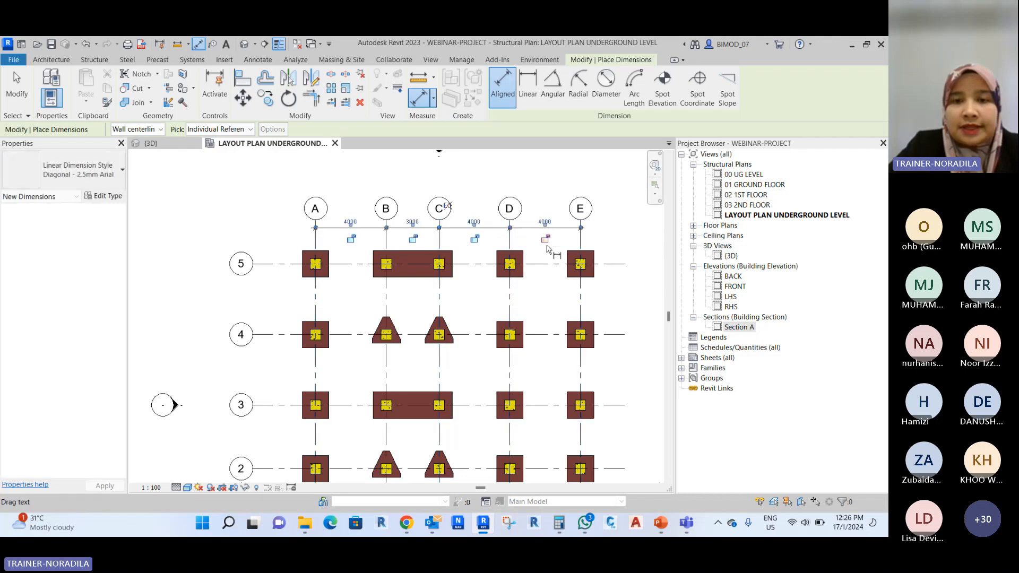
key("Escape")
key("Escape")
Move the A–E dimension string slightly away from the grid bubbles towards grid 5.
scroll(544, 245, "up", 2)
left_click(510, 223)
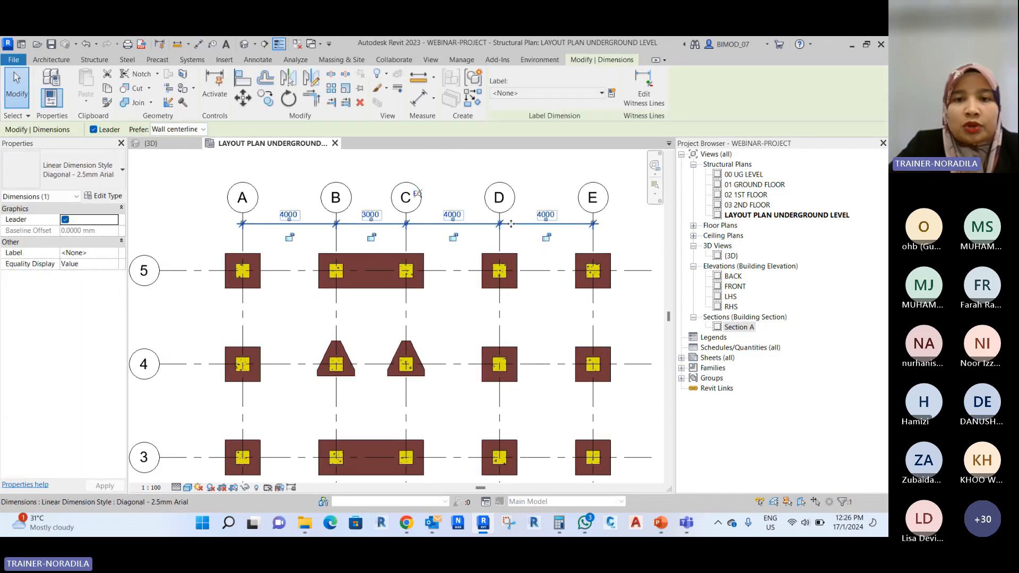
left_click_drag(511, 224, 513, 229)
scroll(326, 200, "down", 1)
key("Escape")
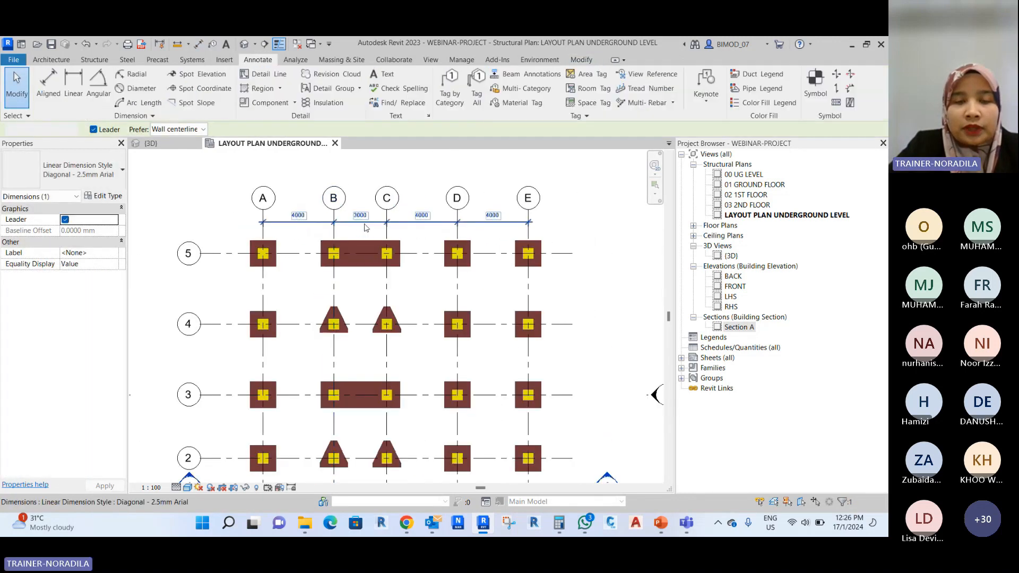
Remove the witness line at grid D from the A–E dimension string.
scroll(365, 228, "up", 2)
left_click(538, 224)
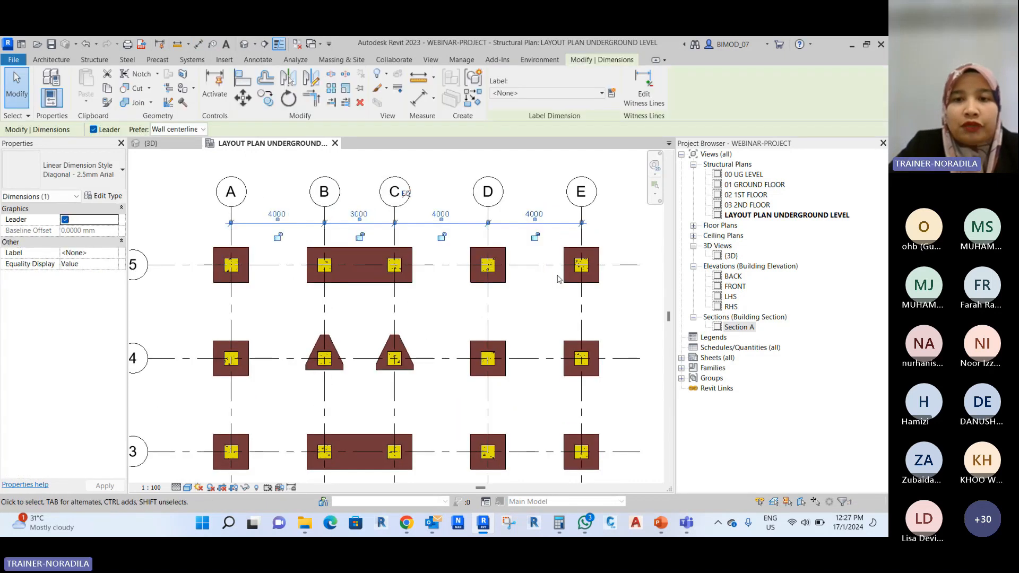
scroll(472, 207, "down", 1)
scroll(522, 229, "up", 2)
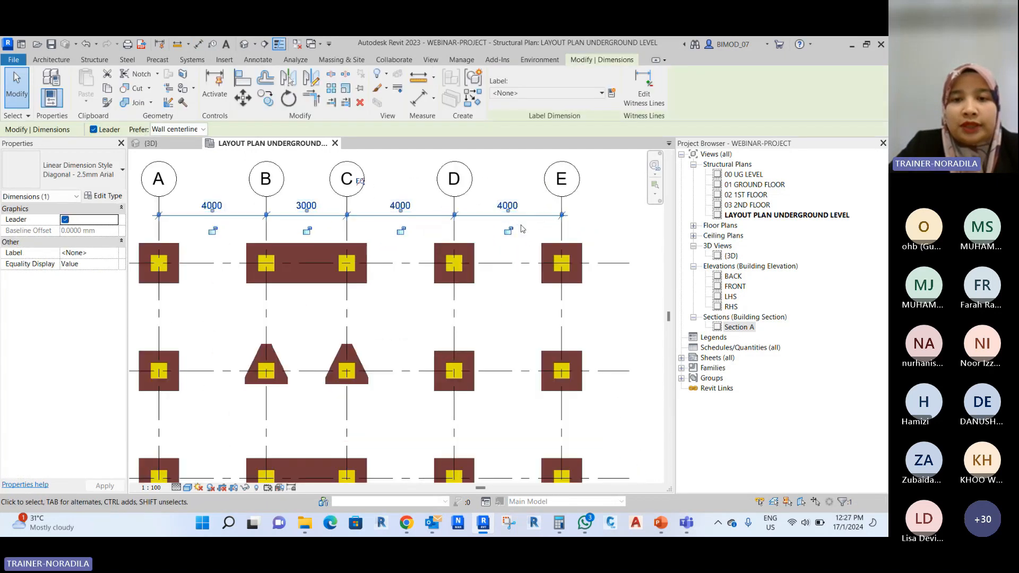
scroll(561, 231, "down", 1)
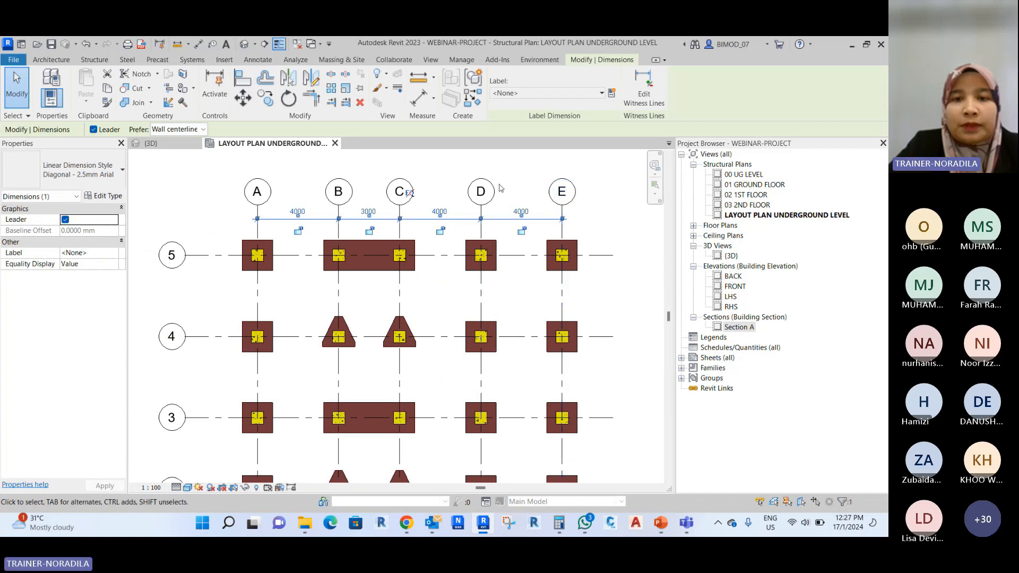
scroll(500, 188, "up", 1)
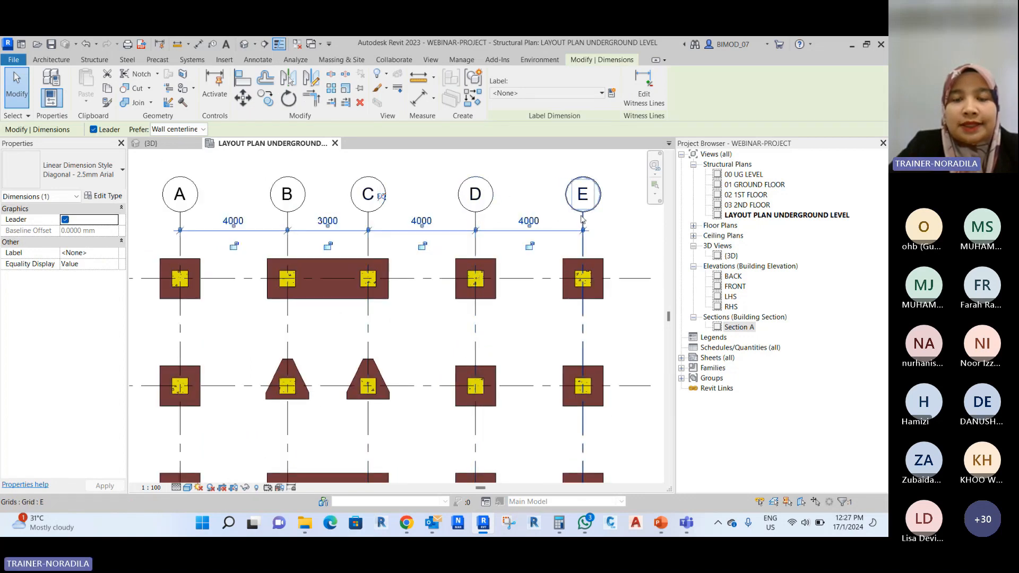
scroll(531, 230, "down", 1)
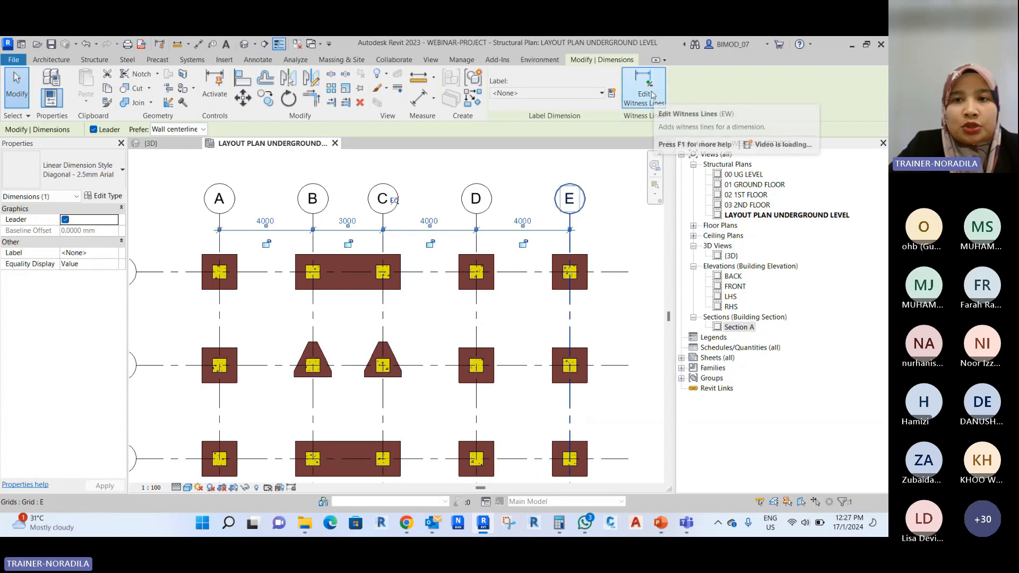
left_click(653, 94)
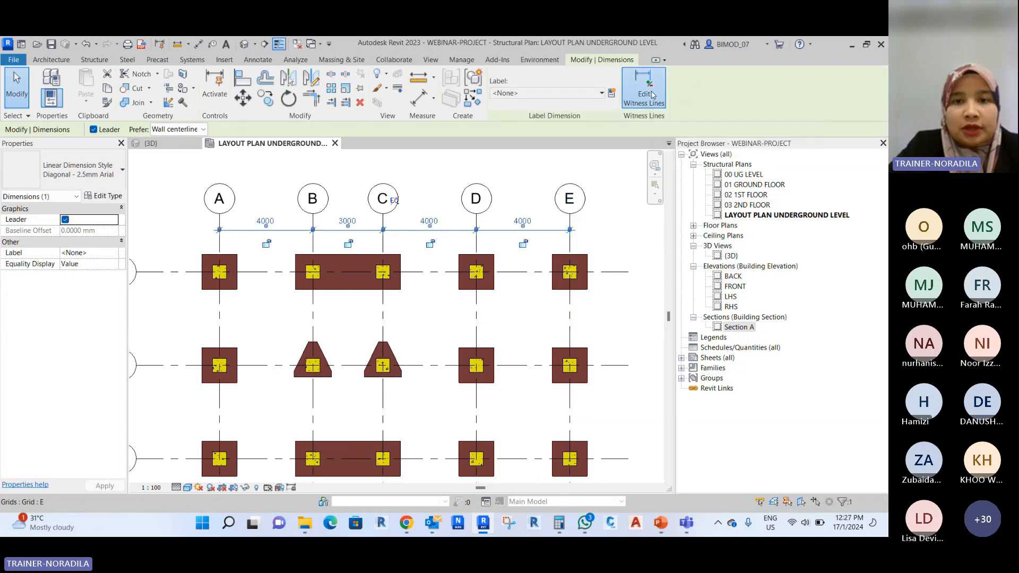
left_click(478, 229)
left_click(537, 196)
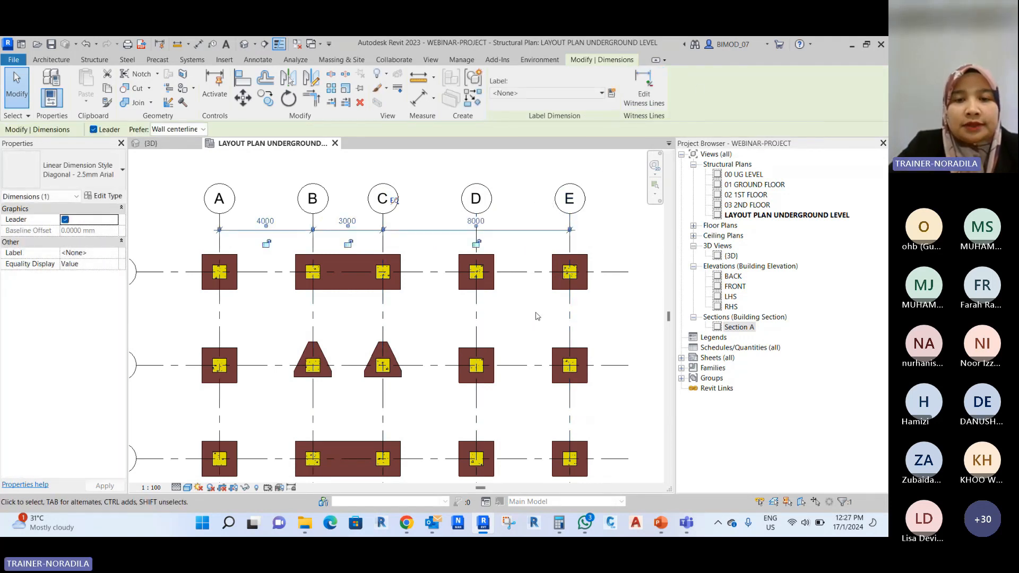
scroll(479, 164, "down", 3)
left_click(479, 164)
Place a separate aligned dimension string across grids C, D and E, just below the A–E string.
scroll(435, 216, "up", 3)
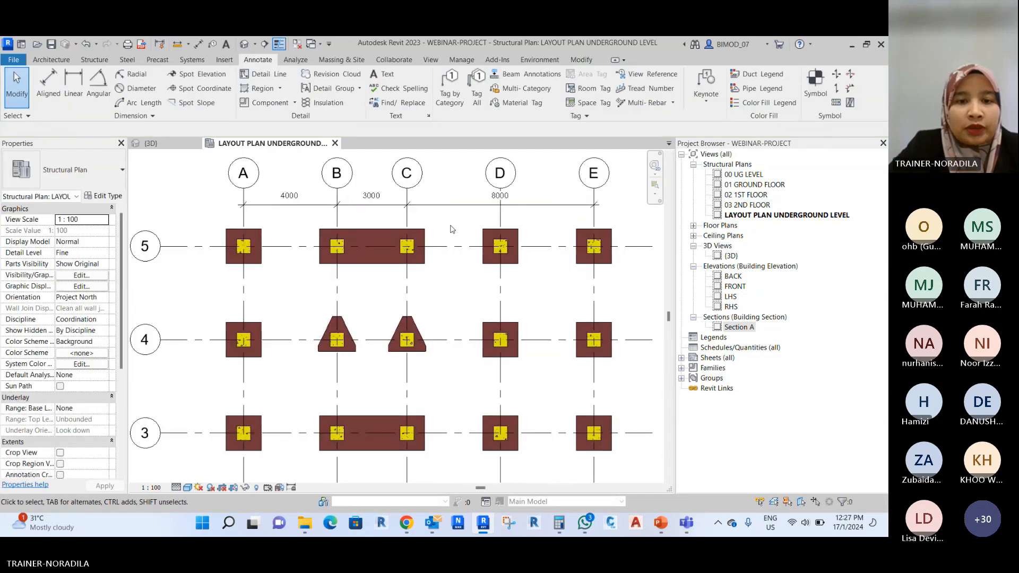
key("d")
key("i")
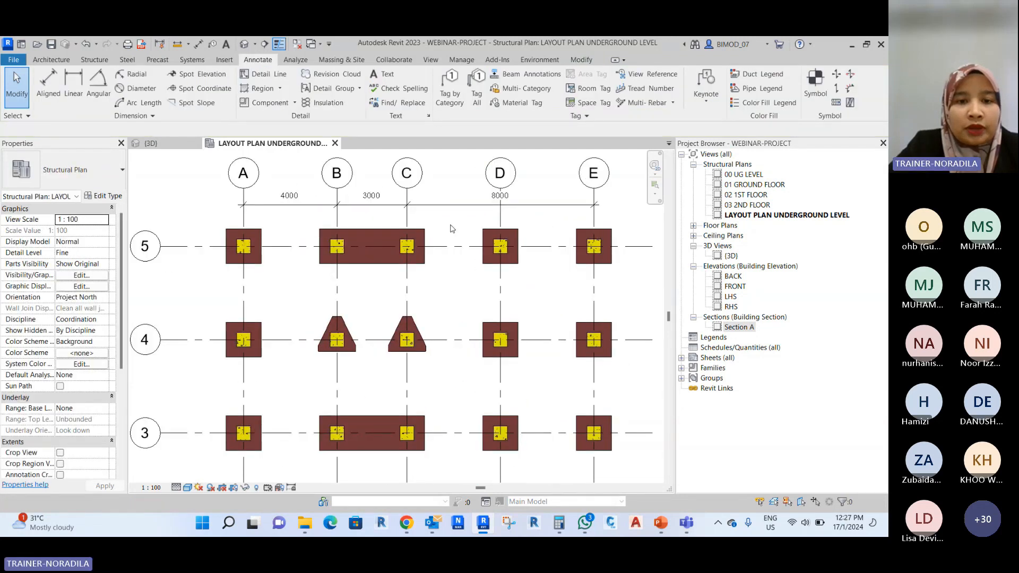
key("d")
key("i")
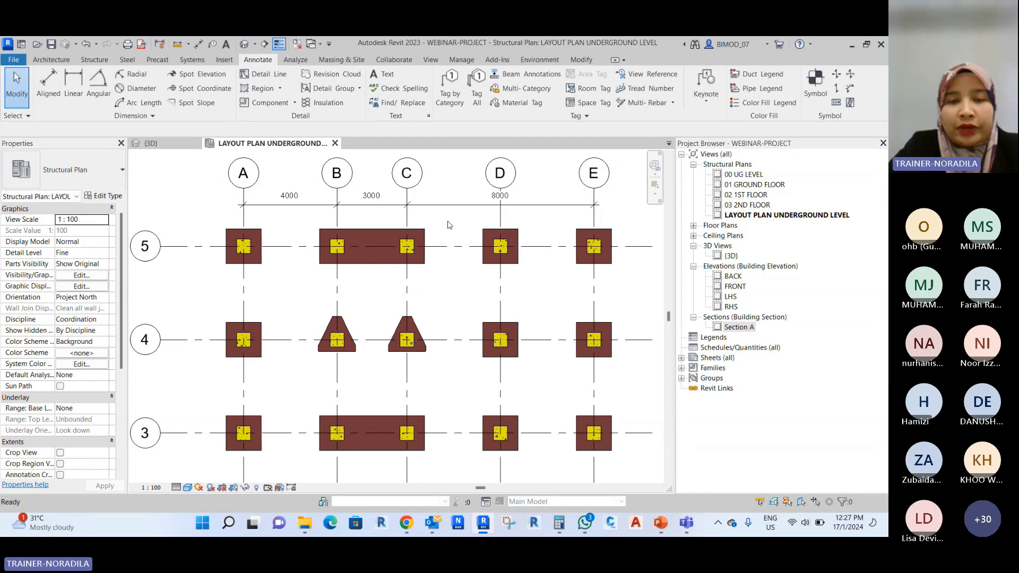
left_click(501, 214)
left_click(594, 216)
left_click(557, 227)
key("Escape")
key("Escape")
scroll(387, 217, "down", 2)
scroll(387, 217, "up", 2)
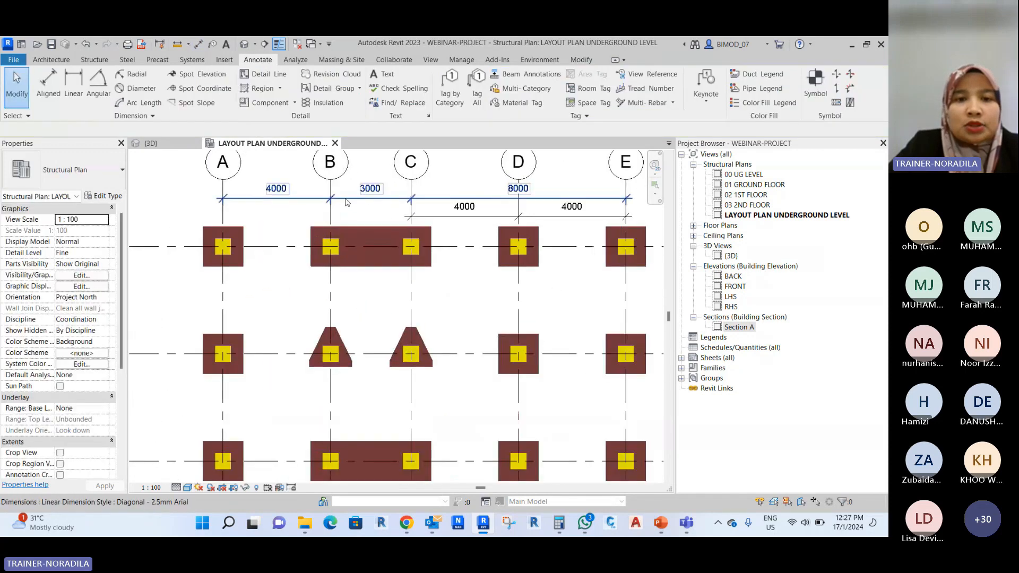
scroll(457, 215, "down", 2)
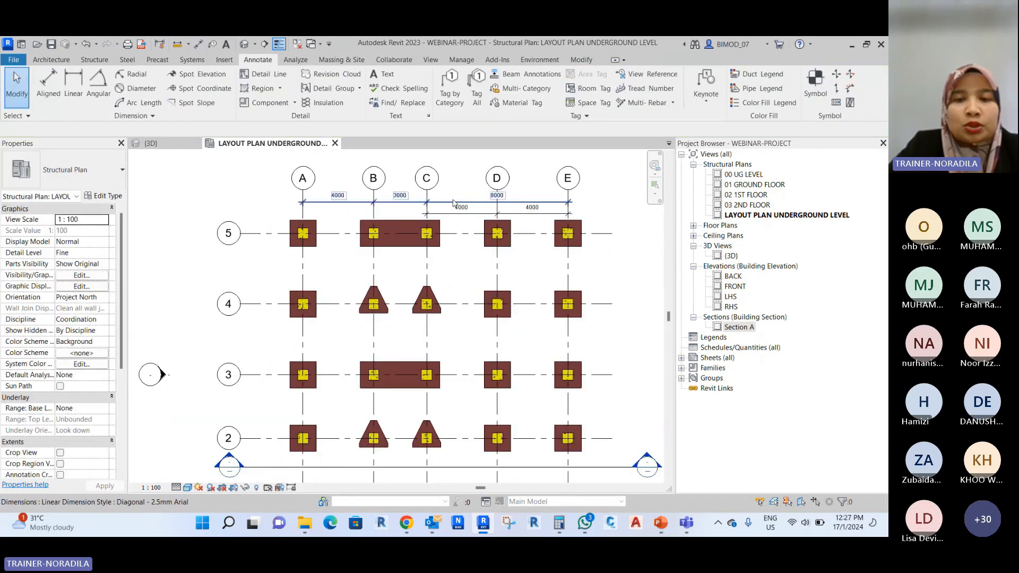
scroll(460, 214, "up", 2)
scroll(487, 227, "down", 1)
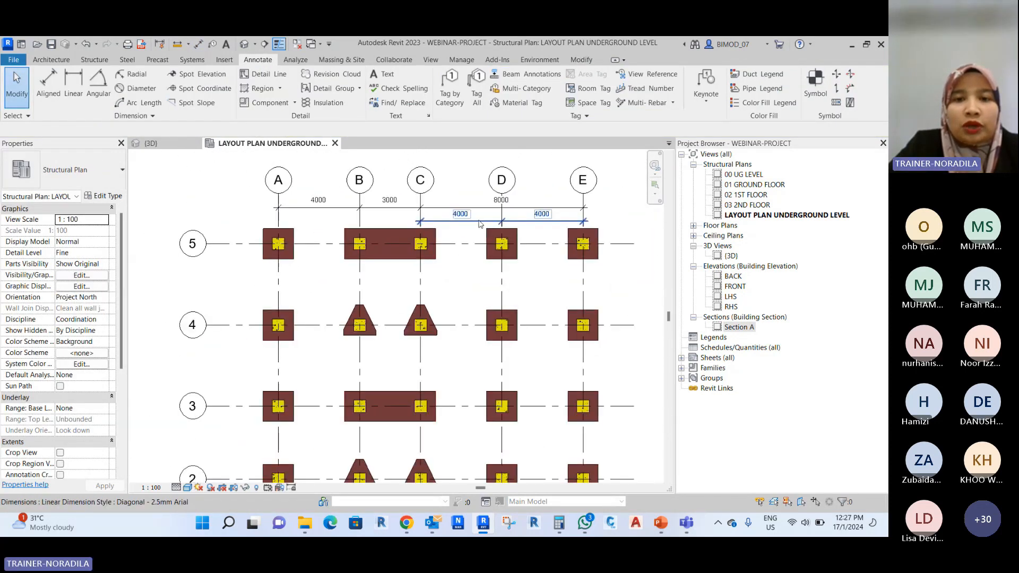
left_click(487, 225)
scroll(489, 223, "up", 2)
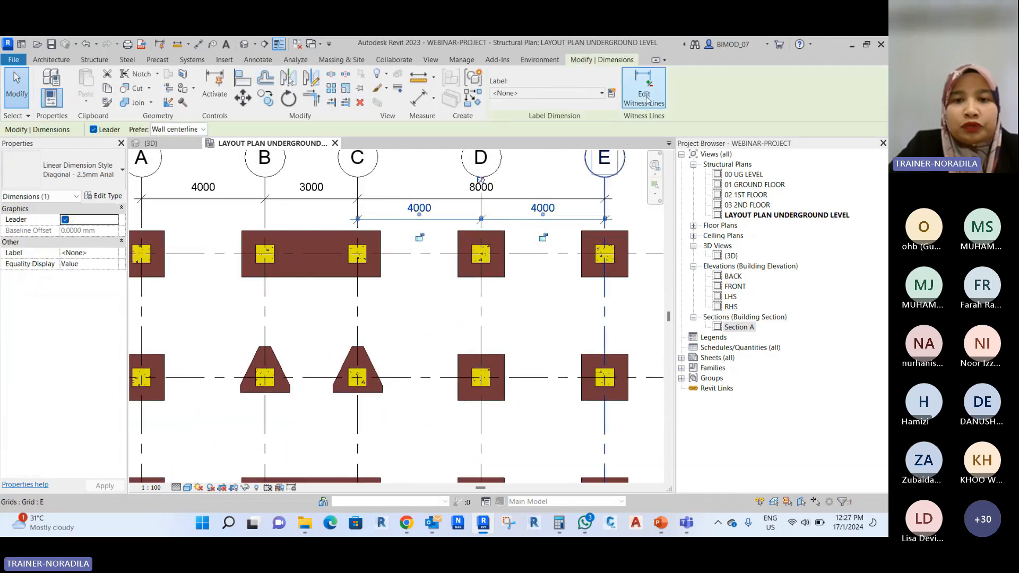
key("Escape")
left_click(502, 220)
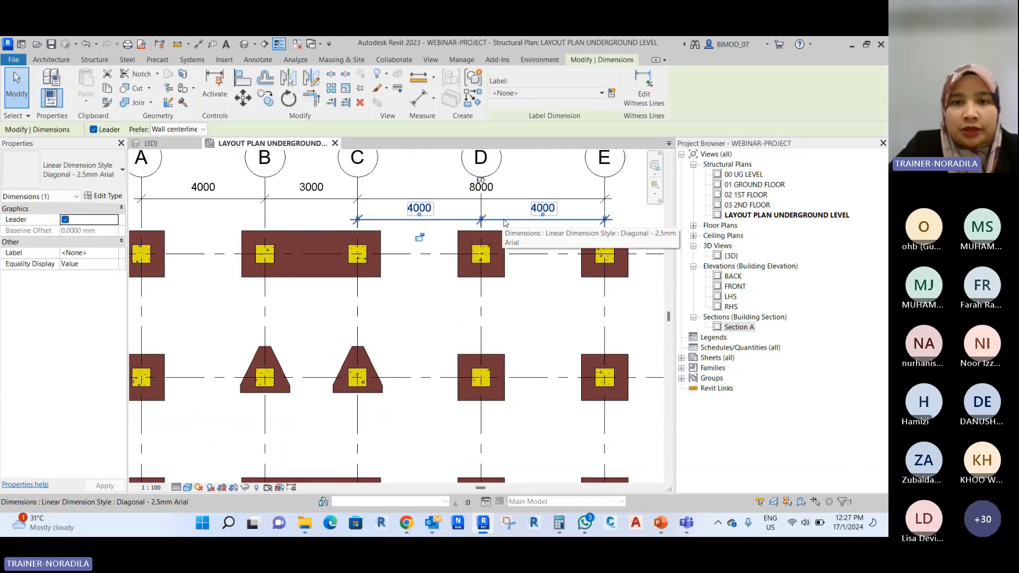
key("Escape")
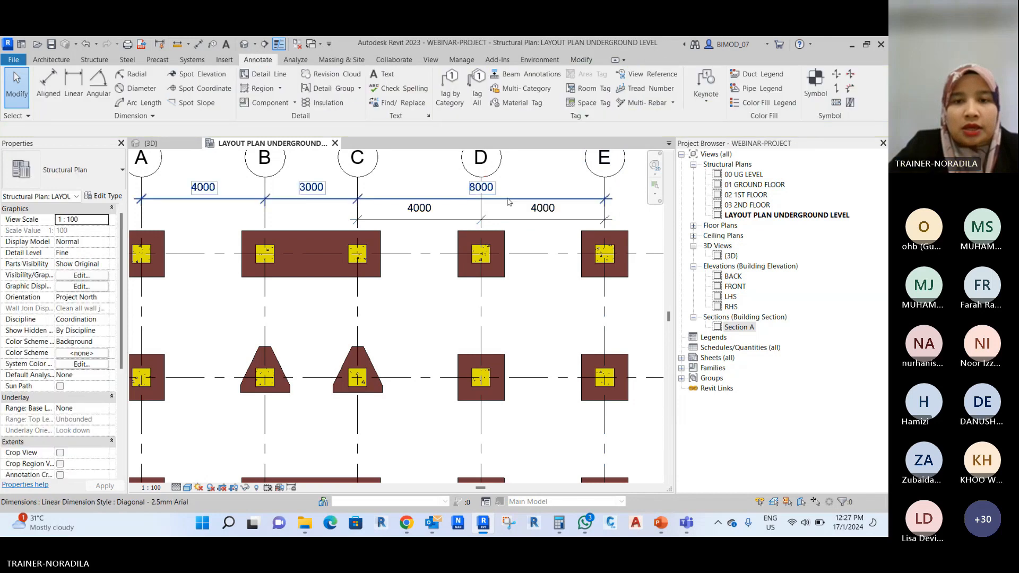
Add a witness line at grid D back to the A–E dimension string and delete the separate C–E string.
left_click(507, 198)
key("Escape")
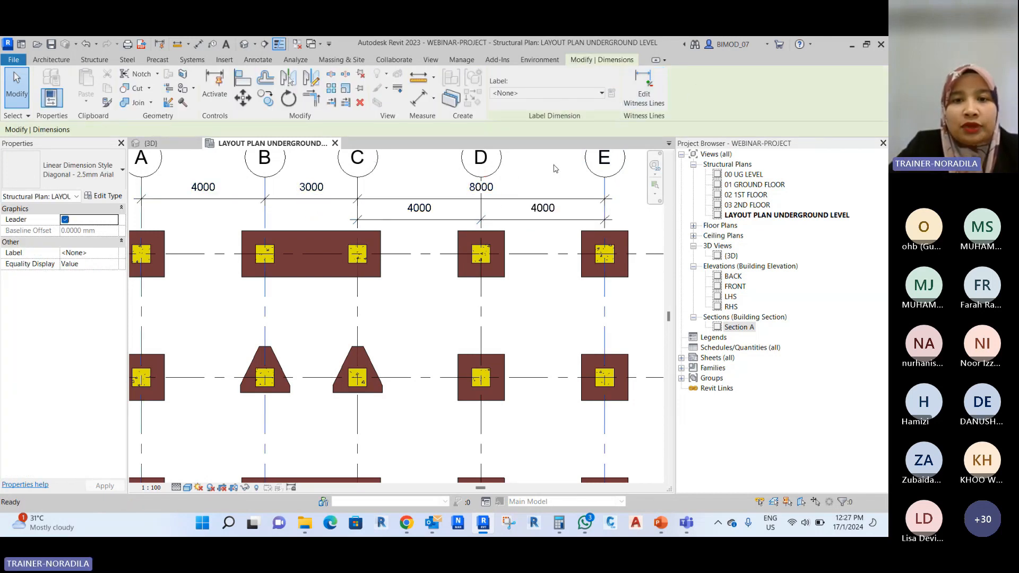
left_click(484, 197)
left_click(546, 281)
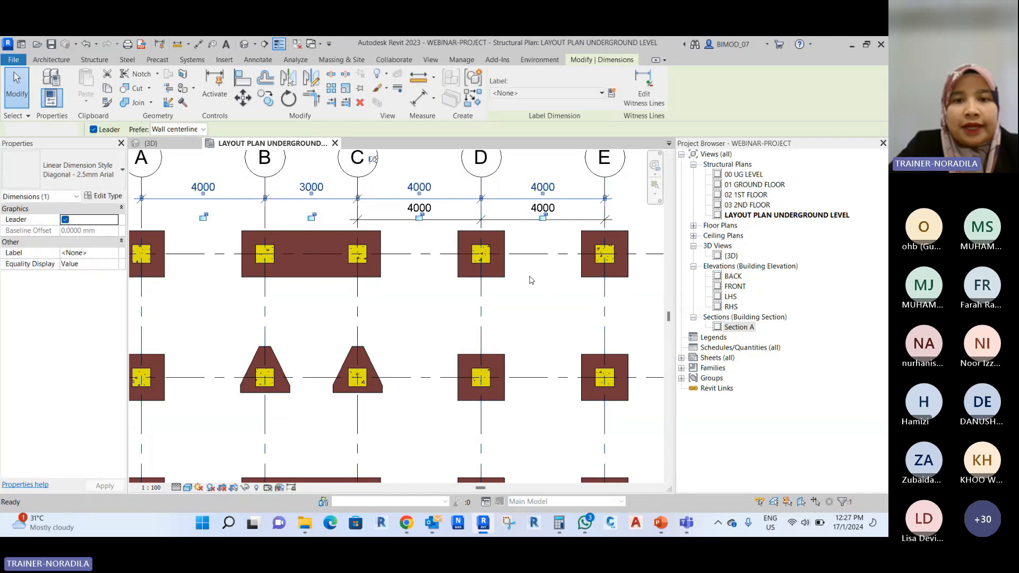
key("Escape")
left_click(438, 219)
key("Delete")
Place an aligned dimension string across grids 5, 4, 3, 2 and 1, between their bubbles and grid A.
scroll(473, 202, "down", 2)
scroll(453, 219, "down", 1)
middle_click_drag(457, 216, 534, 202)
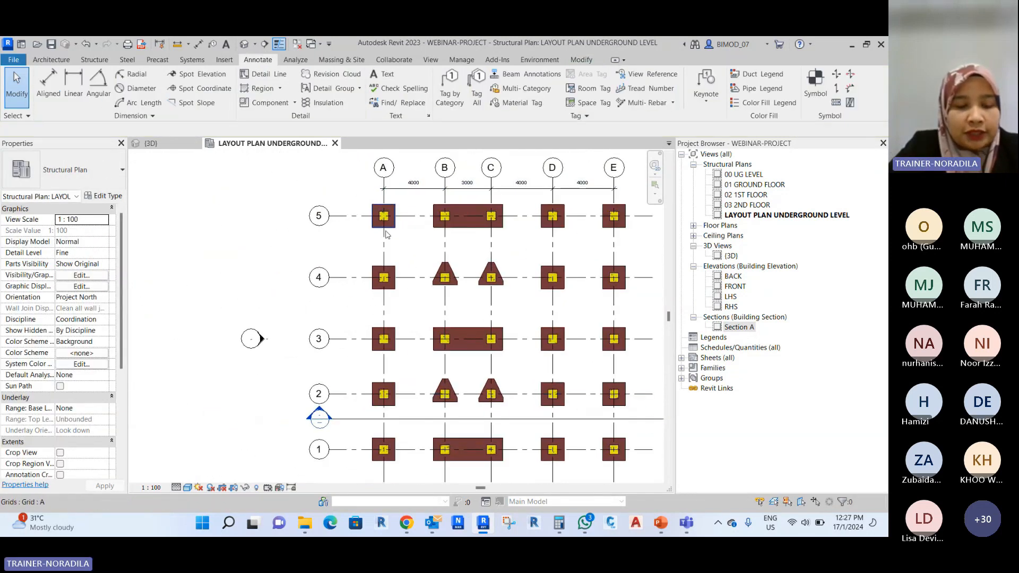
key("d")
key("i")
left_click(364, 215)
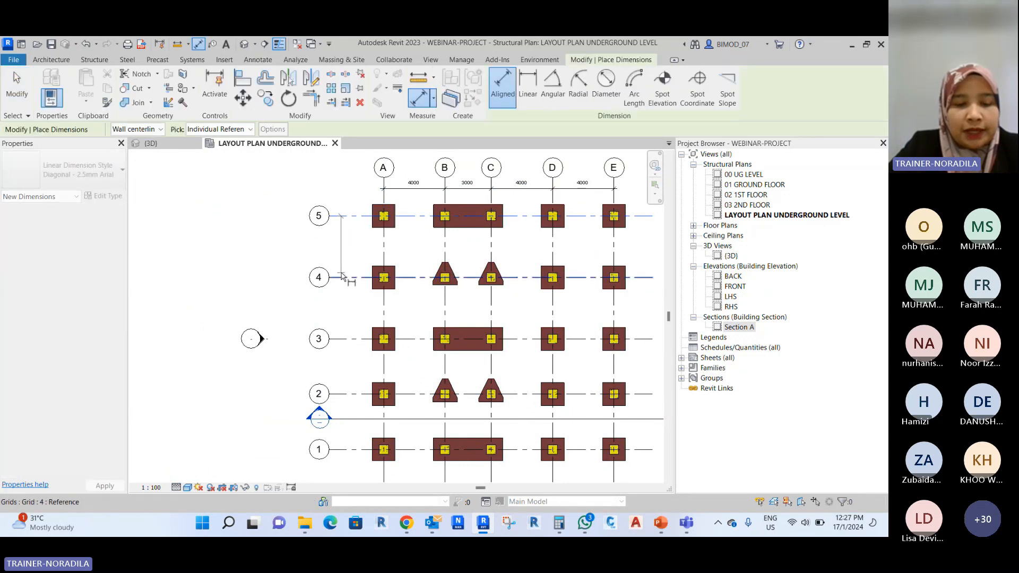
left_click(343, 277)
left_click(346, 338)
left_click(351, 393)
left_click(353, 449)
left_click(351, 470)
key("Escape")
Open the type properties of the dimension string between grids 5 and 1 and review the available linear dimension types.
middle_click_drag(363, 429, 373, 340)
scroll(373, 342, "up", 2)
scroll(373, 342, "down", 3)
scroll(398, 257, "up", 4)
middle_click_drag(397, 258, 397, 184)
left_click(311, 304)
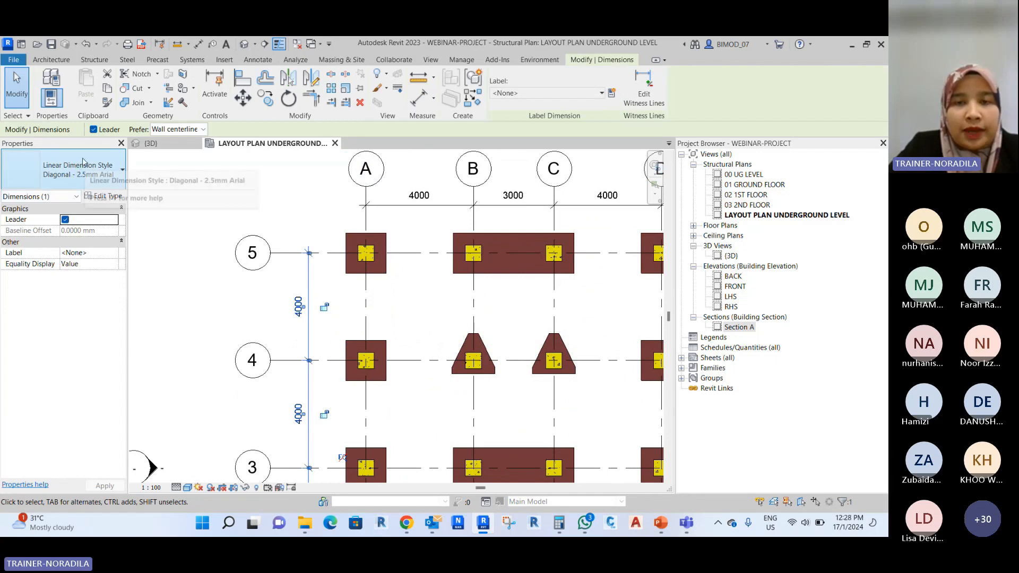
scroll(207, 215, "down", 1)
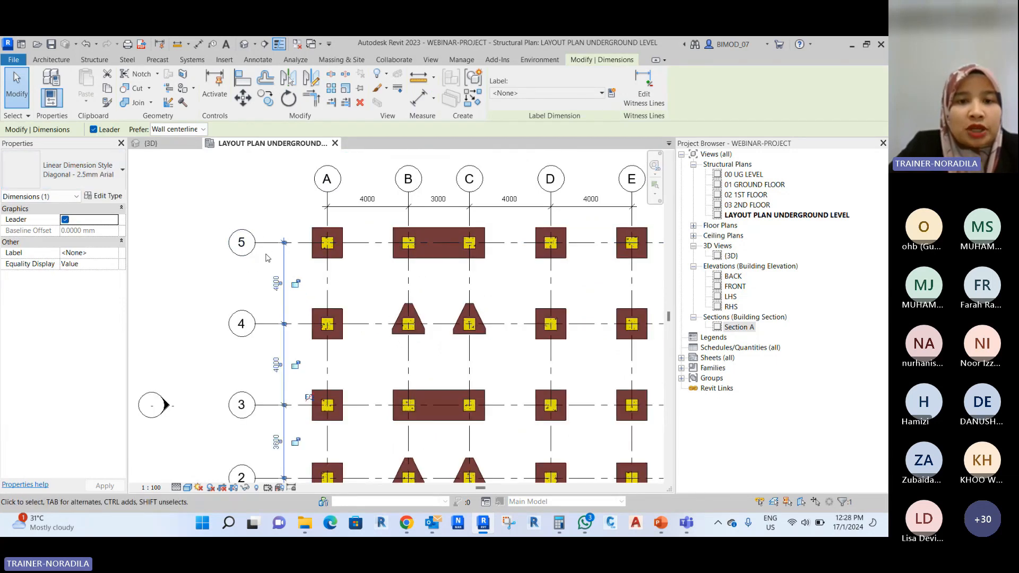
scroll(274, 239, "up", 1)
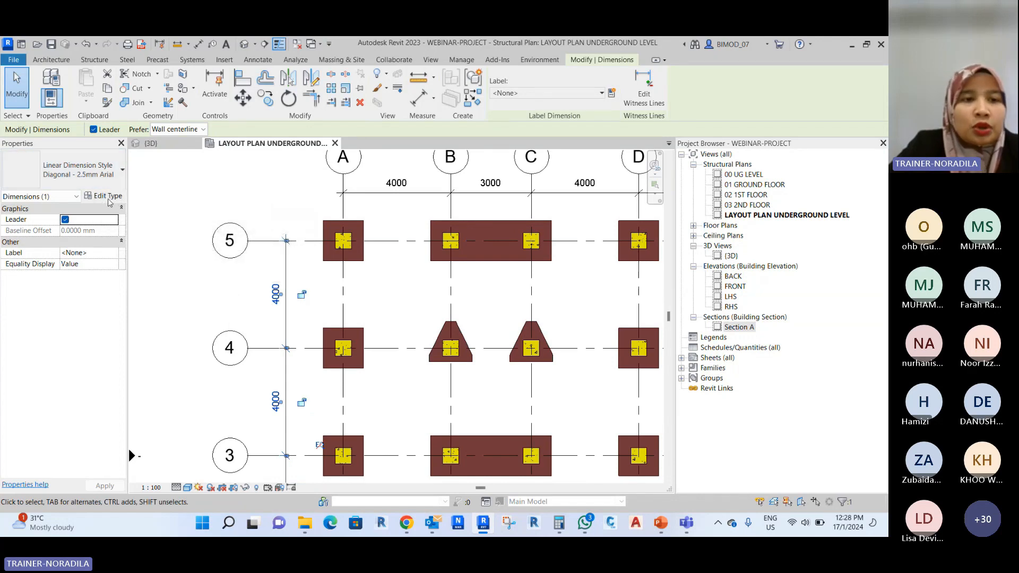
left_click(104, 196)
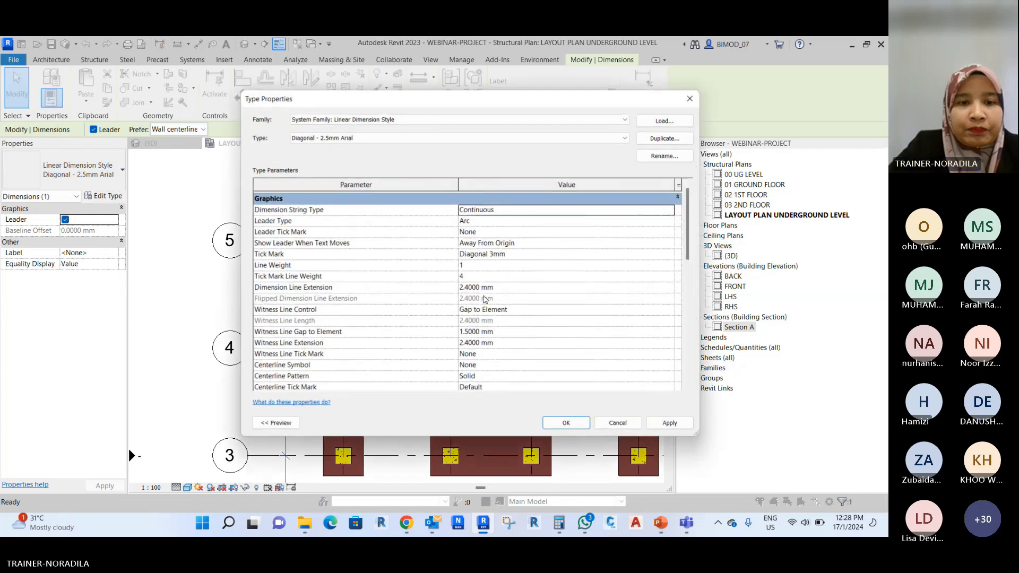
left_click(370, 140)
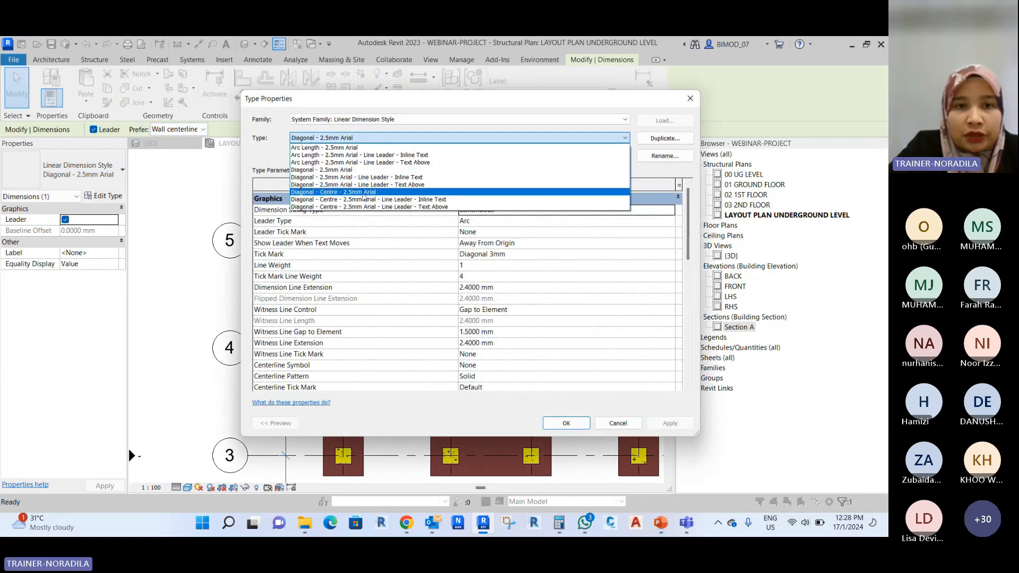
left_click(394, 138)
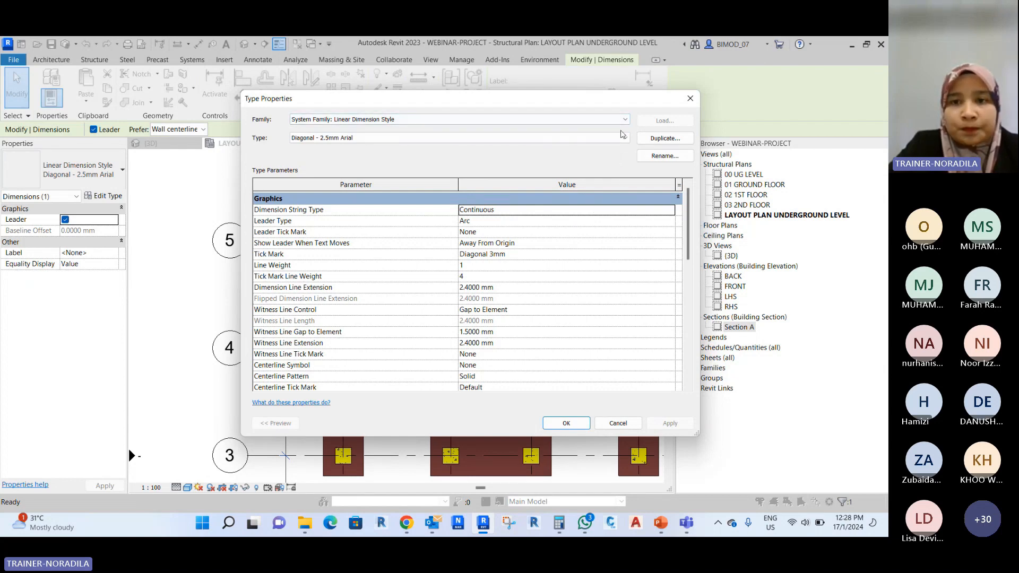
Duplicate the Diagonal - 2.5mm Arial linear dimension type under the name Diagonal - 3.0mm Arial.
left_click(648, 138)
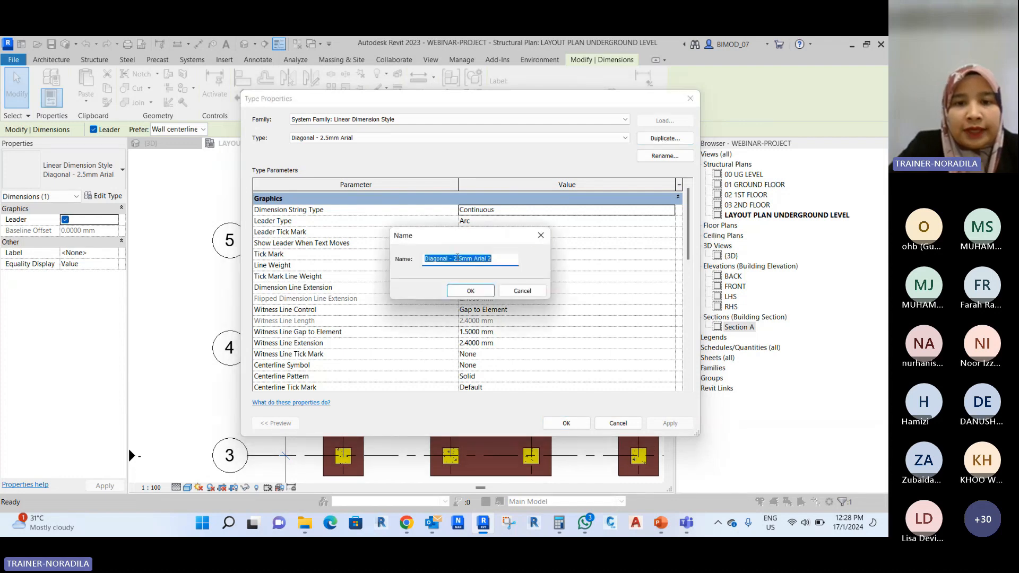
left_click(463, 259)
key("BackSpace")
left_click(455, 259)
key("BackSpace")
type("3.0")
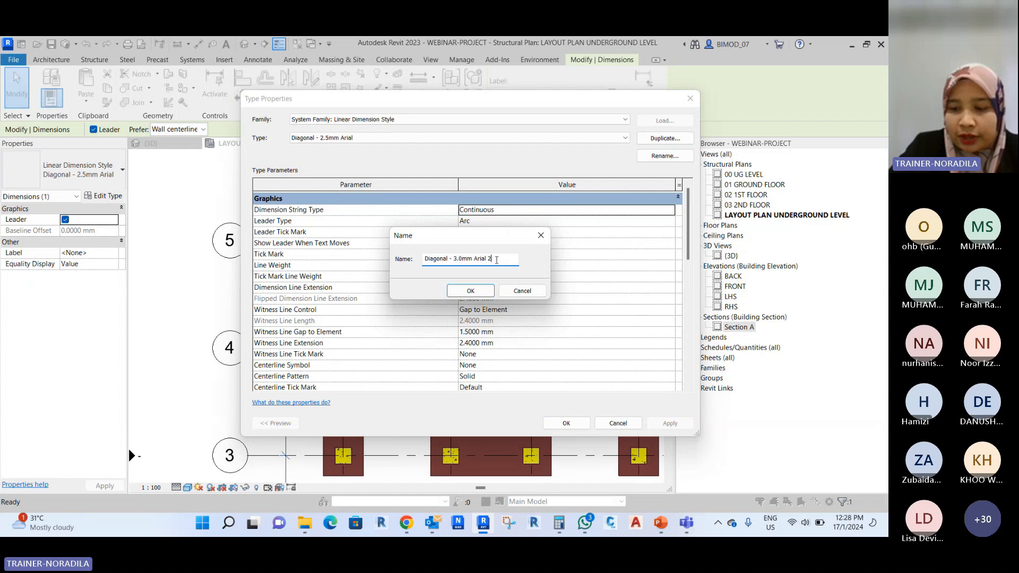
left_click(465, 291)
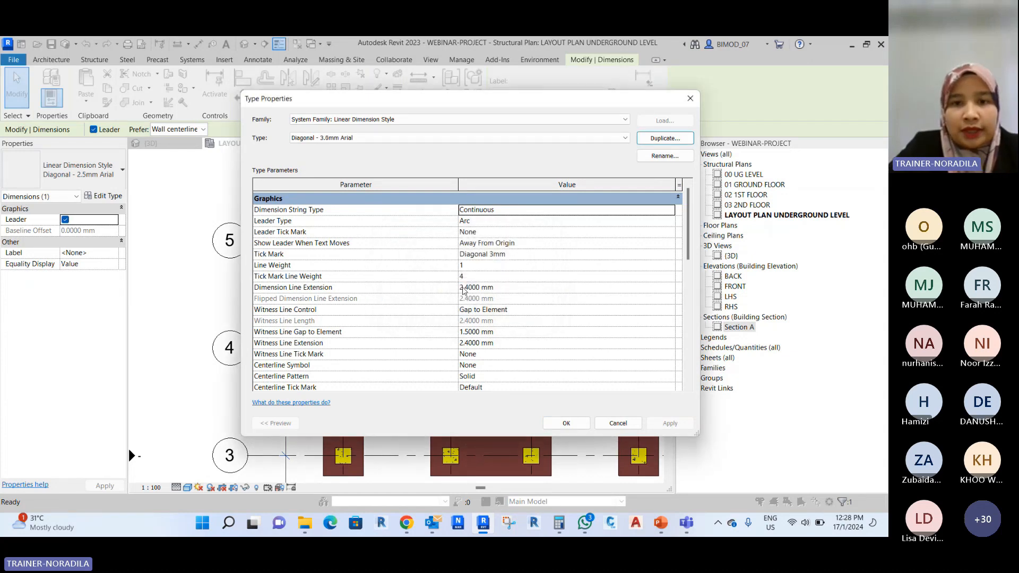
Set the new dimension type's text size to 3.0 mm and apply the type settings.
scroll(340, 321, "down", 6)
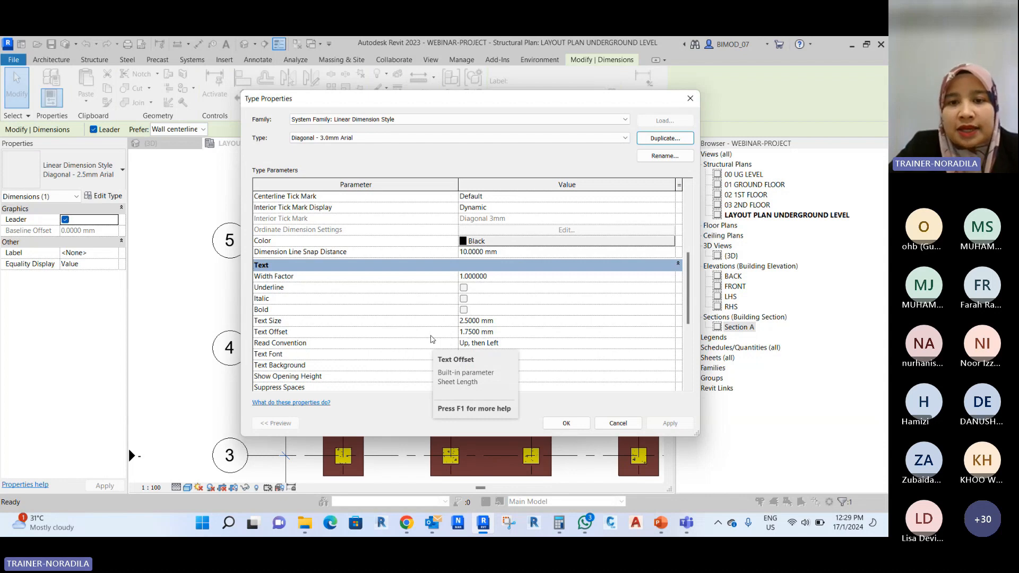
left_click(470, 321)
type("3.0")
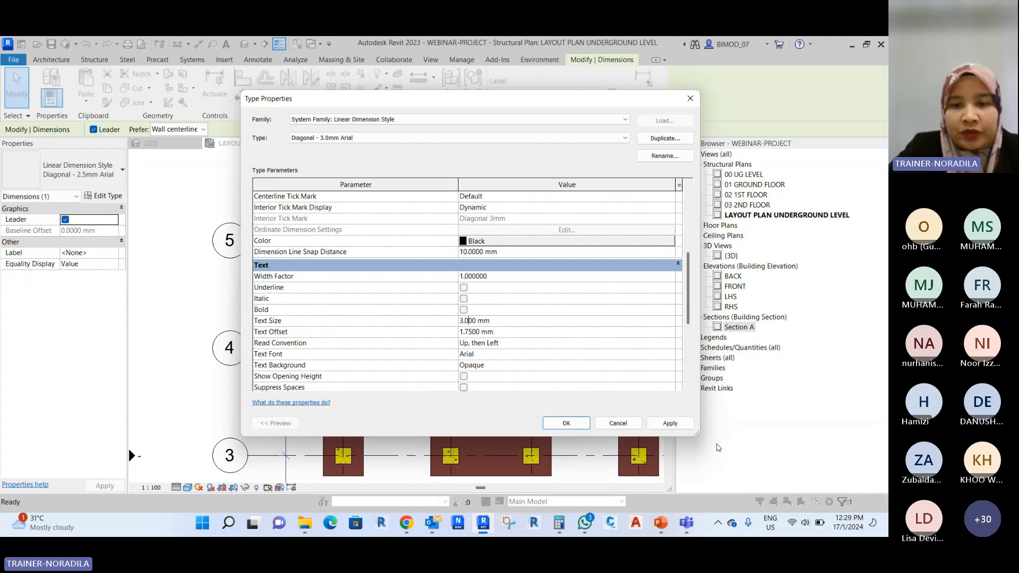
scroll(565, 425, "down", 3)
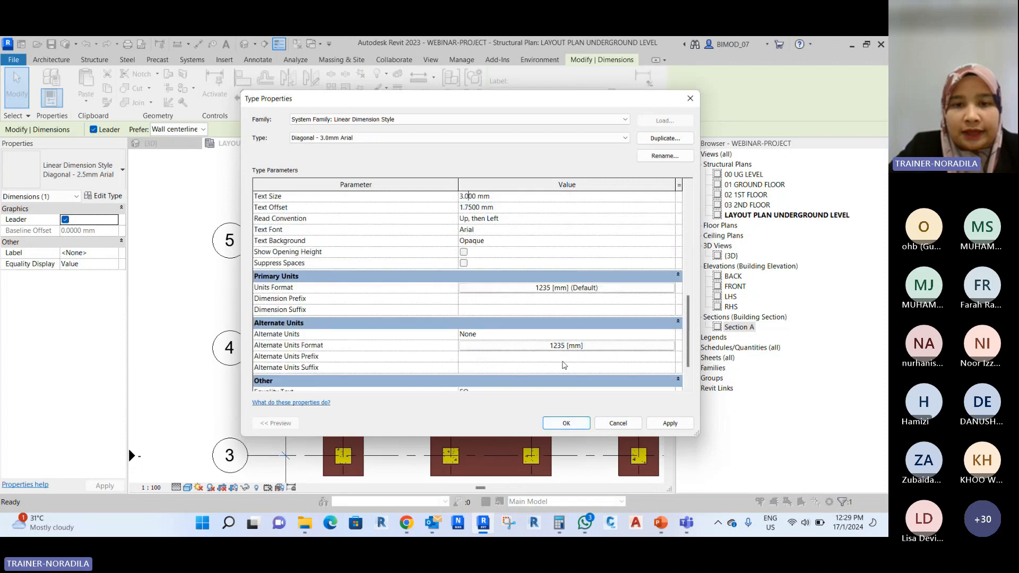
scroll(563, 427, "up", 1)
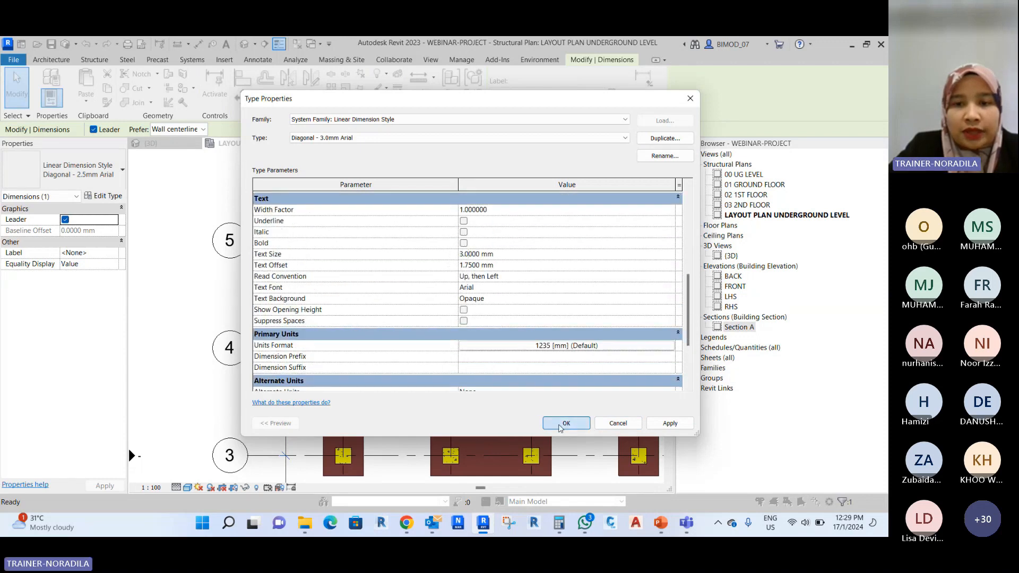
key("Return")
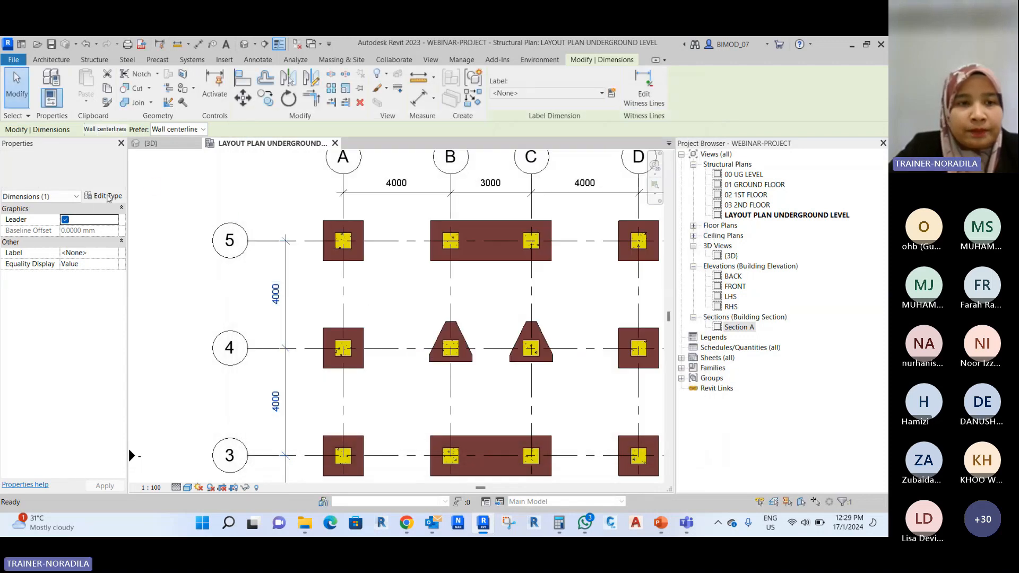
Review the 3.0mm dimension type's text settings and primary units format without changing them.
scroll(524, 351, "down", 5)
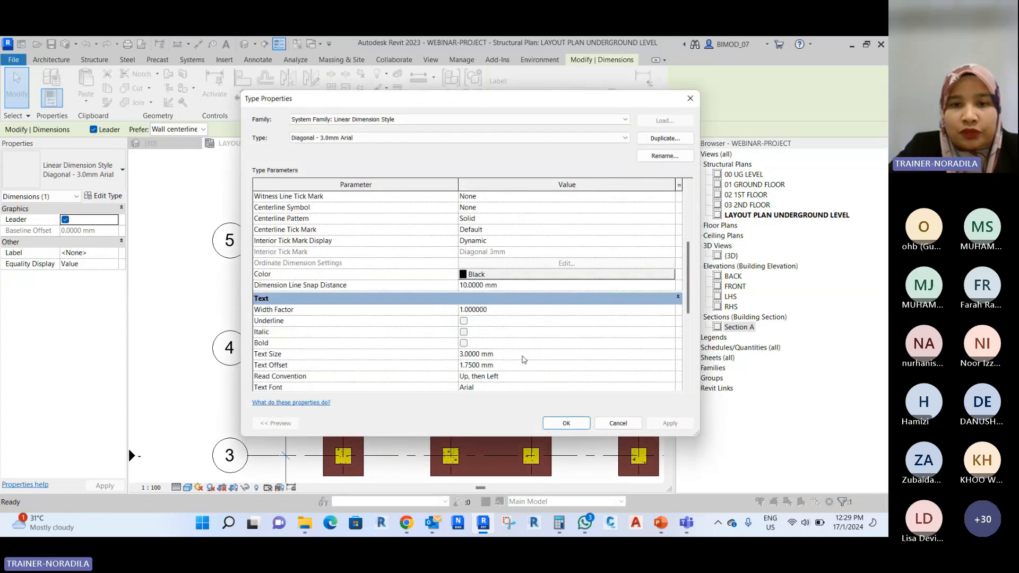
scroll(375, 354, "down", 3)
scroll(322, 365, "down", 3)
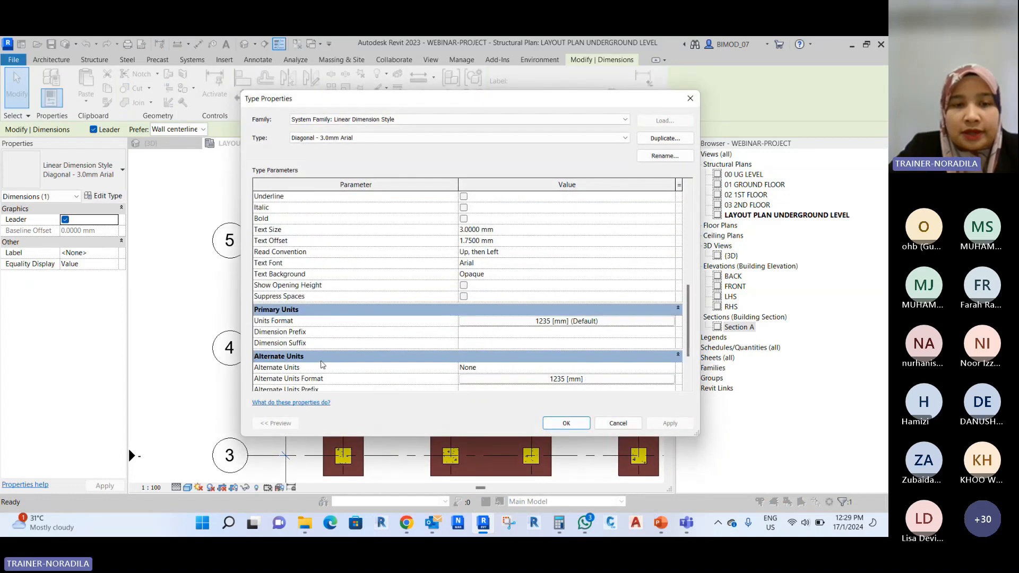
left_click(574, 321)
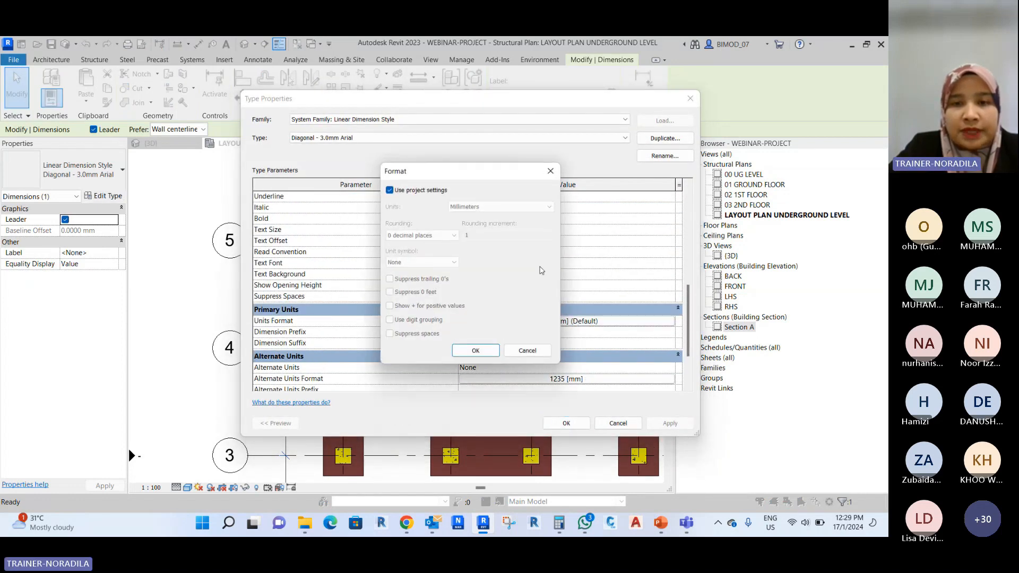
left_click(551, 172)
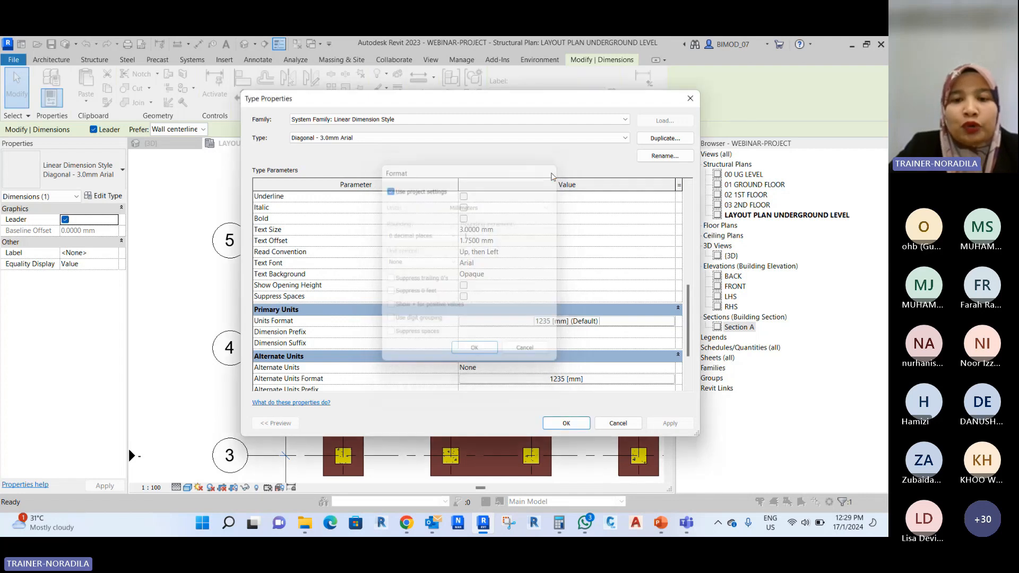
left_click(565, 423)
key("Escape")
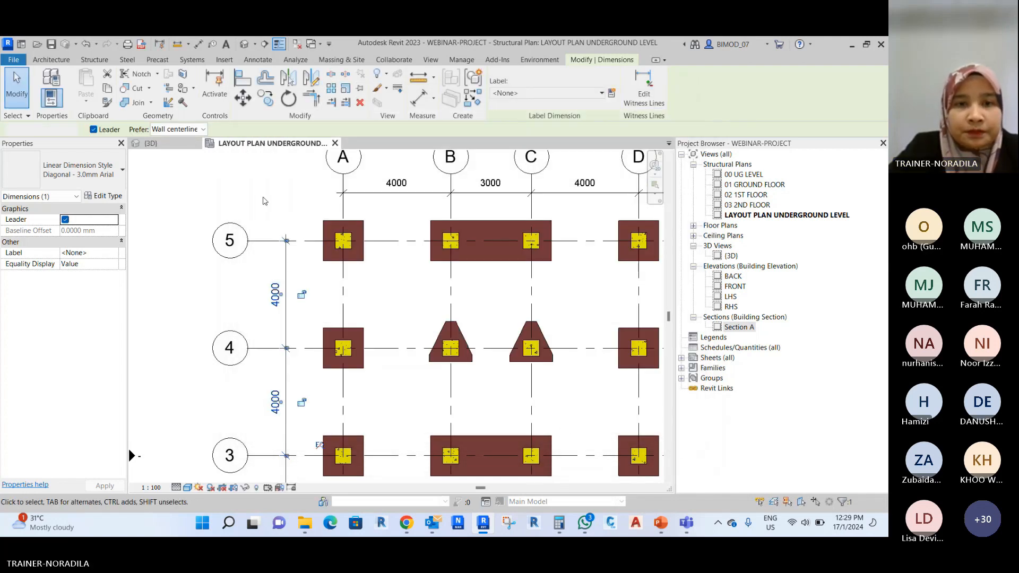
Compare the dimension types assigned to the grid 5–1 string and the grid A–E string.
scroll(259, 226, "down", 2)
scroll(258, 227, "up", 3)
left_click(279, 277)
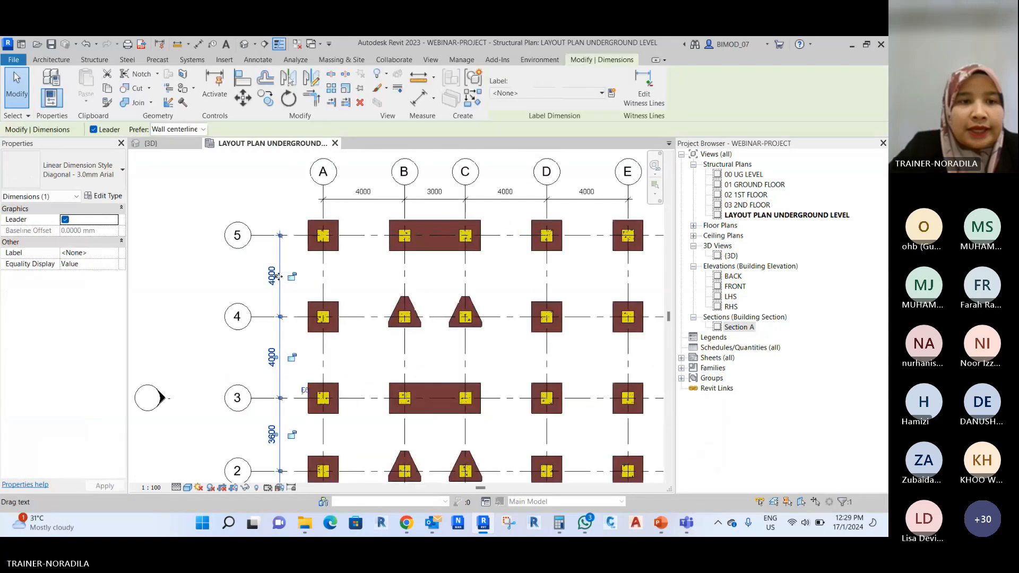
left_click(336, 205)
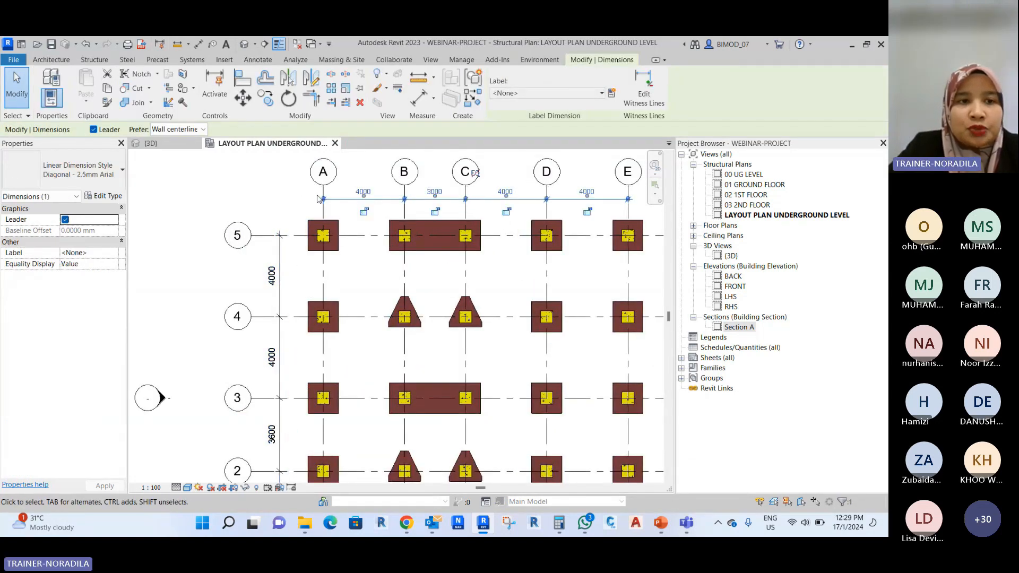
left_click(257, 188)
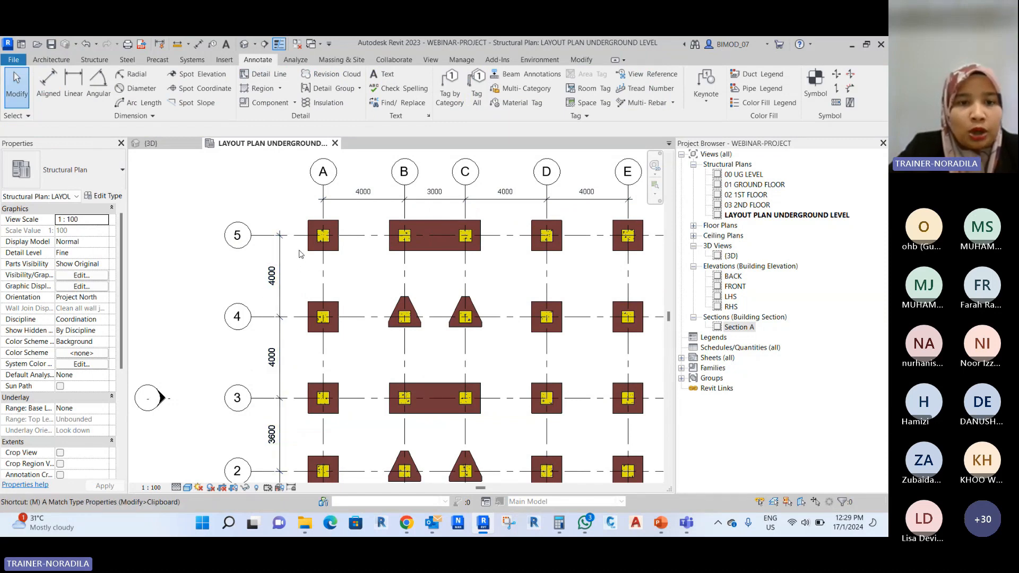
key("m")
key("a")
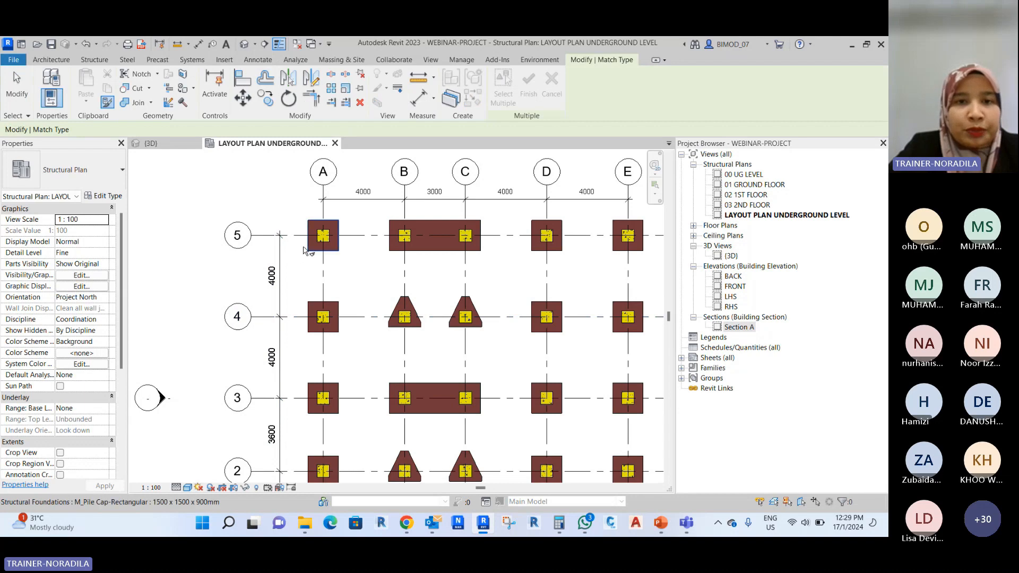
key("Escape")
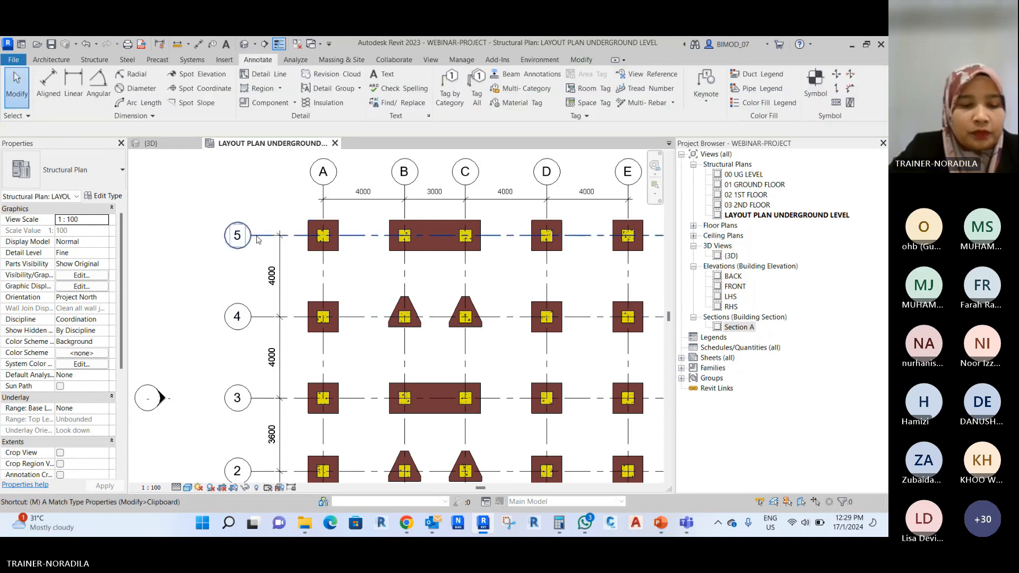
Match the grid A–E dimension string to the type of the grid 5–1 string, check it, and undo the match.
key("m")
key("a")
left_click(280, 276)
left_click(362, 192)
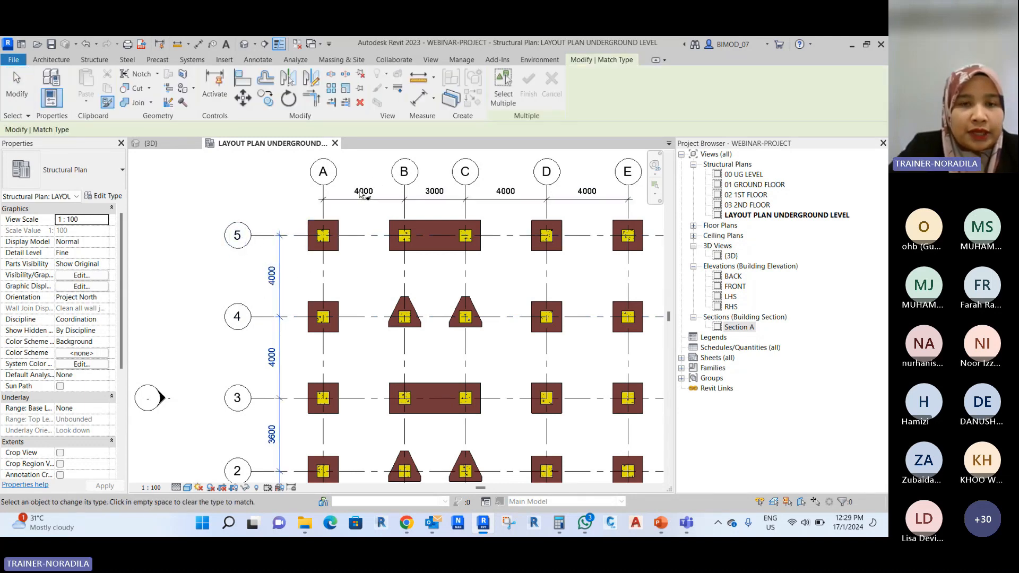
key("Escape")
left_click(366, 199)
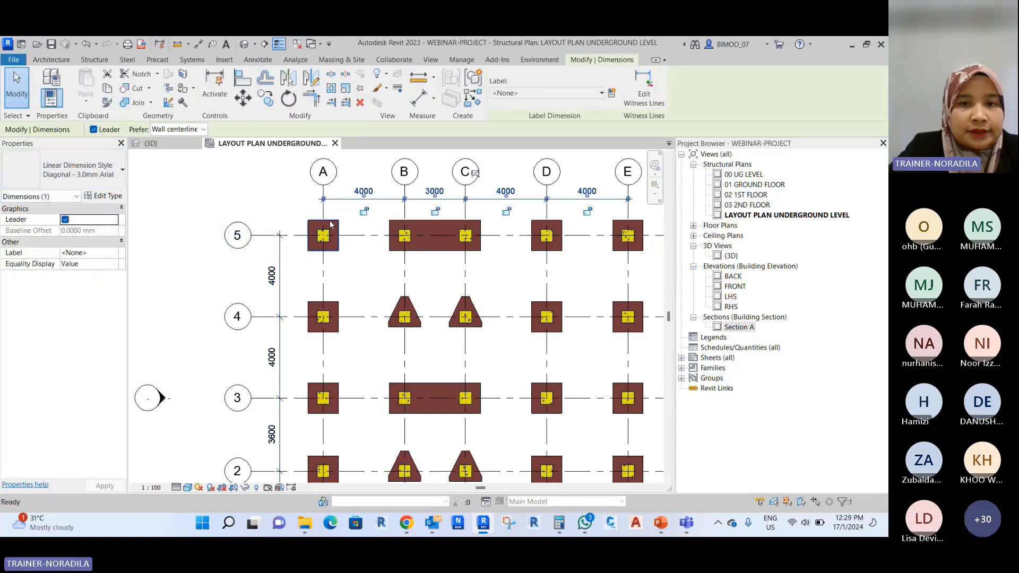
key("Escape")
key("ctrl+z")
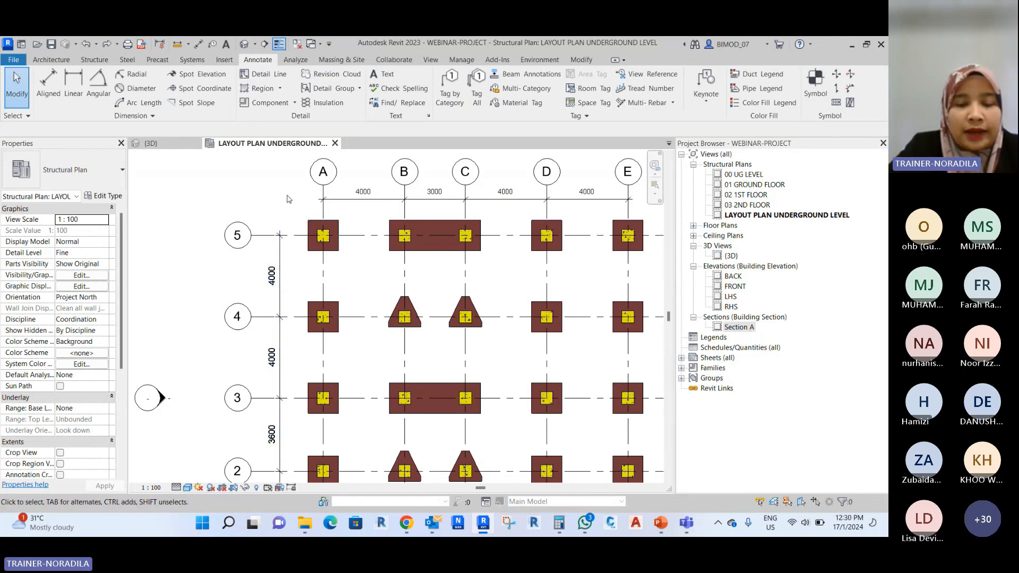
Change the grid A–E dimension string's type to Diagonal - 3.0mm Arial.
left_click(360, 197)
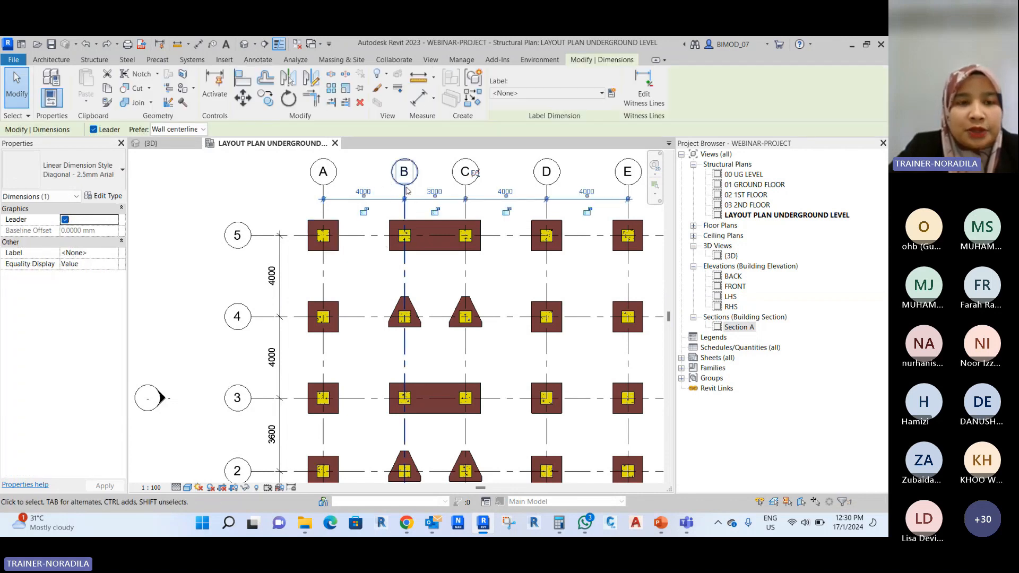
left_click(80, 170)
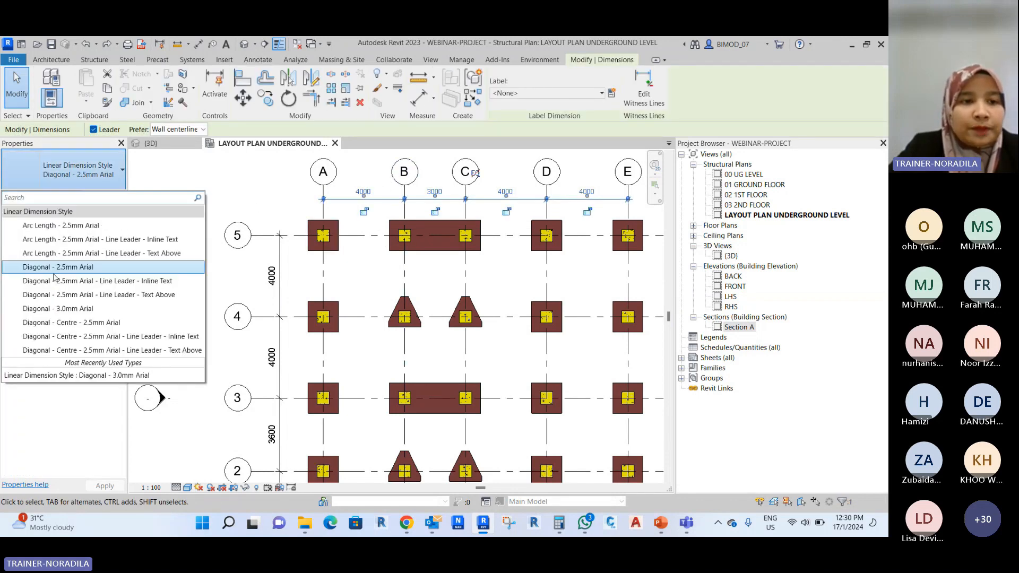
left_click(64, 309)
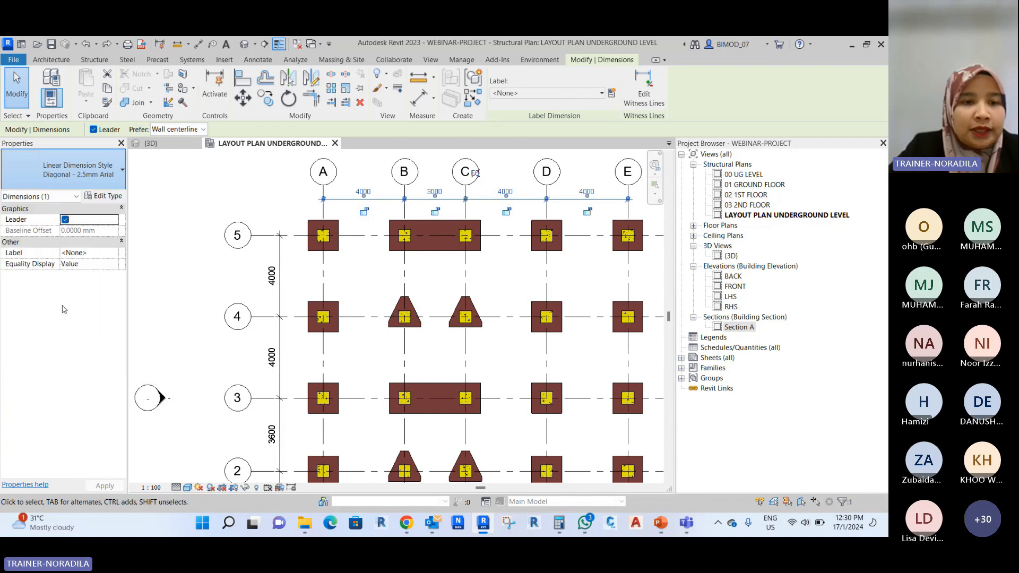
left_click(232, 180)
Copy the Section A line between grids 1 and 2 straight up to a position between grids 3 and 4.
scroll(240, 237, "down", 2)
middle_click_drag(536, 452, 529, 389)
middle_click_drag(451, 406, 471, 461)
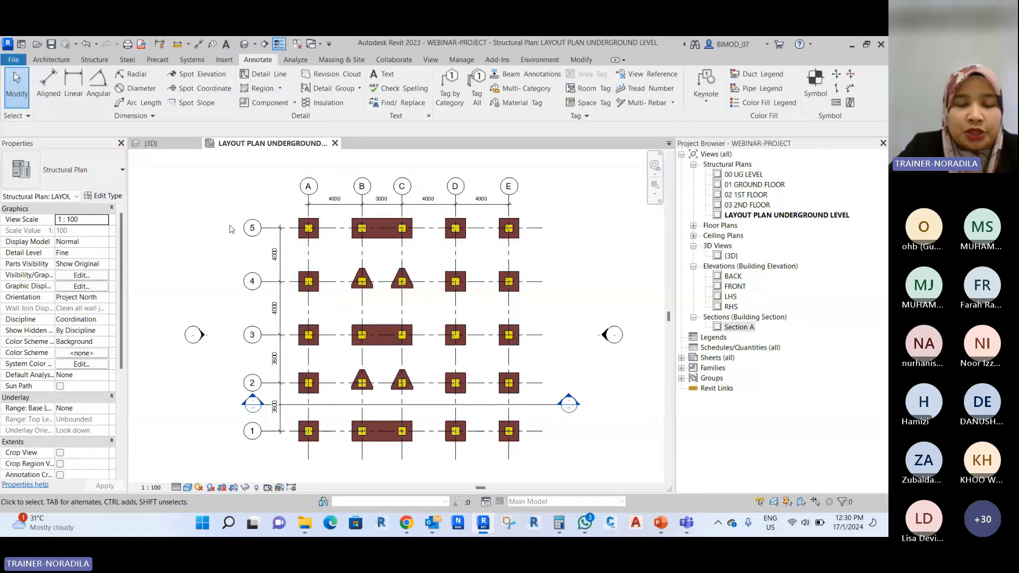
mouse_move(542, 439)
middle_mouse_down()
mouse_move(525, 402)
mouse_move(542, 441)
middle_mouse_up()
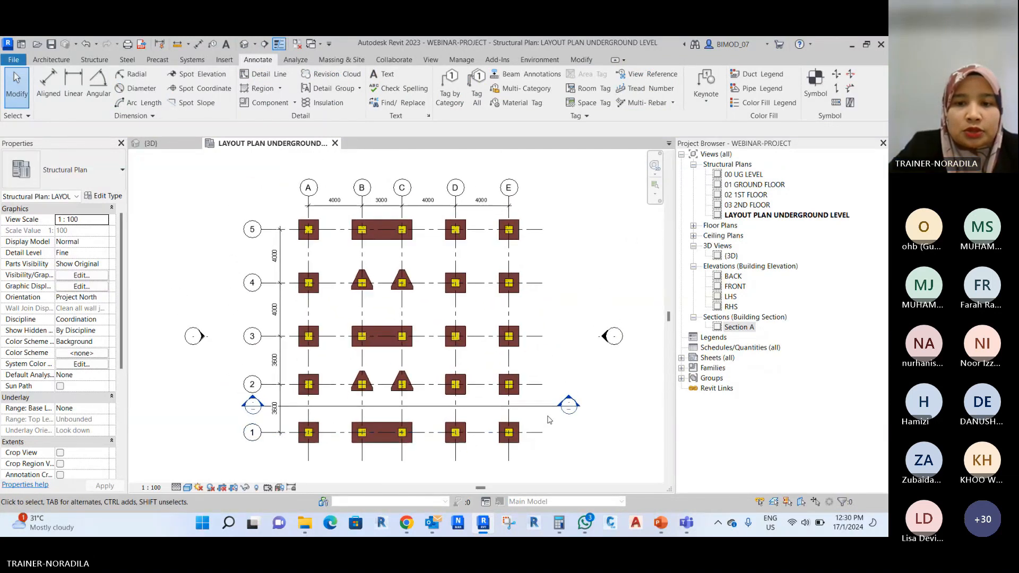
left_click(345, 406)
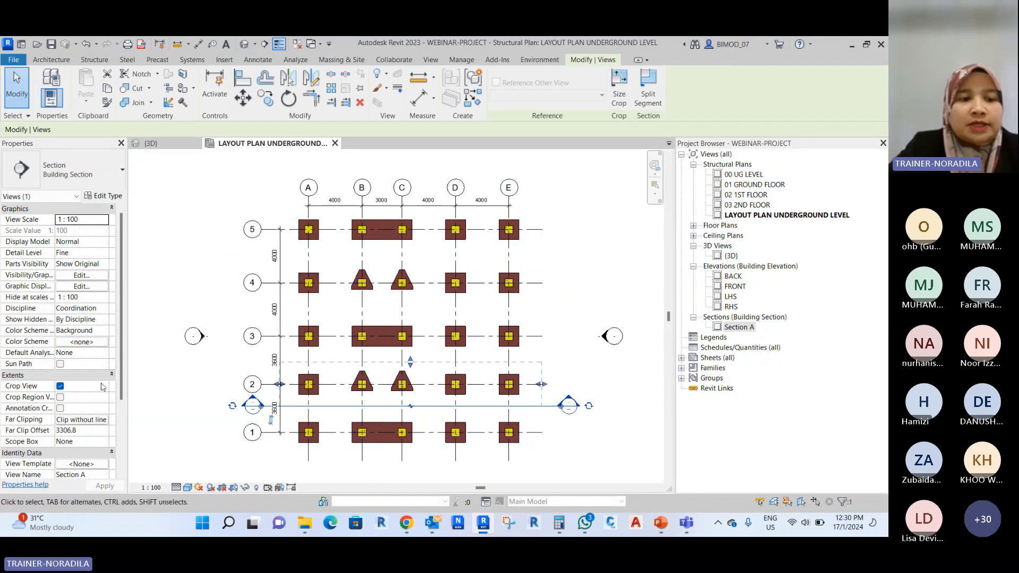
scroll(102, 387, "down", 3)
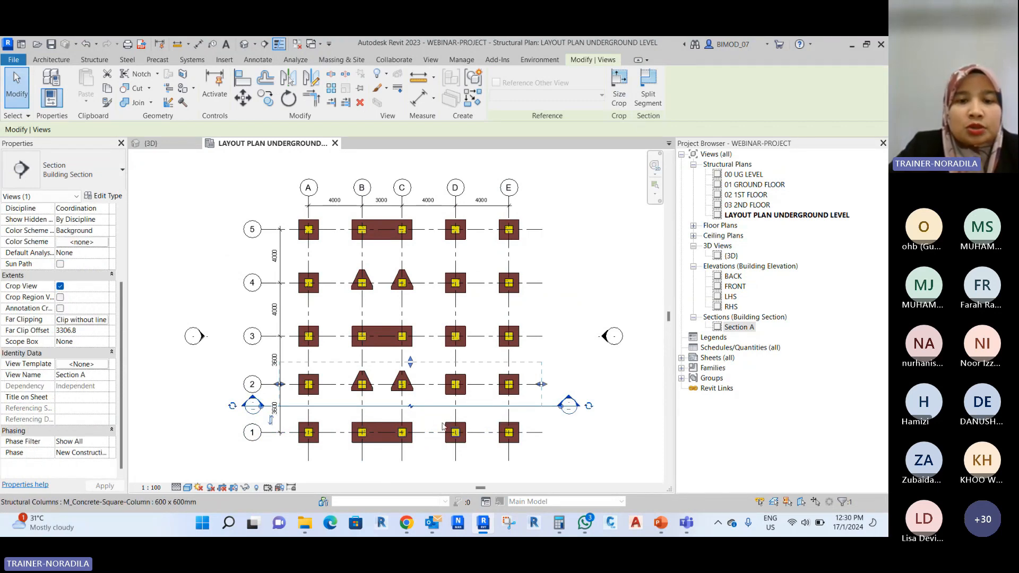
scroll(428, 408, "up", 1)
scroll(420, 405, "down", 1)
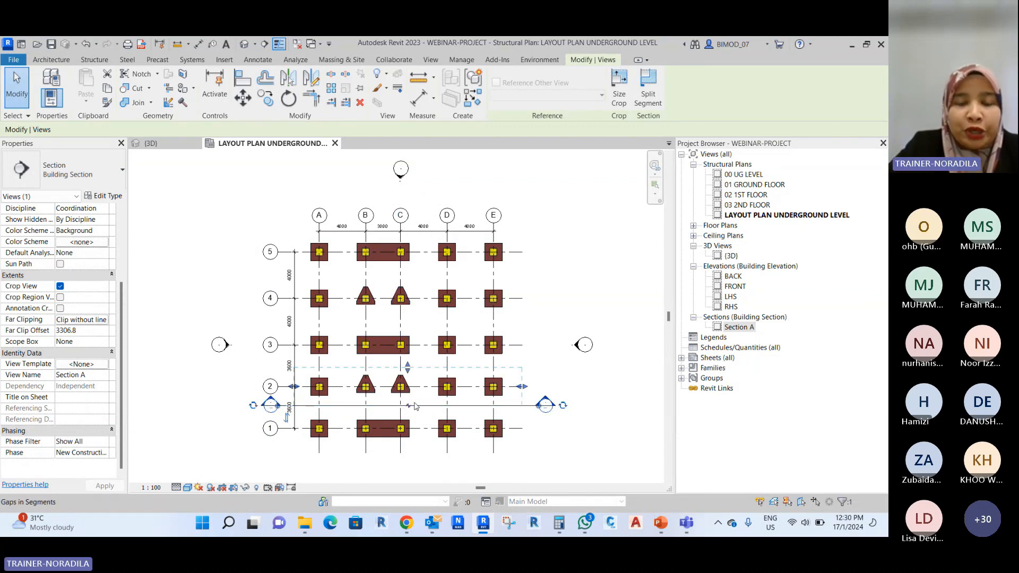
left_click(265, 98)
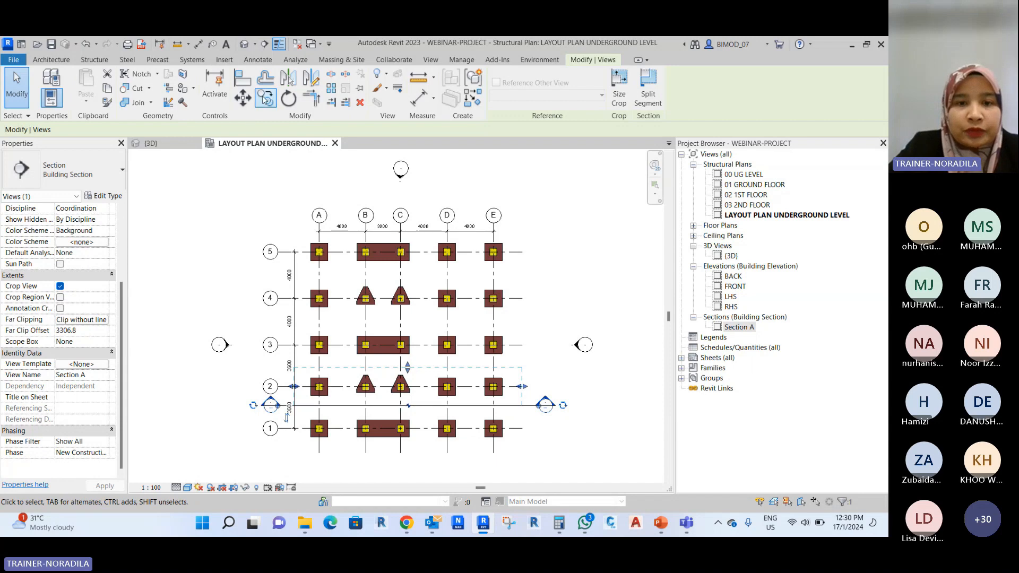
left_click(401, 406)
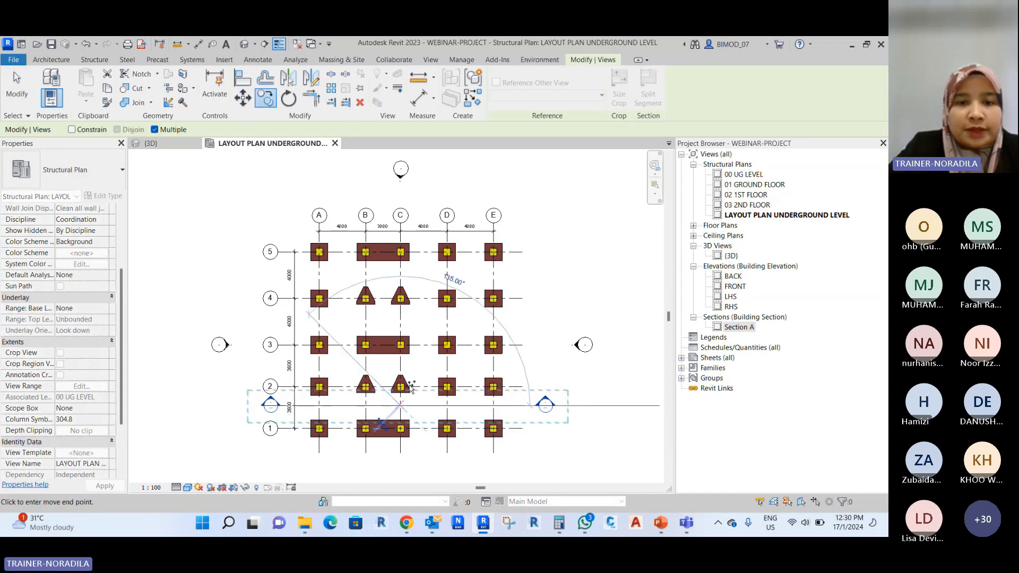
left_click(400, 314)
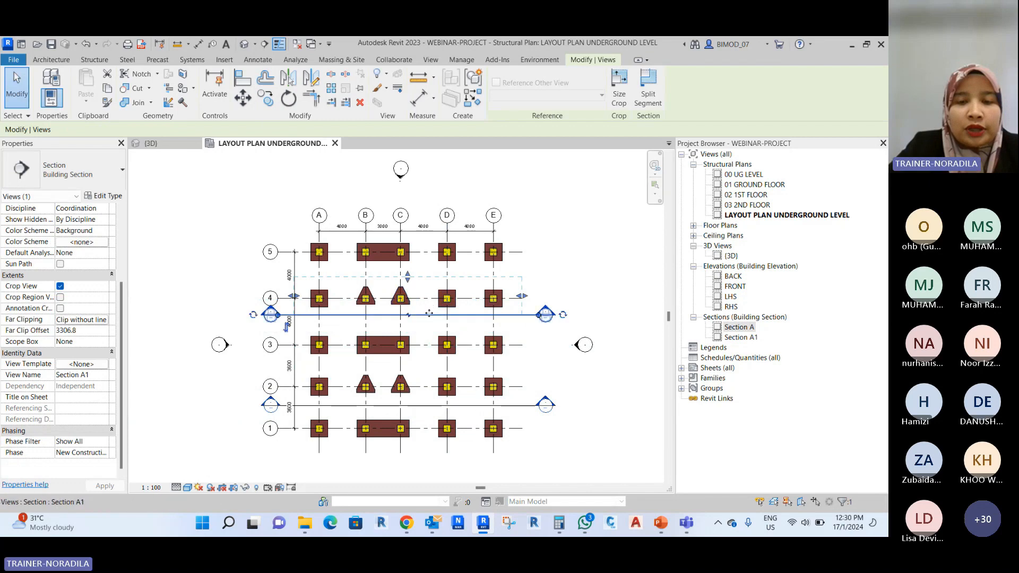
Rename the copied section view Section A1 as Section B.
left_click(93, 375)
double_click(86, 375)
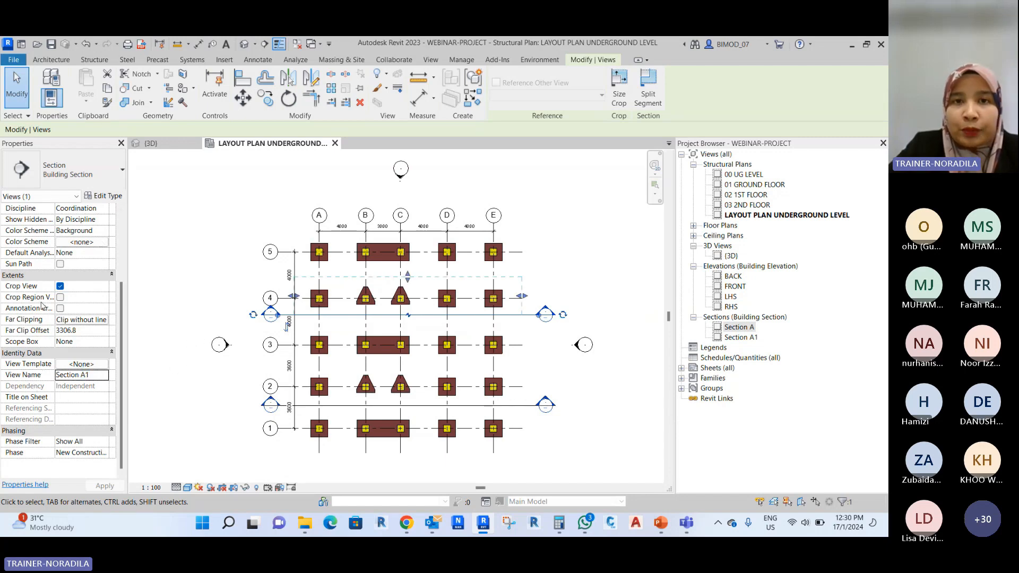
left_click(743, 337)
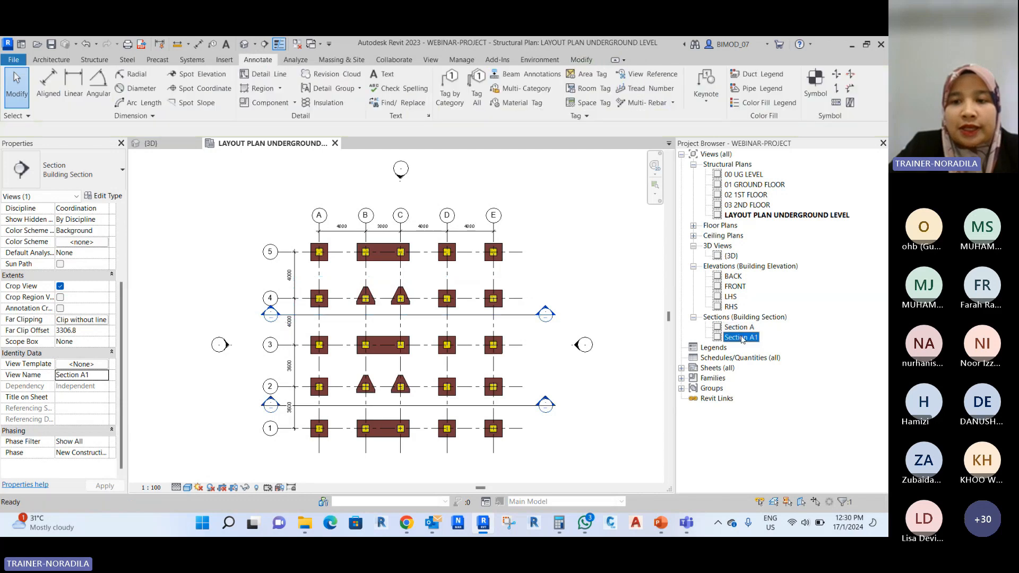
left_click(759, 338)
type("B")
left_click(576, 250)
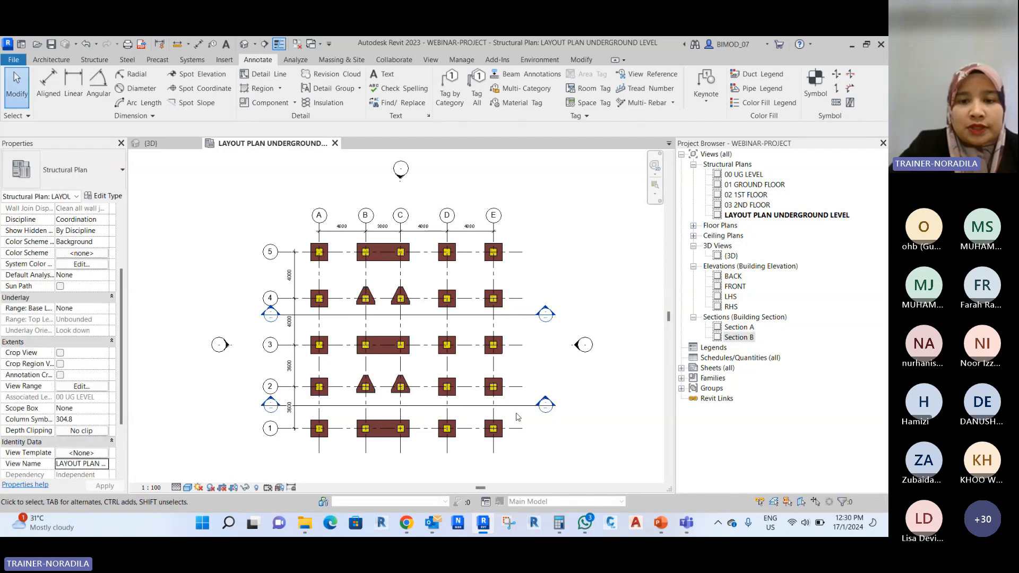
Adjust Section B's view depth so it ends between grids 4 and 5, at a far clip offset of about 2555 mm.
left_click(517, 406)
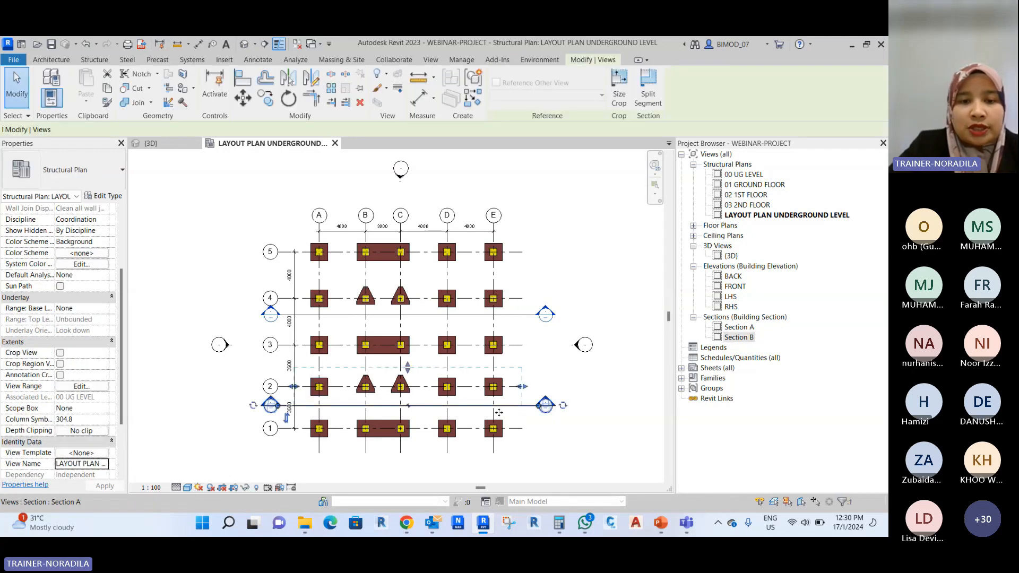
left_click(511, 316)
left_click(580, 248)
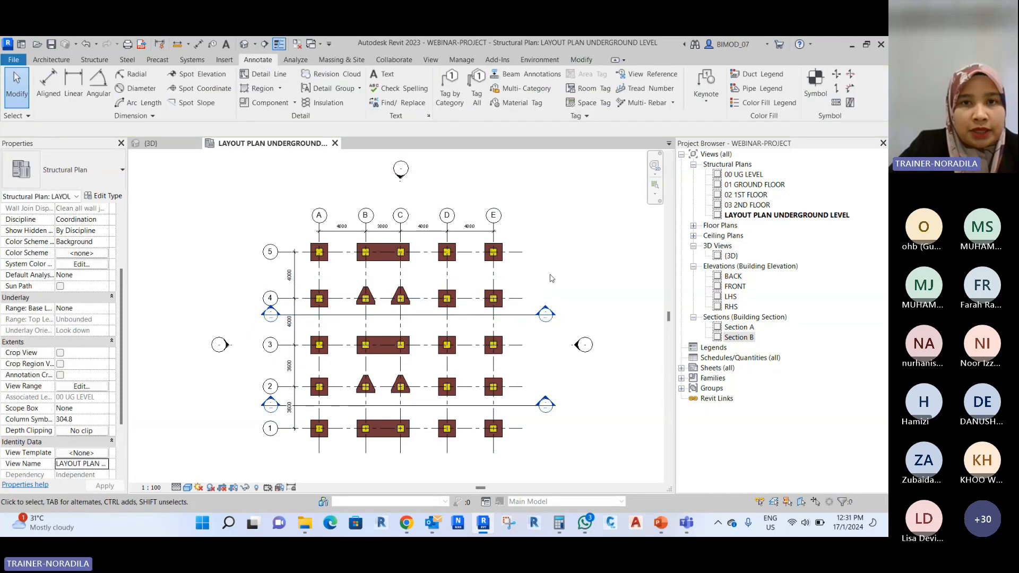
left_click(420, 315)
scroll(417, 290, "up", 3)
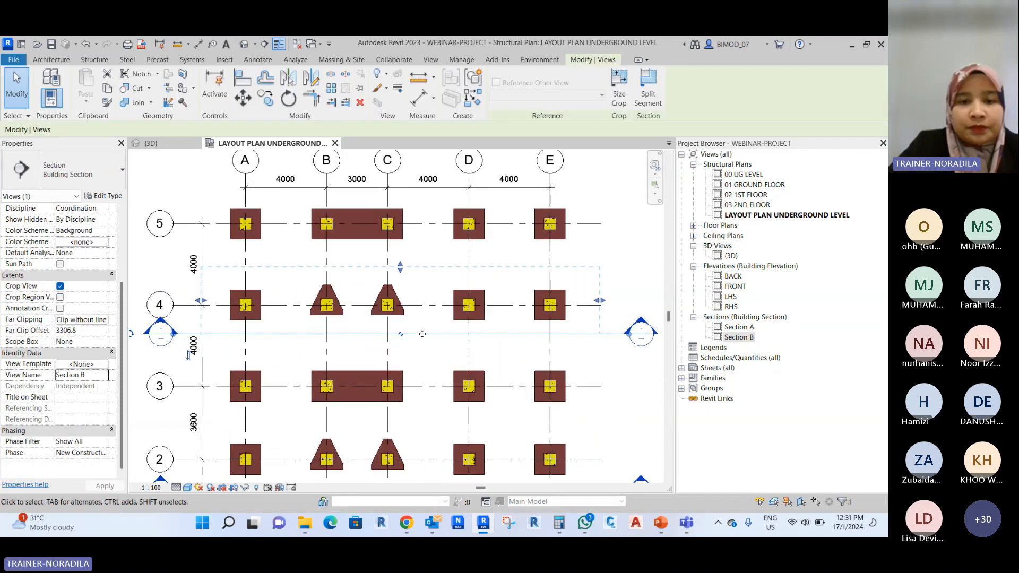
left_click_drag(401, 269, 400, 282)
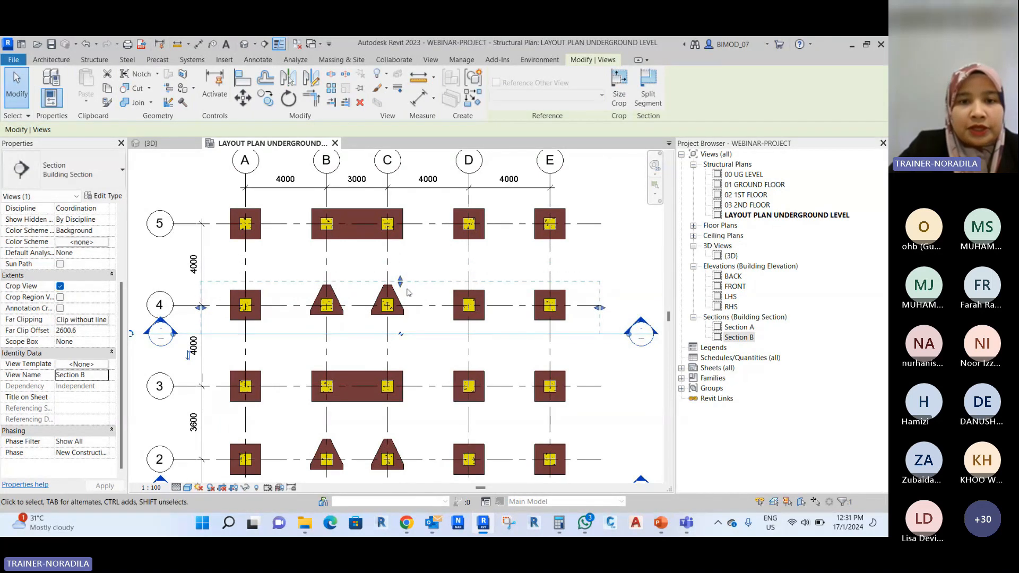
scroll(399, 306, "down", 1)
scroll(389, 282, "up", 1)
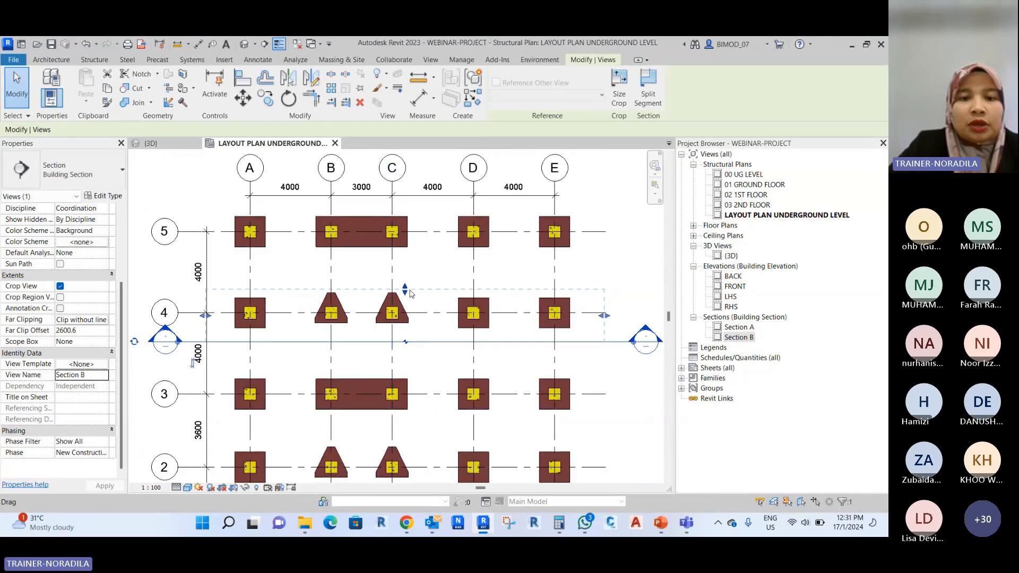
left_click_drag(405, 289, 406, 212)
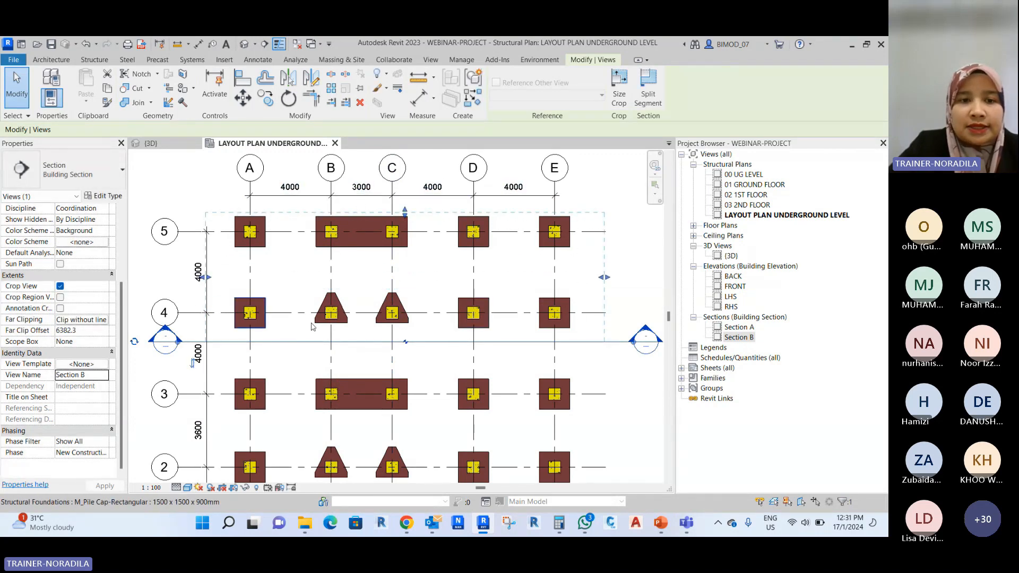
left_click_drag(405, 213, 405, 297)
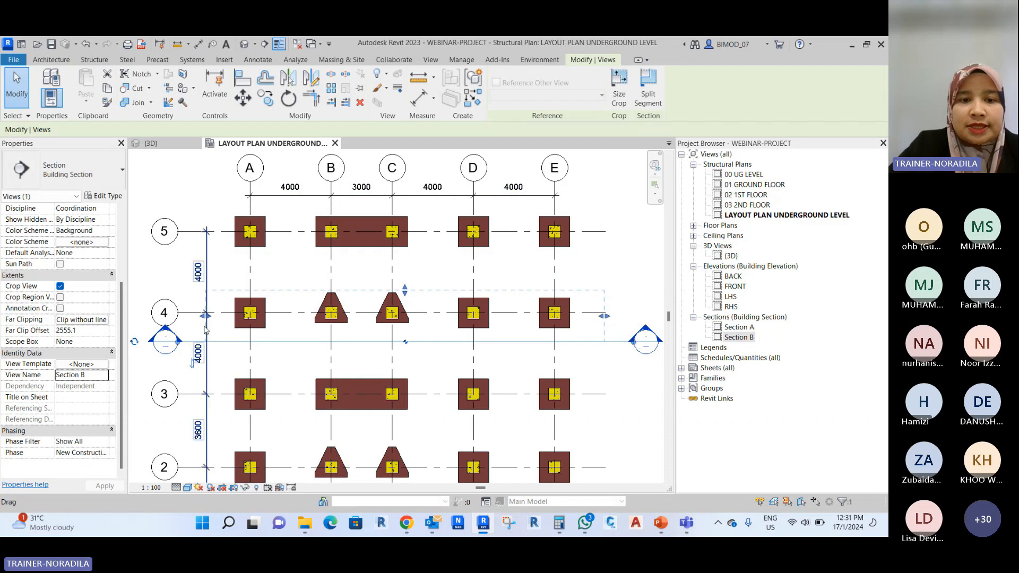
scroll(353, 289, "down", 3)
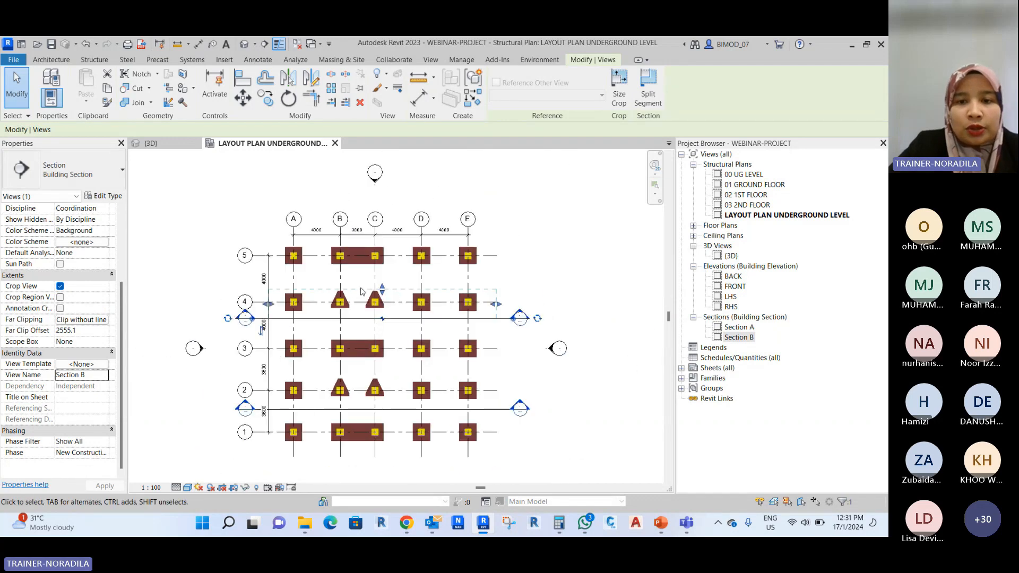
left_click(577, 258)
Examine the columns and pile caps across the underground layout plan, focusing on those along grid 5.
scroll(286, 320, "up", 2)
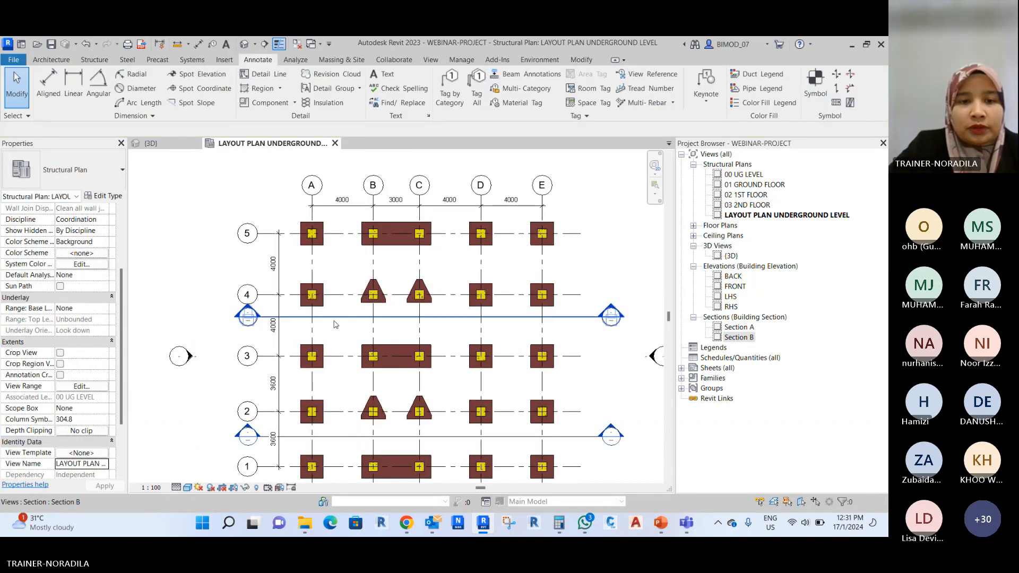
left_click(339, 277)
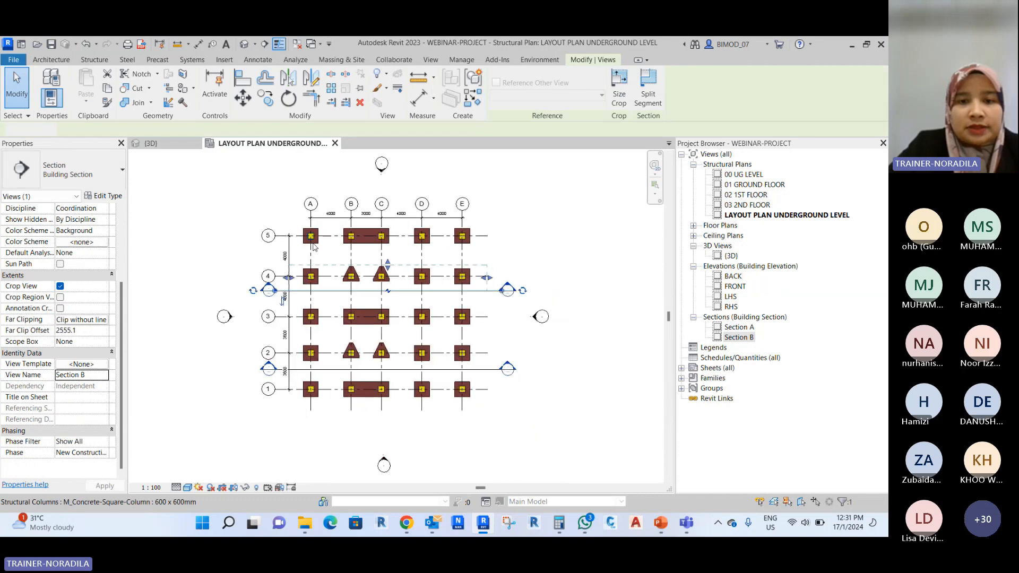
left_click(459, 303)
scroll(459, 304, "down", 3)
scroll(434, 245, "up", 5)
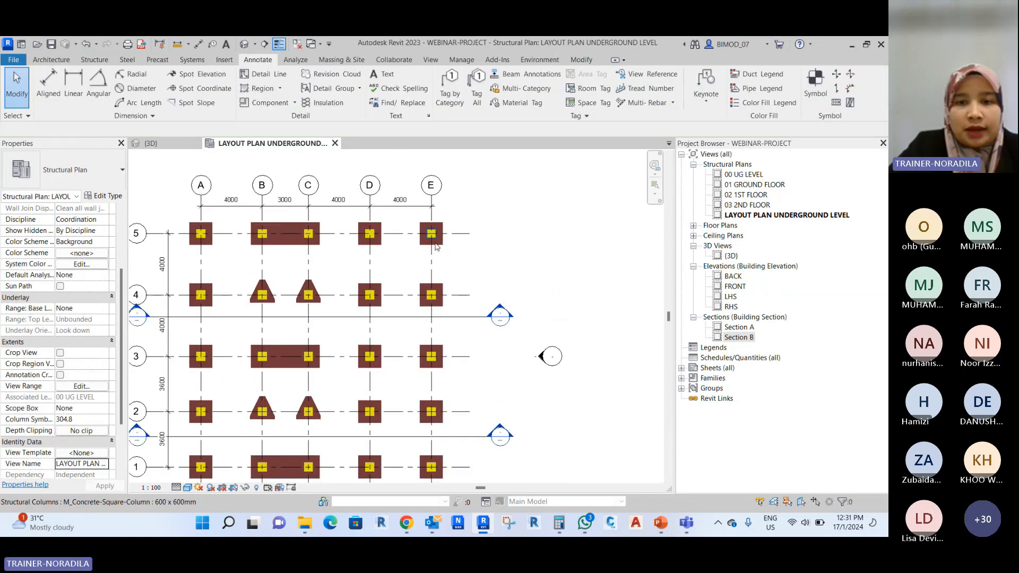
scroll(475, 247, "down", 3)
scroll(268, 334, "up", 1)
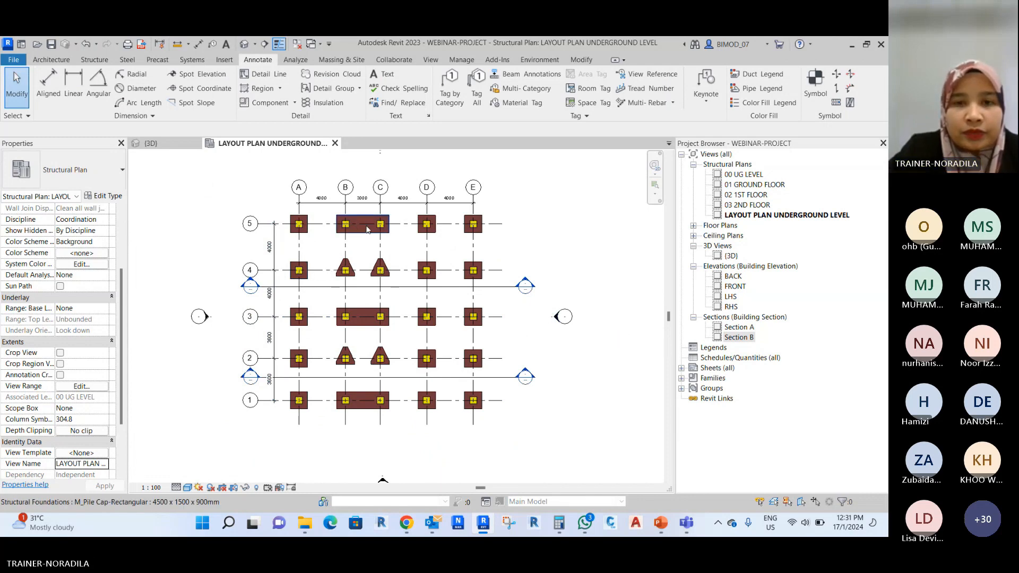
scroll(359, 223, "up", 1)
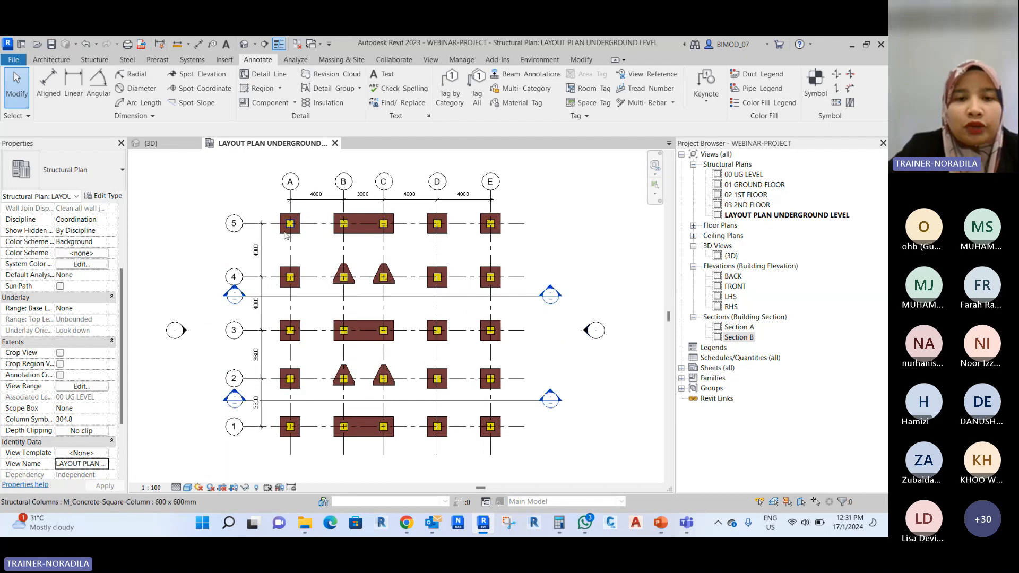
scroll(329, 275, "up", 3)
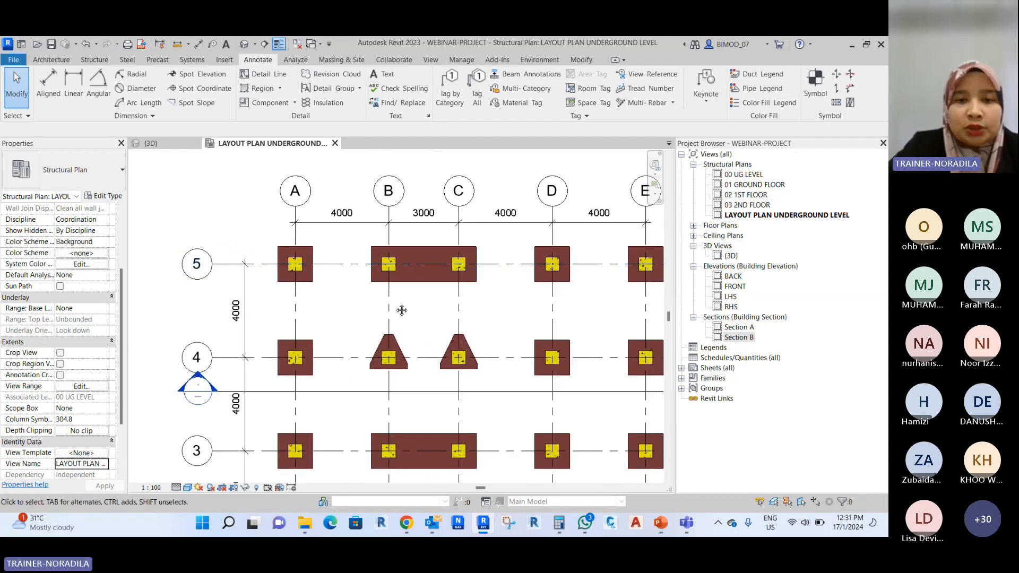
middle_click_drag(395, 306, 364, 288)
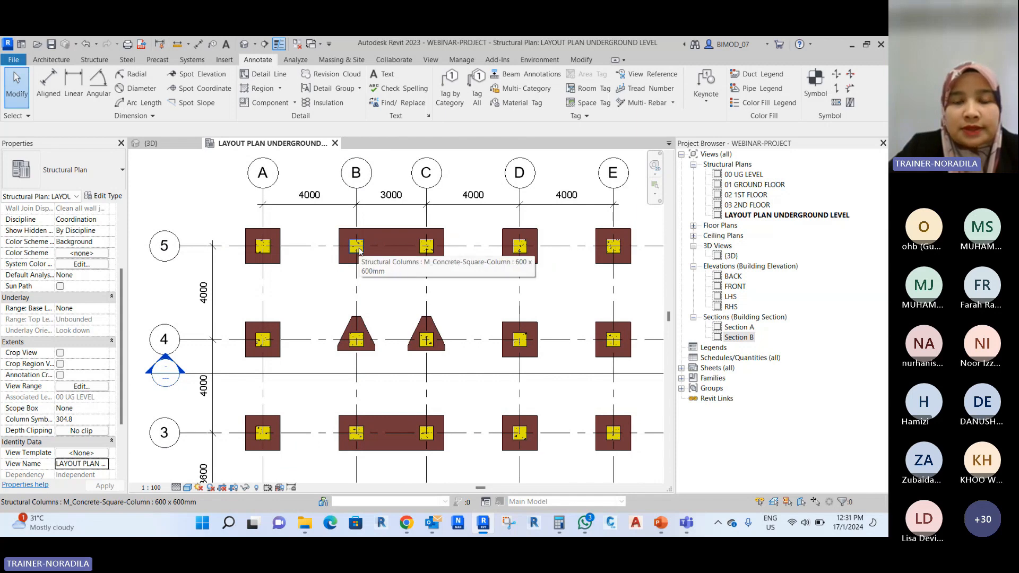
scroll(284, 246, "down", 2)
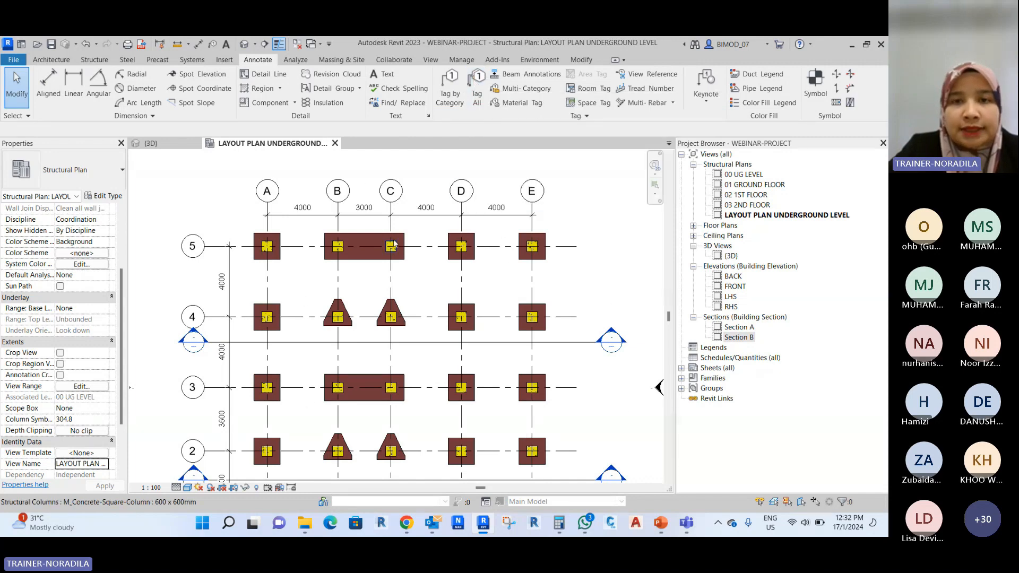
scroll(525, 435, "down", 2)
scroll(499, 398, "up", 2)
Start tagging the column at grid A5 by category and agree to load a structural column tag.
left_click(451, 89)
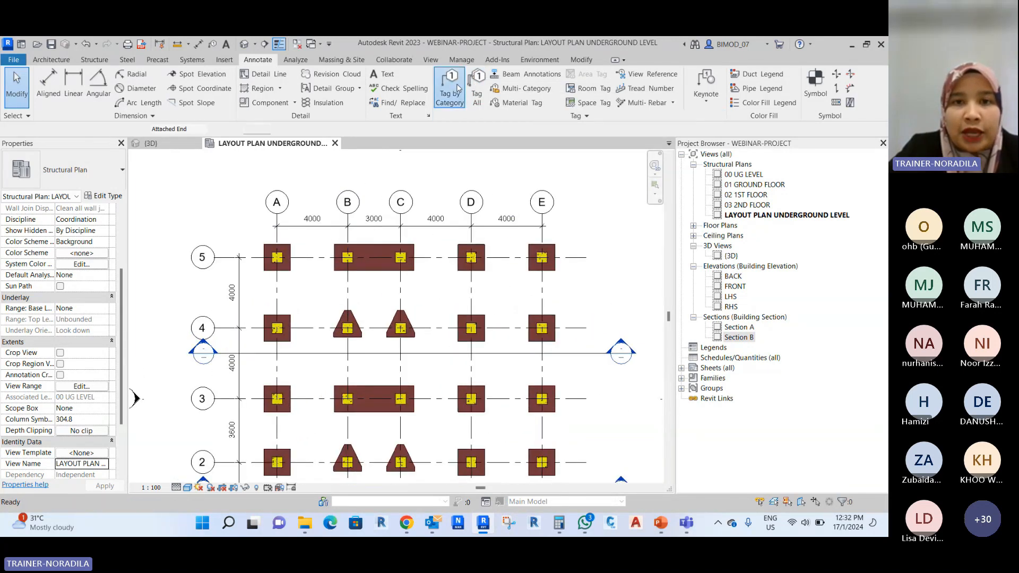
scroll(269, 253, "up", 3)
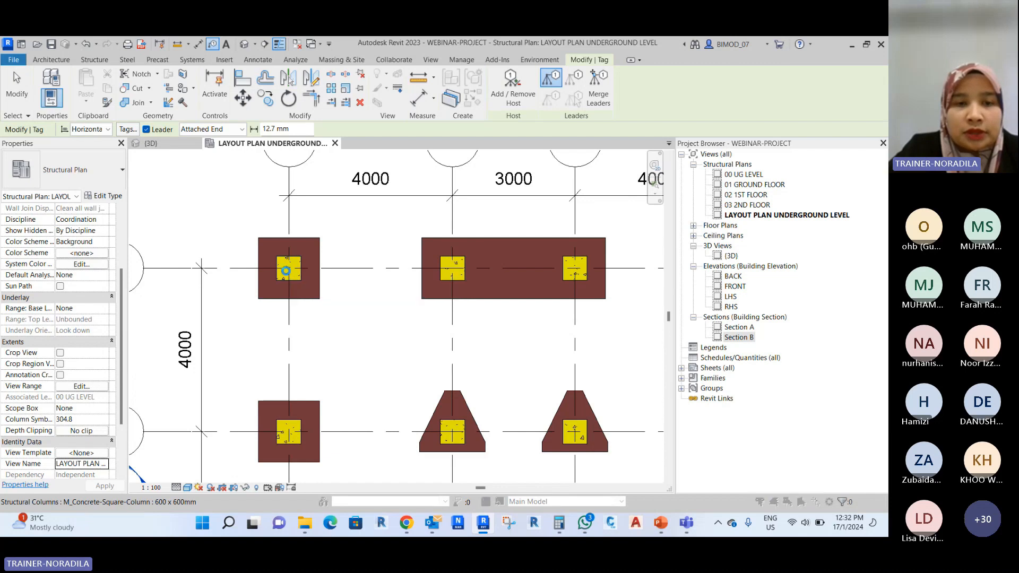
left_click(289, 273)
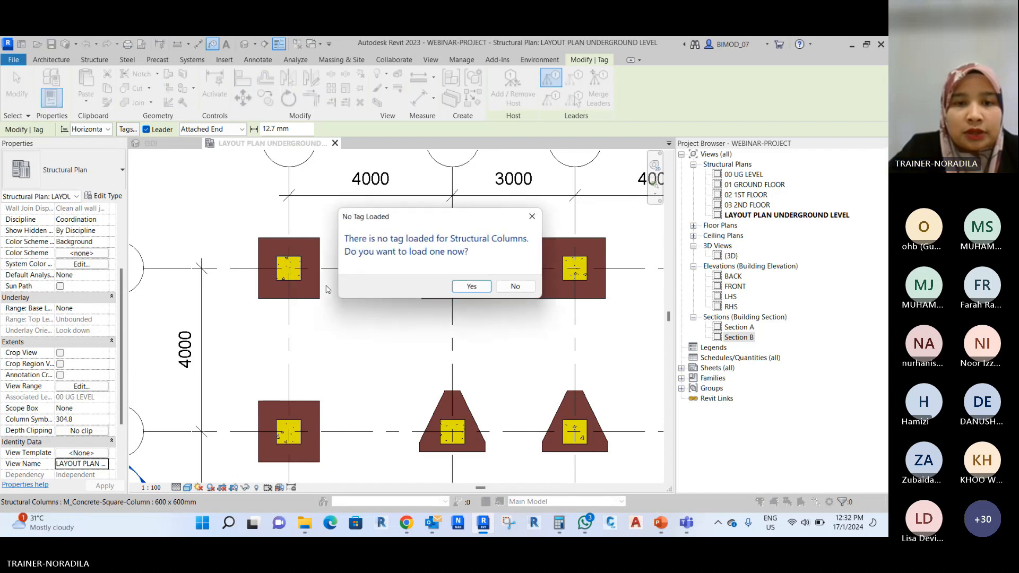
left_click(472, 287)
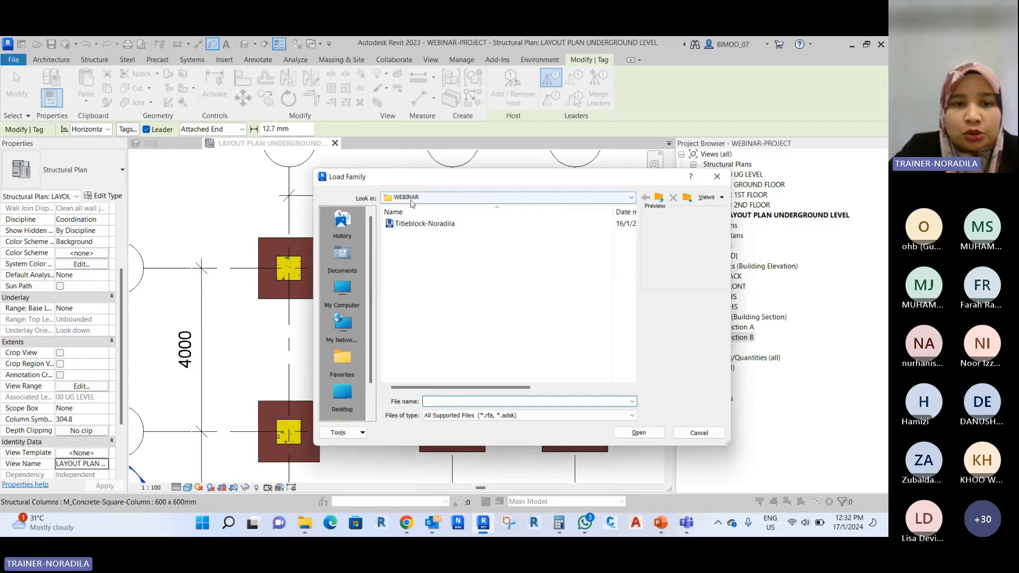
Browse for the tag family in C:, ProgramData, Autodesk, RVT 2020, Libraries, Malaysia, Annotations, Structural.
left_click(412, 197)
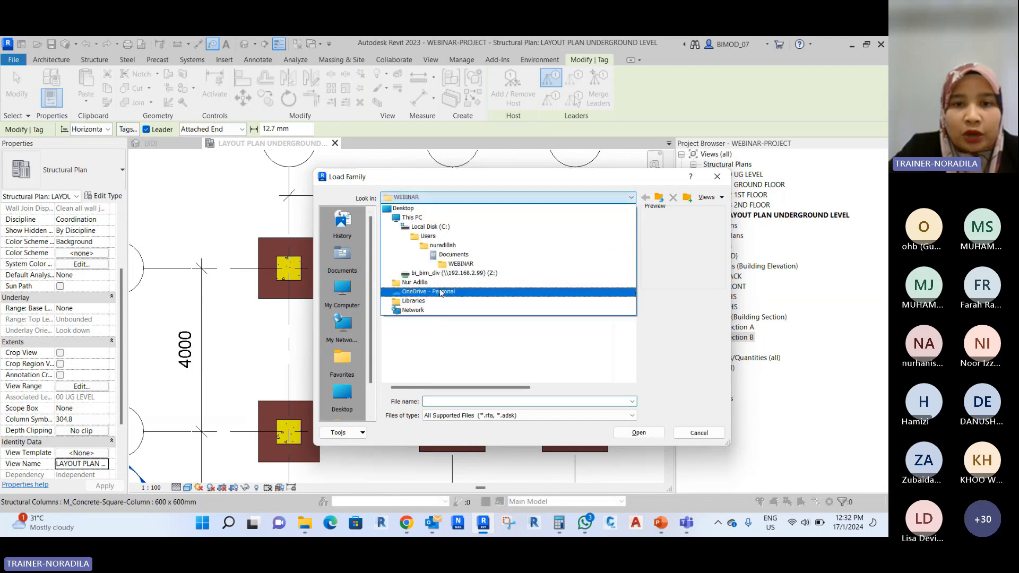
left_click(429, 225)
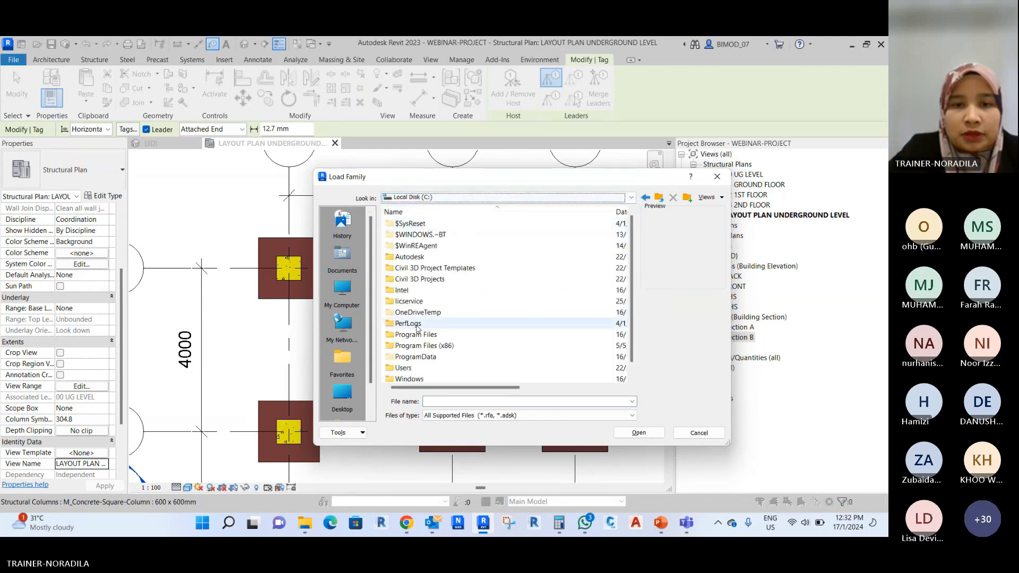
double_click(431, 357)
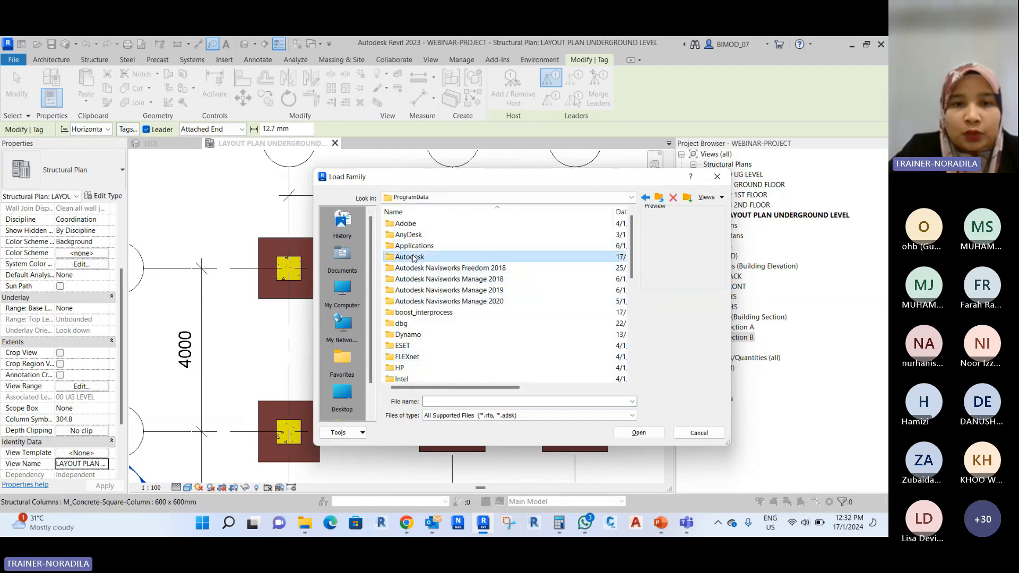
double_click(409, 257)
scroll(432, 339, "down", 5)
scroll(432, 354, "down", 10)
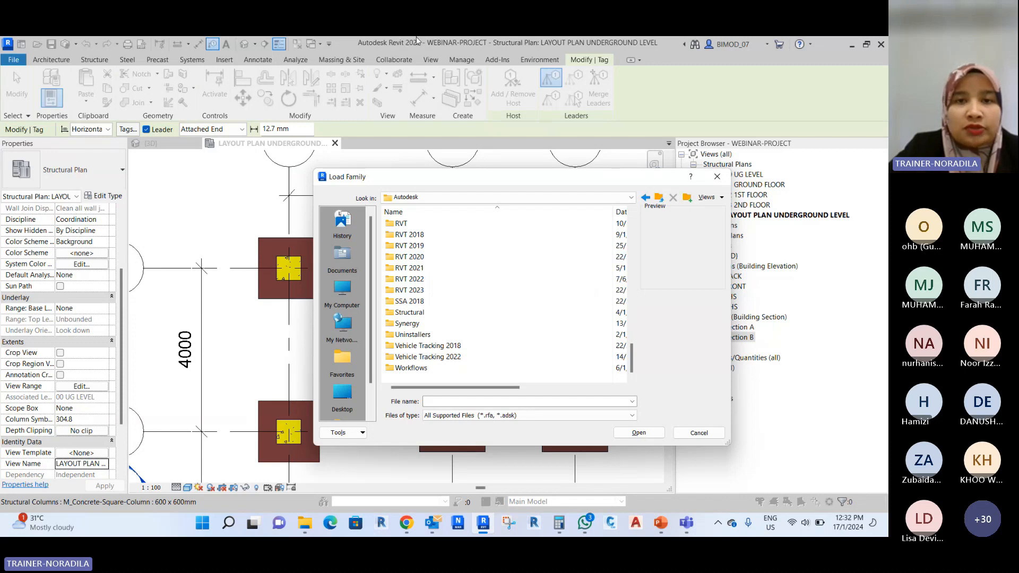
double_click(419, 258)
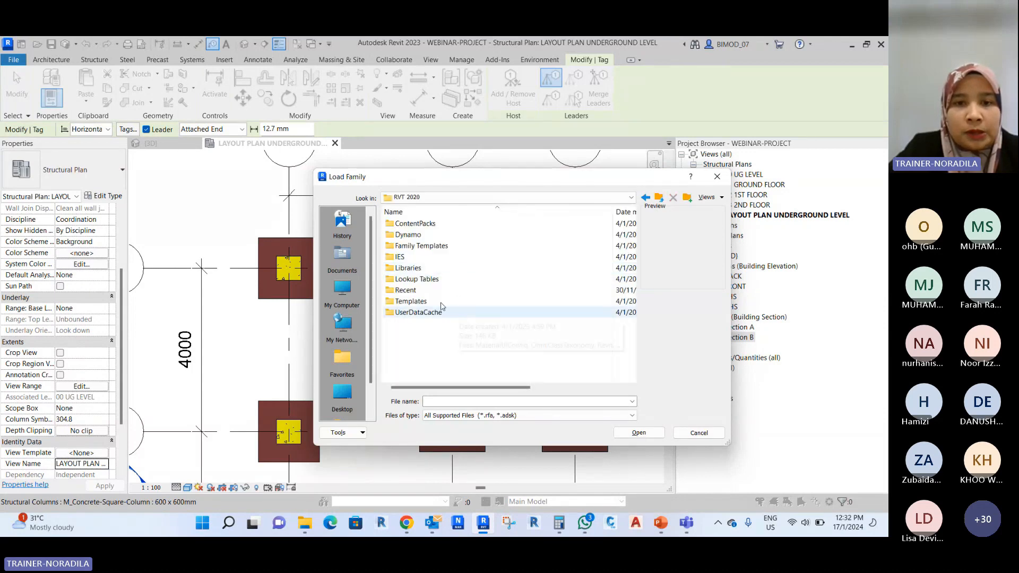
double_click(410, 269)
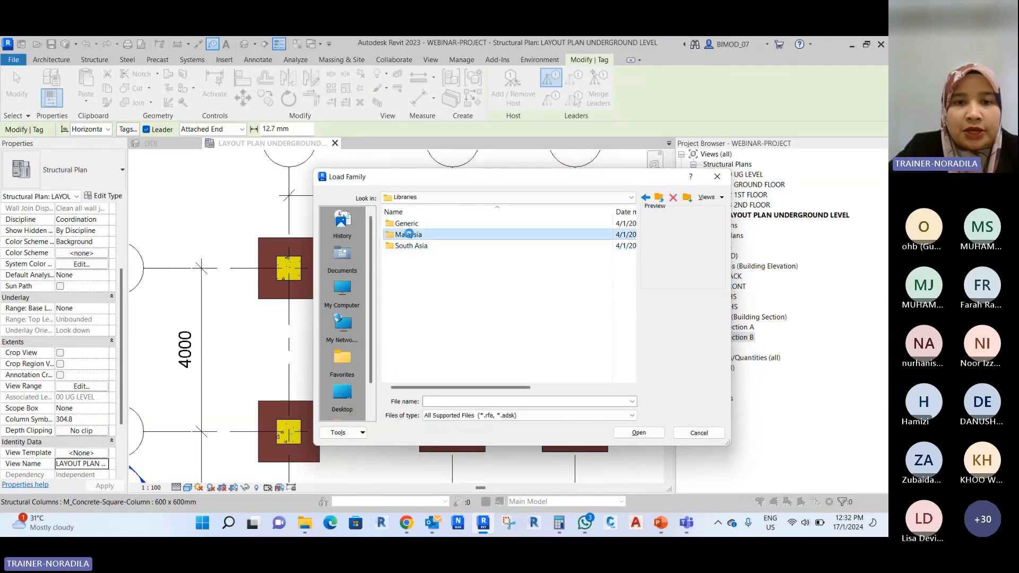
double_click(408, 234)
double_click(415, 224)
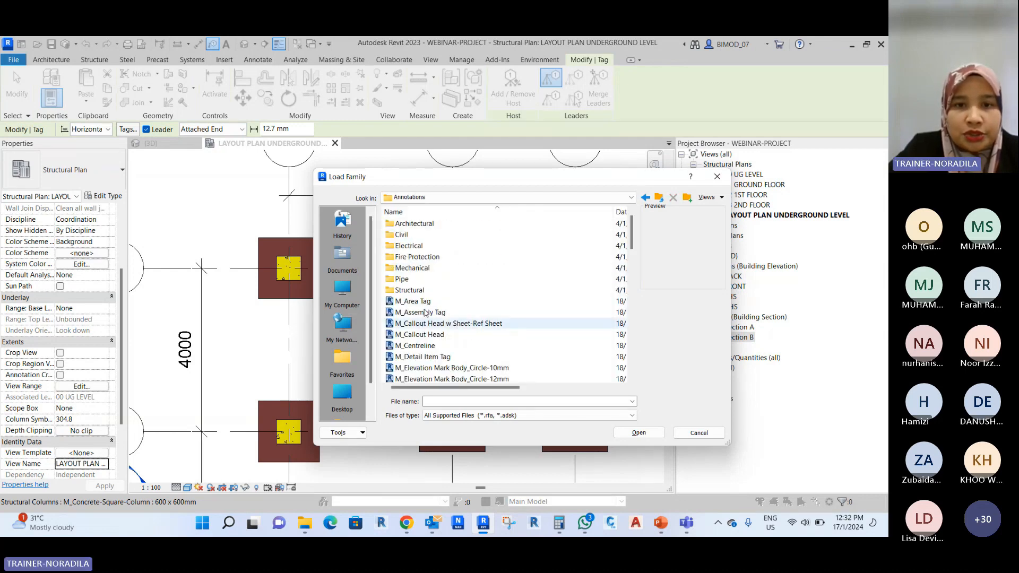
double_click(409, 290)
Compare the previews of the M_Structural Column Tag and Column Tag-45 families and load M_Structural Column Tag.
scroll(451, 318, "down", 10)
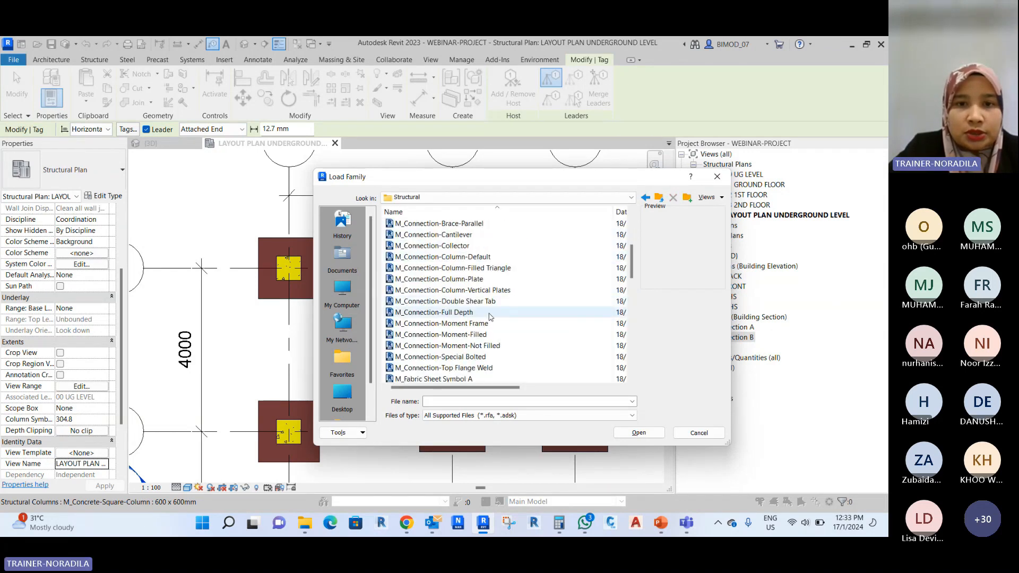
scroll(451, 317, "down", 10)
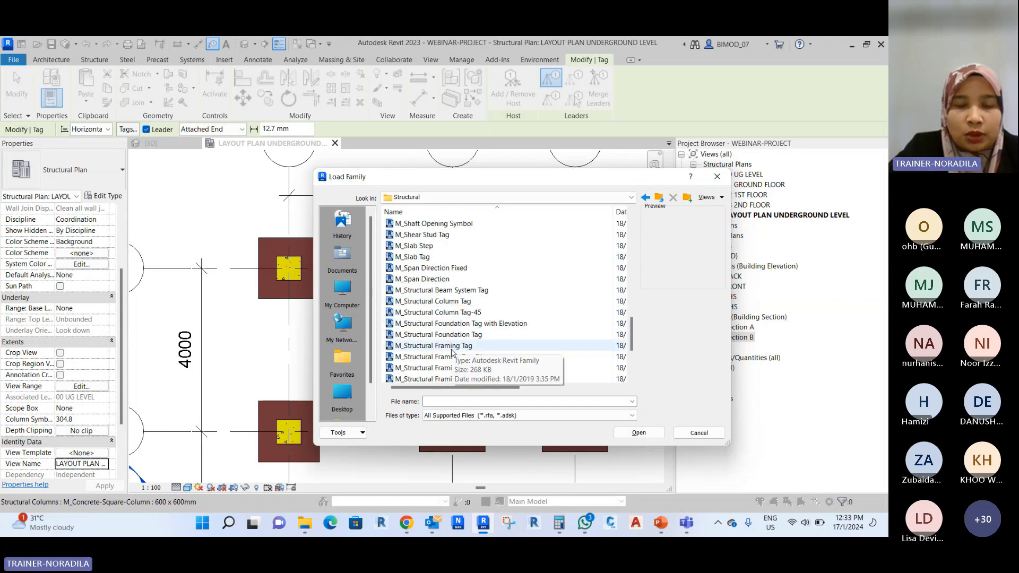
scroll(484, 344, "up", 2)
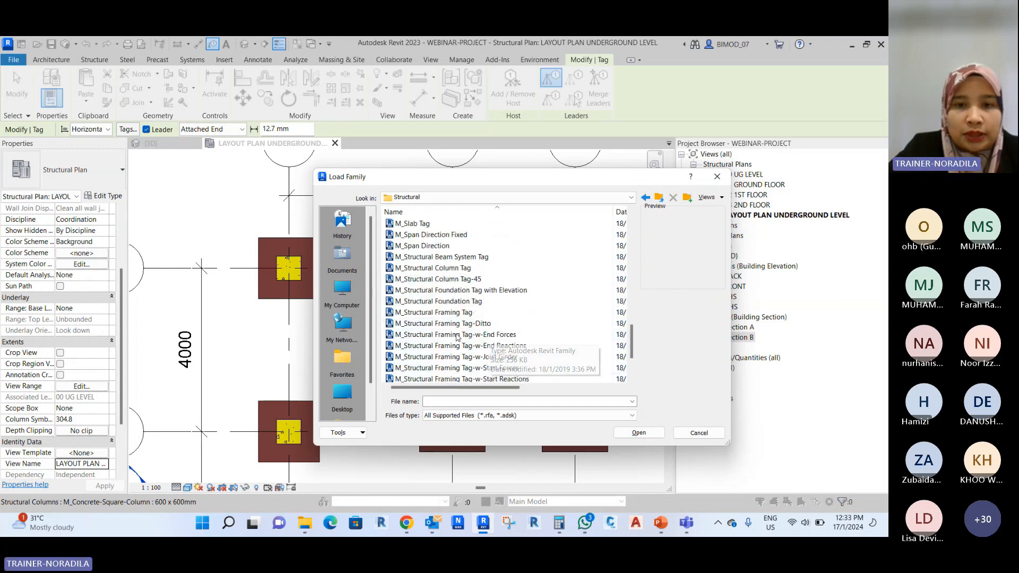
left_click(465, 269)
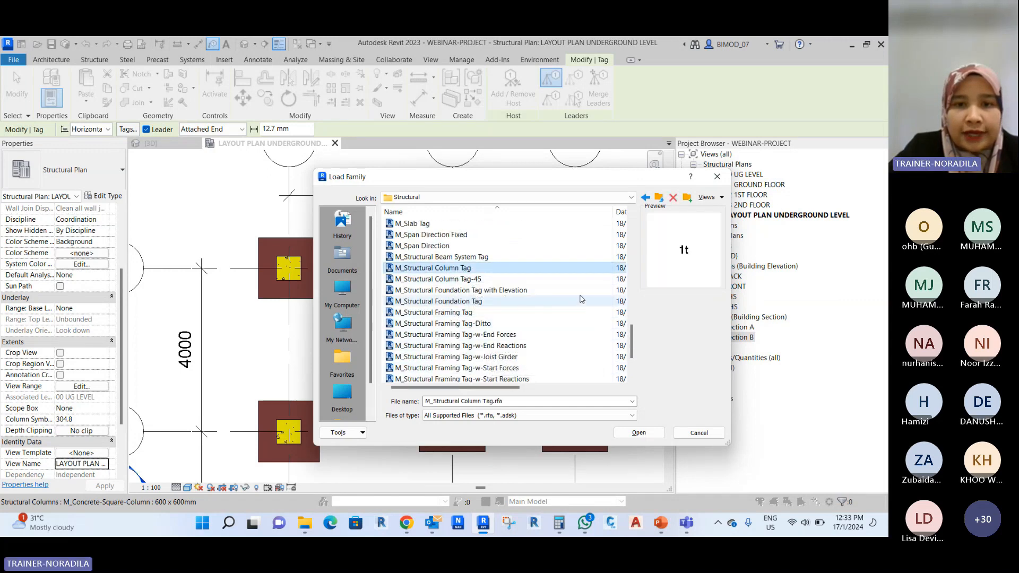
left_click(459, 281)
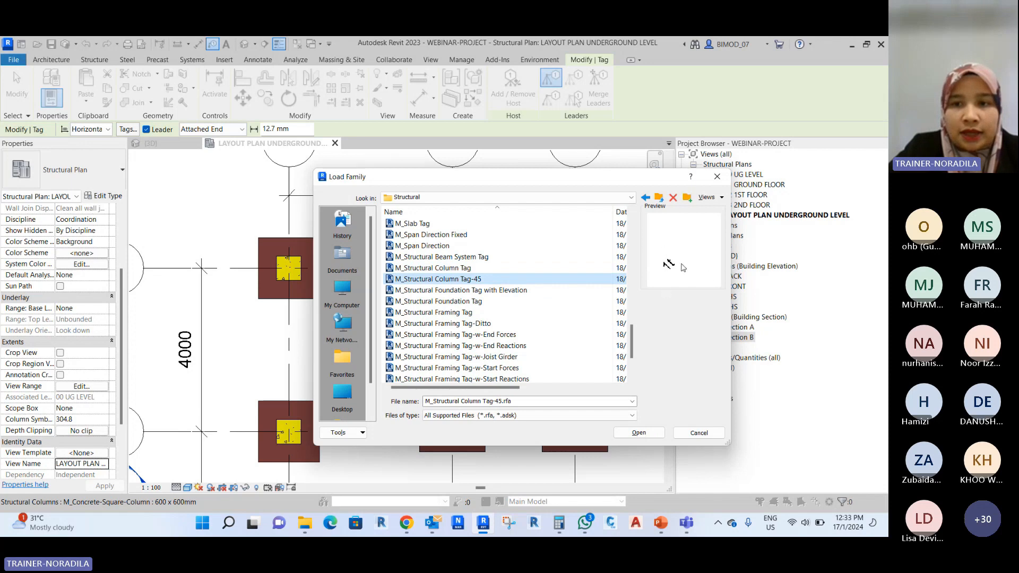
left_click(436, 269)
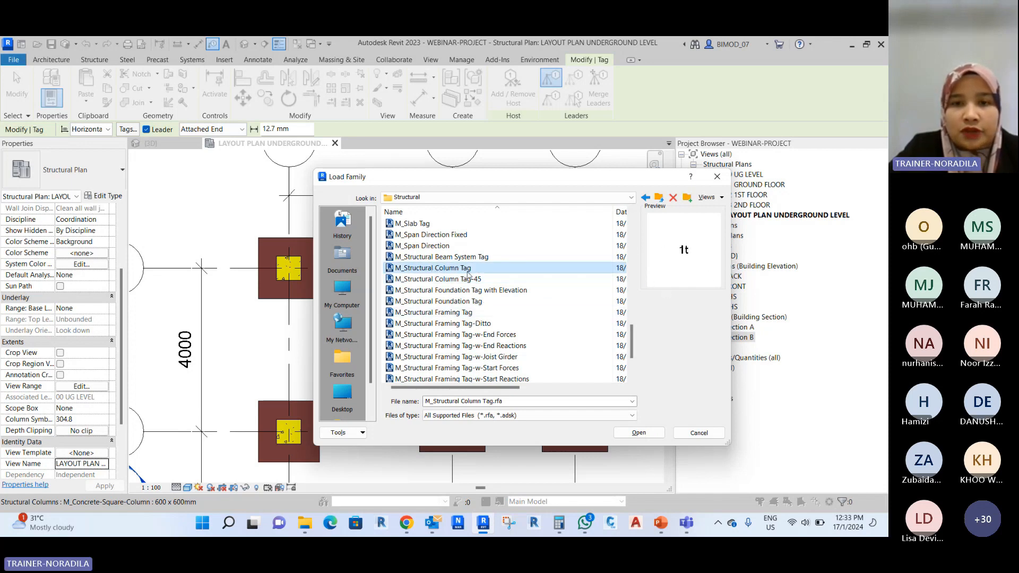
left_click(642, 432)
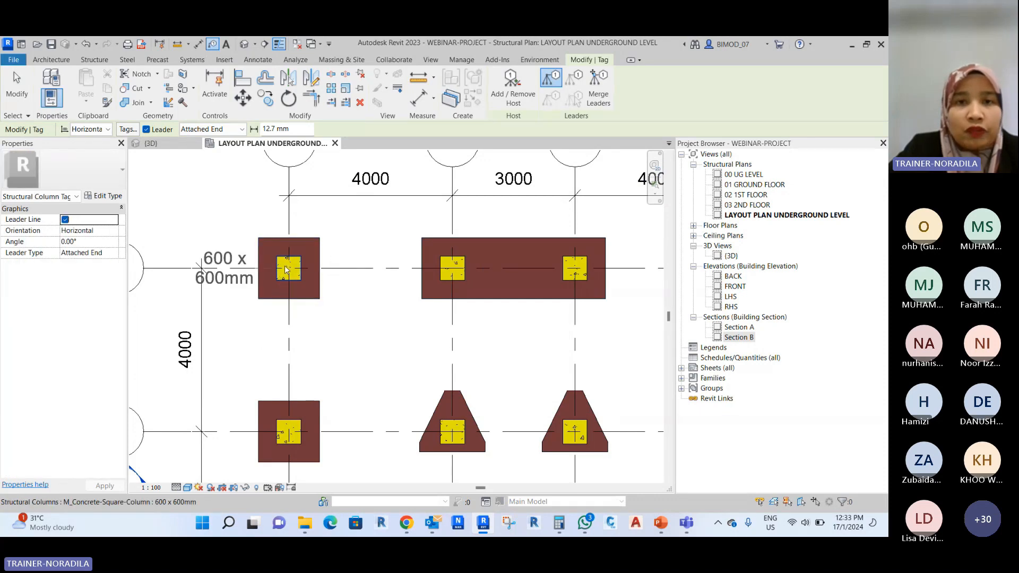
Check the leader type options and keep Attached End for the structural column tag at grid A5.
scroll(253, 257, "up", 2)
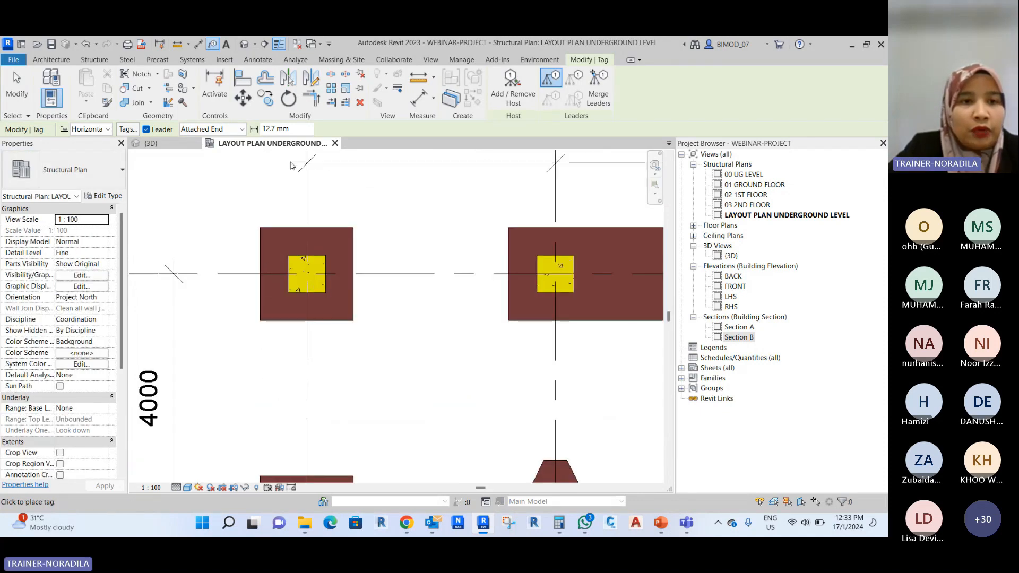
left_click(235, 130)
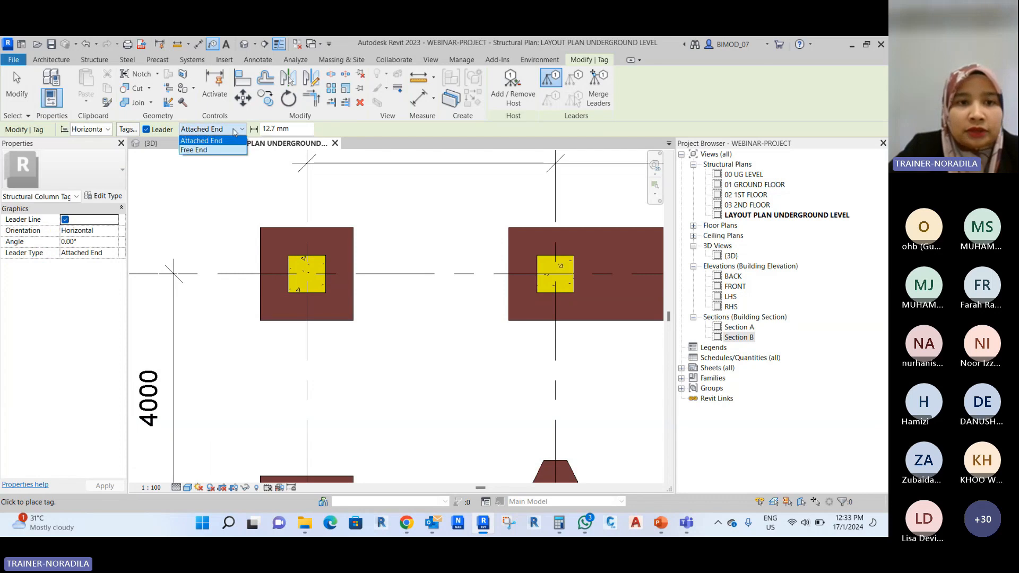
left_click(364, 271)
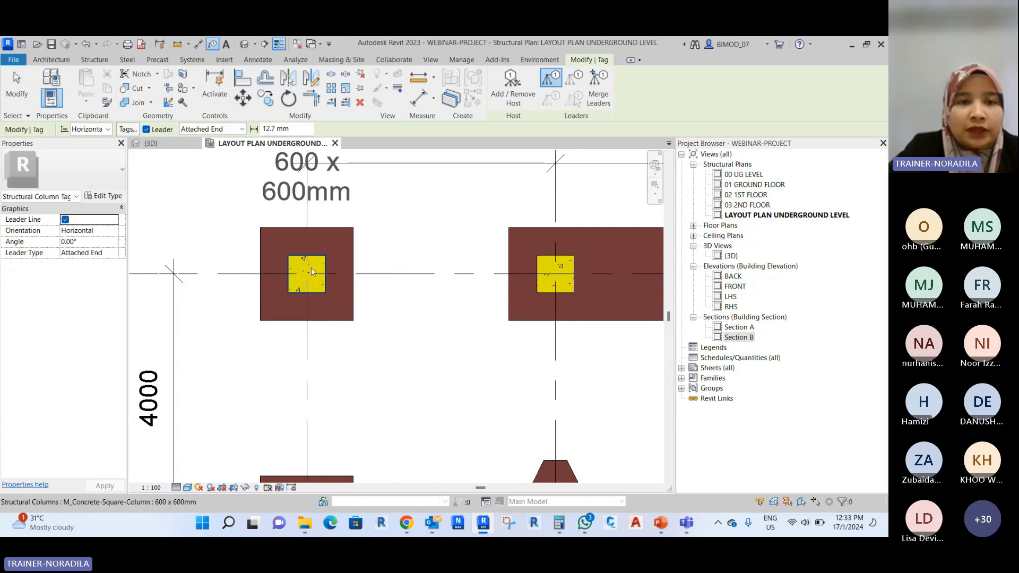
Tag the column at grid A-5 without a leader and move the tag just below its pile cap.
left_click(212, 129)
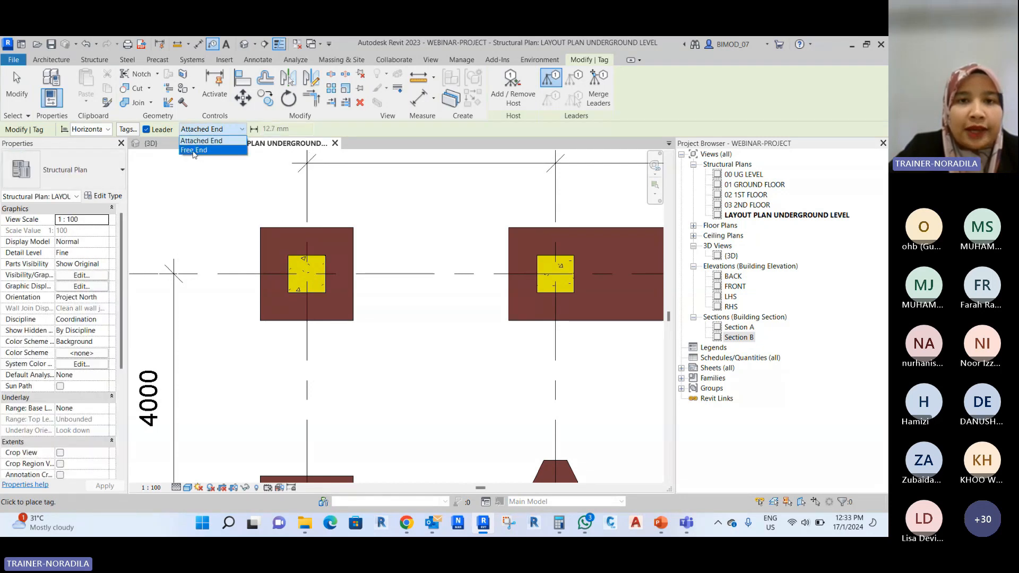
left_click(194, 151)
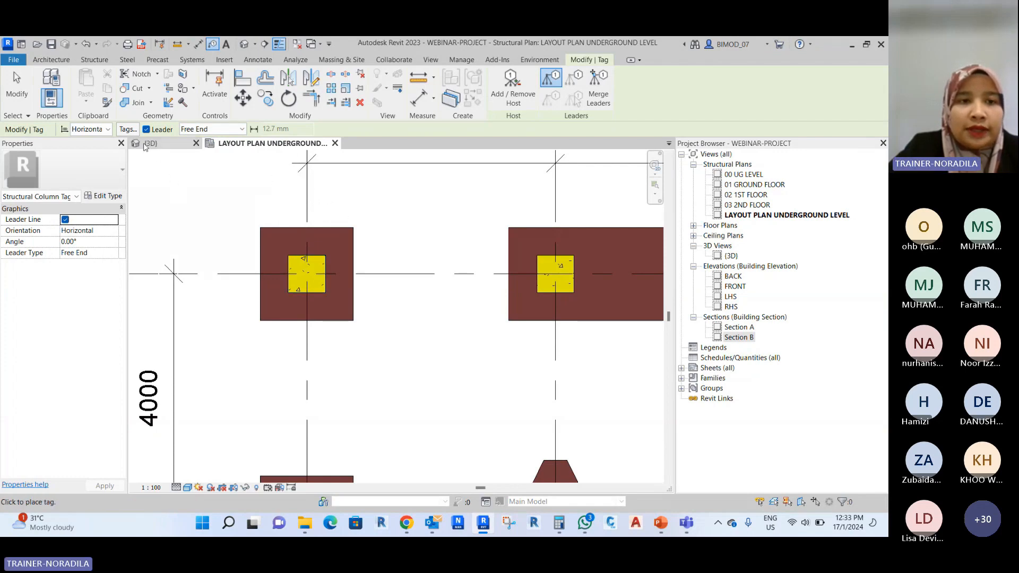
left_click(146, 129)
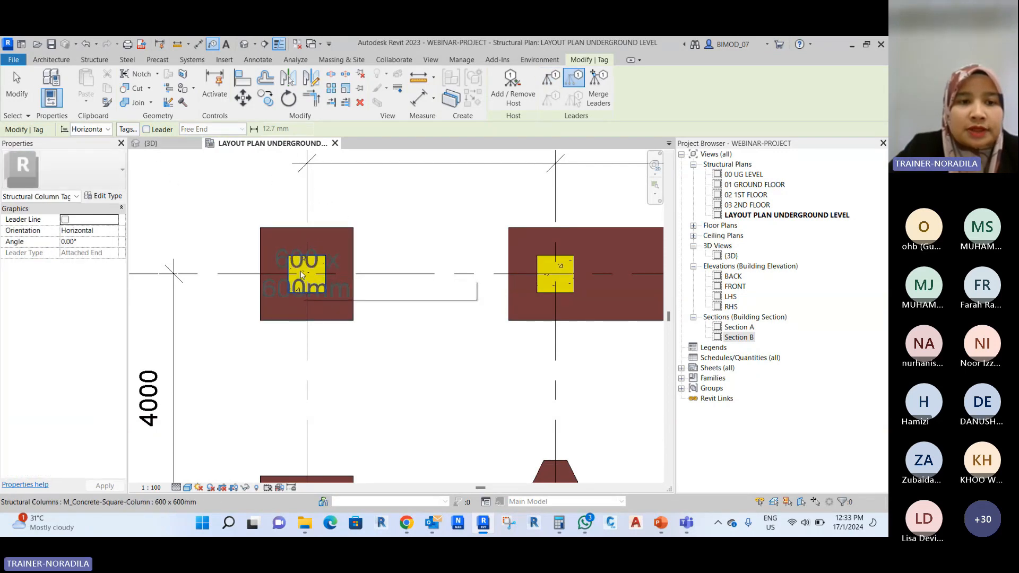
left_click(301, 270)
left_click_drag(308, 306, 307, 378)
scroll(232, 228, "down", 2)
key("Escape")
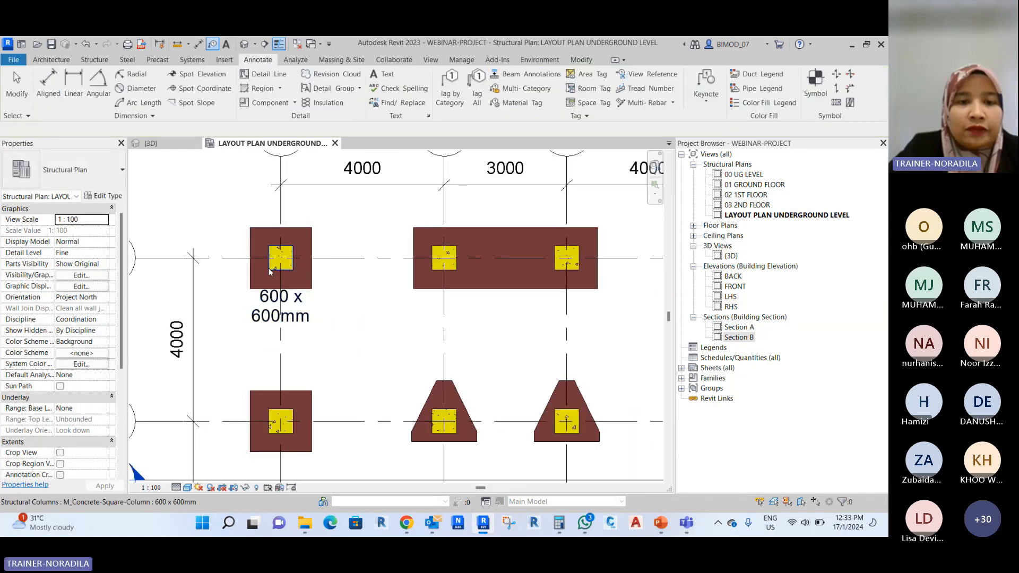
Examine the column tag placed below the pile cap at grid A-5.
scroll(272, 265, "up", 1)
left_click(279, 306)
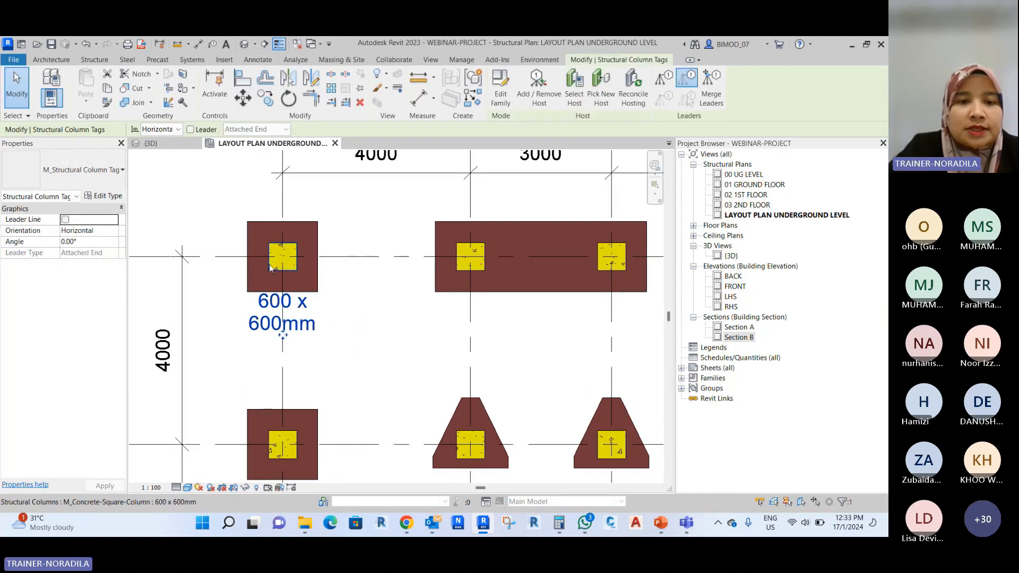
scroll(232, 277, "down", 3)
scroll(230, 280, "up", 2)
key("Escape")
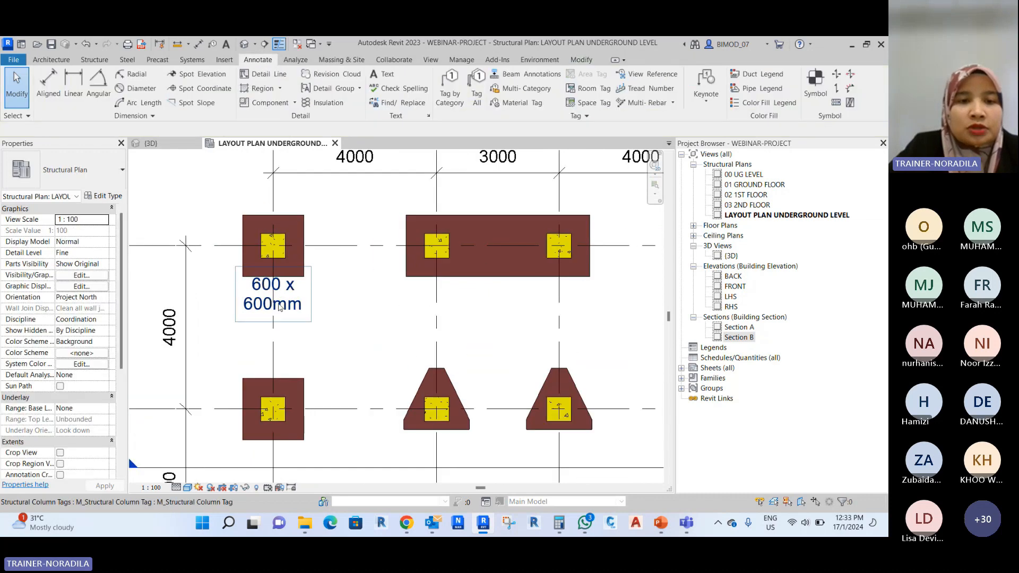
left_click(261, 303)
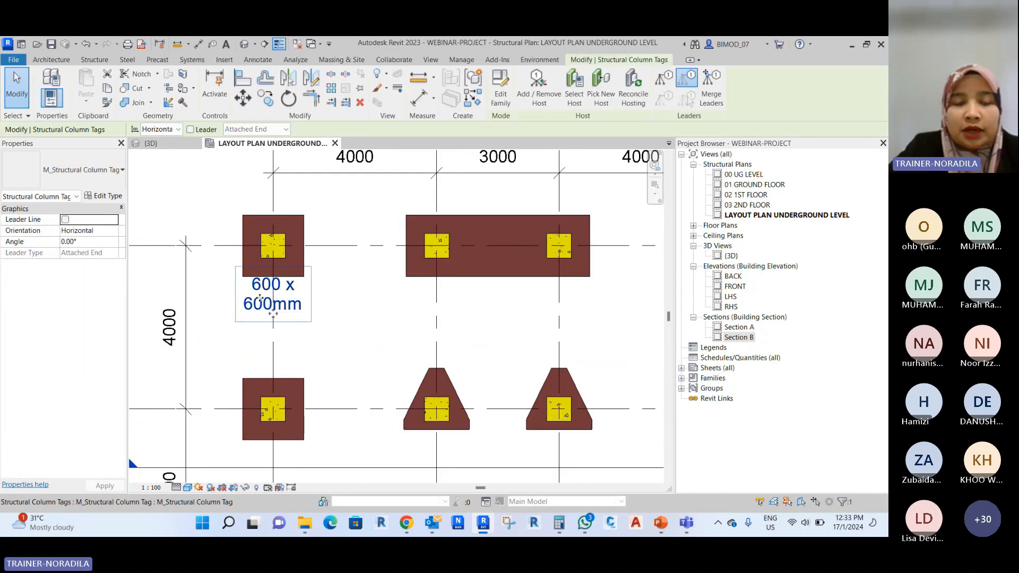
scroll(289, 236, "down", 2)
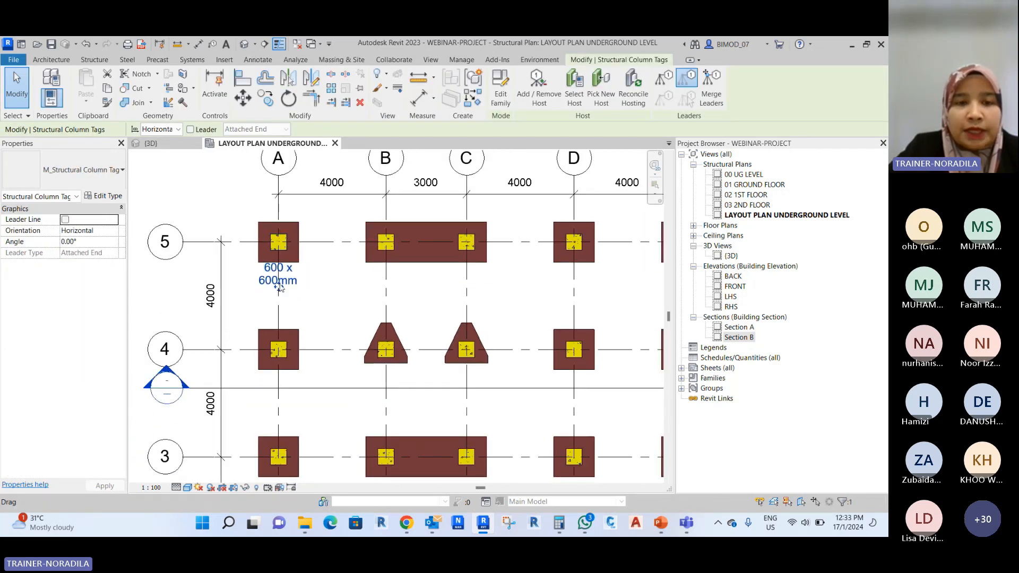
scroll(279, 282, "up", 2)
key("Escape")
scroll(262, 200, "down", 1)
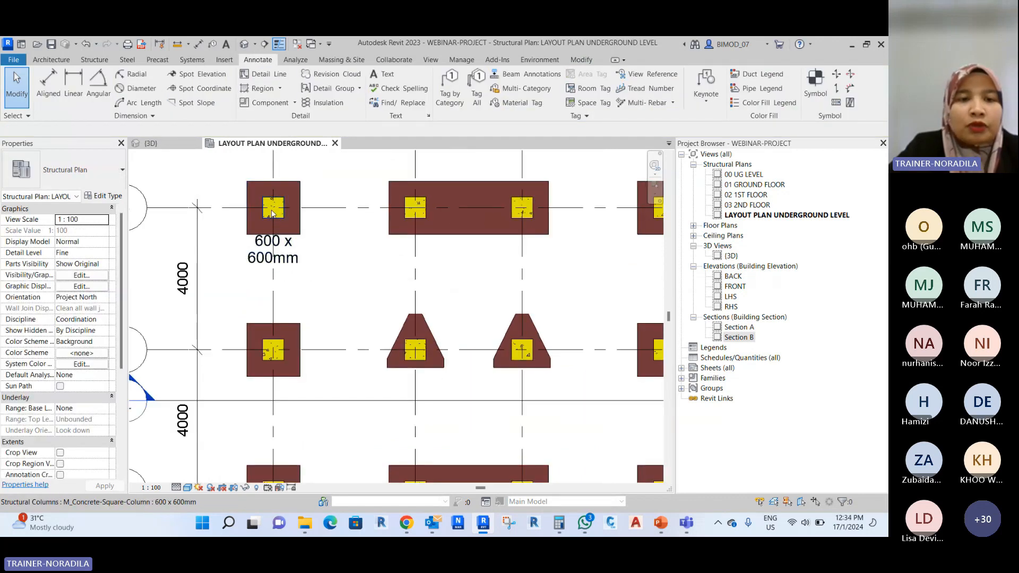
Select all instances of the 600 x 600mm concrete square column in the entire project.
left_click(272, 213)
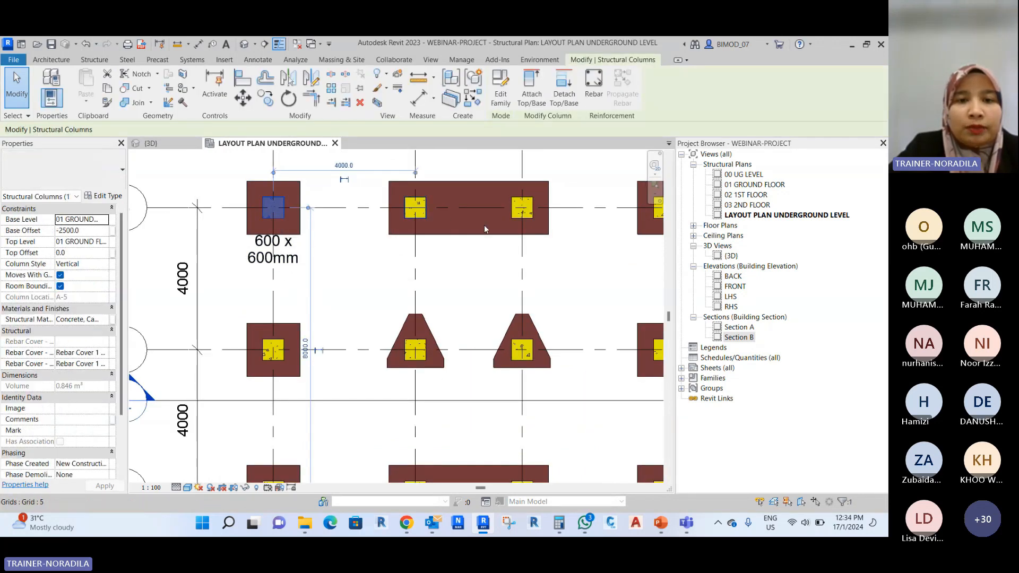
right_click(272, 201)
mouse_move(375, 342)
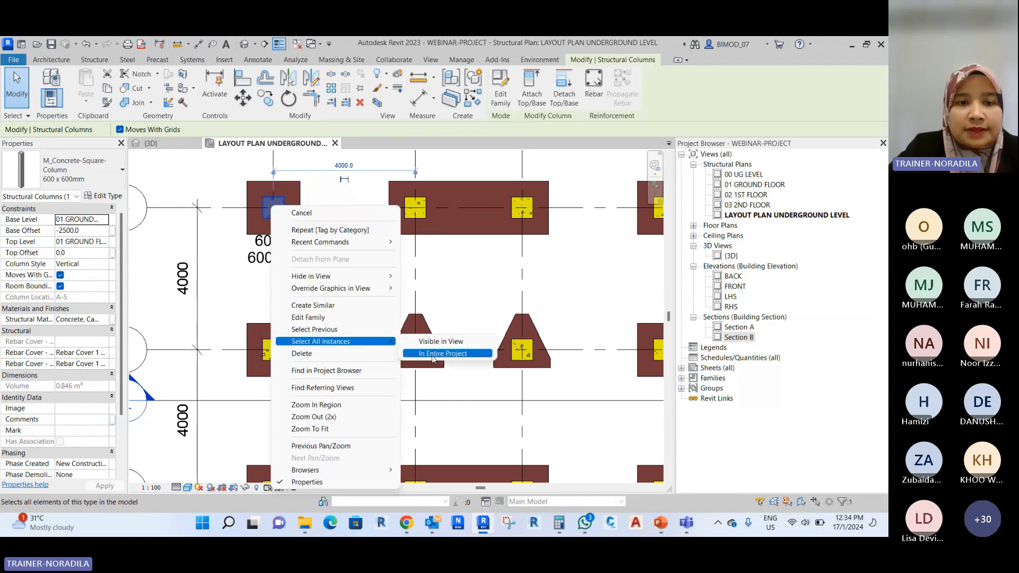
left_click(435, 354)
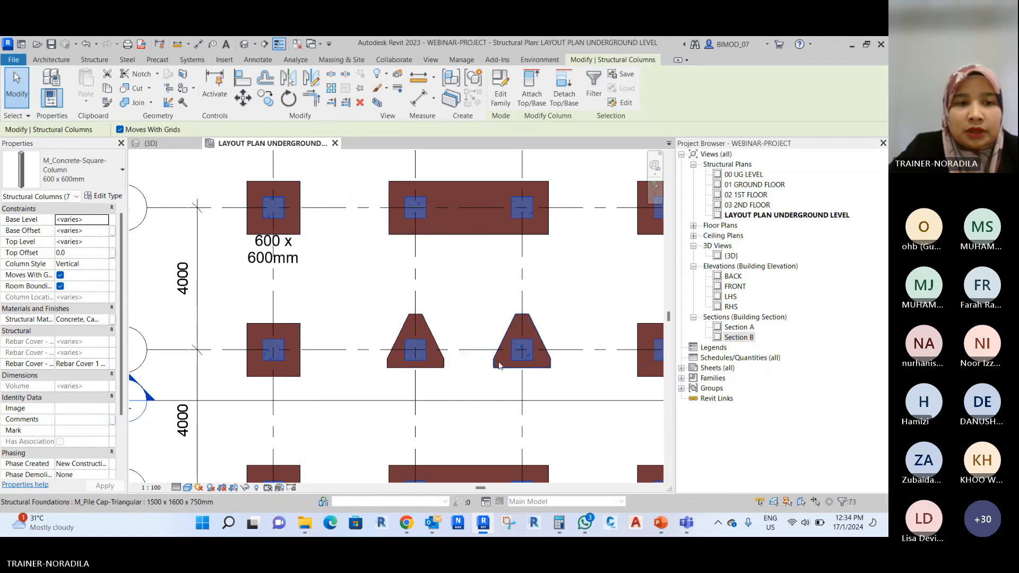
scroll(286, 202, "down", 3)
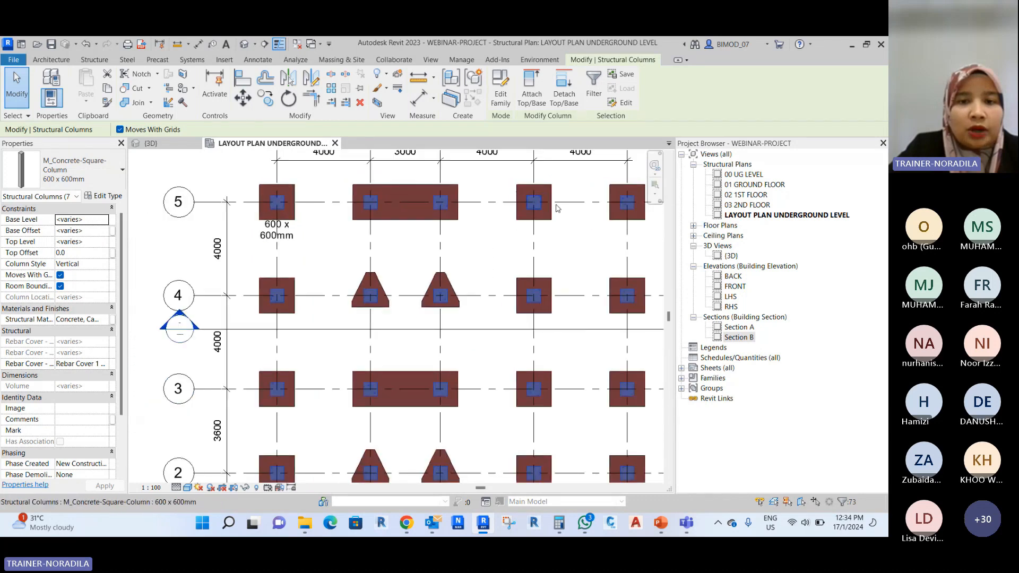
Select the whole building in the 3D view and filter the selection to Structural Columns only.
key("ctrl+Tab")
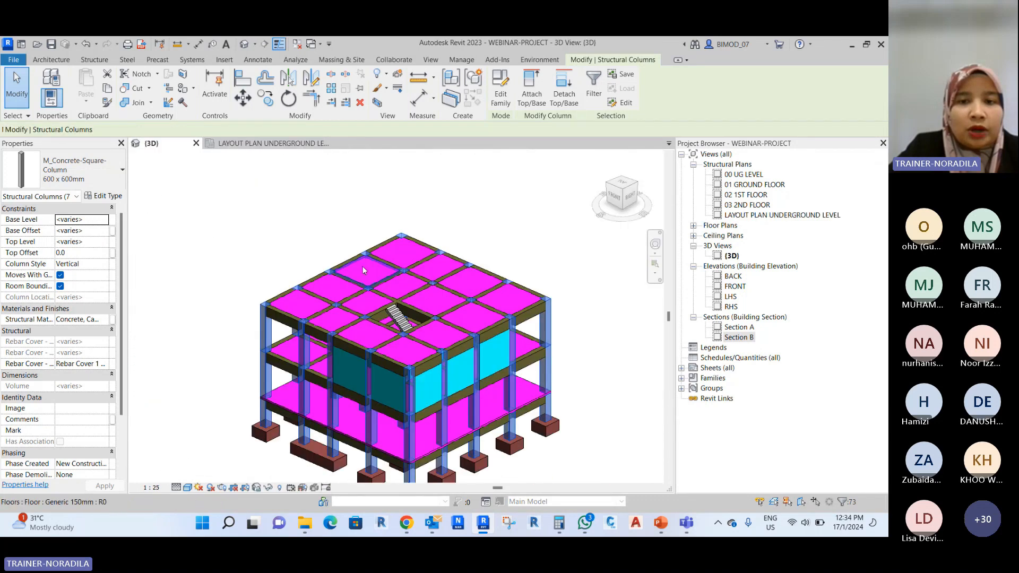
scroll(361, 266, "down", 2)
left_click(281, 232)
left_click_drag(223, 201, 586, 458)
left_click(546, 87)
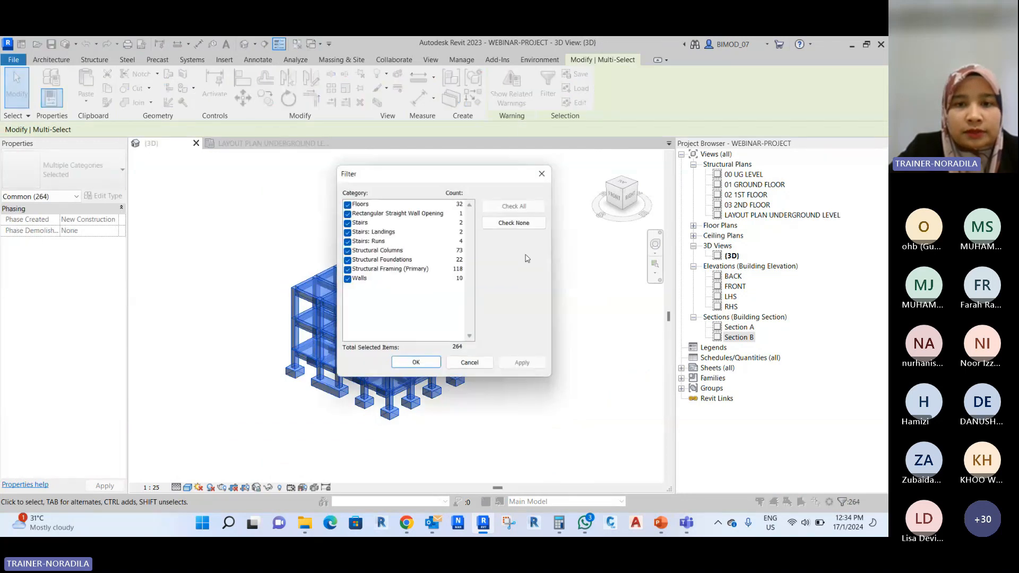
left_click(511, 225)
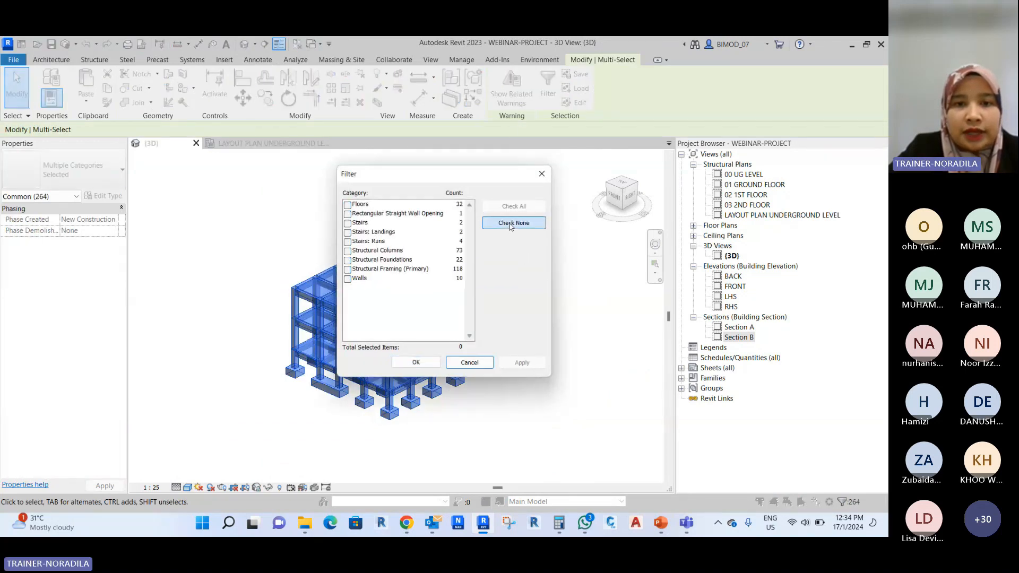
left_click(348, 251)
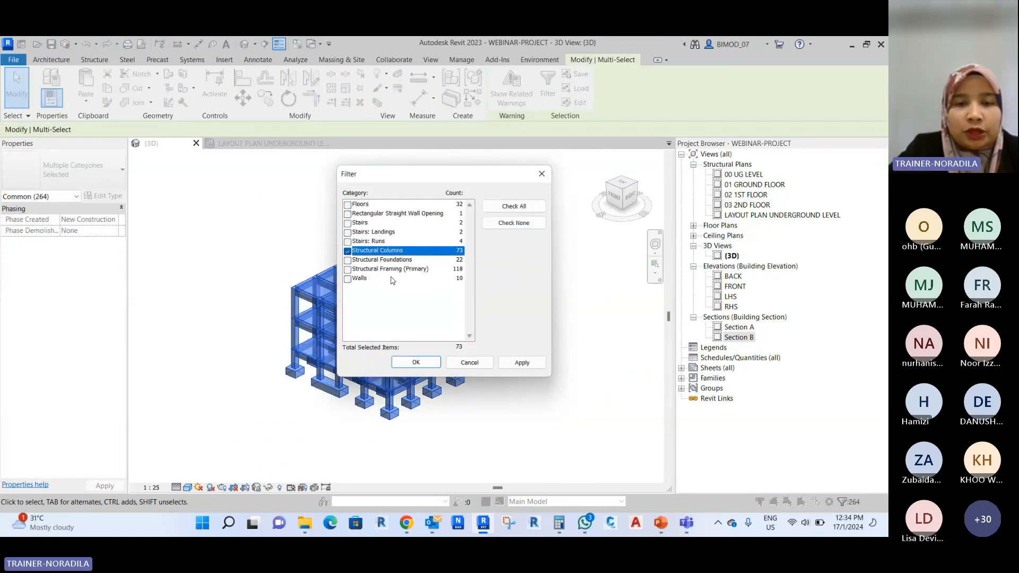
left_click(423, 365)
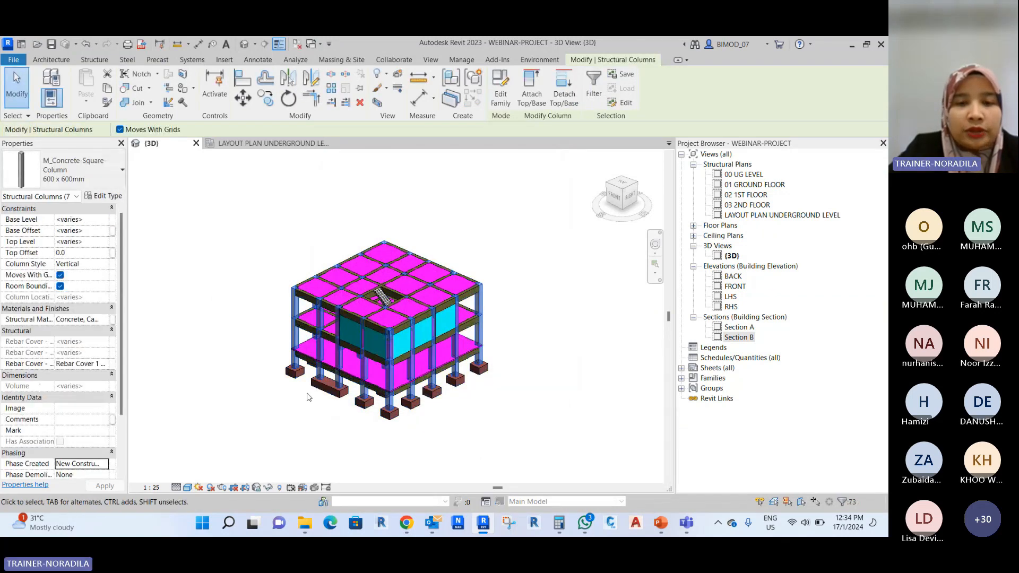
Set the Mark of all selected structural columns to C1, accepting duplicate values, and clear the selection.
scroll(76, 350, "down", 3)
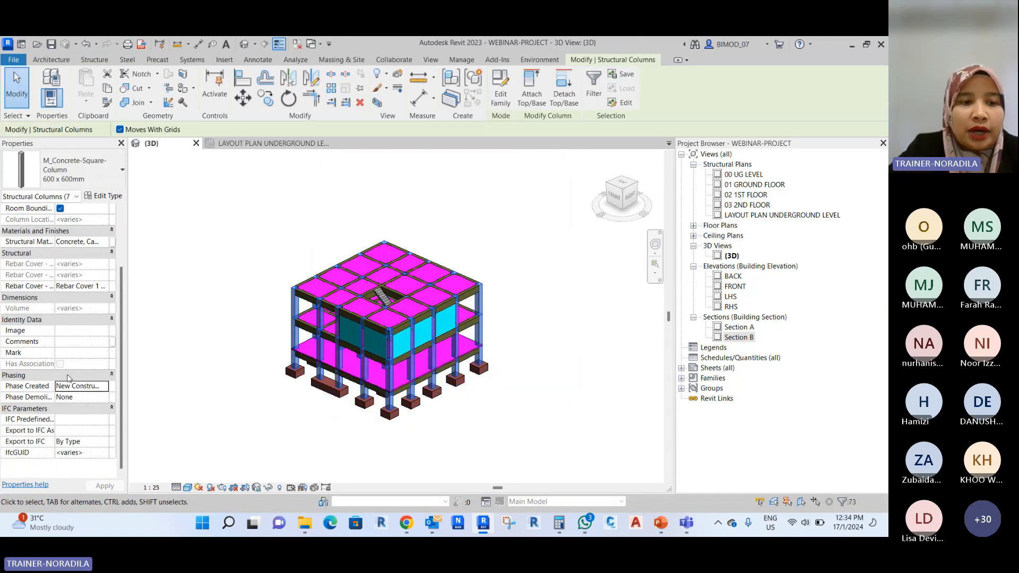
left_click(81, 352)
type("C")
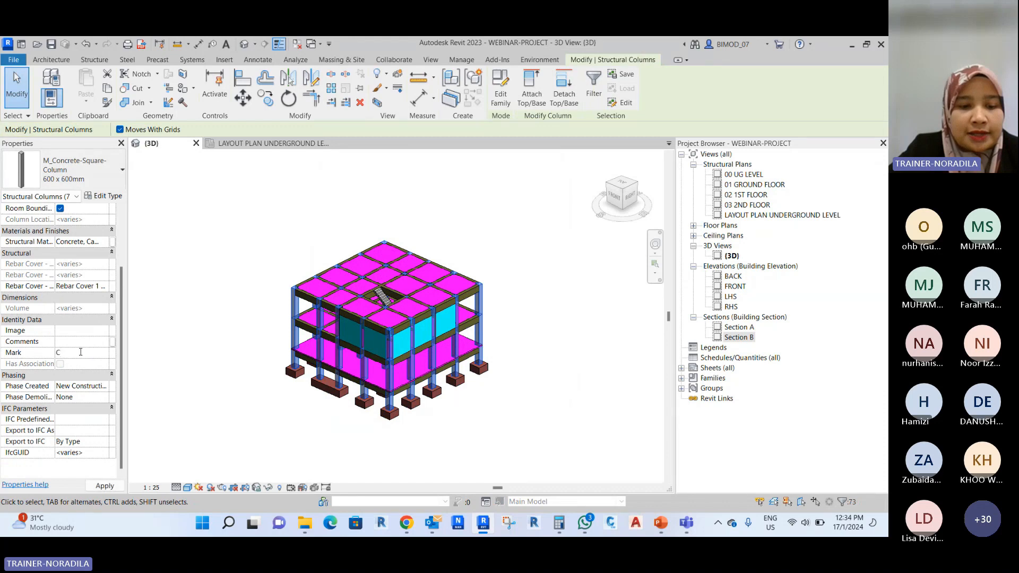
type("1")
key("Return")
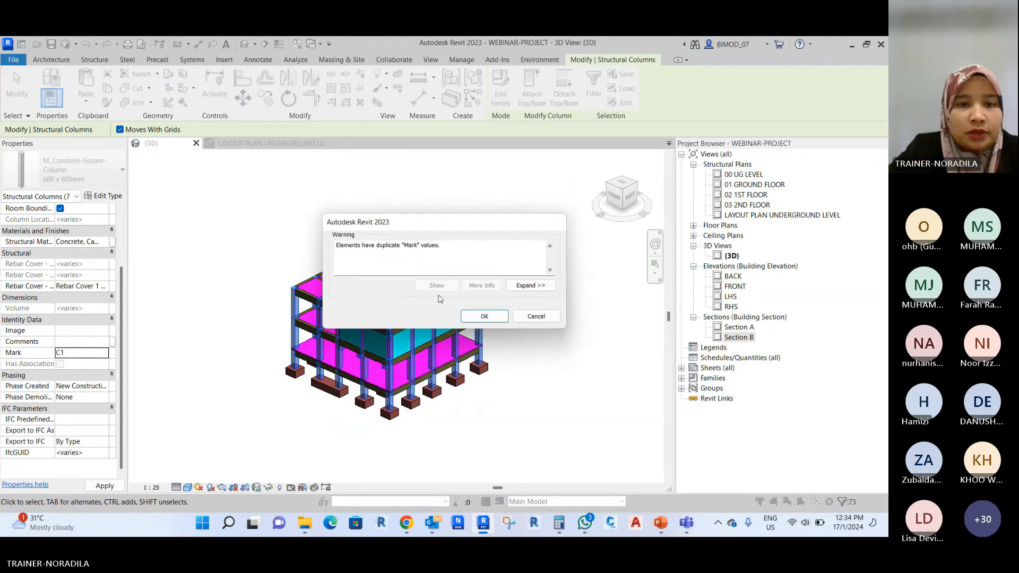
left_click(470, 317)
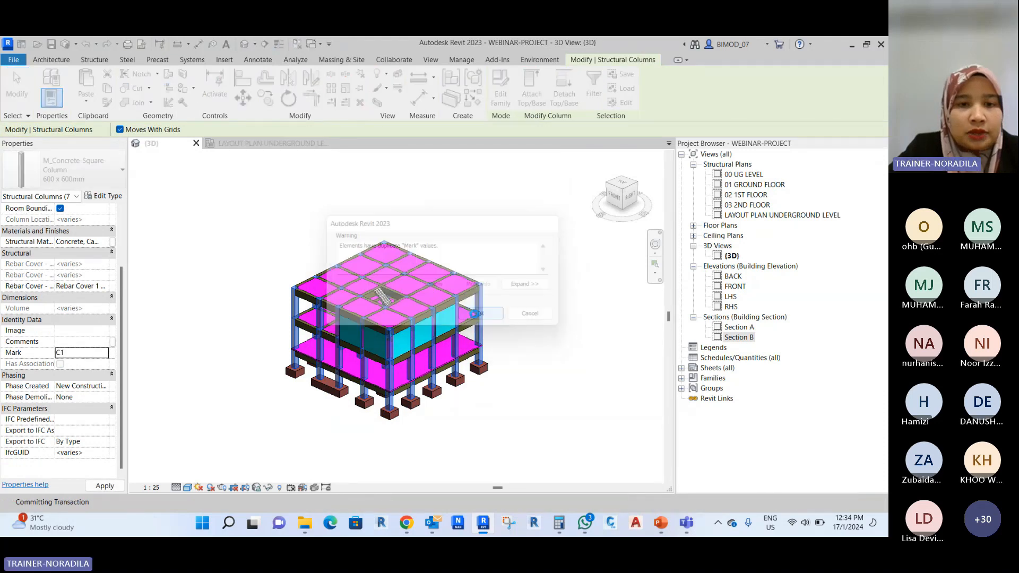
left_click(289, 206)
Return to the underground level layout plan and open the family of the A-5 column tag for editing.
left_click(273, 143)
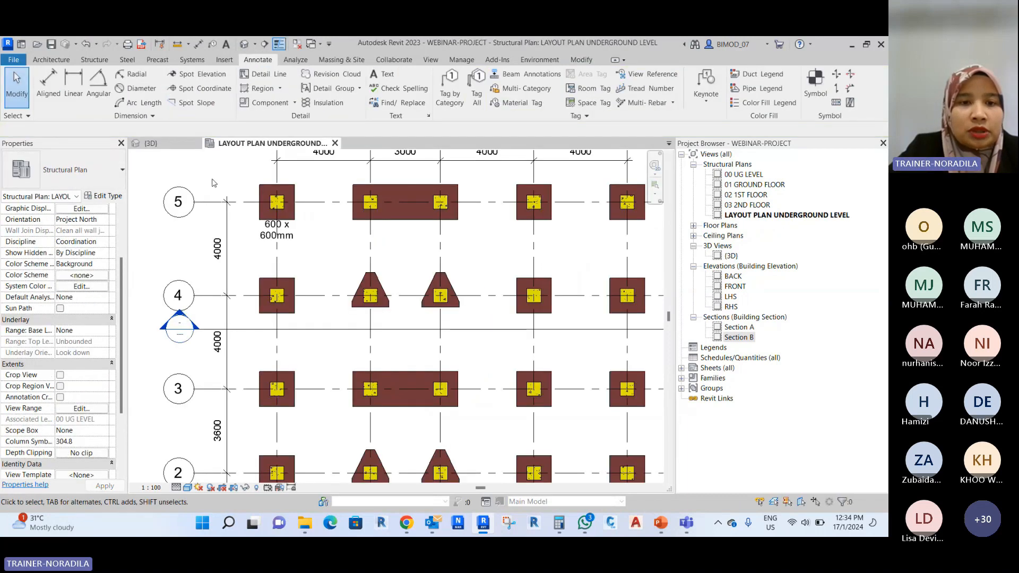
scroll(213, 182, "up", 3)
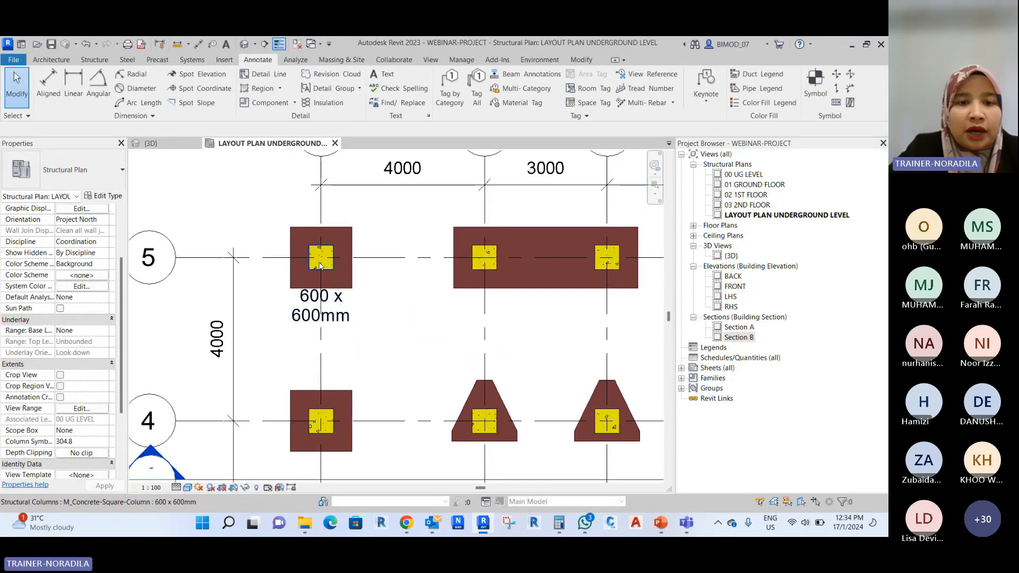
left_click(333, 306)
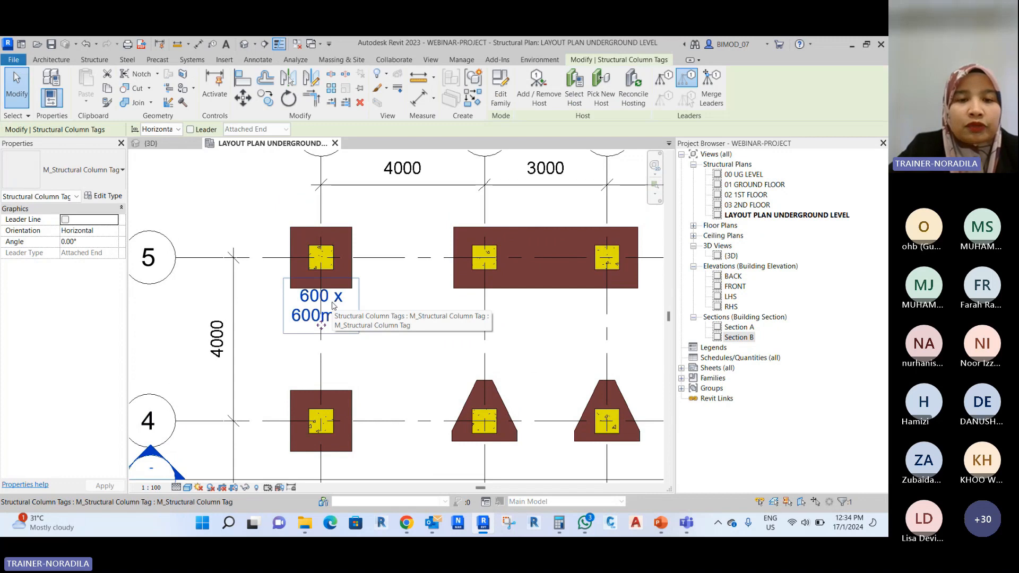
left_click(395, 345)
left_click(327, 313)
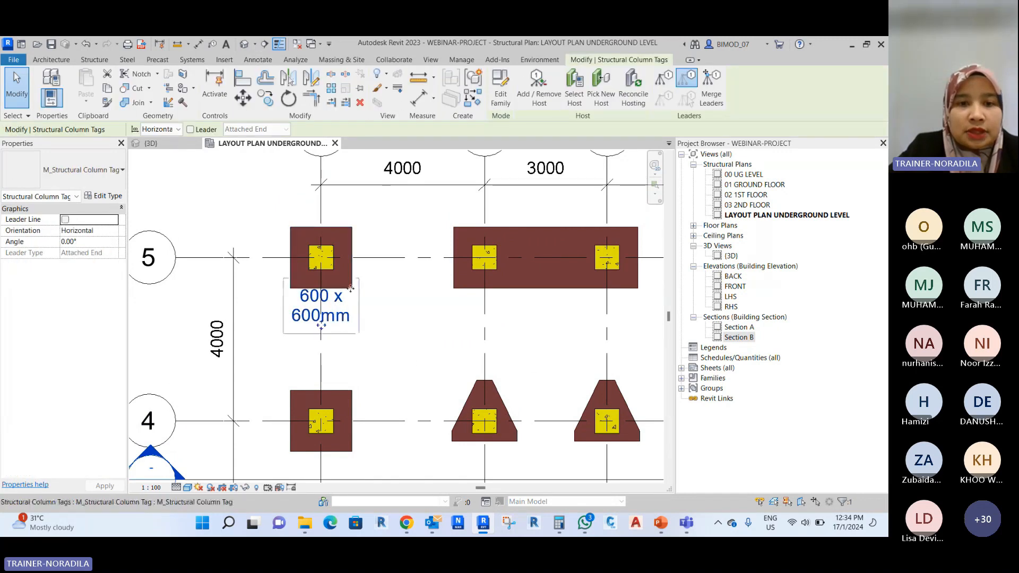
left_click(504, 91)
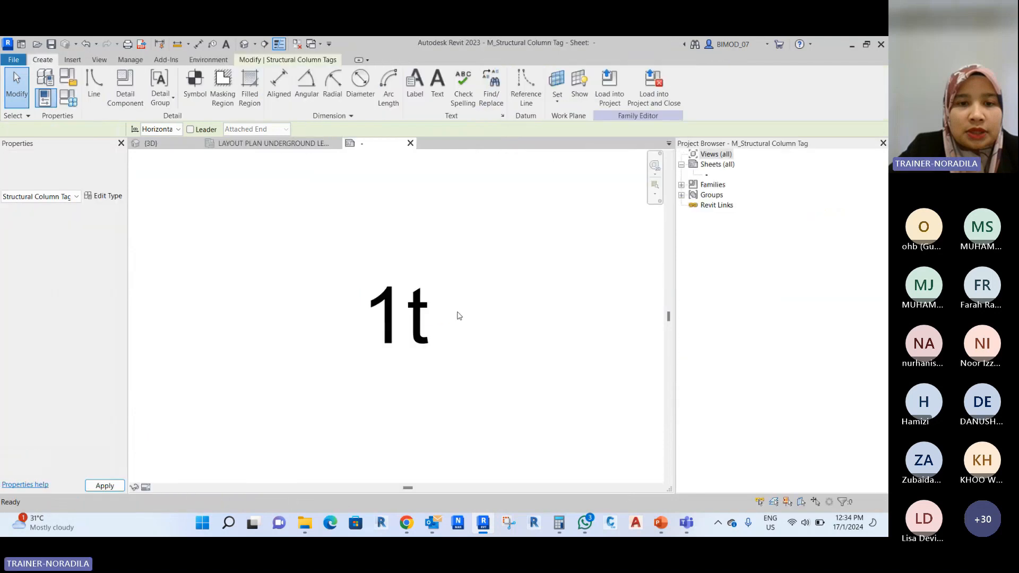
Replace the Type Name parameter with Mark in the tag family's label.
left_click(393, 328)
scroll(365, 285, "down", 3)
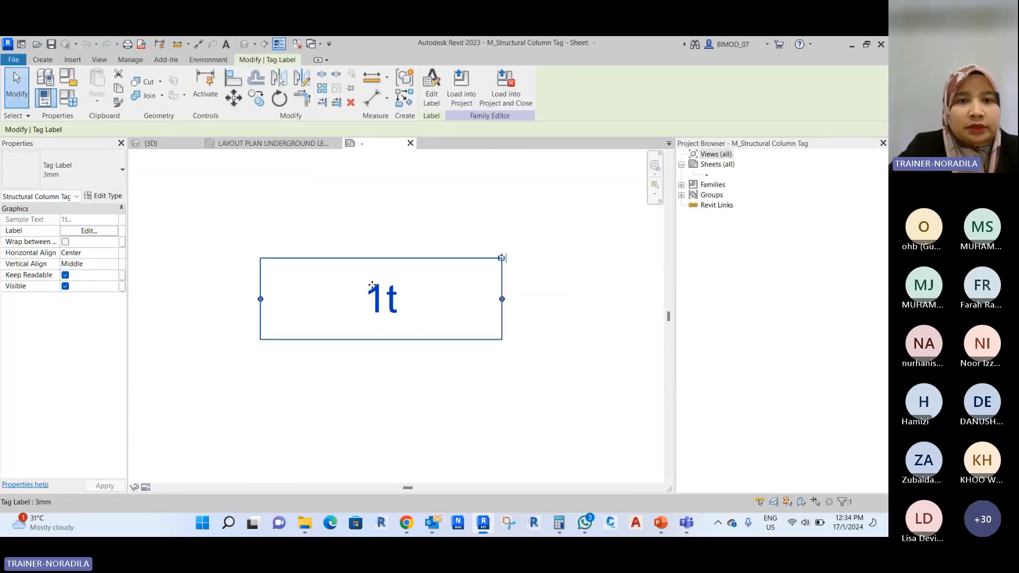
left_click(431, 98)
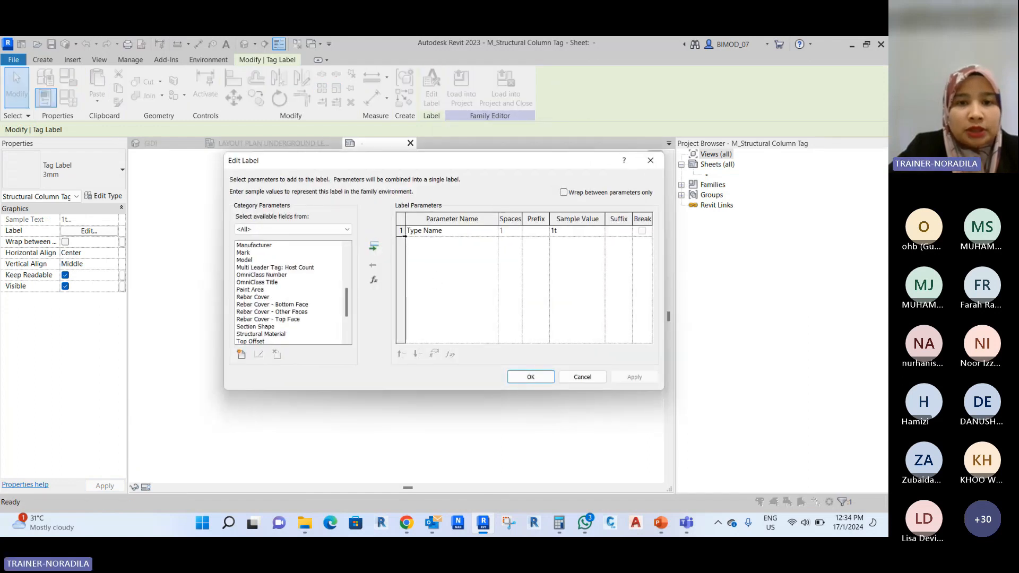
left_click(401, 231)
left_click(374, 264)
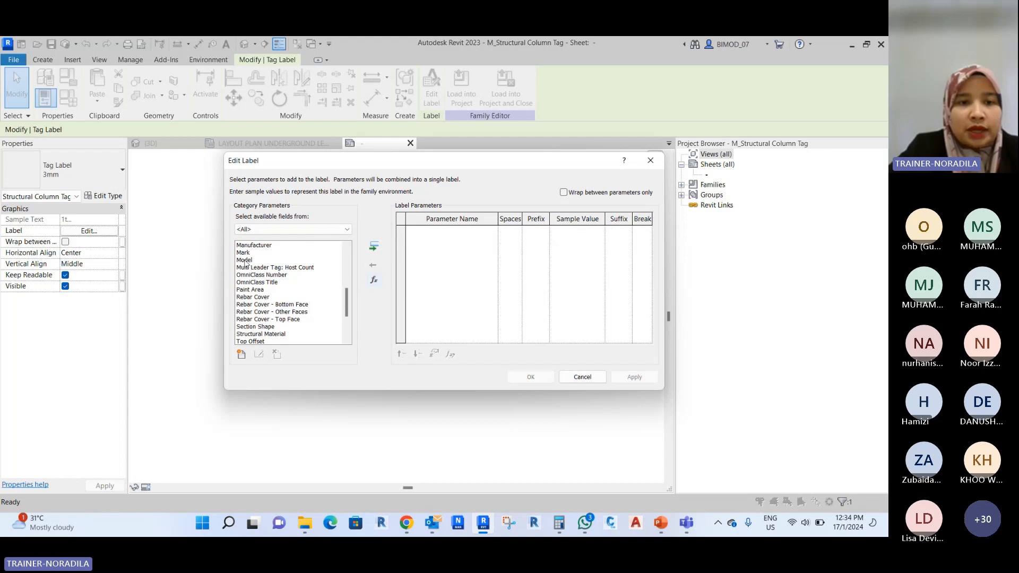
left_click(374, 247)
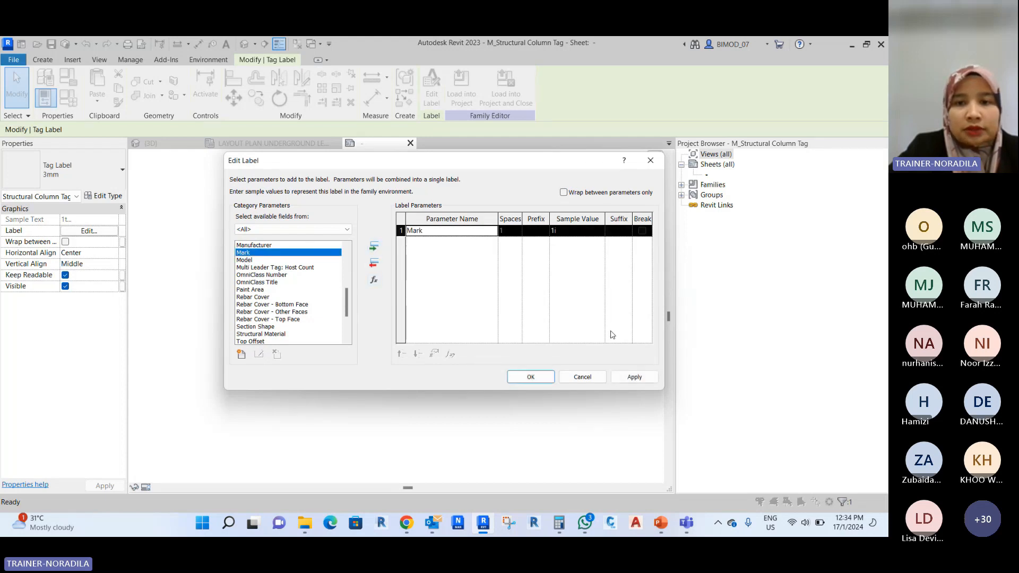
left_click(530, 376)
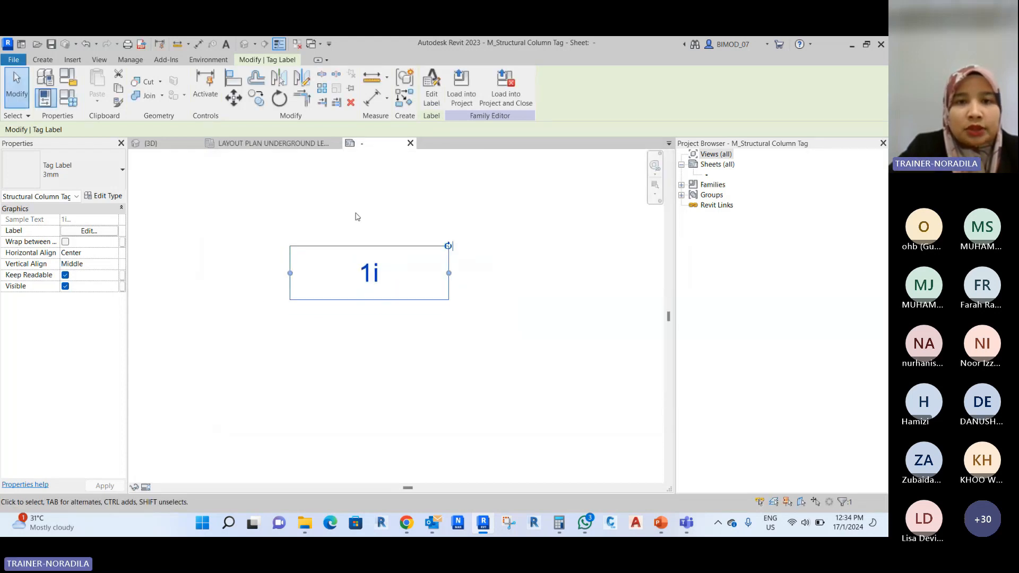
Load the tag family into the project and close it, overwriting the existing version and its parameter values.
left_click(506, 87)
left_click(483, 288)
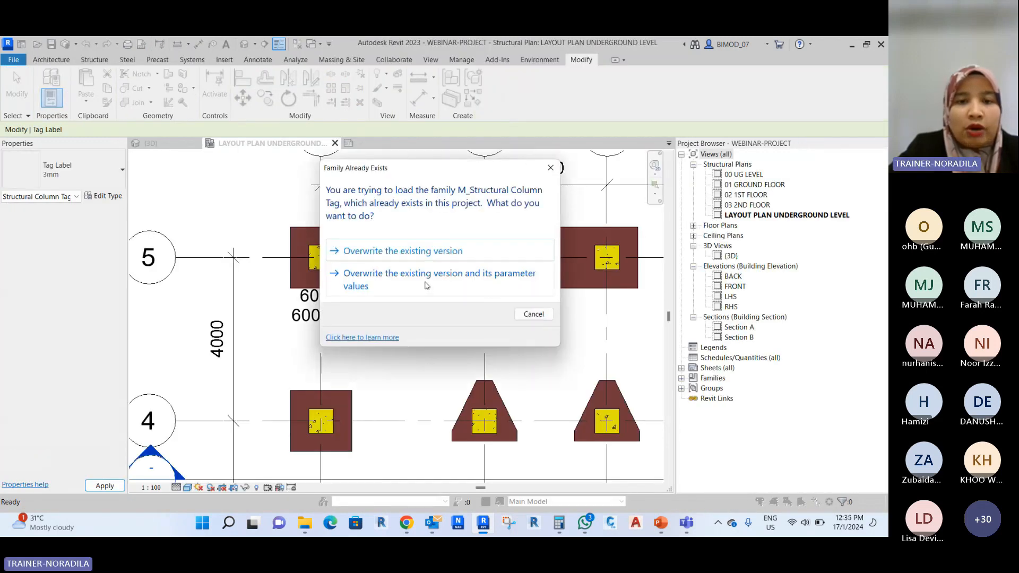
left_click(426, 285)
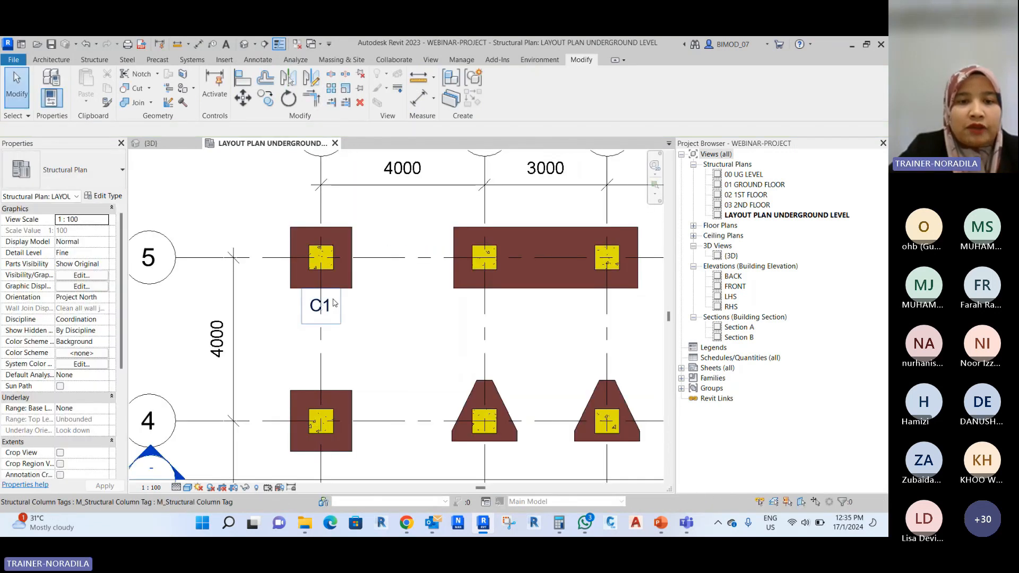
left_click(334, 303)
scroll(334, 304, "up", 2)
key("Escape")
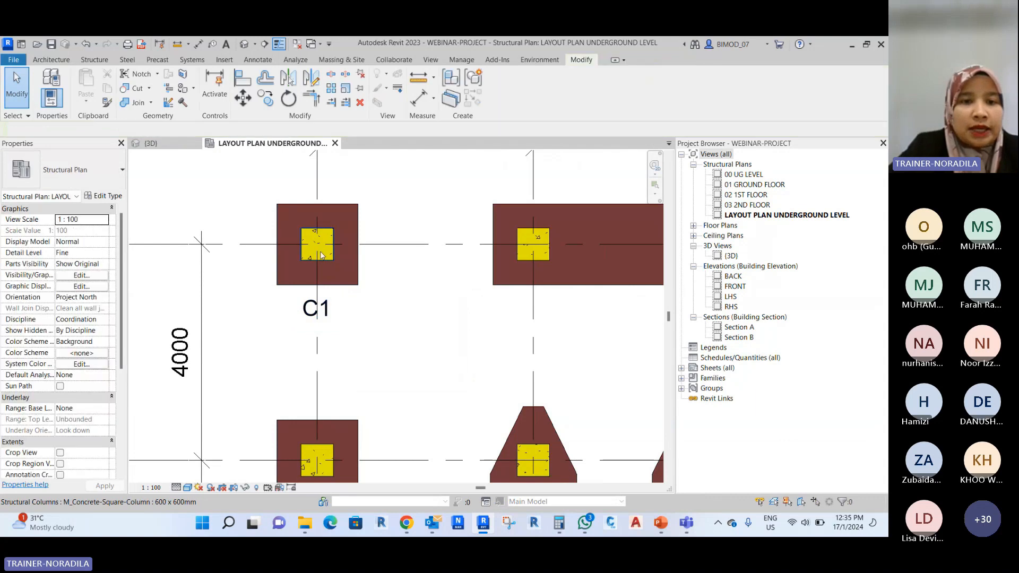
Check the Mark value of the structural column at grid A-5 in its identity data, then clear the selection.
left_click(321, 254)
left_click(224, 215)
scroll(59, 435, "down", 5)
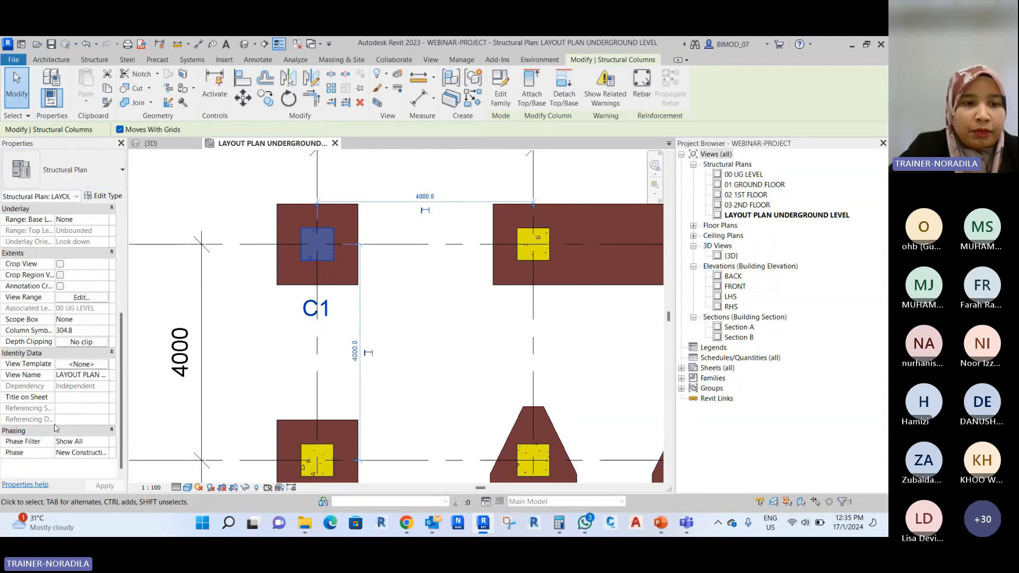
left_click(321, 249)
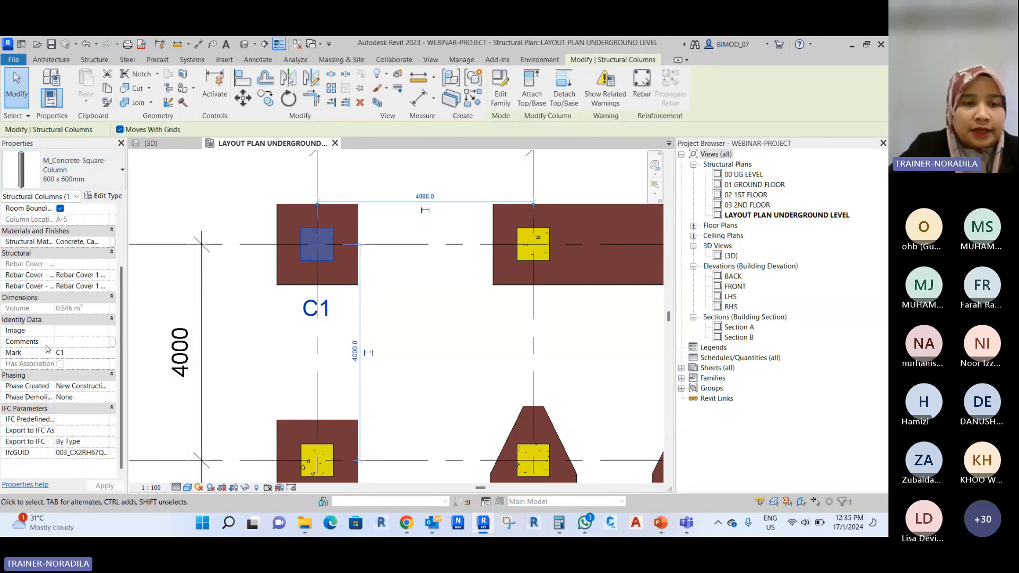
left_click(423, 308)
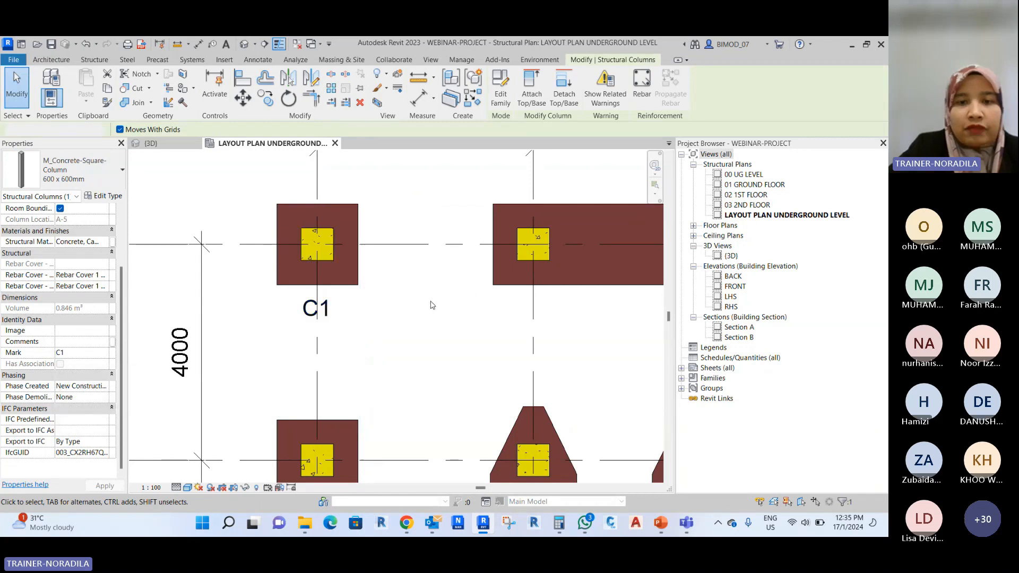
Set the Mark of the structural column at grid B-5 to C2, accepting the duplicate mark values.
left_click(523, 255)
left_click(79, 353)
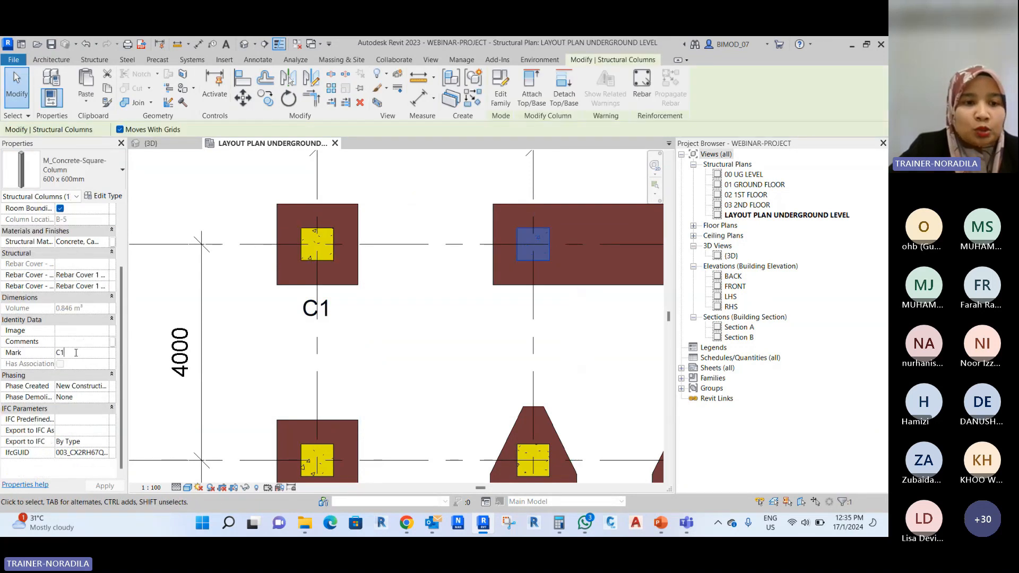
key("BackSpace")
type("2")
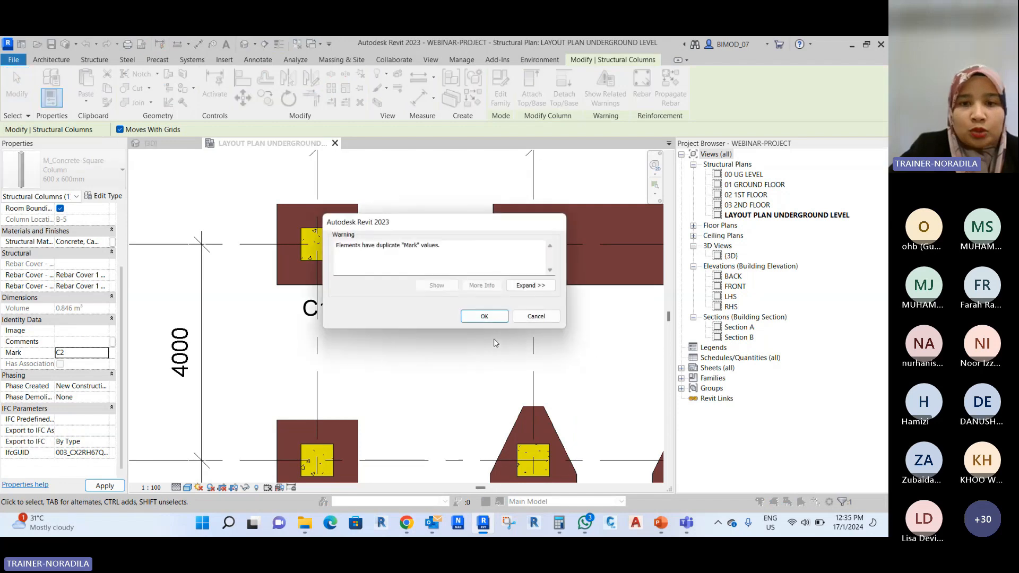
left_click(474, 314)
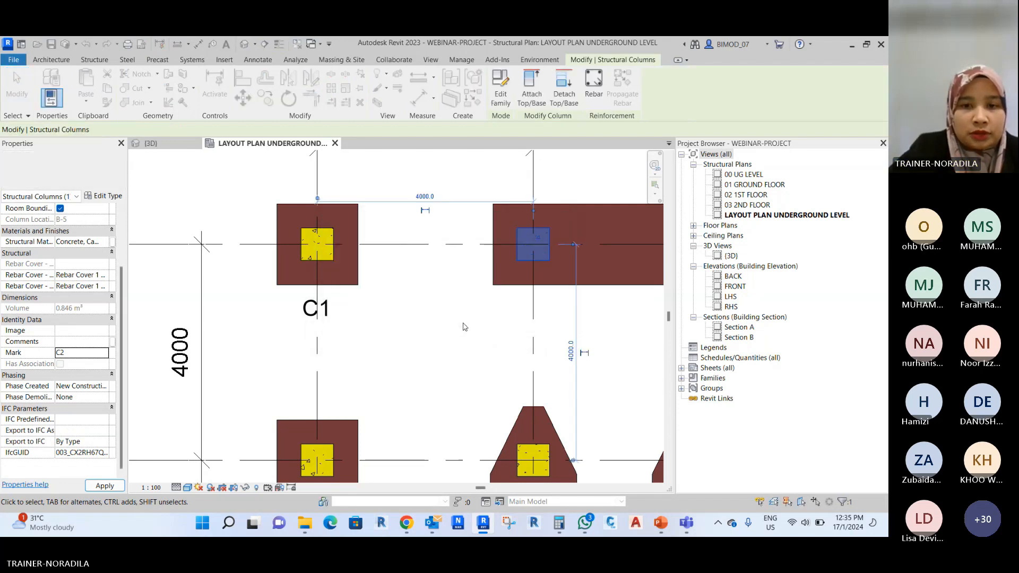
left_click(466, 326)
Tag the structural column at grid B-5 by category, placing the tag just below its pile cap.
scroll(451, 238, "down", 2)
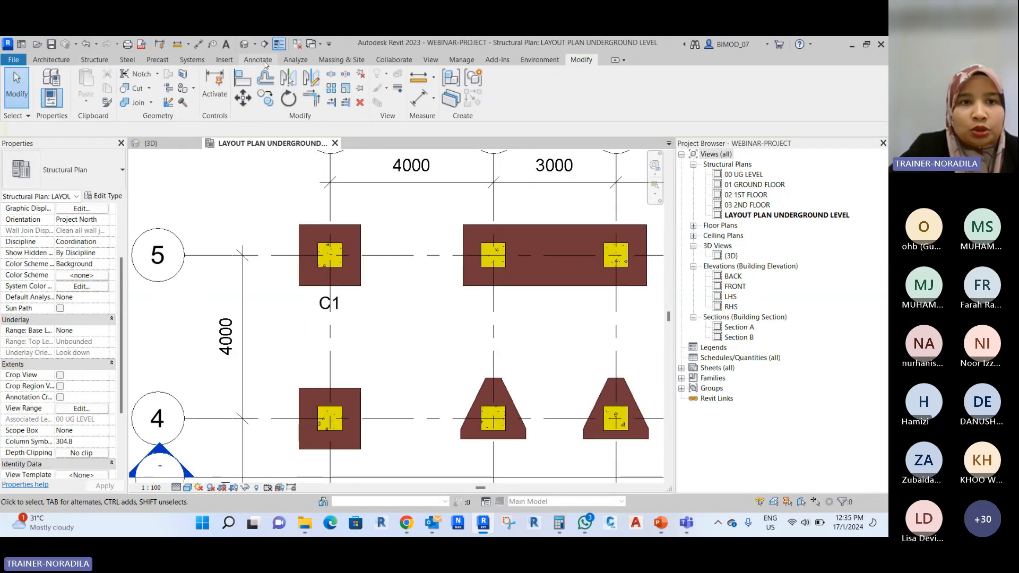
left_click(250, 61)
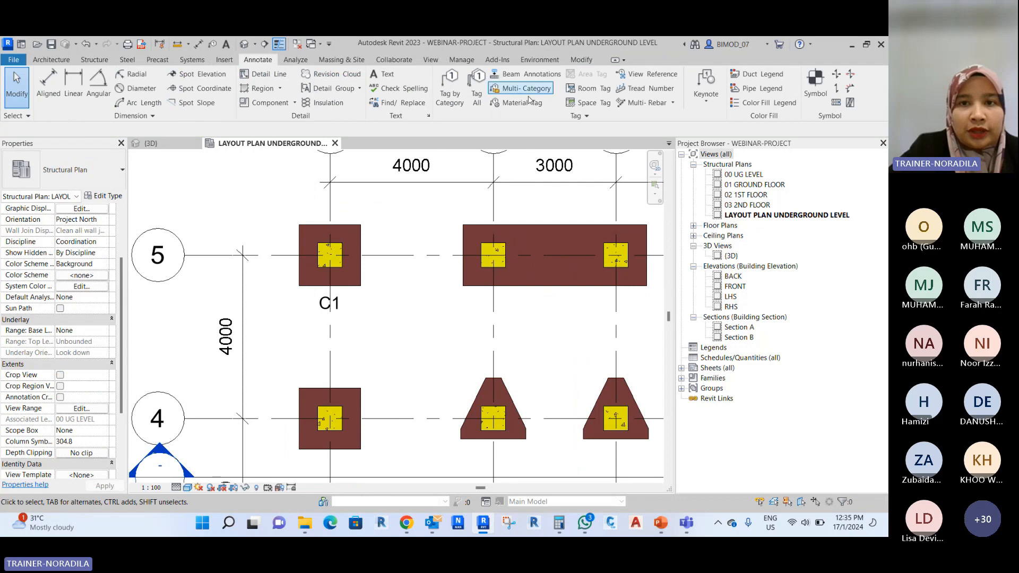
left_click(451, 88)
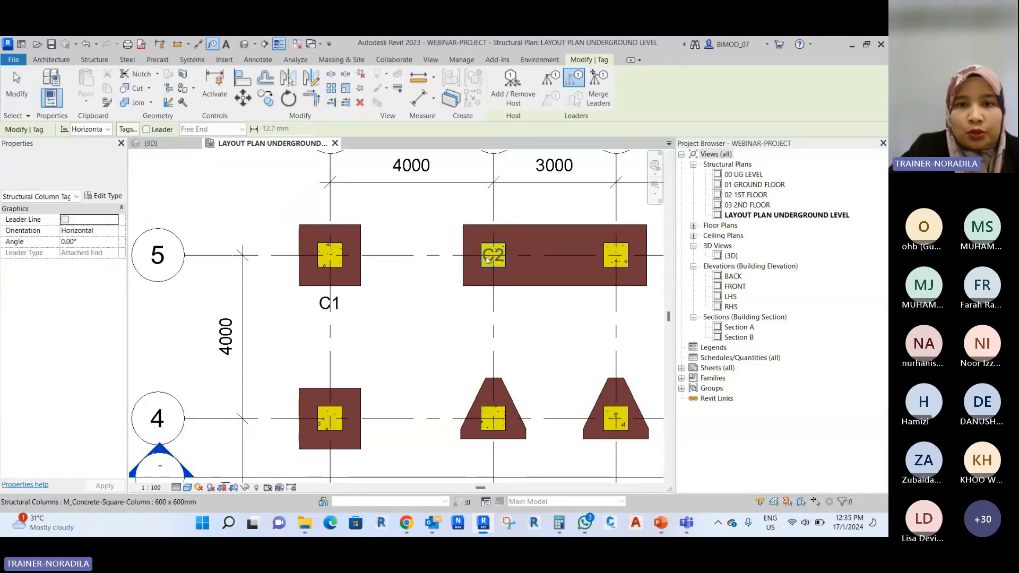
scroll(496, 270, "up", 2)
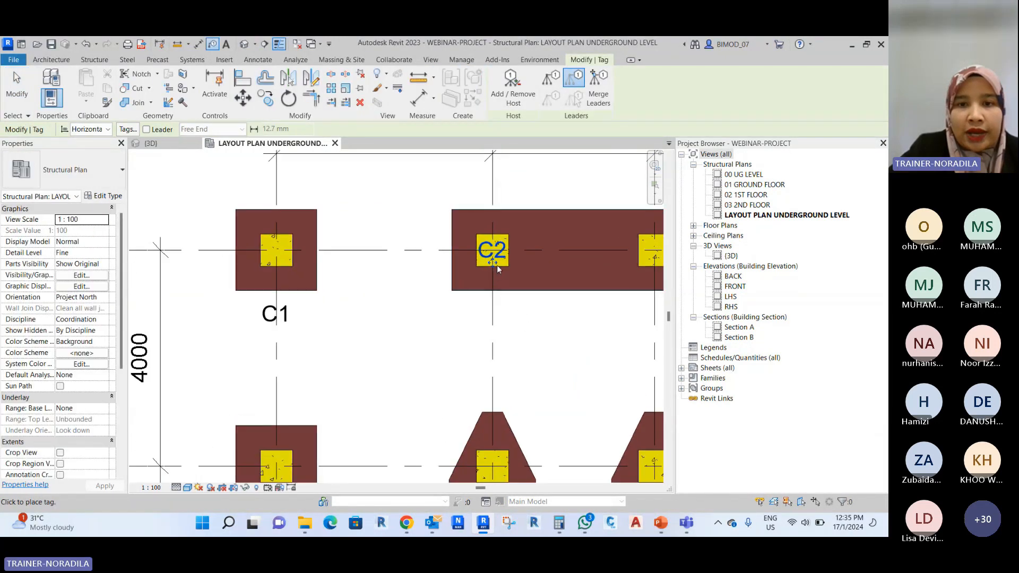
left_click(491, 266)
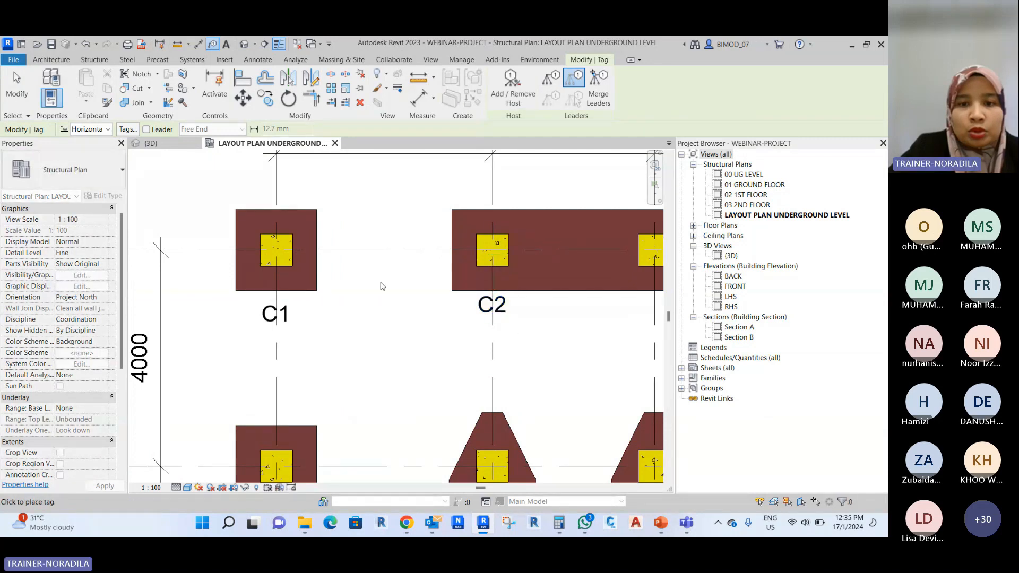
scroll(272, 248, "down", 2)
scroll(271, 248, "down", 2)
key("Escape")
key("Escape")
scroll(340, 297, "up", 2)
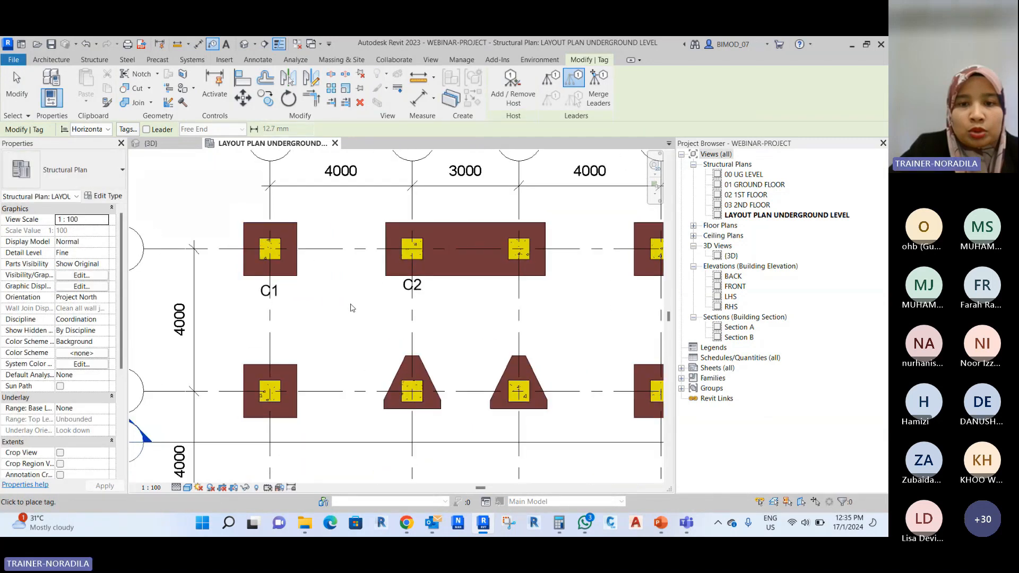
Delete the C1 and C2 column tags placed below the grid 5 columns.
scroll(353, 307, "down", 2)
middle_click_drag(362, 305, 348, 265)
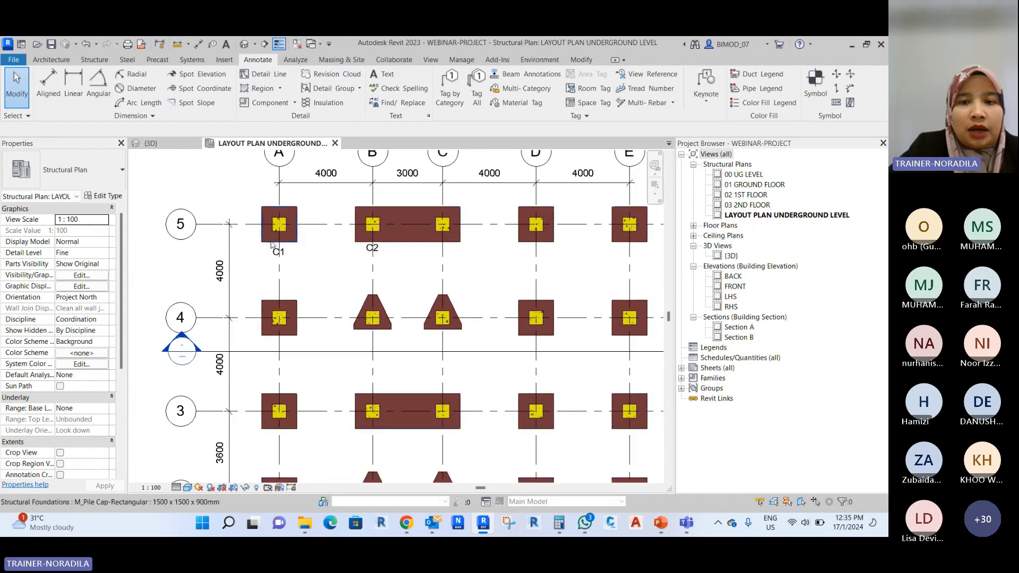
scroll(287, 260, "up", 2)
left_click(286, 257)
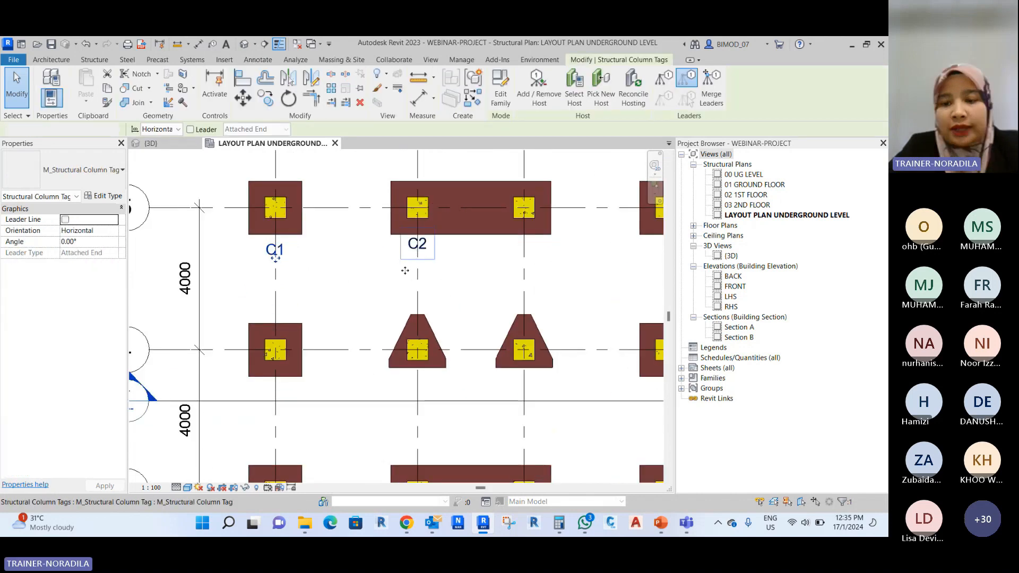
key("Escape")
scroll(405, 271, "down", 1)
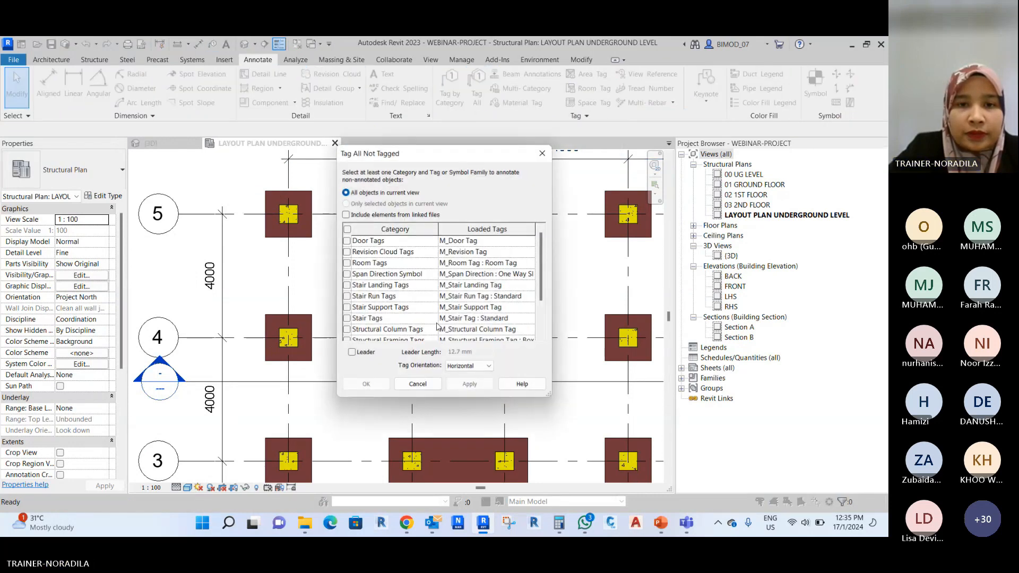
Tag all untagged structural columns in the current view with M_Structural Column Tag, without leaders and with horizontal orientation.
scroll(381, 293, "down", 2)
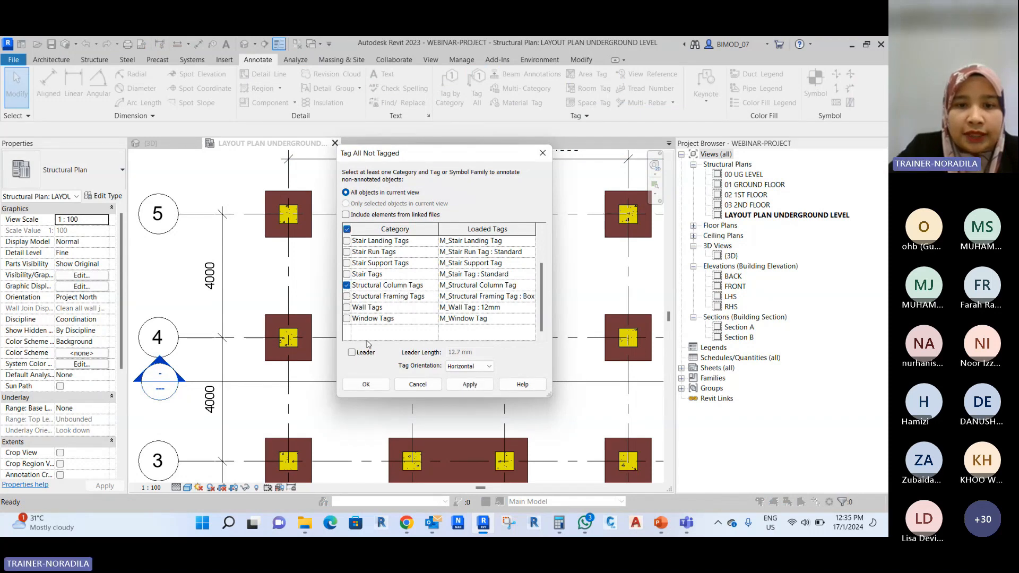
left_click(472, 370)
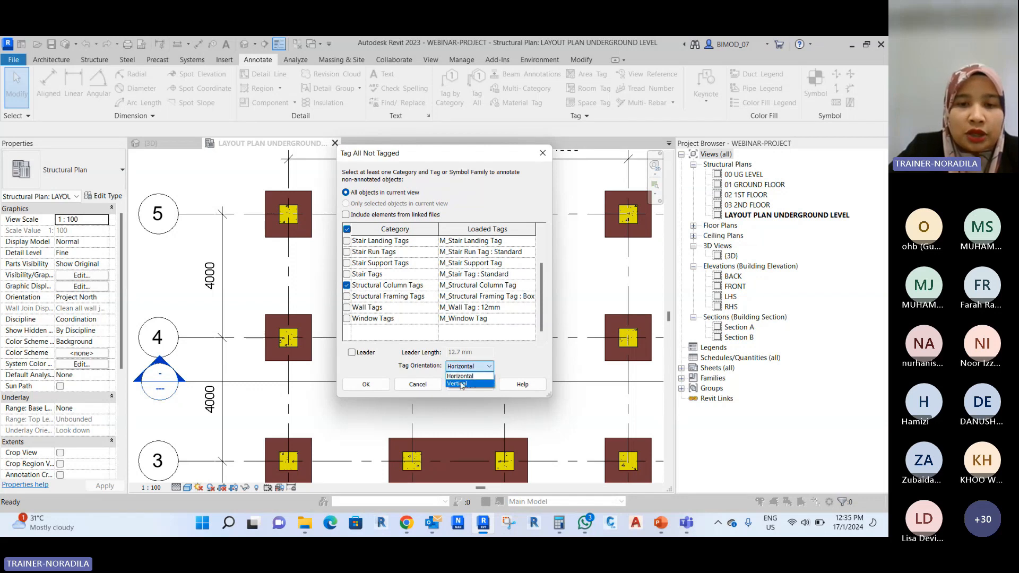
left_click(460, 377)
left_click(366, 386)
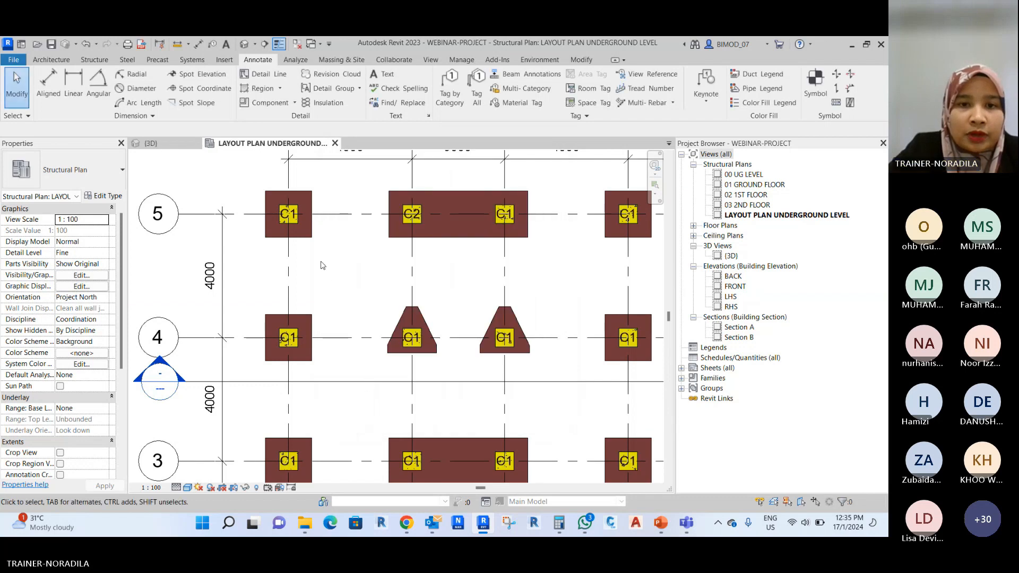
Examine the column tags across the whole underground level layout plan, from grid 5 down to grid 1.
scroll(322, 265, "down", 3)
scroll(501, 354, "up", 3)
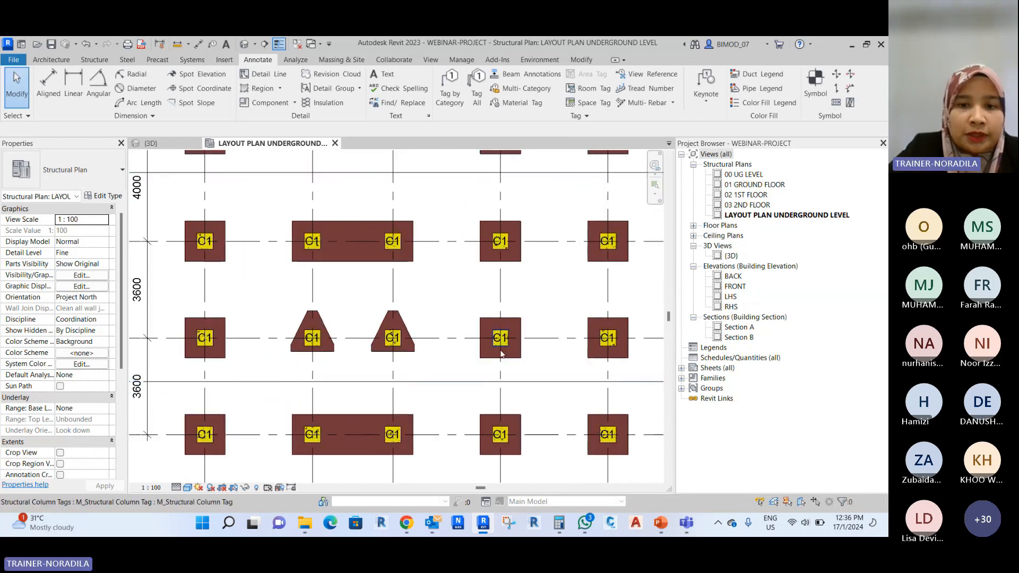
scroll(501, 354, "down", 3)
scroll(376, 277, "up", 3)
scroll(376, 277, "down", 5)
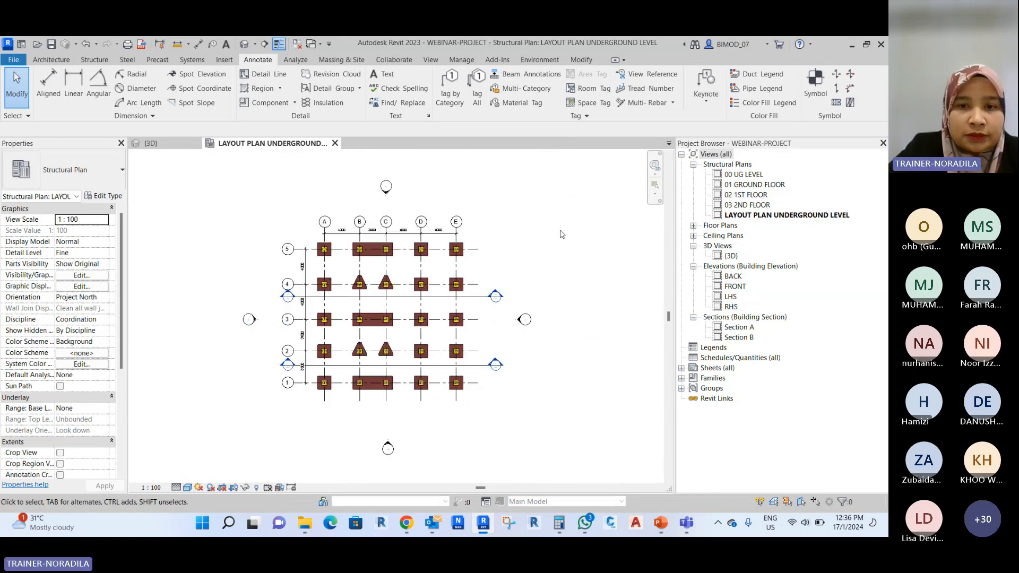
scroll(328, 248, "up", 3)
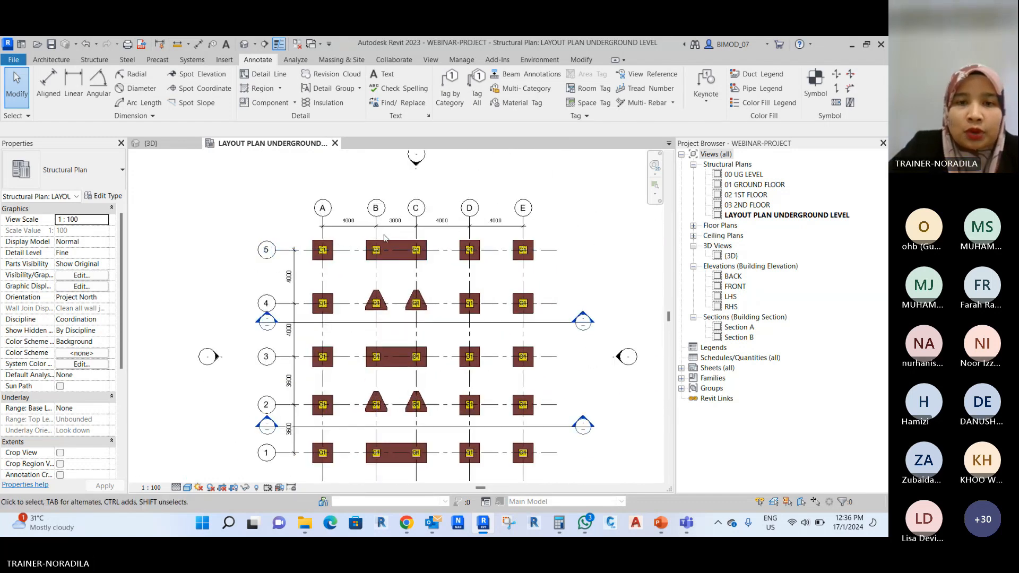
scroll(386, 239, "down", 1)
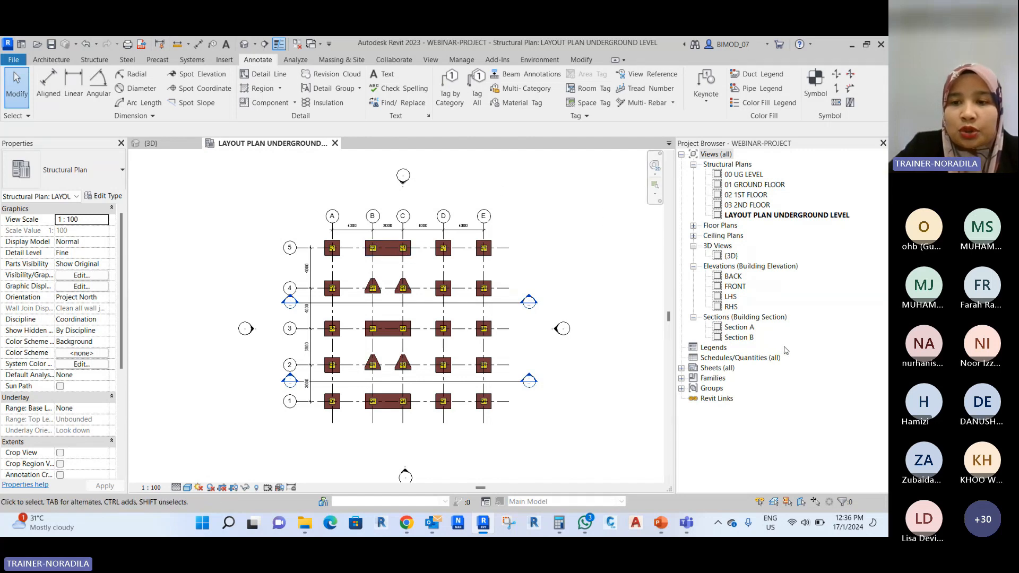
Open the sheet A104 - Unnamed and look over its title block.
left_click(681, 368)
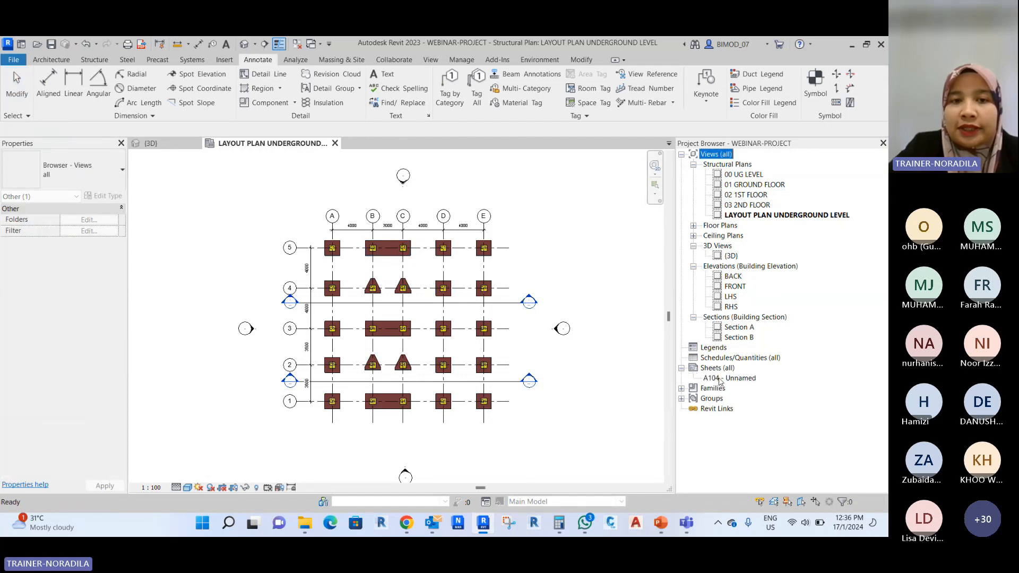
double_click(721, 378)
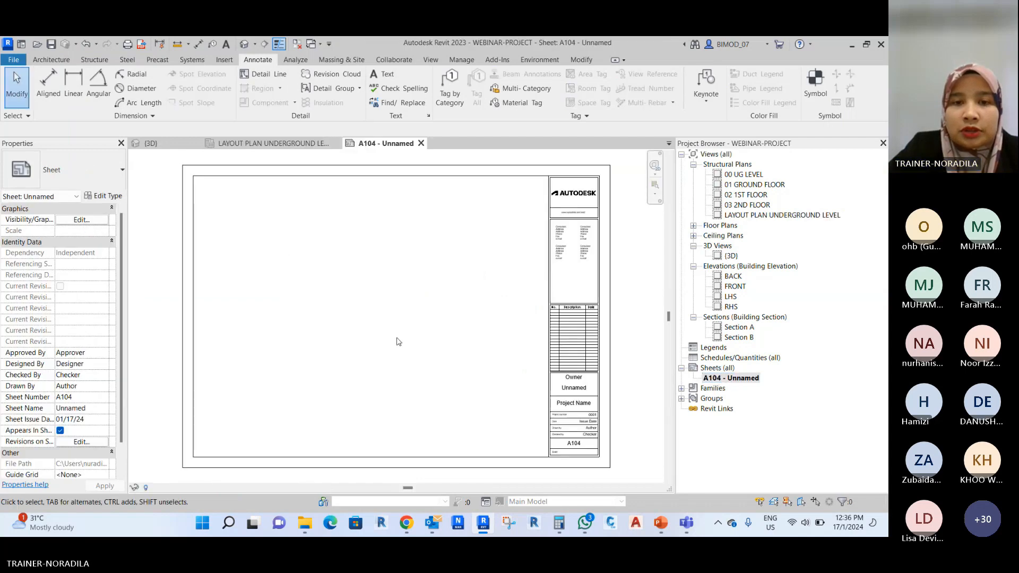
scroll(347, 218, "down", 2)
scroll(547, 409, "up", 5)
scroll(547, 410, "down", 2)
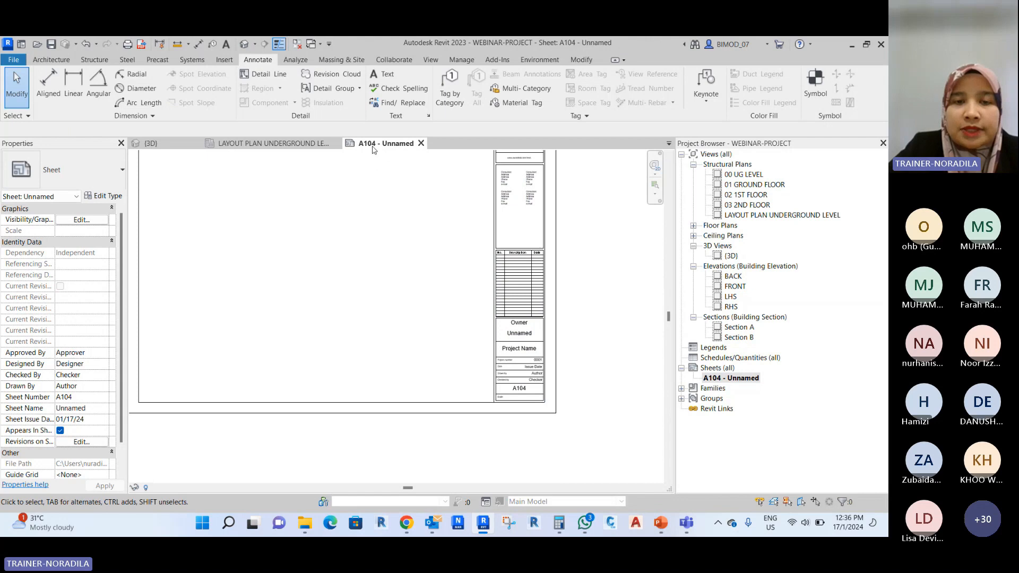
Set the sheet number of the A1 metric title block to S101.
scroll(533, 396, "up", 3)
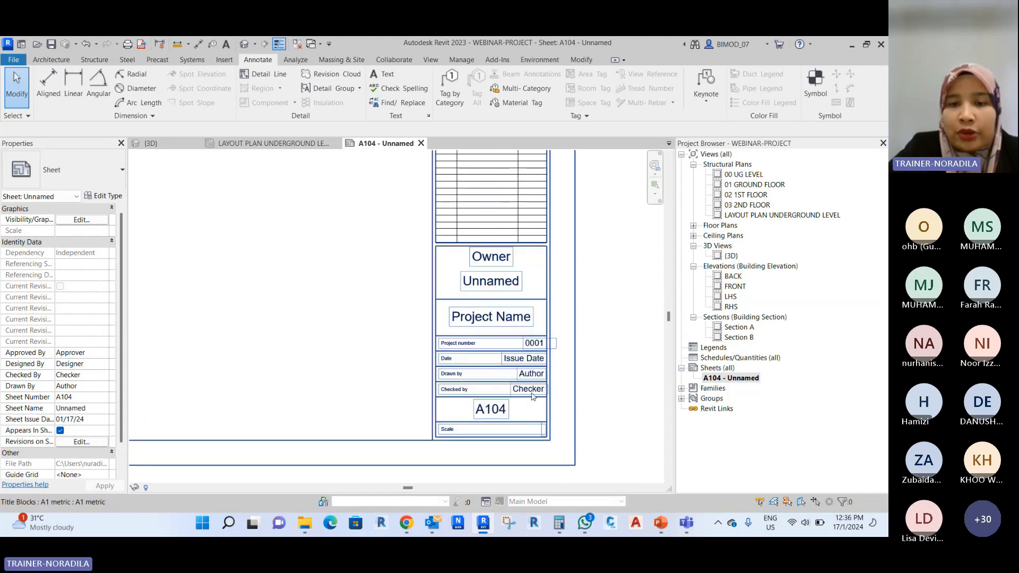
left_click(487, 414)
left_click(496, 414)
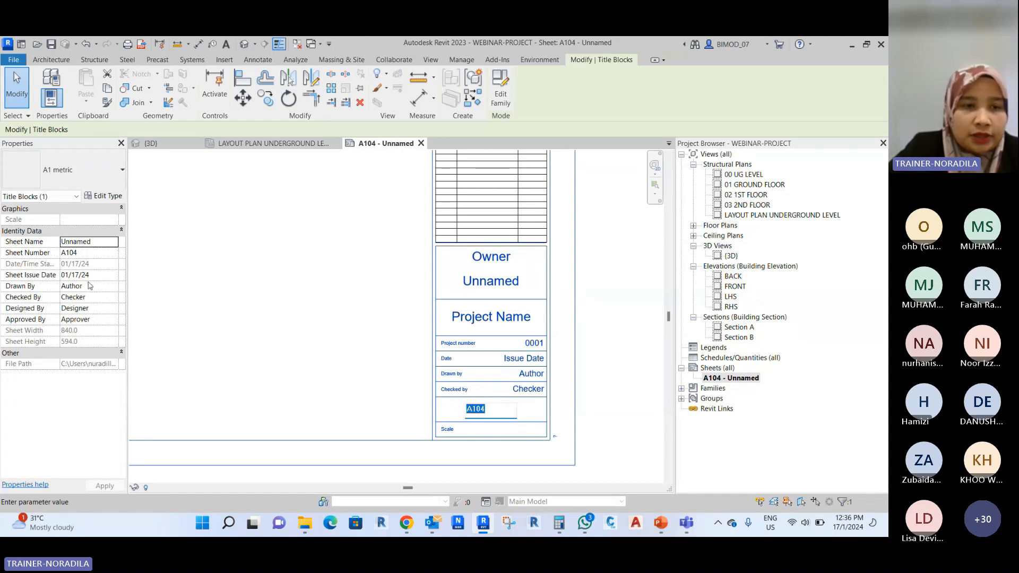
left_click(105, 256)
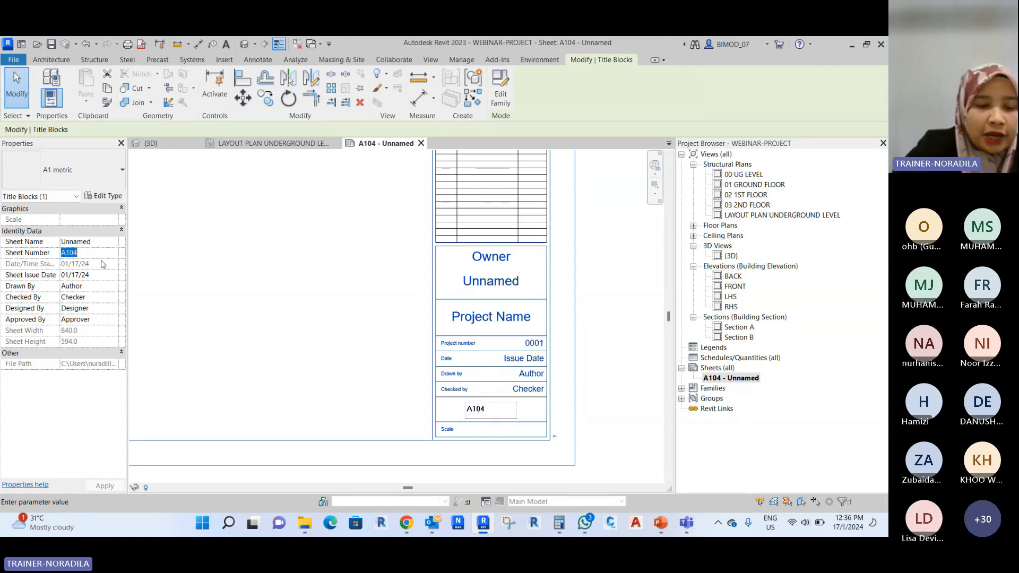
type("S101")
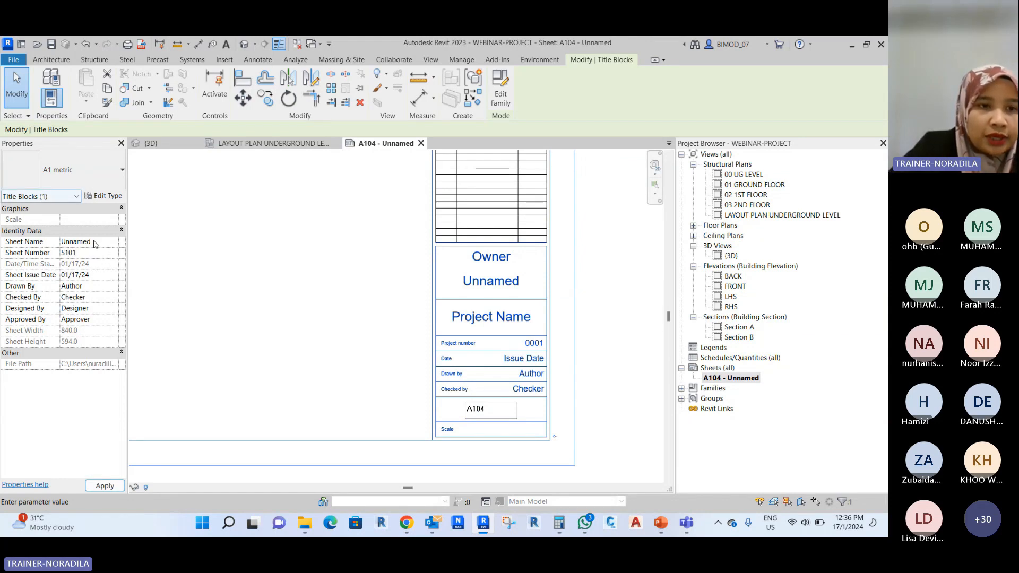
Name the sheet LAYOUT PLAN UG LEVEL in the title block's properties.
left_click(98, 242)
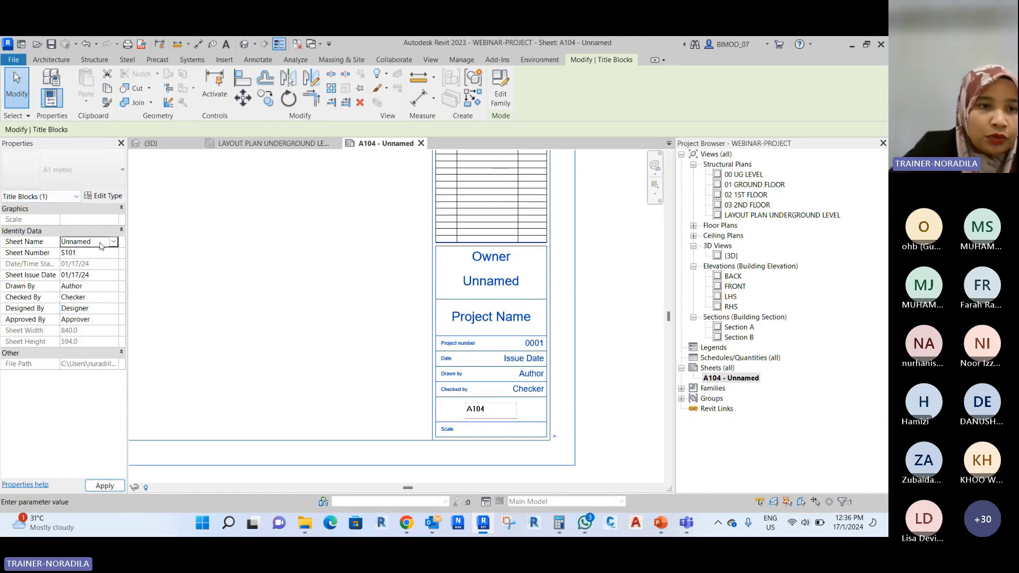
type("UNDE")
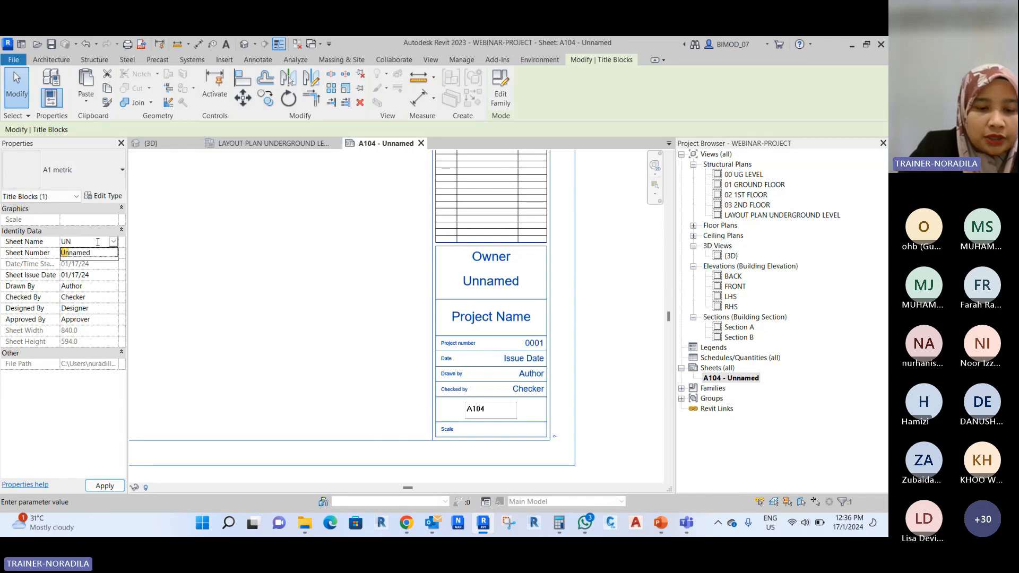
key("BackSpace")
key("BackSpace")
key("BackSpace")
type("LAN UG")
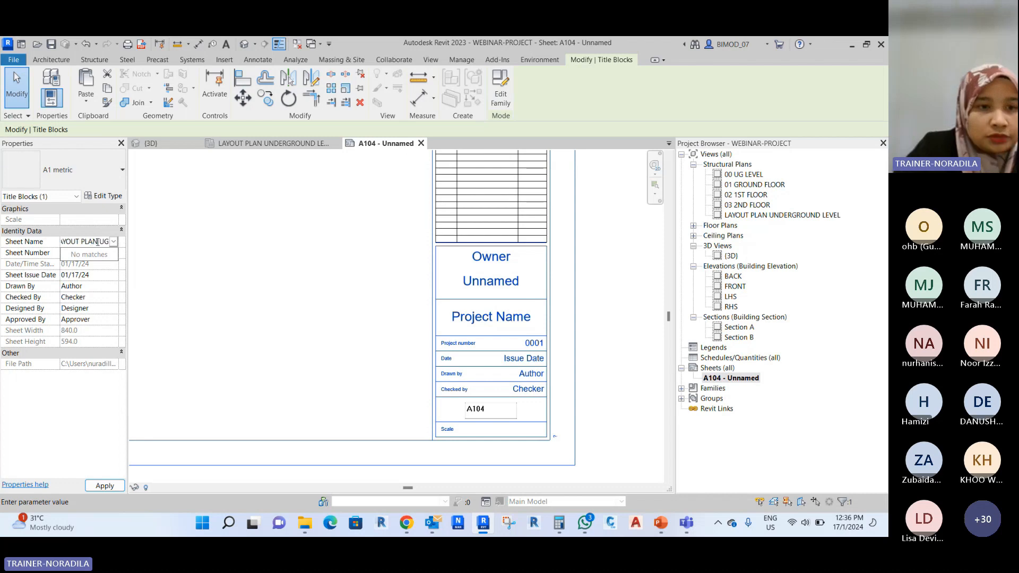
type(" LE")
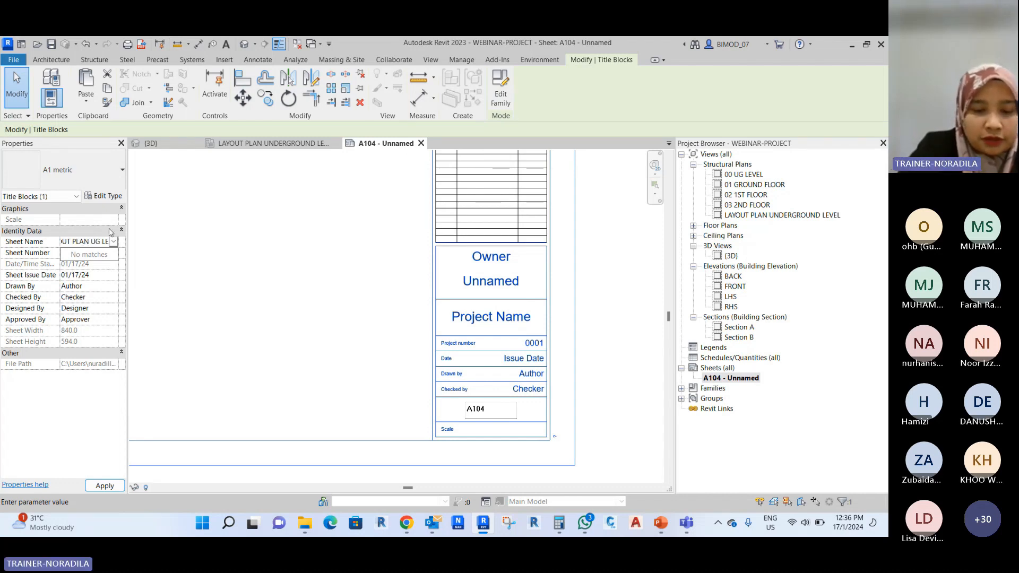
type("VEL")
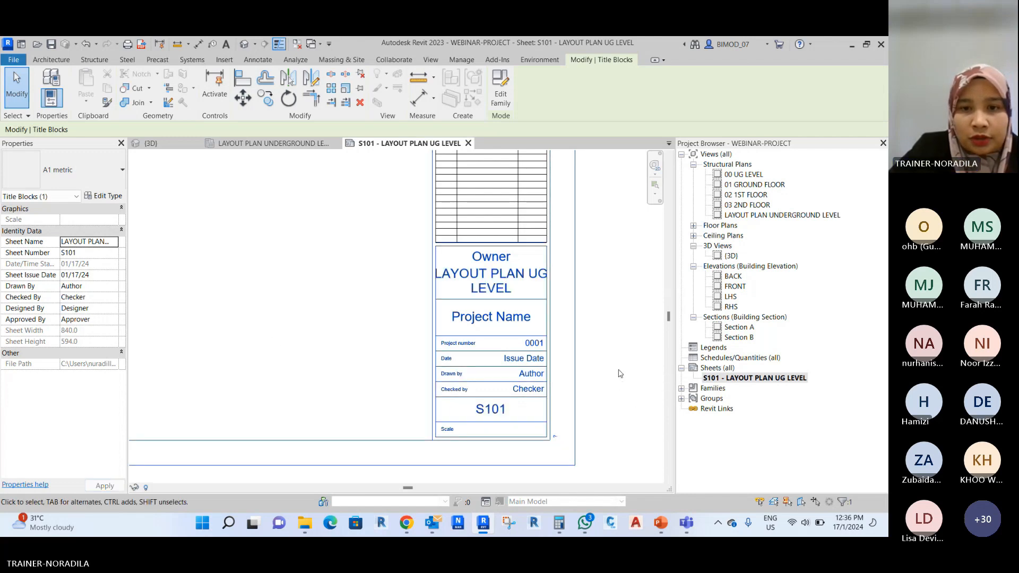
scroll(557, 287, "down", 2)
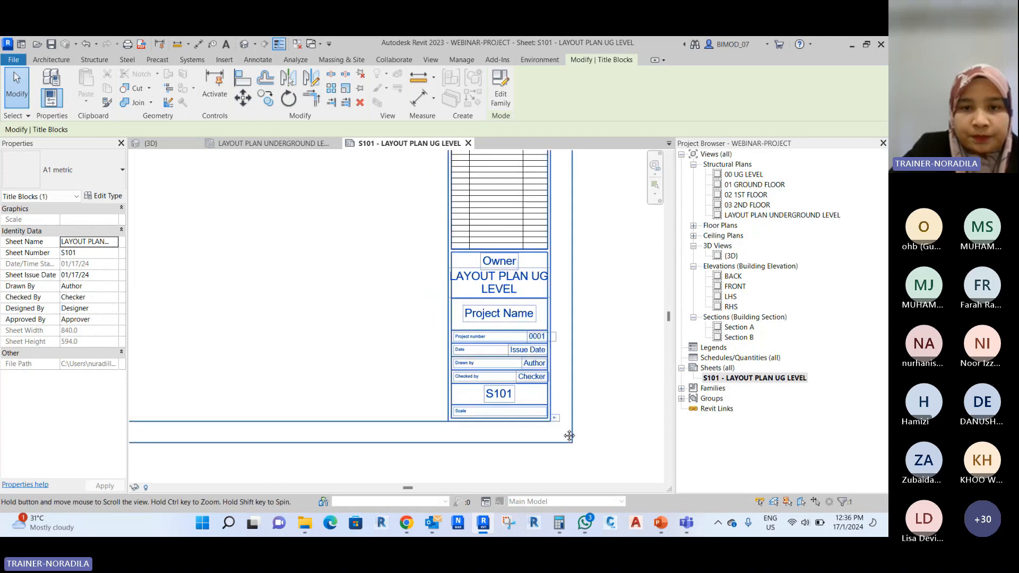
Place the LAYOUT PLAN UNDERGROUND LEVEL structural plan on sheet S101, near the upper-left corner of the drawing area.
middle_click_drag(519, 404, 553, 434)
scroll(373, 344, "down", 2)
middle_click_drag(321, 336, 472, 389)
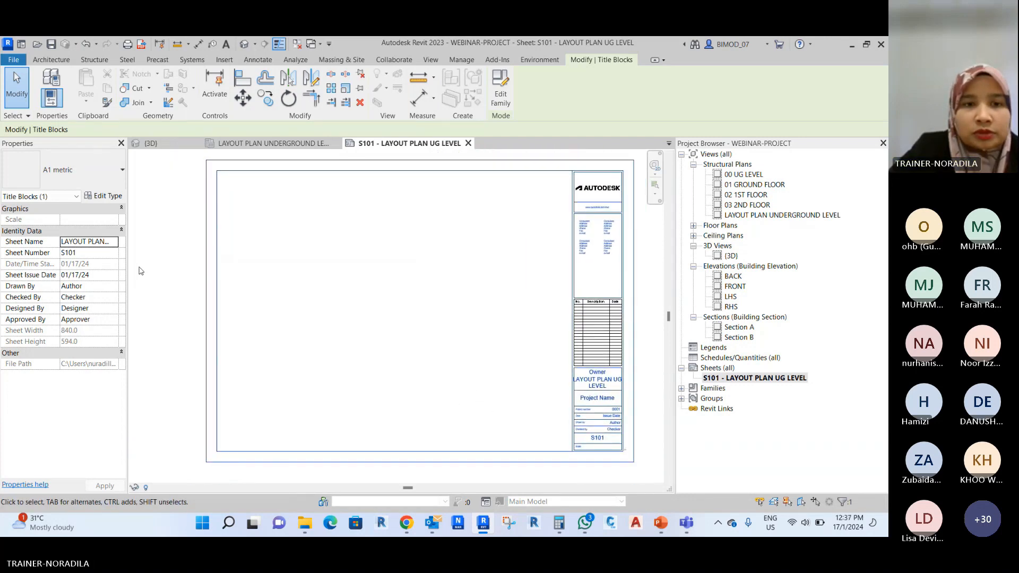
left_click(185, 249)
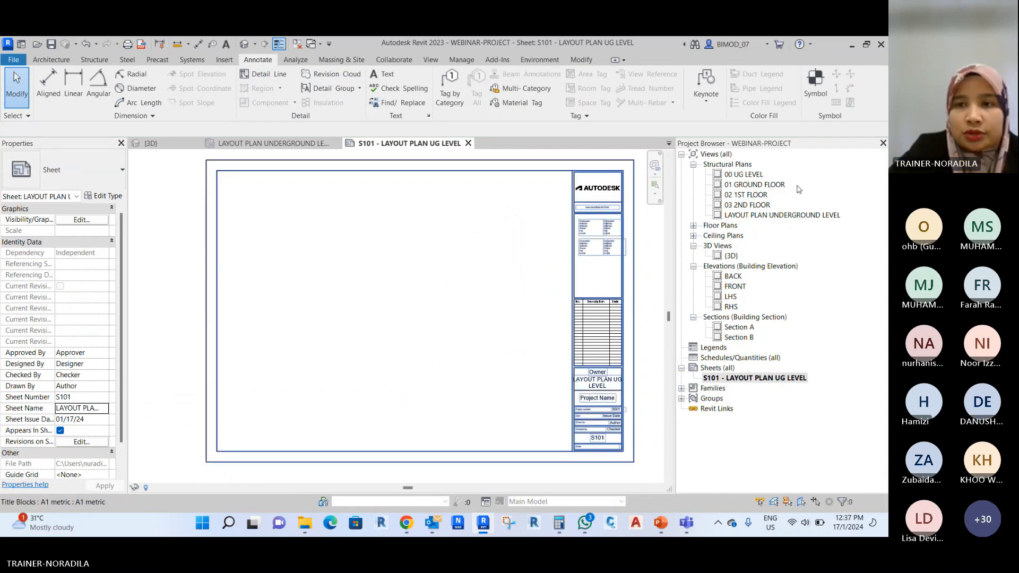
left_click(780, 216)
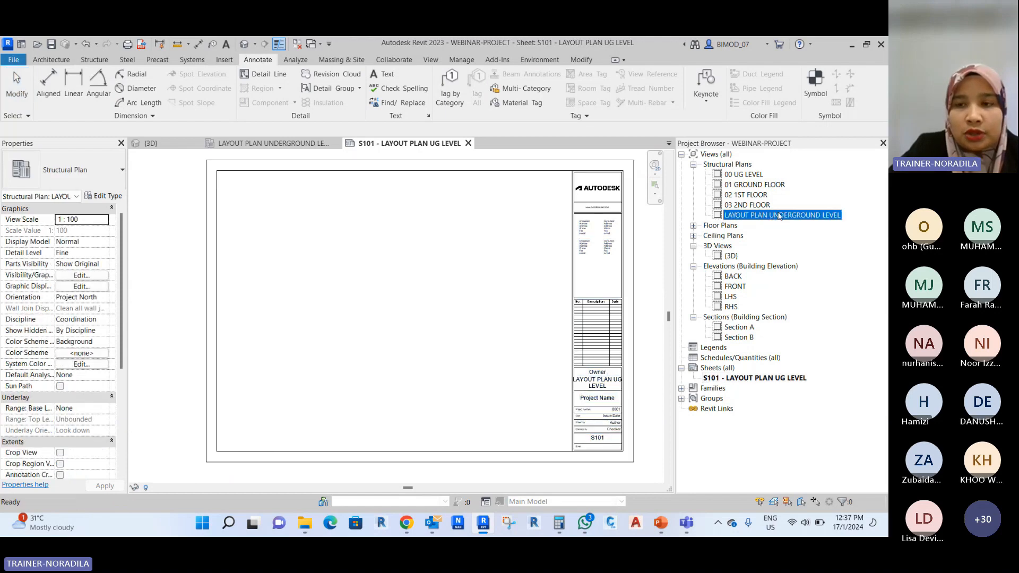
left_click_drag(787, 214, 483, 274)
left_click_drag(300, 296, 320, 270)
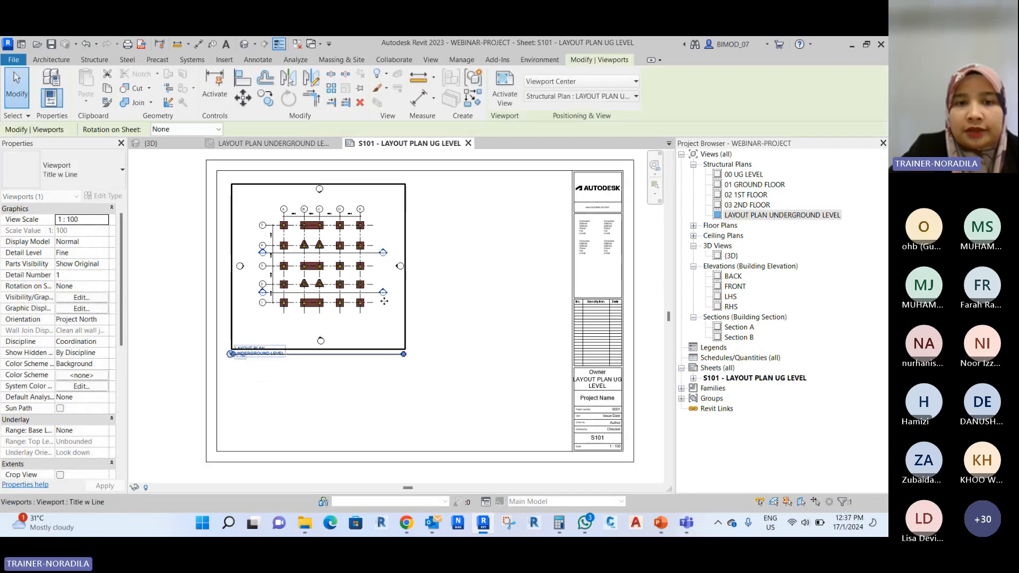
Examine the placed underground level plan and its size on the sheet, activating and deactivating the viewport.
scroll(393, 213, "up", 2)
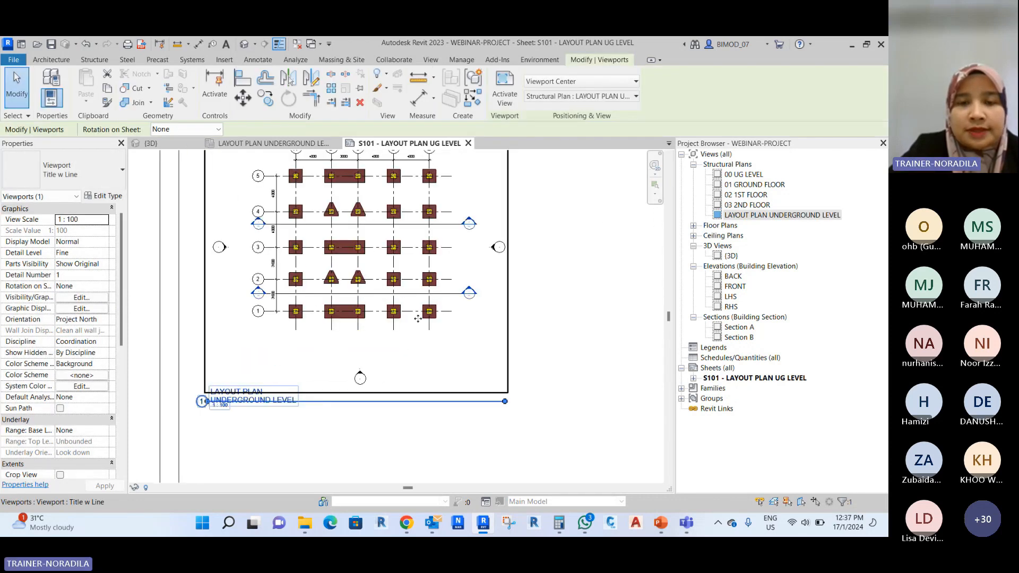
scroll(393, 213, "down", 2)
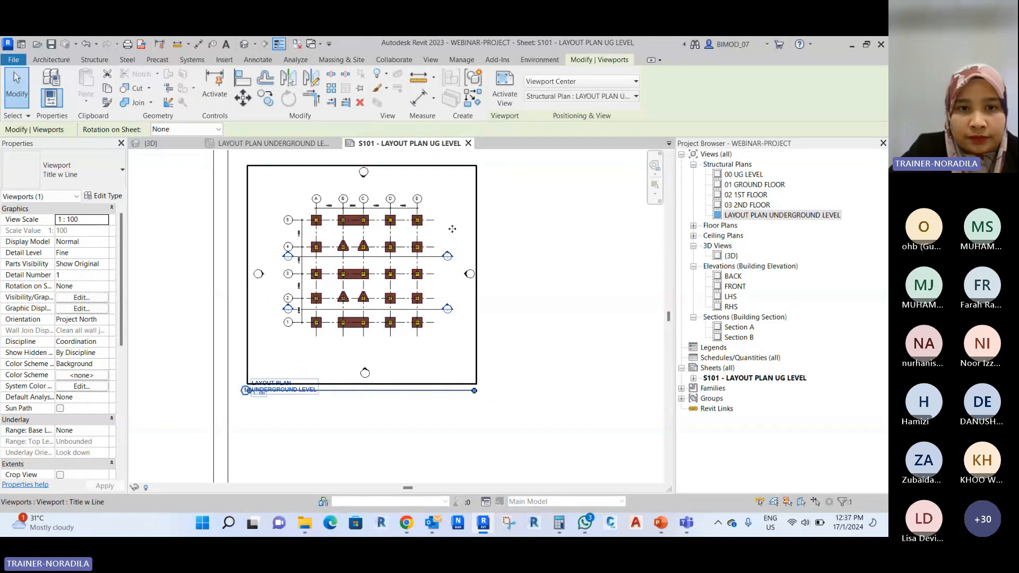
double_click(452, 229)
scroll(256, 218, "up", 1)
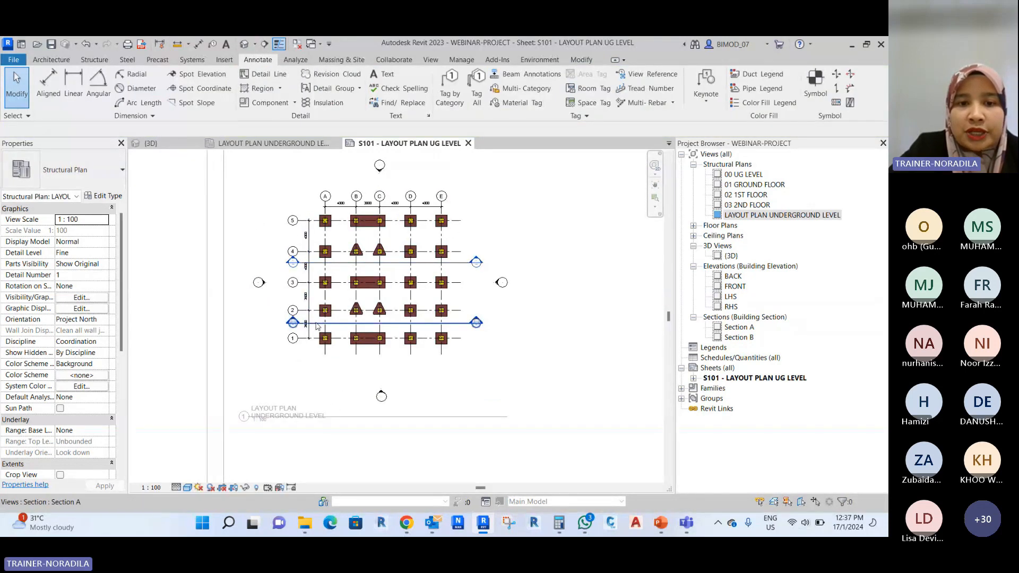
scroll(350, 275, "down", 2)
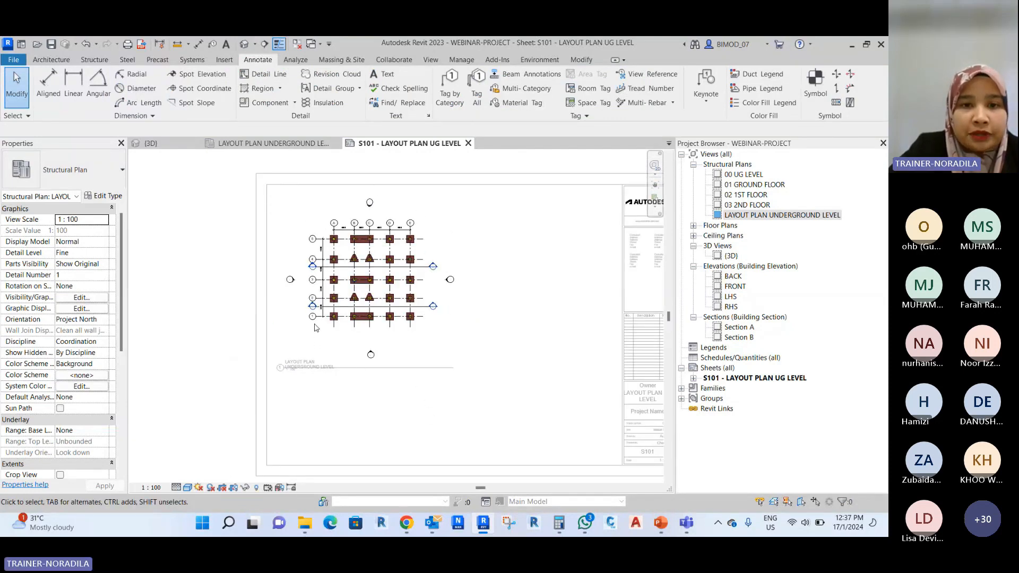
scroll(315, 301, "up", 1)
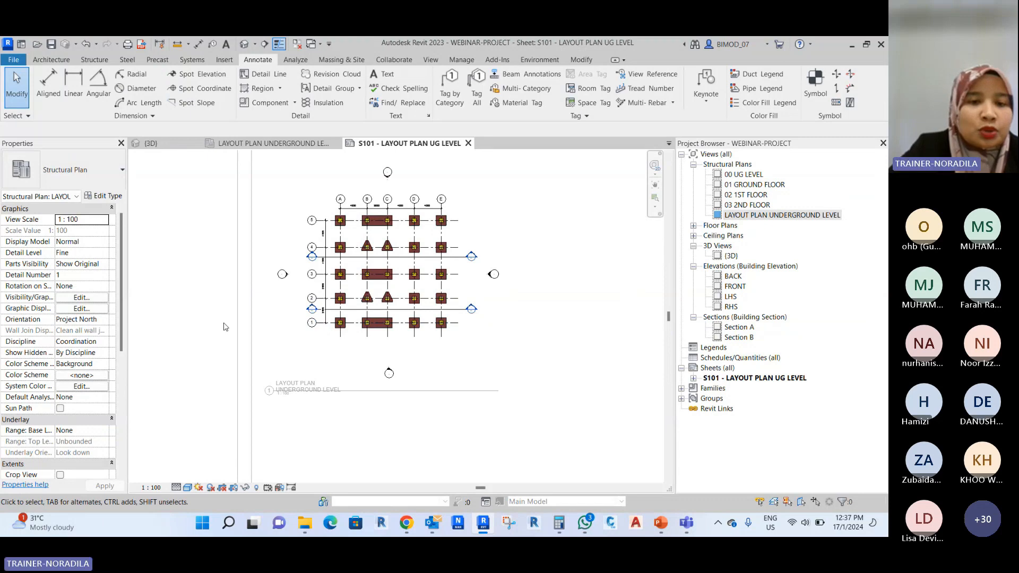
scroll(215, 307, "down", 1)
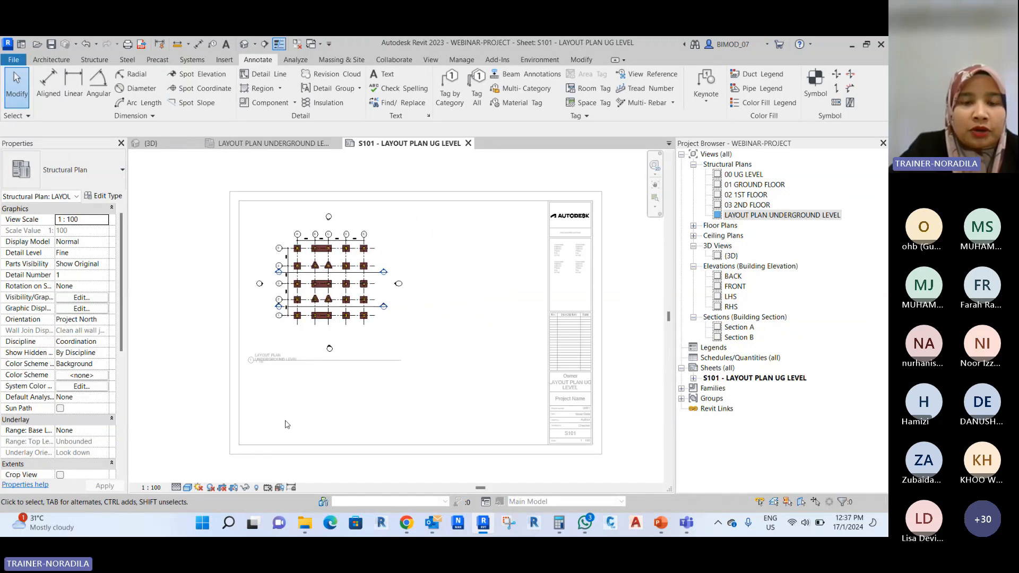
double_click(473, 395)
scroll(242, 288, "down", 2)
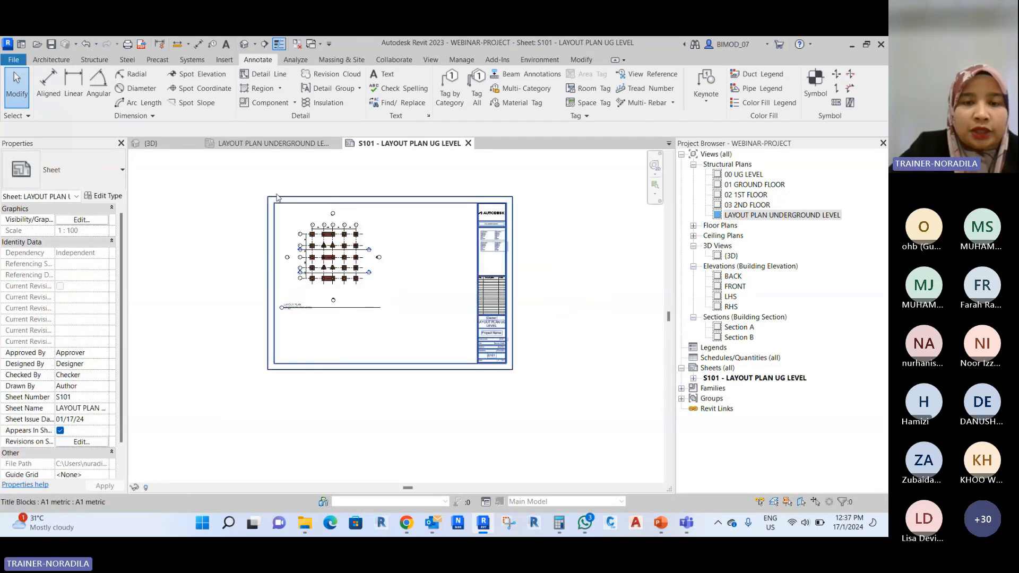
scroll(275, 195, "up", 1)
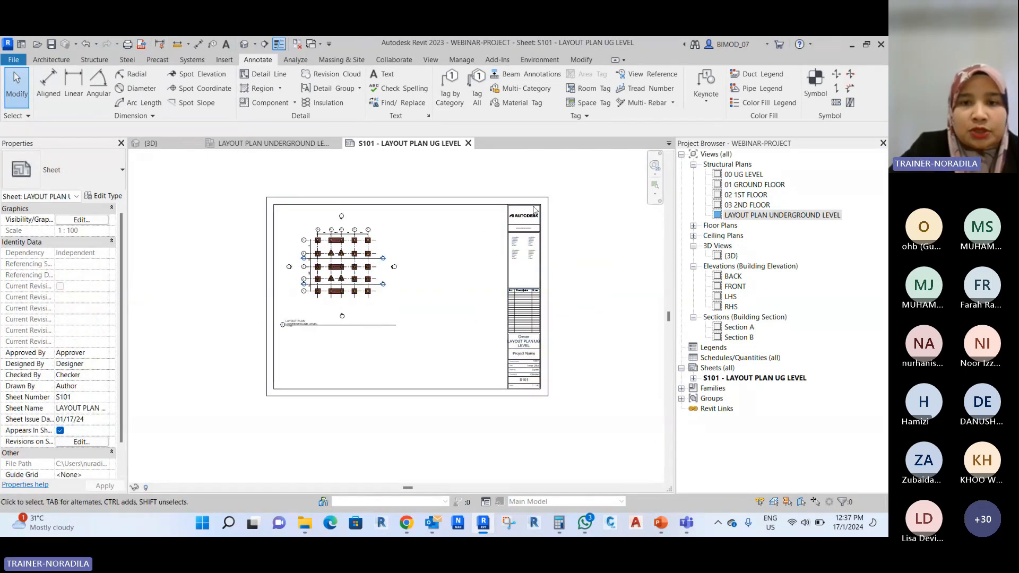
scroll(247, 213, "up", 1)
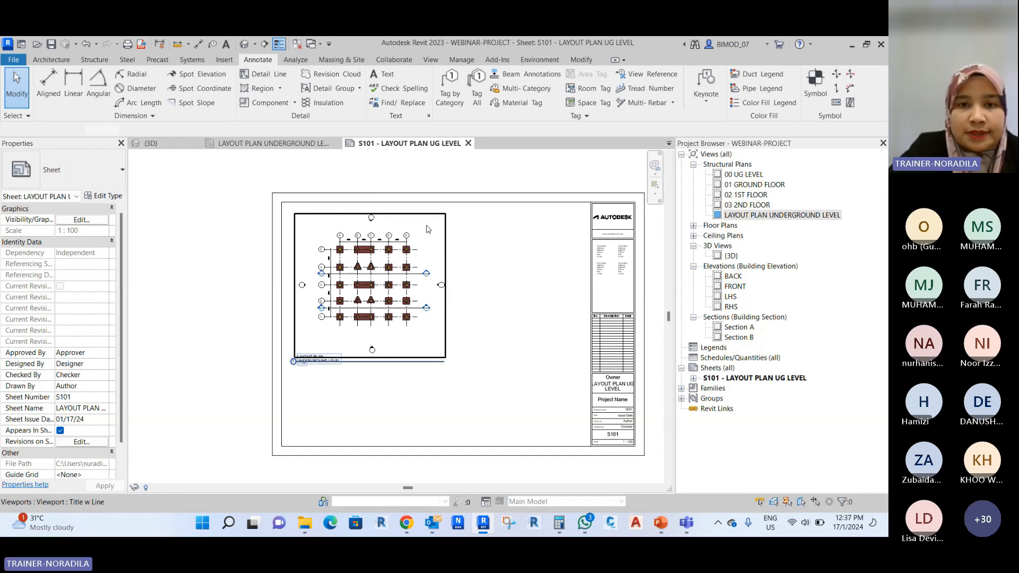
double_click(327, 323)
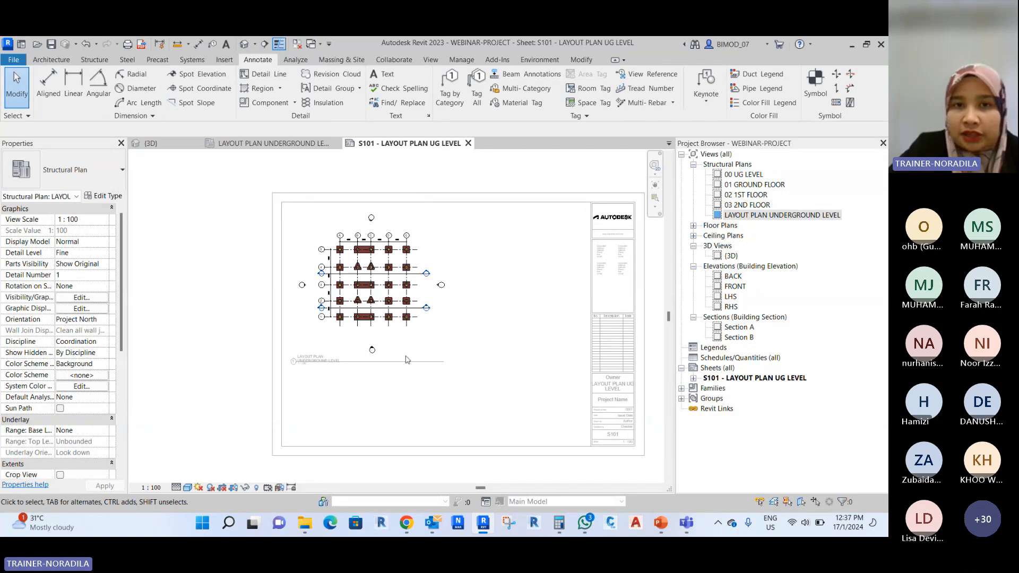
double_click(522, 357)
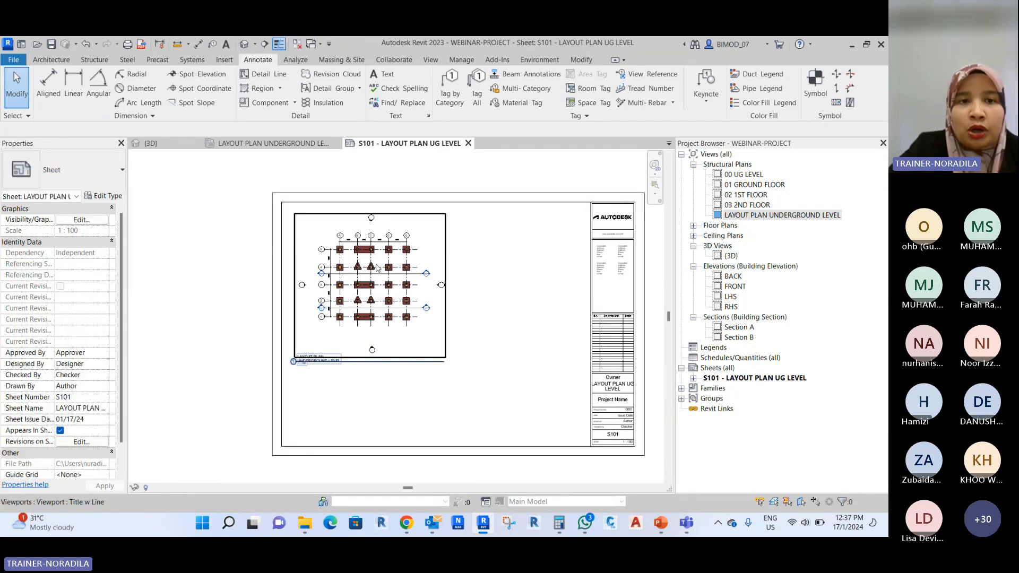
Open the underground level layout plan view, look over its available view scales and return to sheet S101.
left_click(272, 144)
scroll(317, 277, "down", 1)
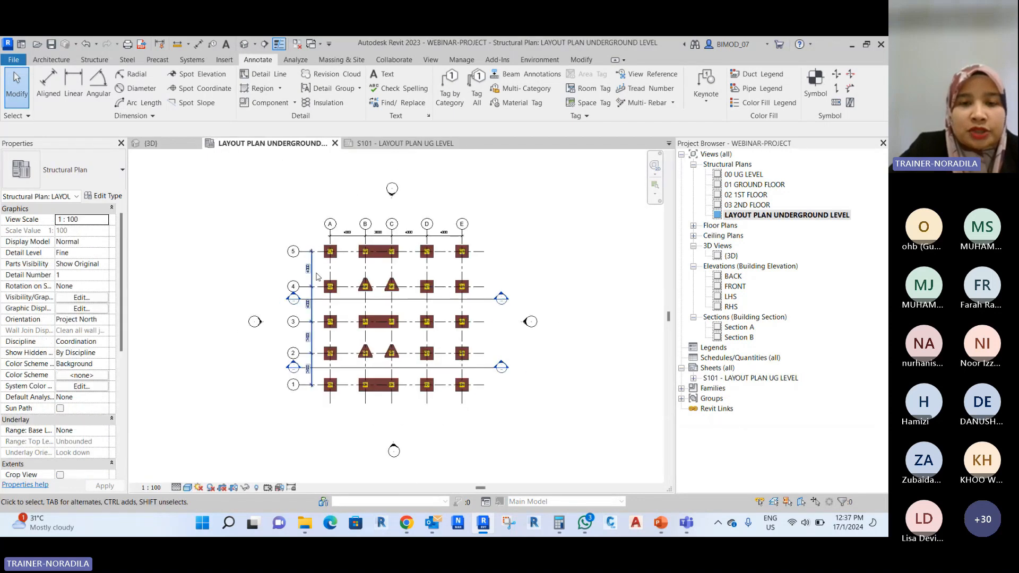
left_click(151, 487)
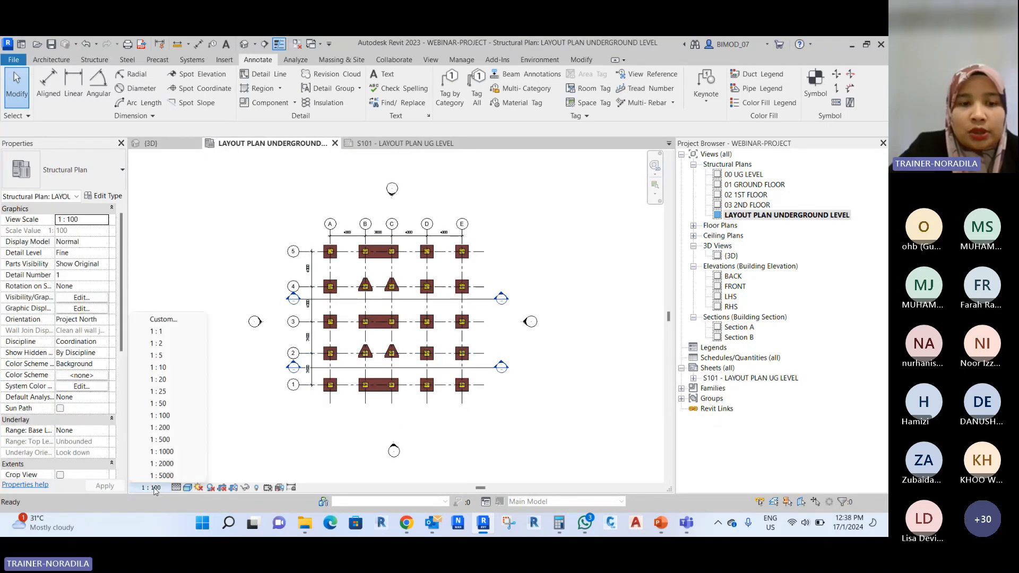
left_click(224, 453)
left_click(394, 145)
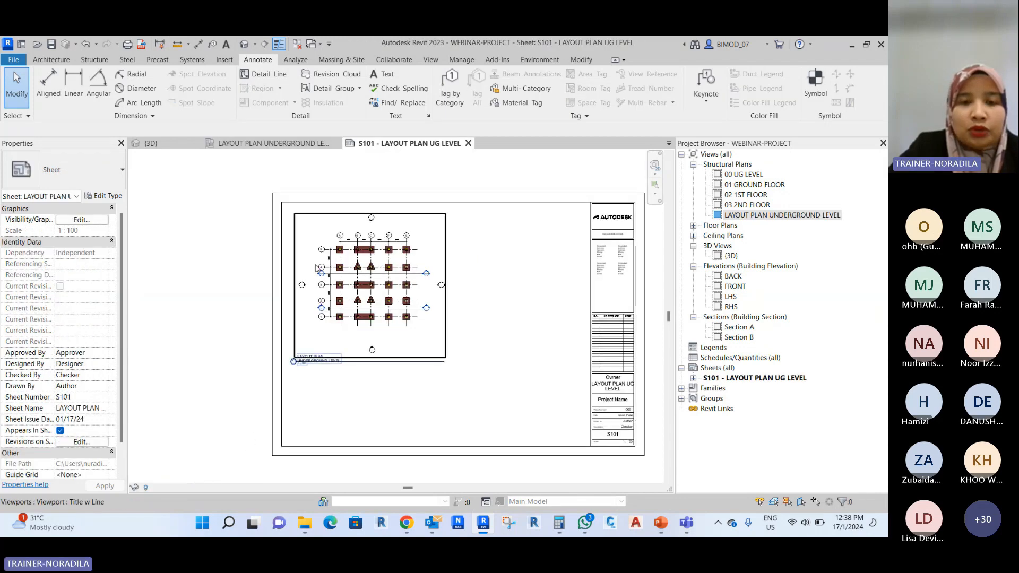
Activate the plan viewport on the sheet, set its view scale to 1:50 and deactivate it.
double_click(372, 280)
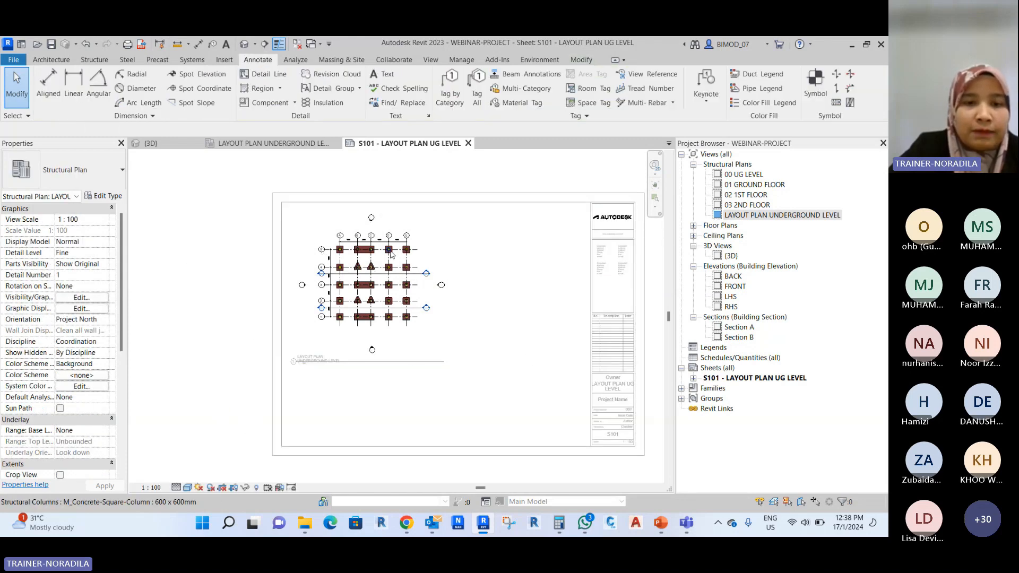
left_click(152, 487)
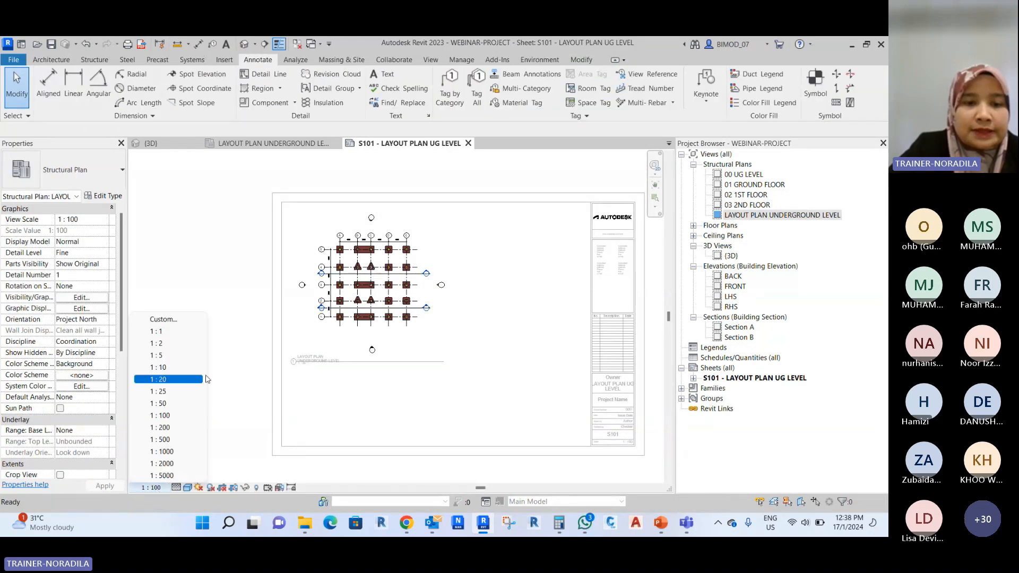
left_click(169, 404)
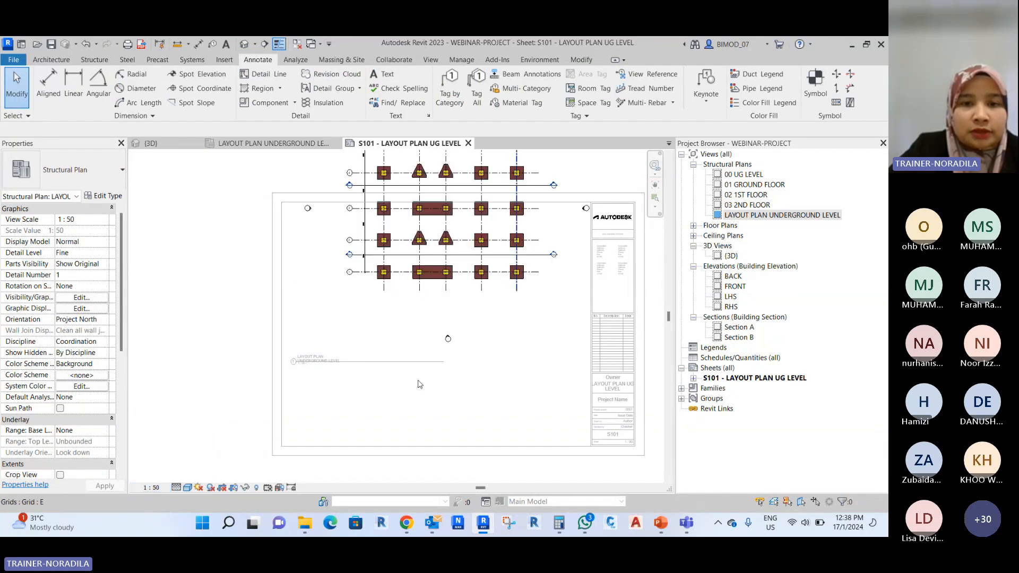
double_click(270, 308)
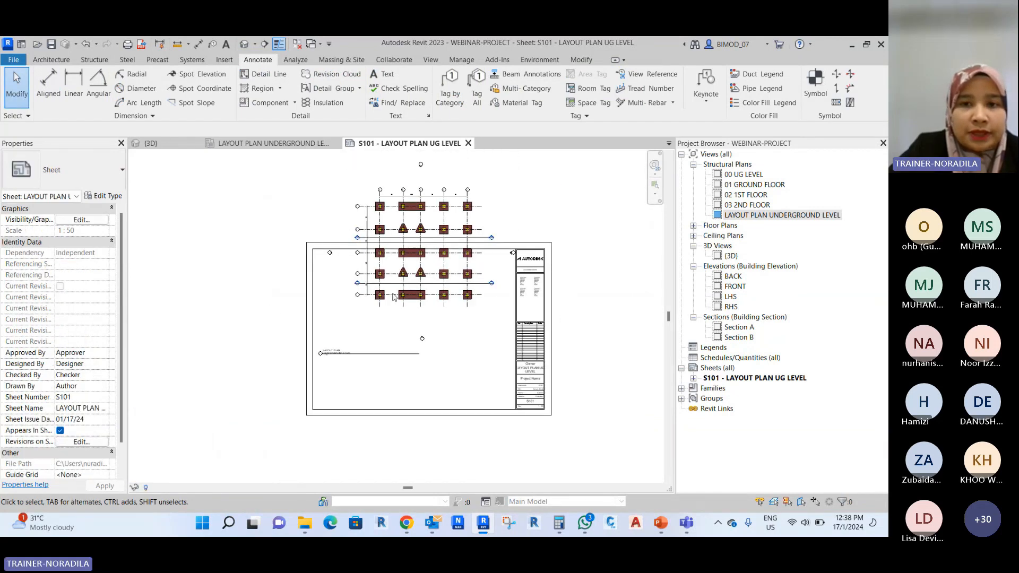
Move the enlarged plan viewport down so the column grid sits inside the sheet border.
left_click(466, 250)
left_click(443, 288)
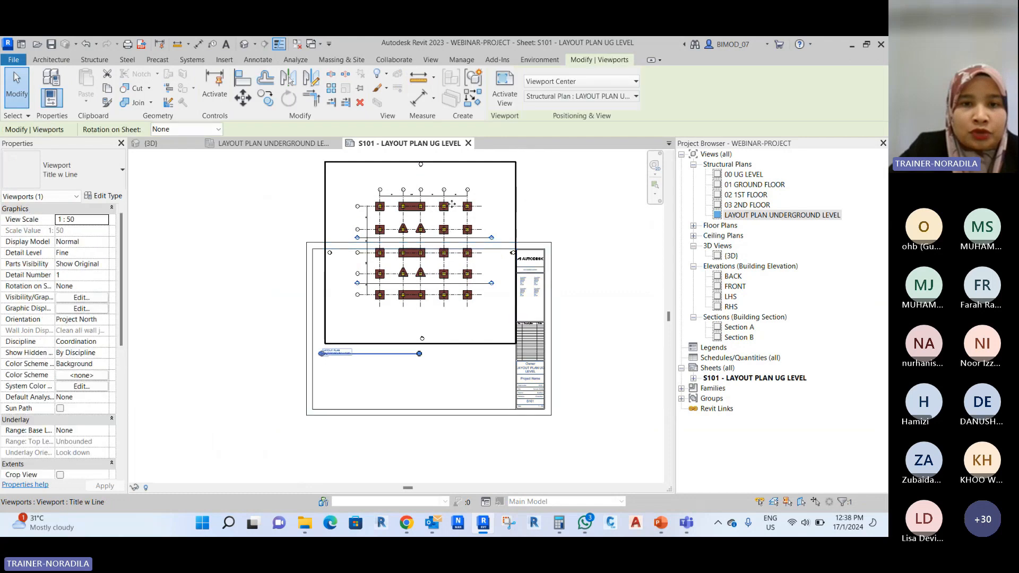
left_click(573, 221)
left_click(435, 202)
left_click_drag(453, 197, 455, 270)
scroll(445, 403, "up", 3)
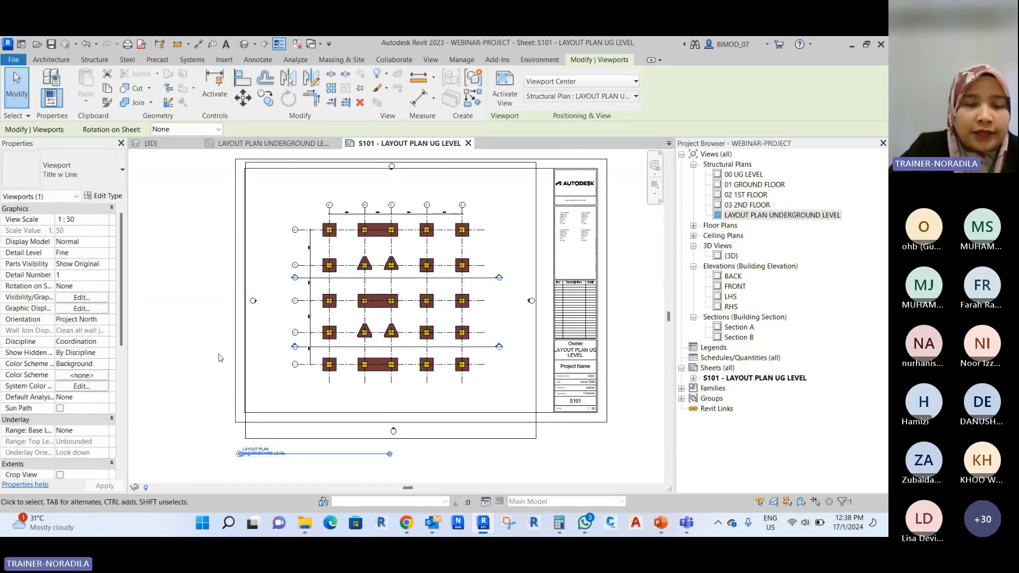
left_click(196, 321)
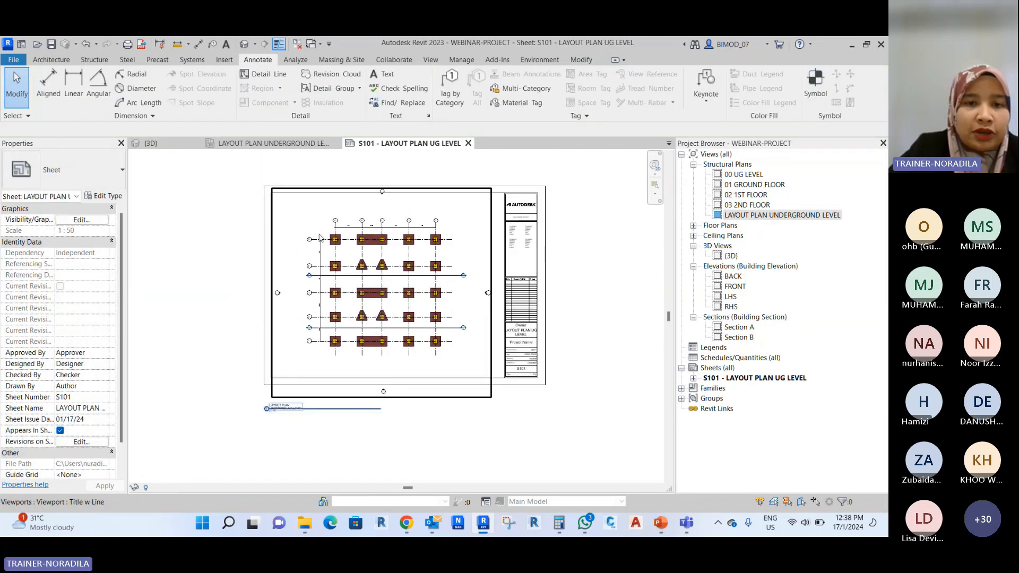
Activate the plan viewport and give it a custom view scale of 1:75.
scroll(301, 211, "up", 1)
double_click(300, 211)
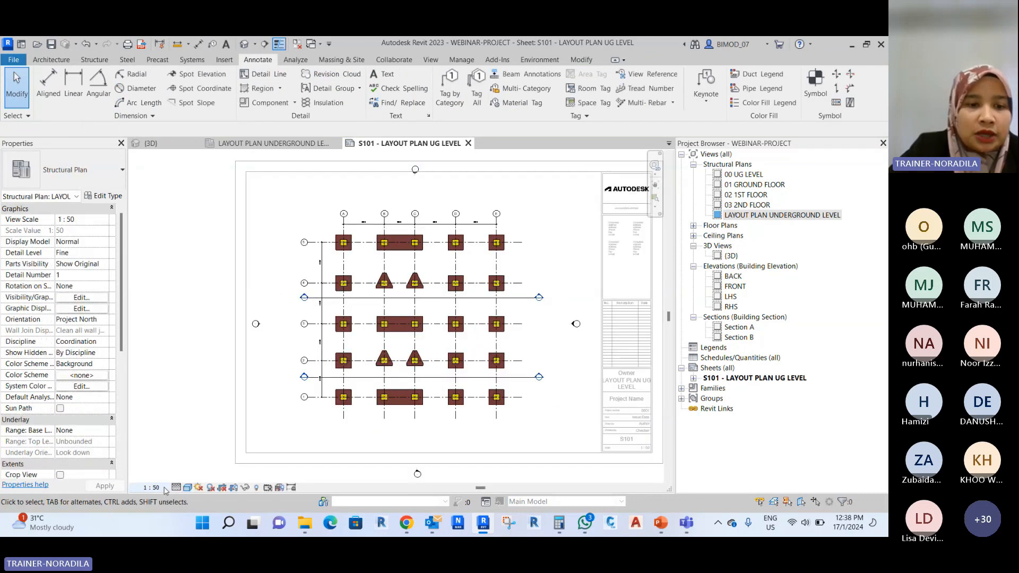
left_click(158, 487)
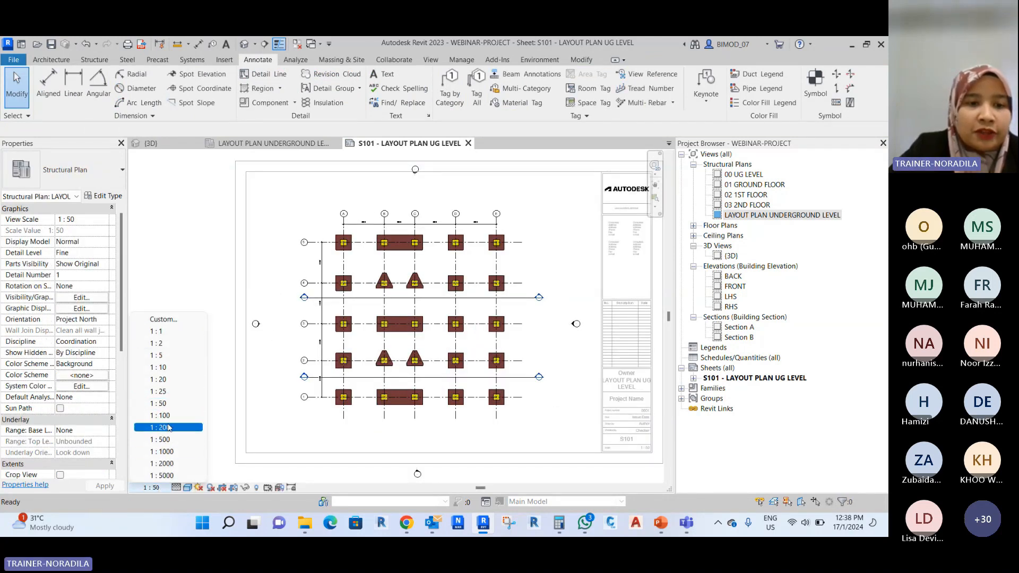
left_click(163, 318)
left_click_drag(453, 263, 428, 260)
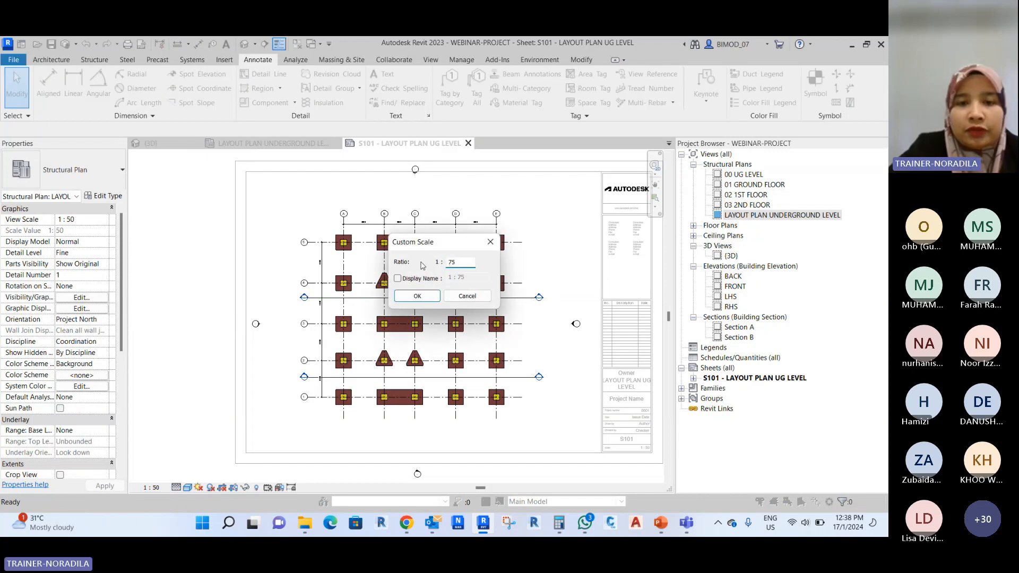
left_click(417, 296)
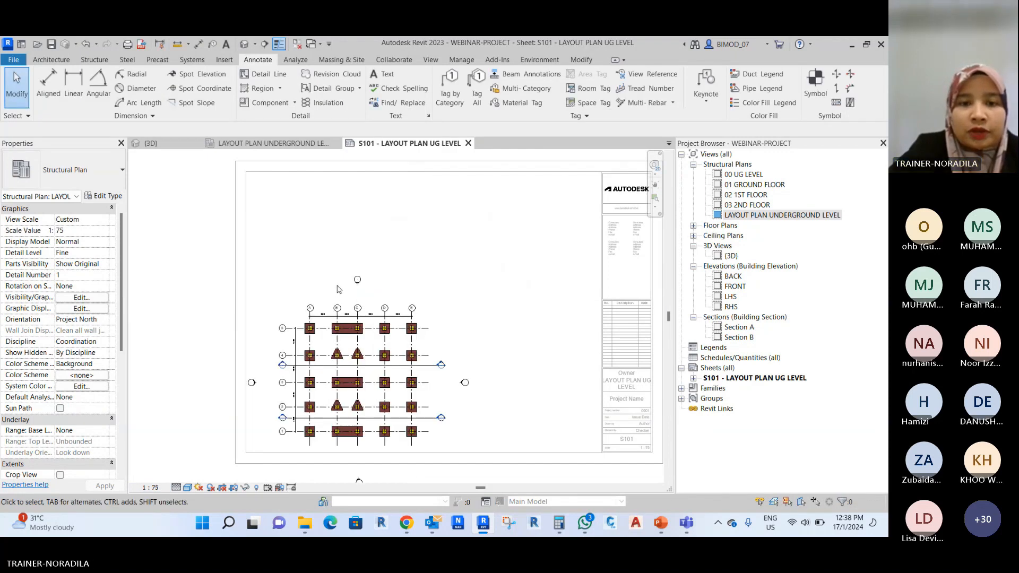
Move the plan viewport up so that the plan and its view title fit inside the sheet border.
left_click(356, 347)
left_click_drag(356, 348, 374, 186)
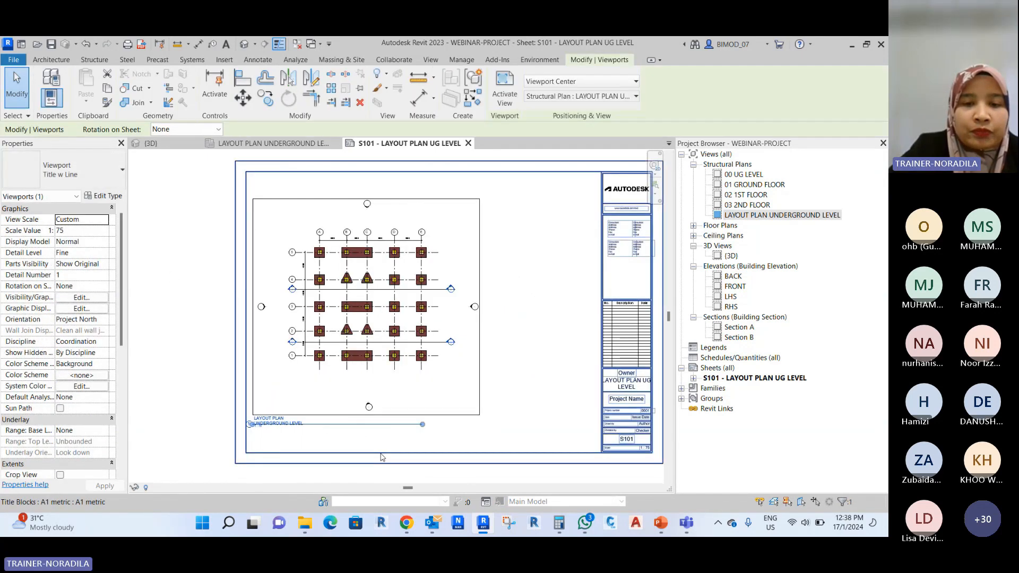
scroll(371, 371, "up", 1)
left_click(558, 330)
Activate the plan viewport and move the elevation markers right of and below the column grid closer to it.
double_click(385, 368)
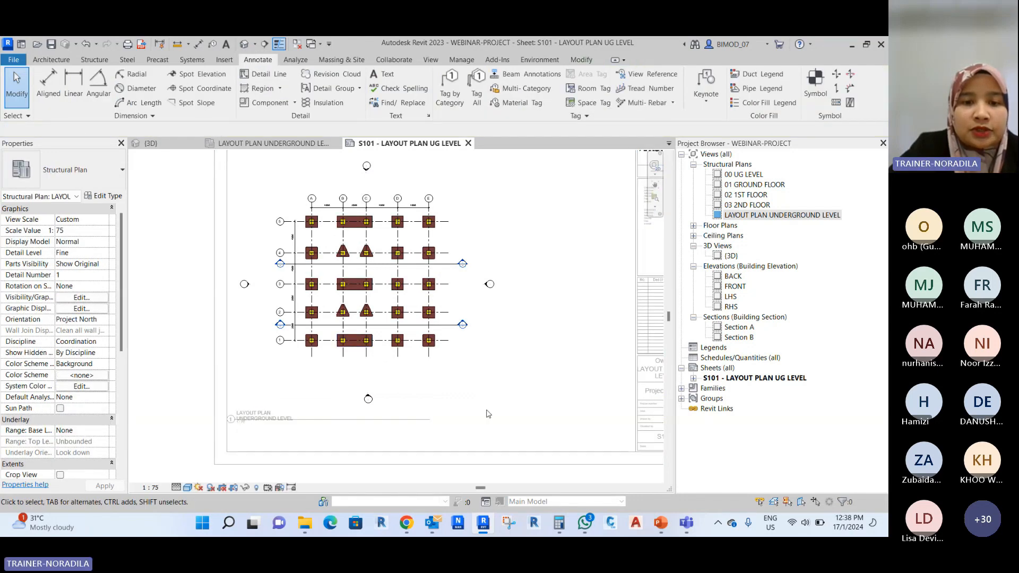
scroll(478, 412, "up", 1)
mouse_move(557, 269)
left_mouse_down()
mouse_move(504, 237)
mouse_move(484, 242)
left_mouse_up()
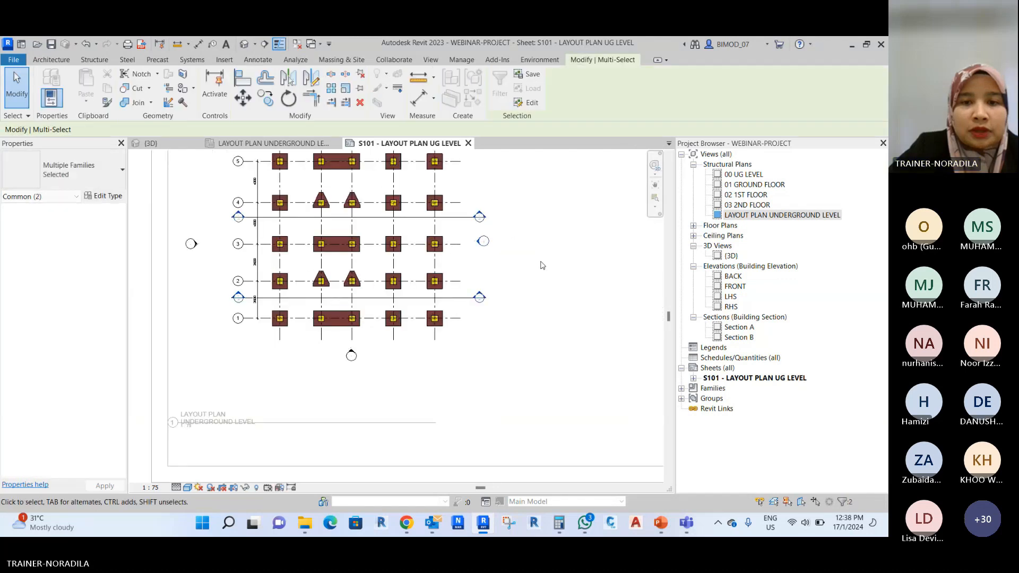
scroll(395, 213, "down", 2)
scroll(395, 203, "up", 2)
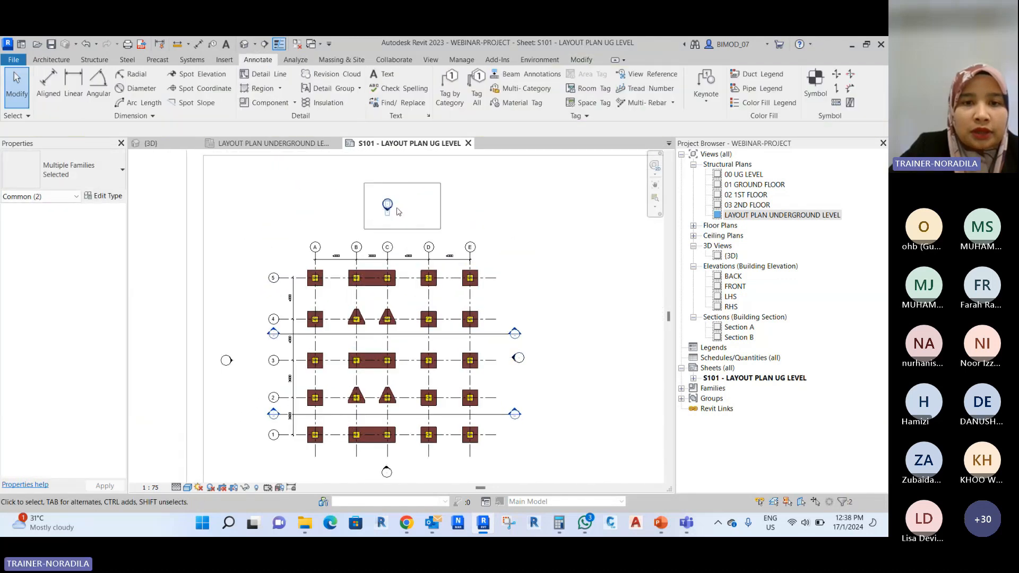
Move the elevation markers above and left of the column grid closer to it and deactivate the viewport.
left_click_drag(394, 203, 396, 234)
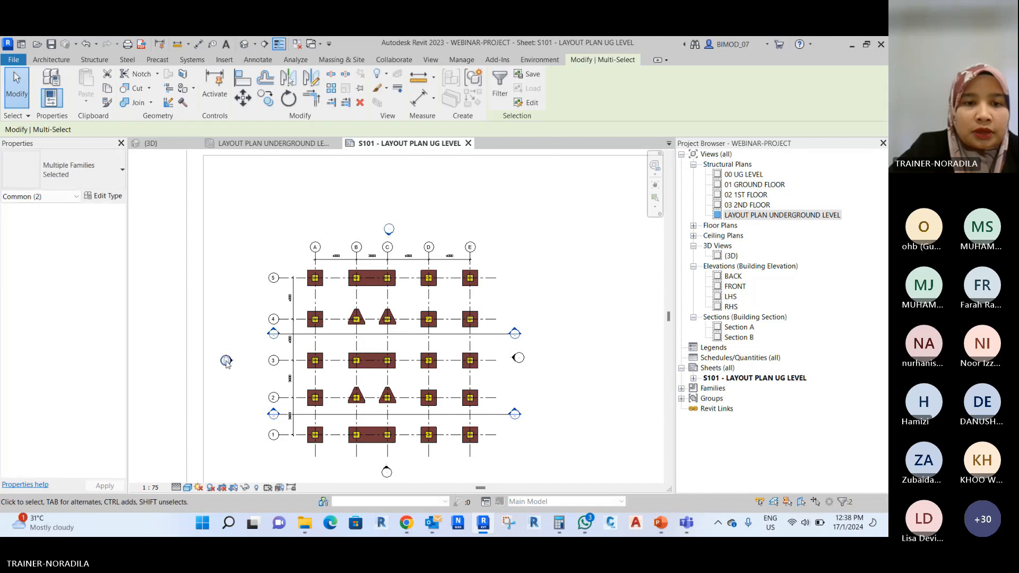
key("Escape")
left_click(235, 370)
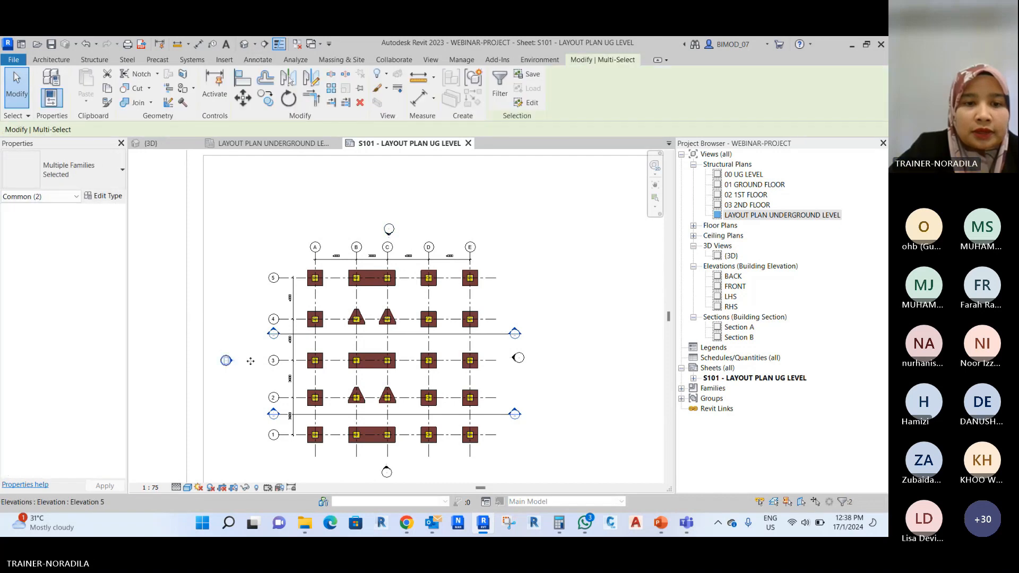
scroll(277, 215, "down", 2)
key("Escape")
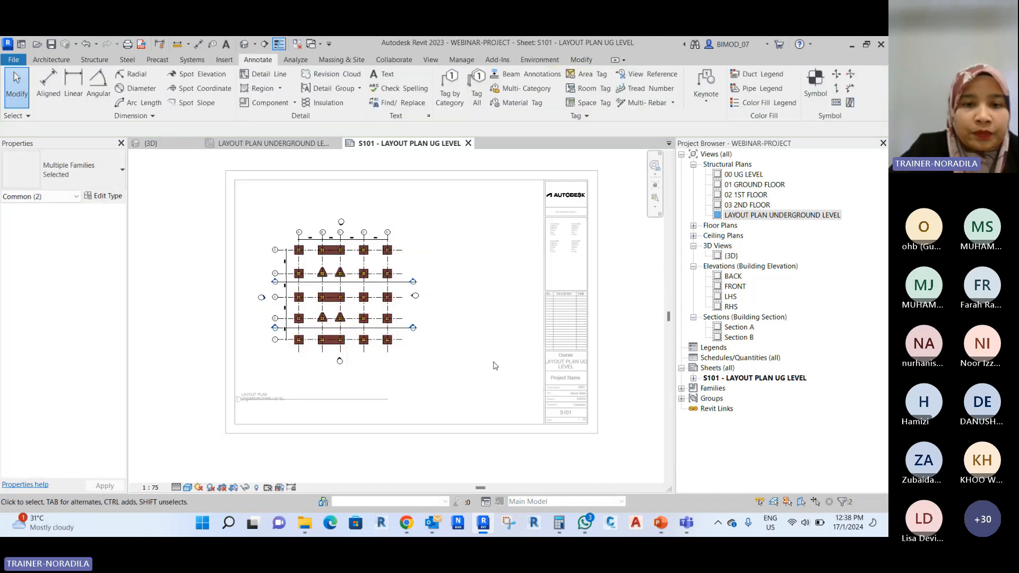
scroll(282, 346, "up", 2)
Inspect the plan's view title on the sheet and open the M_View Title annotation symbol family for editing.
left_click(282, 347)
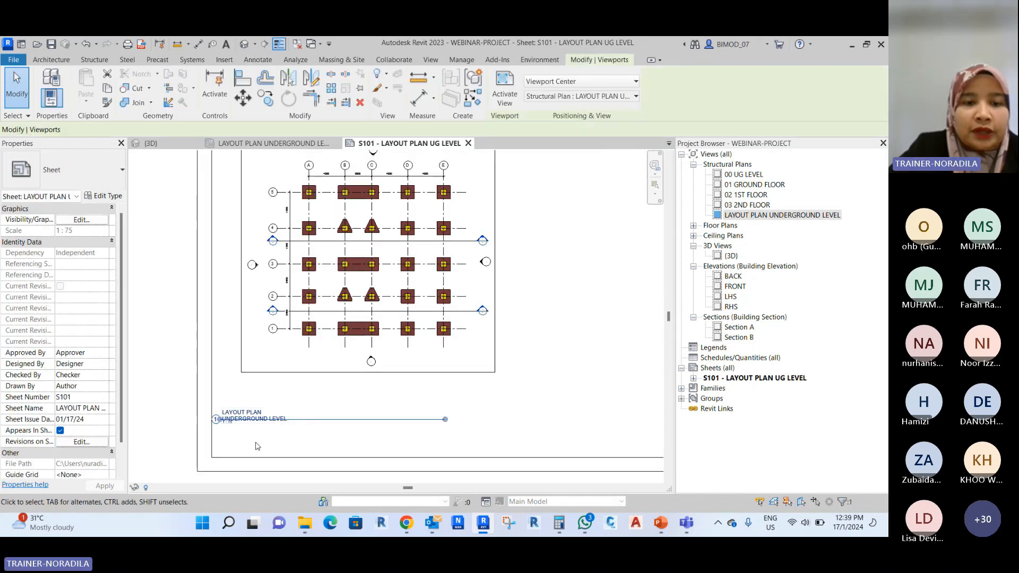
scroll(232, 435, "up", 3)
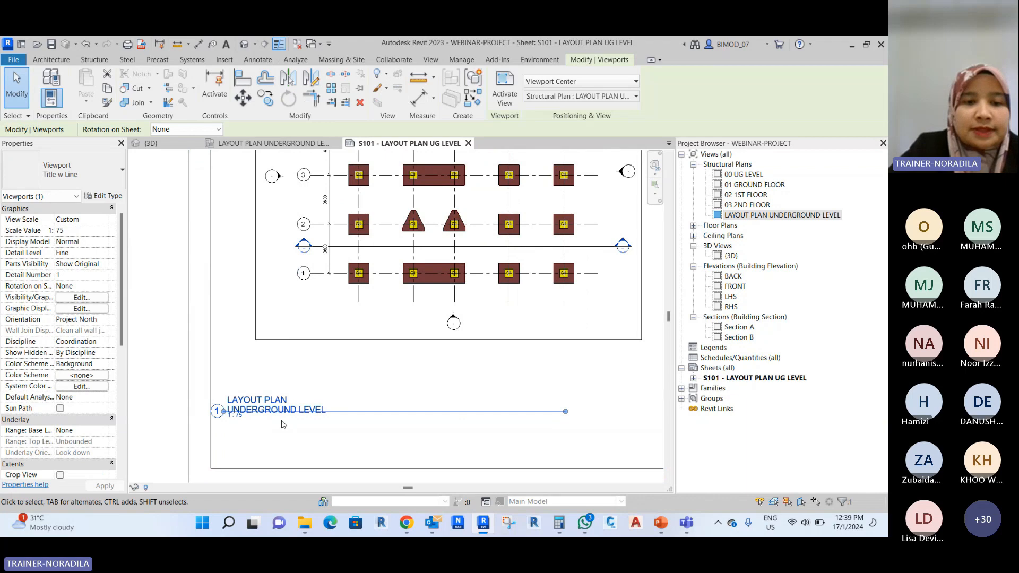
scroll(282, 424, "down", 1)
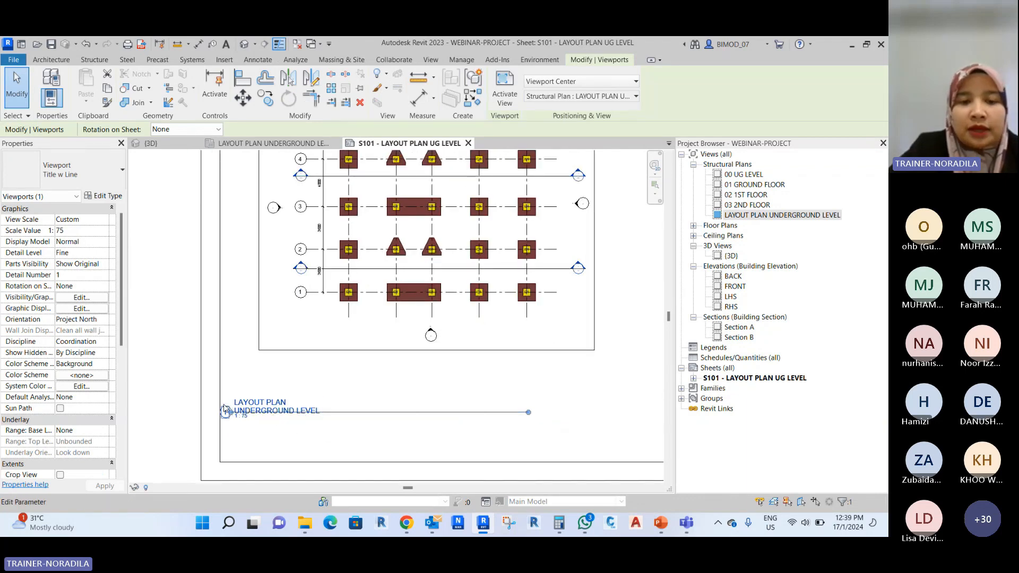
left_click(606, 390)
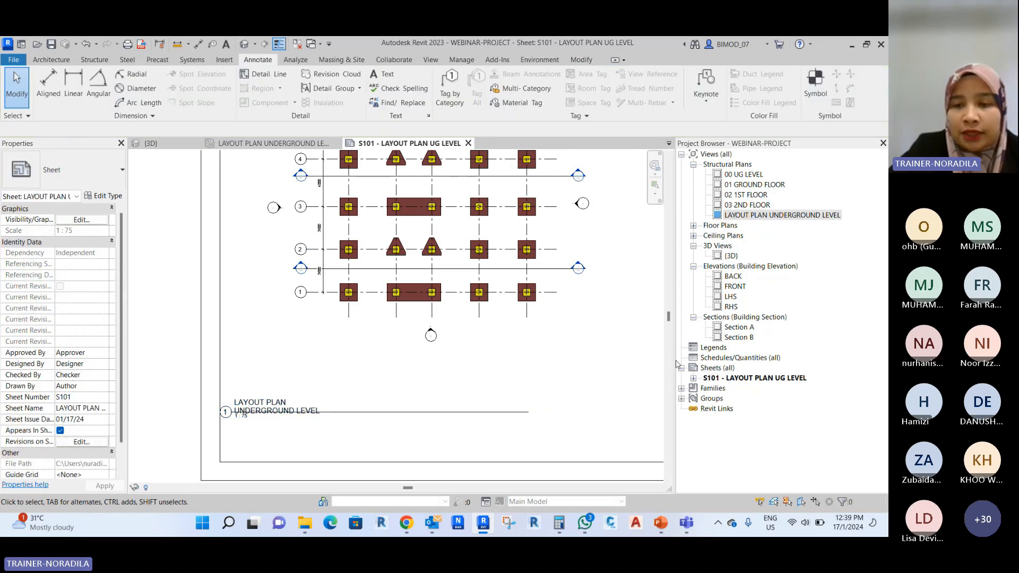
left_click(681, 388)
scroll(725, 377, "up", 1)
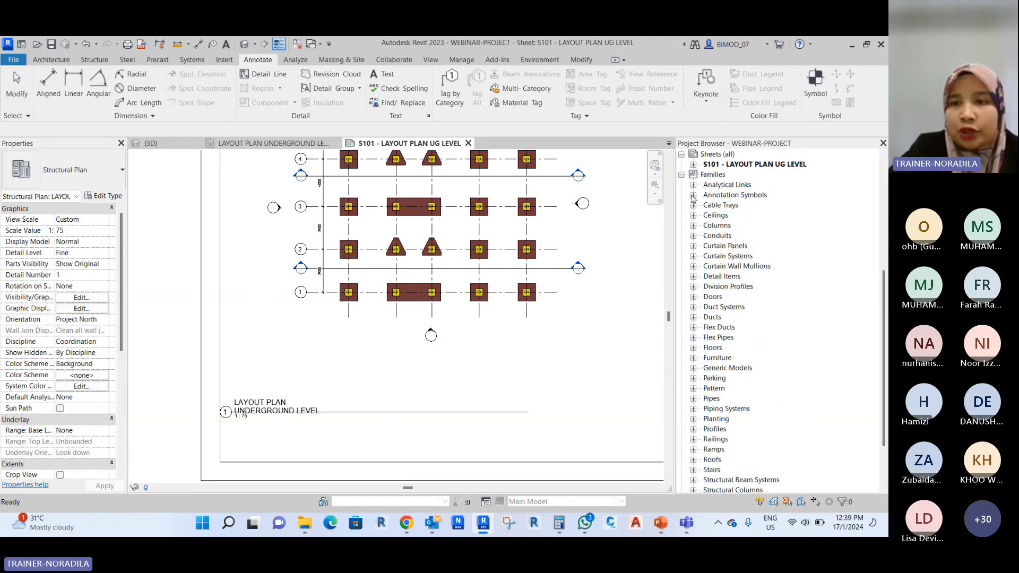
left_click(693, 195)
scroll(737, 309, "down", 8)
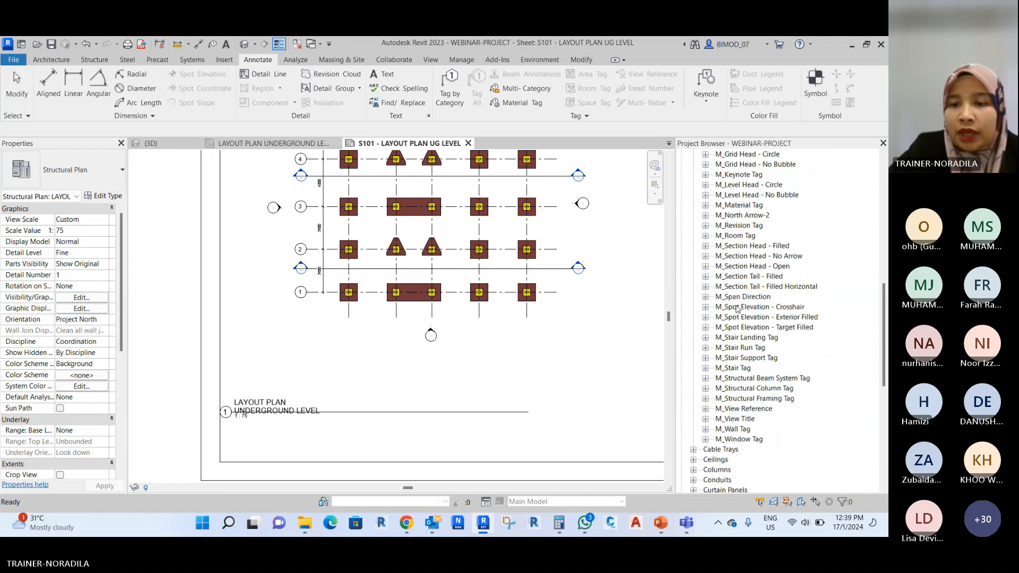
scroll(737, 309, "down", 1)
left_click(737, 410)
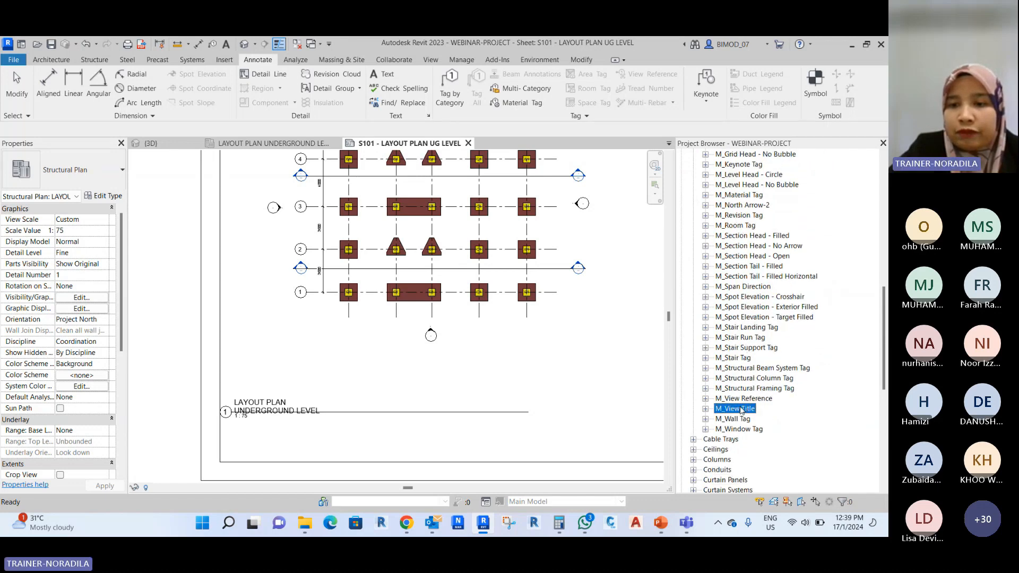
right_click(732, 409)
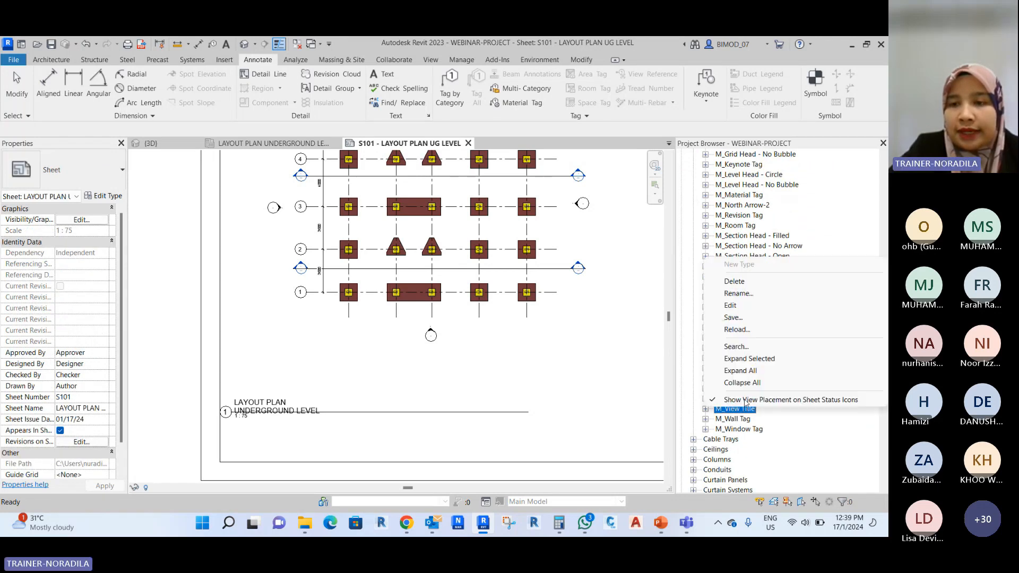
left_click(786, 311)
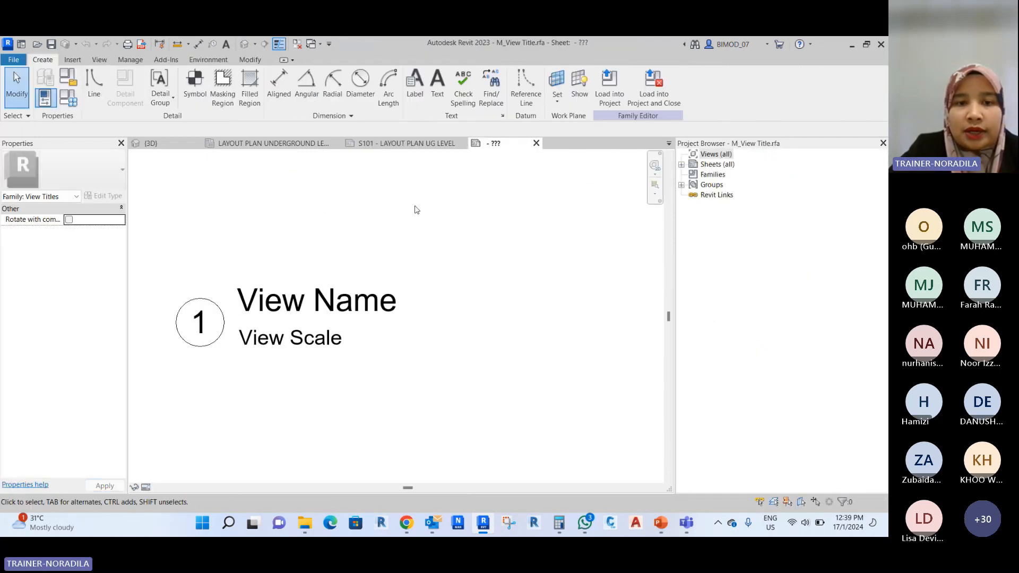
Widen the View Name label in the view title family so that long view names fit on one line.
scroll(332, 305, "down", 4)
middle_click_drag(425, 314, 380, 345)
scroll(351, 346, "up", 3)
left_click(327, 329)
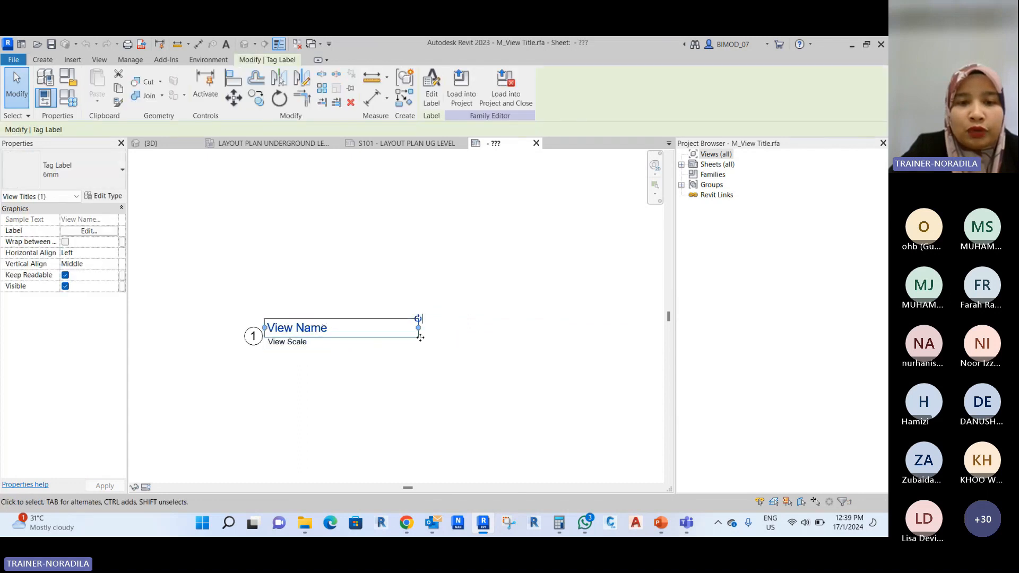
left_click(285, 307)
left_click(290, 332)
scroll(286, 355, "down", 1)
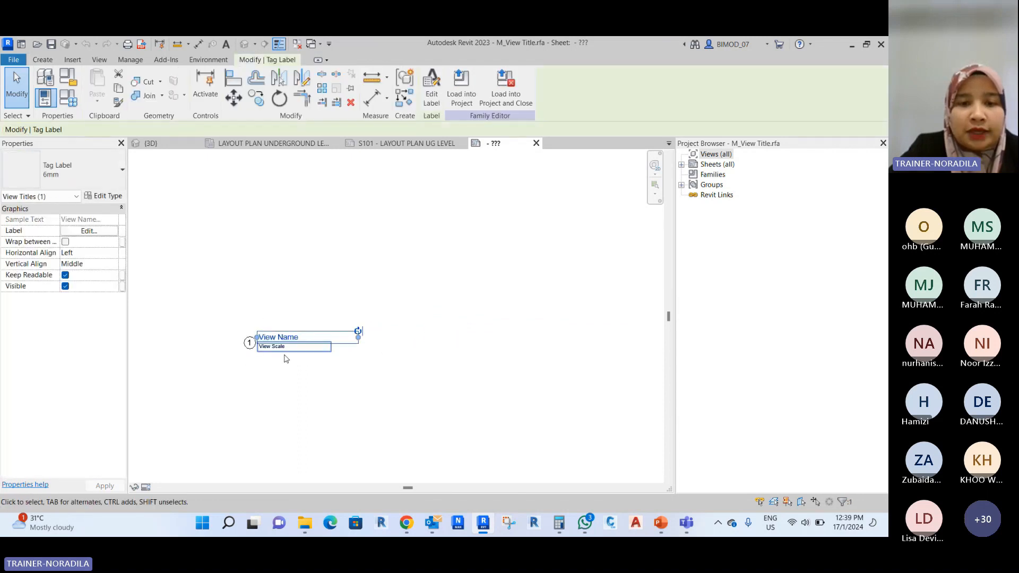
left_click_drag(359, 337, 630, 343)
left_click(548, 403)
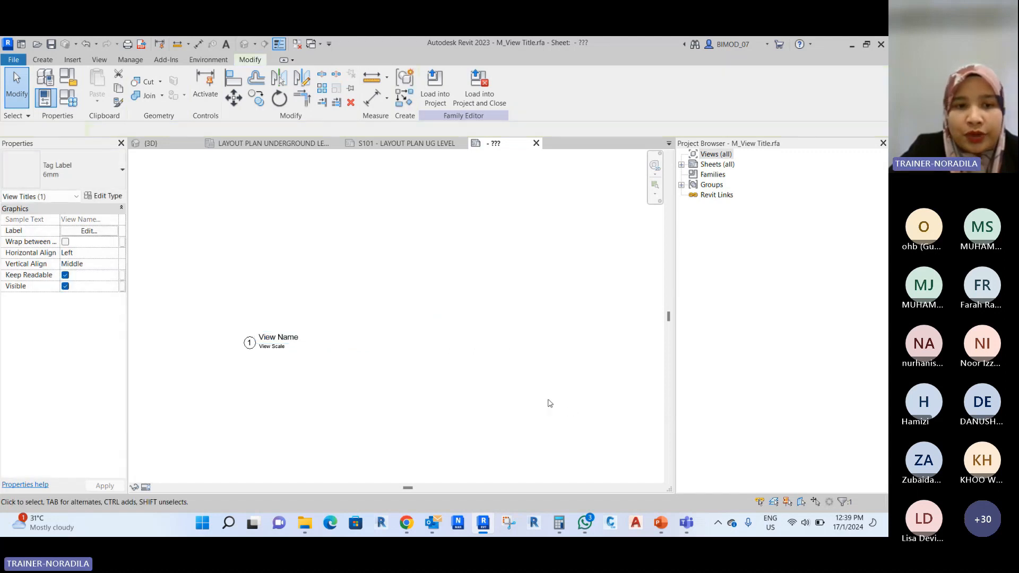
Load the edited view title family into the project, replacing the existing version, and close the family.
left_click(479, 85)
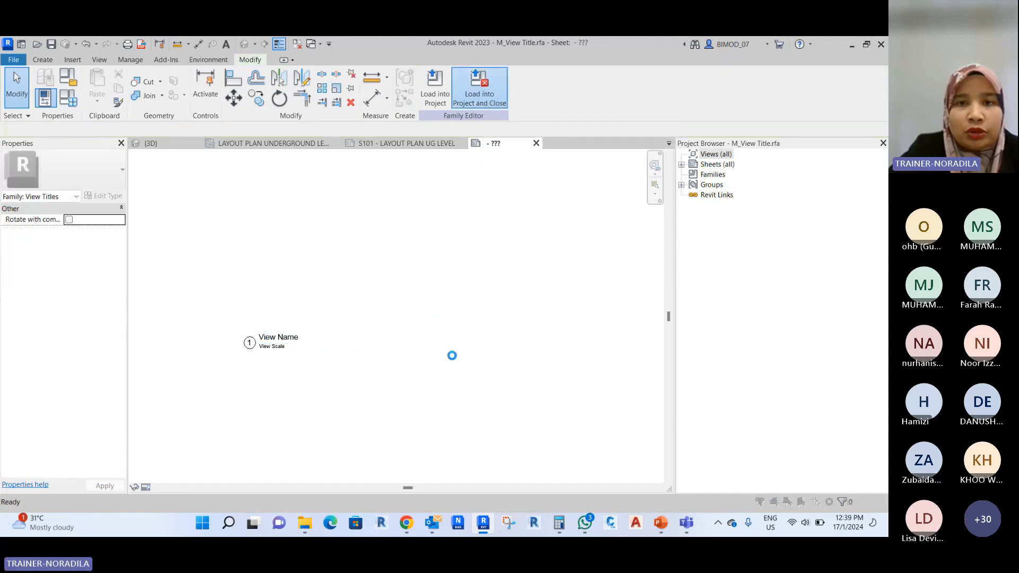
left_click(470, 286)
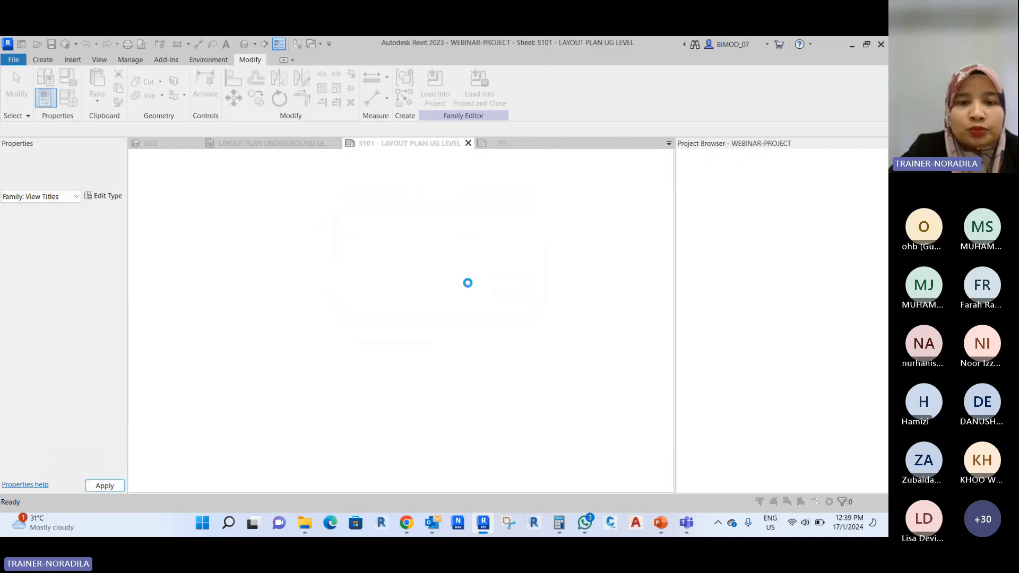
left_click(409, 278)
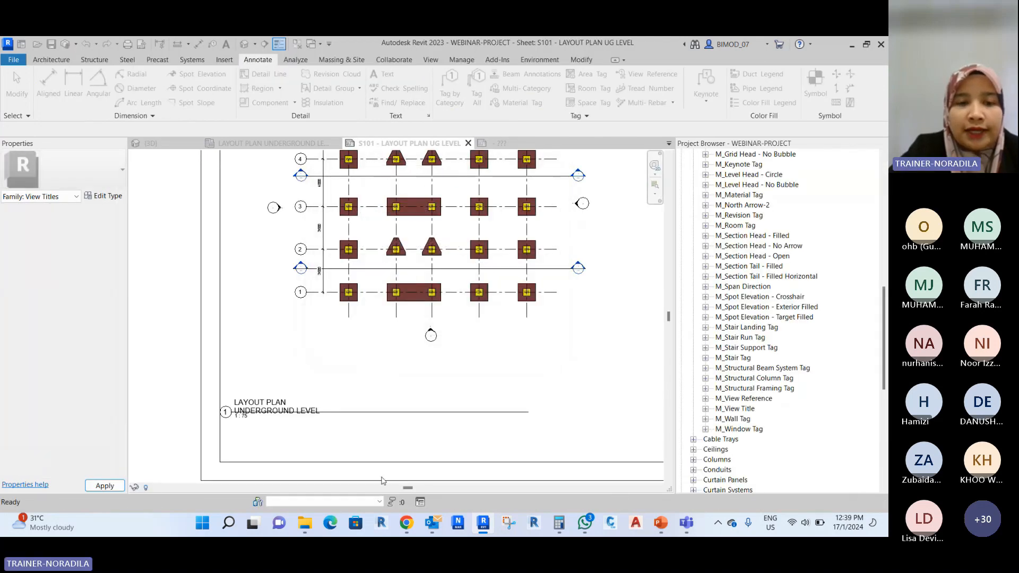
Shorten the plan's view title line on the sheet so it ends at the end of the title text.
scroll(243, 297, "down", 2)
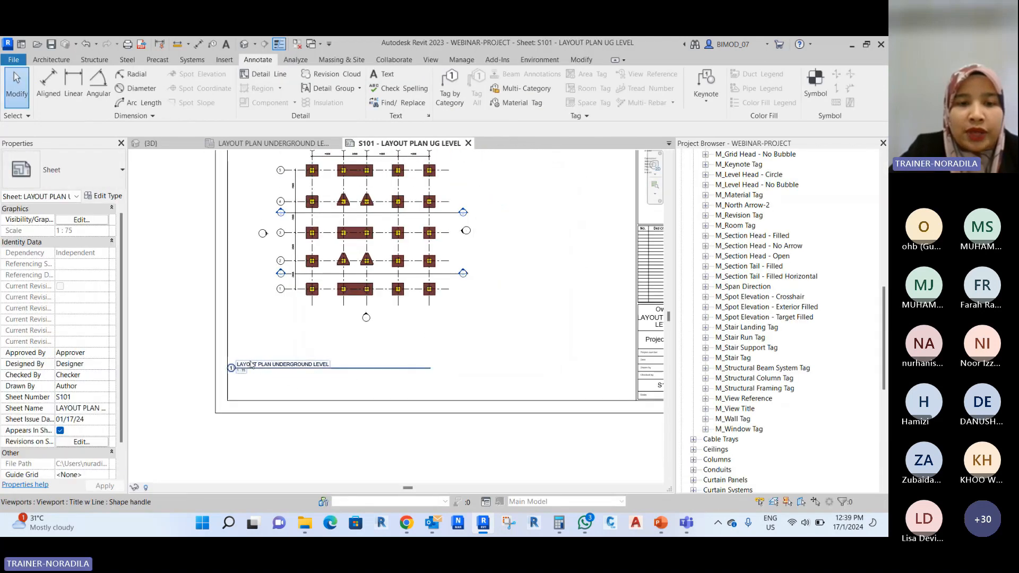
scroll(242, 377, "down", 1)
scroll(240, 388, "up", 2)
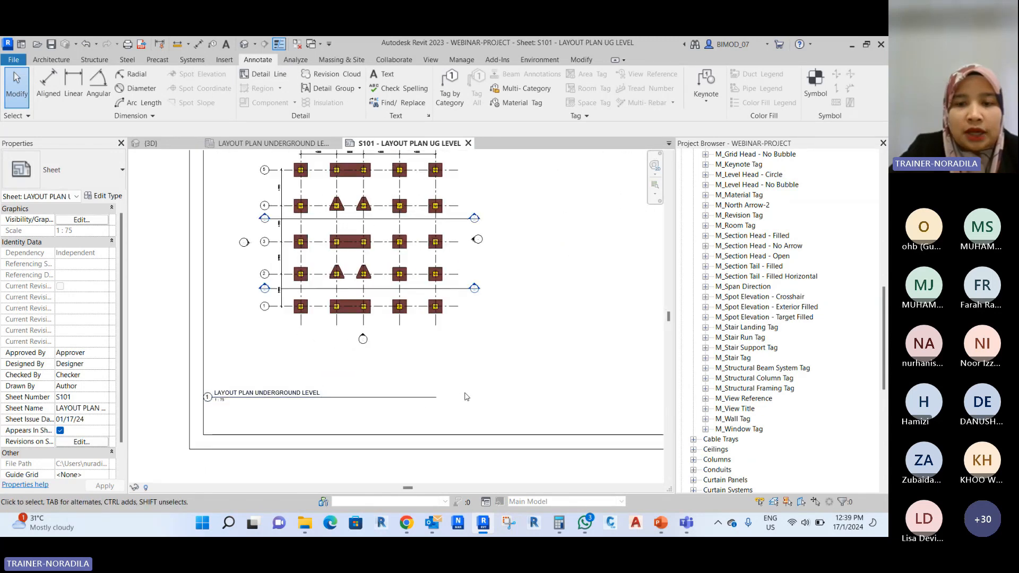
scroll(394, 402, "down", 2)
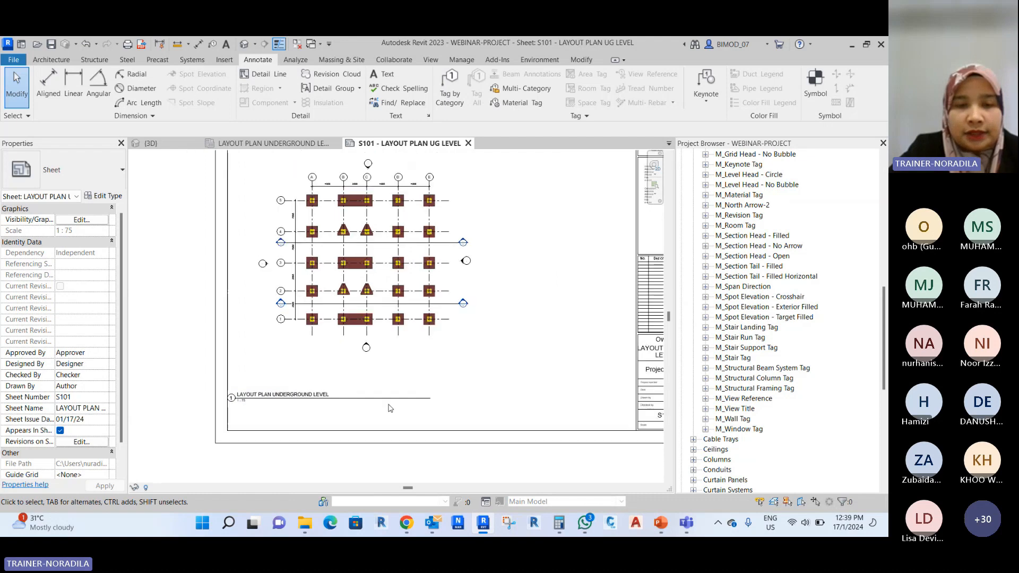
left_click(343, 291)
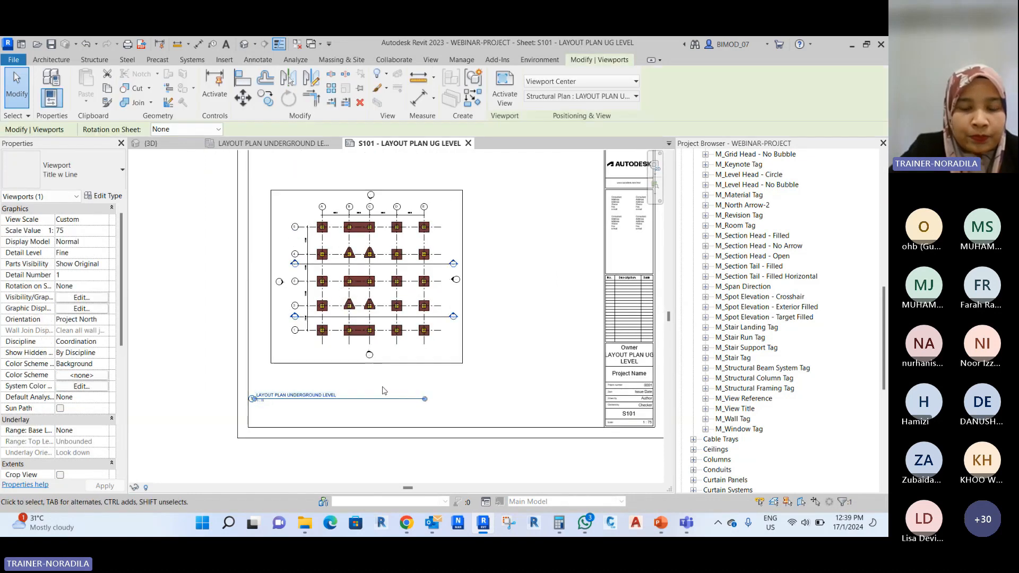
scroll(283, 364, "up", 2)
left_click_drag(501, 421, 366, 418)
key("Escape")
left_click(277, 422)
key("Escape")
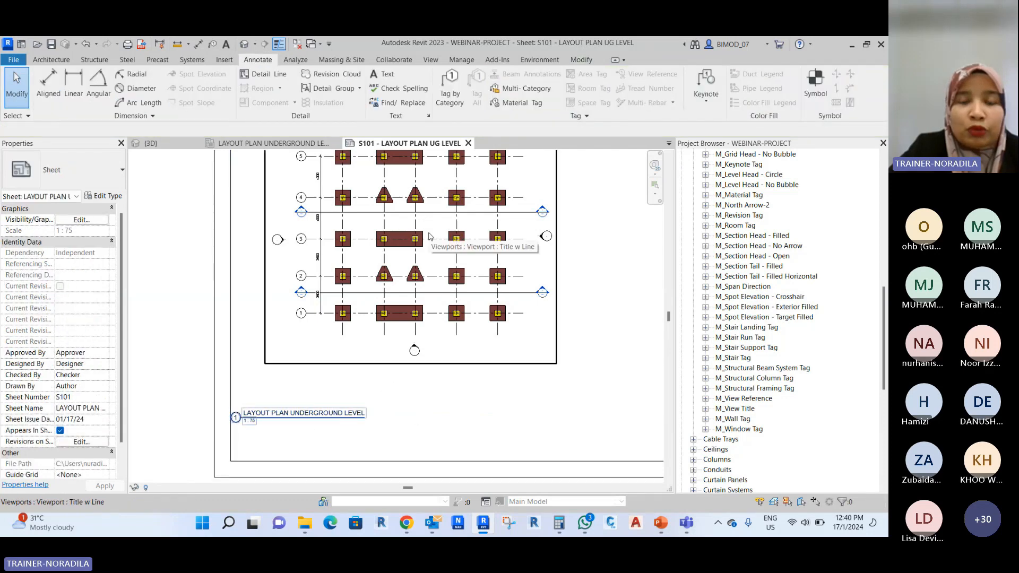
Move the view title up and to the right so it sits directly beneath the plan.
left_click(309, 418)
left_click_drag(309, 417, 415, 377)
key("Escape")
Move the plan viewport with its title slightly down and to the left inside the sheet border.
scroll(382, 409, "down", 2)
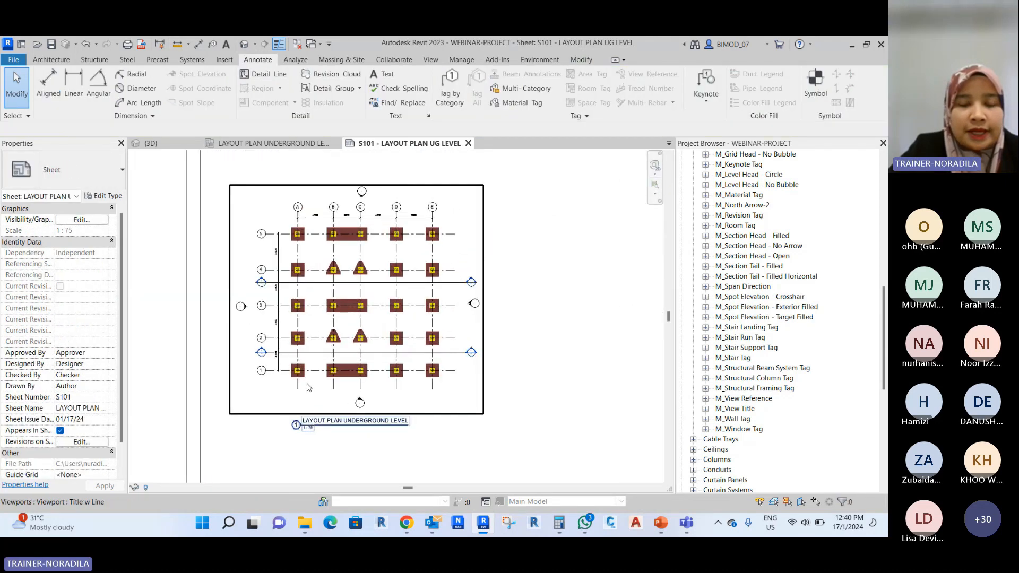
scroll(309, 387, "up", 1)
scroll(191, 398, "down", 2)
left_click_drag(379, 346, 358, 359)
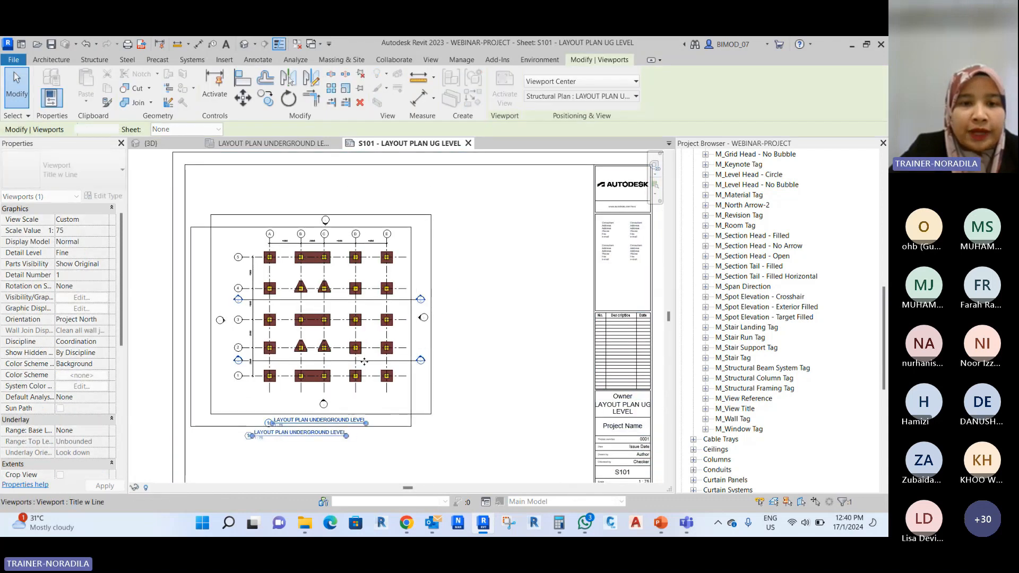
left_click(444, 450)
scroll(212, 246, "up", 1)
middle_click_drag(402, 384, 401, 383)
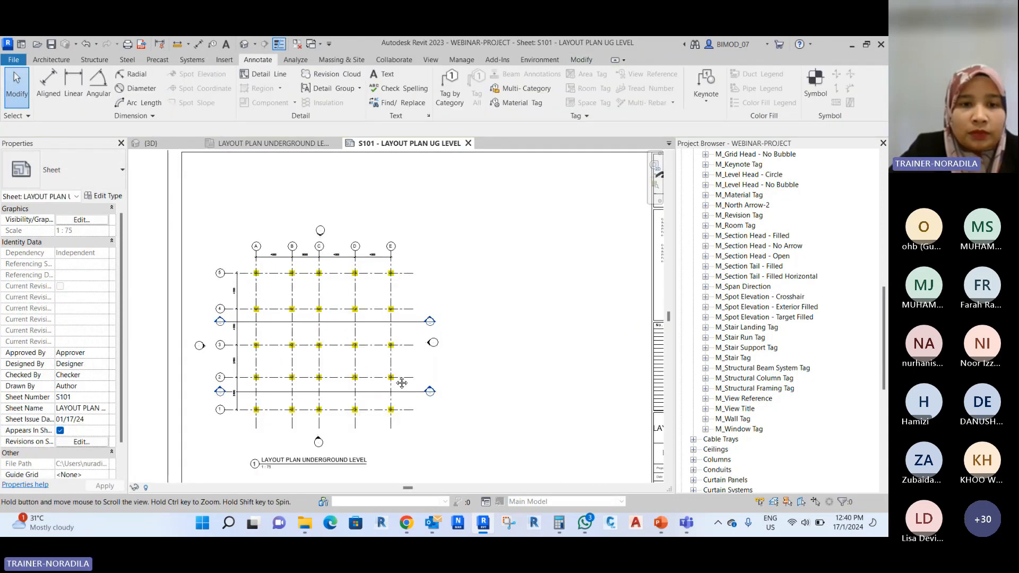
Examine the column tags, grid dimensions and section marks of the plan on the sheet and return to the project's view list.
scroll(215, 395, "up", 4)
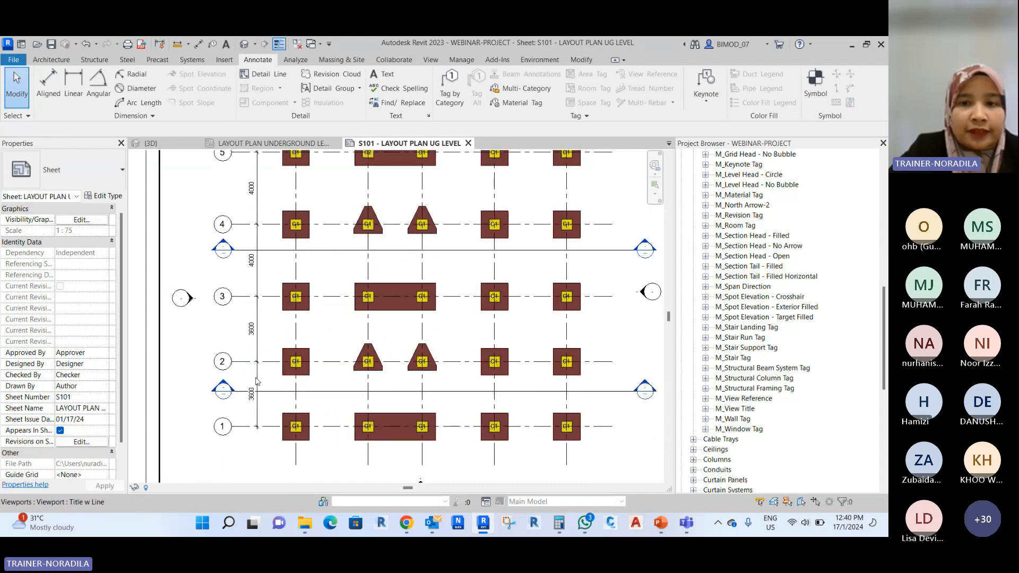
scroll(257, 380, "down", 3)
scroll(330, 307, "down", 1)
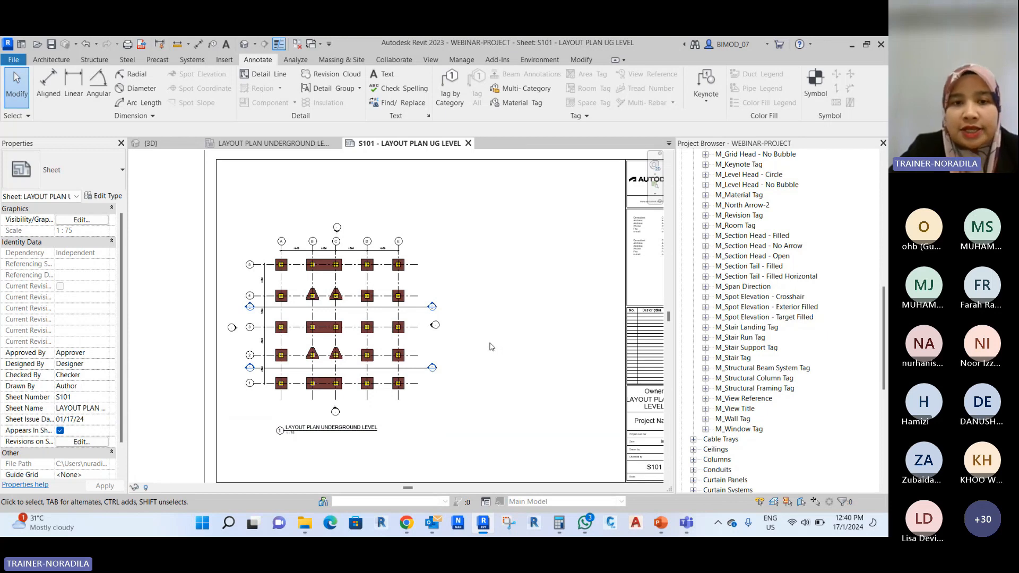
left_click(435, 353)
scroll(237, 330, "up", 1)
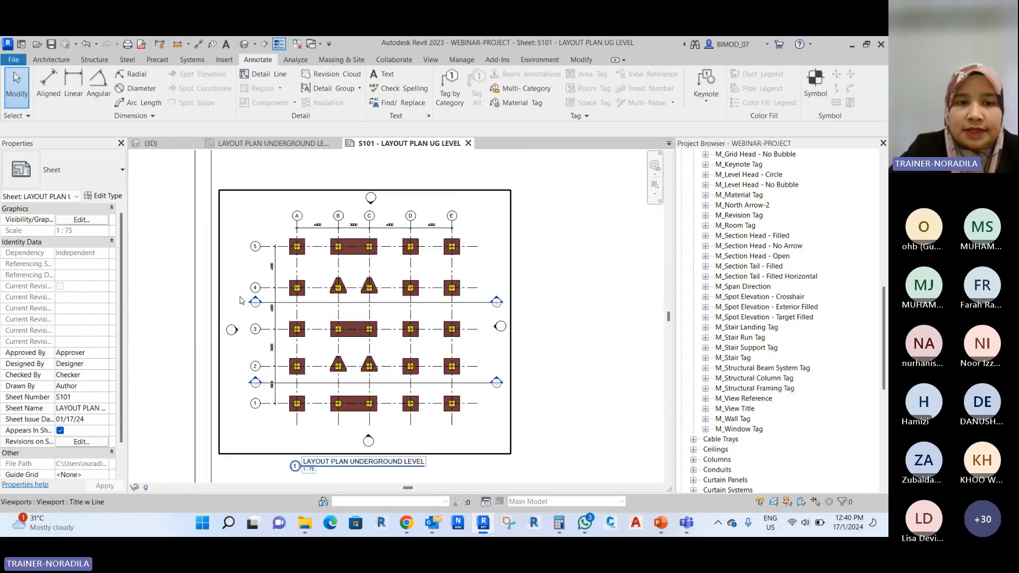
scroll(242, 307, "up", 2)
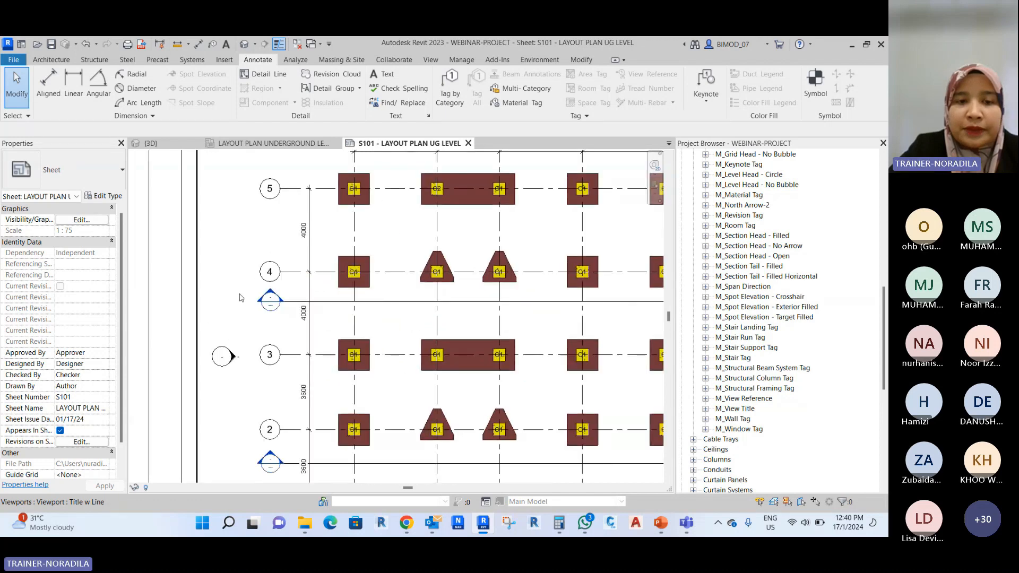
scroll(235, 360, "down", 3)
left_click(476, 346)
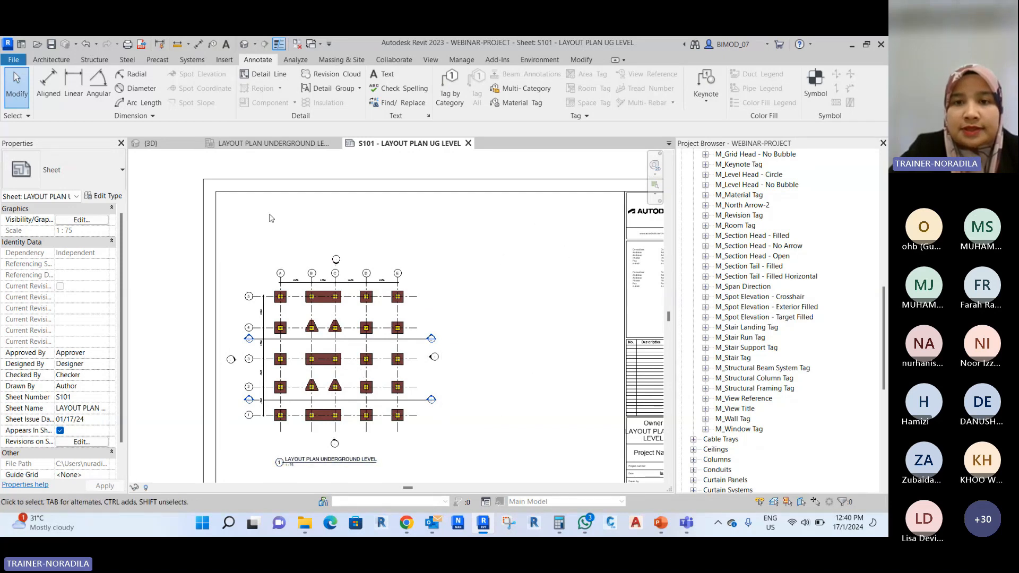
scroll(269, 214, "down", 1)
left_click_drag(883, 319, 863, 157)
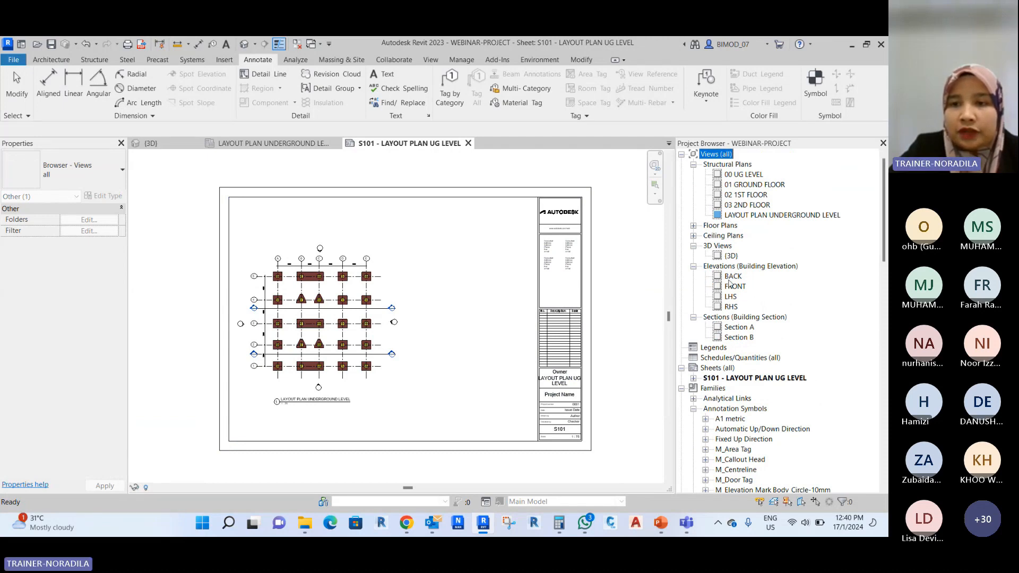
left_click(732, 296)
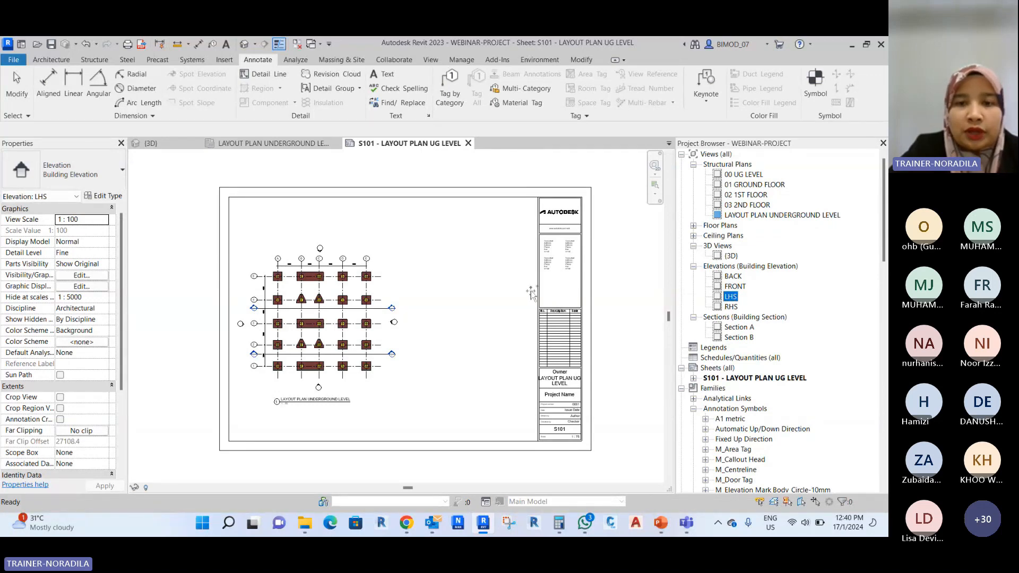
left_click_drag(521, 289, 482, 270)
left_click(449, 248)
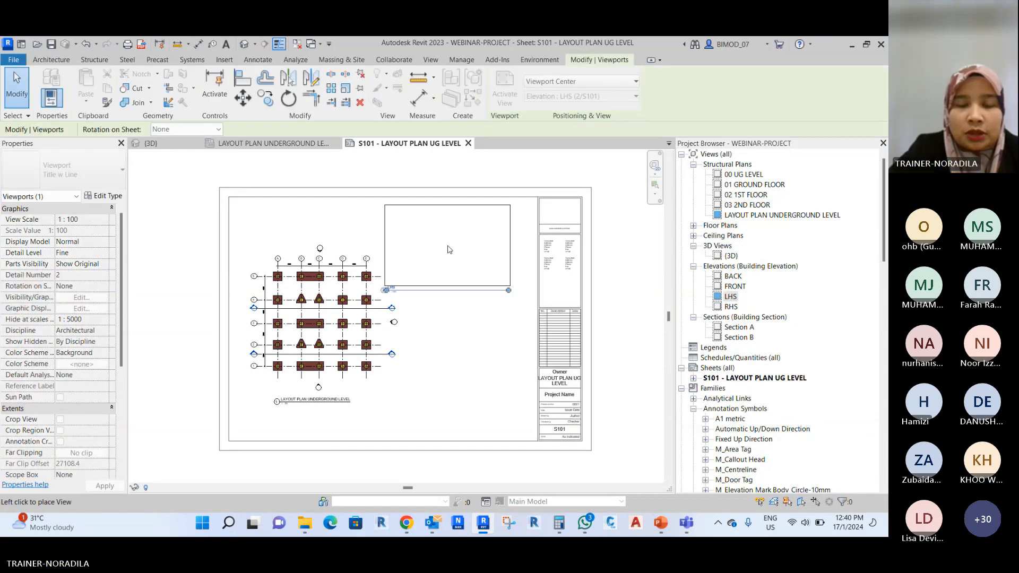
Place the LHS elevation on the sheet beside the underground level plan, near the upper edge next to the title block.
left_click(732, 297)
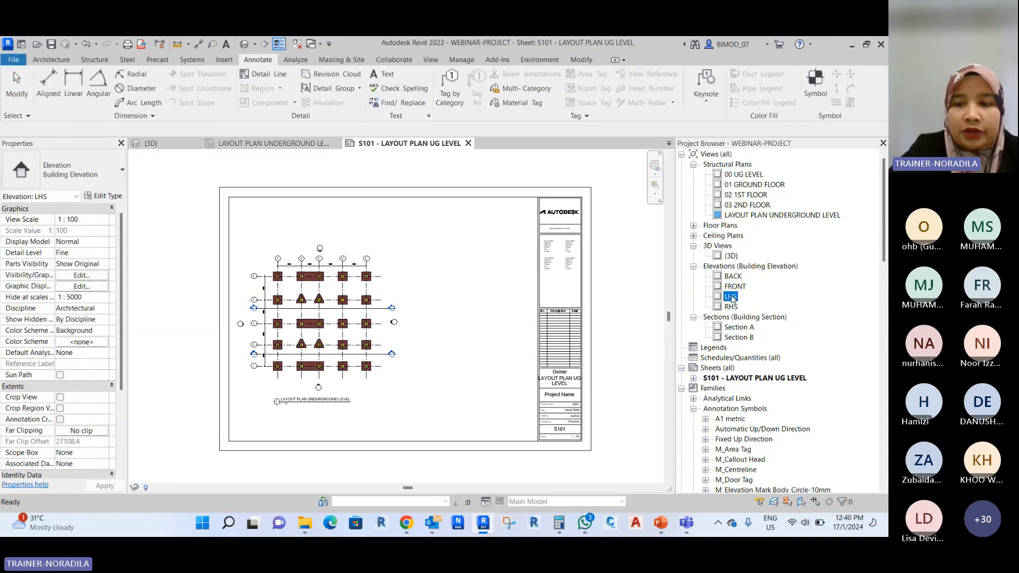
left_click(456, 255)
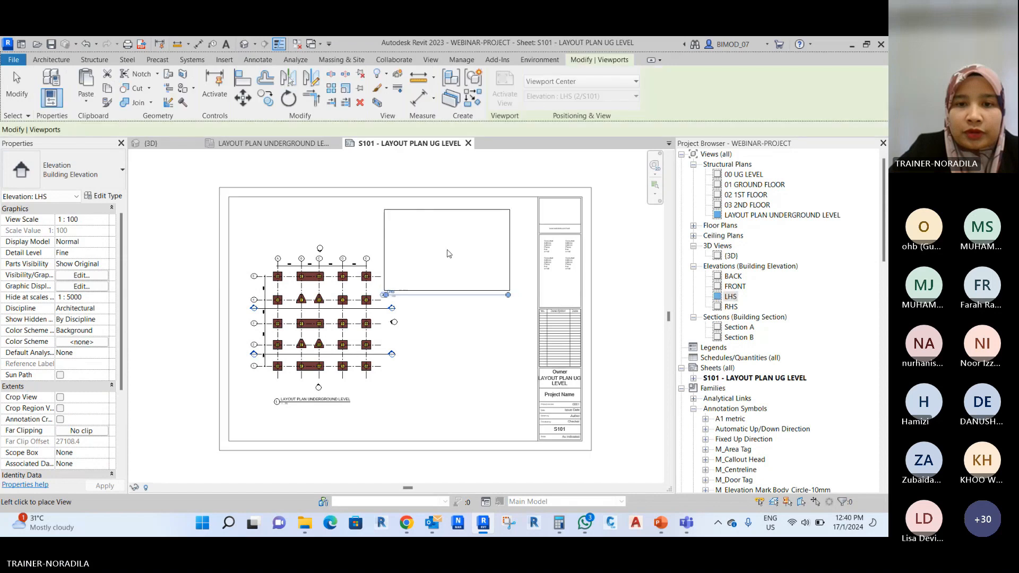
scroll(461, 256, "up", 2)
scroll(464, 255, "up", 4)
scroll(263, 367, "down", 2)
left_click(425, 423)
scroll(291, 399, "up", 2)
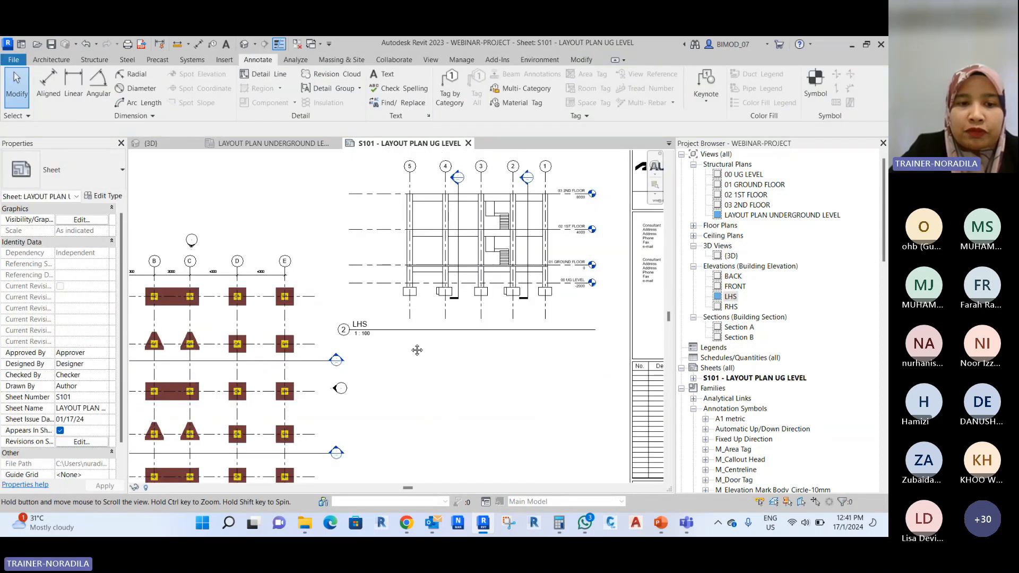
scroll(573, 283, "down", 2)
Shorten the LHS view title line to the length of its text and centre the title beneath the elevation.
left_click(541, 218)
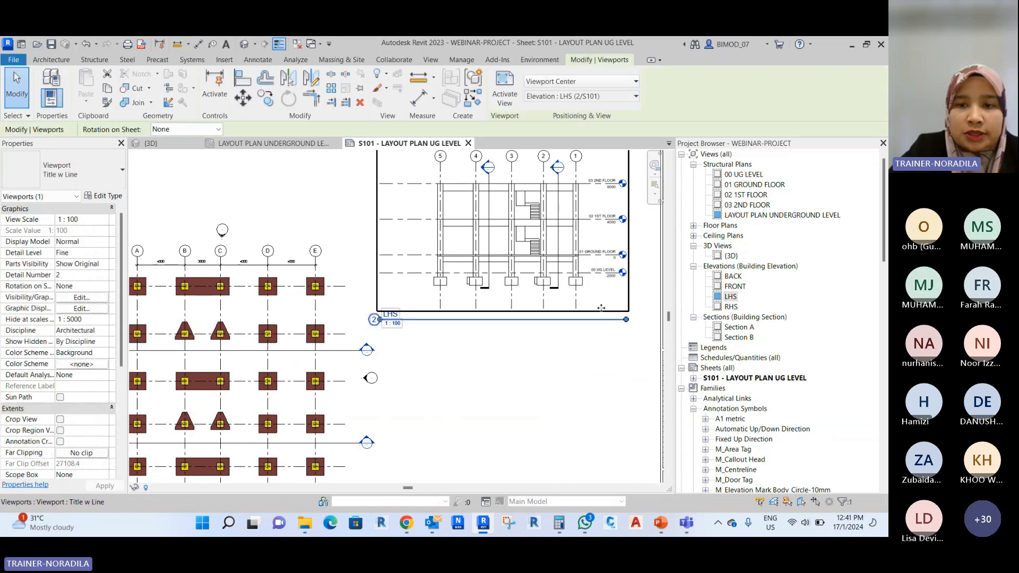
left_click(403, 347)
left_click_drag(404, 335, 519, 320)
left_click(395, 318)
scroll(476, 325, "down", 2)
left_click(476, 326)
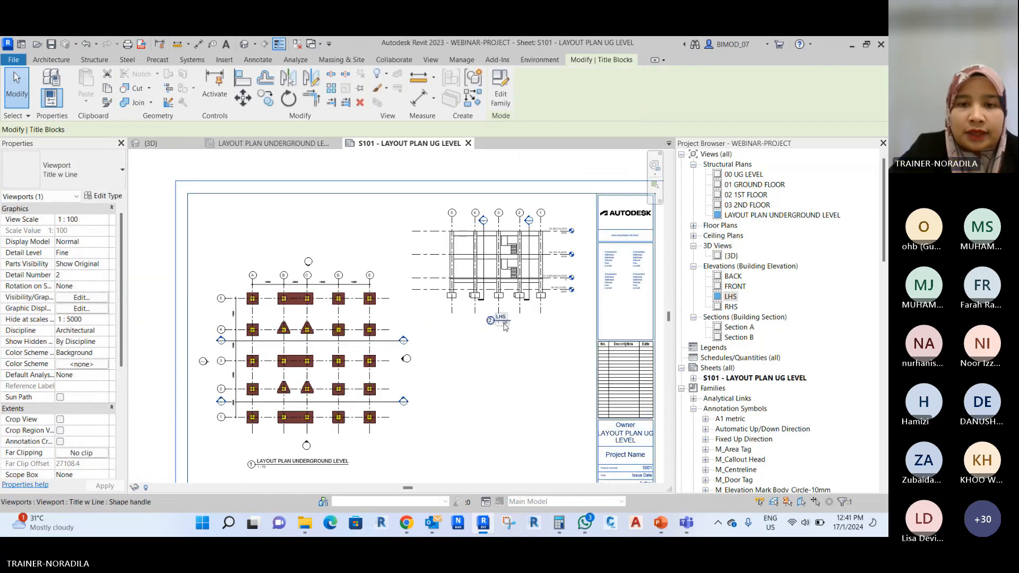
Examine the number, name and scale in the LHS view title on the sheet.
scroll(501, 325, "up", 3)
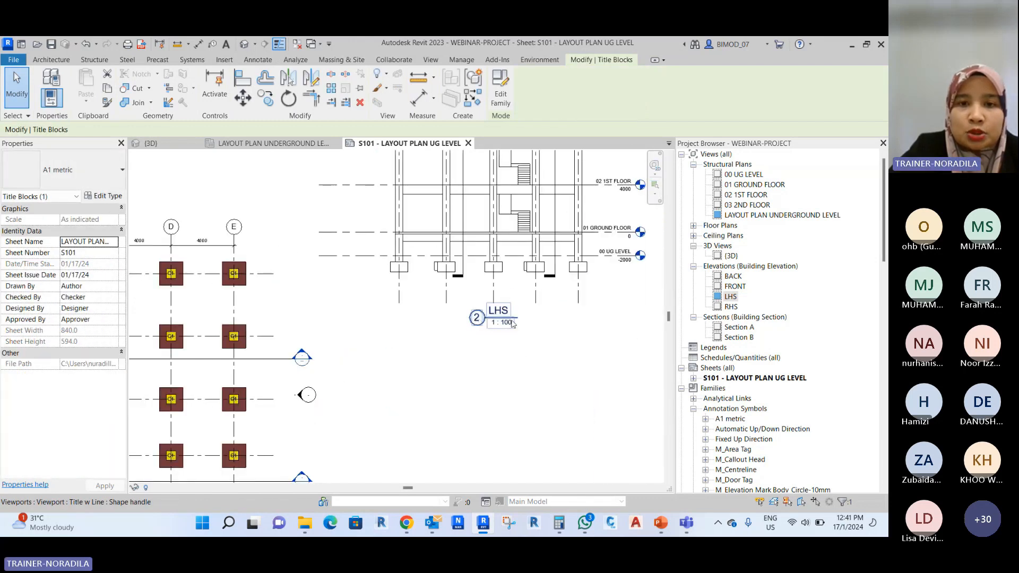
scroll(506, 307, "down", 2)
left_click(504, 293)
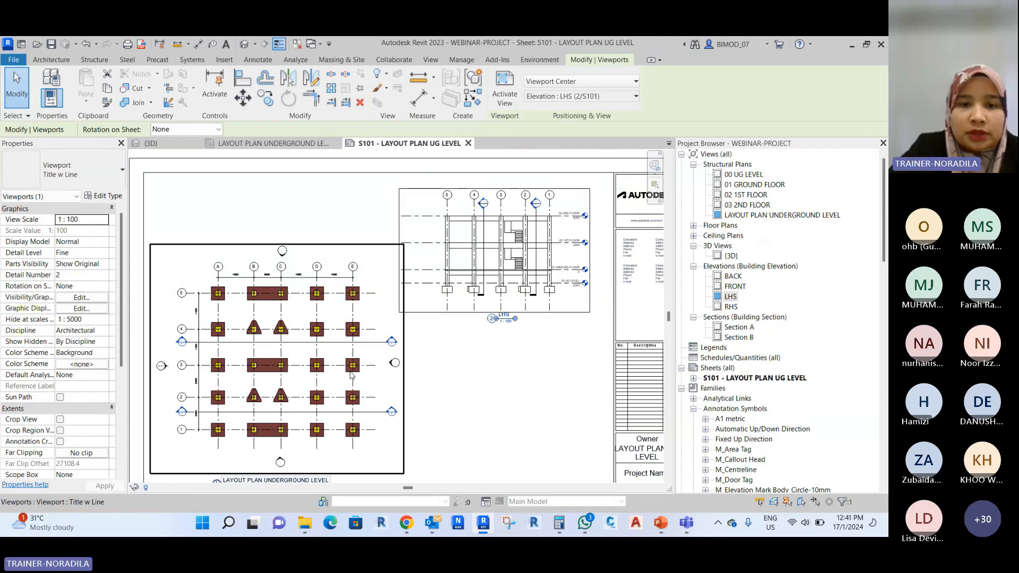
scroll(478, 318, "up", 4)
scroll(531, 339, "down", 3)
scroll(495, 325, "up", 2)
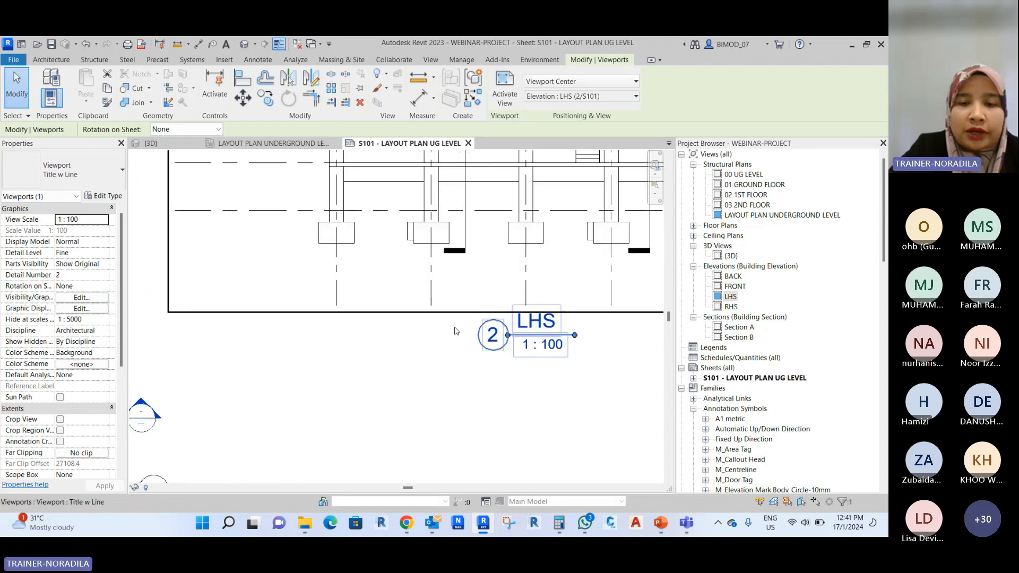
scroll(466, 352, "down", 4)
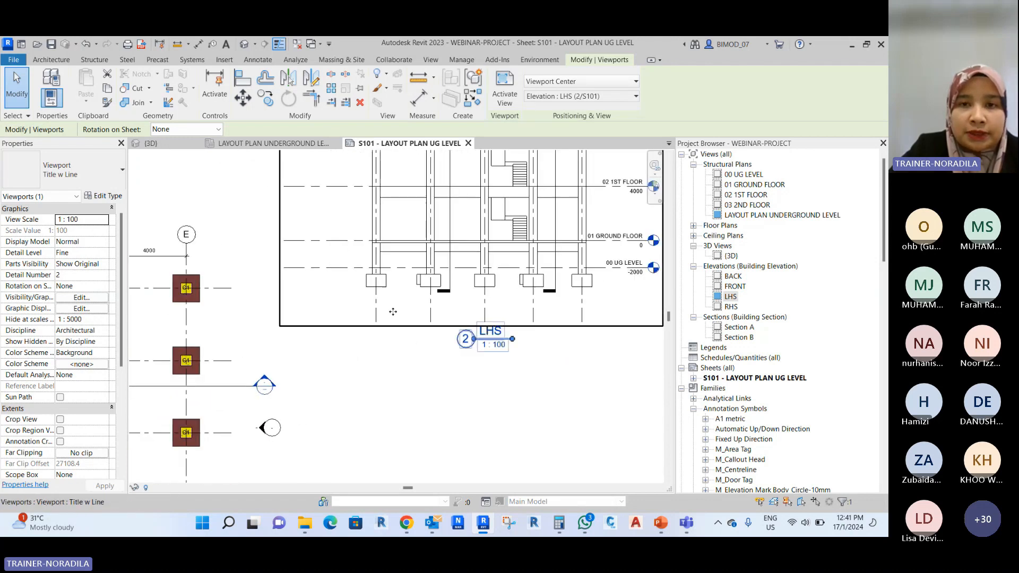
key("Escape")
scroll(436, 322, "up", 4)
scroll(428, 325, "down", 5)
mouse_move(382, 360)
middle_mouse_down()
mouse_move(423, 371)
mouse_move(406, 334)
middle_mouse_up()
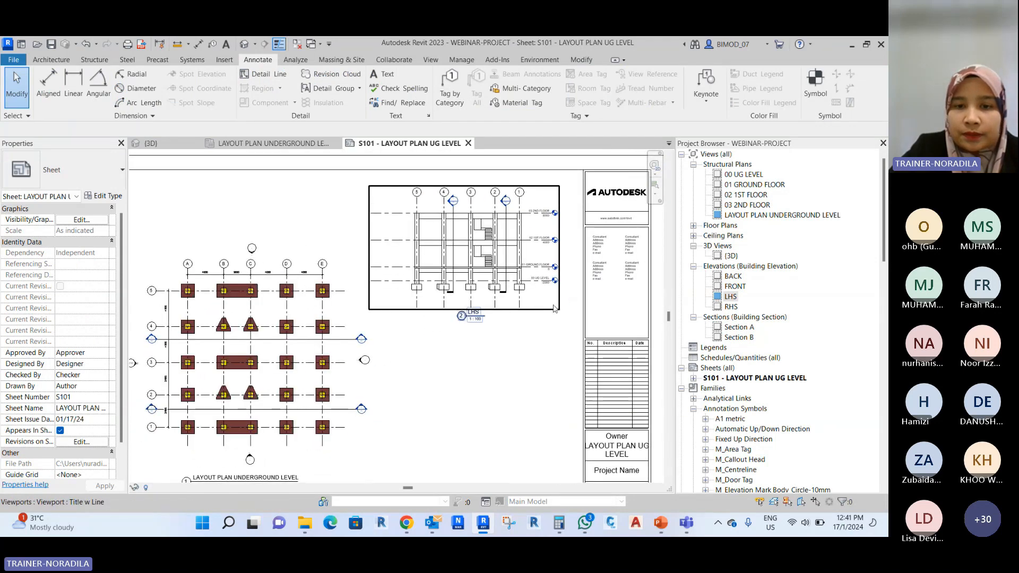
Open the M_View Title annotation family for editing, view its labels and close it to return to the sheet.
scroll(791, 402, "down", 8)
scroll(791, 402, "down", 6)
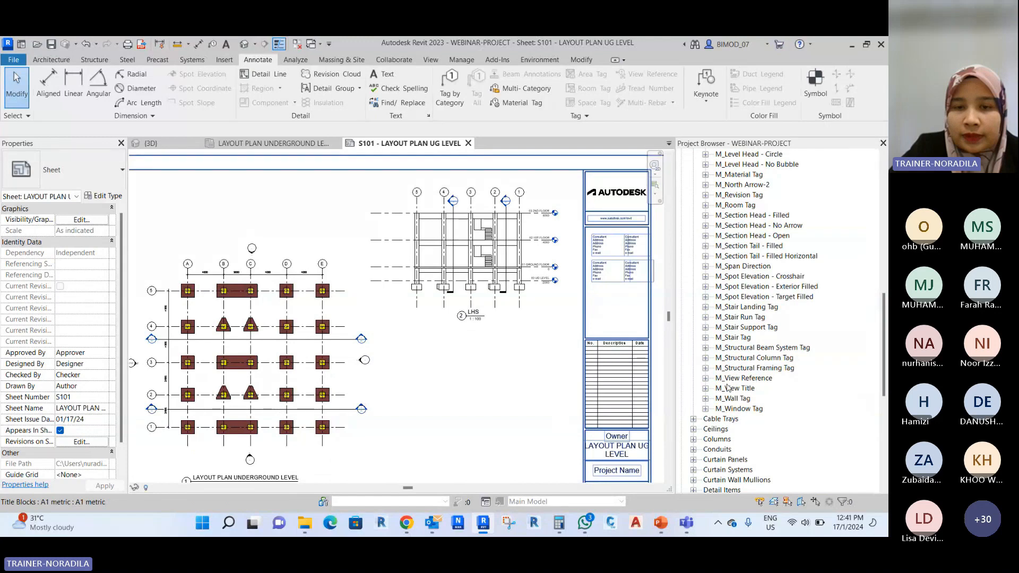
left_click(754, 389)
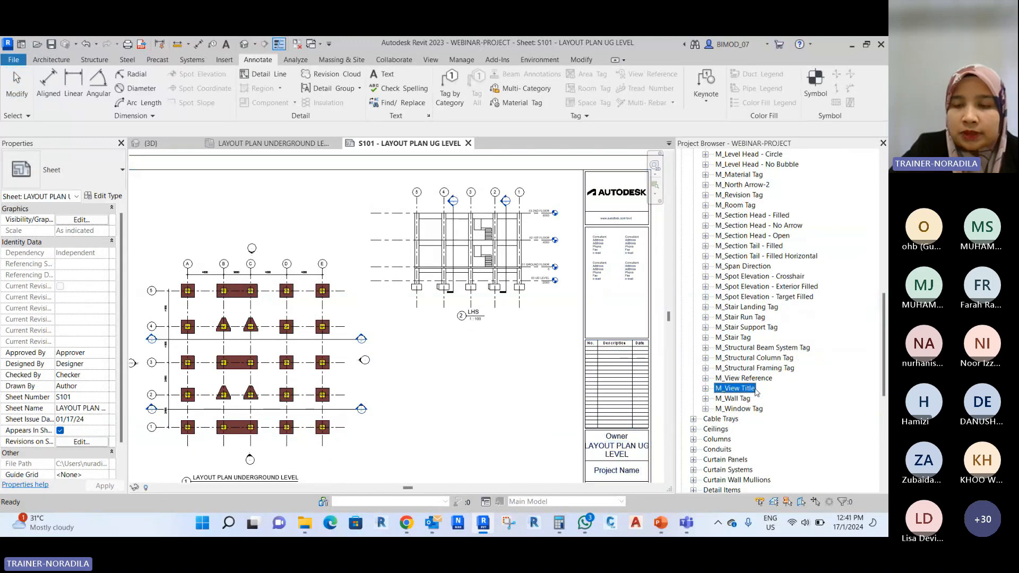
right_click(725, 390)
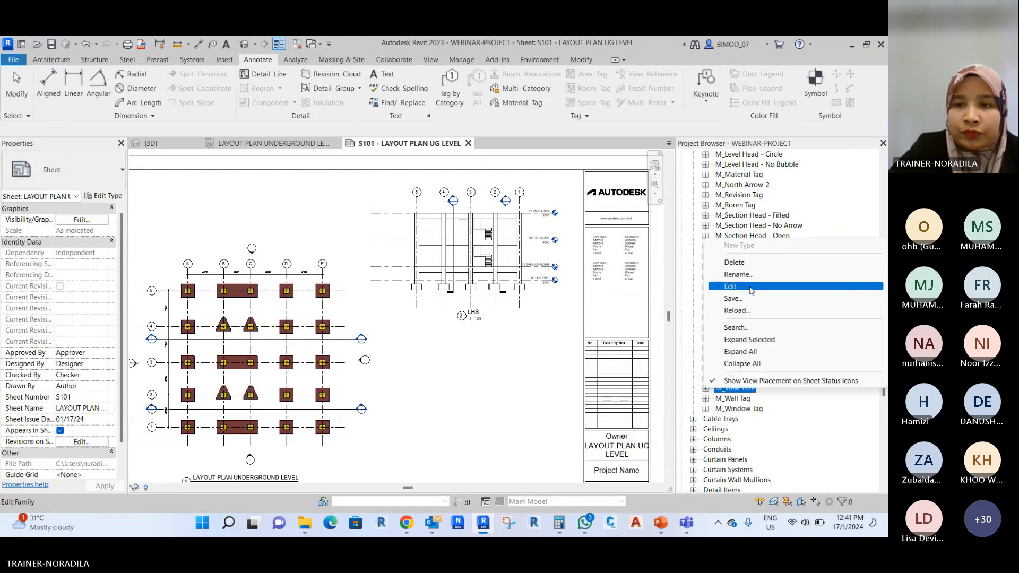
left_click(751, 287)
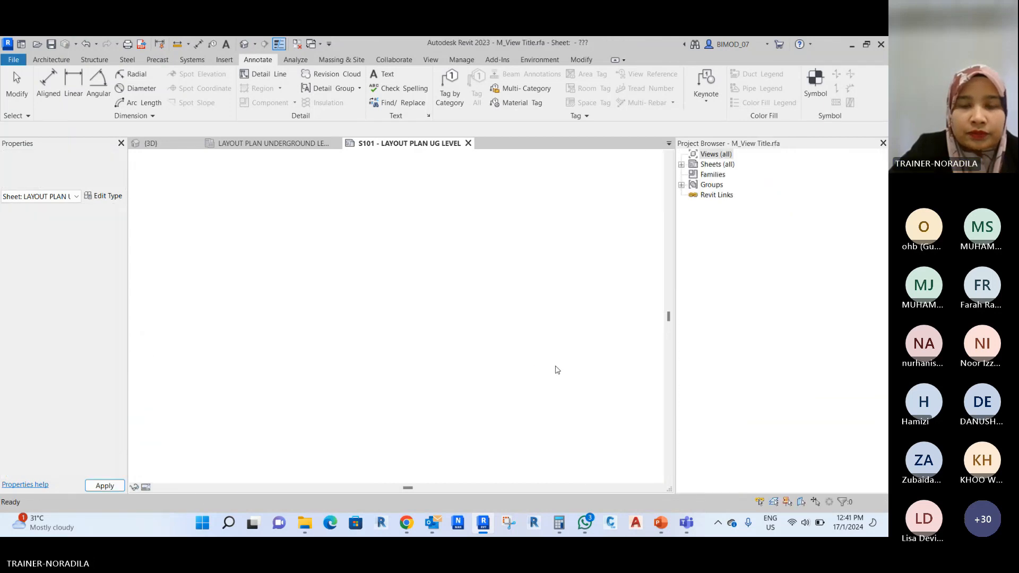
left_click(535, 143)
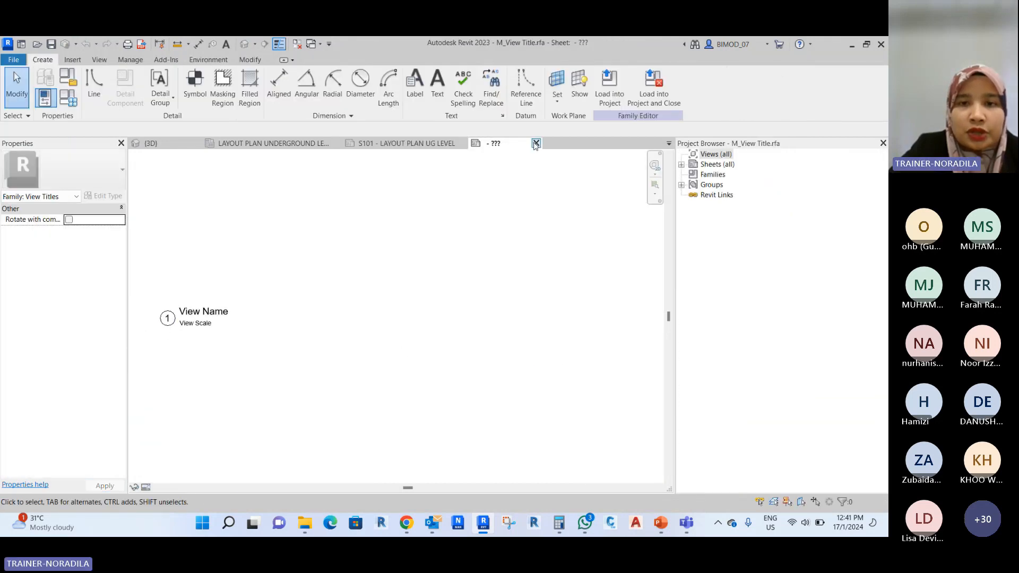
left_click(466, 290)
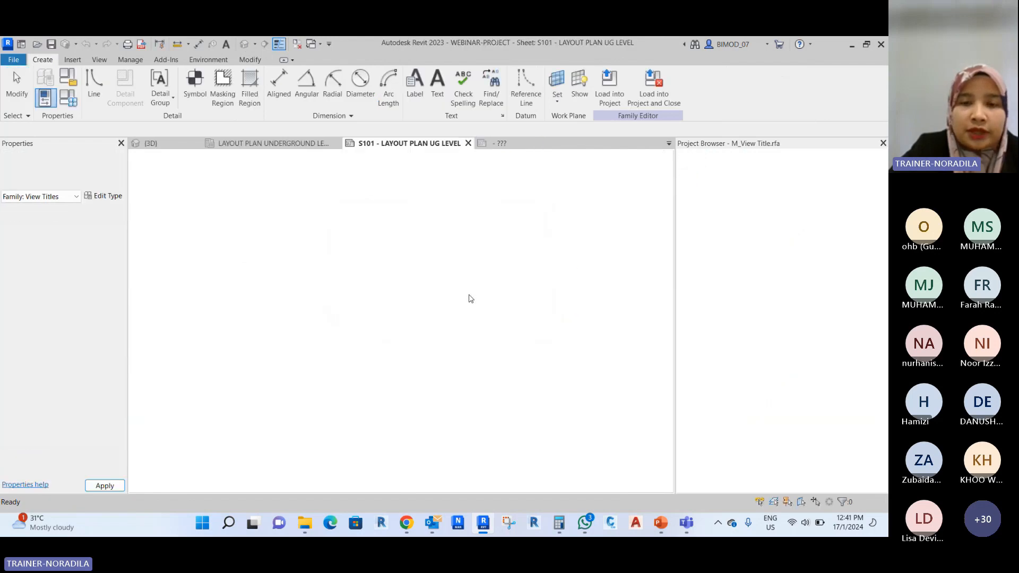
Set the detail number of the LHS viewport to E1.
left_click(503, 314)
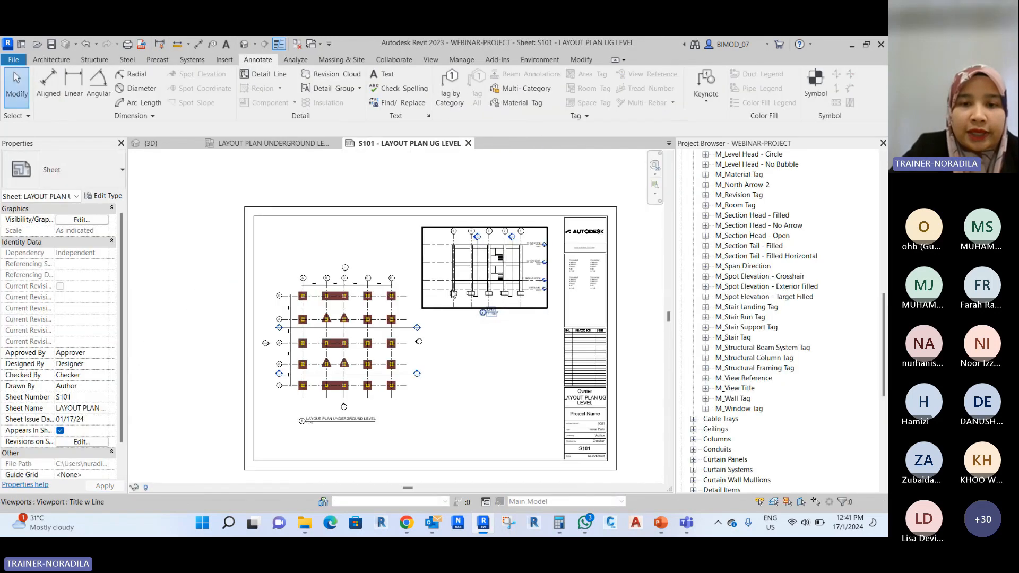
scroll(362, 271, "up", 3)
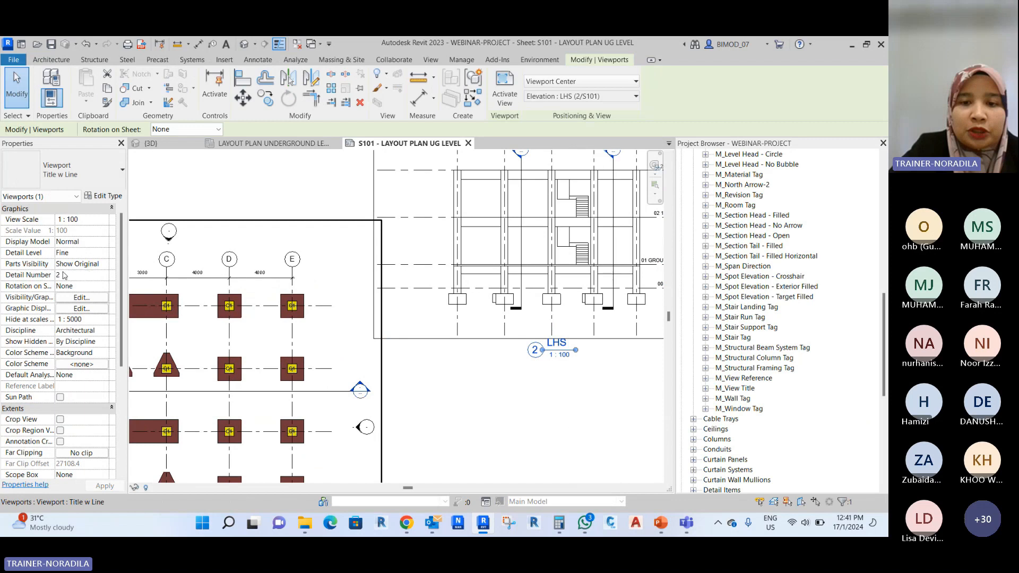
left_click(80, 275)
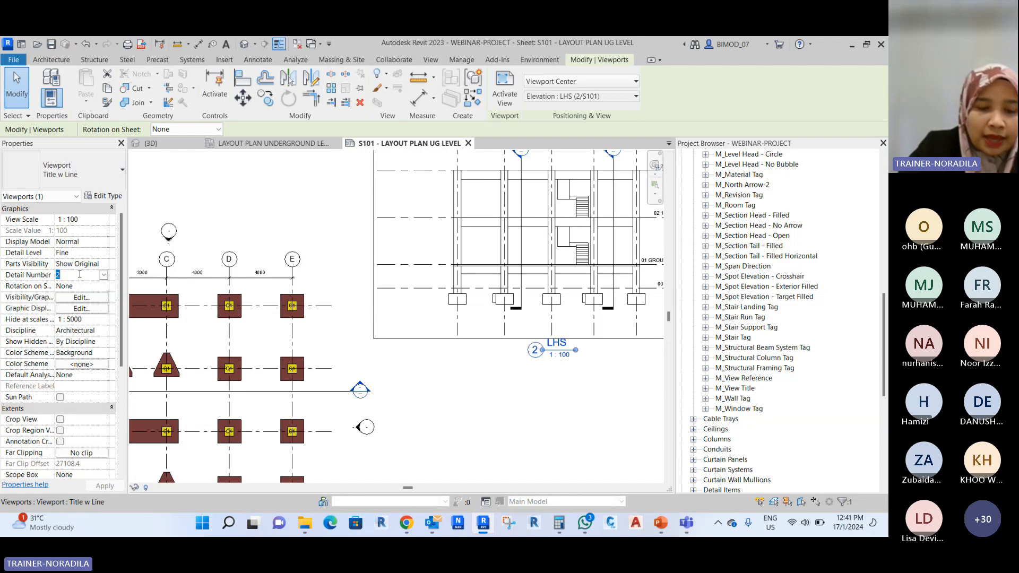
type("E1")
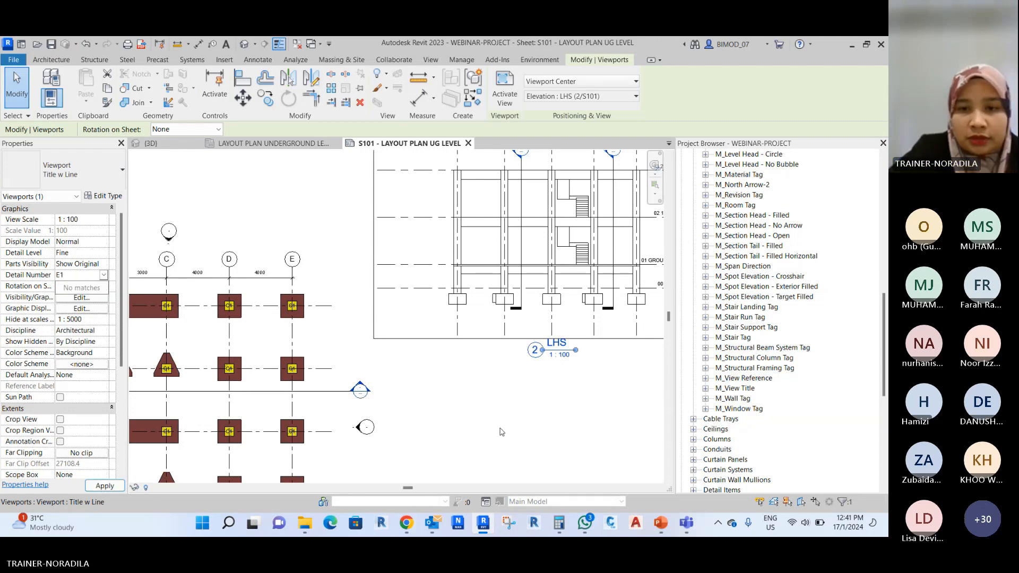
scroll(366, 268, "down", 2)
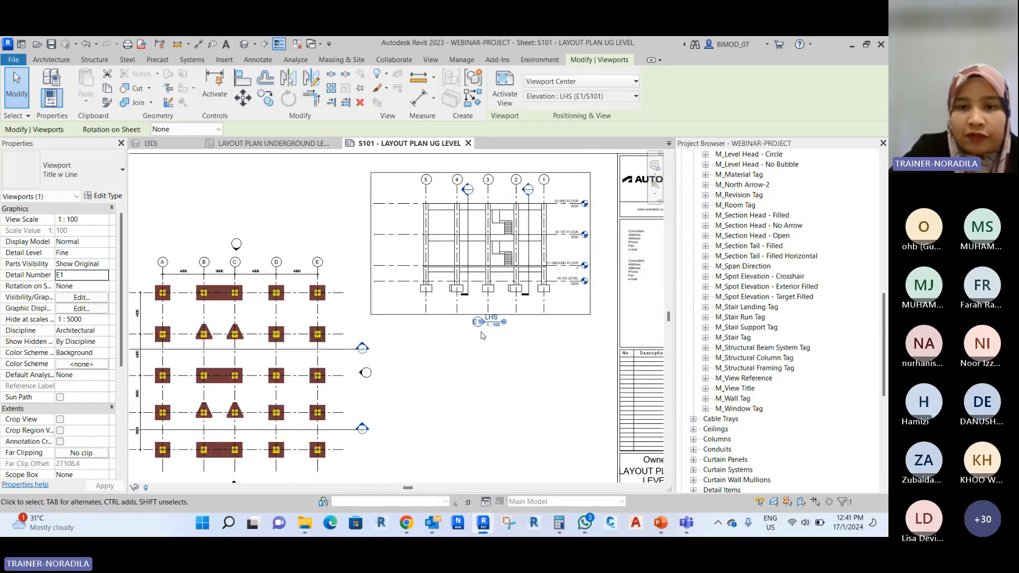
scroll(481, 326, "up", 2)
key("Escape")
scroll(448, 264, "down", 2)
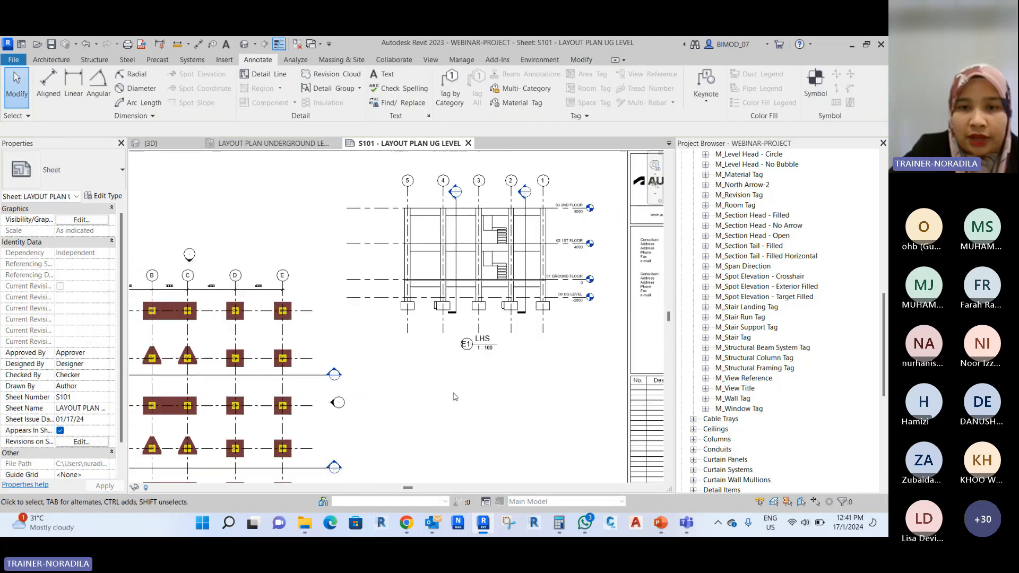
Activate the LHS elevation on the sheet and set its visual style to Shaded.
scroll(449, 264, "up", 3)
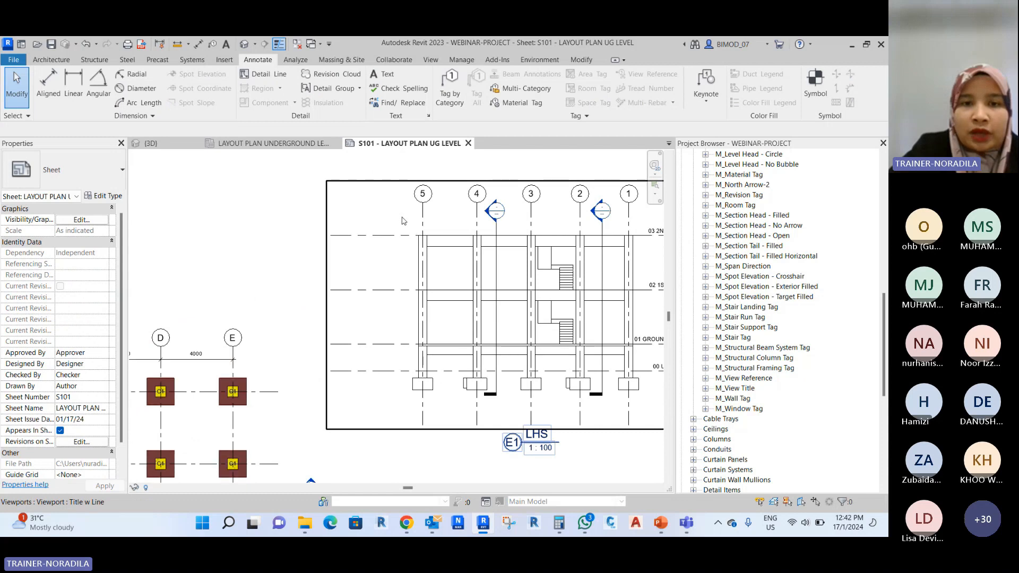
scroll(331, 229, "down", 3)
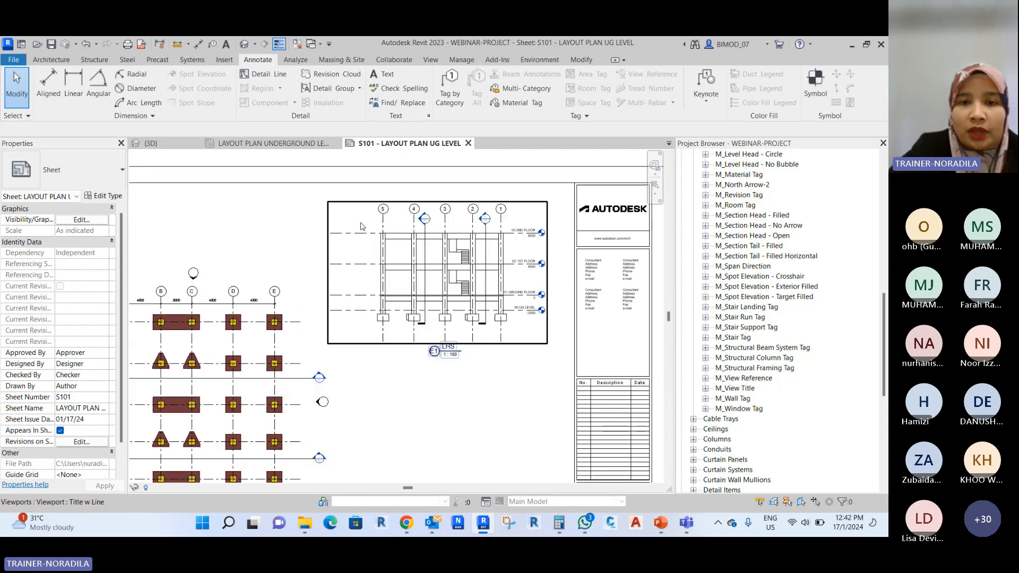
scroll(417, 229, "up", 2)
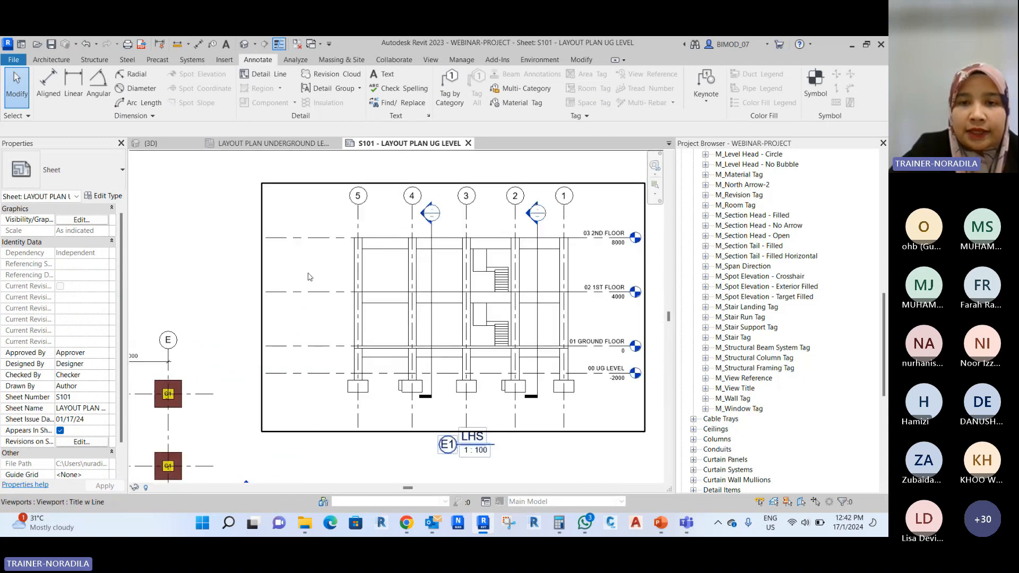
double_click(328, 218)
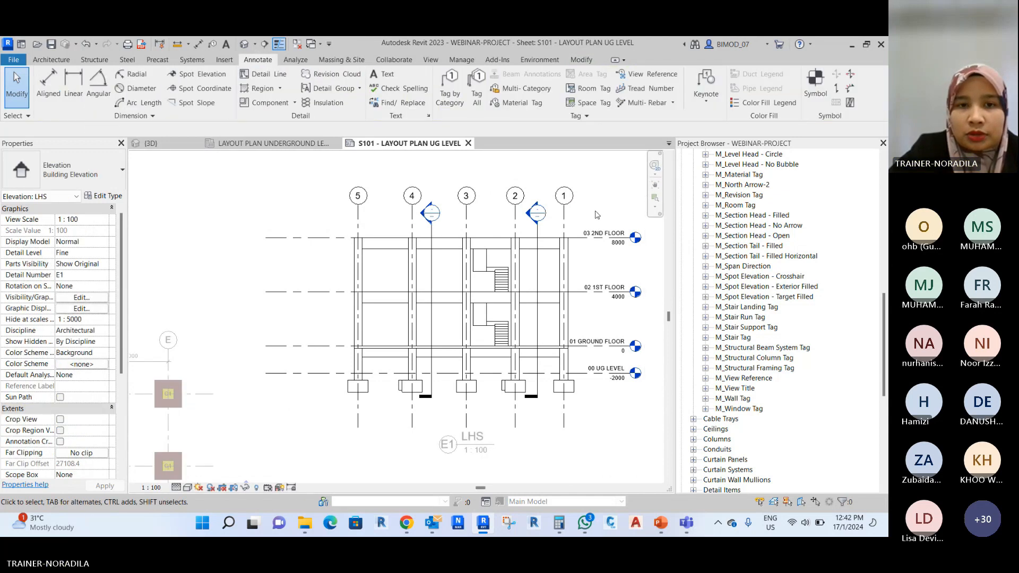
left_click(188, 488)
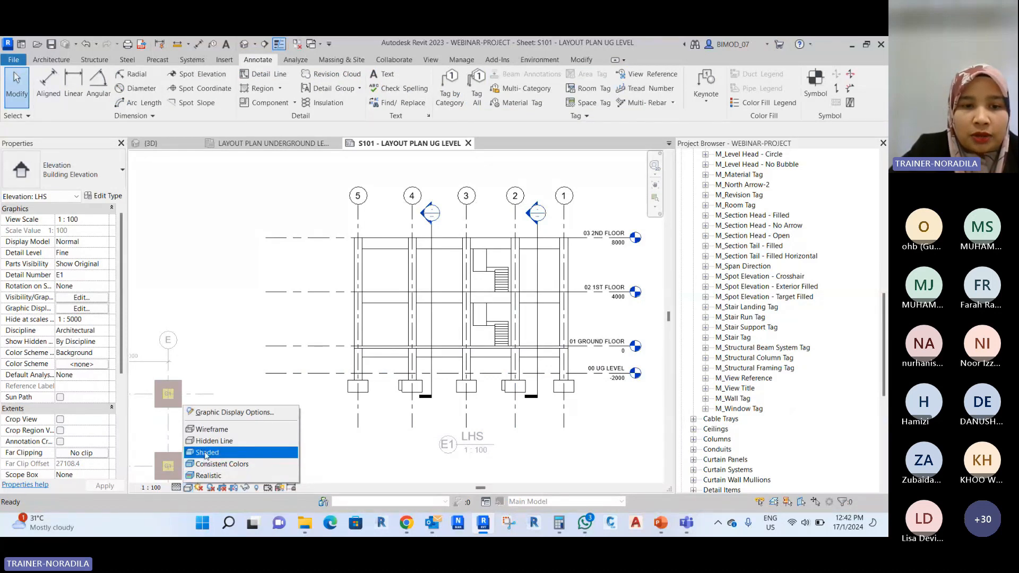
left_click(205, 453)
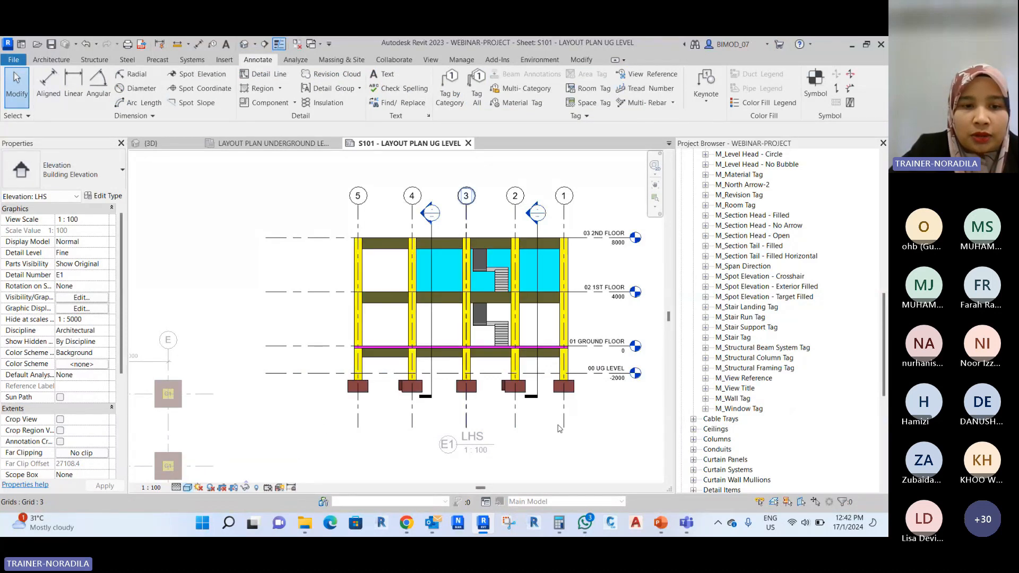
Hide the two section marks between grids 4 and 1 in the LHS elevation.
middle_click_drag(517, 291, 484, 281)
scroll(451, 235, "up", 2)
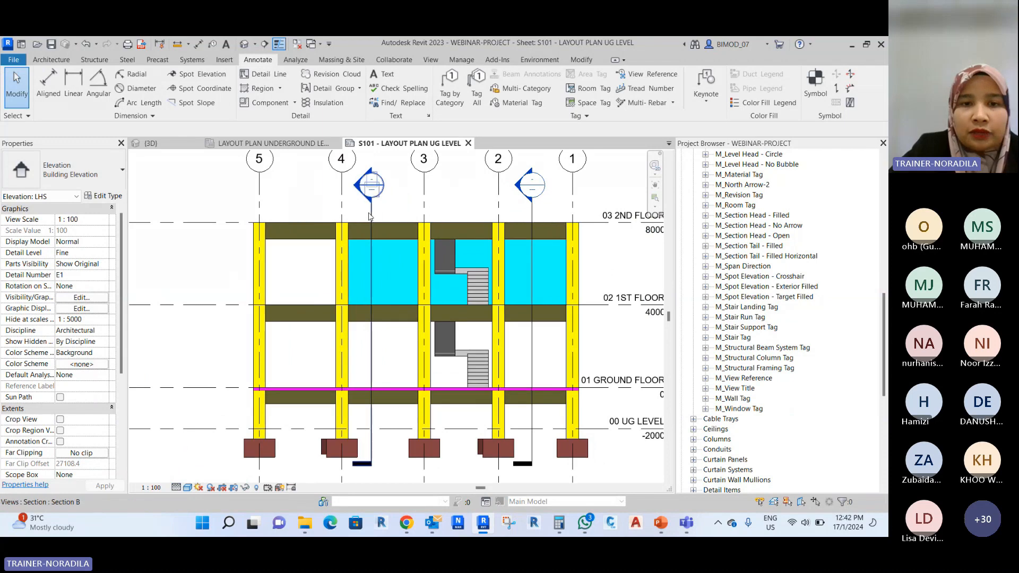
left_click(532, 212, "ctrl")
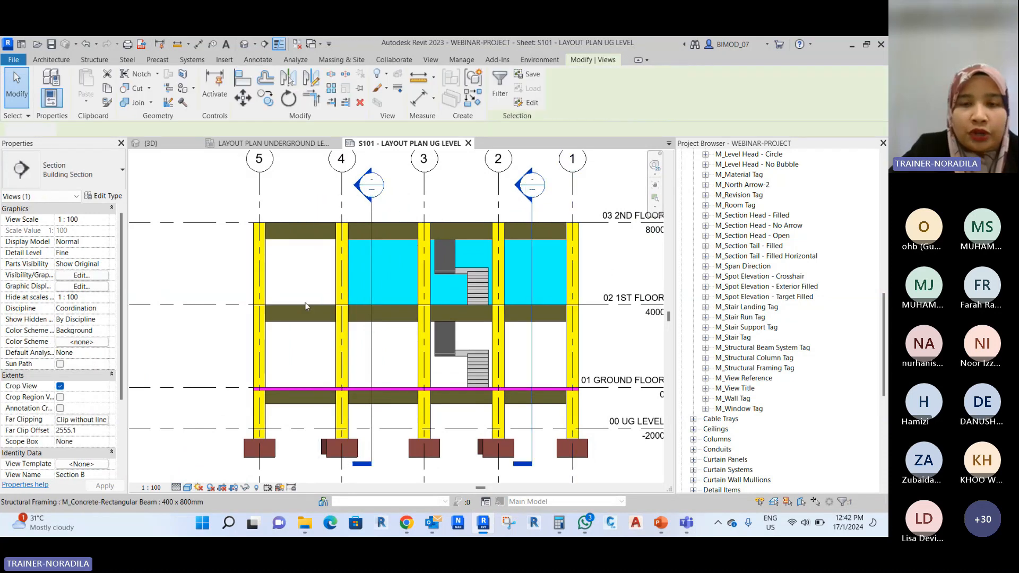
scroll(299, 304, "down", 2)
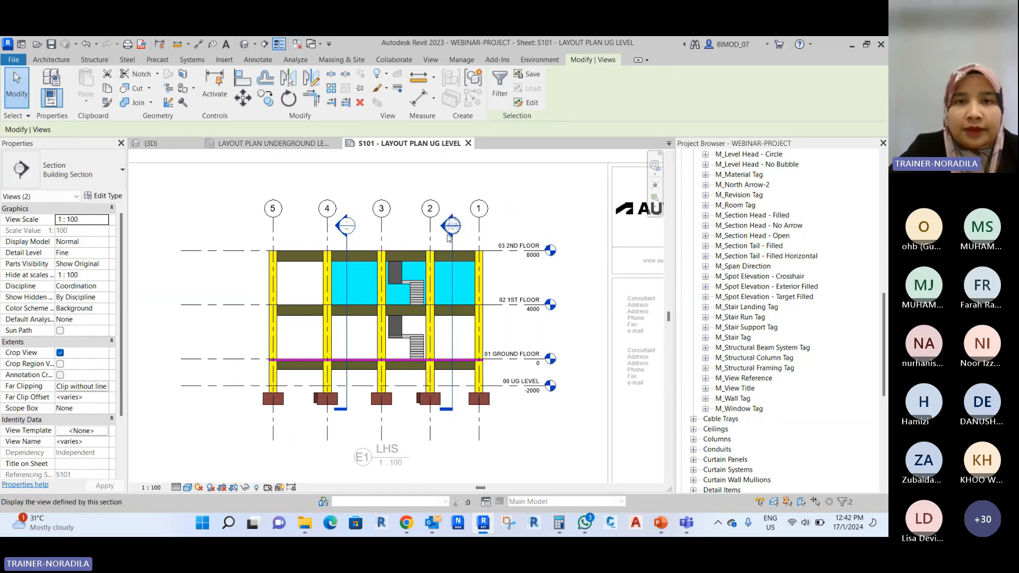
scroll(368, 233, "up", 2)
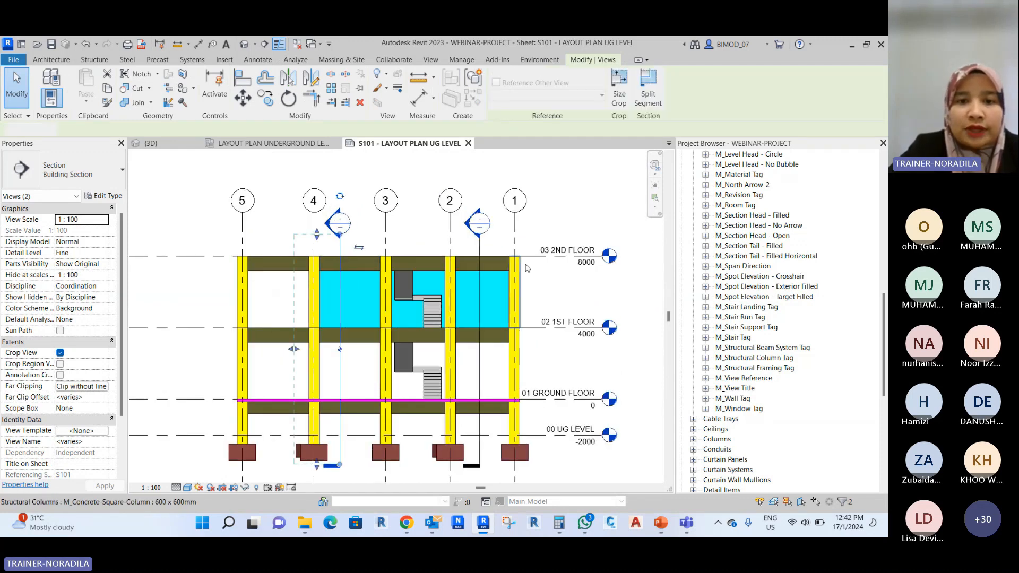
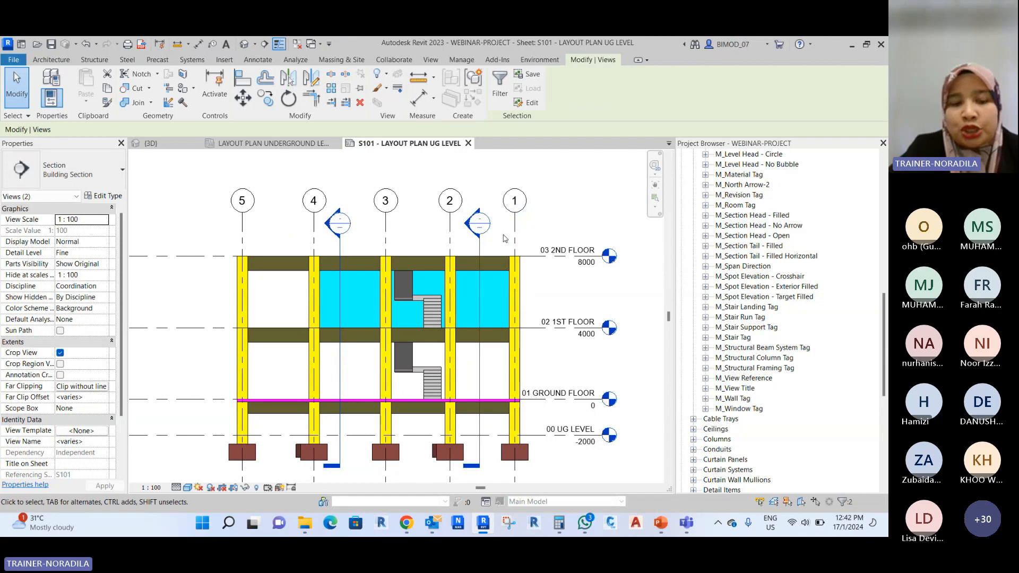
left_click(504, 238)
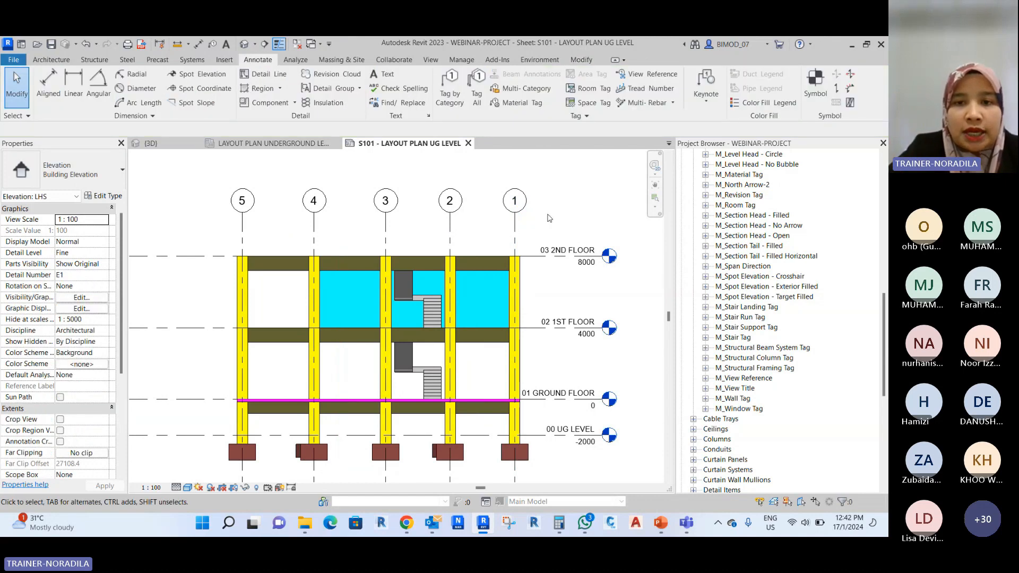
Shorten the level lines in the LHS elevation so their headless ends stop just outside grid 5.
scroll(345, 223, "down", 2)
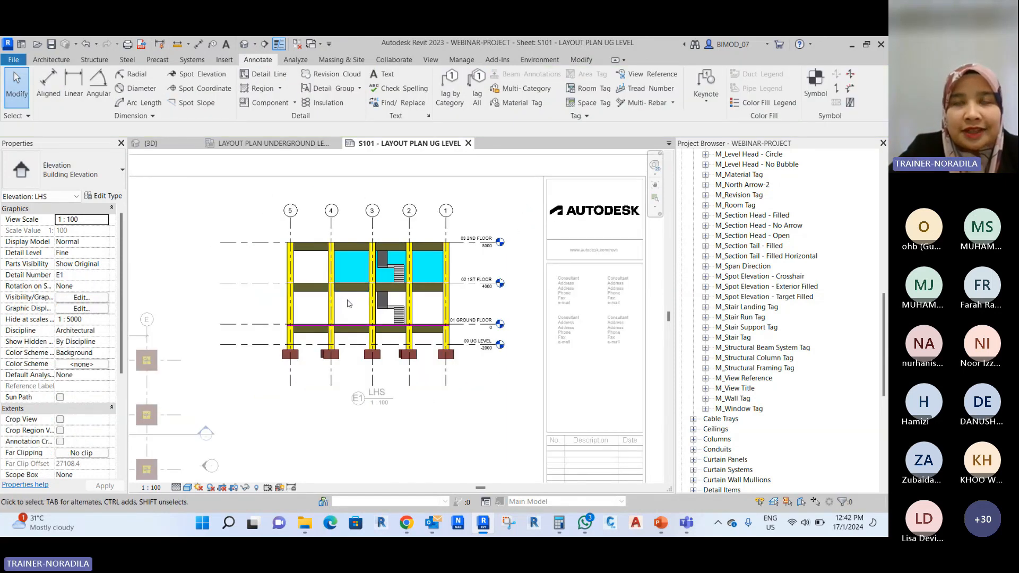
middle_click_drag(348, 303, 423, 313)
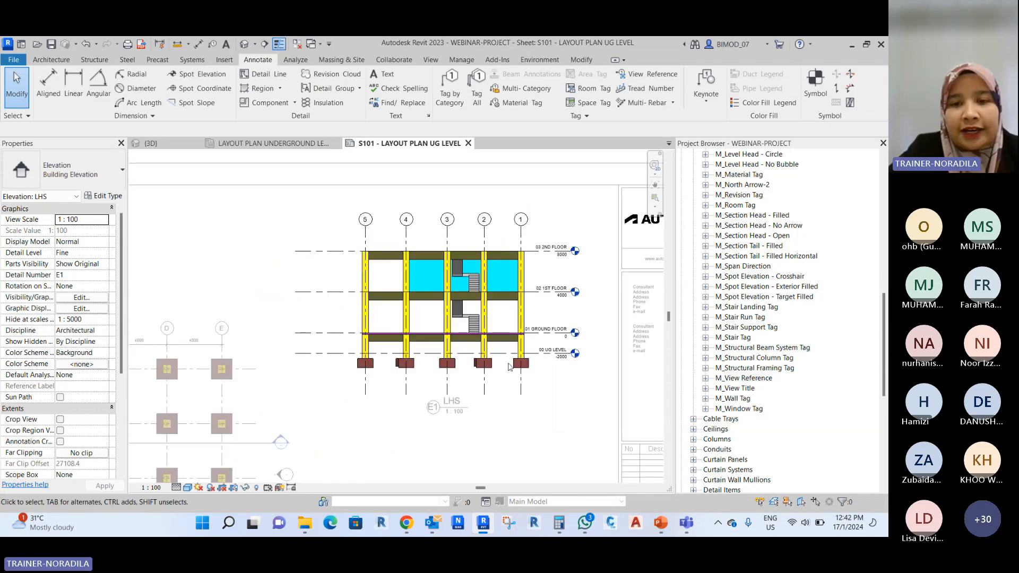
scroll(496, 260, "up", 1)
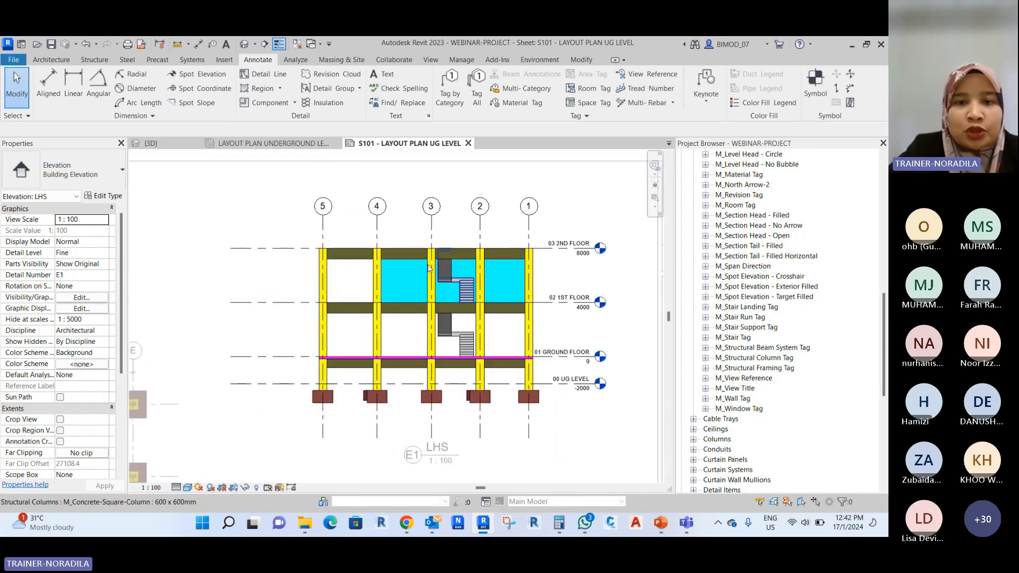
left_click(290, 248)
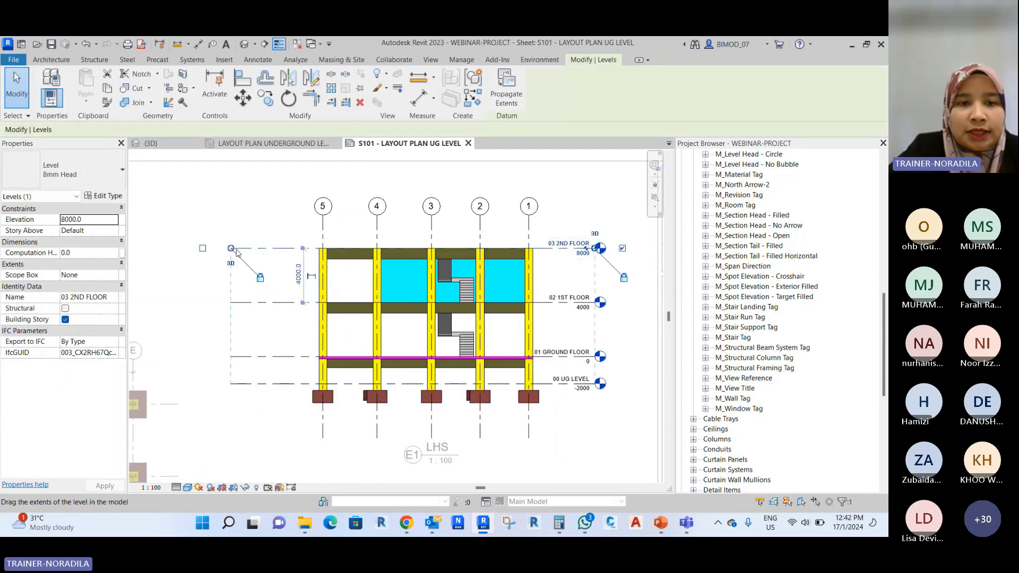
left_click_drag(290, 248, 292, 248)
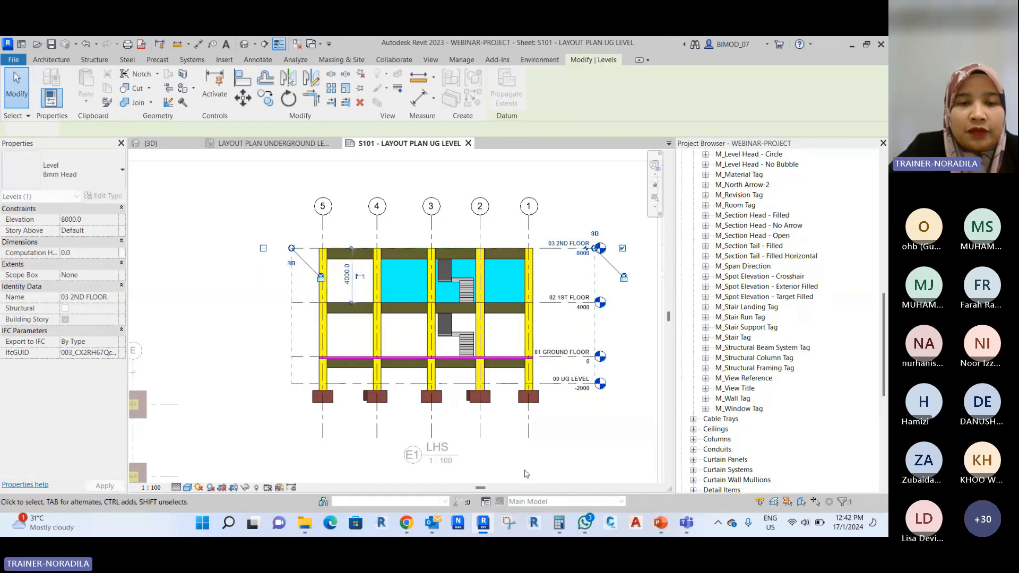
left_click(524, 472)
Shorten the grid lines at both ends in the LHS elevation, bringing the bubbles closer to the 2nd floor beams.
left_click(323, 438)
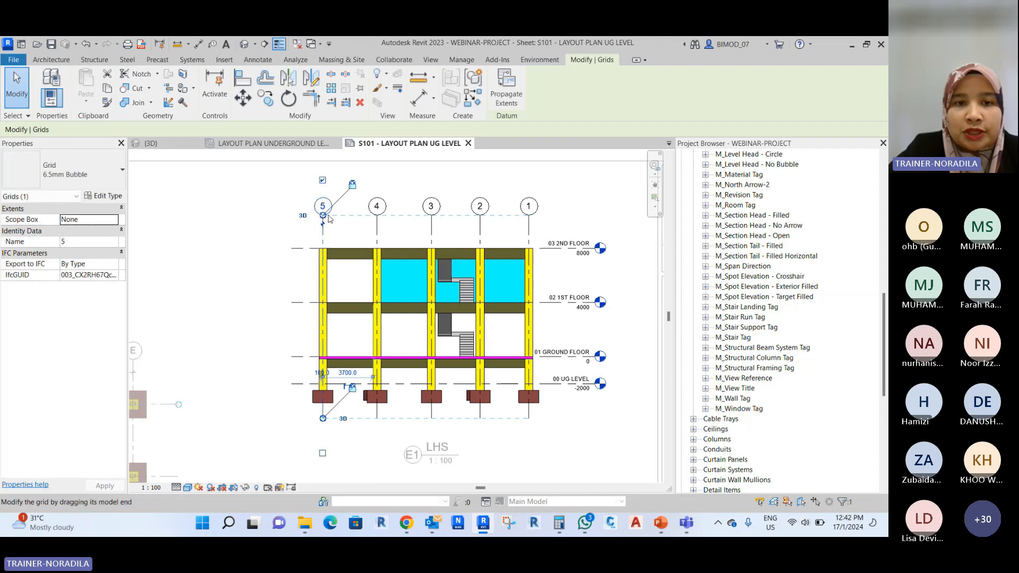
left_click_drag(323, 215, 326, 230)
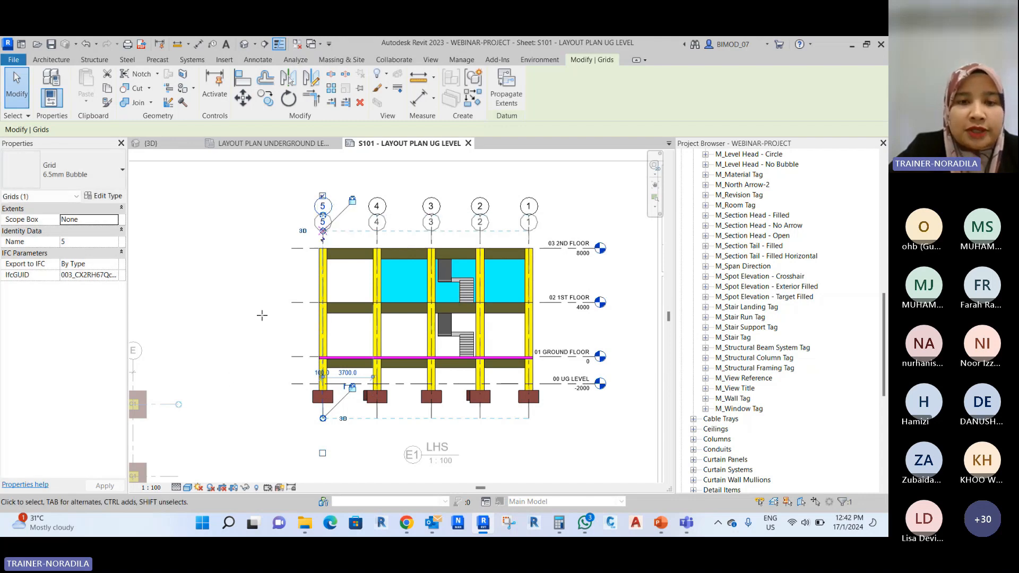
left_click(262, 316)
scroll(387, 247, "down", 2)
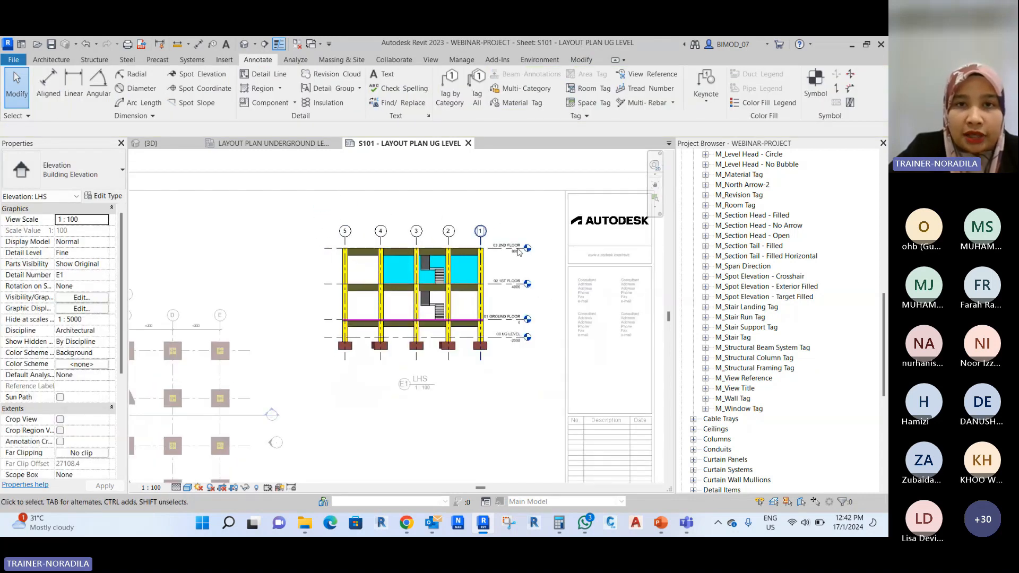
Look through the view scale options for the LHS elevation and return to the sheet, keeping the scale at 1 : 100.
left_click(153, 488)
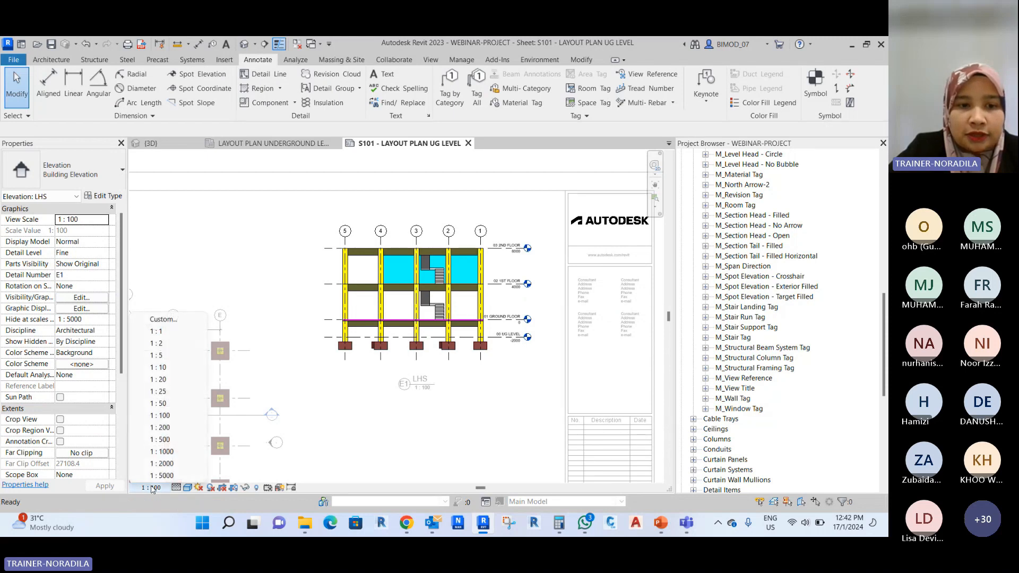
left_click(433, 444)
scroll(453, 368, "down", 2)
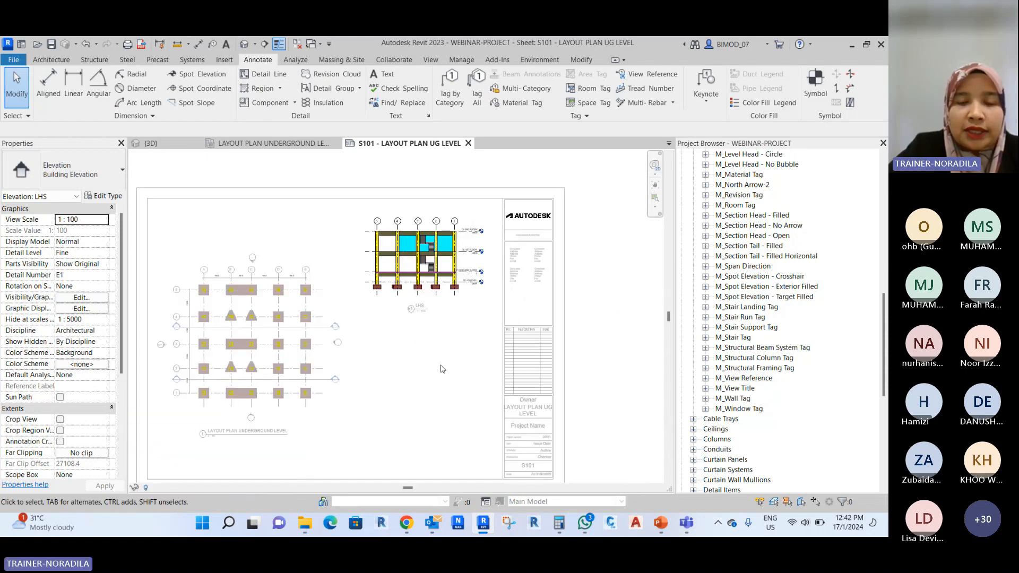
double_click(442, 368)
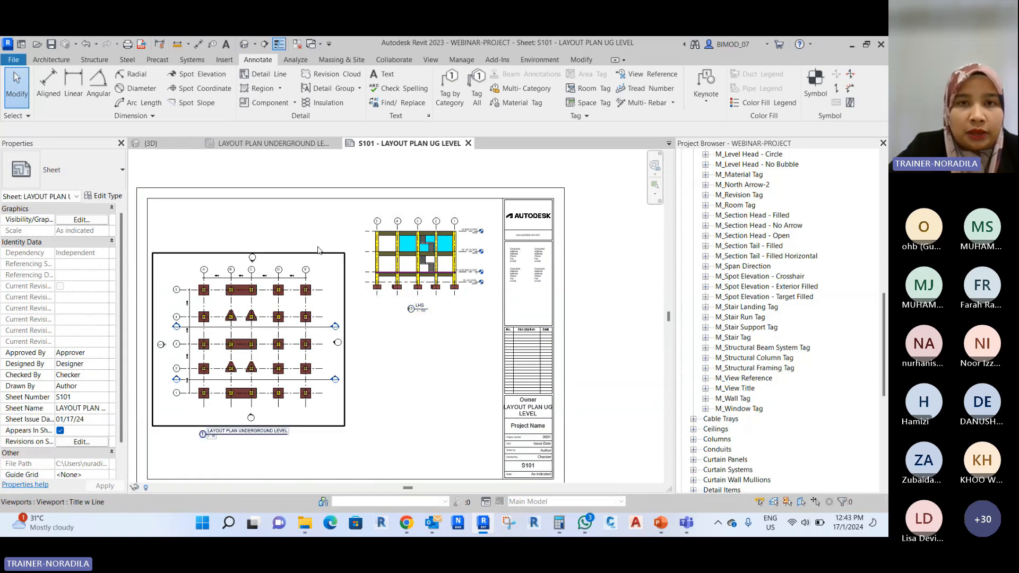
scroll(321, 239, "up", 1)
double_click(448, 244)
scroll(447, 244, "up", 2)
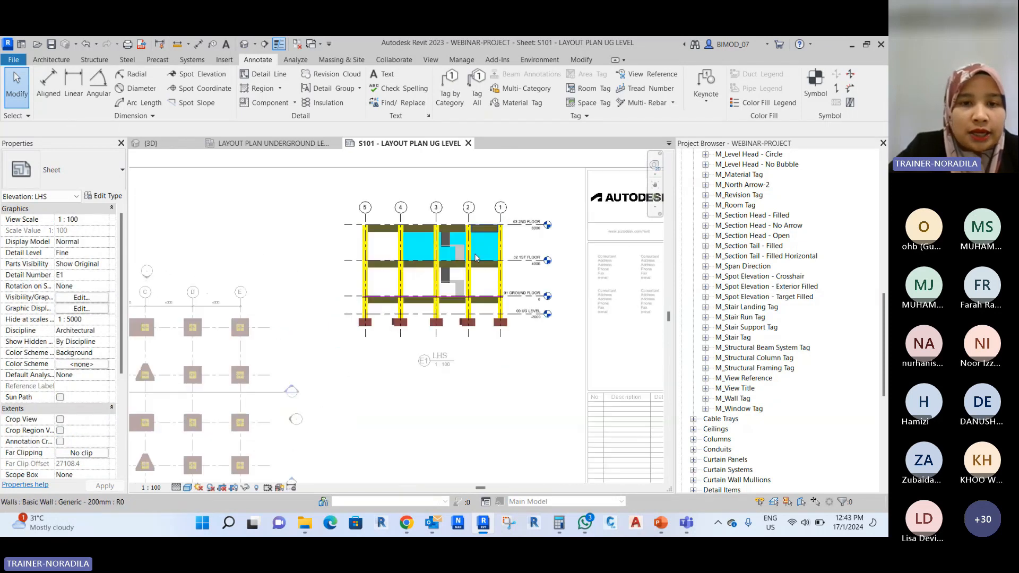
left_click(149, 488)
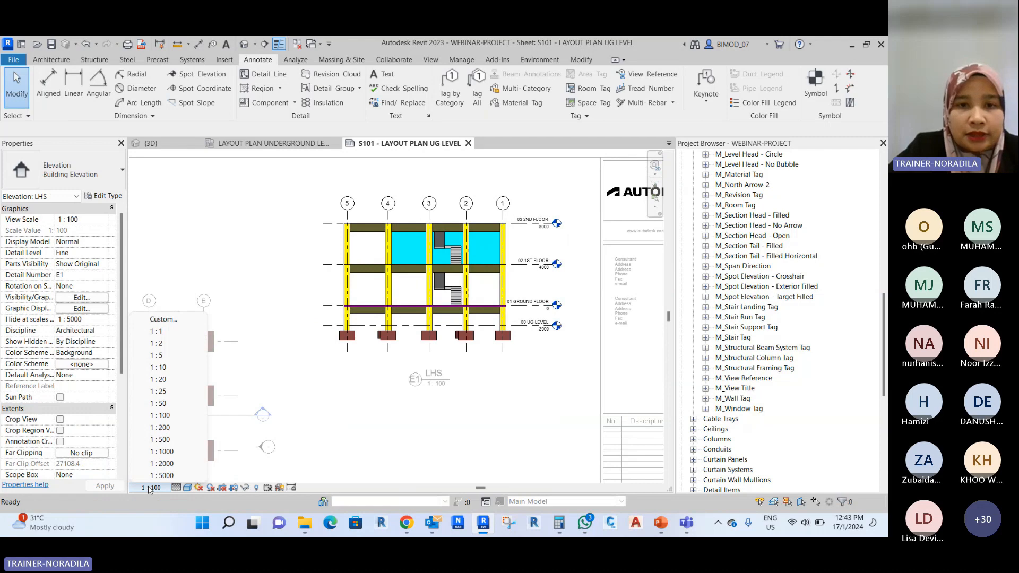
left_click(455, 454)
scroll(423, 179, "down", 2)
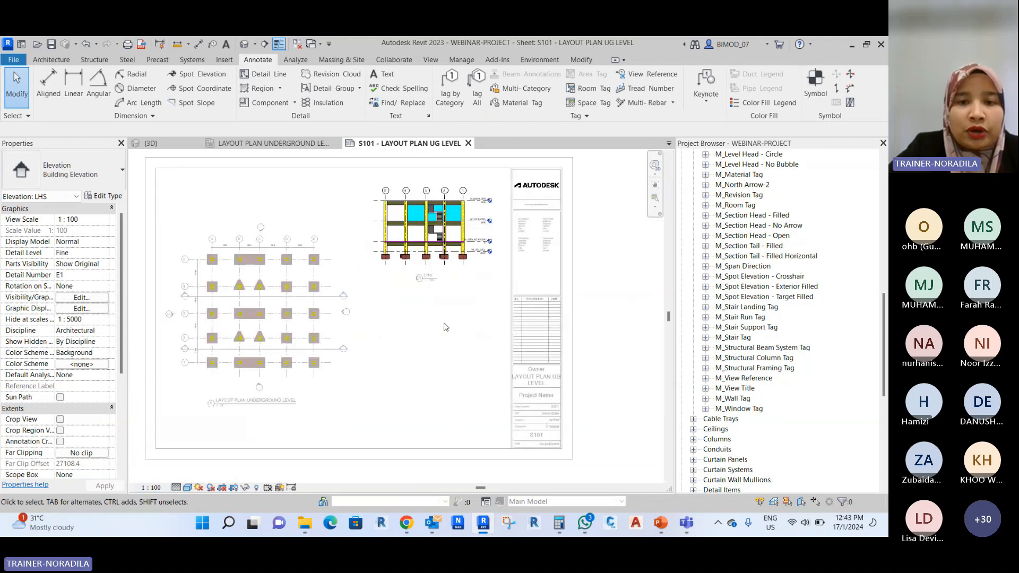
double_click(444, 323)
left_click(445, 326)
scroll(419, 190, "up", 3)
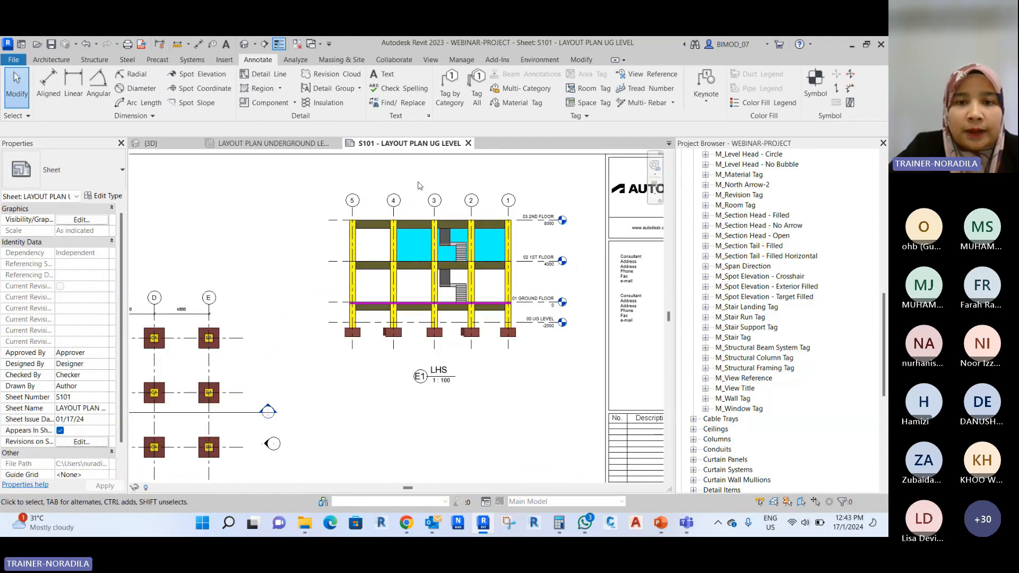
Activate the LHS elevation viewport on the sheet again for annotating.
double_click(417, 229)
scroll(464, 209, "up", 3)
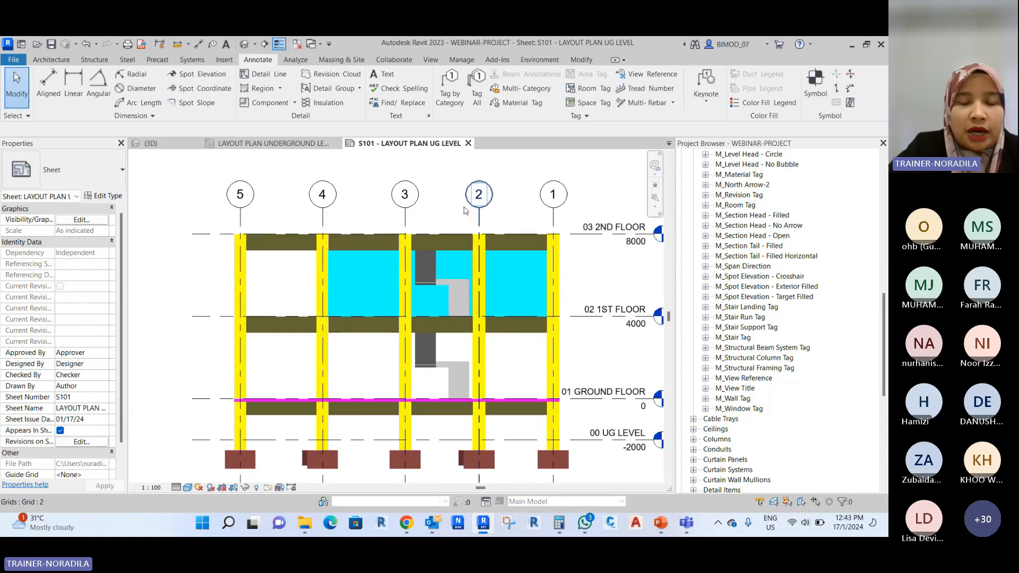
scroll(431, 237, "down", 1)
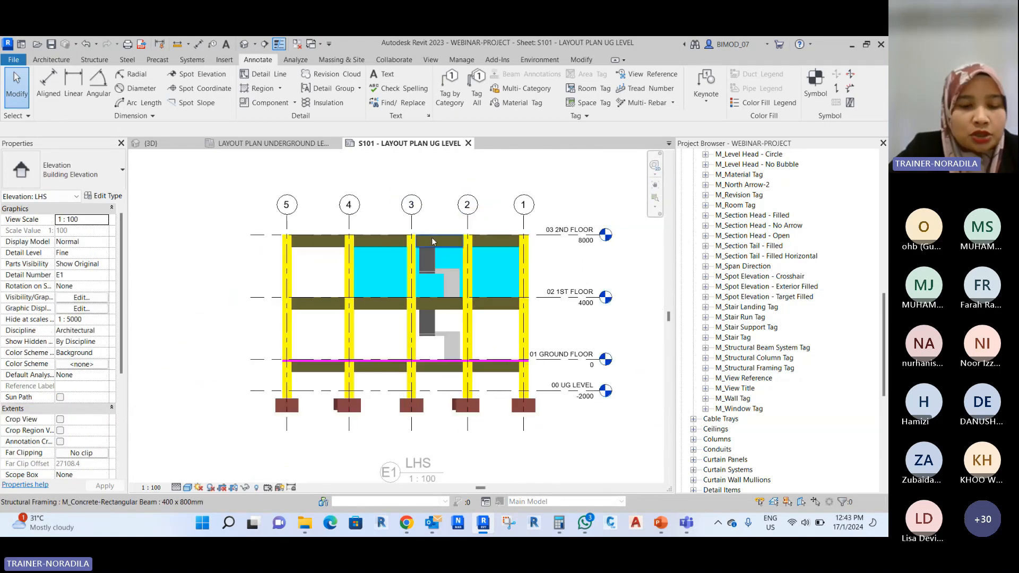
key("d")
key("i")
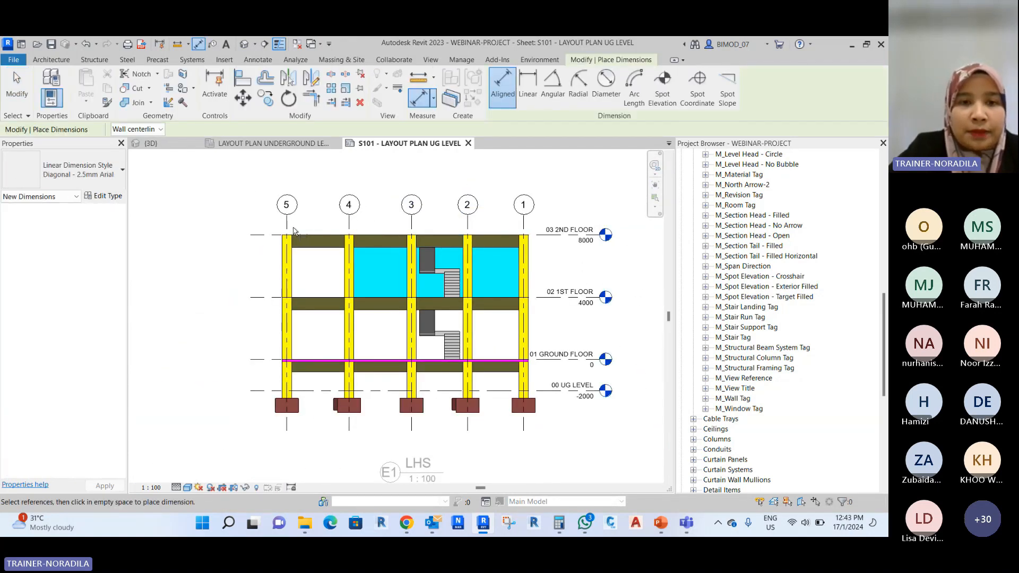
left_click(292, 231)
key("Escape")
key("Escape")
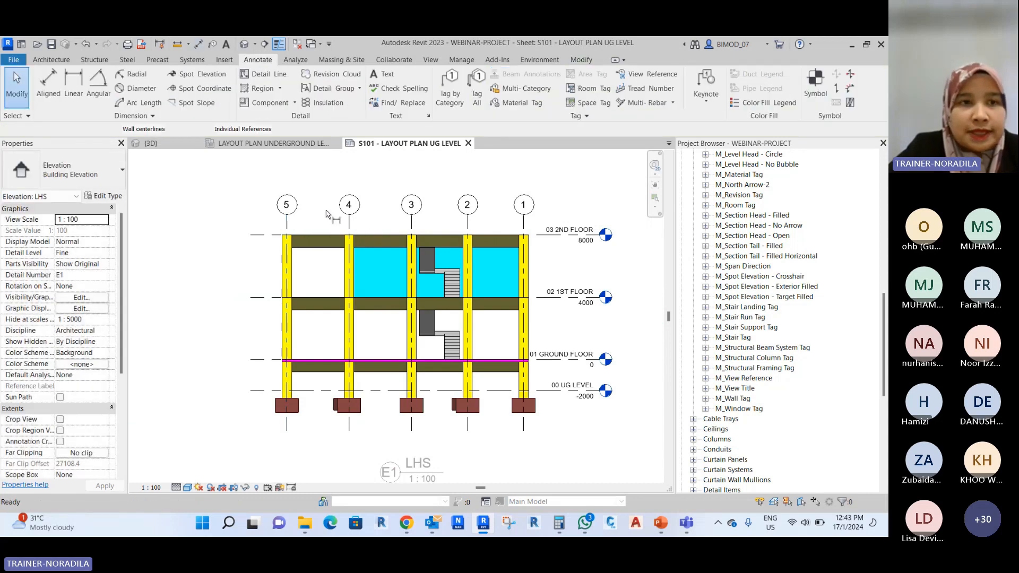
key("Escape")
Place an aligned dimension string across grids 5 to 1, just below the grid bubbles in the LHS elevation.
left_click(48, 85)
left_click(287, 224)
left_click(412, 226)
left_click(467, 225)
left_click(523, 226)
left_click(536, 227)
Place an aligned dimension string from 03 2ND FLOOR to 00 UG LEVEL, outside the column at grid 5.
left_click(260, 234)
left_click(260, 298)
left_click(262, 363)
left_click(262, 390)
left_click(263, 417)
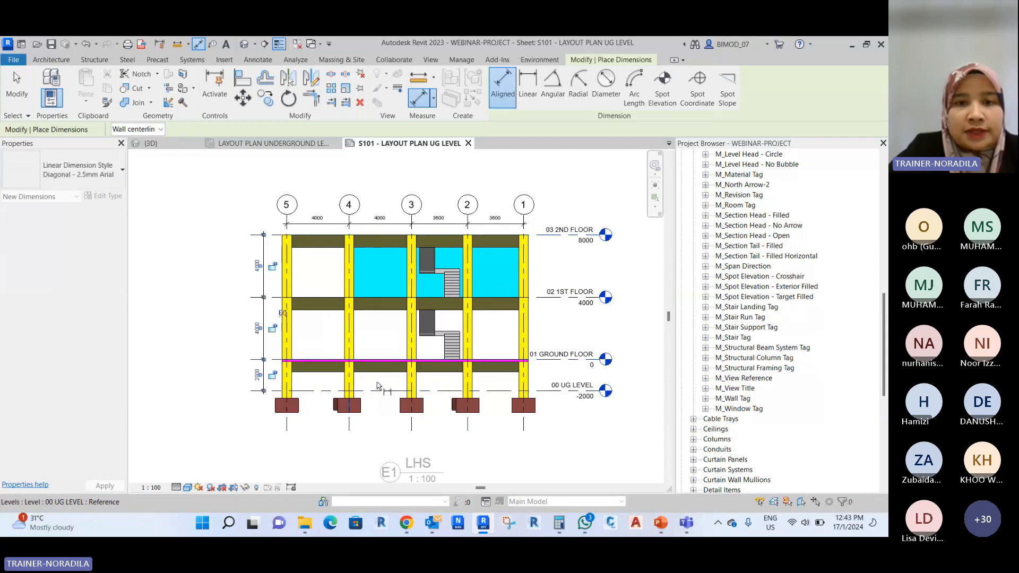
key("Escape")
key("Escape")
scroll(372, 212, "down", 2)
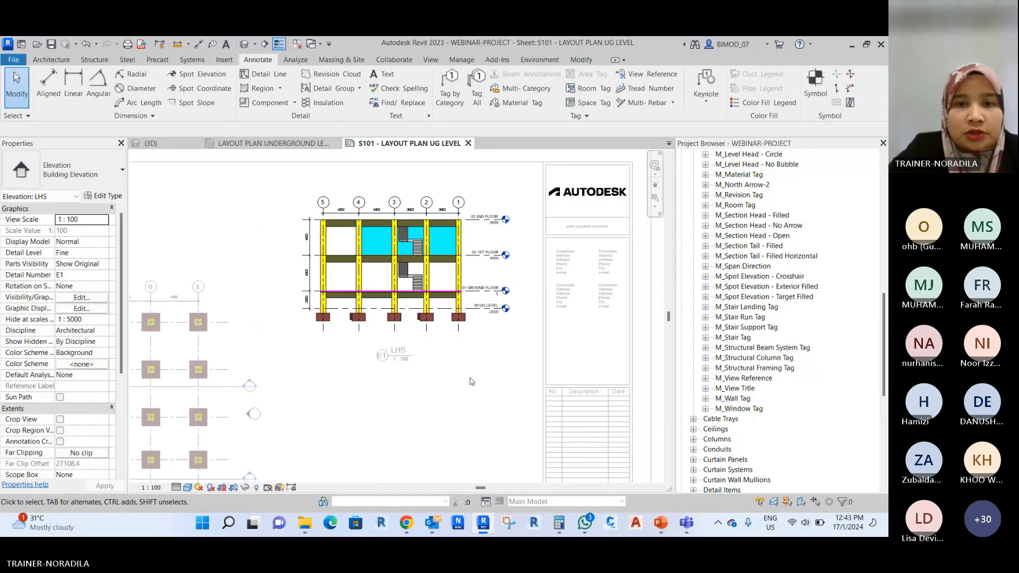
Try tagging the column at grid 5 between the 1st and 2nd floors without a leader, offset outside the column, and remove the tag.
scroll(332, 238, "up", 5)
middle_click_drag(349, 239, 336, 289)
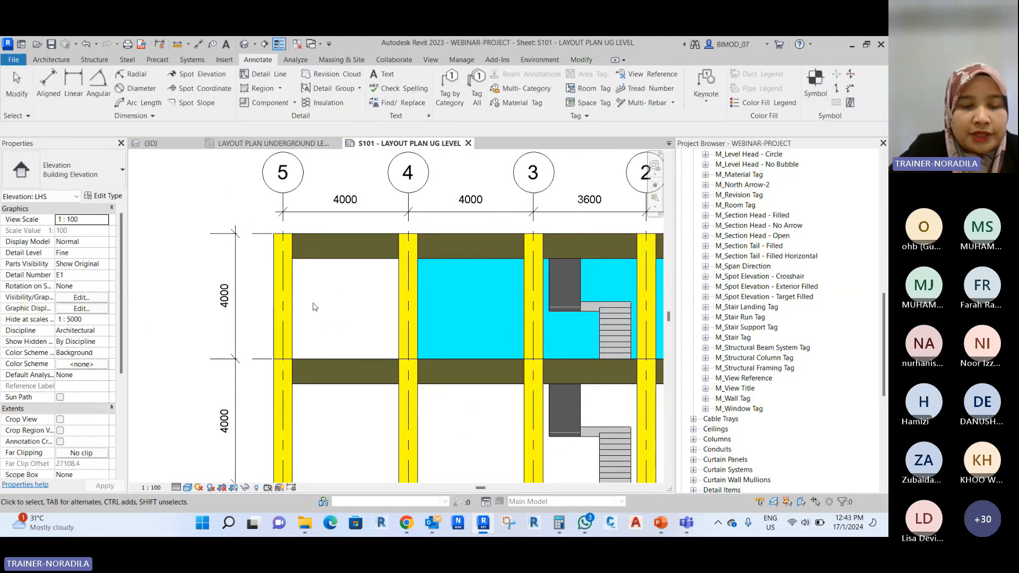
left_click(281, 346)
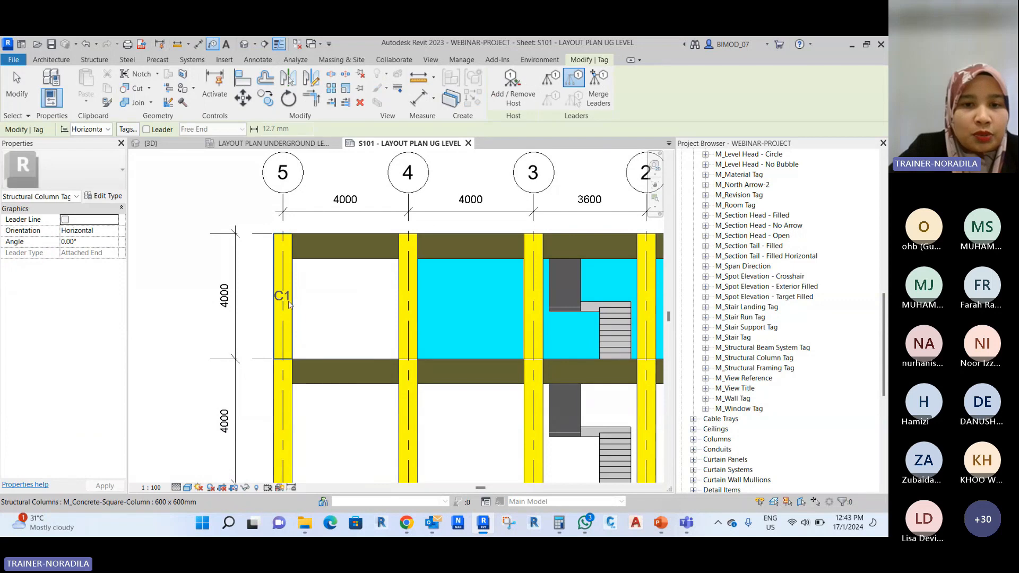
scroll(289, 304, "down", 3)
scroll(273, 301, "up", 3)
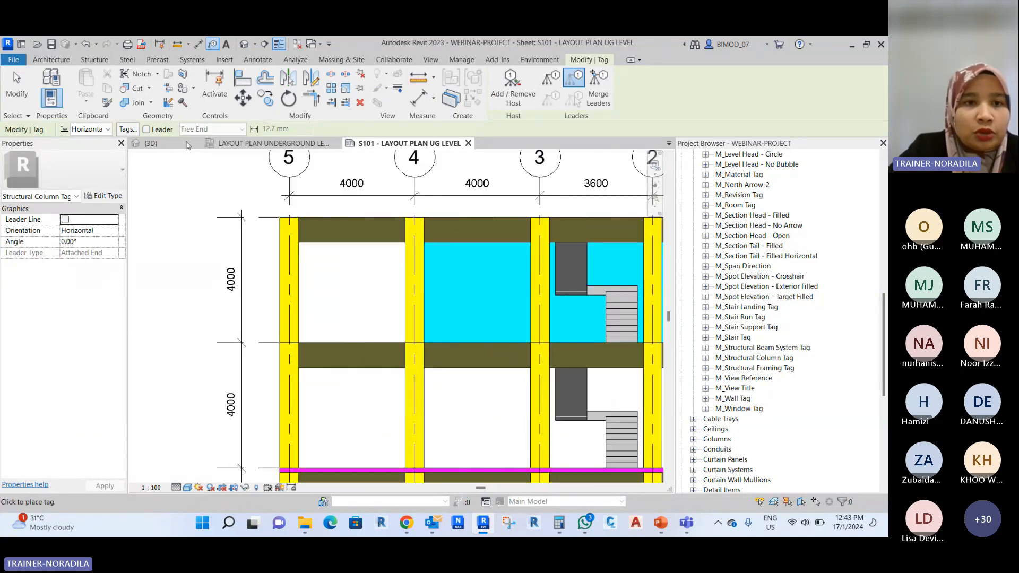
left_click(293, 296)
left_click_drag(290, 287, 270, 330)
key("Escape")
key("Escape")
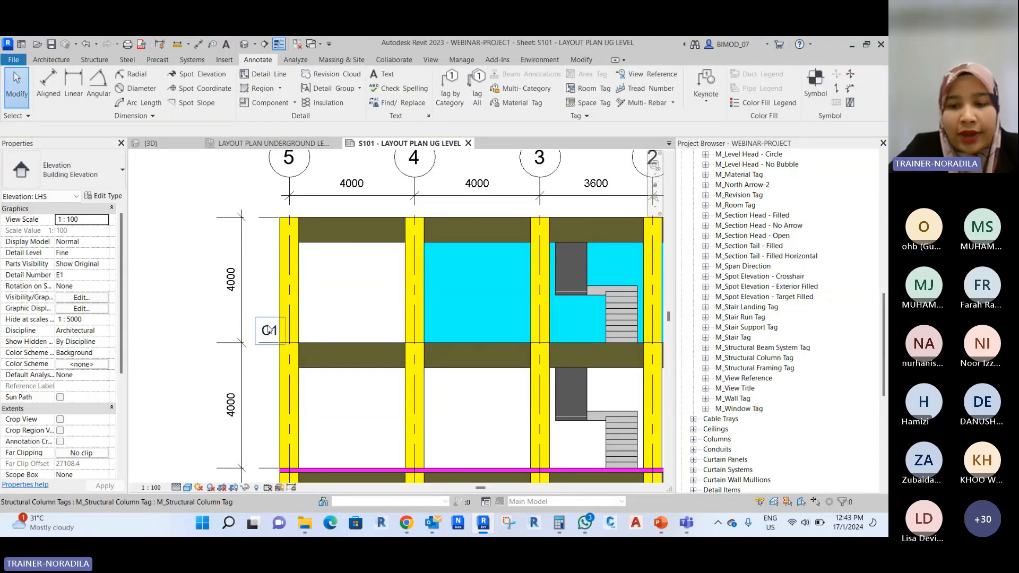
left_click(269, 330)
key("Escape")
scroll(319, 319, "down", 5)
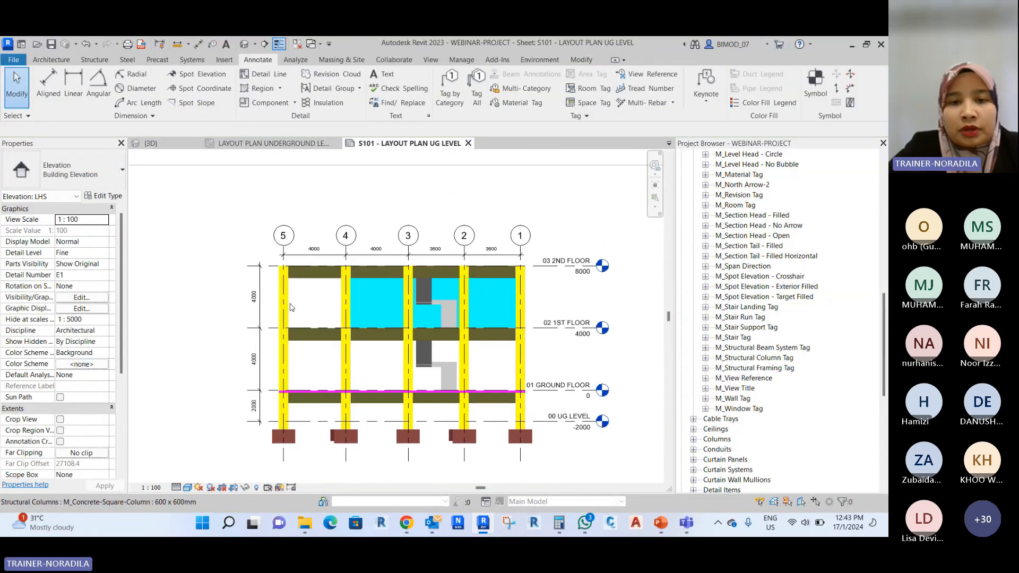
Deactivate the LHS elevation viewport and place the Section A view on the sheet below the LHS elevation.
double_click(462, 417)
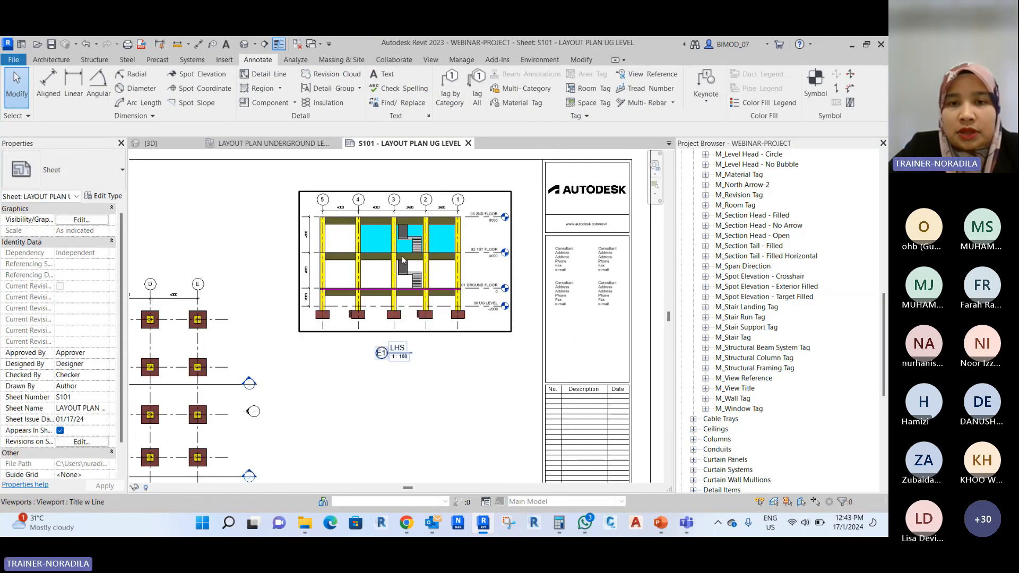
scroll(402, 256, "down", 2)
scroll(809, 337, "up", 15)
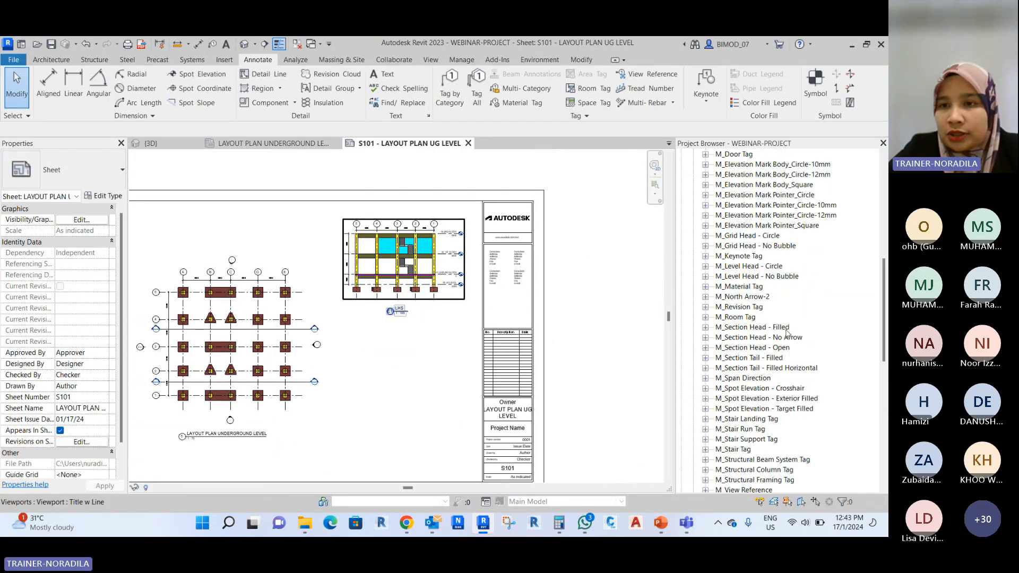
scroll(784, 307, "up", 1)
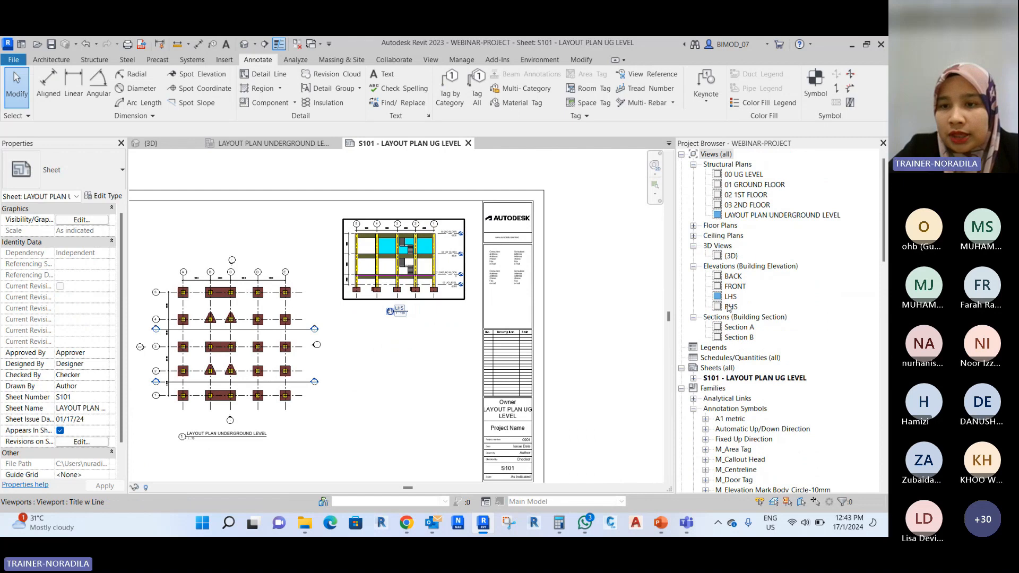
left_click(743, 328)
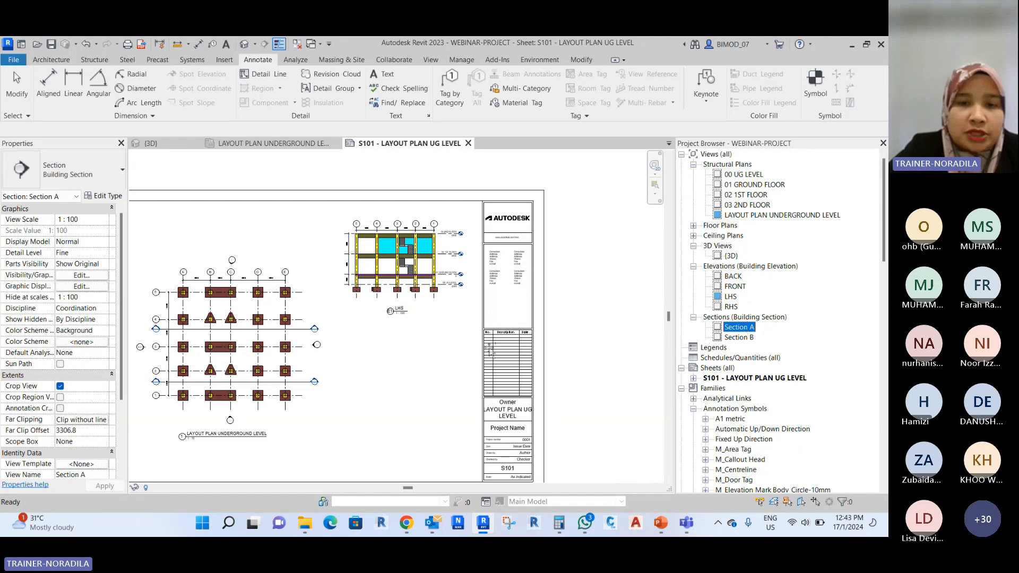
left_click_drag(359, 348, 401, 348)
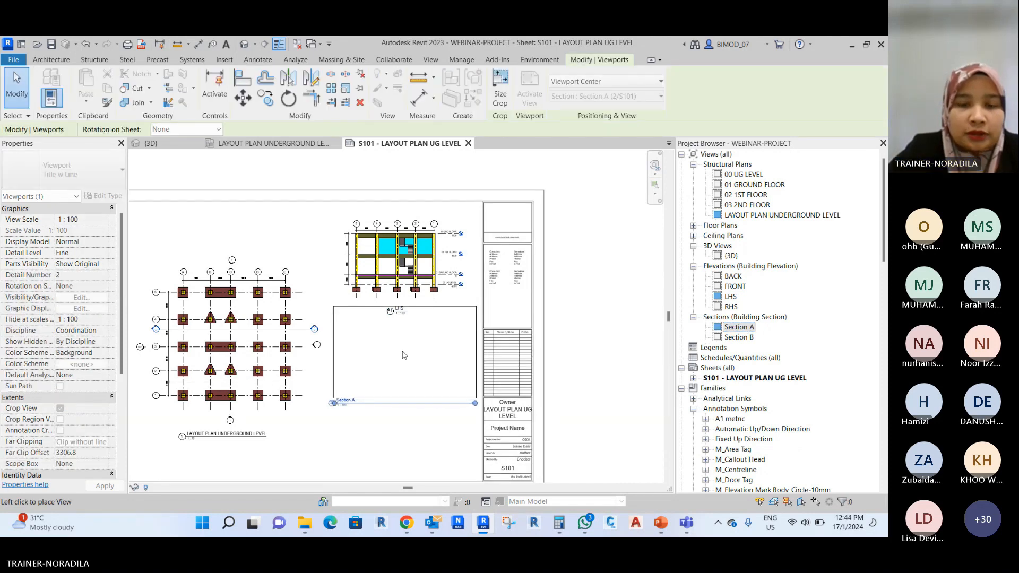
left_click(406, 355)
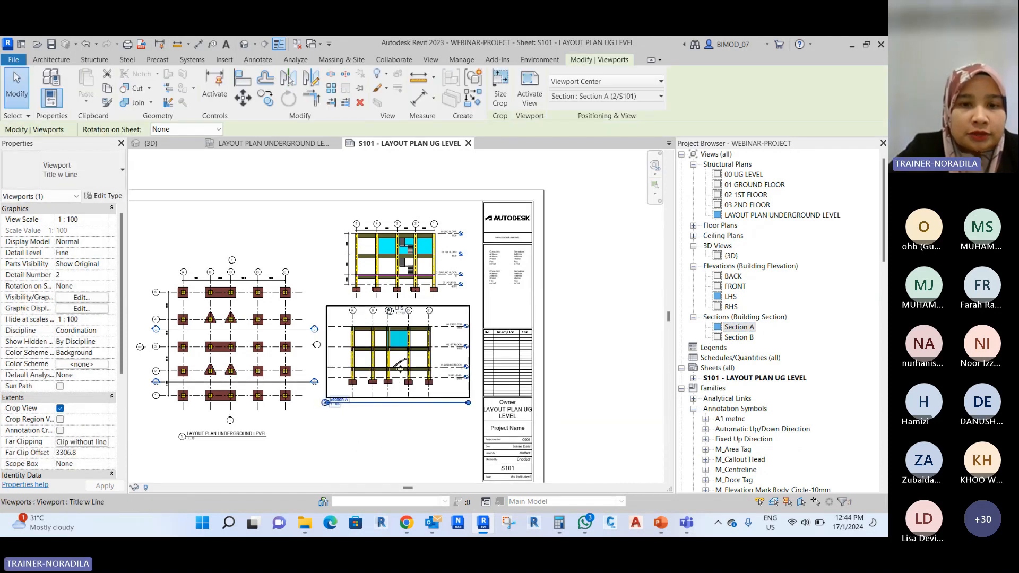
Set the detail number of the Section A viewport to A.
scroll(314, 426, "up", 3)
middle_click_drag(478, 407, 464, 430)
left_click(78, 275)
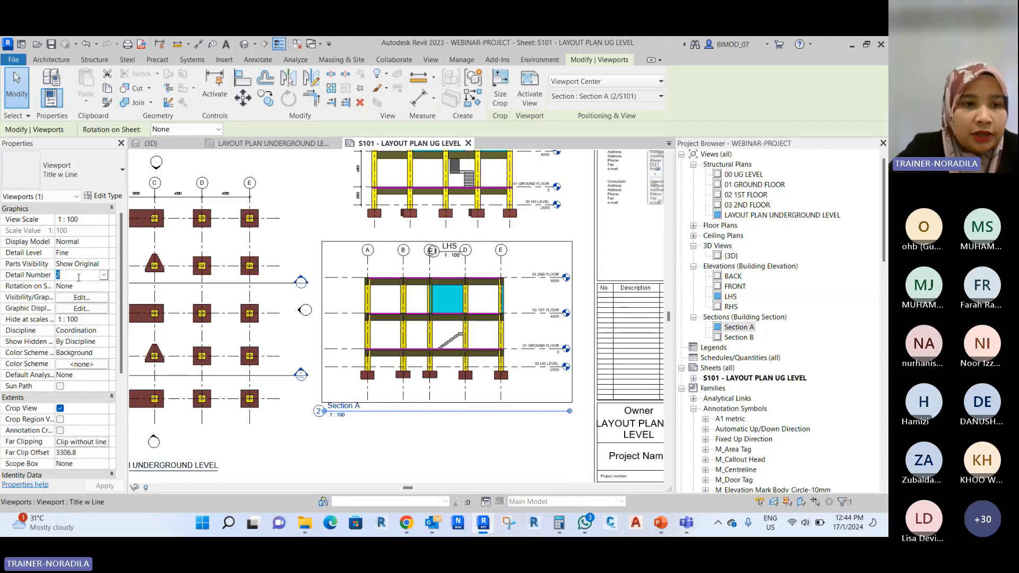
left_click(448, 459)
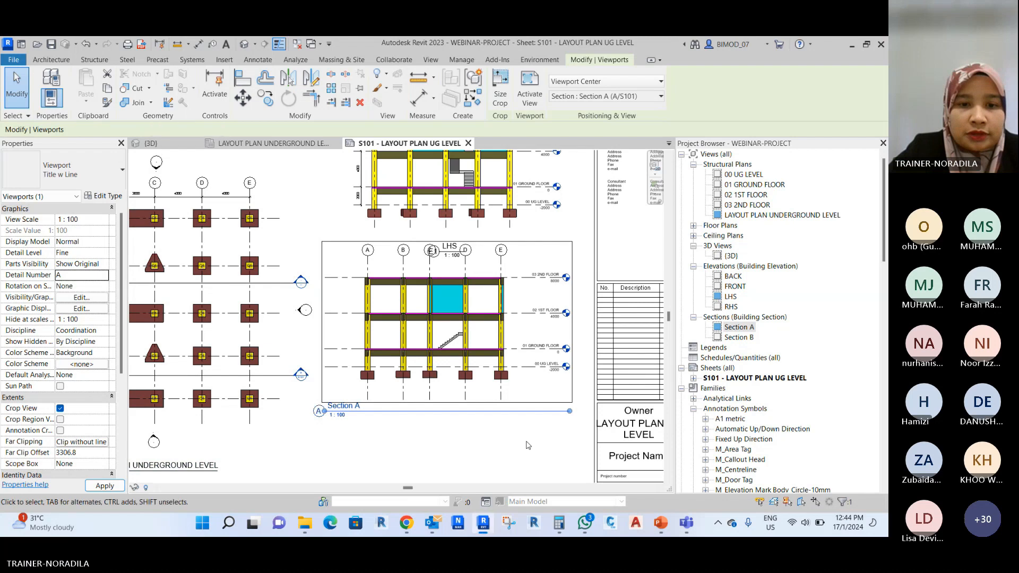
Shorten the Section A title line and centre the title beneath its view.
mouse_move(441, 411)
left_mouse_down()
mouse_move(363, 415)
mouse_move(436, 408)
left_mouse_up()
key("Escape")
left_click(344, 408)
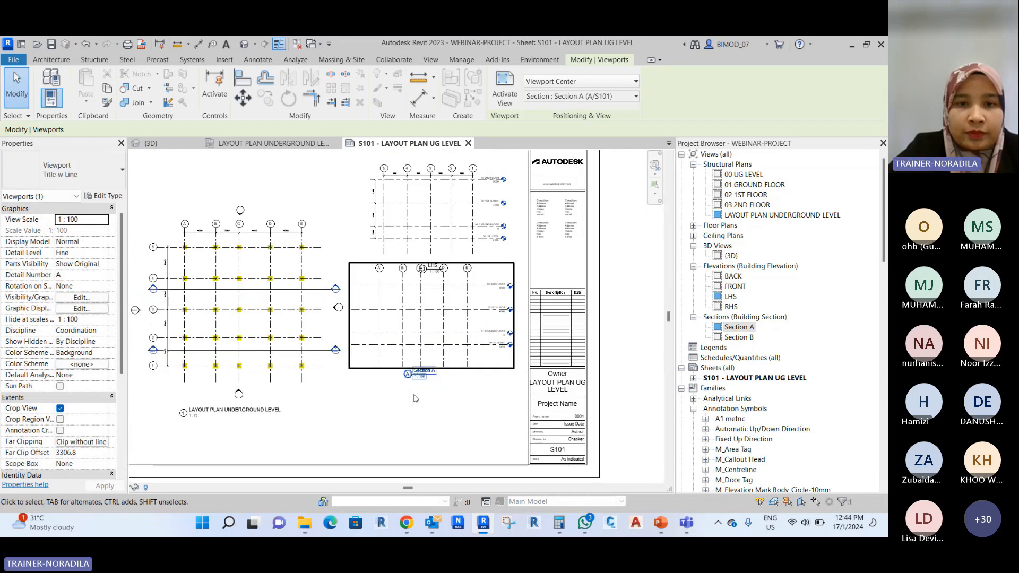
Move the Section A viewport down so it clears the LHS elevation's title.
scroll(403, 307, "down", 3)
scroll(403, 307, "up", 1)
left_click(435, 322)
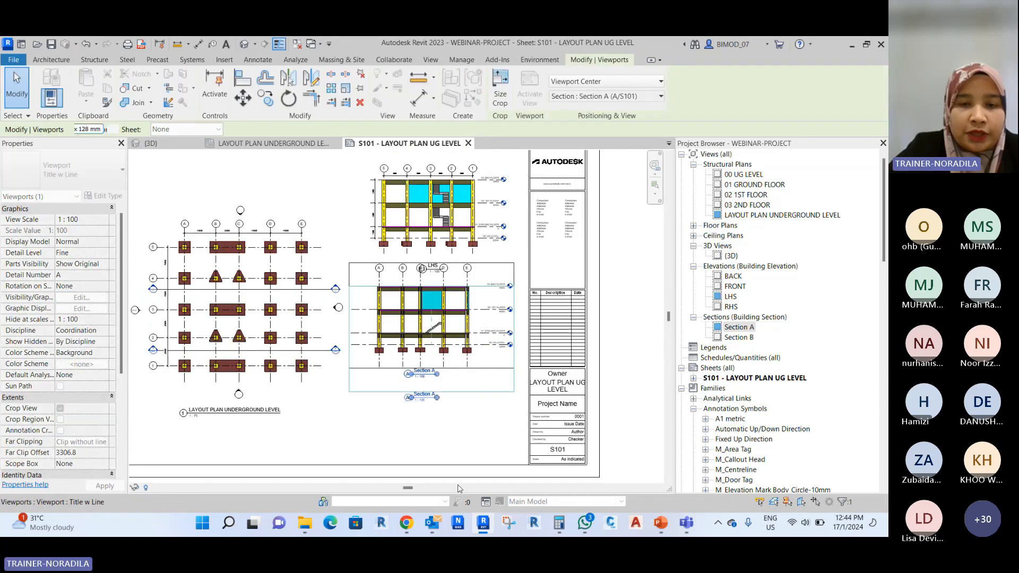
key("Escape")
Check the Section A title and compare it with the section marks in the underground level plan on the sheet.
scroll(406, 400, "up", 5)
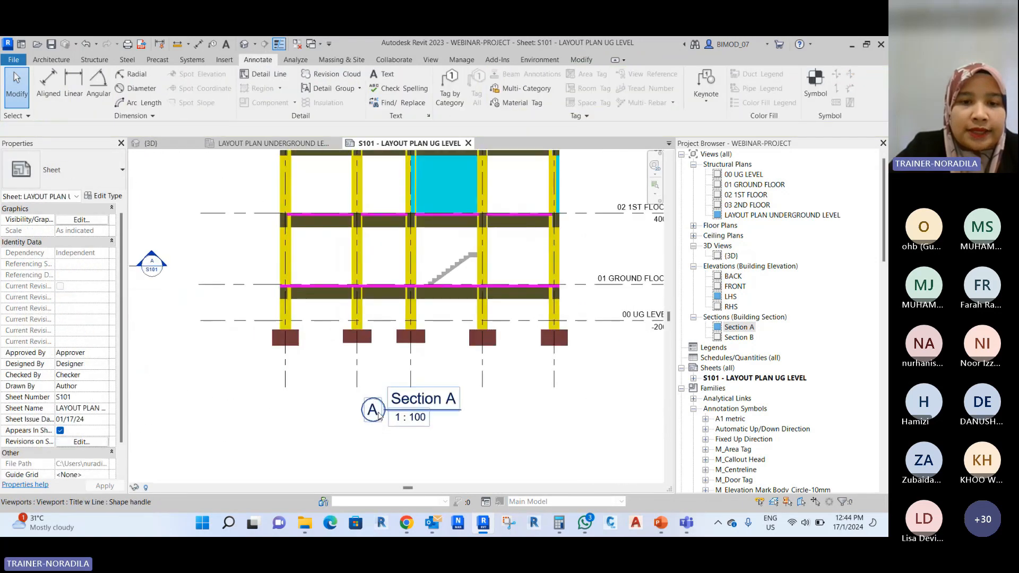
scroll(416, 396, "down", 2)
left_click(416, 396)
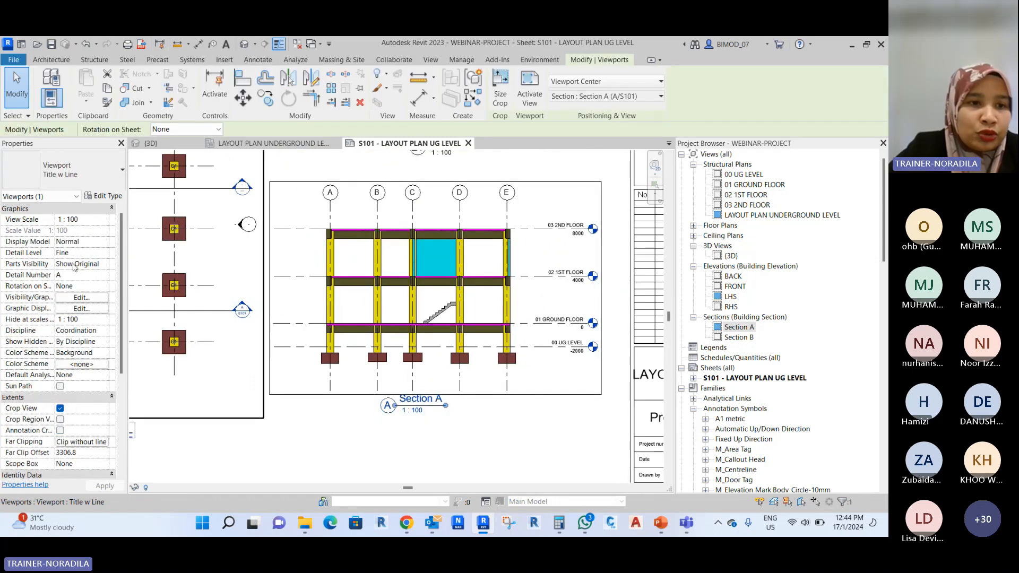
left_click(493, 452)
scroll(501, 382, "down", 2)
mouse_move(402, 397)
middle_mouse_down()
mouse_move(461, 425)
mouse_move(391, 407)
mouse_move(369, 378)
middle_mouse_up()
scroll(423, 276, "down", 4)
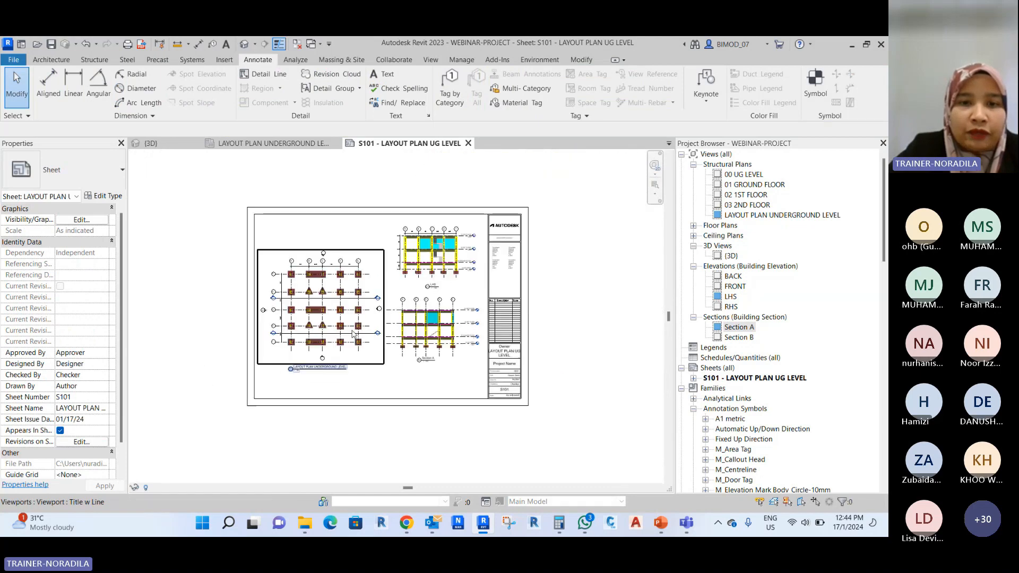
scroll(423, 276, "up", 3)
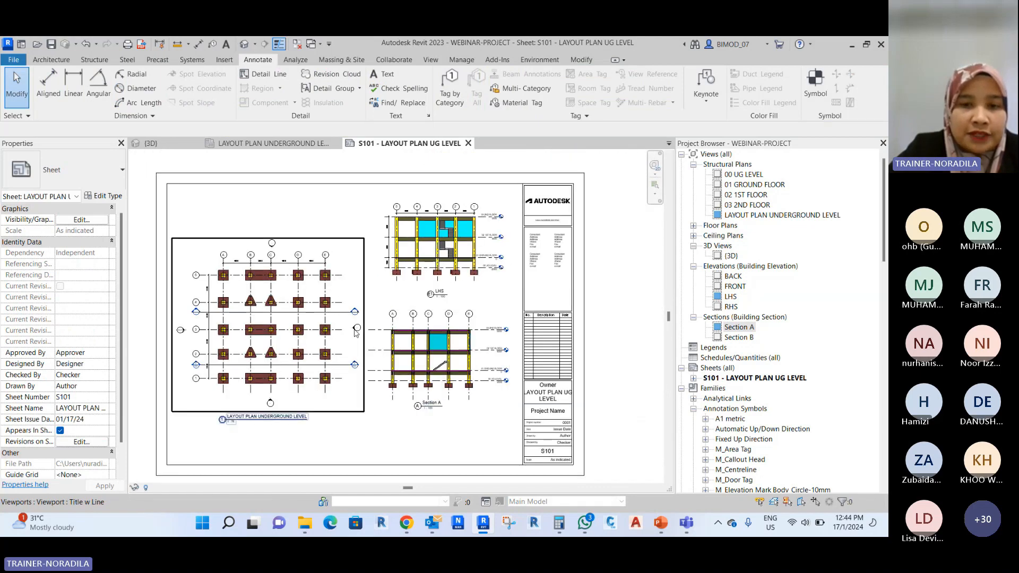
scroll(357, 335, "down", 2)
scroll(318, 286, "up", 5)
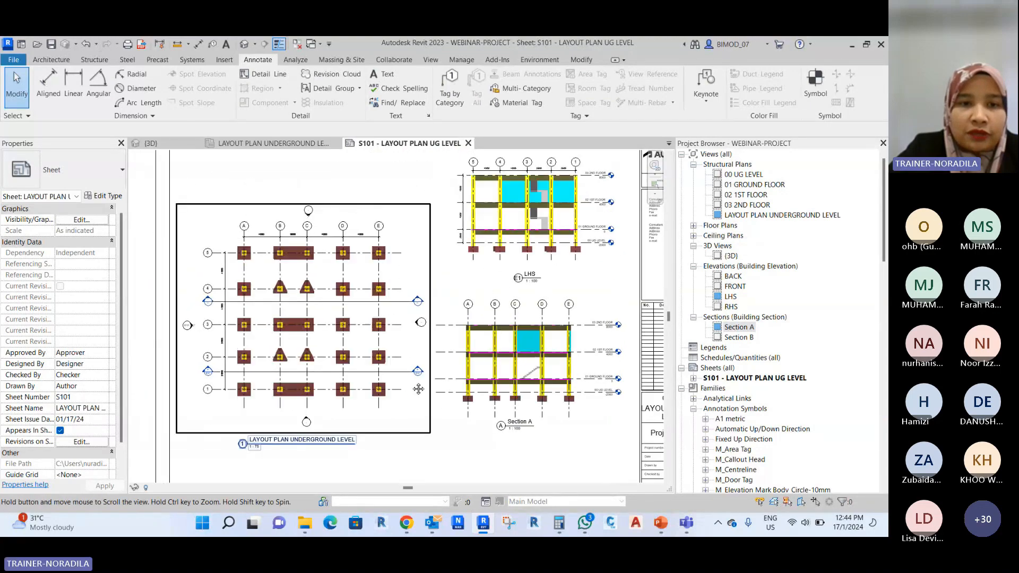
scroll(355, 238, "up", 2)
scroll(355, 308, "down", 2)
Leave the sheet and open the LAYOUT PLAN UNDERGROUND LEVEL view at the pile caps near grid E.
left_click(355, 311)
double_click(355, 311)
scroll(364, 276, "down", 2)
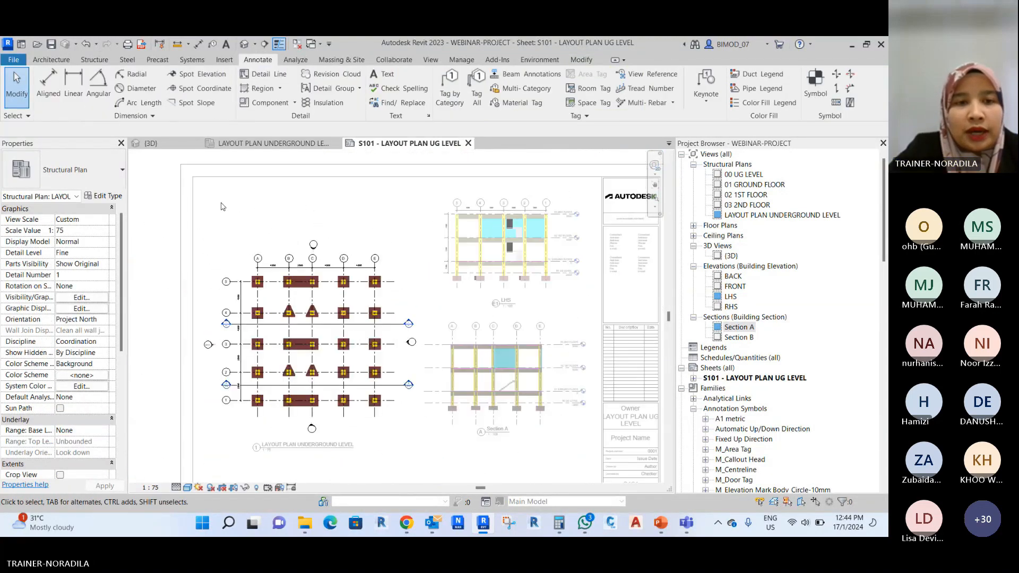
double_click(174, 189)
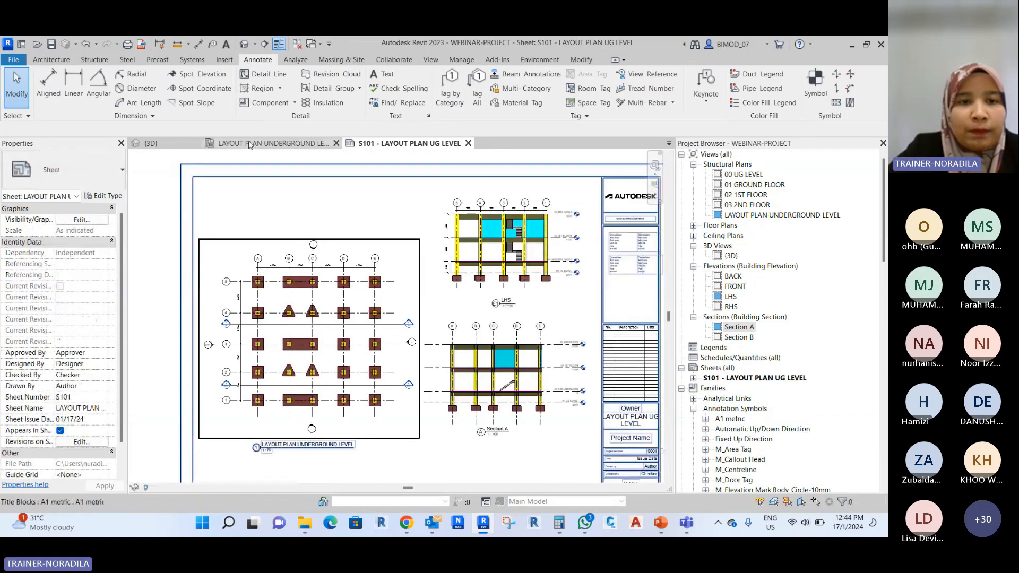
left_click(249, 144)
scroll(474, 282, "up", 3)
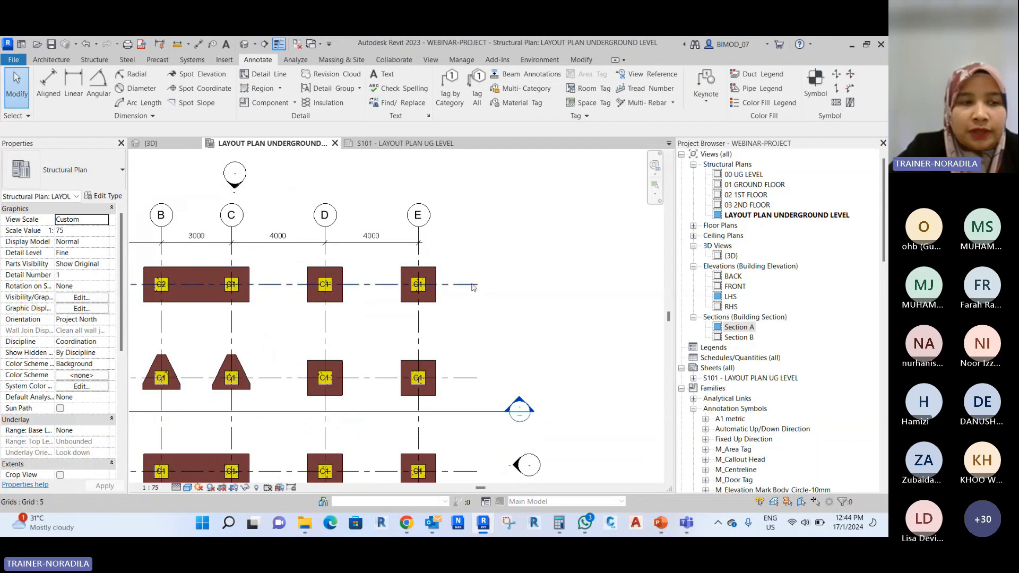
Draw a rectangular structural plan callout around the pile cap at grids E and 5, dismissing the save reminder.
left_click(430, 59)
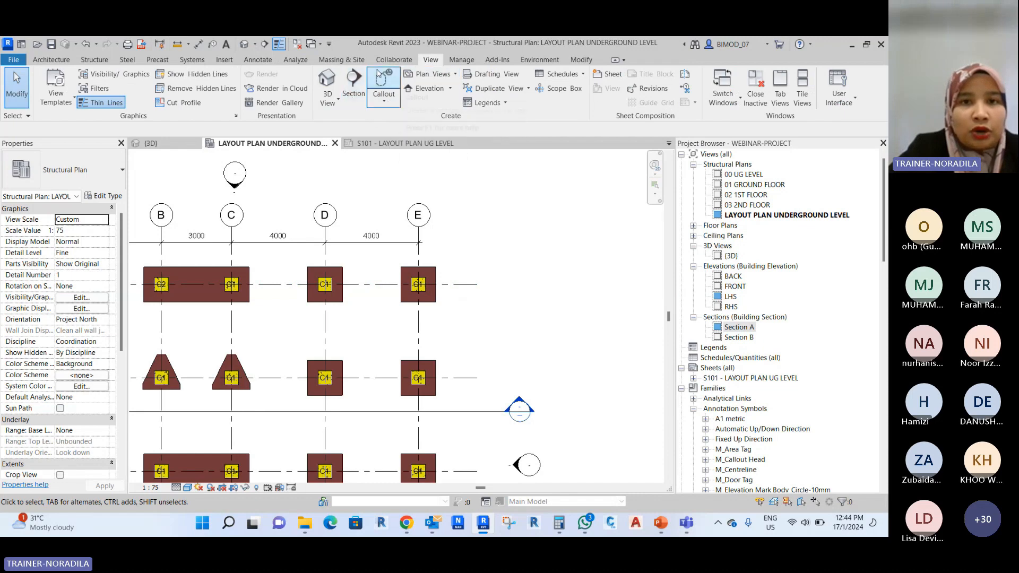
left_click(386, 104)
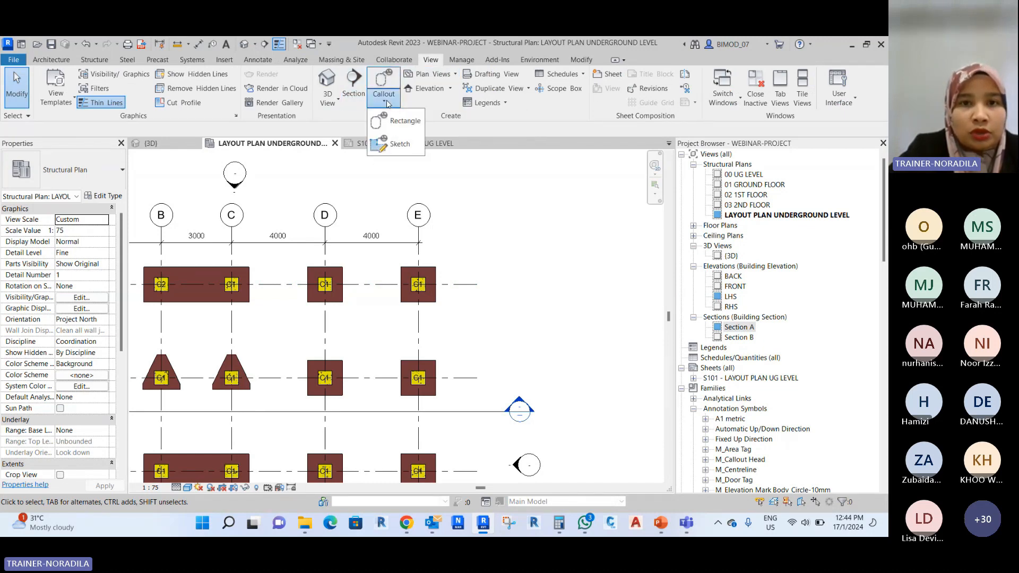
left_click(408, 119)
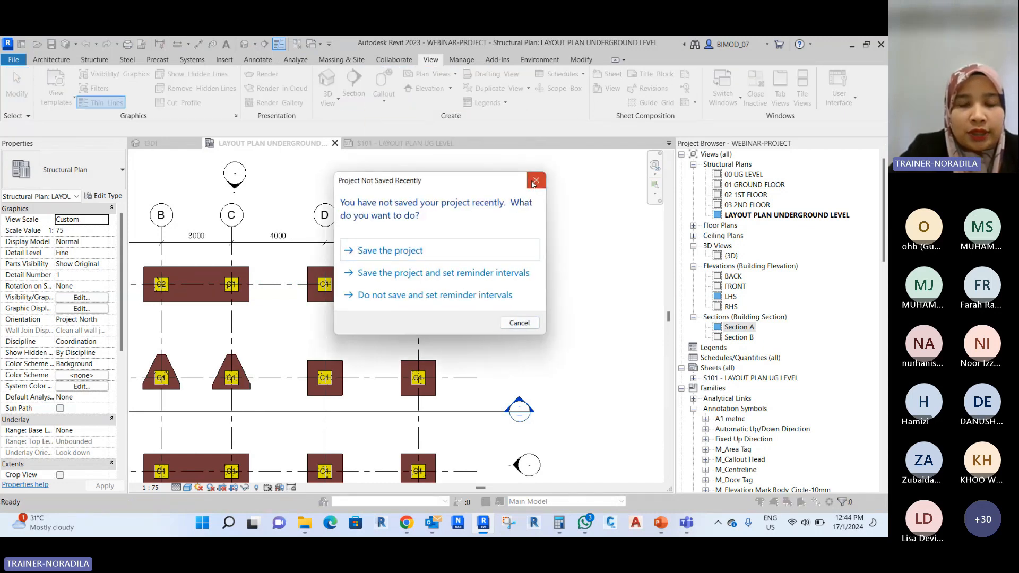
left_click(536, 181)
left_click(384, 256)
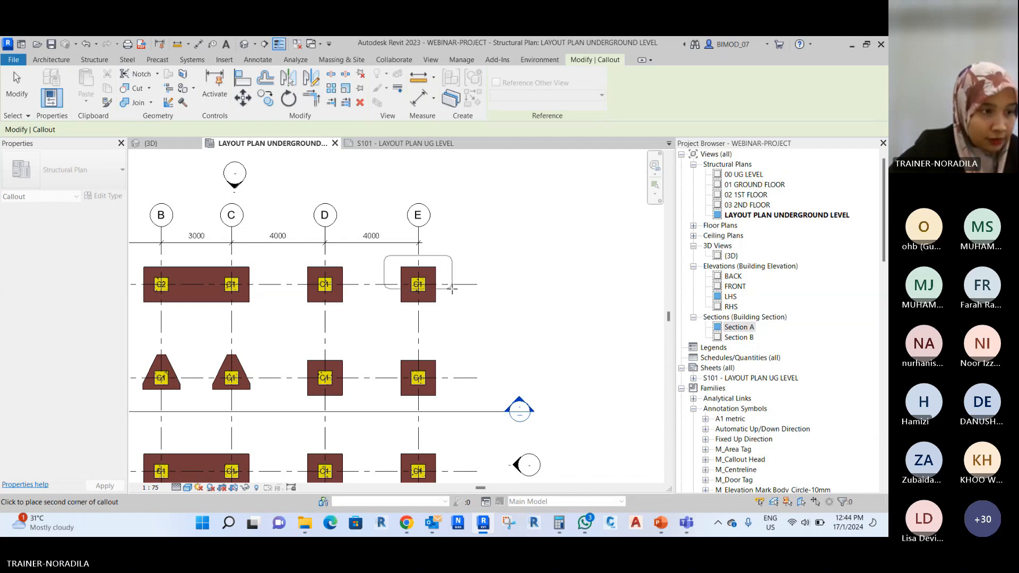
left_click(446, 315)
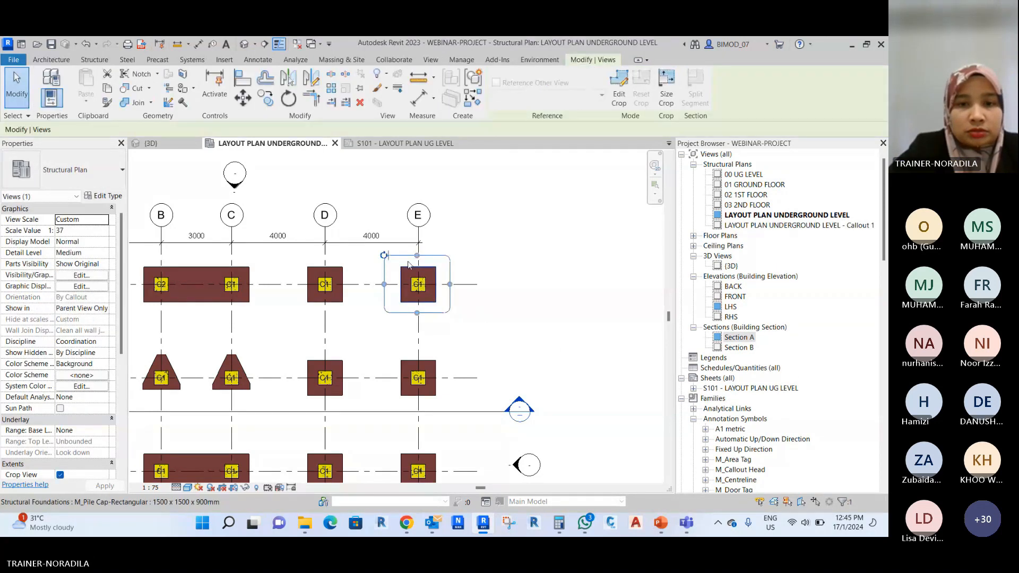
Delete the structural plan callout around the pile cap at grids E and 5 together with its view.
scroll(408, 262, "up", 2)
right_click(439, 253)
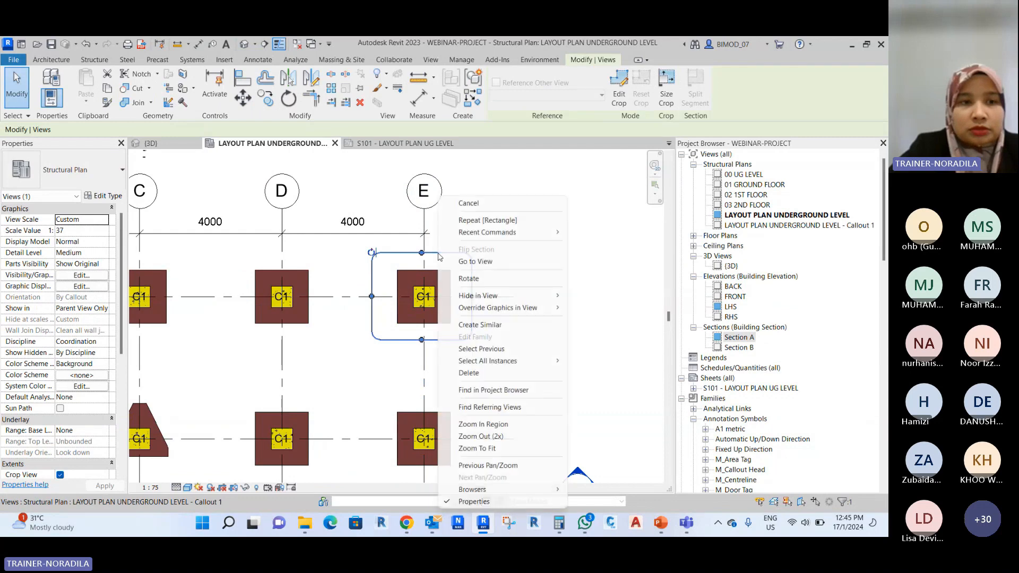
key("Escape")
key("Escape")
left_click(391, 253)
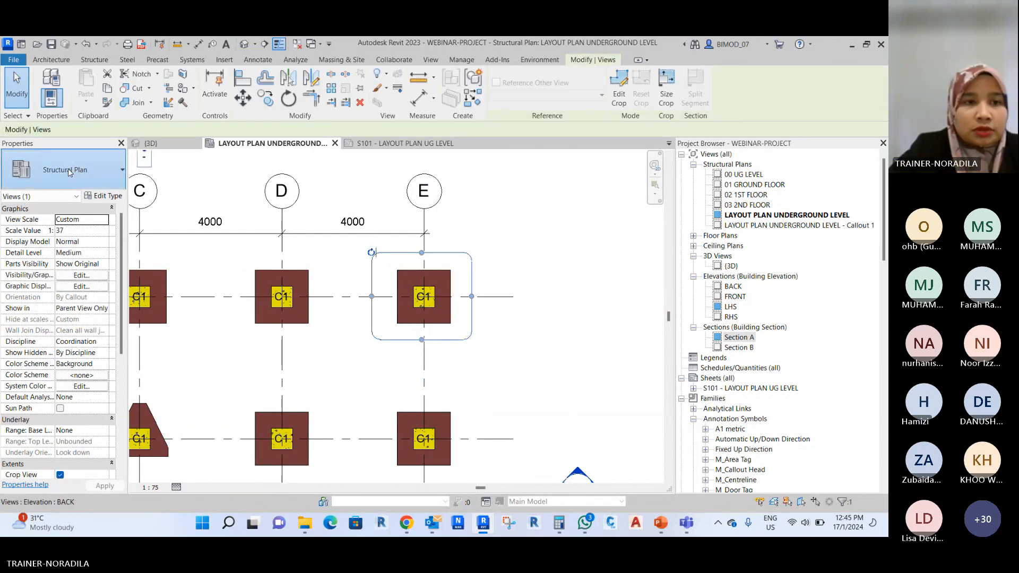
left_click(554, 303)
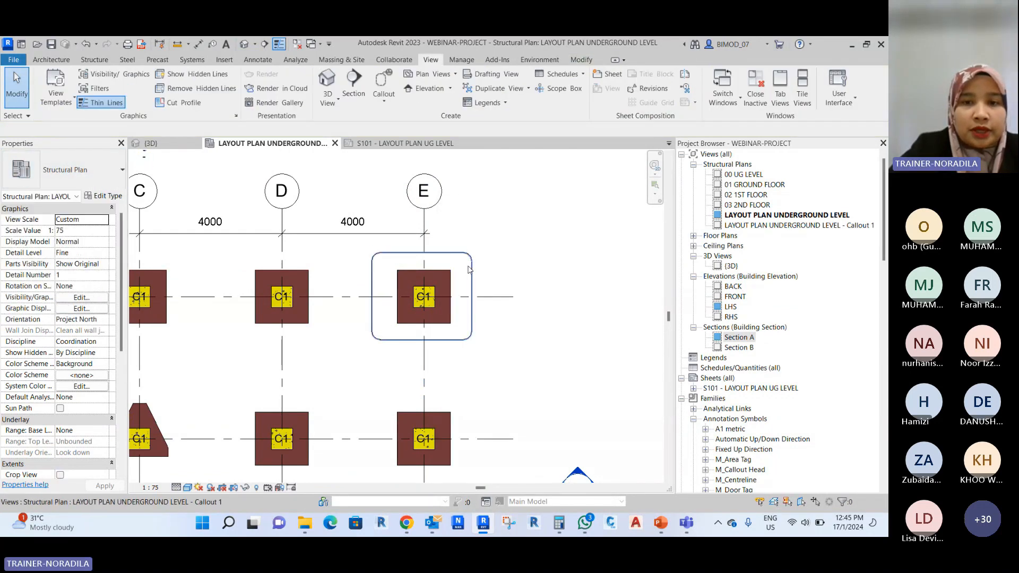
left_click(464, 275)
key("Delete")
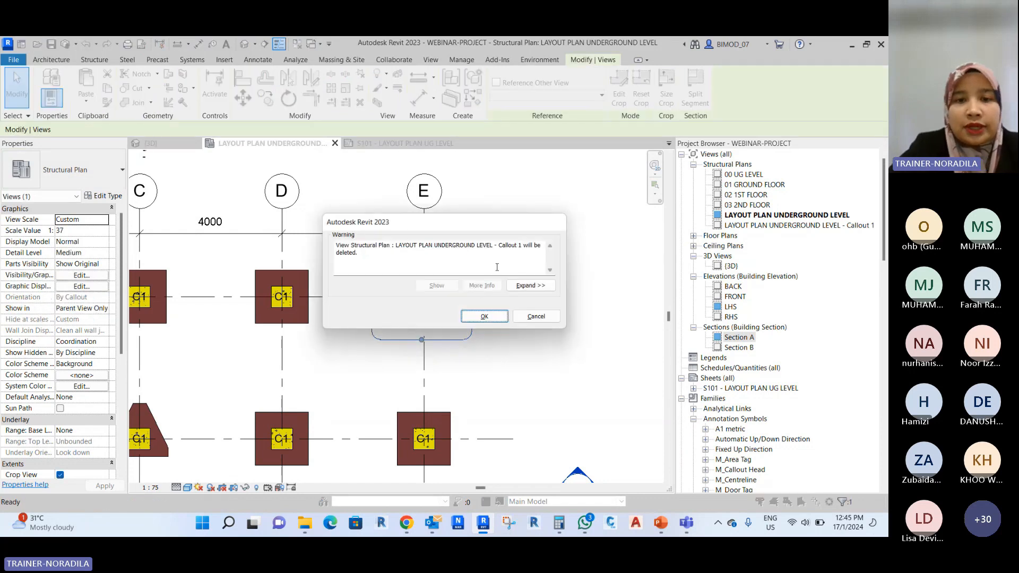
left_click(483, 317)
Draw a rectangular callout of the Detail view type around the pile cap at grids E and 5.
left_click(383, 101)
left_click(395, 115)
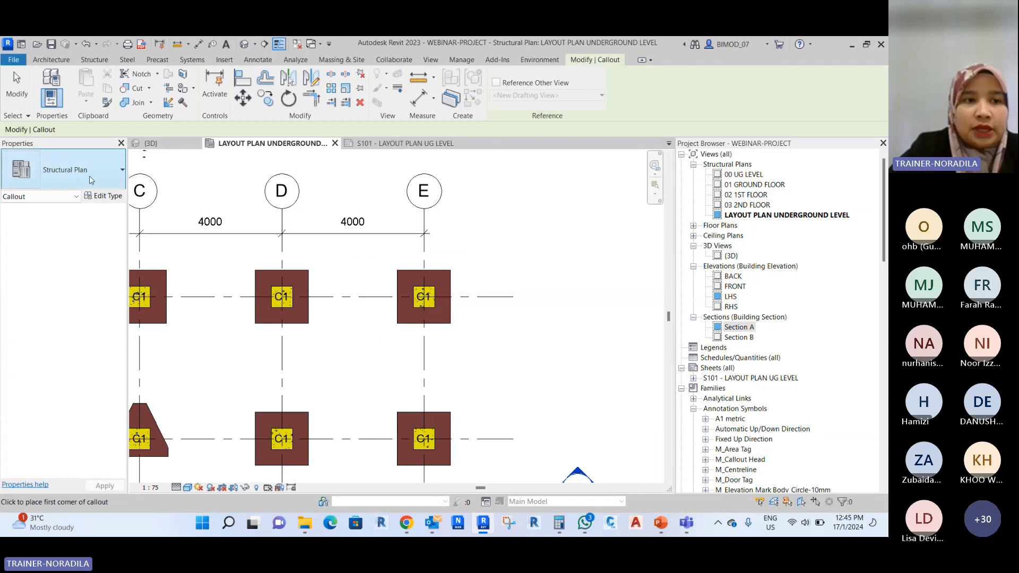
left_click(64, 170)
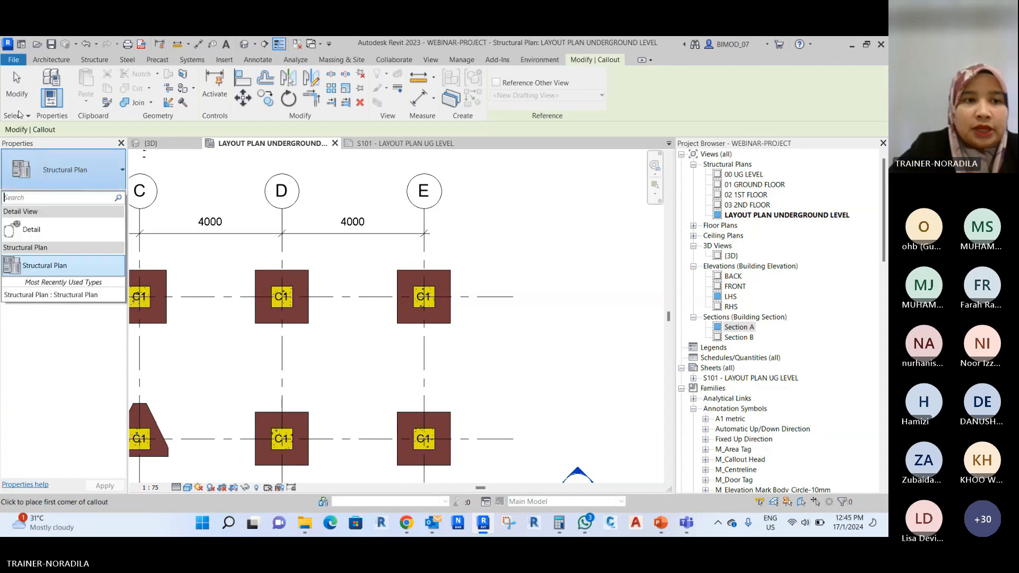
left_click(46, 235)
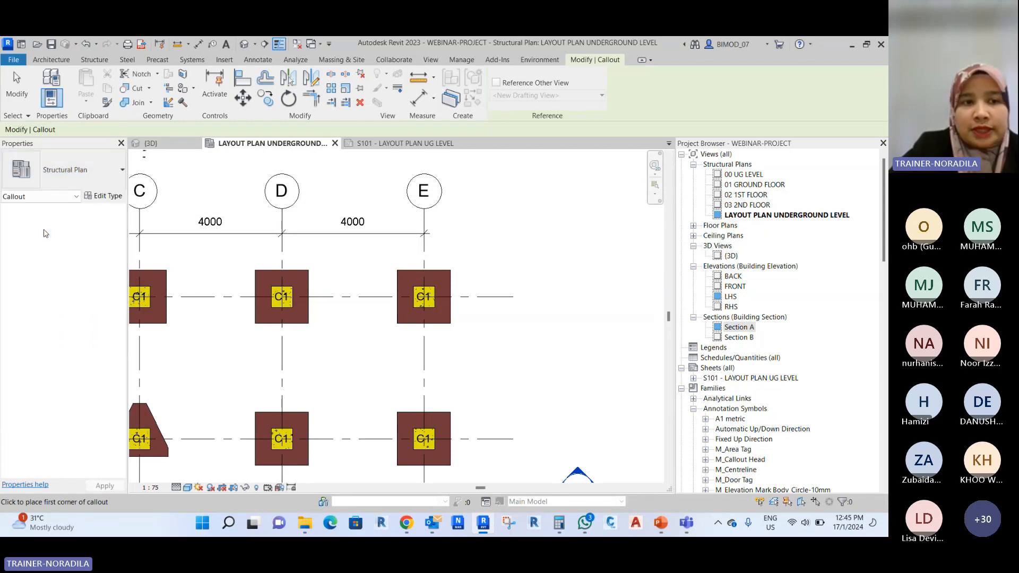
left_click(363, 252)
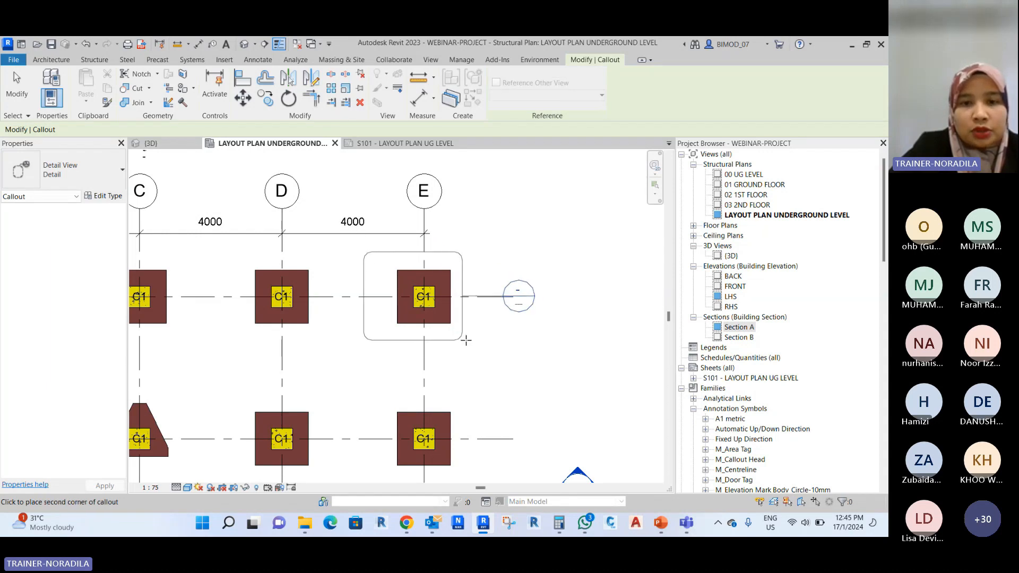
left_click(481, 345)
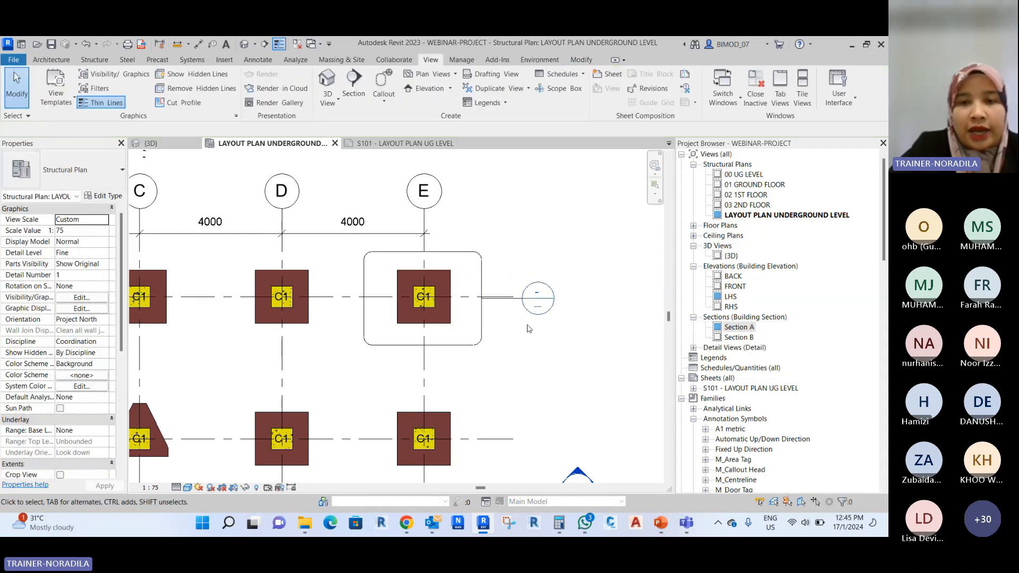
Move the detail callout's bubble above its frame, beside the grid E bubble.
left_click_drag(528, 313, 513, 189)
left_click_drag(461, 222, 471, 213)
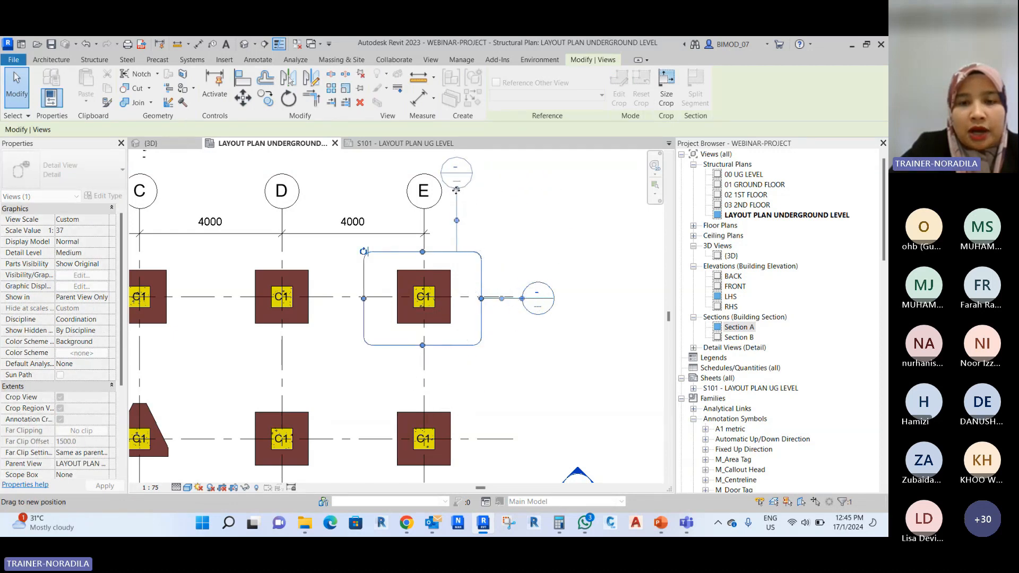
left_click_drag(457, 182, 463, 182)
Rename the pile cap callout's detail view as Detail 1.
scroll(96, 389, "down", 4)
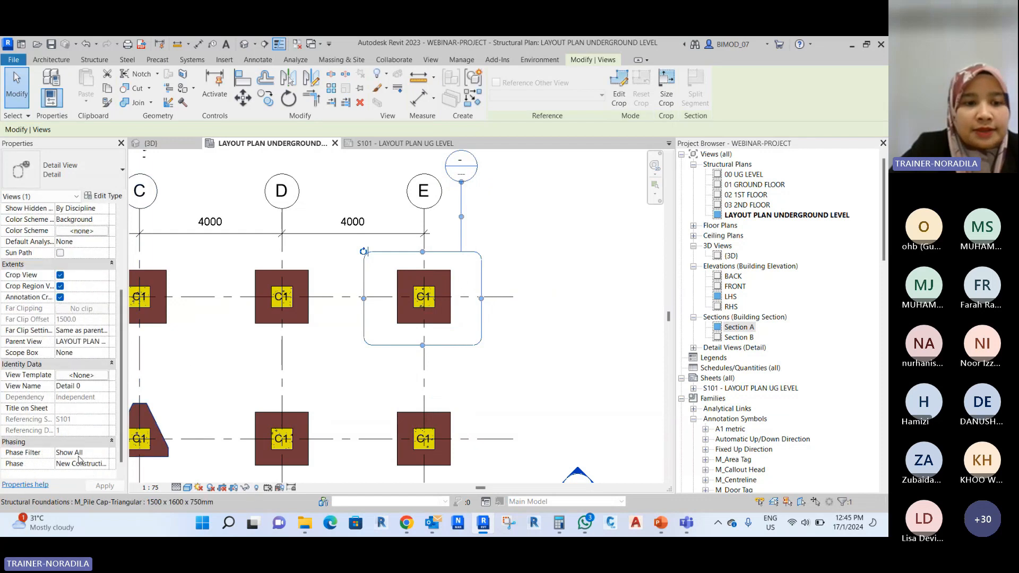
left_click(92, 374)
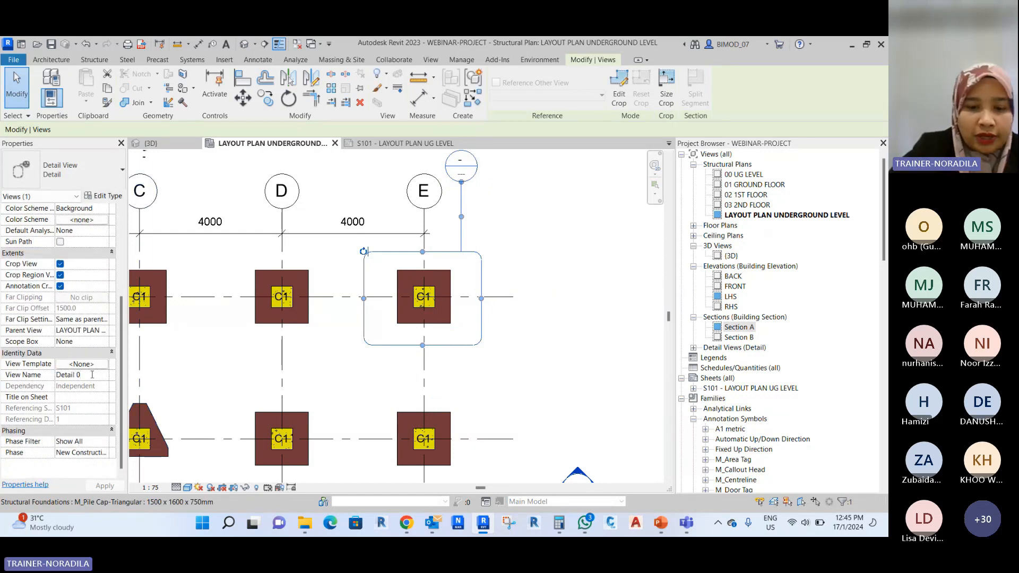
left_click(163, 359)
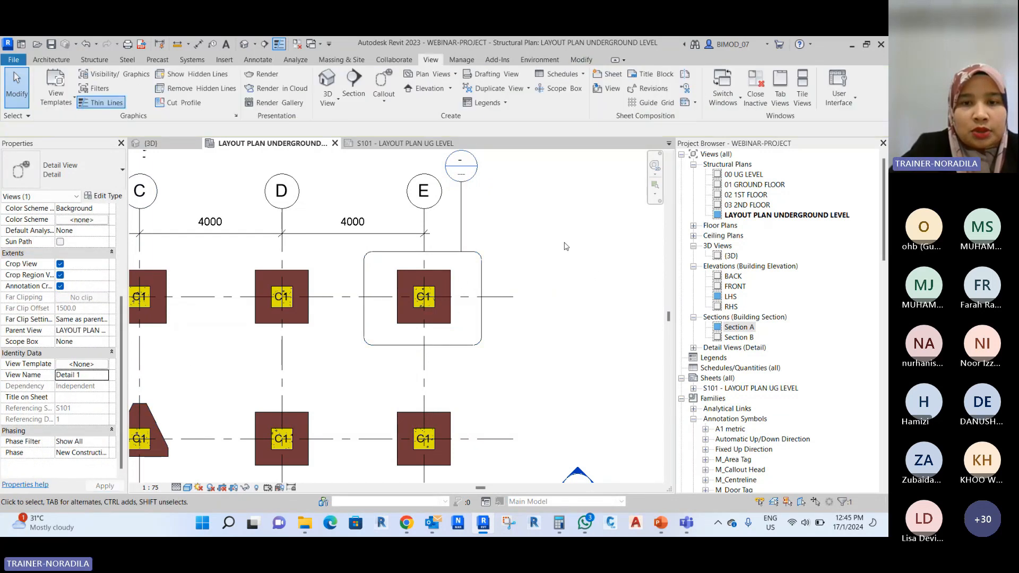
scroll(514, 294, "down", 2)
scroll(478, 174, "up", 1)
scroll(478, 174, "up", 1)
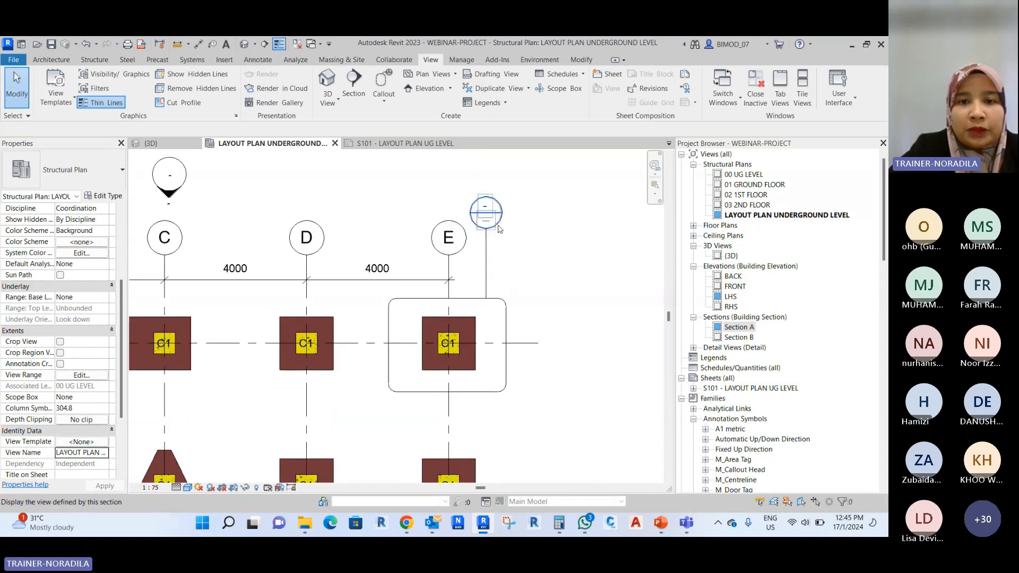
scroll(504, 345, "down", 2)
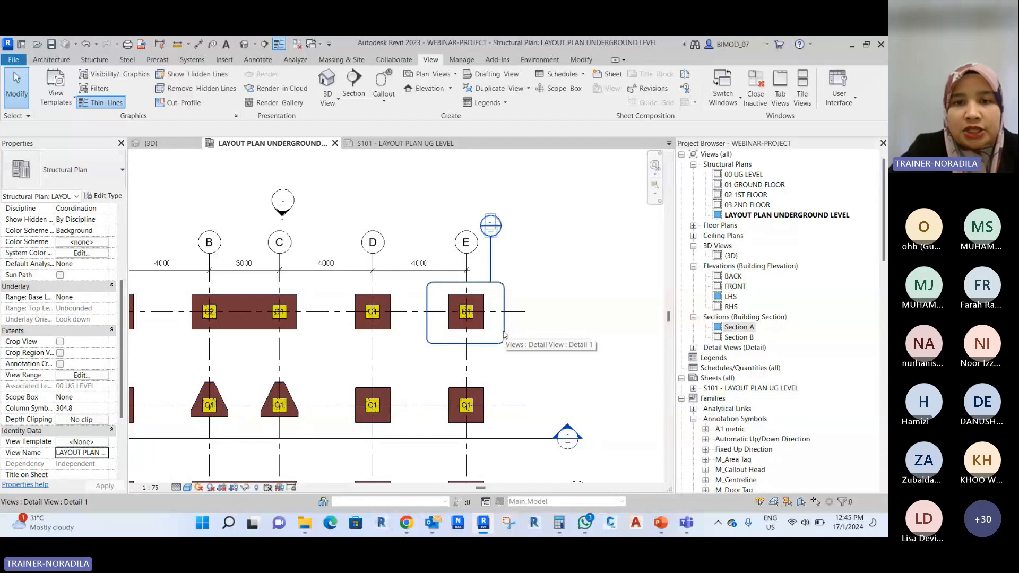
scroll(526, 237, "down", 3)
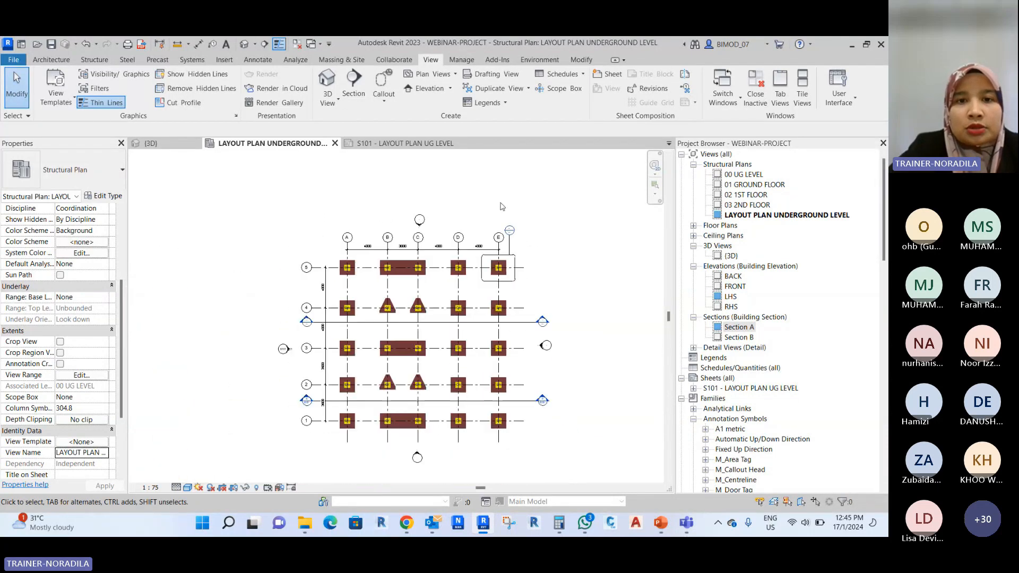
Place the Detail 1 view on sheet S101, below and beside the underground level plan.
left_click(391, 144)
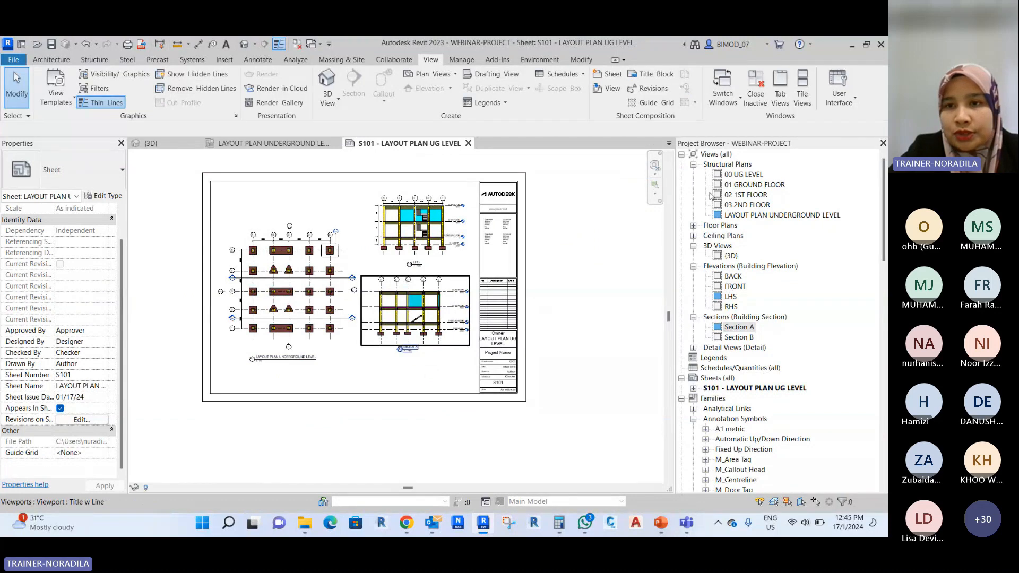
left_click(694, 348)
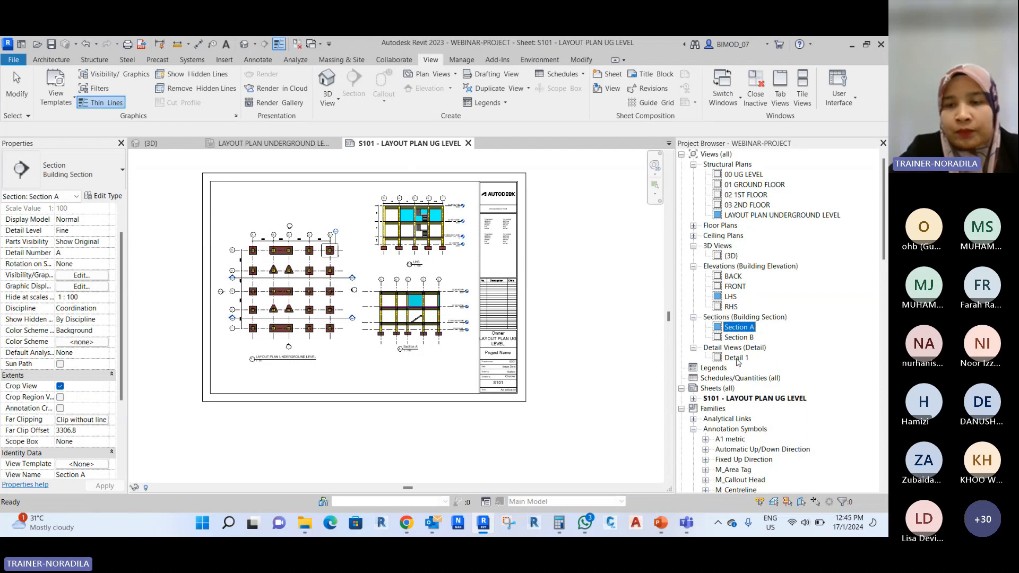
left_click(739, 359)
left_click_drag(683, 371, 438, 366)
left_click(354, 368)
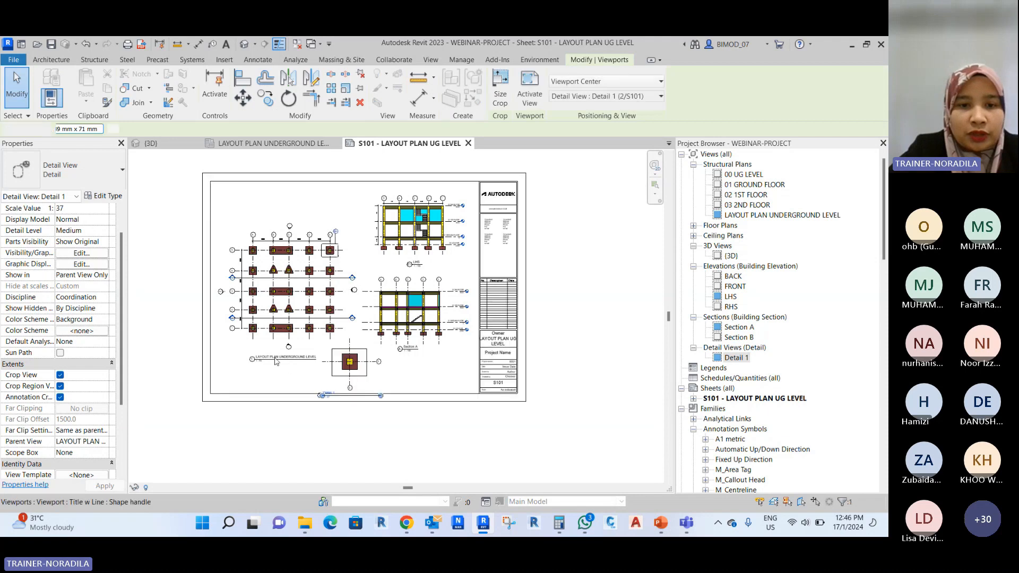
Activate the Detail 1 viewport on the sheet and set its view scale to 1:50.
scroll(339, 379, "up", 5)
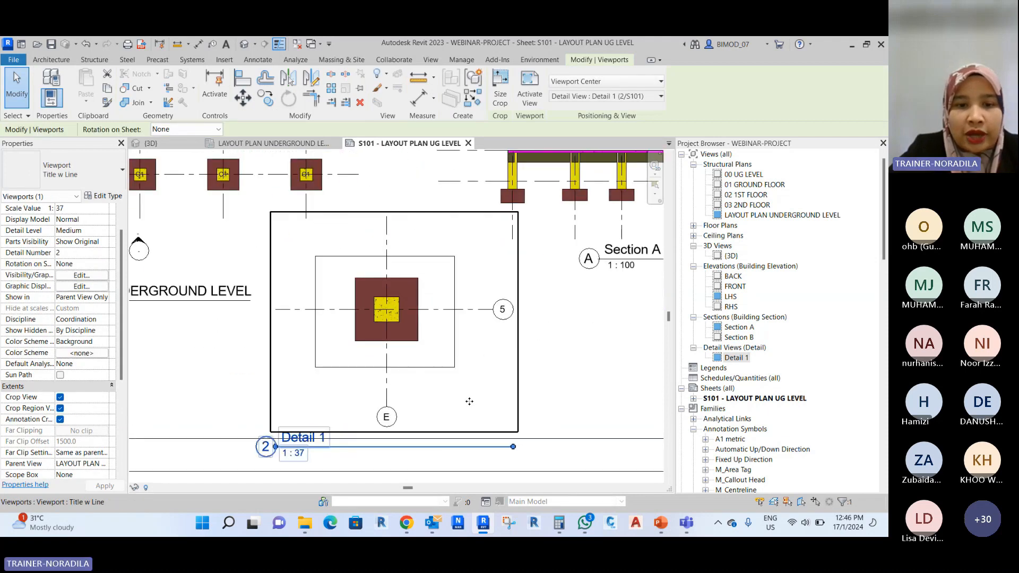
double_click(469, 401)
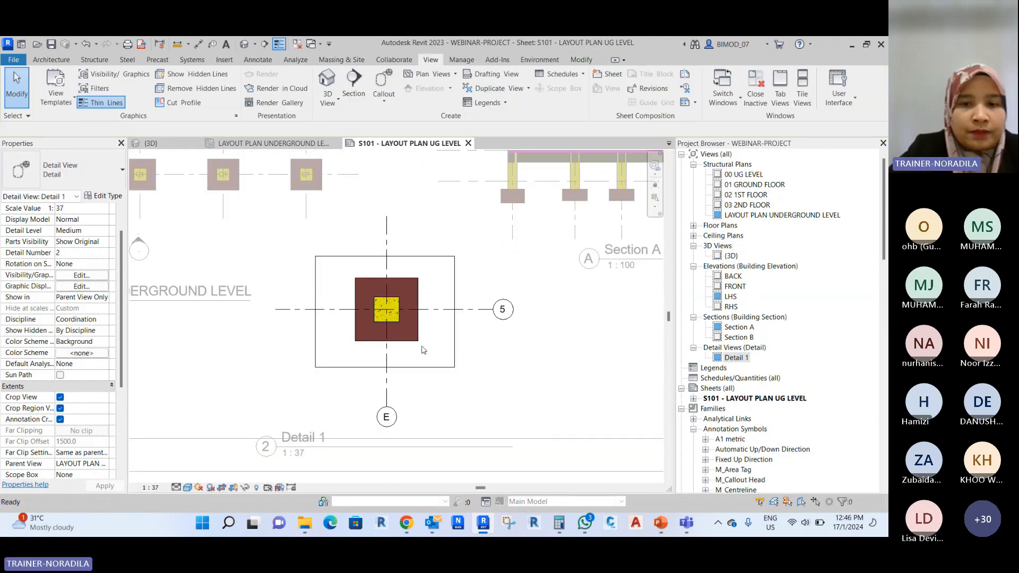
scroll(423, 350, "down", 3)
double_click(360, 333)
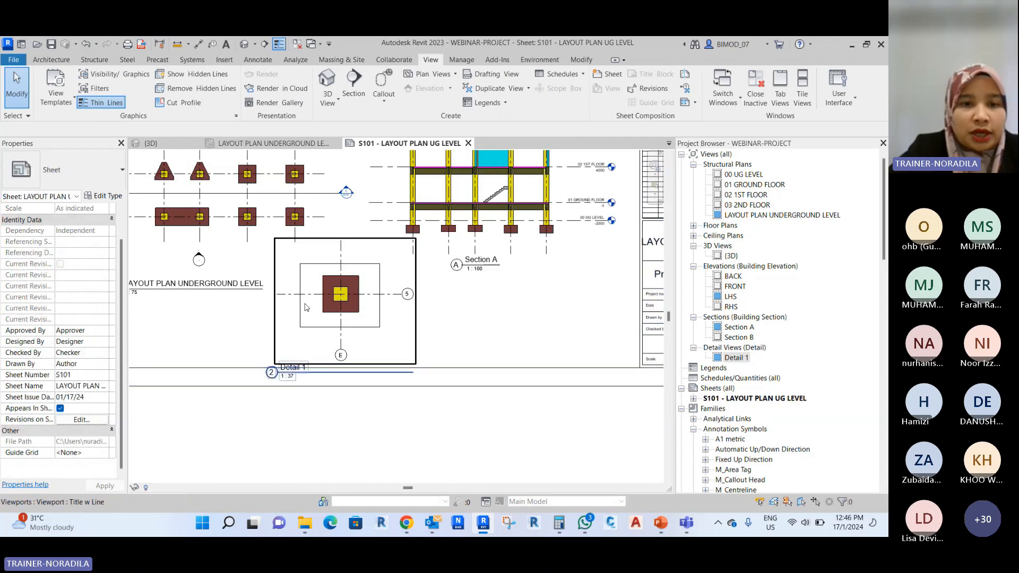
double_click(361, 333)
left_click(150, 487)
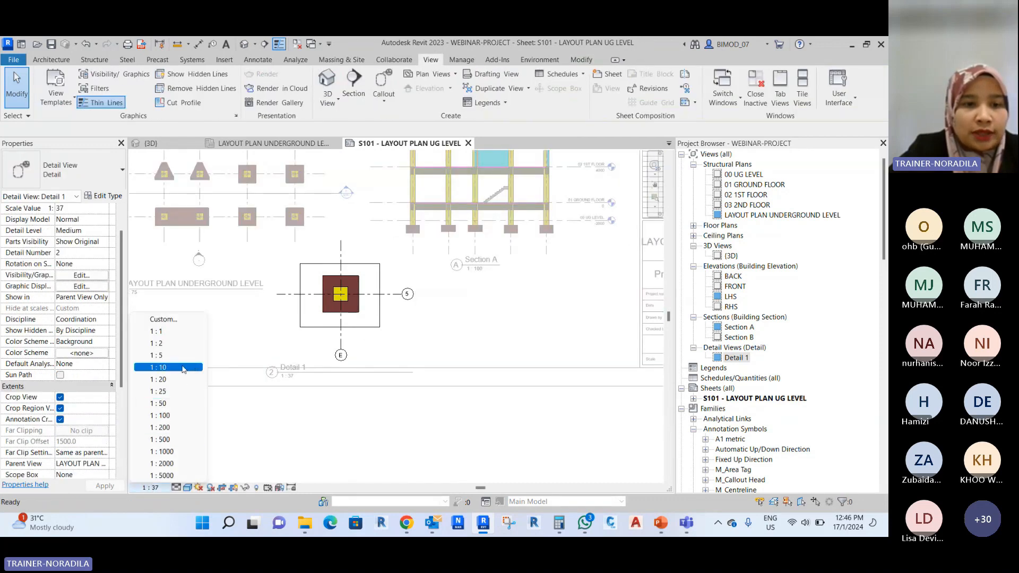
left_click(166, 355)
scroll(439, 399, "down", 3)
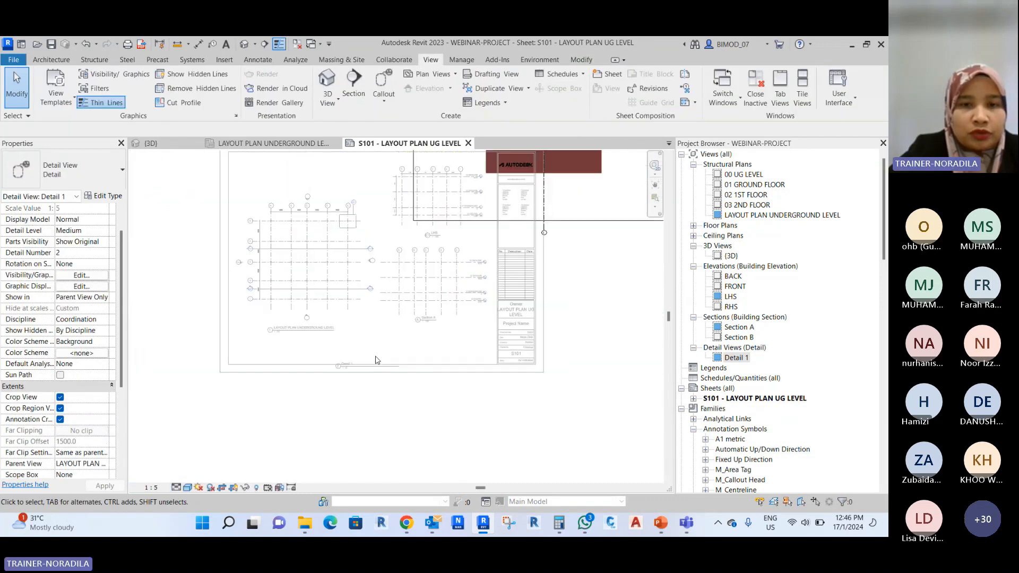
left_click(151, 487)
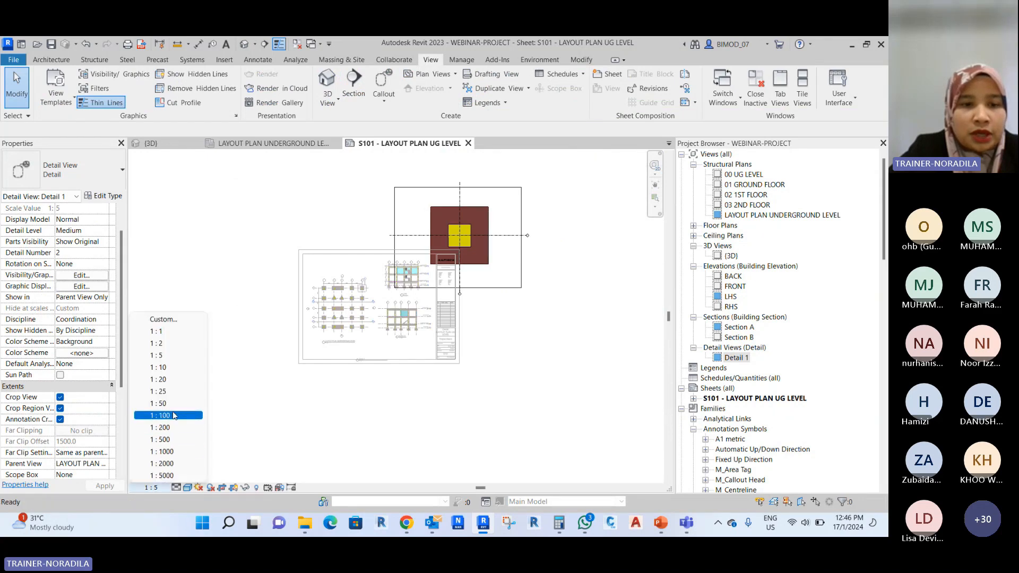
left_click(168, 403)
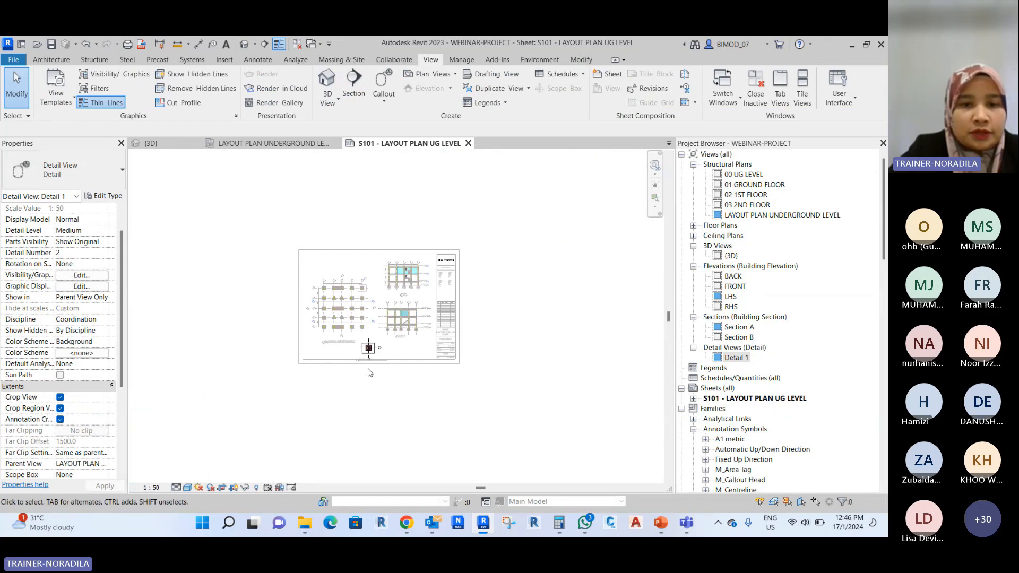
scroll(370, 372, "up", 6)
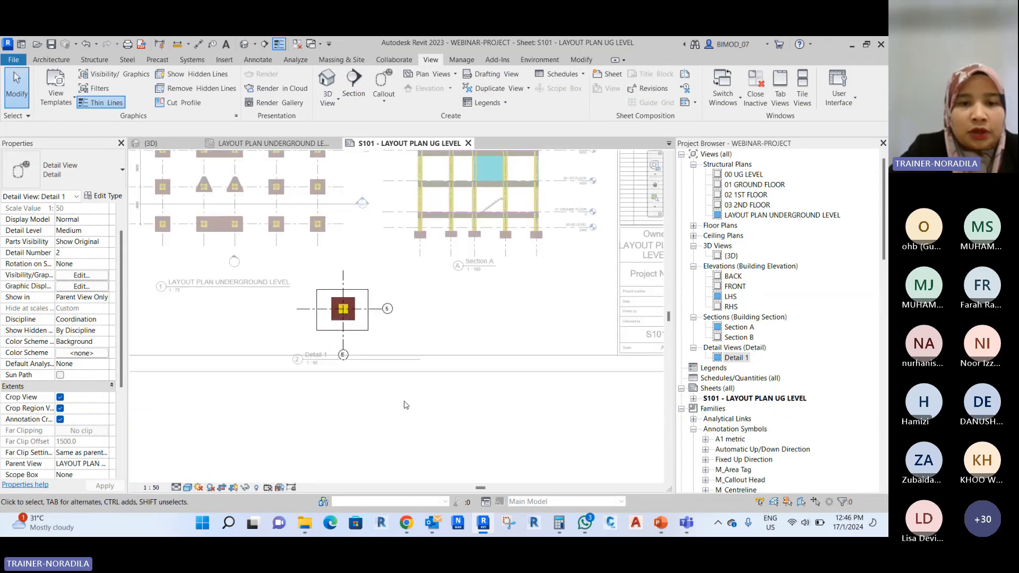
Set the Detail 1 viewport's detail number to DET 1 and shorten its title line.
left_click(338, 309)
scroll(308, 334, "up", 3)
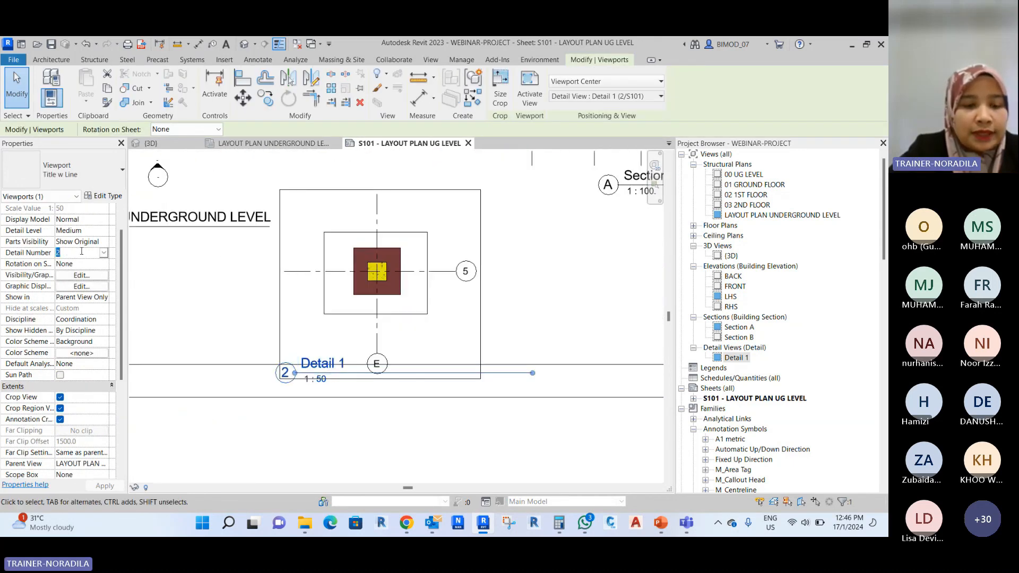
type("ET 1")
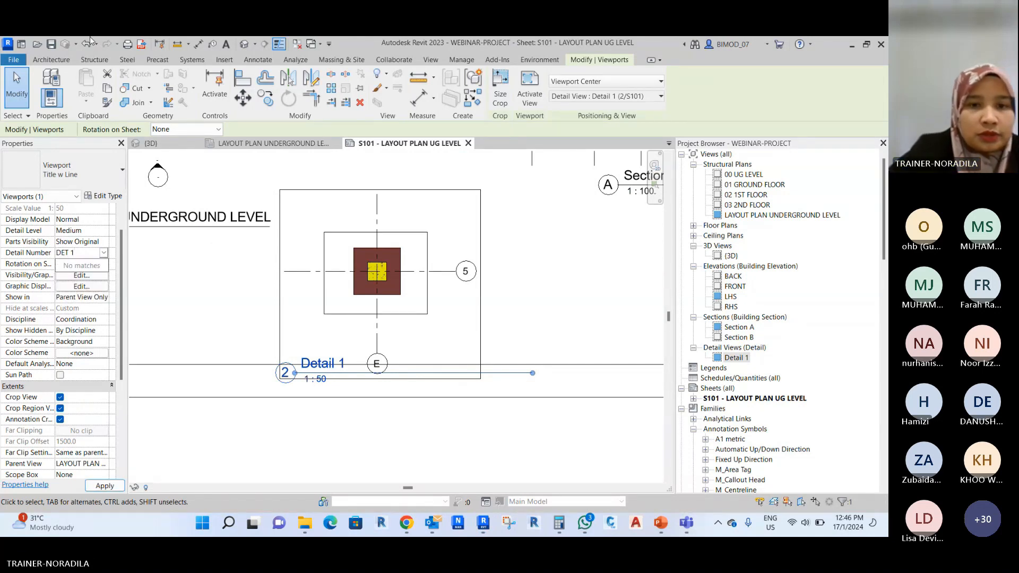
left_click_drag(533, 375, 347, 376)
left_click(359, 459)
scroll(353, 313, "down", 3)
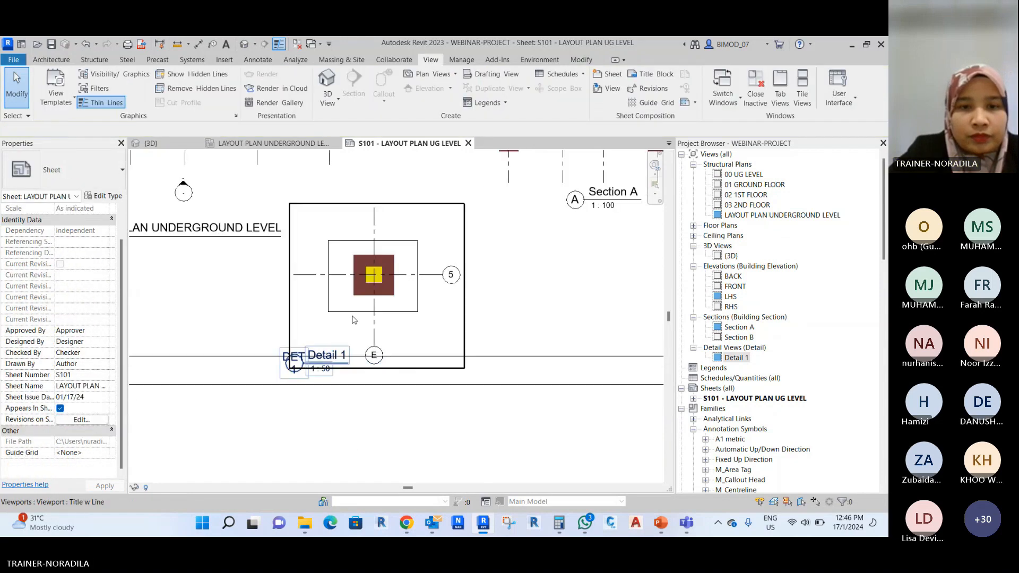
Move the Detail 1 viewport up inside the sheet border and centre its title beneath the view.
left_click_drag(380, 295, 423, 268)
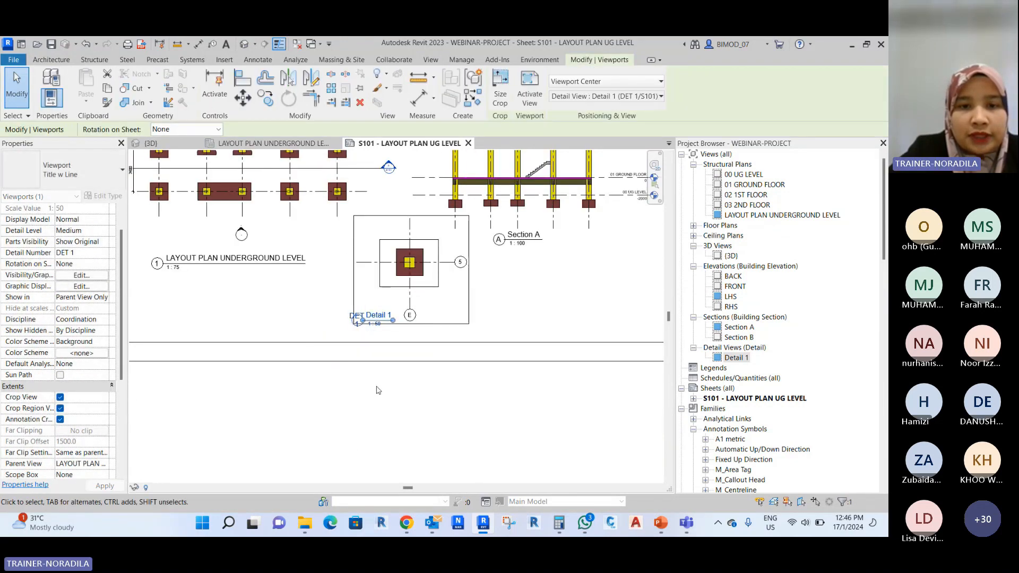
left_click(377, 388)
left_click(368, 318)
left_click_drag(369, 317, 413, 332)
Cut a horizontal detail section through the pile cap in the Detail 1 viewport, just below grid line 5.
scroll(400, 255, "up", 3)
double_click(464, 330)
middle_click_drag(477, 321, 428, 363)
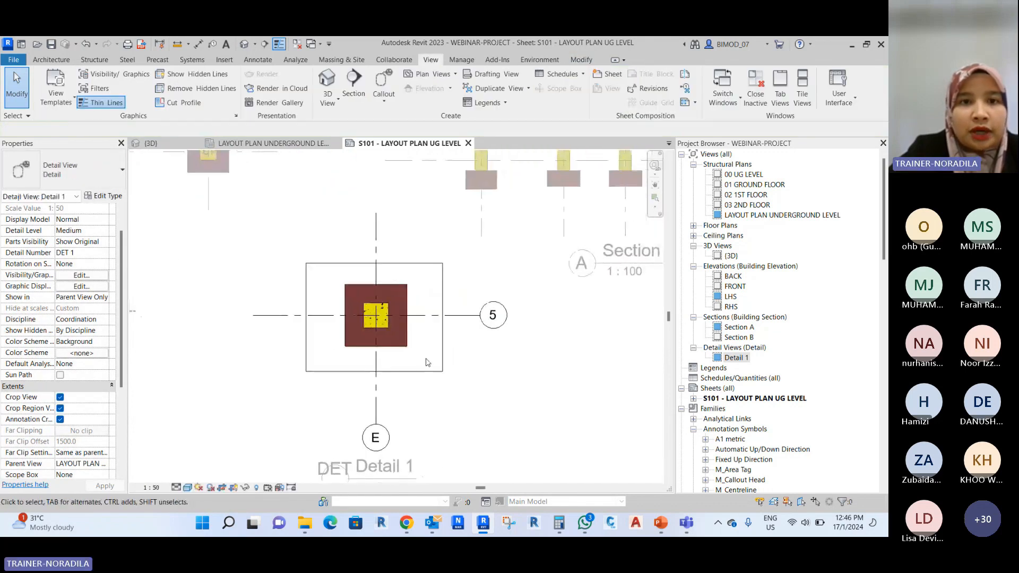
left_click(355, 81)
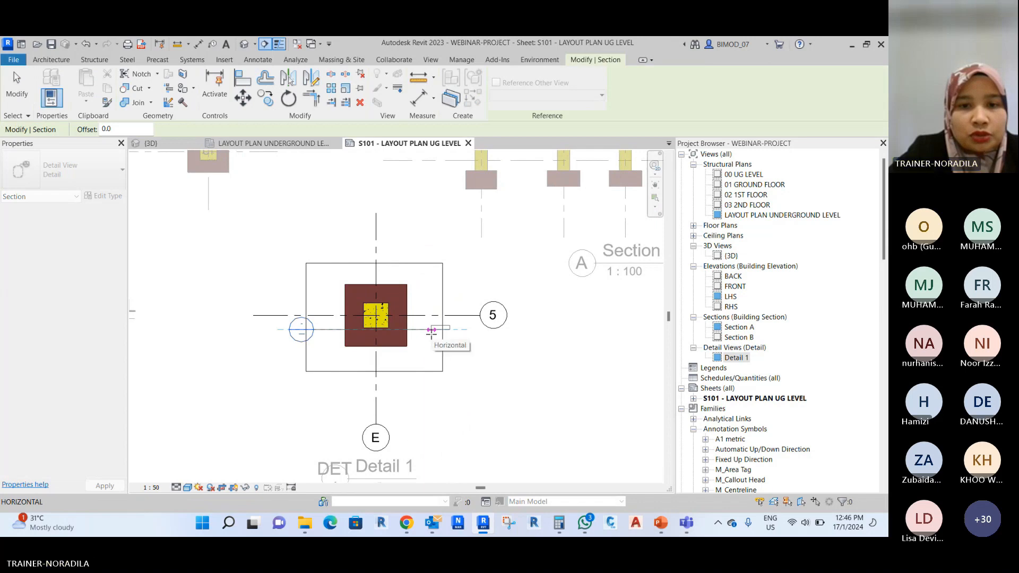
left_click(431, 330)
key("Escape")
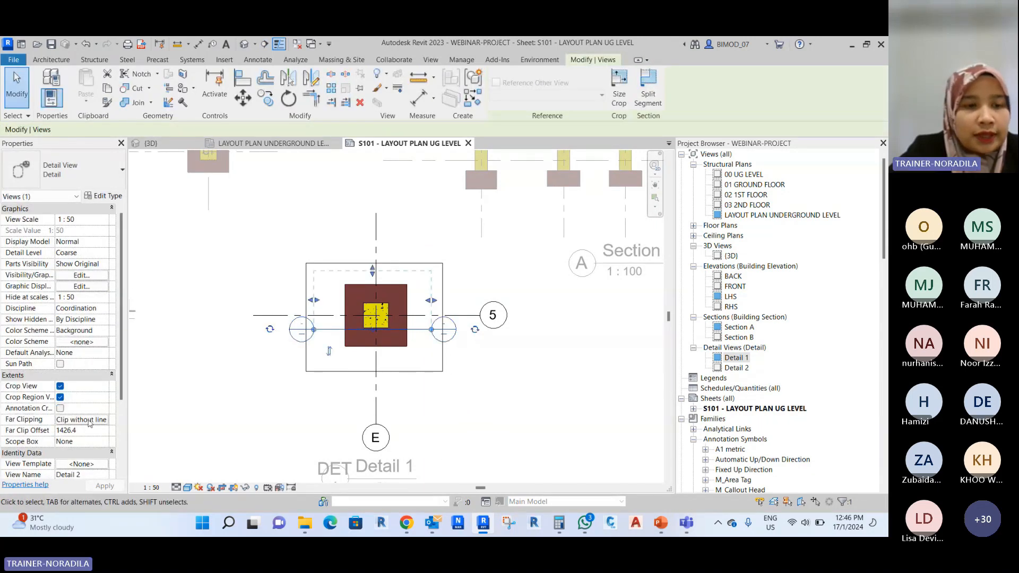
Rename the new section's detail view as Detail 1 A-A.
scroll(91, 430, "down", 3)
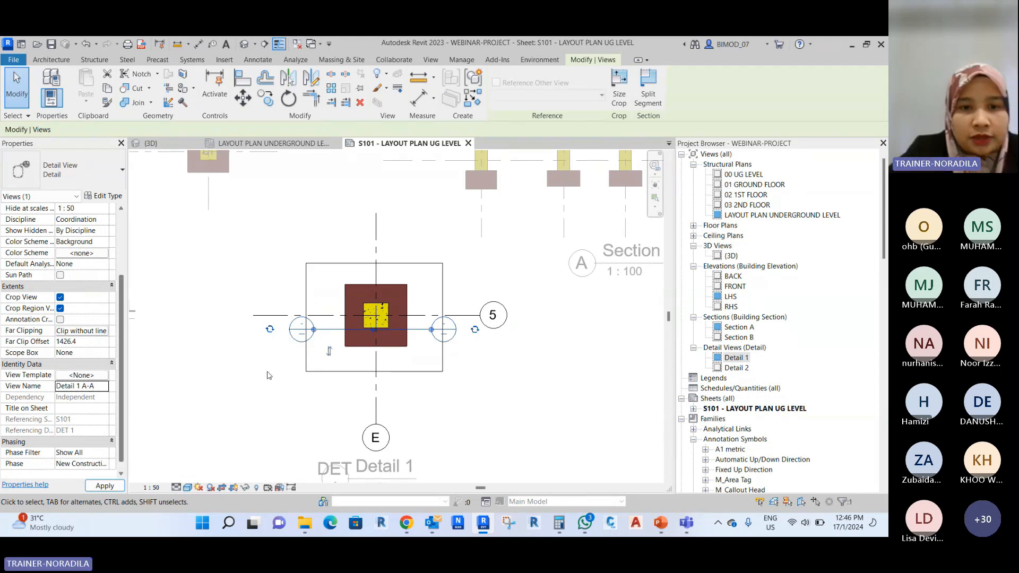
key("Escape")
scroll(366, 353, "down", 4)
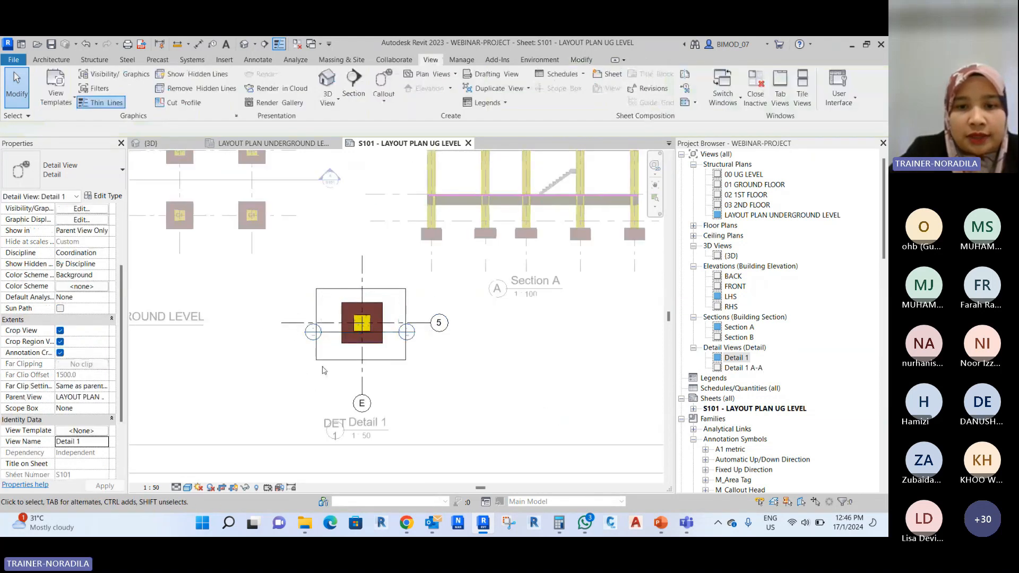
Place the Detail 1 A-A view on sheet S101 below Section A.
left_click(759, 369)
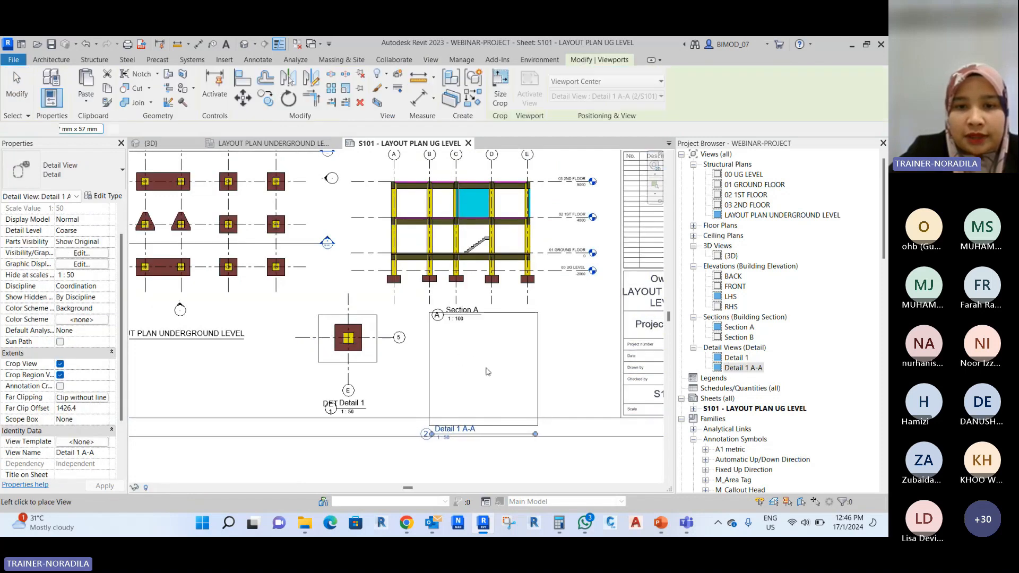
left_click(519, 352)
scroll(539, 380, "up", 3)
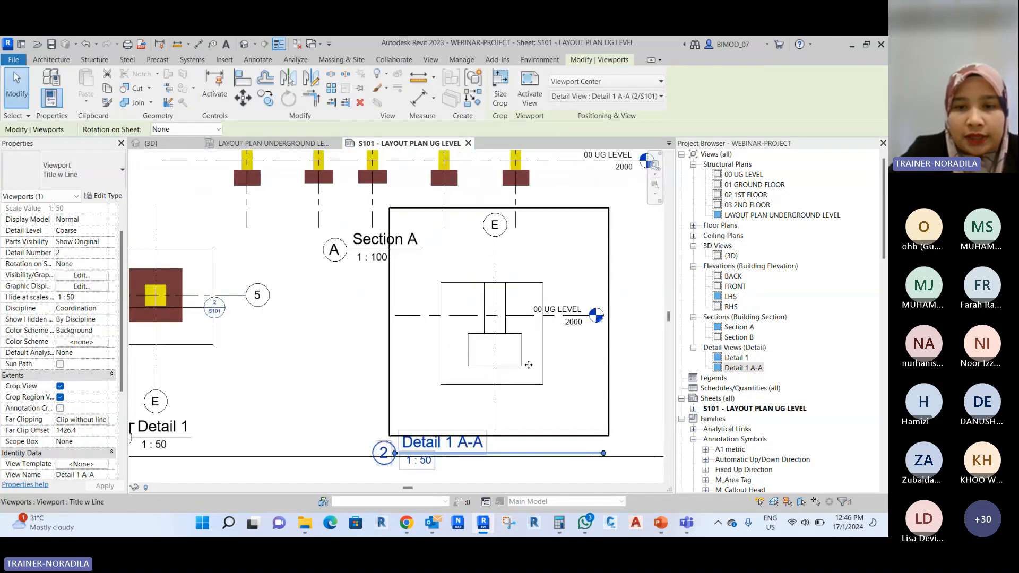
Set the Detail 1 A-A viewport's detail number to A-A, with its title shortened and centred beneath the view.
left_click_drag(603, 452, 471, 468)
left_click(79, 254)
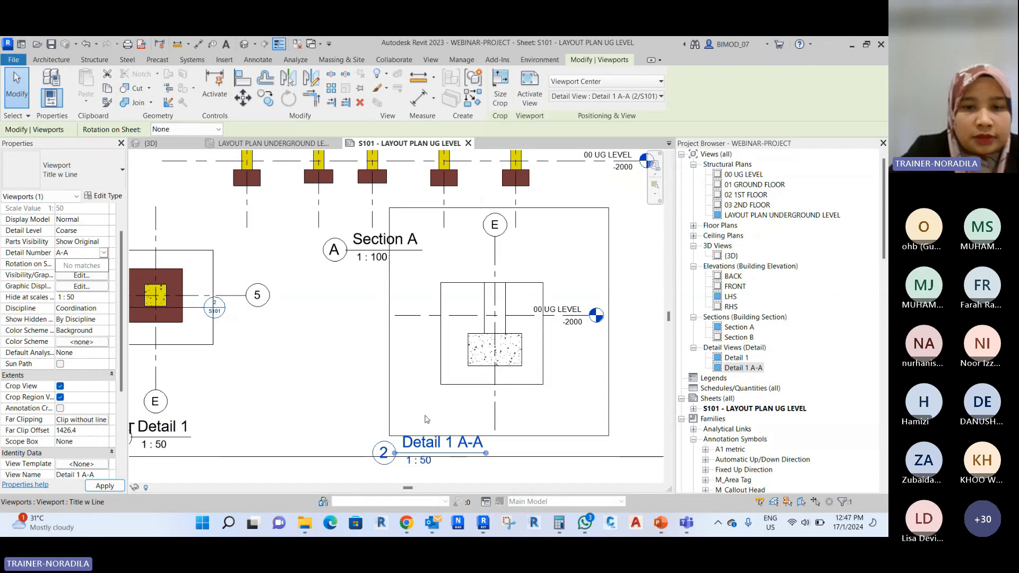
key("Return")
scroll(337, 361, "down", 3)
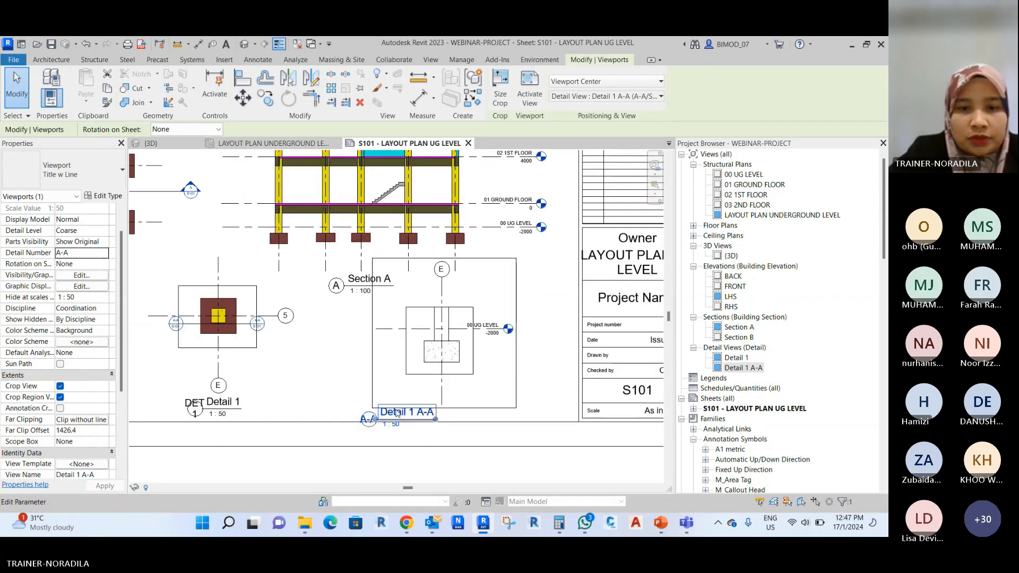
left_click_drag(399, 416, 441, 406)
Activate the Detail 1 A-A viewport and shorten grid line E and the 00 UG LEVEL line towards the crop frame.
double_click(484, 379)
left_click(441, 415)
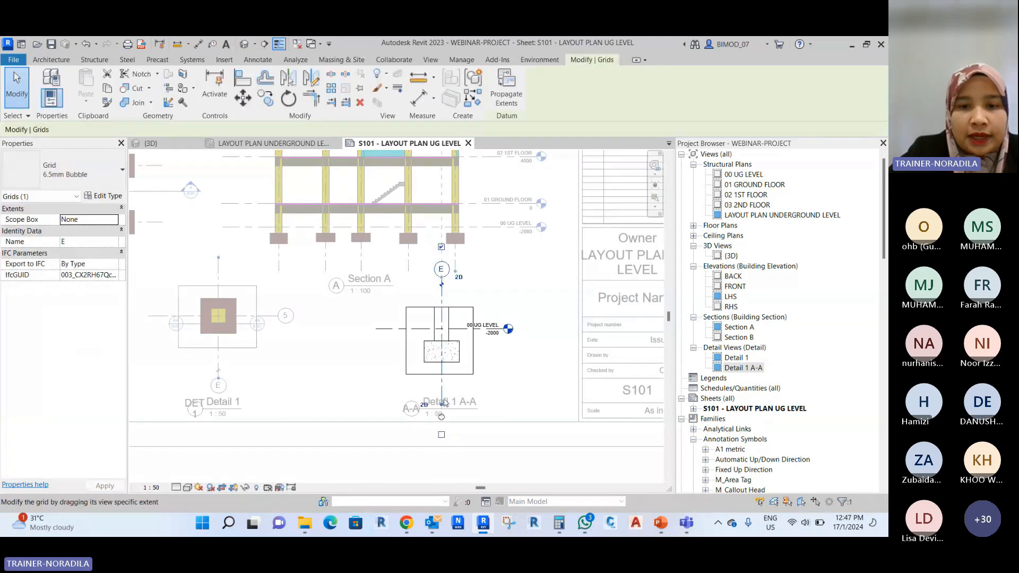
left_click_drag(441, 277, 441, 299)
left_click(392, 329)
left_click_drag(376, 329, 391, 330)
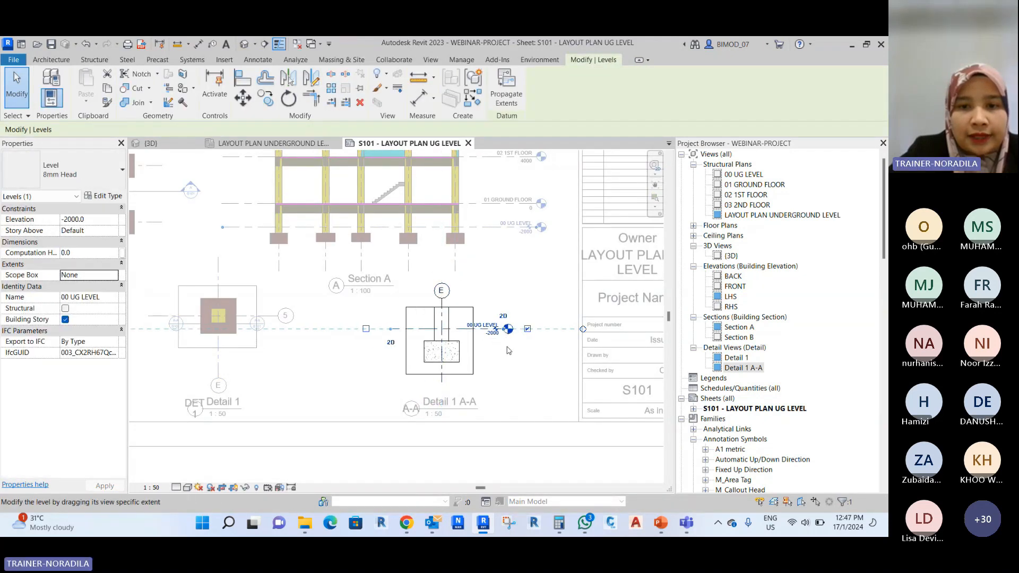
left_click(509, 350)
Set the visual style of the Detail 1 A-A view to Shaded.
scroll(480, 324, "down", 2)
scroll(435, 317, "up", 5)
scroll(518, 335, "down", 1)
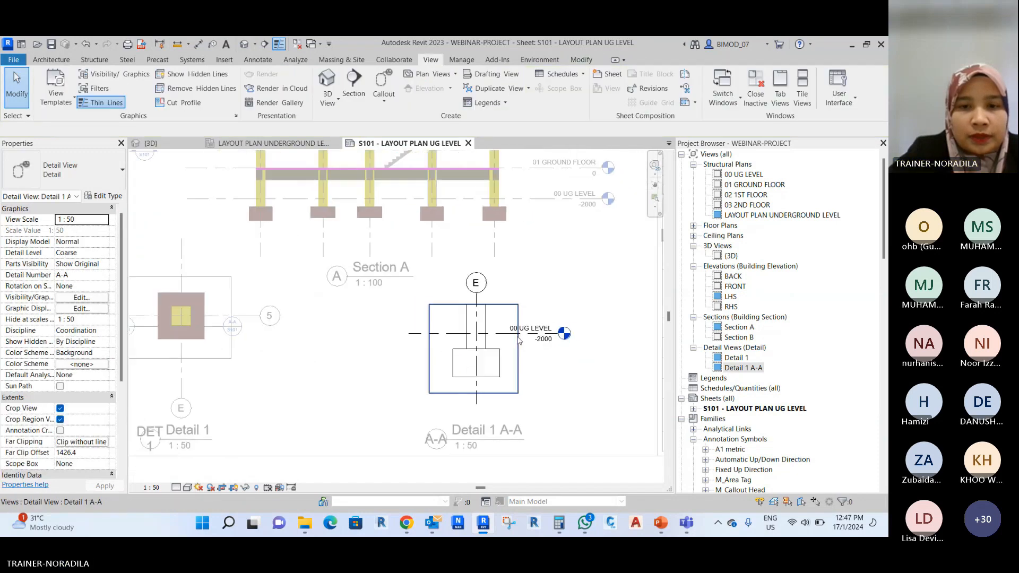
scroll(519, 340, "down", 3)
left_click(188, 487)
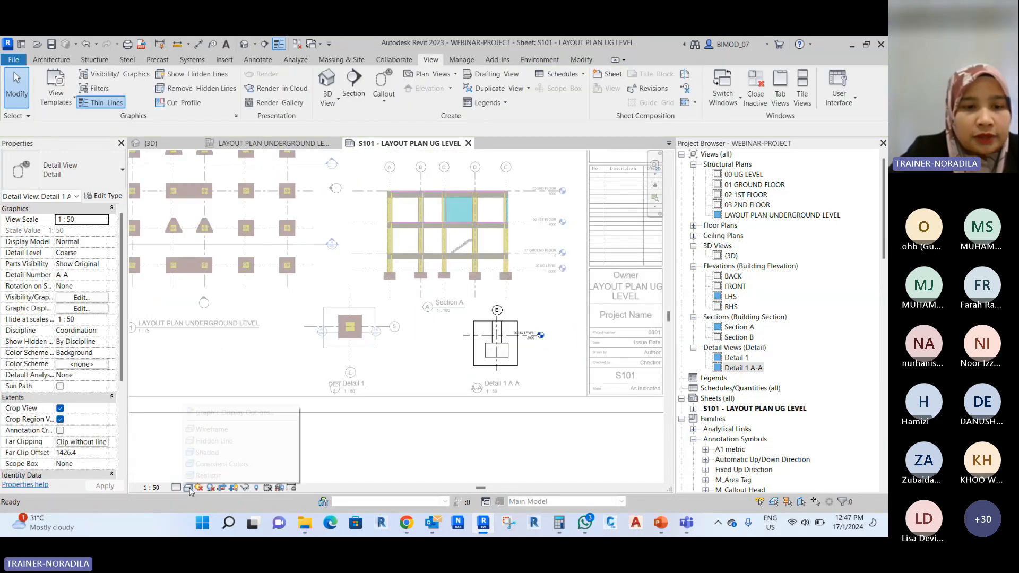
left_click(213, 451)
scroll(402, 345, "down", 3)
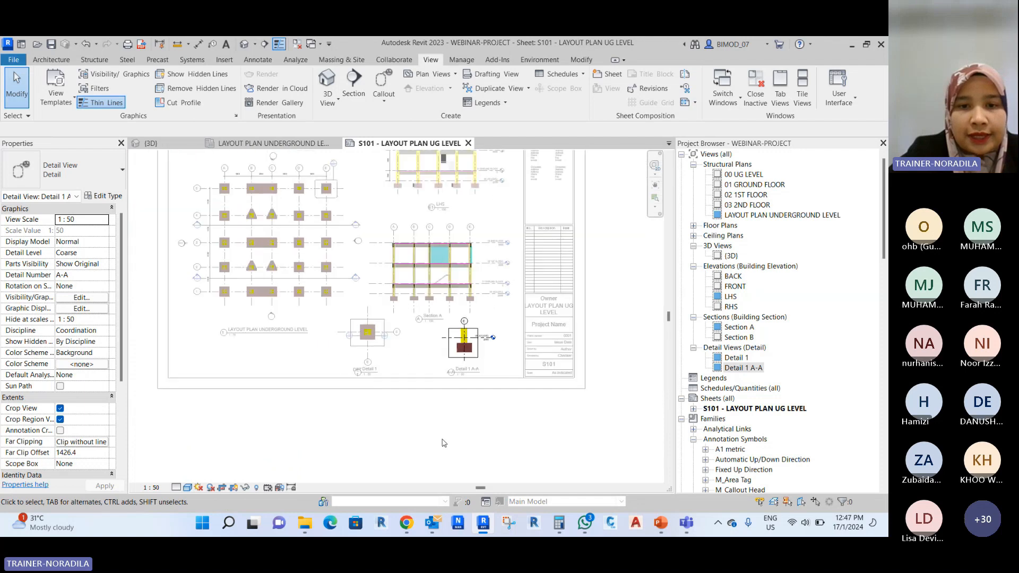
Deactivate the Detail 1 A-A view and move the underground level plan viewport up on the sheet.
double_click(444, 444)
scroll(462, 297, "up", 4)
scroll(452, 356, "down", 3)
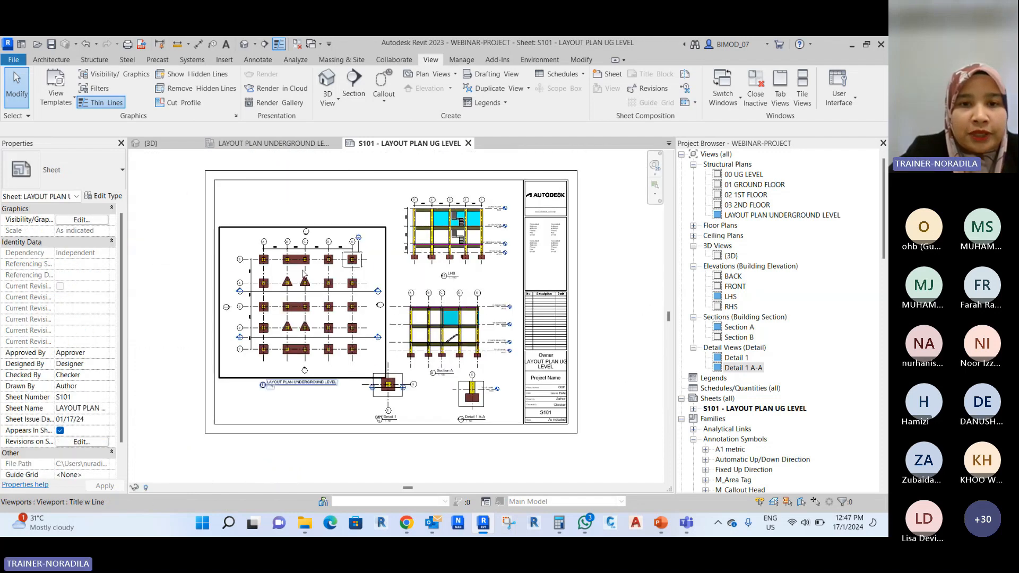
left_click(382, 327)
left_click_drag(382, 327, 382, 283)
Move the LHS elevation viewport from beside the underground level plan to below it.
left_click(563, 249)
left_click_drag(563, 249, 391, 418)
scroll(351, 381, "up", 4)
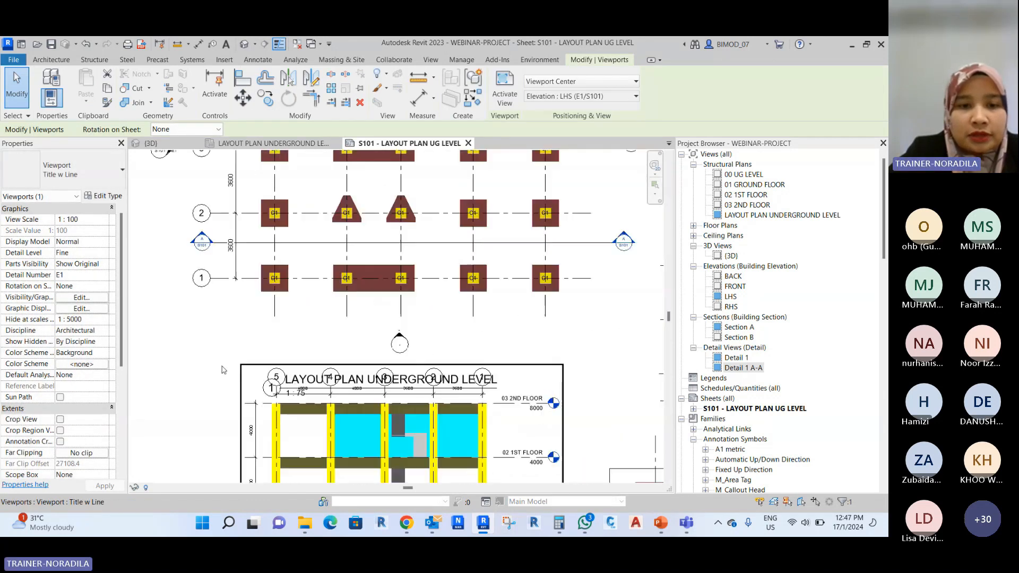
scroll(496, 355, "down", 2)
key("Escape")
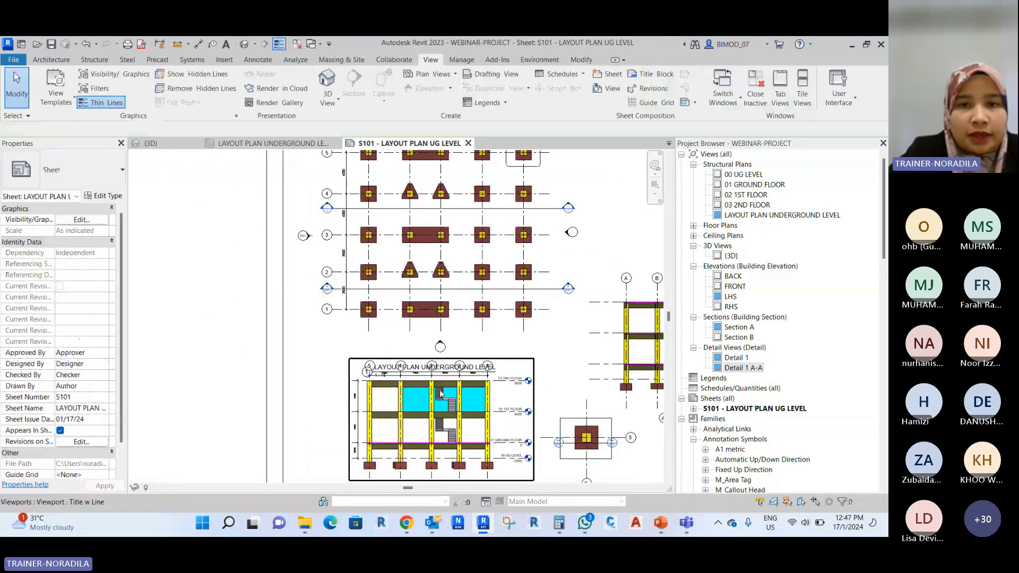
Separate the underground level plan and LHS elevation vertically, and move the plan's title up clear of the elevation.
scroll(438, 255, "down", 3)
scroll(438, 253, "up", 1)
left_click(449, 253)
left_click_drag(450, 253, 451, 237)
left_click(276, 332)
left_click_drag(470, 404, 476, 397)
scroll(428, 313, "down", 3)
scroll(426, 451, "up", 6)
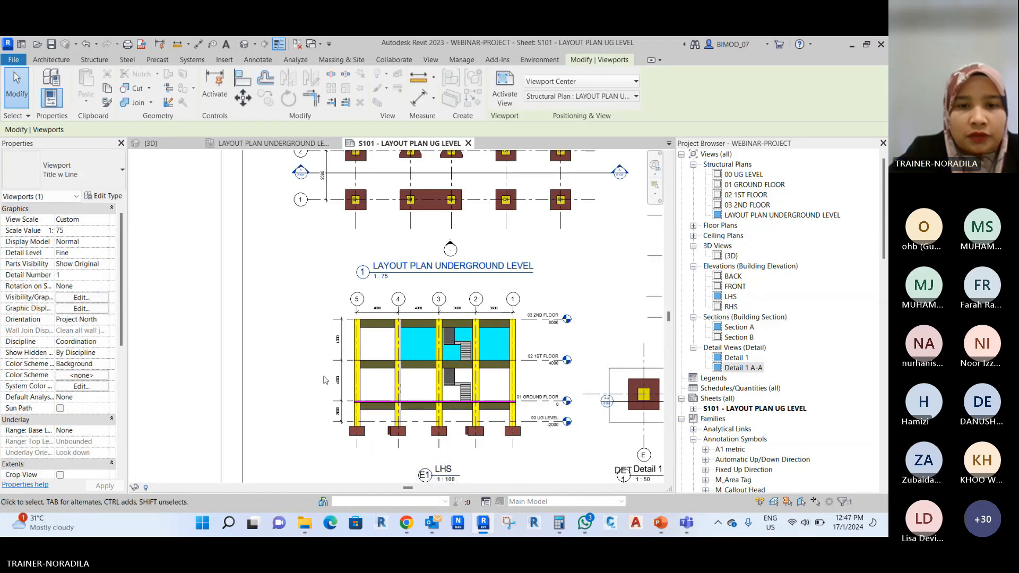
Move Section A up beside the underground level plan and place the Detail 1 viewport beneath it.
scroll(325, 380, "down", 4)
left_click_drag(561, 329, 567, 212)
left_click(488, 384)
left_click_drag(488, 384, 561, 306)
Align the Detail 1 A-A viewport directly under Detail 1 inside the sheet border.
left_click(586, 393)
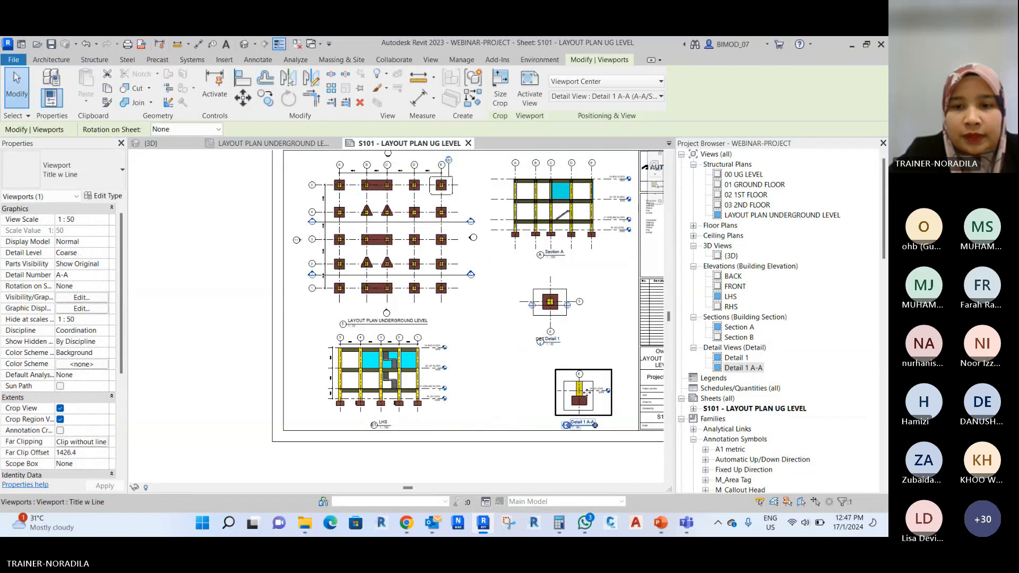
left_click_drag(554, 388, 555, 379)
scroll(476, 353, "down", 3)
left_click(550, 467)
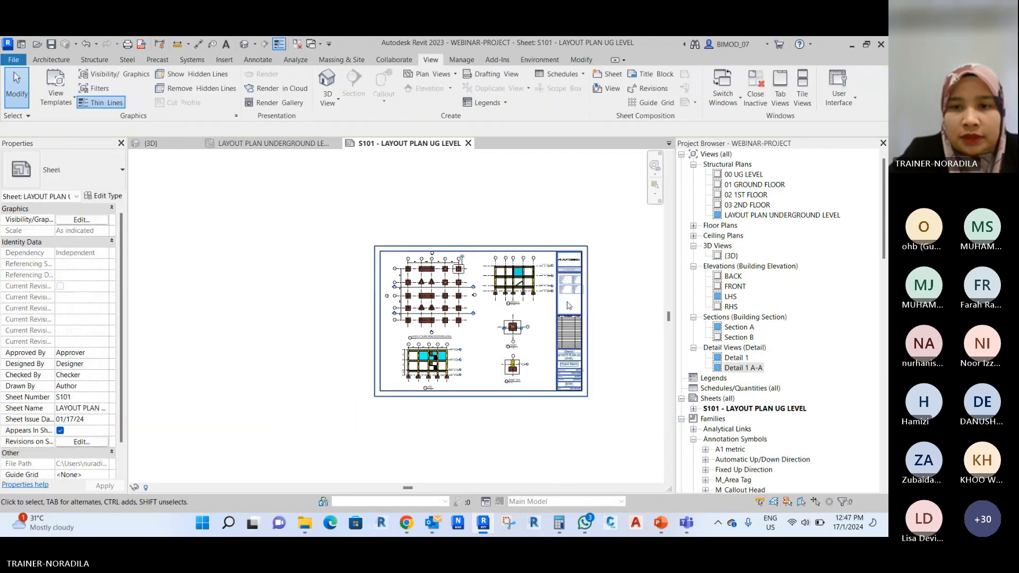
Examine the rearranged views and the title block fields on sheet S101.
scroll(569, 306, "up", 3)
scroll(531, 345, "down", 2)
scroll(483, 394, "up", 3)
scroll(483, 395, "down", 3)
scroll(357, 378, "down", 2)
scroll(495, 400, "up", 4)
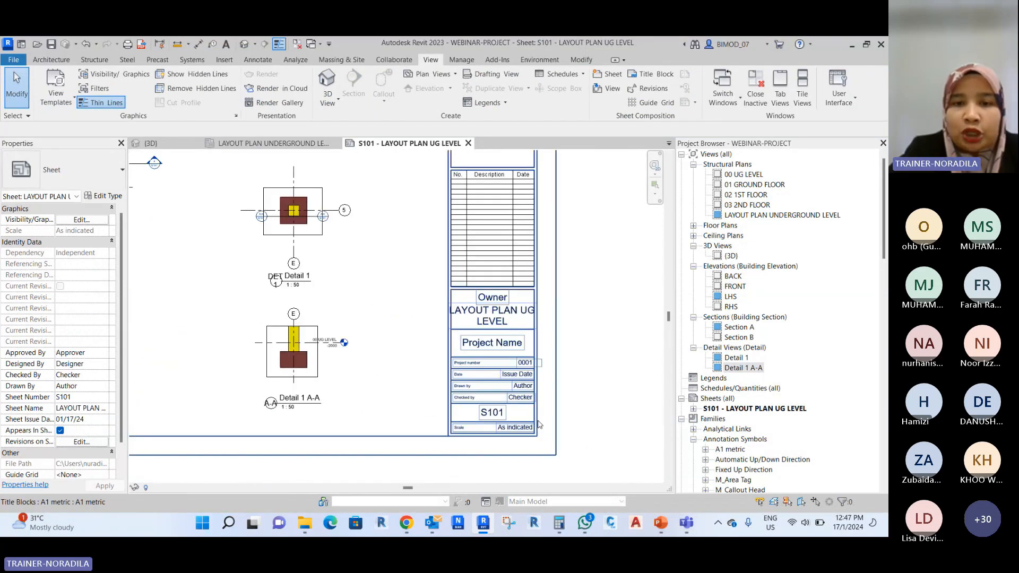
scroll(539, 425, "down", 3)
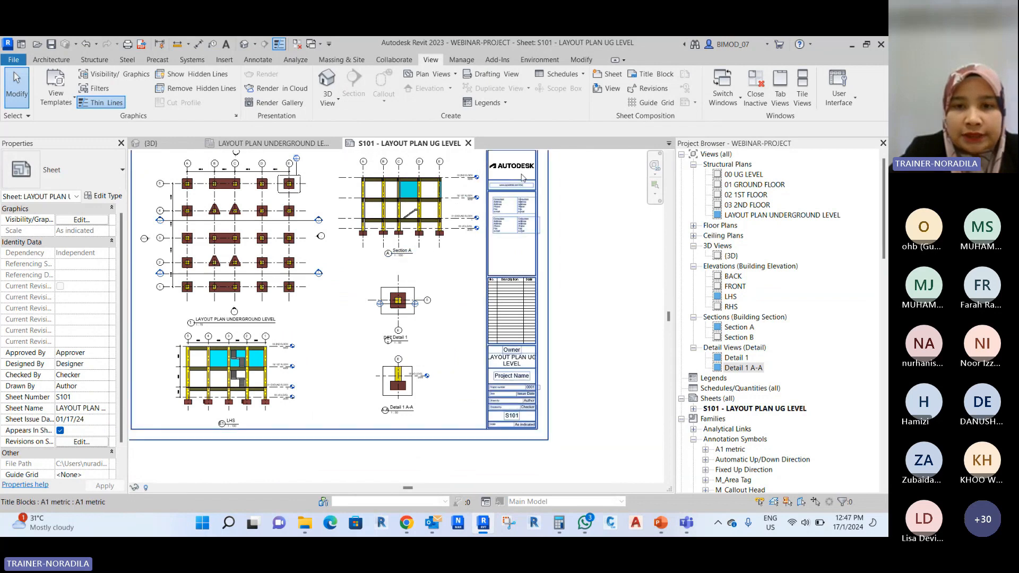
scroll(504, 401, "down", 1)
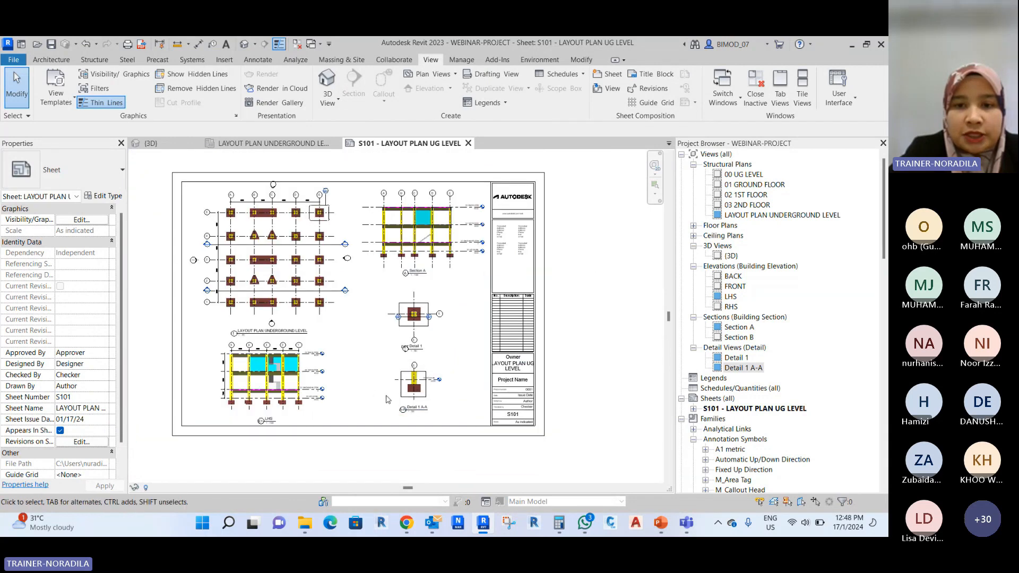
scroll(304, 221, "up", 4)
scroll(304, 223, "down", 3)
scroll(304, 221, "up", 1)
scroll(304, 221, "down", 1)
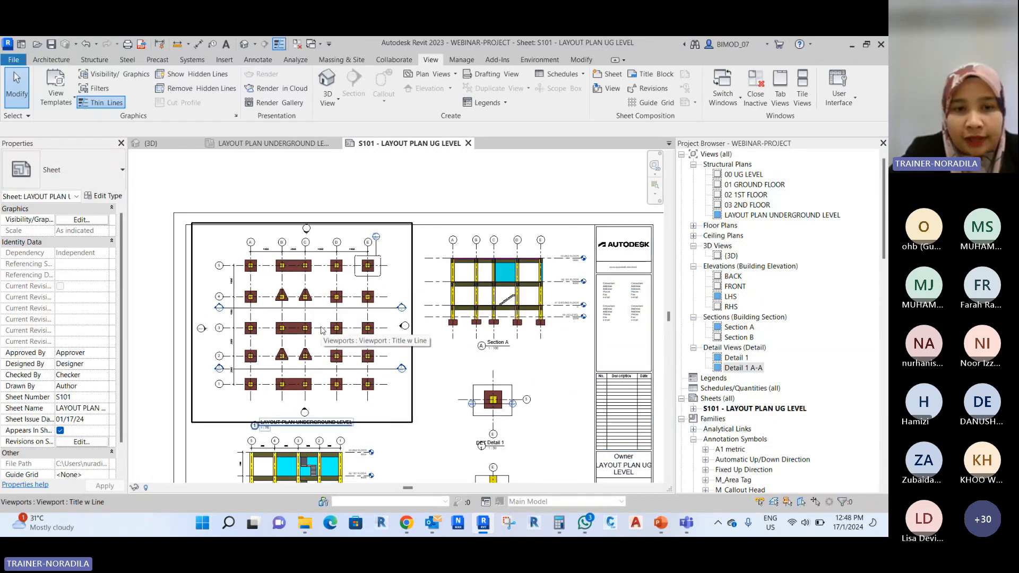
Activate the underground level plan, move the elevation marker above grid C closer to the grid bubble, and deactivate the view.
scroll(265, 253, "up", 2)
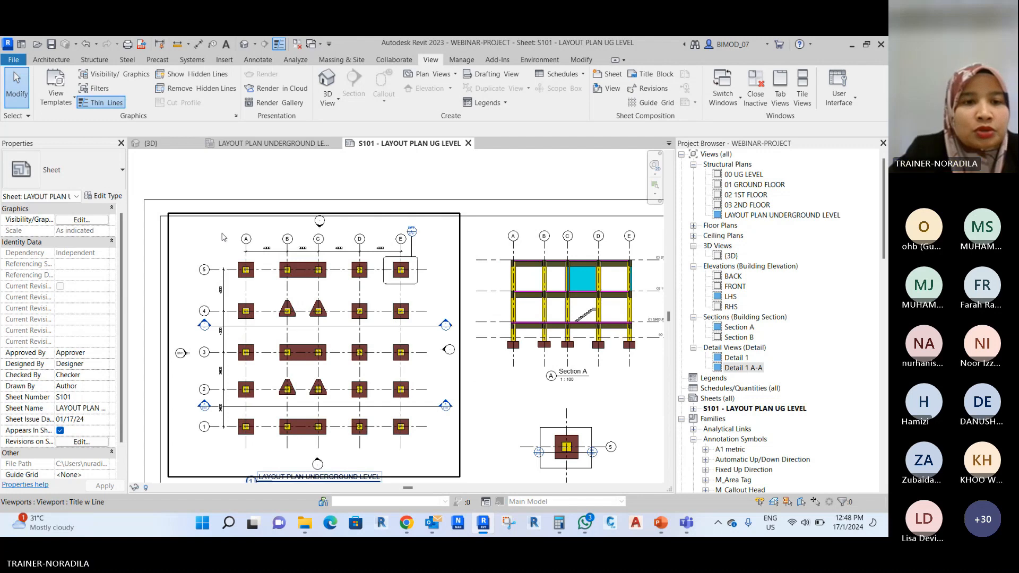
scroll(234, 191, "up", 2)
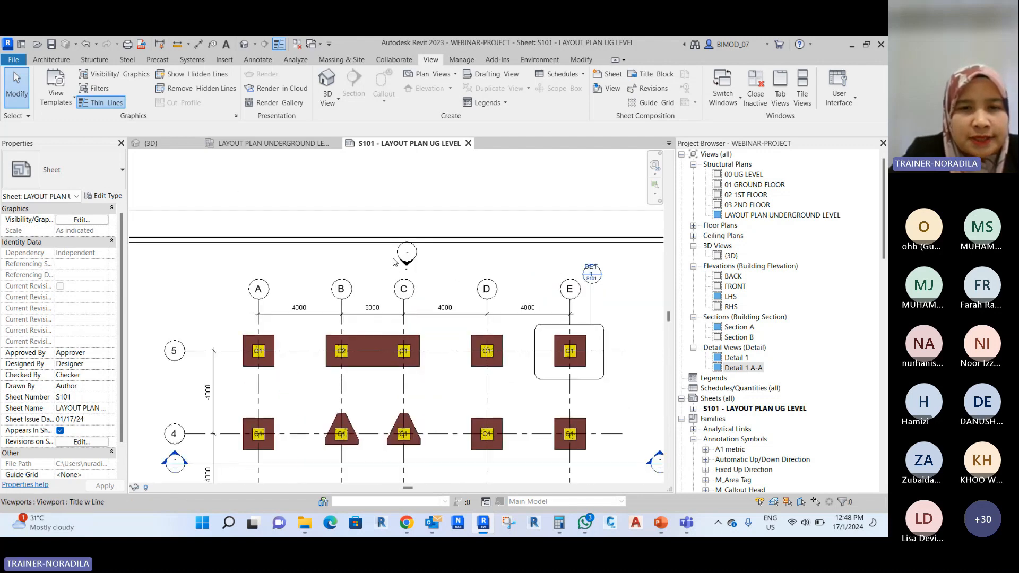
scroll(395, 260, "down", 1)
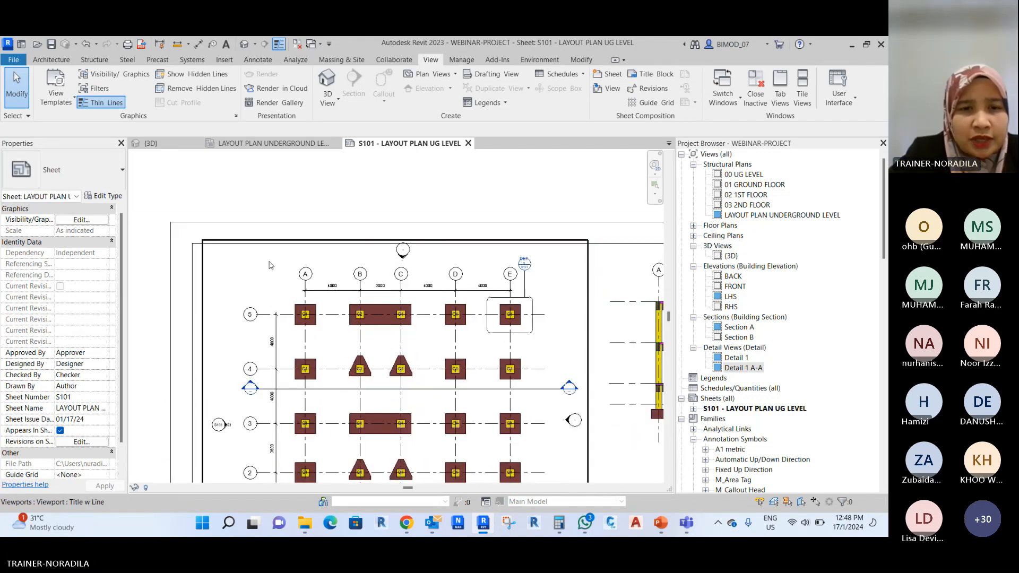
double_click(269, 260)
scroll(393, 233, "up", 4)
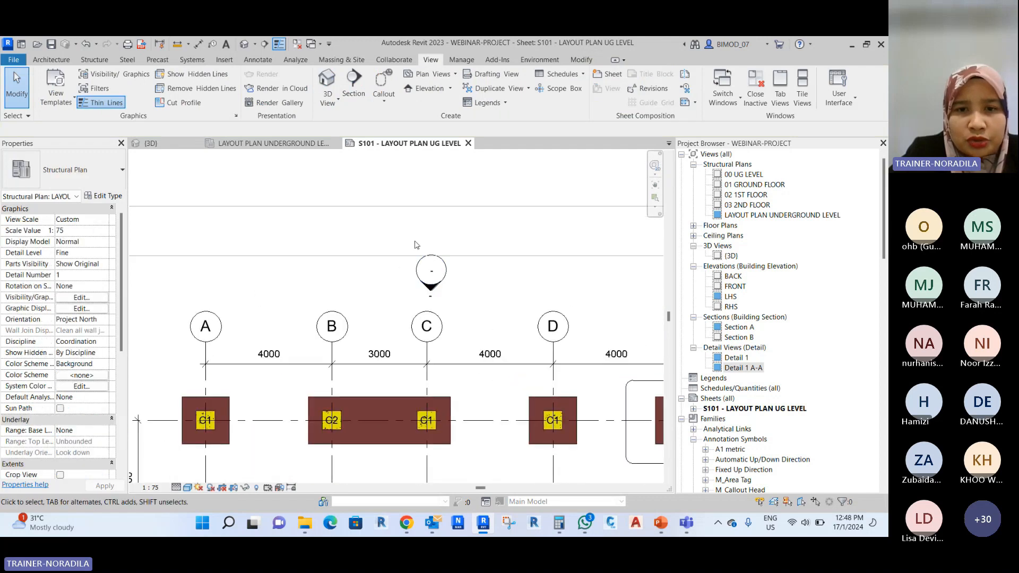
left_click_drag(397, 230, 478, 336)
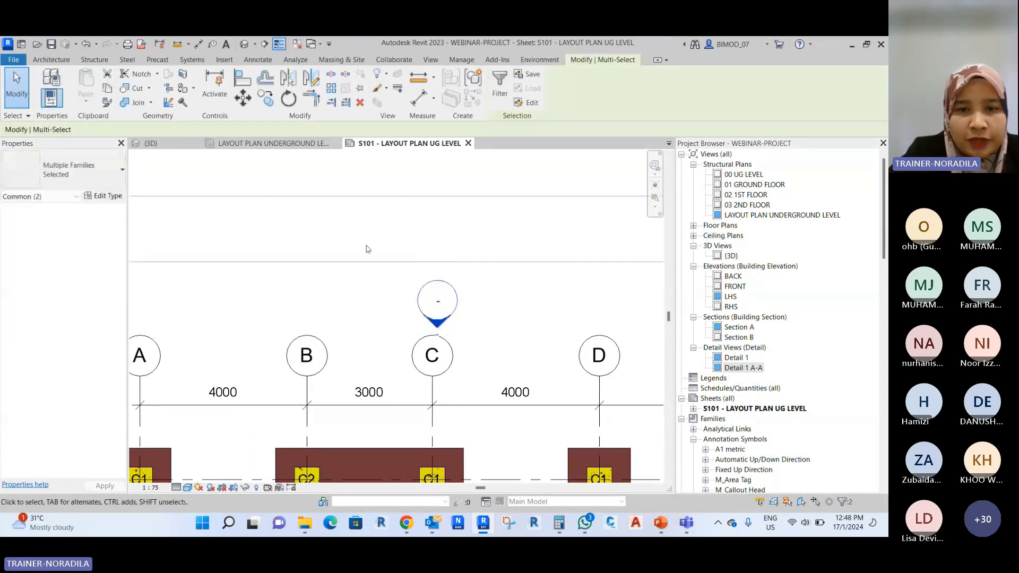
scroll(317, 206, "down", 4)
double_click(267, 205)
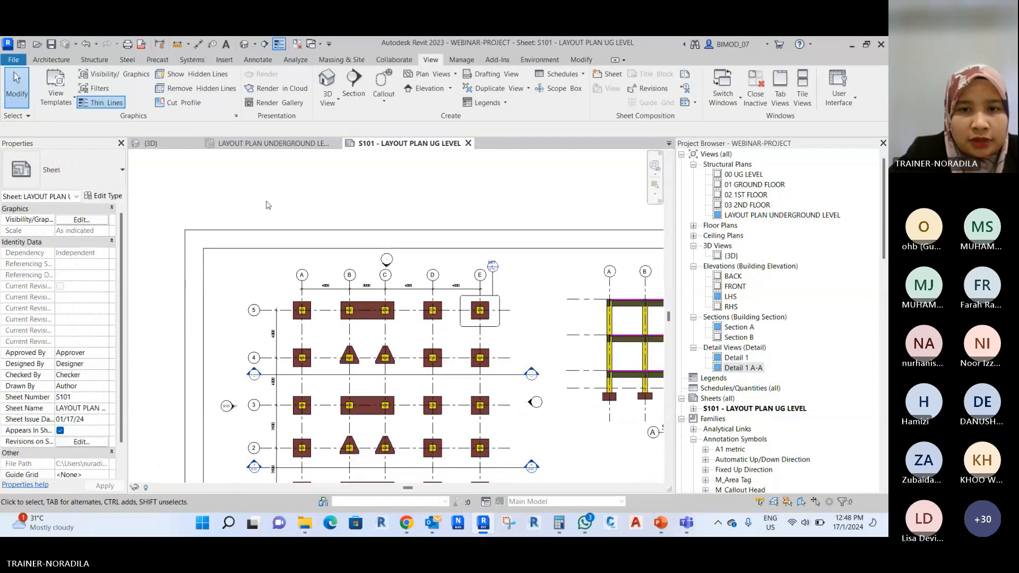
Examine the elevation marker near grid 3 on the plan against the LHS elevation's title and sheet number.
scroll(270, 205, "down", 2)
middle_click_drag(558, 364, 503, 278)
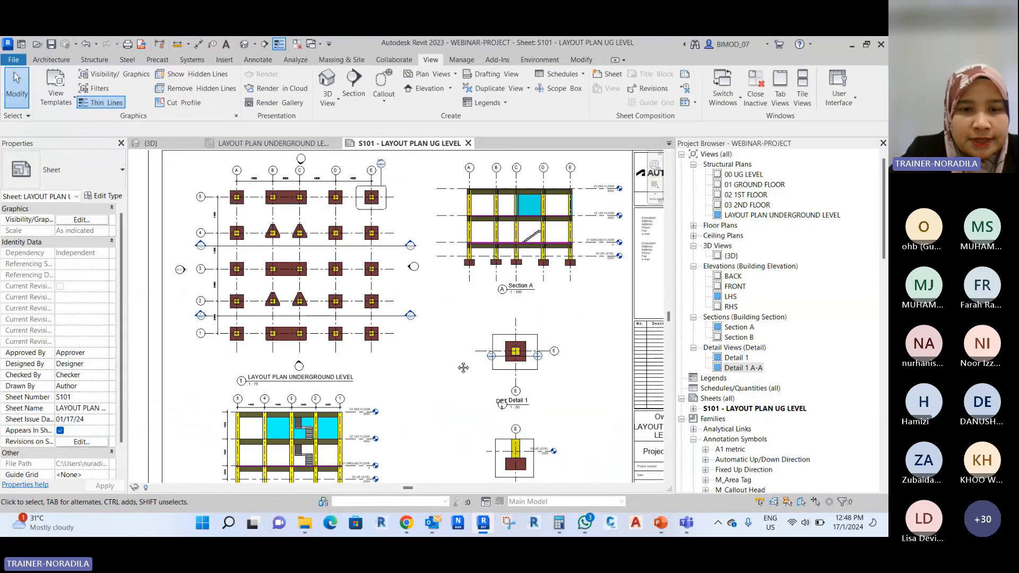
middle_click_drag(461, 372, 495, 304)
scroll(329, 431, "up", 2)
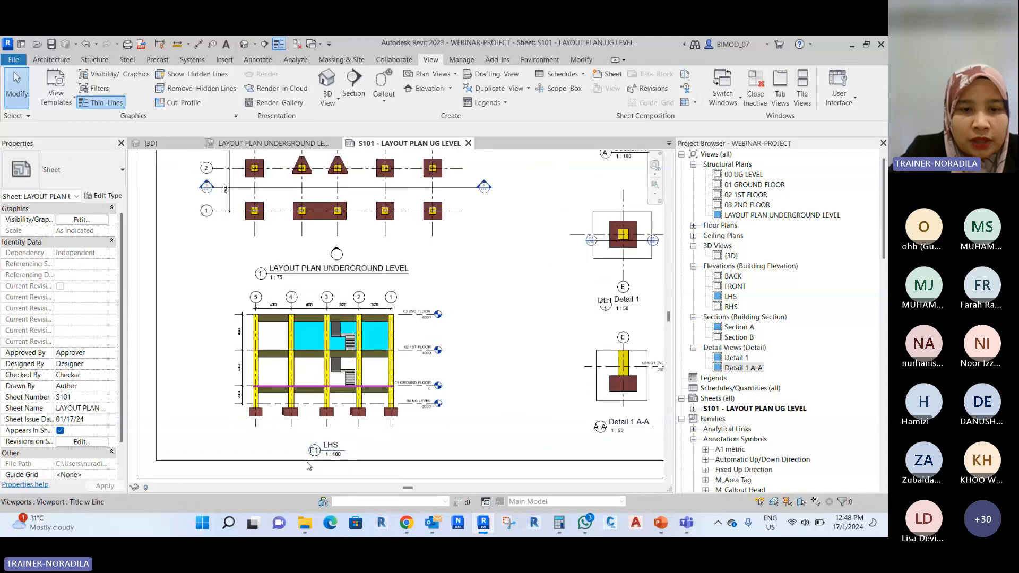
scroll(327, 453, "down", 1)
middle_click_drag(215, 194, 263, 300)
scroll(262, 300, "up", 5)
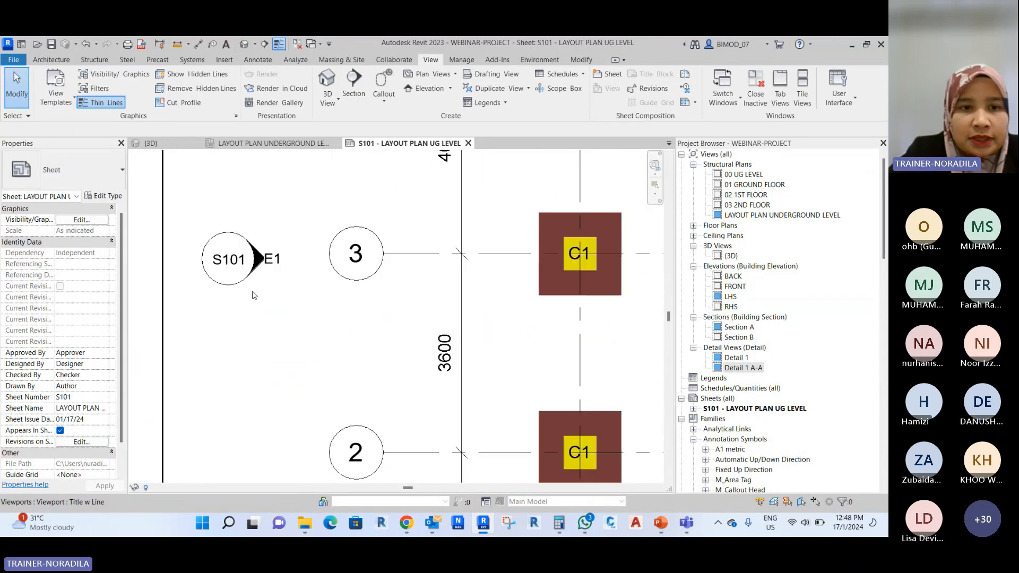
scroll(285, 276, "down", 5)
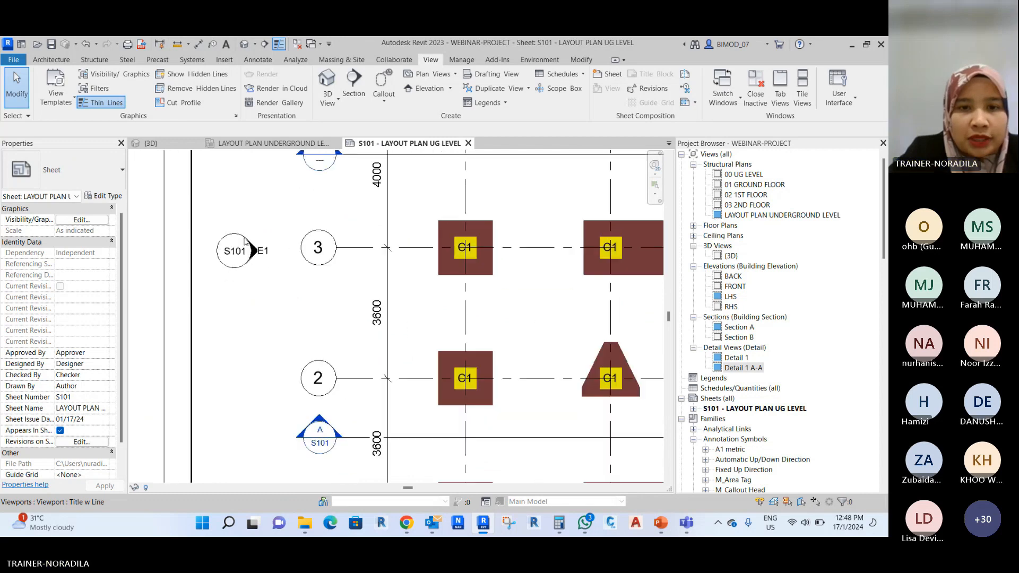
scroll(580, 280, "down", 2)
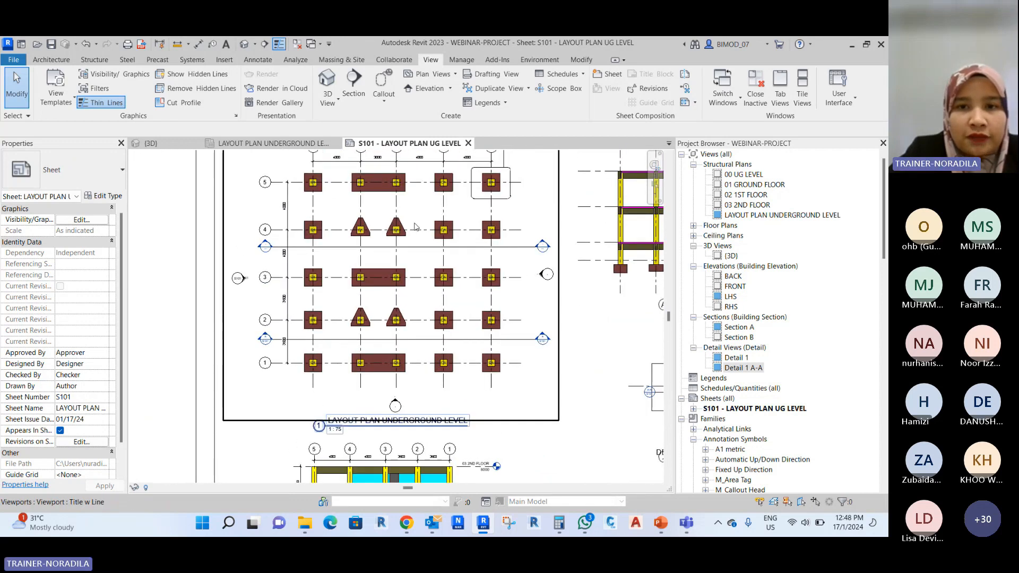
scroll(556, 325, "down", 2)
scroll(313, 266, "up", 4)
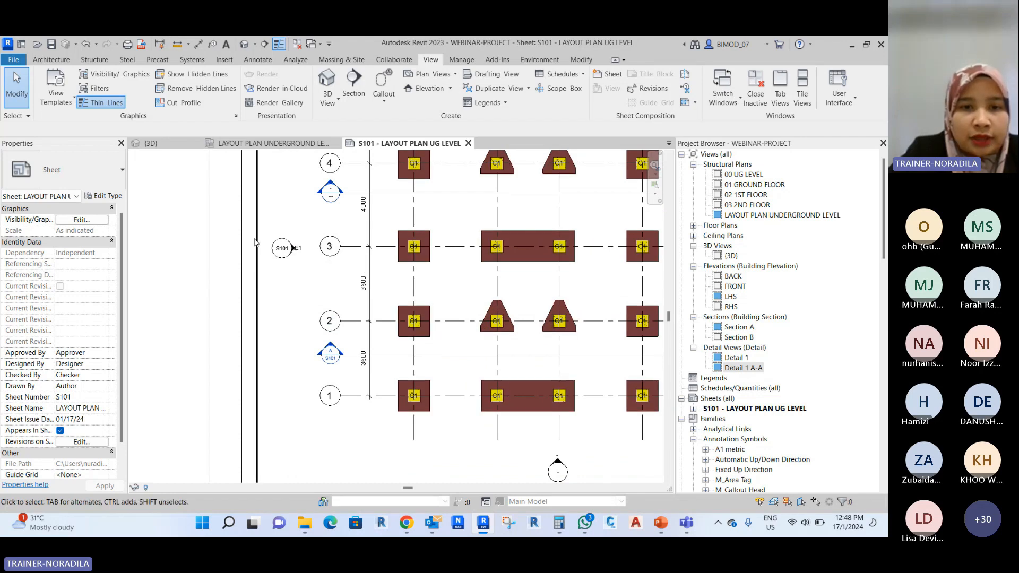
scroll(254, 242, "up", 3)
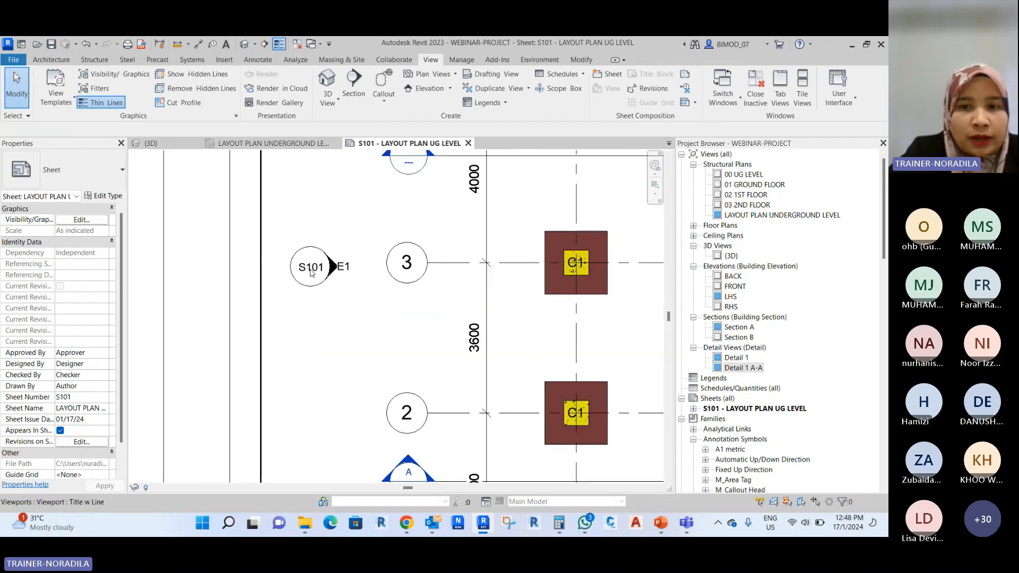
scroll(312, 272, "down", 2)
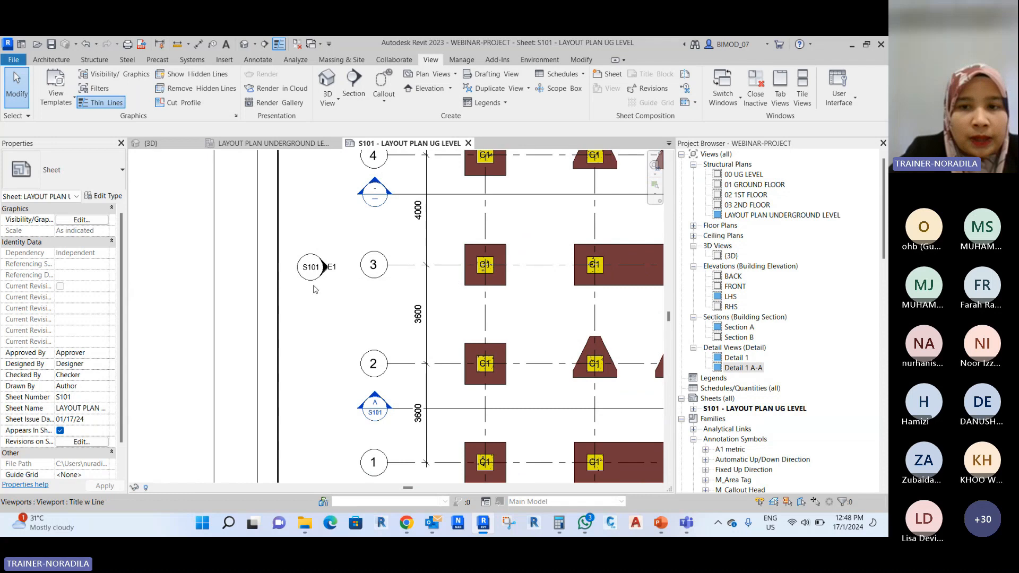
scroll(316, 289, "down", 3)
scroll(372, 324, "down", 2)
middle_click_drag(425, 327, 383, 328)
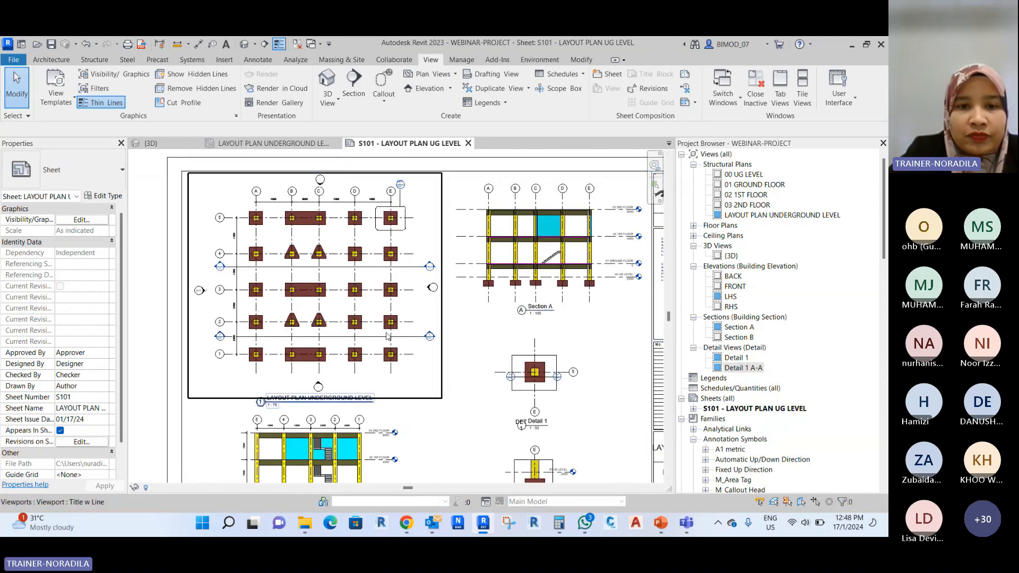
Compare the section markers on the underground level plan with the Section A view title.
scroll(422, 339, "up", 6)
scroll(438, 291, "down", 5)
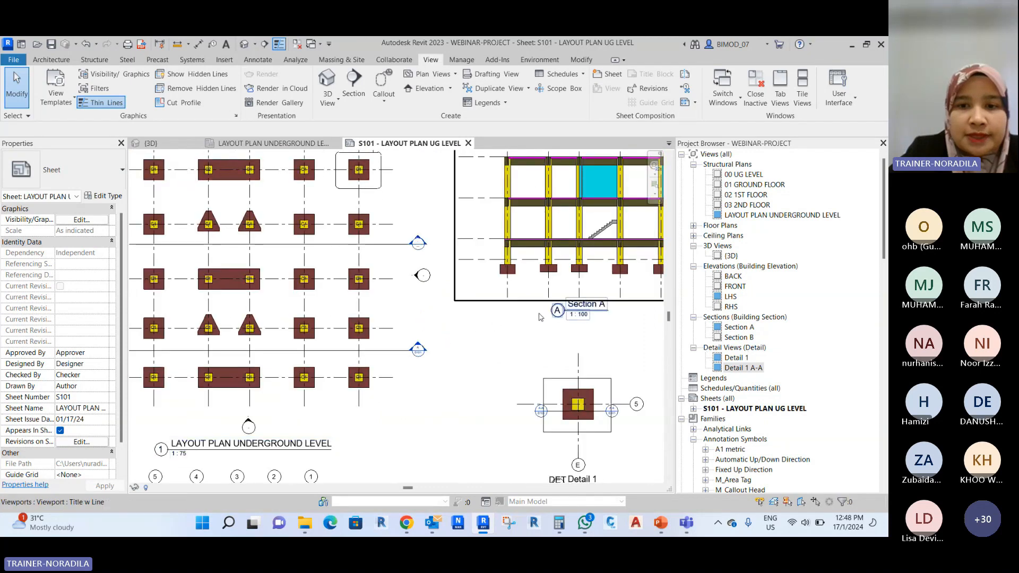
scroll(467, 301, "up", 3)
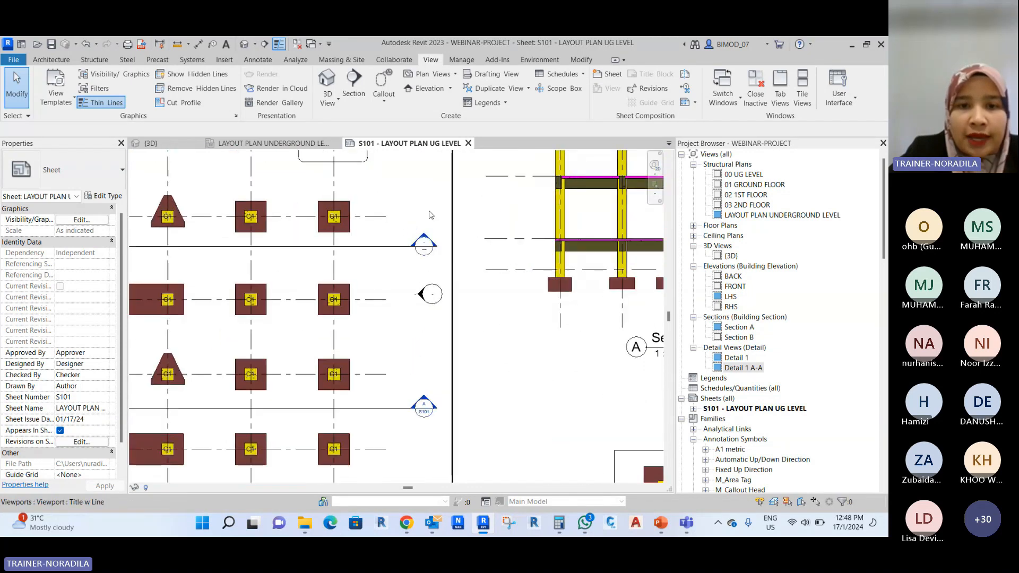
scroll(422, 443, "up", 2)
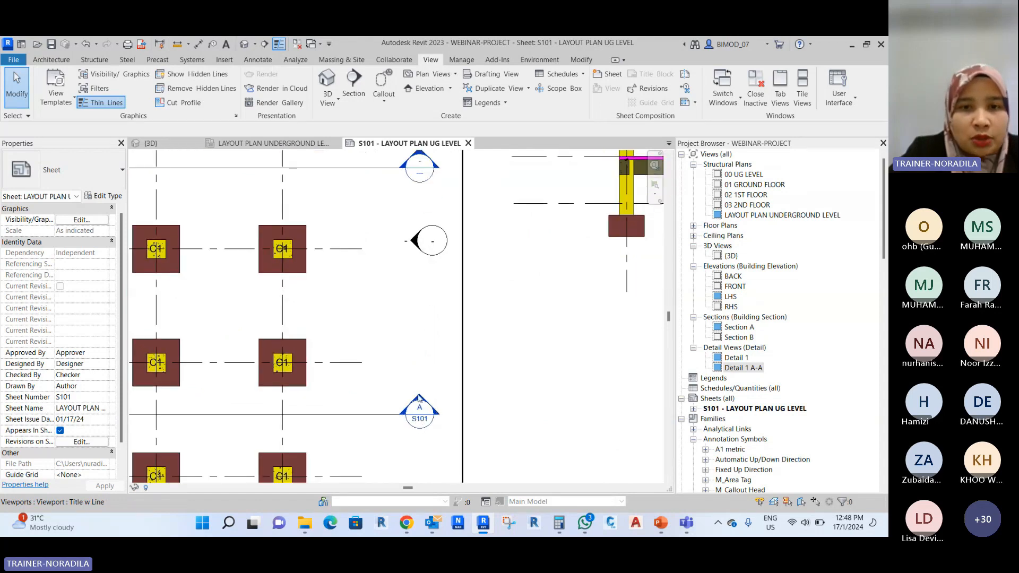
scroll(419, 399, "down", 4)
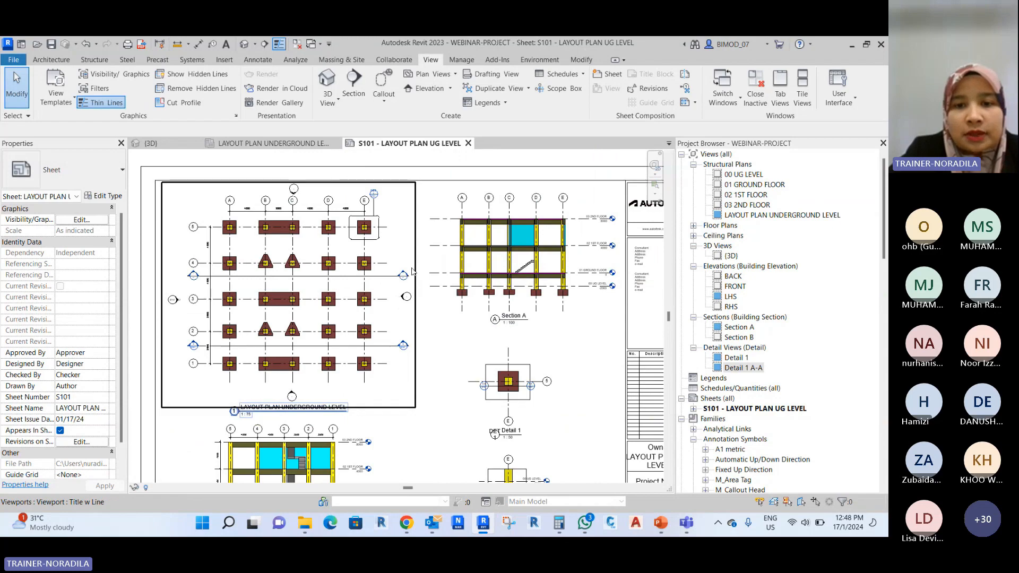
scroll(448, 446, "up", 2)
scroll(496, 307, "down", 2)
Check the detail callout at grid E-5 against the Detail 1 and Detail 1 A-A views on the sheet.
scroll(378, 242, "up", 5)
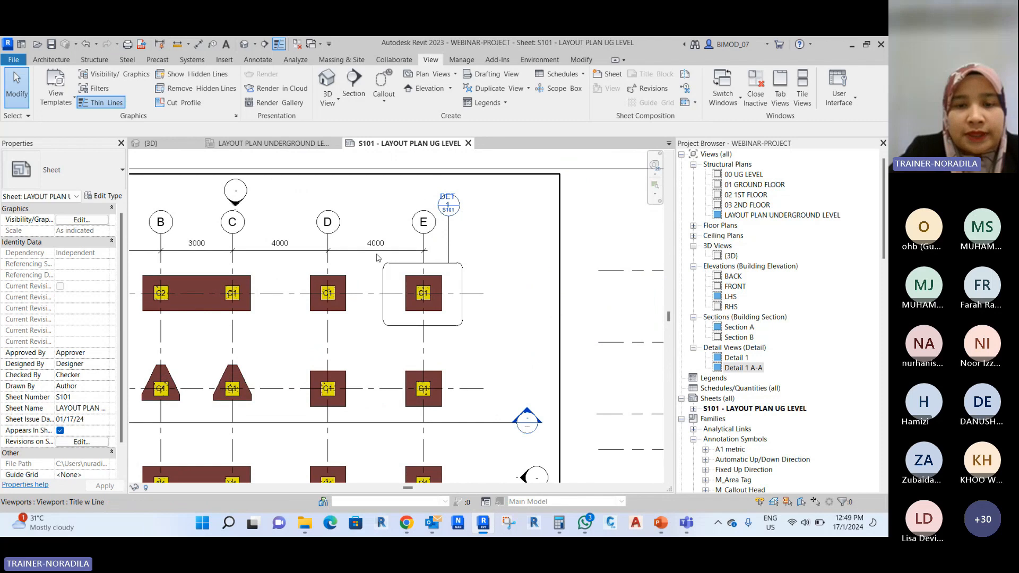
scroll(378, 258, "down", 1)
scroll(408, 257, "up", 4)
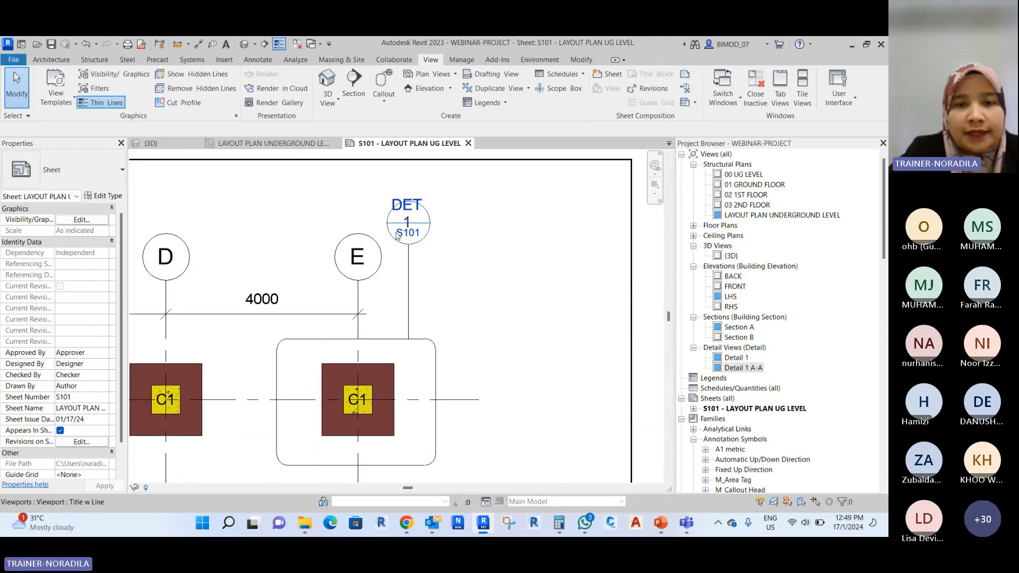
scroll(348, 225, "down", 8)
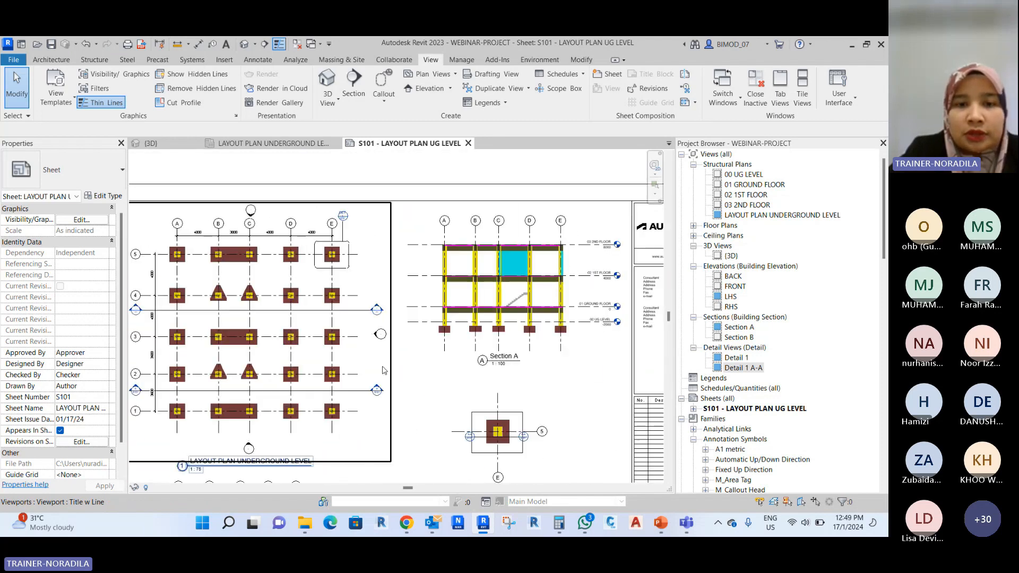
scroll(561, 424, "up", 6)
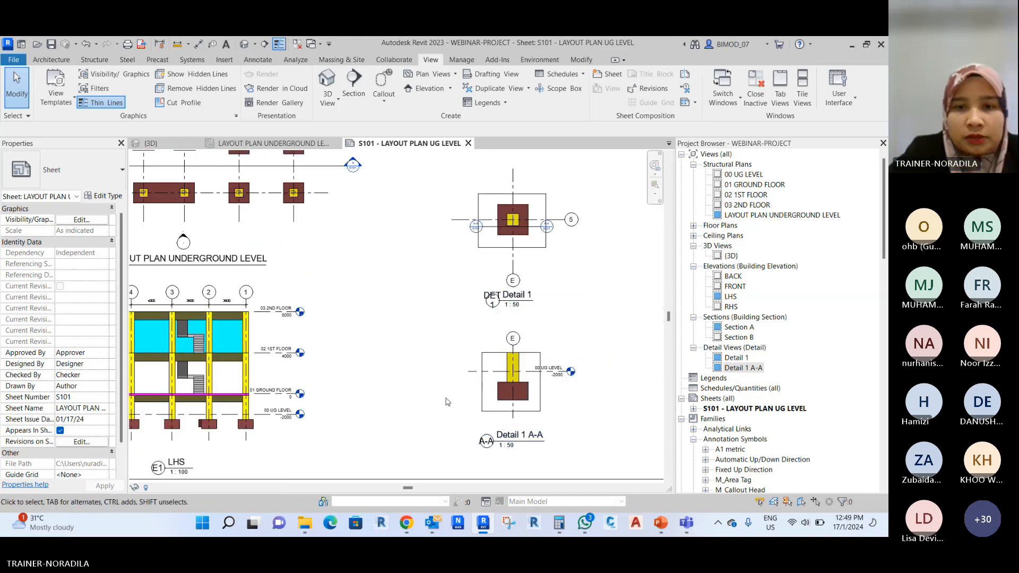
scroll(435, 393, "down", 4)
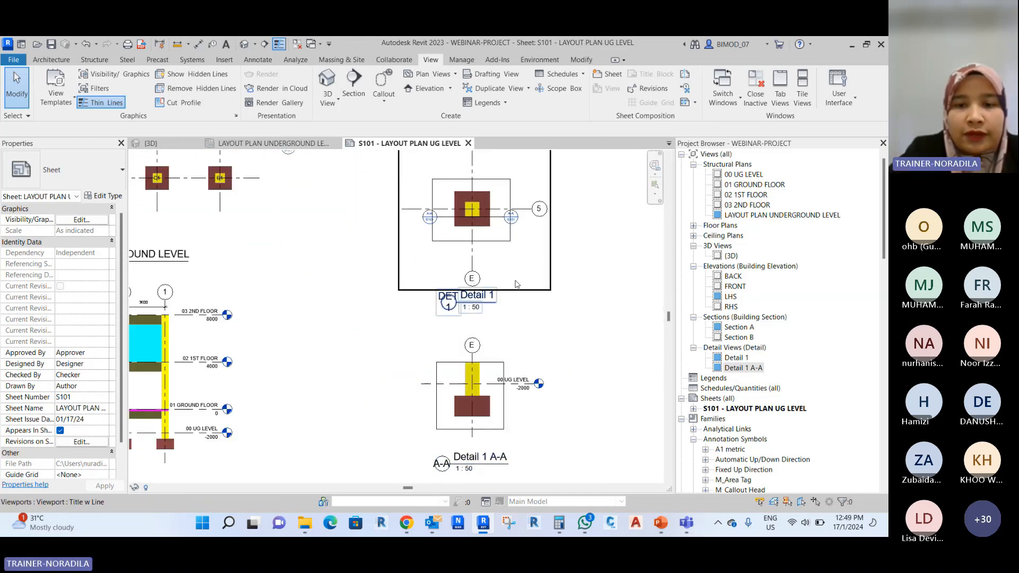
scroll(435, 393, "down", 5)
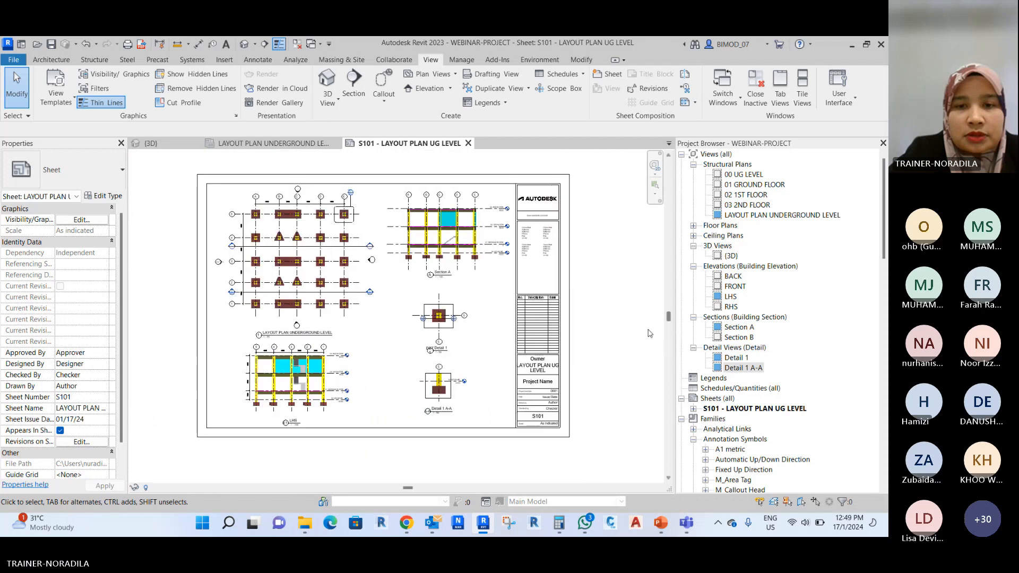
Start printing sheet S101 with Microsoft Print to PDF and accept the print setup with A3 landscape paper.
scroll(417, 398, "down", 1)
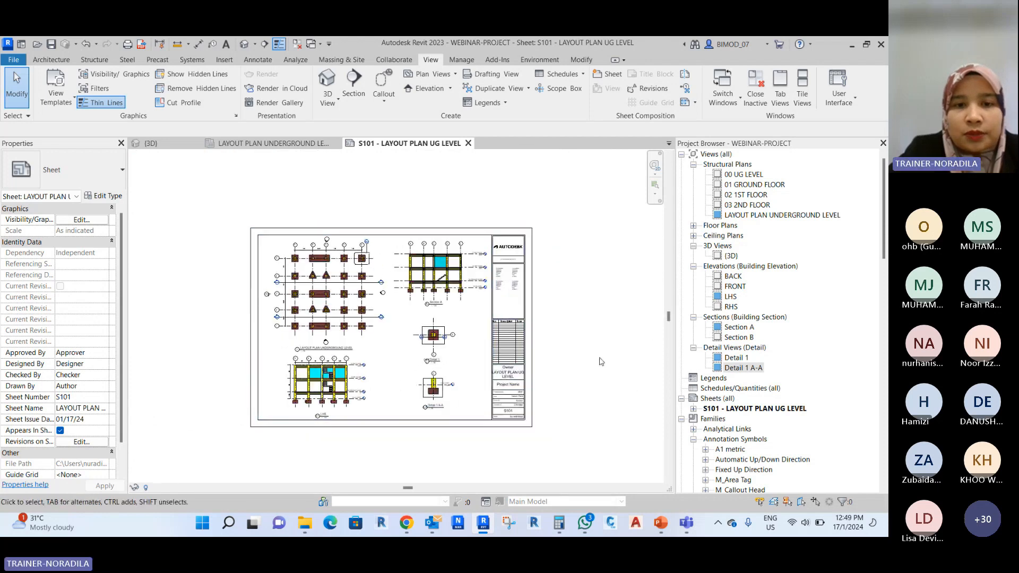
scroll(478, 449, "up", 1)
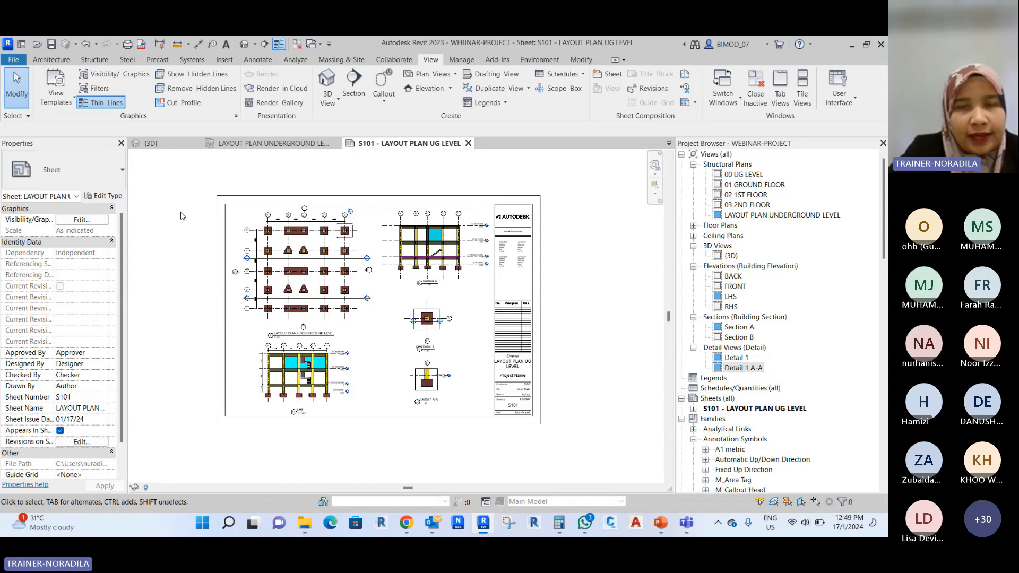
key("ctrl+p")
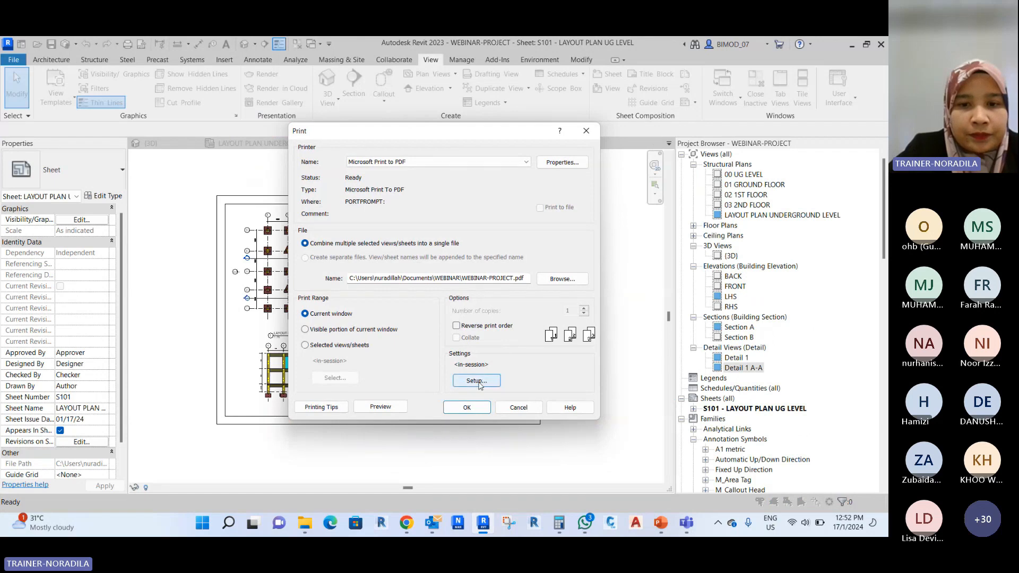
left_click(476, 381)
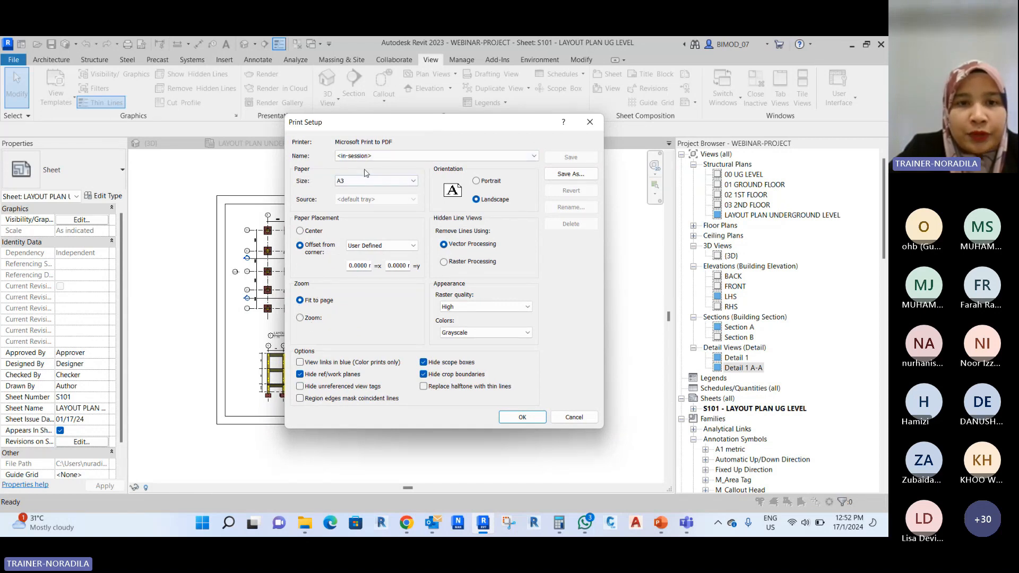
left_click(422, 156)
left_click(423, 161)
left_click(374, 183)
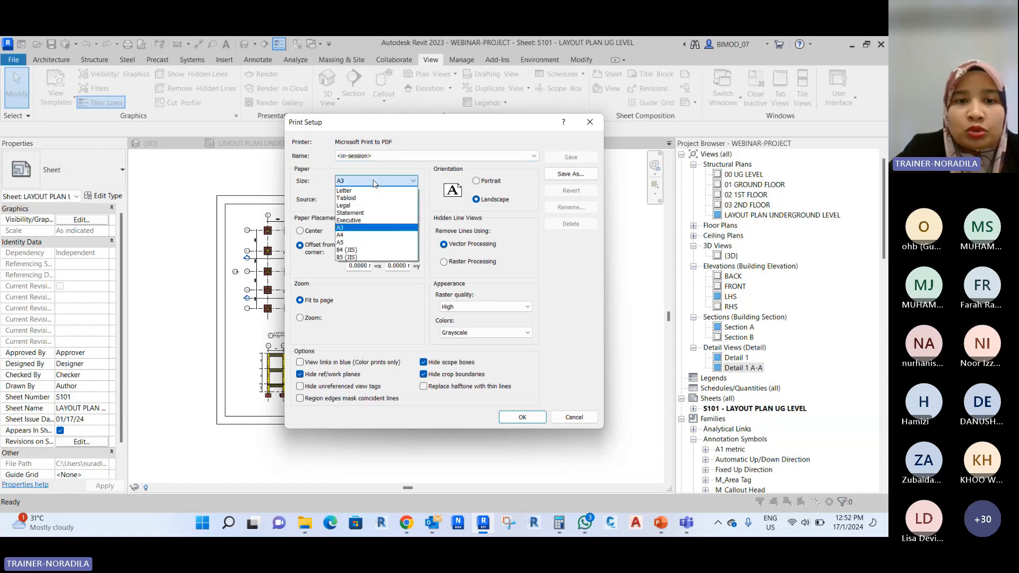
left_click(375, 183)
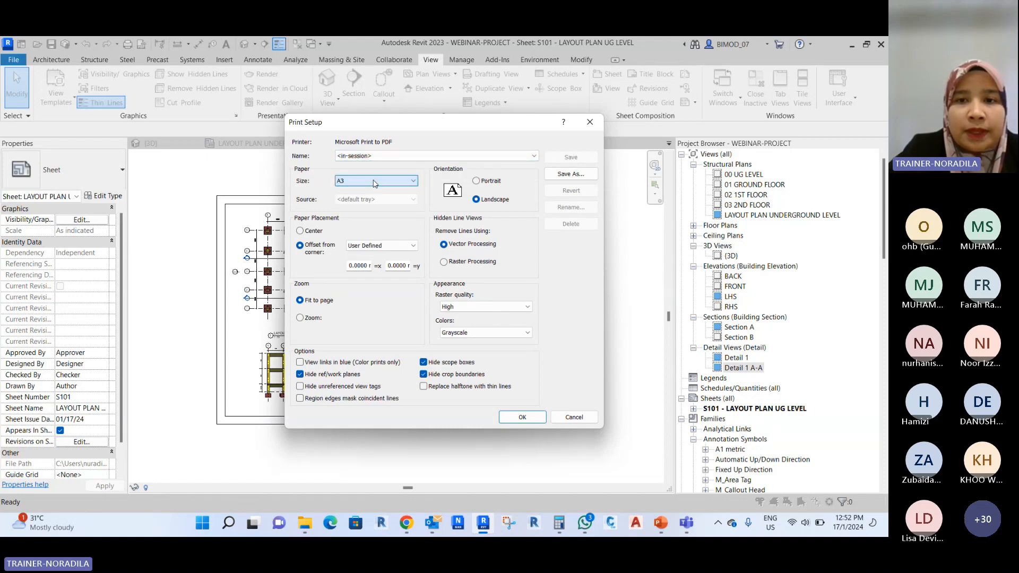
left_click(411, 157)
left_click(410, 153)
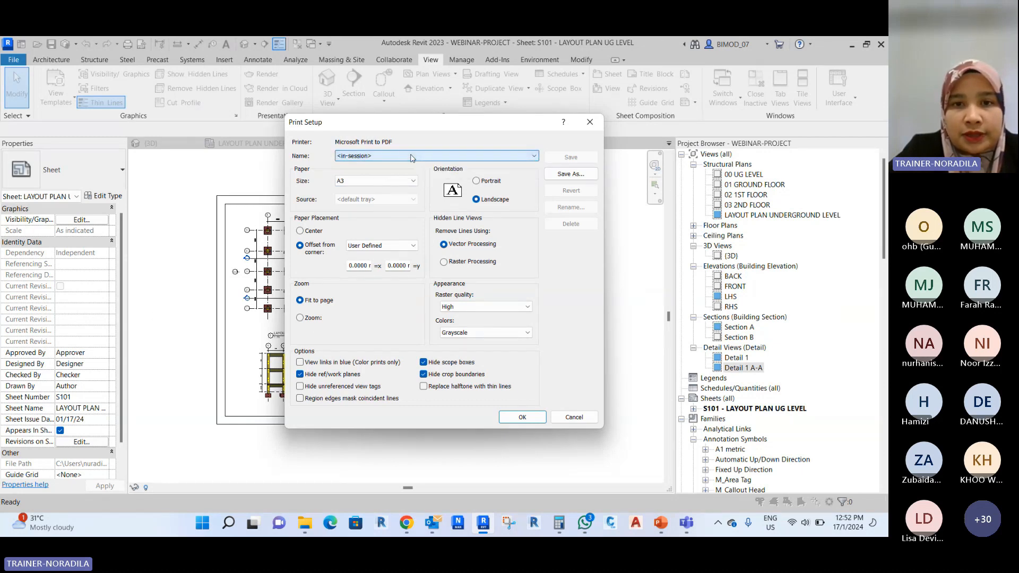
left_click(354, 182)
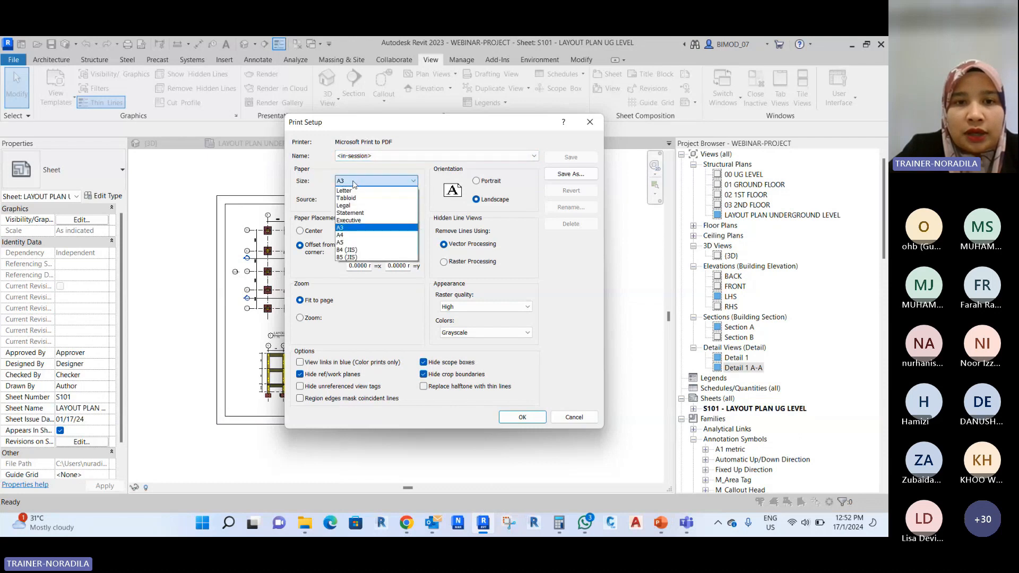
left_click(354, 183)
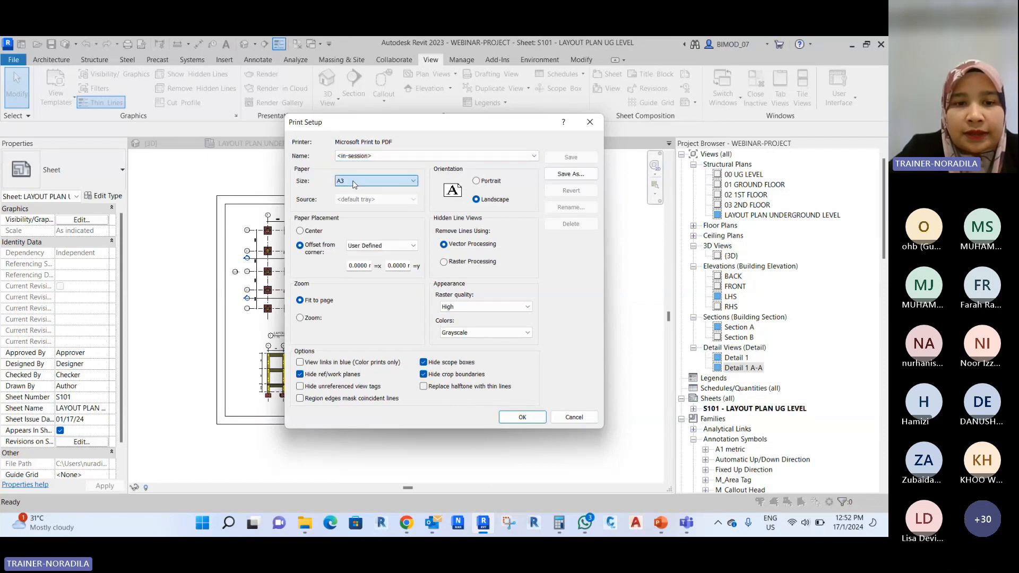
left_click(519, 419)
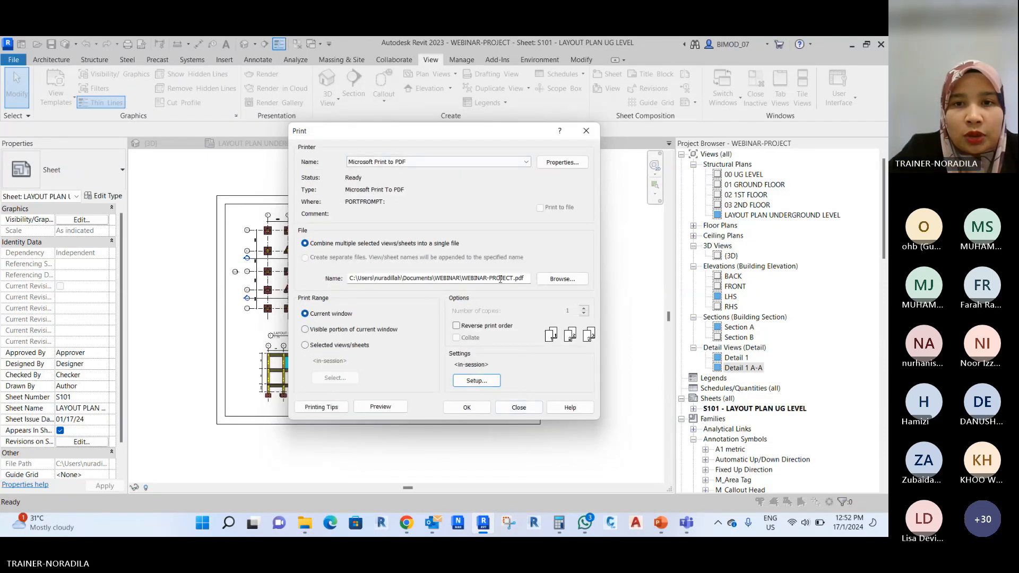
Check the PDF printer's orientation and advanced paper size options.
left_click(562, 164)
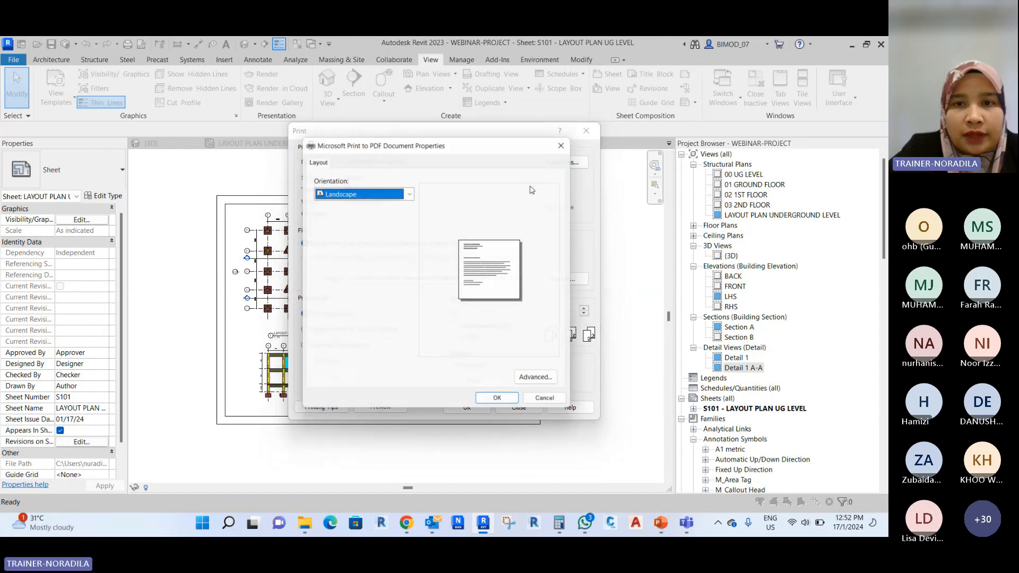
left_click(542, 383)
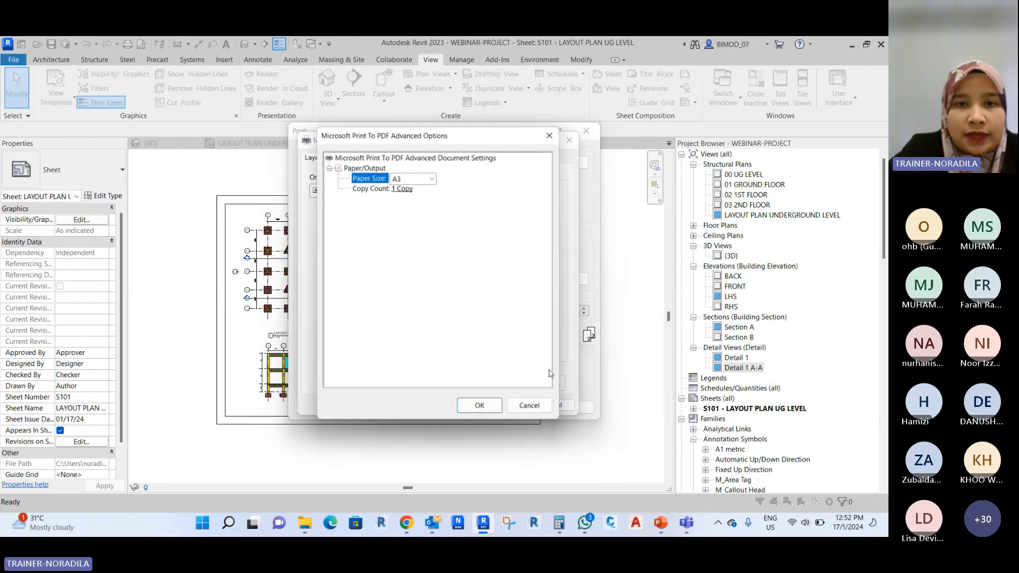
left_click(434, 179)
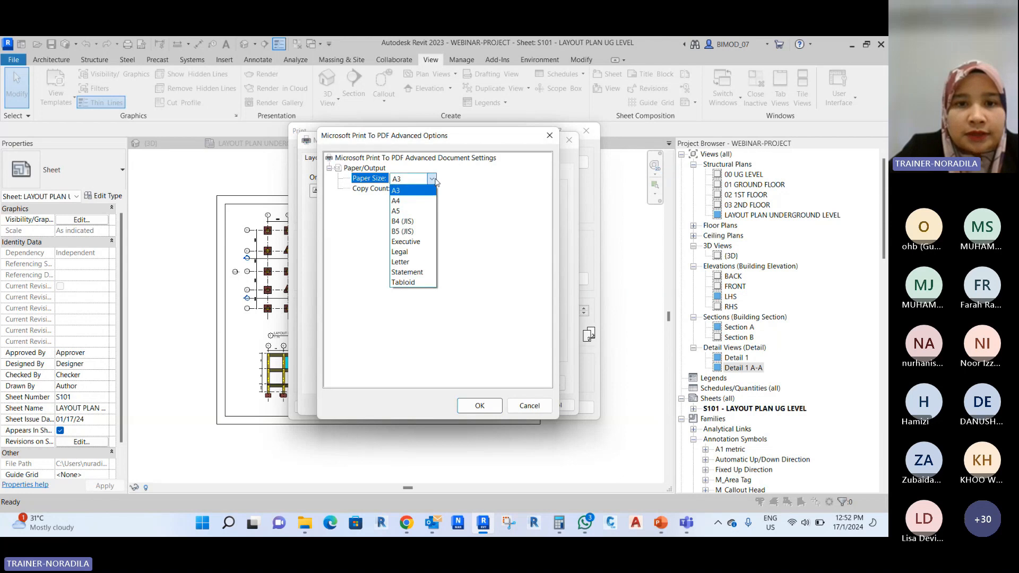
left_click(434, 180)
left_click(549, 137)
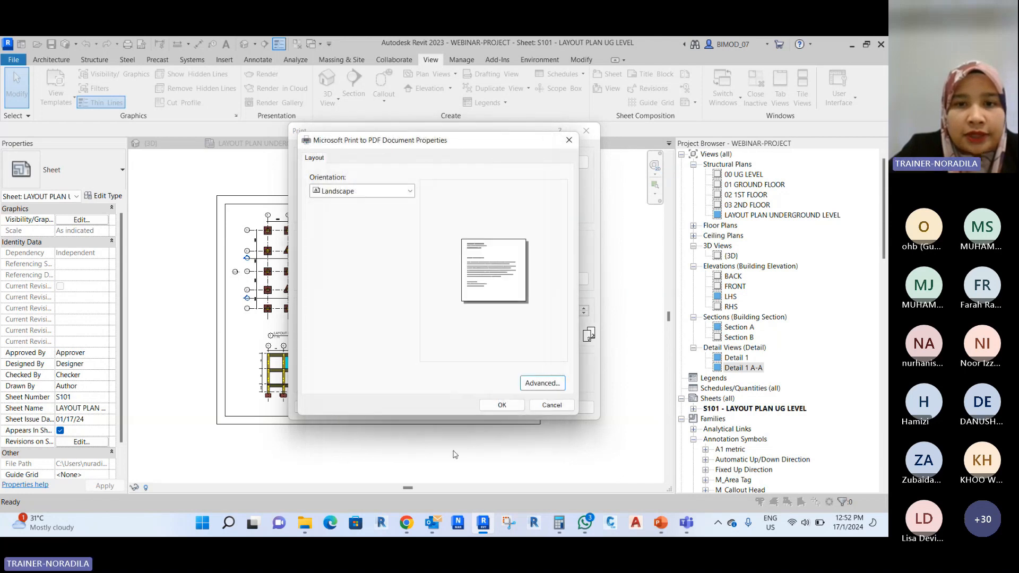
left_click(507, 407)
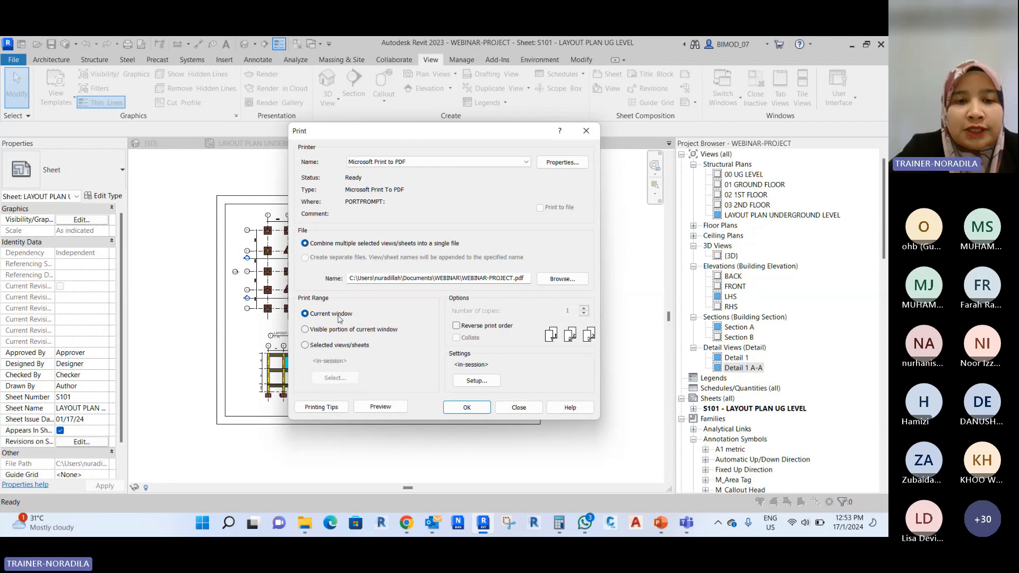
Try a print range of selected views/sheets with the selection list filtered to sheets only.
left_click(305, 345)
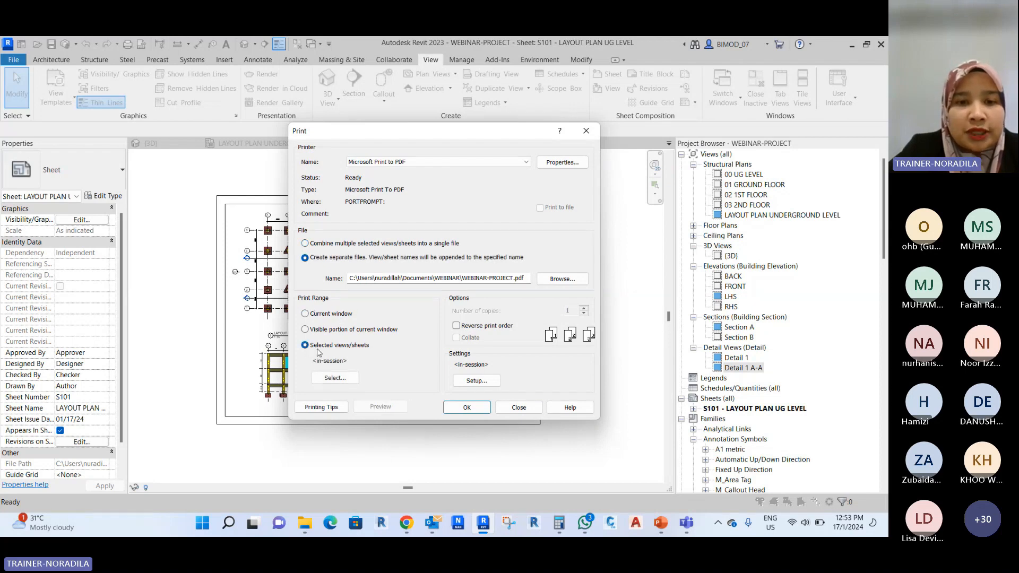
left_click(335, 377)
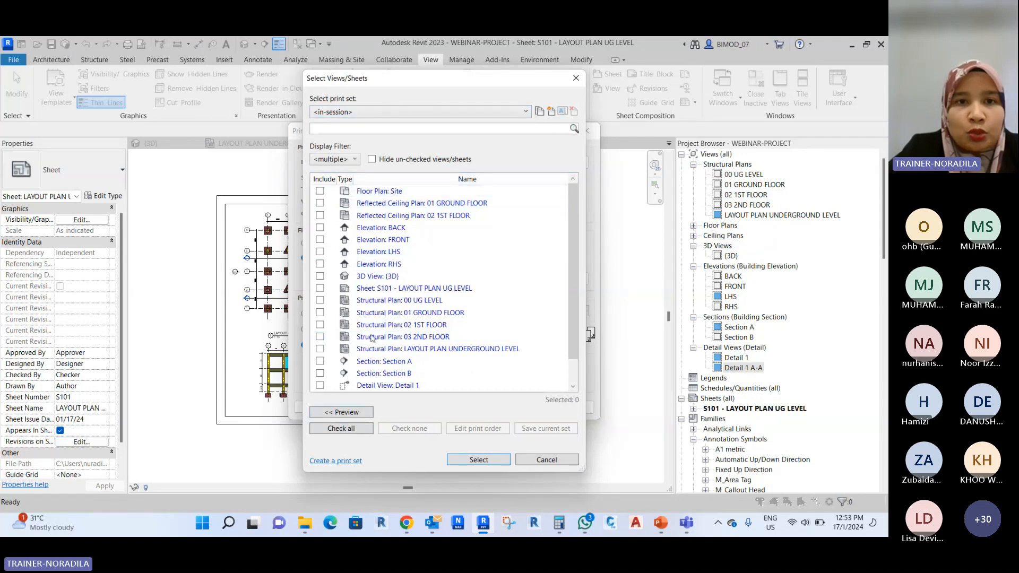
left_click(329, 158)
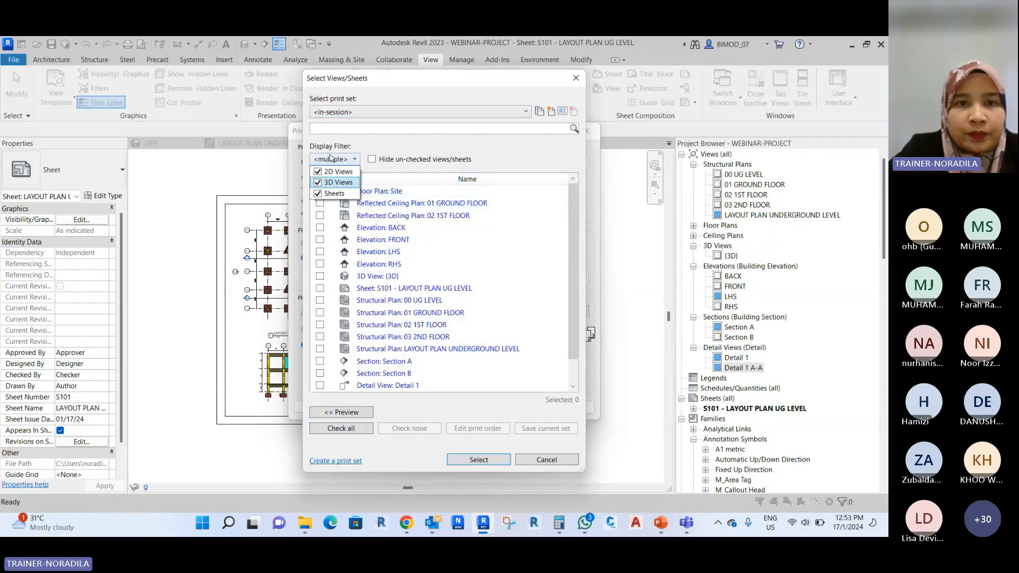
left_click(317, 182)
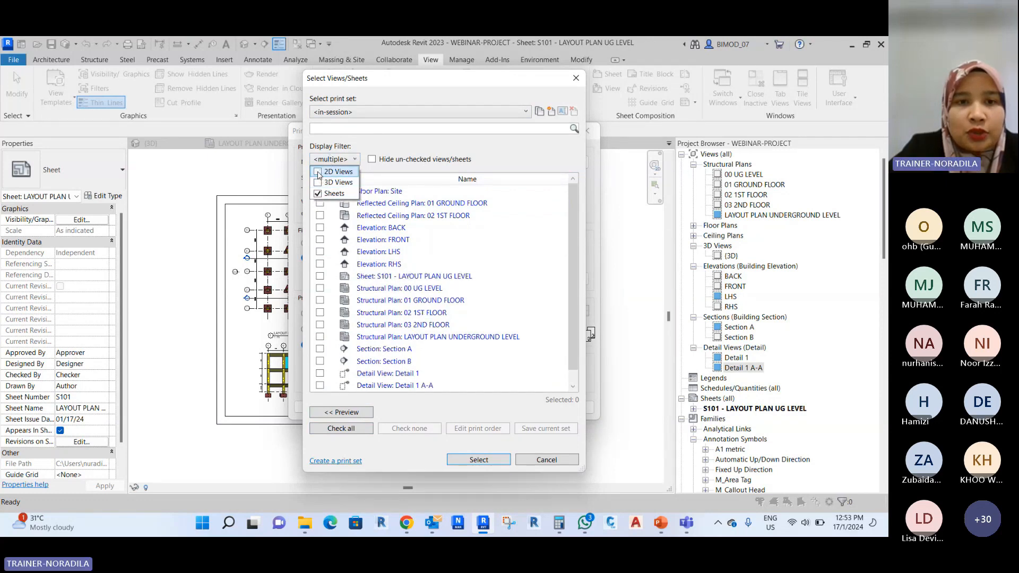
left_click(317, 172)
left_click(352, 215)
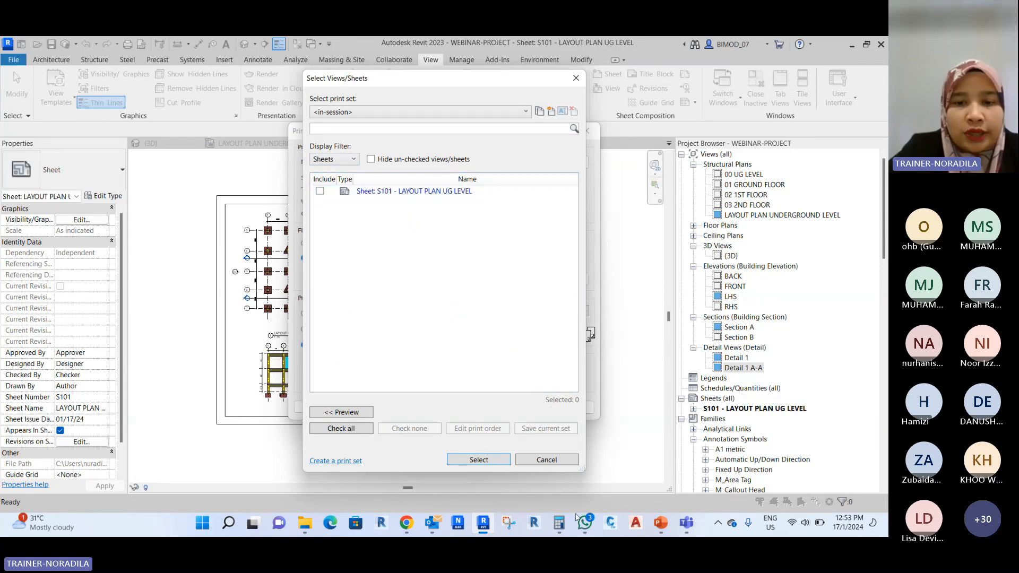
left_click(544, 462)
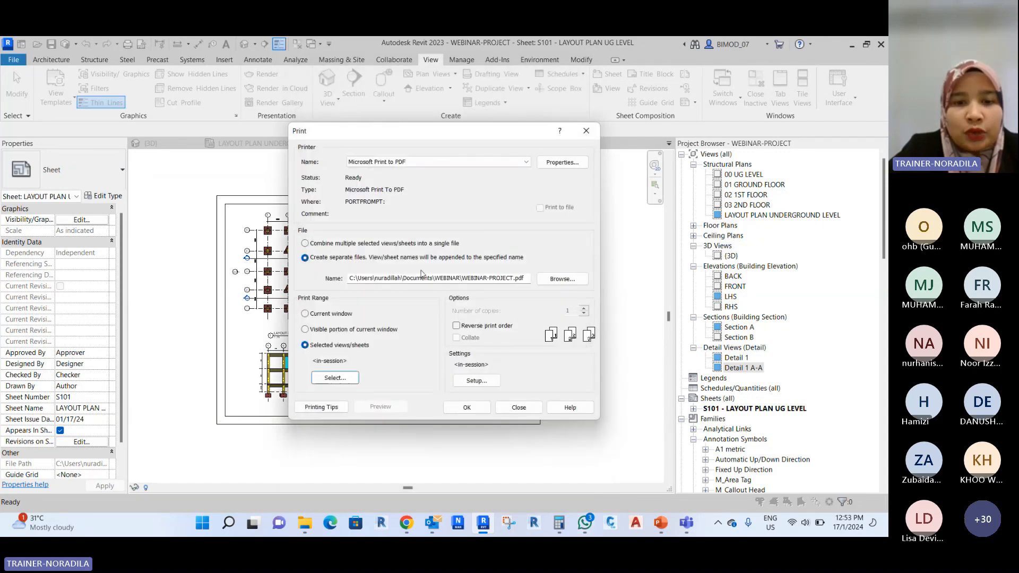
Print the current window to a PDF named Webinar UG on the Desktop.
left_click(305, 313)
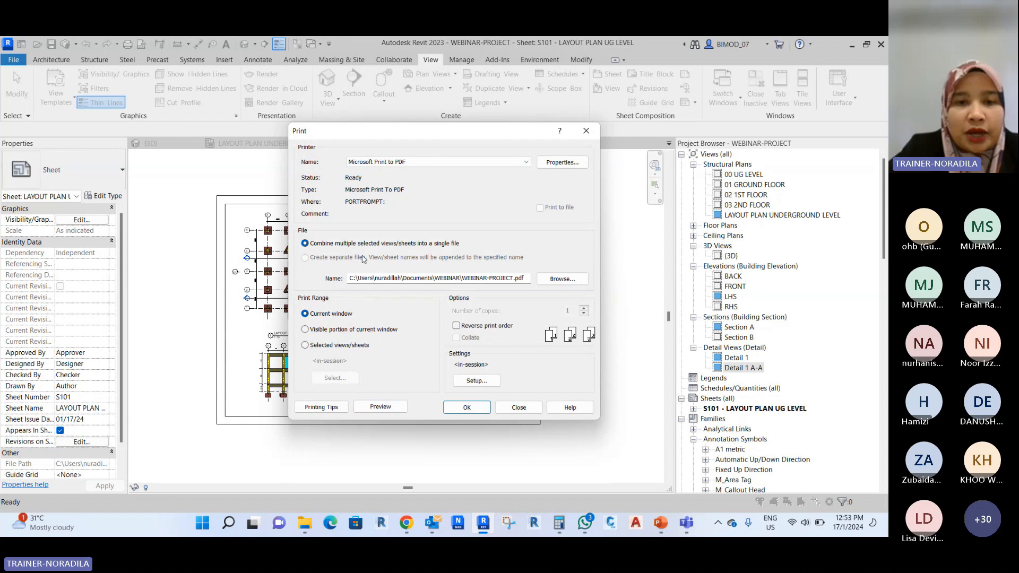
left_click(464, 408)
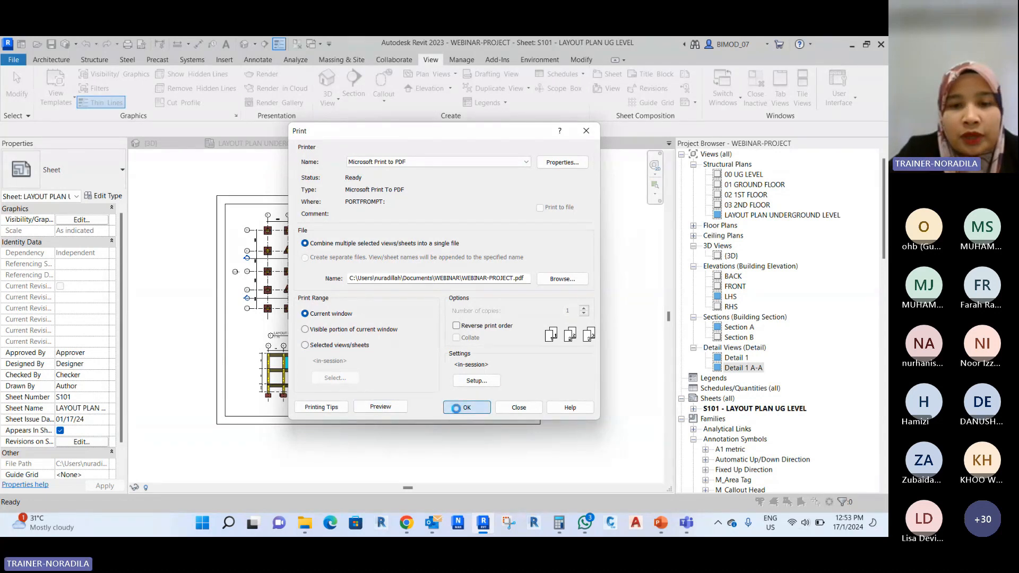
left_click(514, 308)
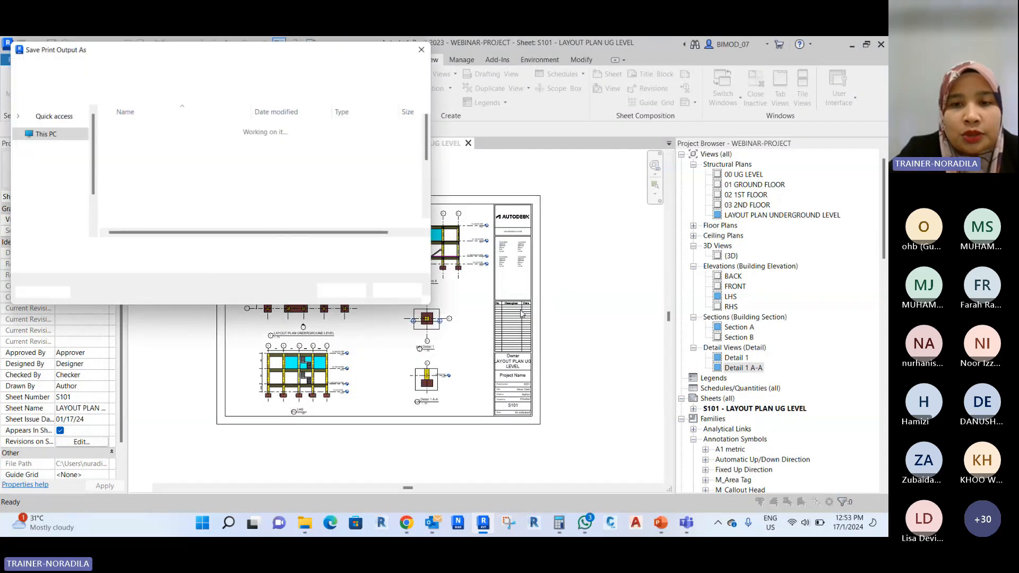
left_click(48, 145)
left_click(115, 251)
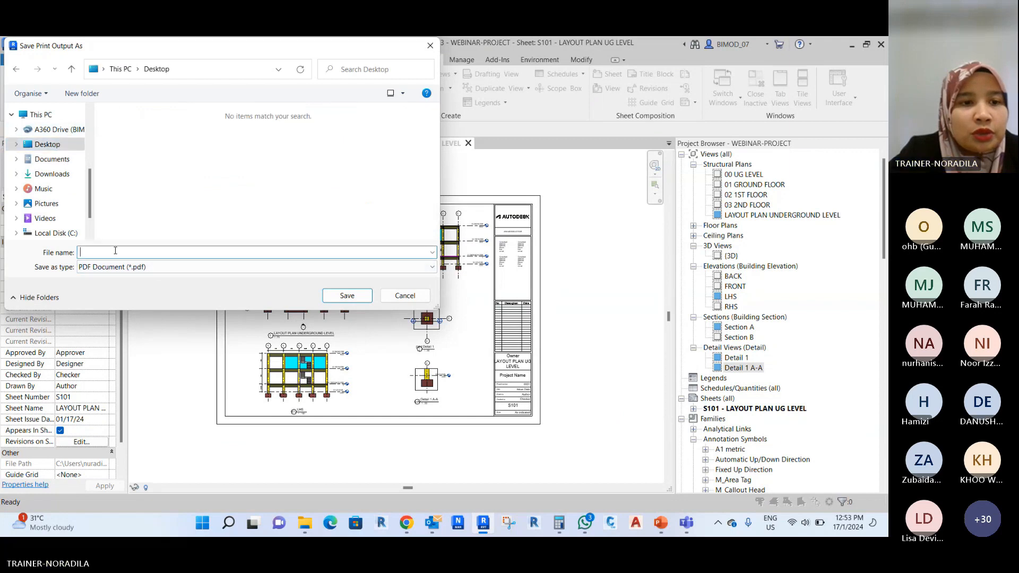
type("Webinar UG")
key("Return")
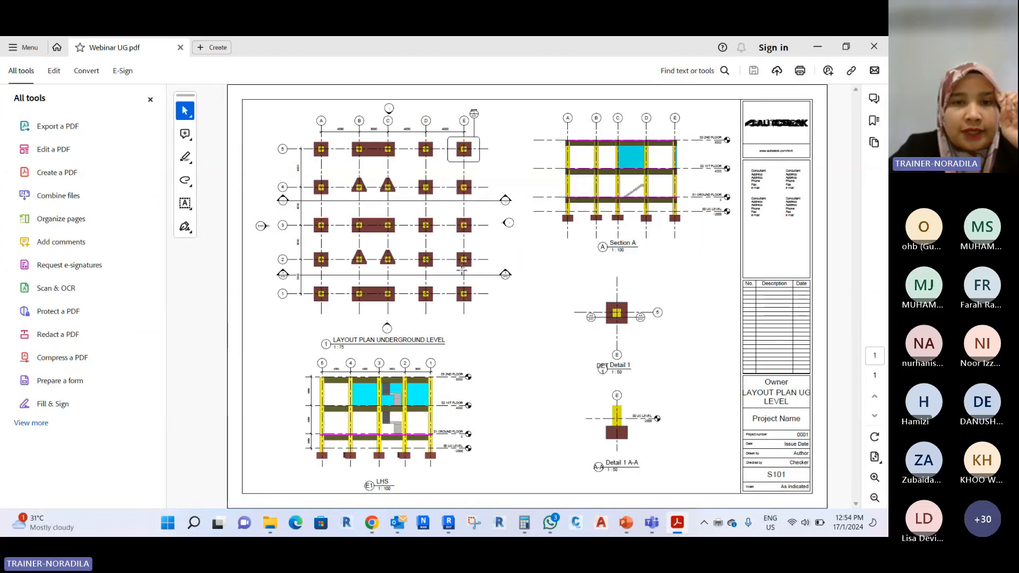
Switch back to Revit and move the Detail 1 and Detail 1 A-A viewports away from the title block, closer to the plan and LHS elevation.
left_click(817, 47)
left_click(817, 46)
left_click_drag(449, 290, 397, 285)
left_click_drag(443, 389, 391, 389)
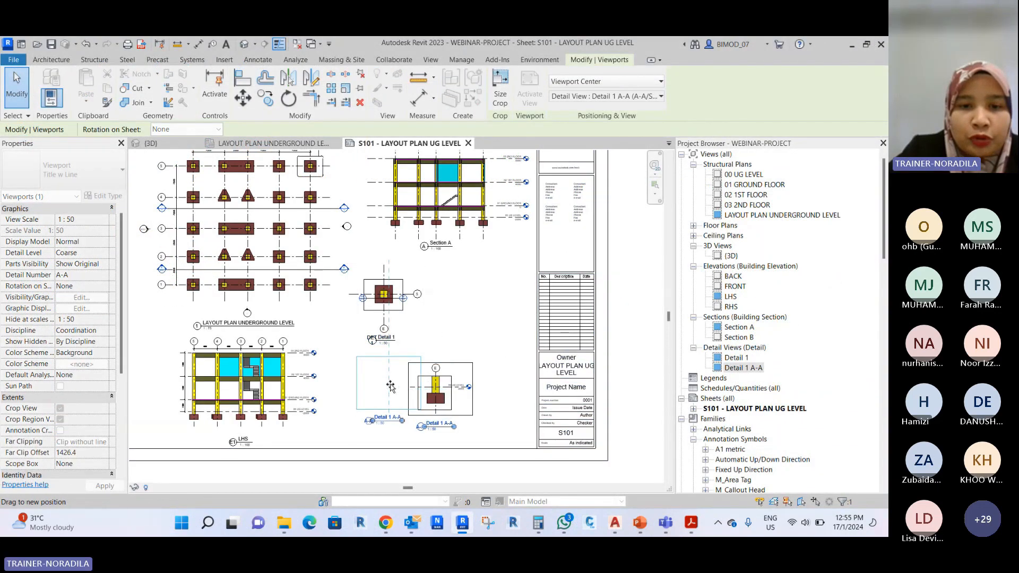
left_click(423, 361)
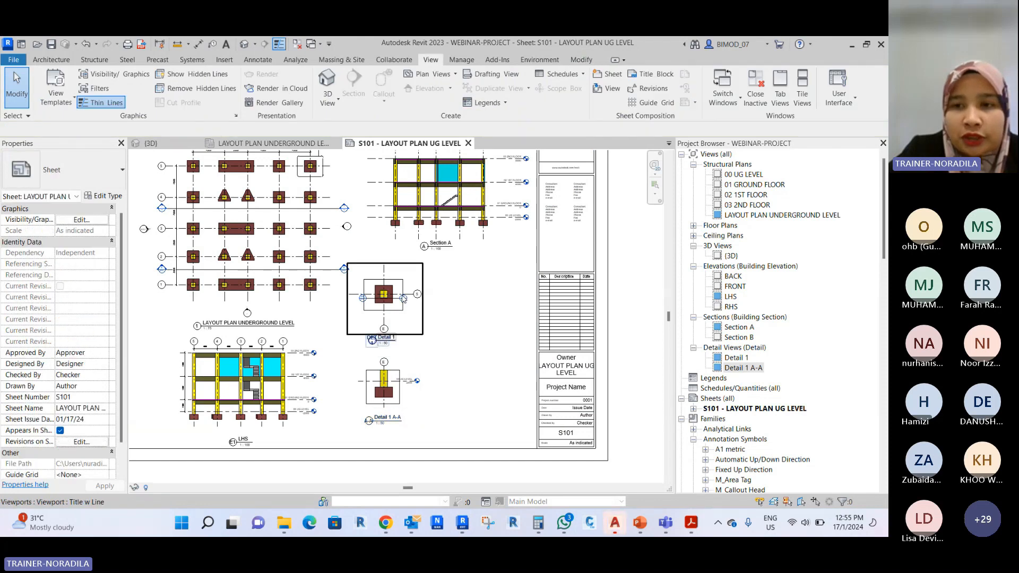
scroll(403, 295, "down", 2)
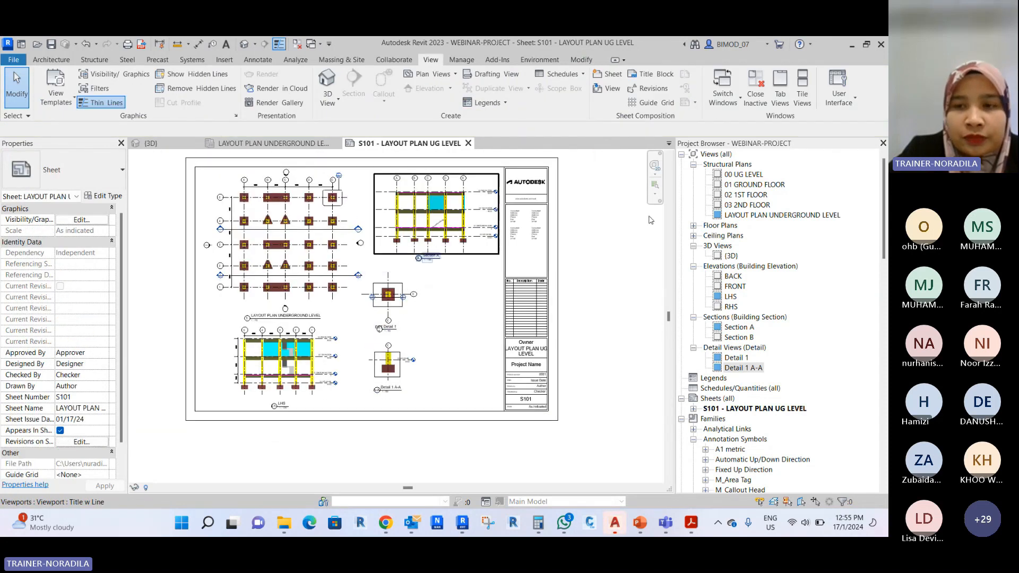
Duplicate the {3D} view without detailing and rename the copy OVERALL MODEL.
left_click(730, 256)
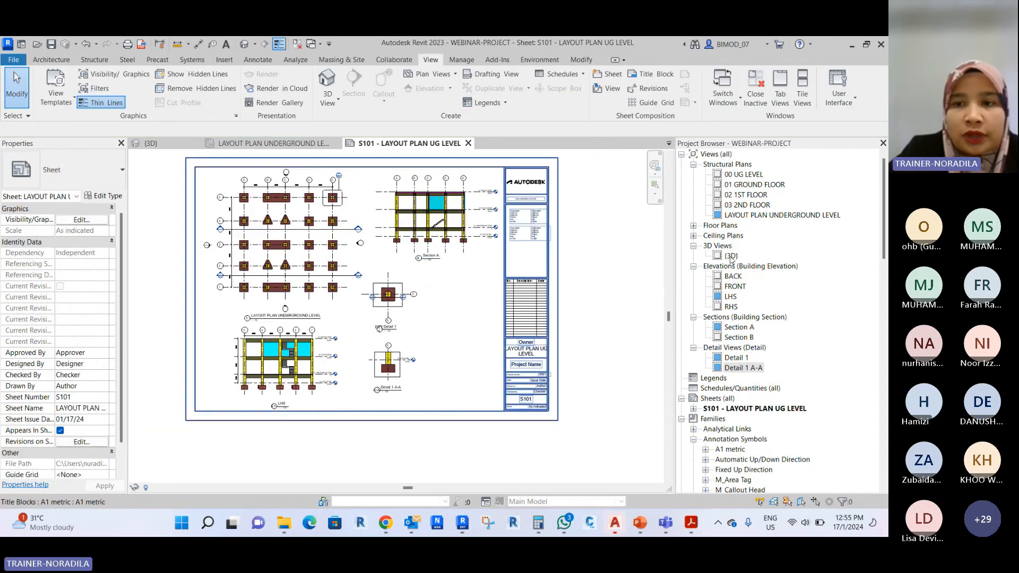
right_click(731, 256)
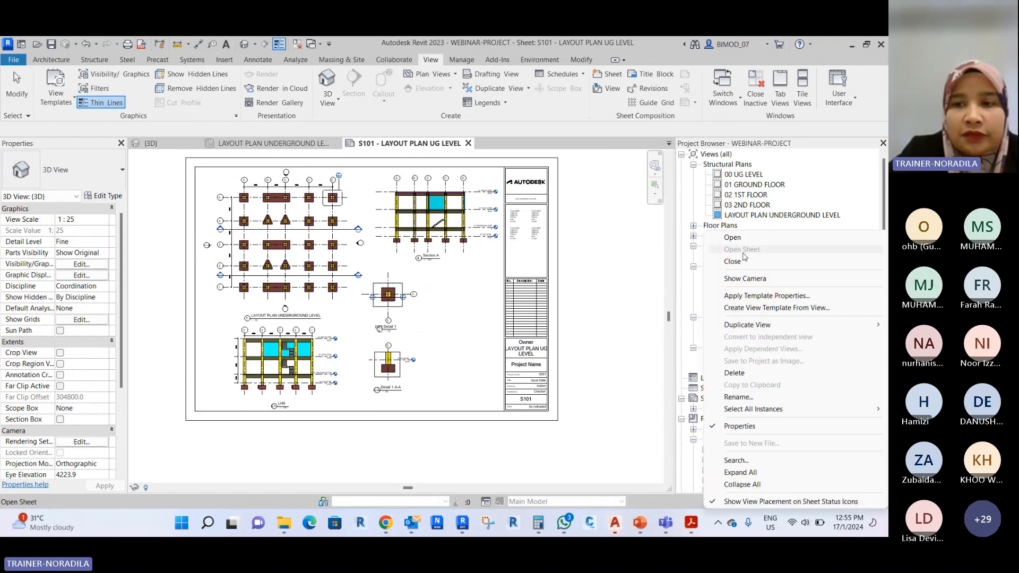
mouse_move(713, 332)
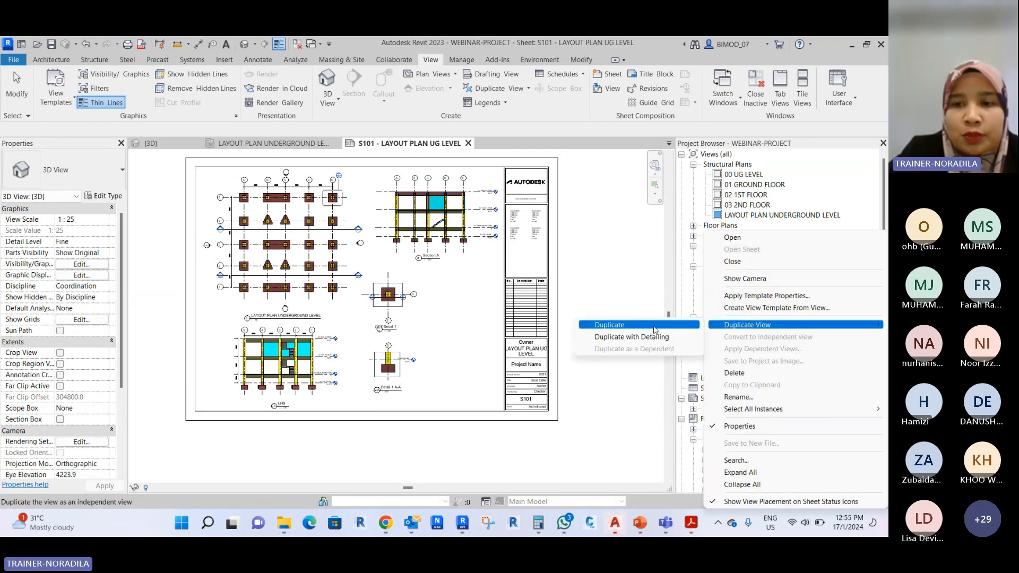
left_click(655, 330)
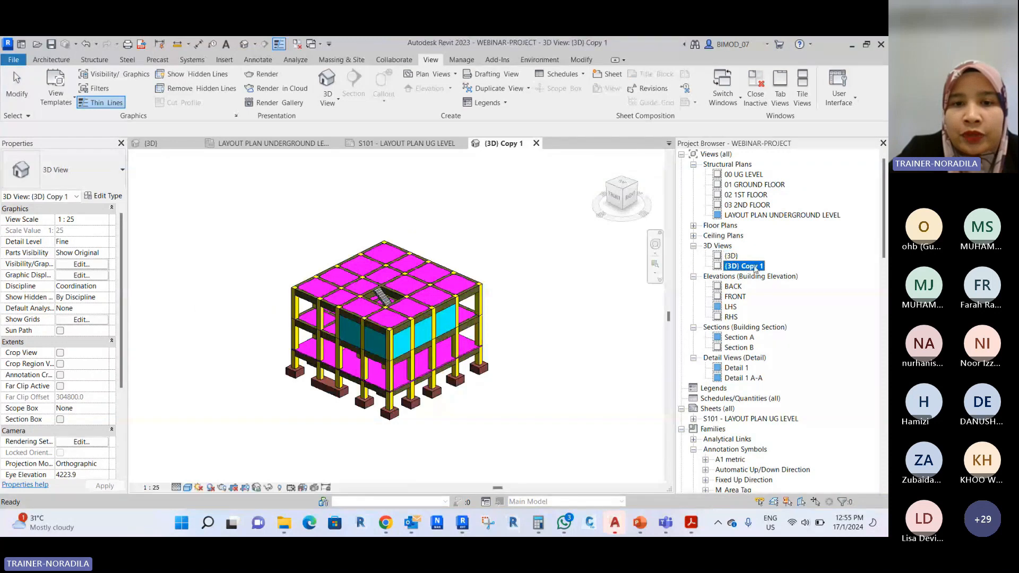
left_click(755, 267)
type("OVERALL MODEL")
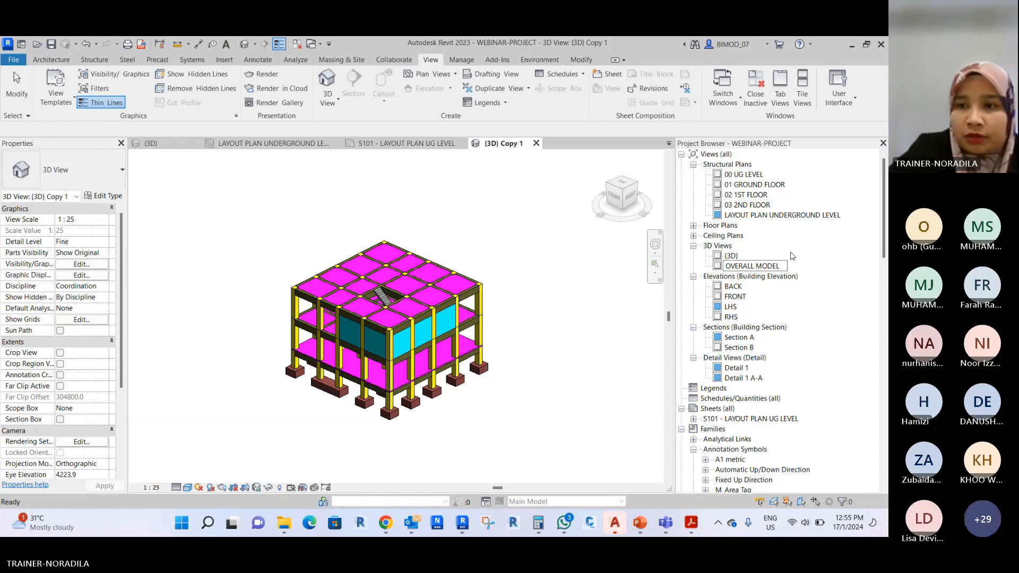
key("Return")
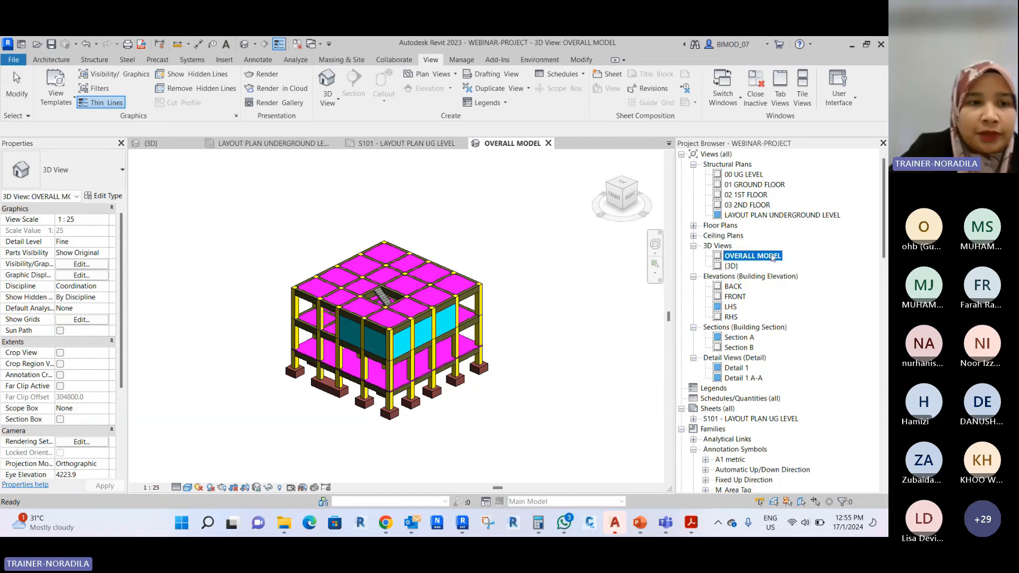
Close the OVERALL MODEL view and place it on sheet S101, over the title block's outer edge.
scroll(51, 396, "down", 4)
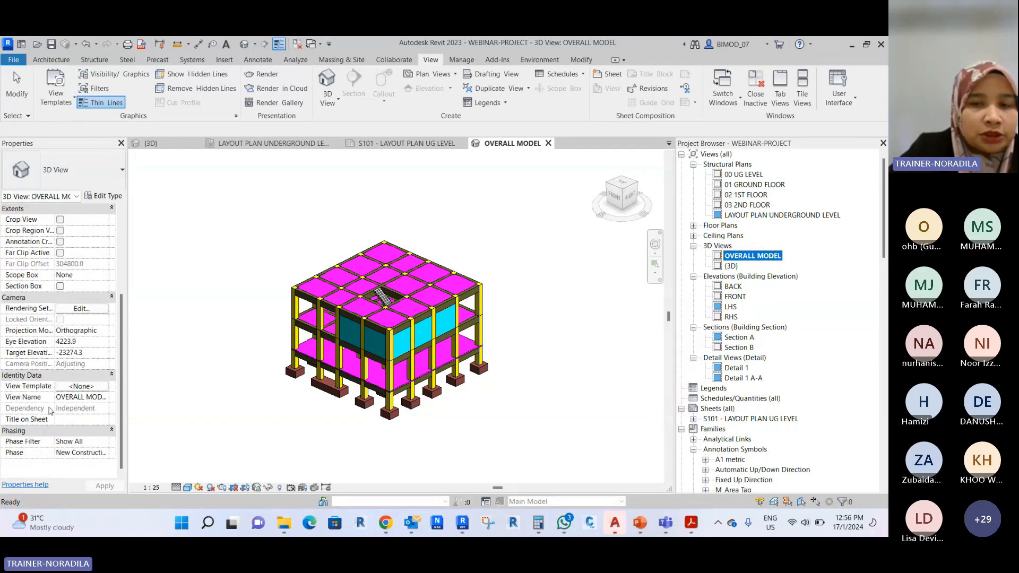
scroll(35, 357, "up", 4)
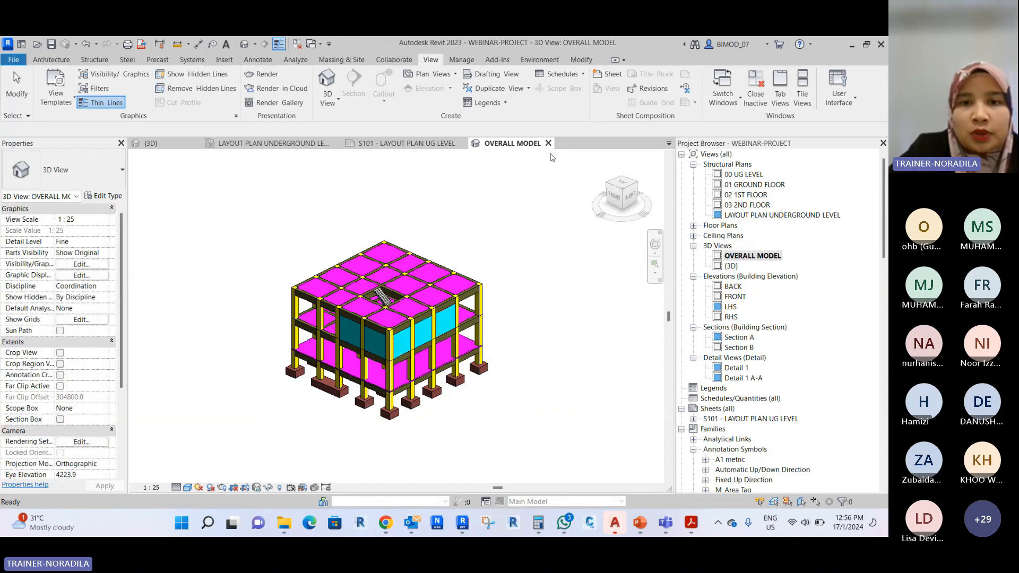
left_click(548, 144)
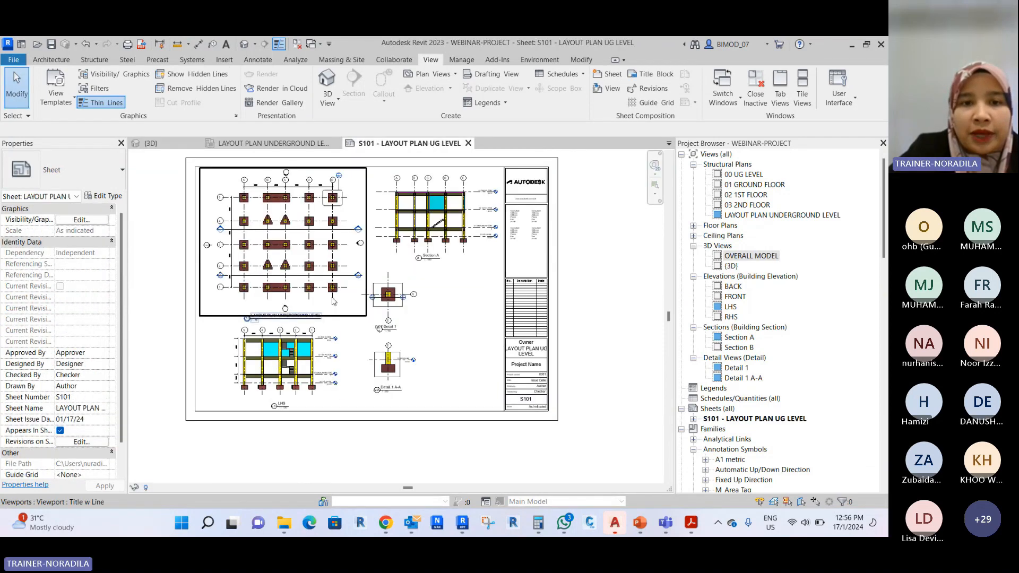
left_click(756, 257)
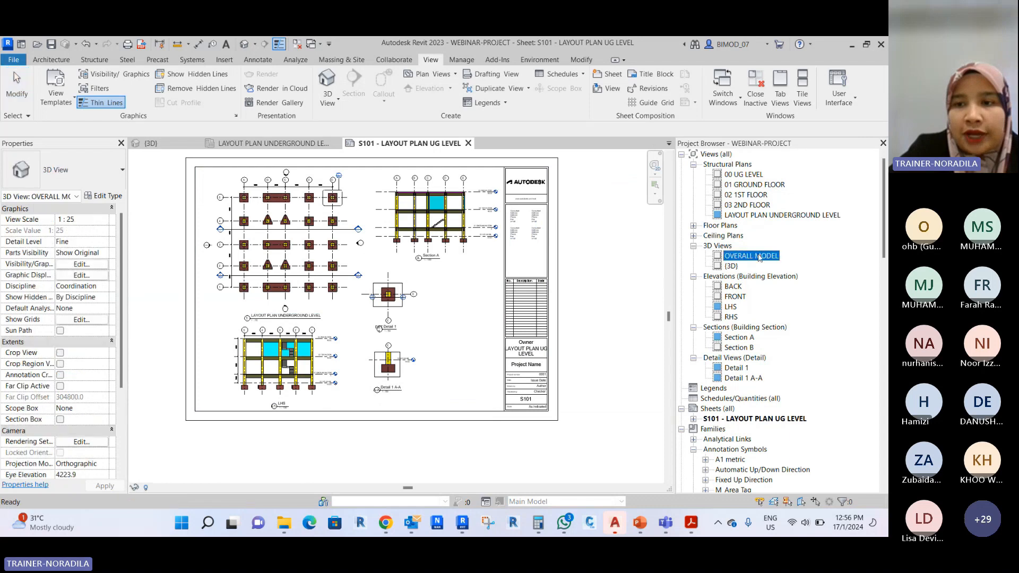
left_click_drag(459, 328, 460, 331)
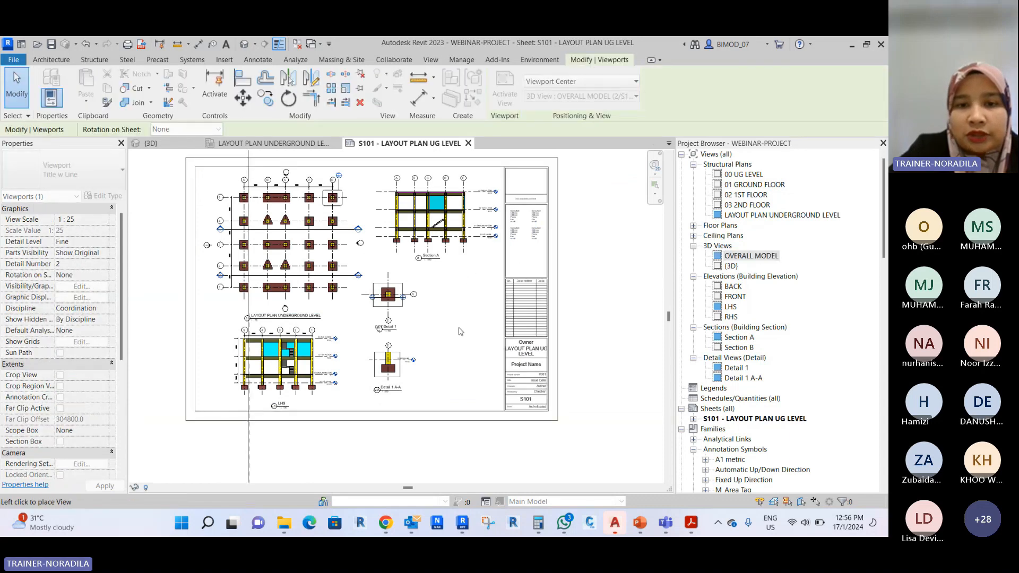
scroll(338, 255, "down", 3)
left_click(512, 274)
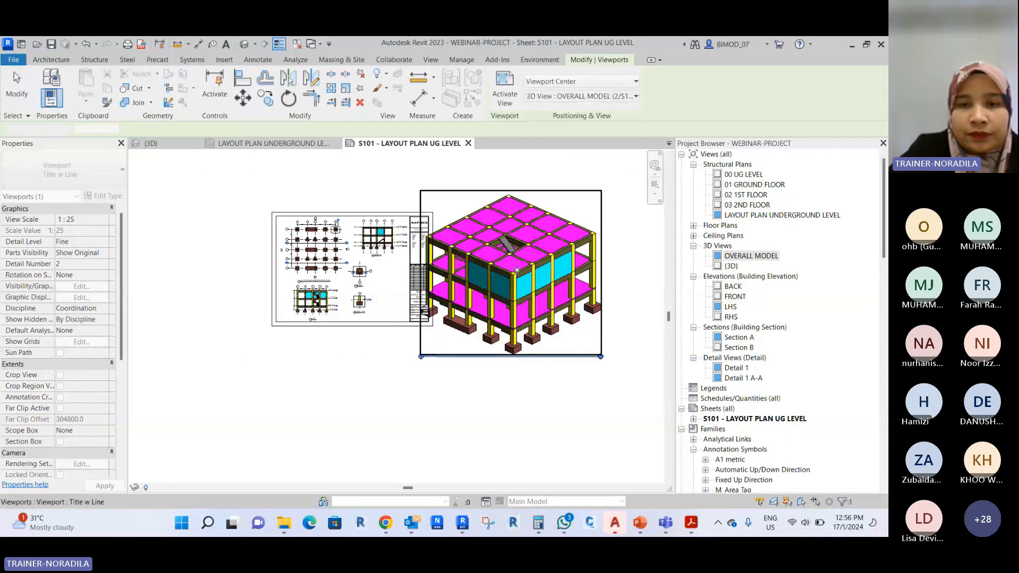
Activate the OVERALL MODEL viewport on the sheet, set its view scale to 1:100 and deactivate it.
double_click(459, 208)
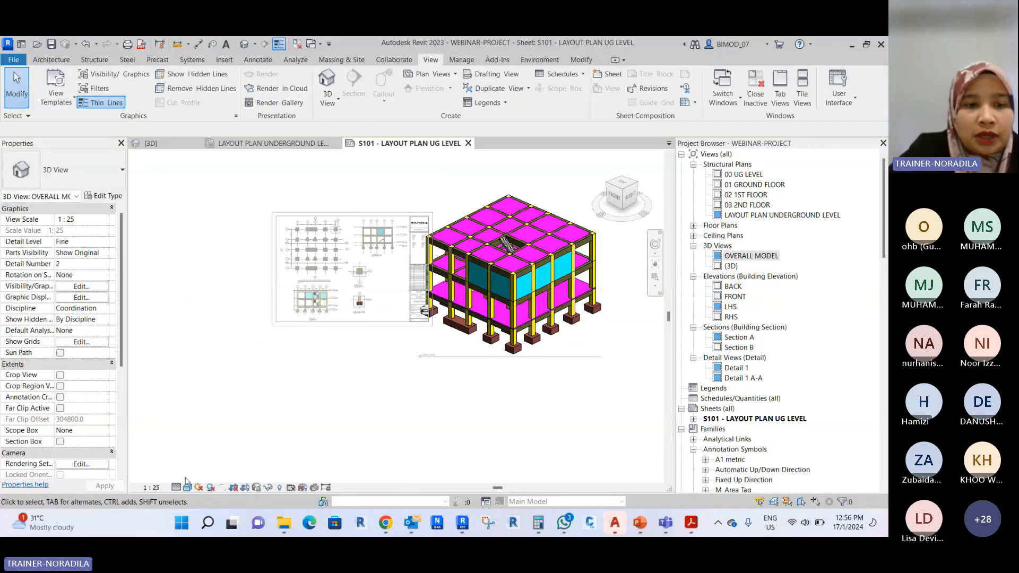
left_click(152, 487)
left_click(186, 416)
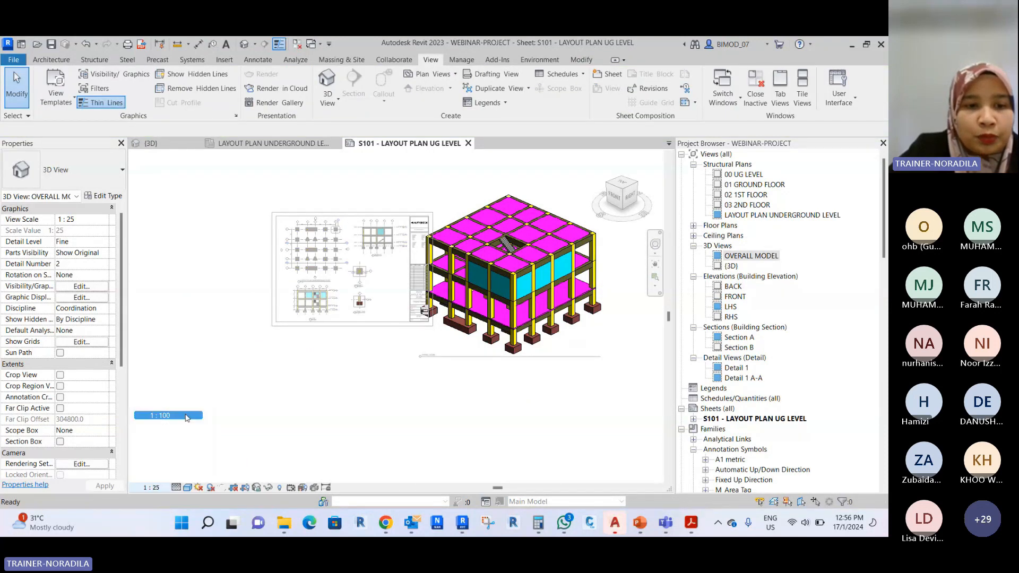
scroll(471, 370, "up", 3)
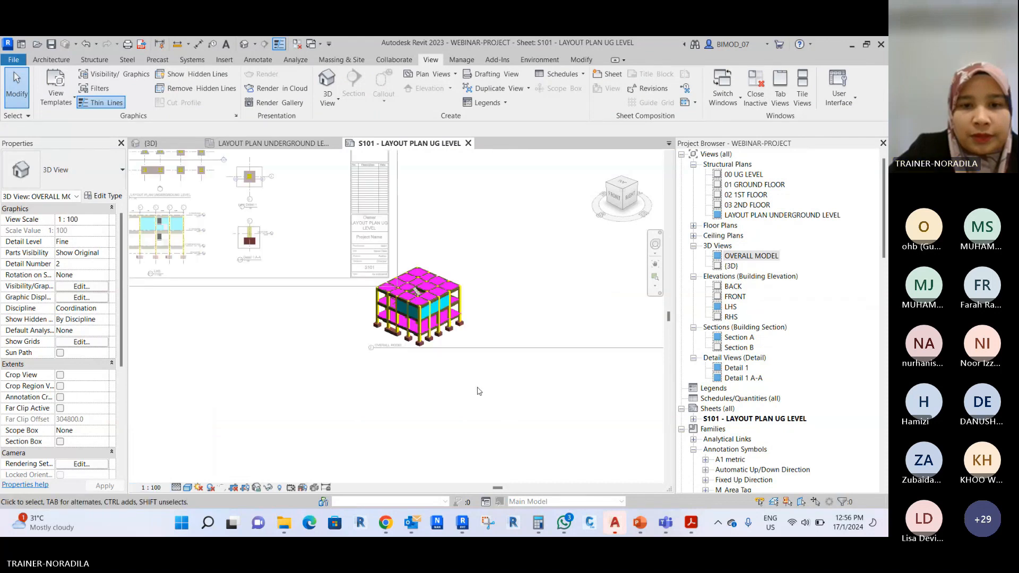
double_click(478, 390)
Shorten the OVERALL MODEL viewport's title line to roughly the length of its title text.
scroll(269, 321, "down", 2)
left_click(366, 314)
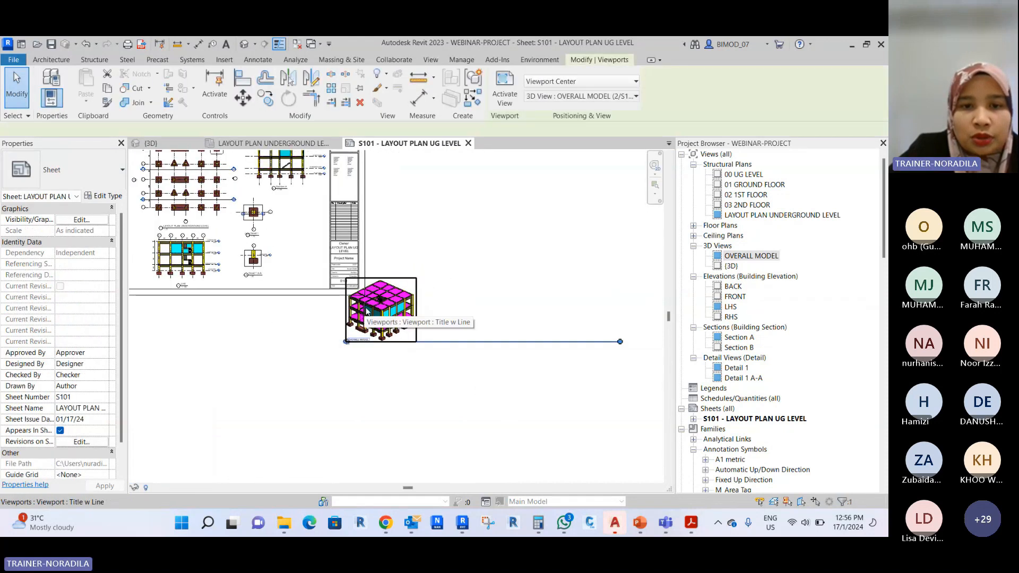
left_click(370, 348)
scroll(371, 348, "up", 3)
left_click(351, 353)
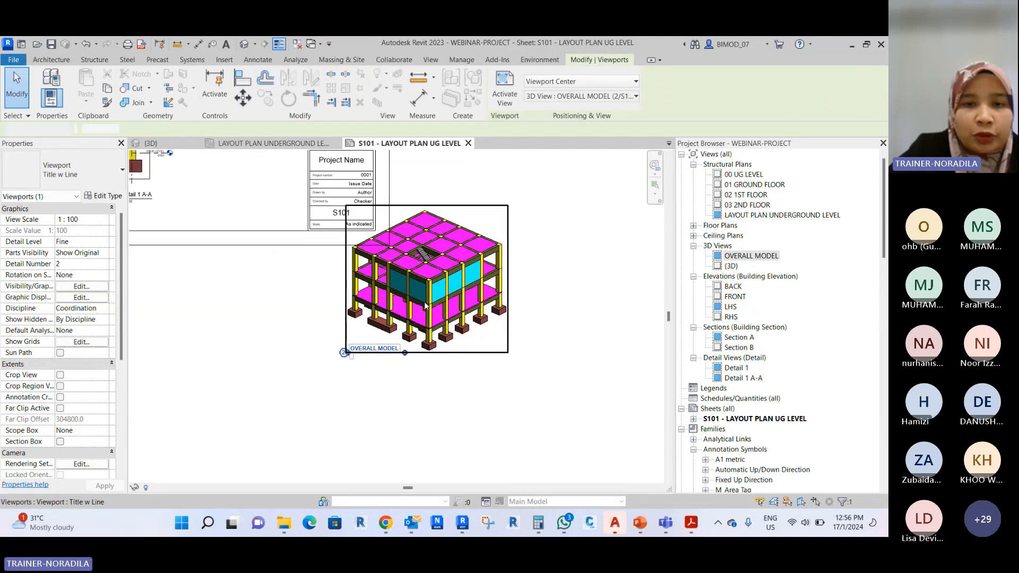
left_click(521, 377)
Change the OVERALL MODEL viewport's type to No Title.
left_click(459, 322)
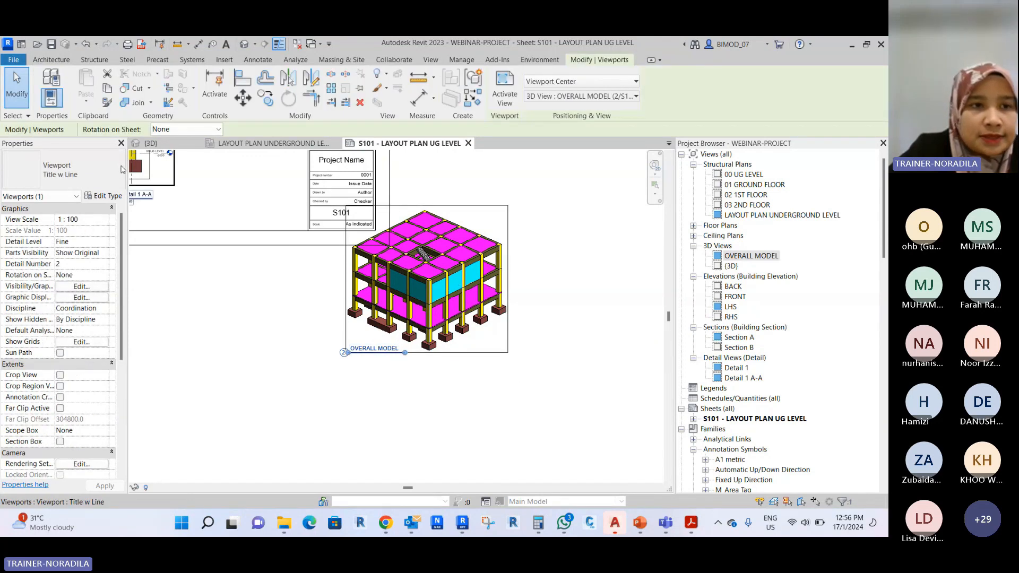
left_click(83, 169)
left_click(24, 224)
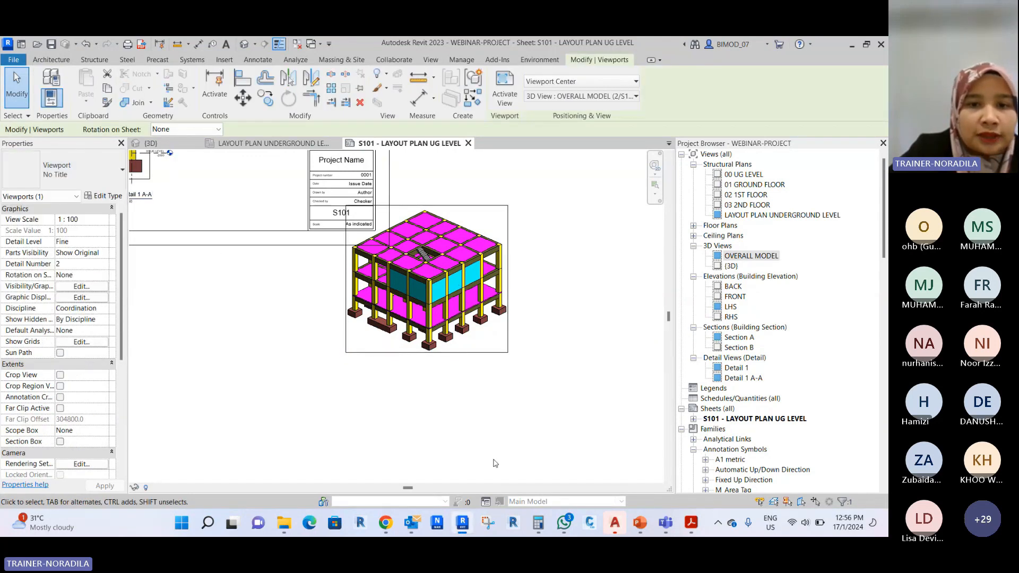
left_click(534, 422)
Move the OVERALL MODEL viewport onto the sheet, between the Detail 1 A-A viewport and the title block.
scroll(534, 423, "down", 2)
left_click_drag(500, 343, 346, 237)
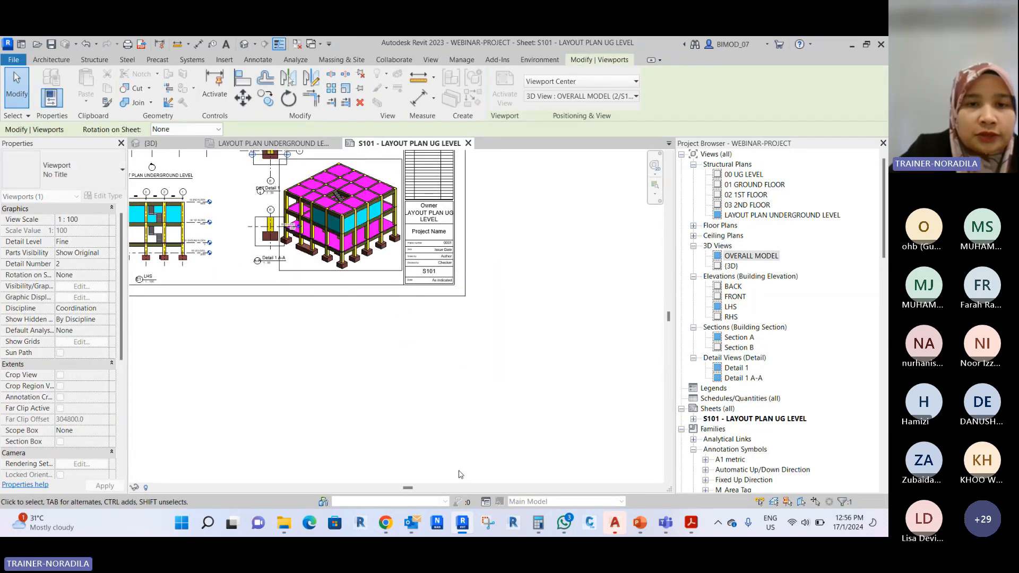
scroll(401, 456, "up", 3)
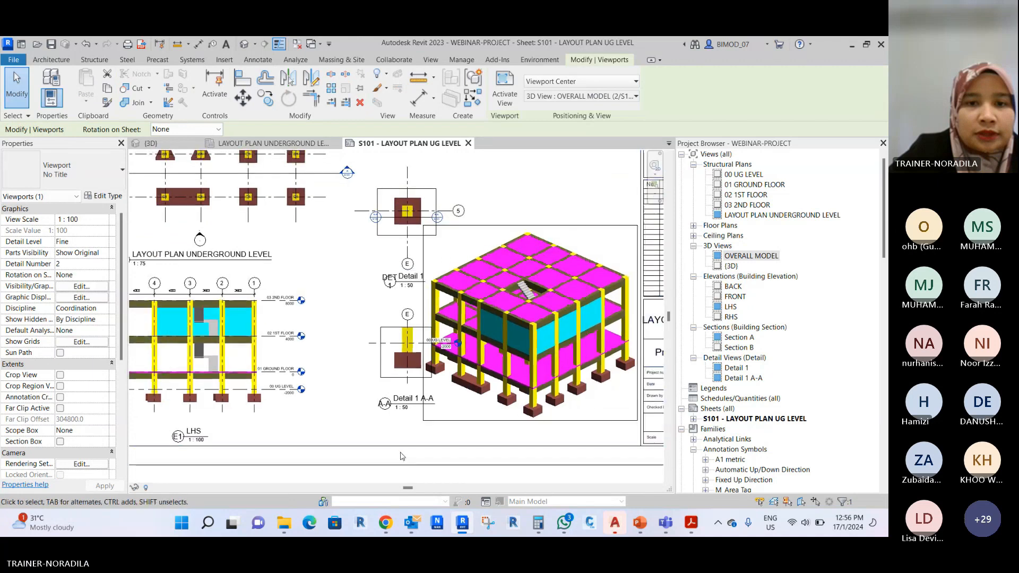
Move Detail 1 A-A beside Detail 1, nudge Detail 1 upward, and position the OVERALL MODEL viewport below both details.
left_click(402, 457)
left_click(415, 336)
left_click_drag(415, 337, 557, 186)
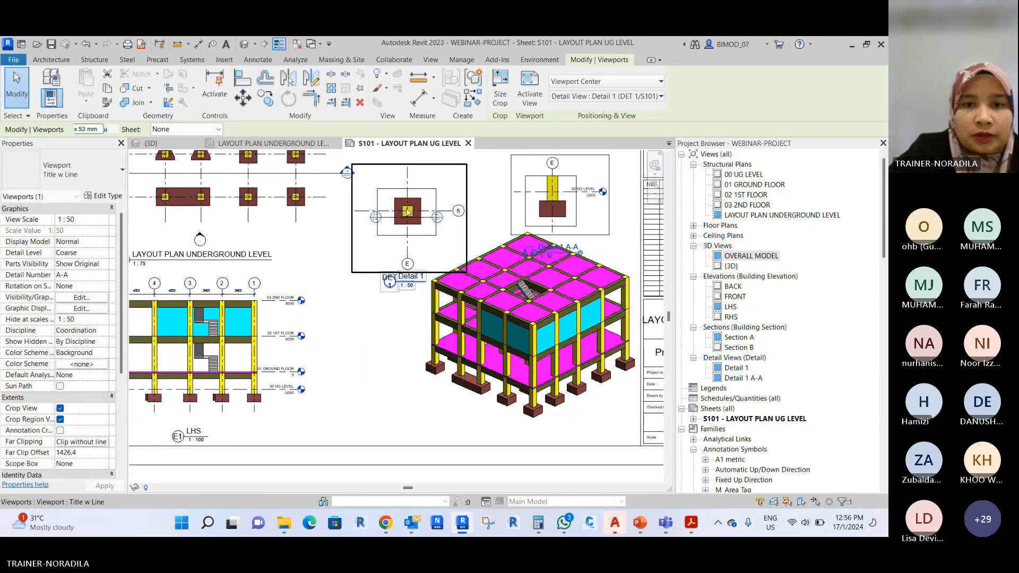
left_click_drag(418, 218, 431, 199)
scroll(378, 284, "down", 2)
left_click_drag(455, 303, 420, 317)
scroll(513, 221, "up", 3)
left_click(293, 365)
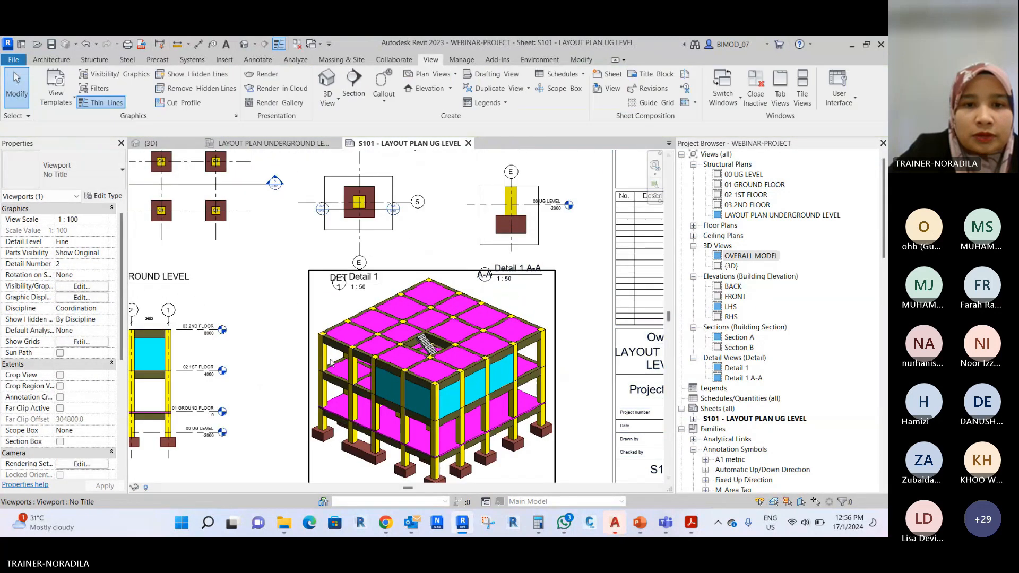
scroll(330, 362, "down", 2)
scroll(424, 340, "down", 2)
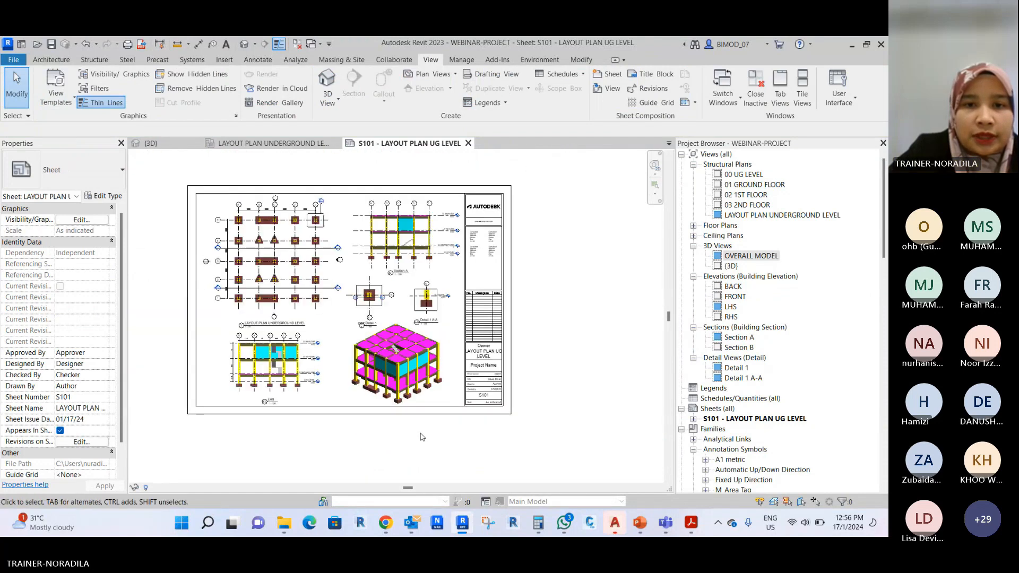
middle_click_drag(438, 439, 493, 430)
Export sheet S101 as AutoCAD 2018 DWG files to the WEBINAR folder with prefix WEBINAR-PROJECT, keeping sheet views as external references.
mouse_move(614, 533)
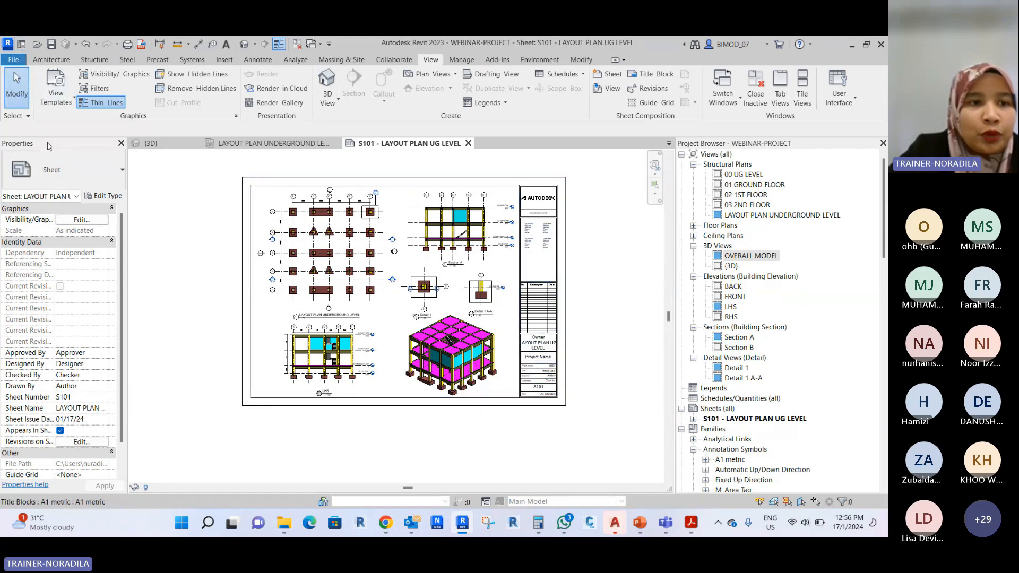
left_click(18, 62)
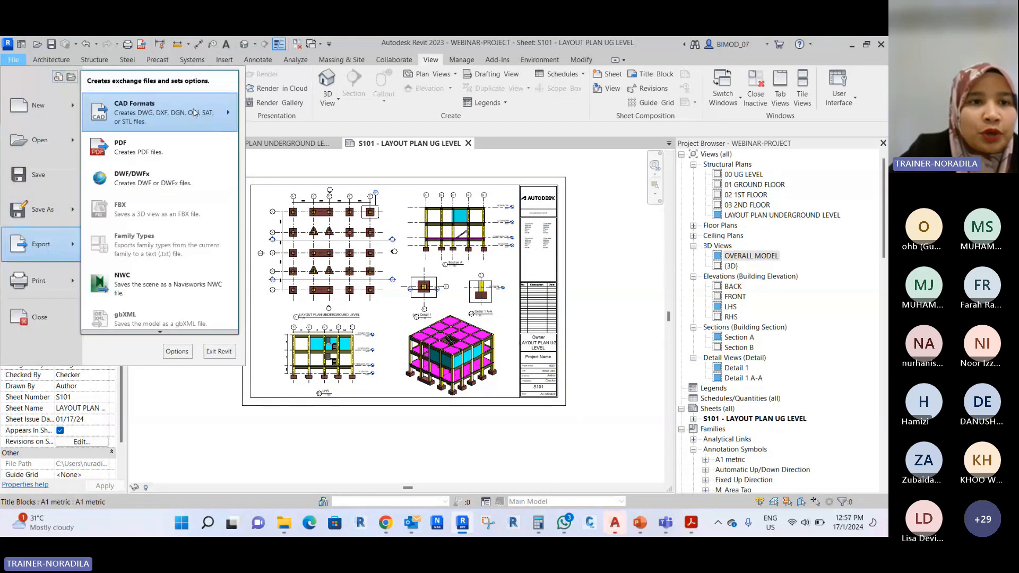
left_click(545, 402)
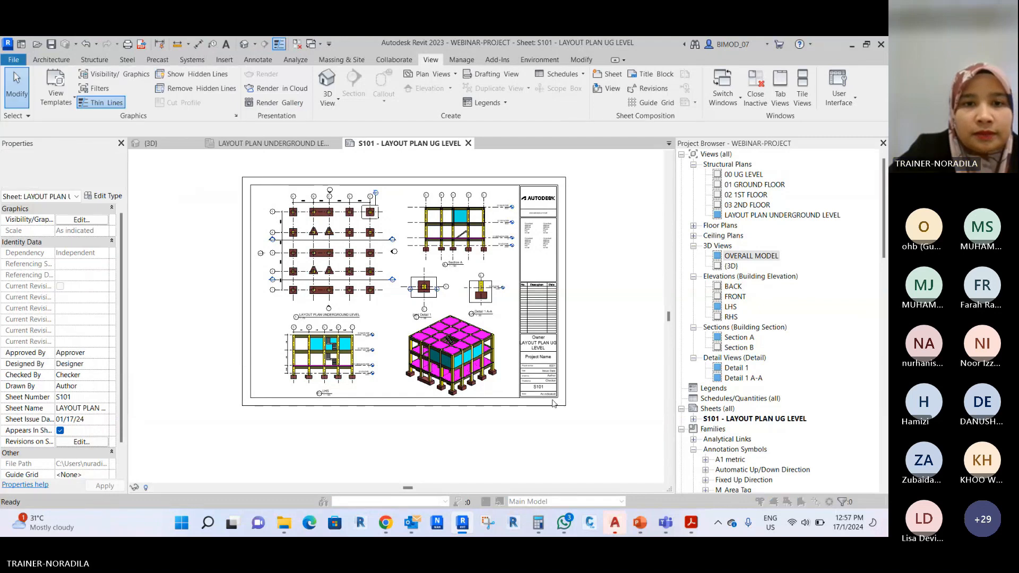
left_click(507, 417)
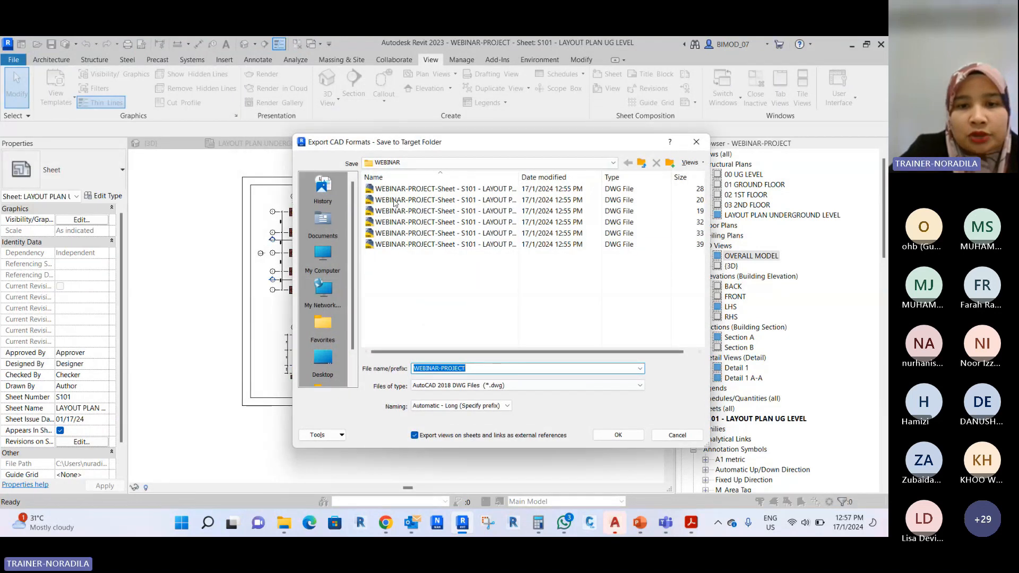
left_click(617, 435)
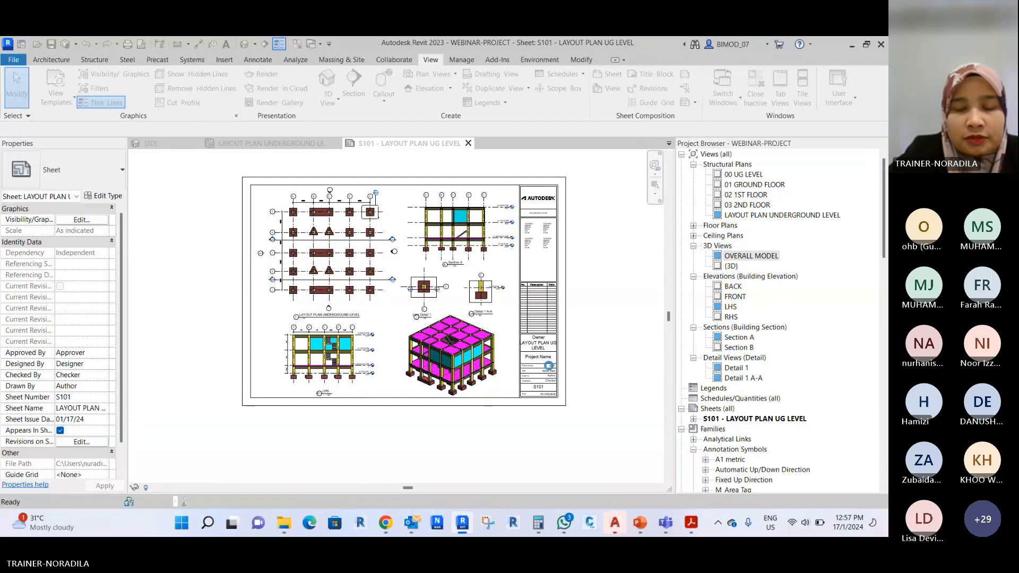
Switch to AutoCAD and bring up the file selection for opening an existing drawing.
left_click(614, 531)
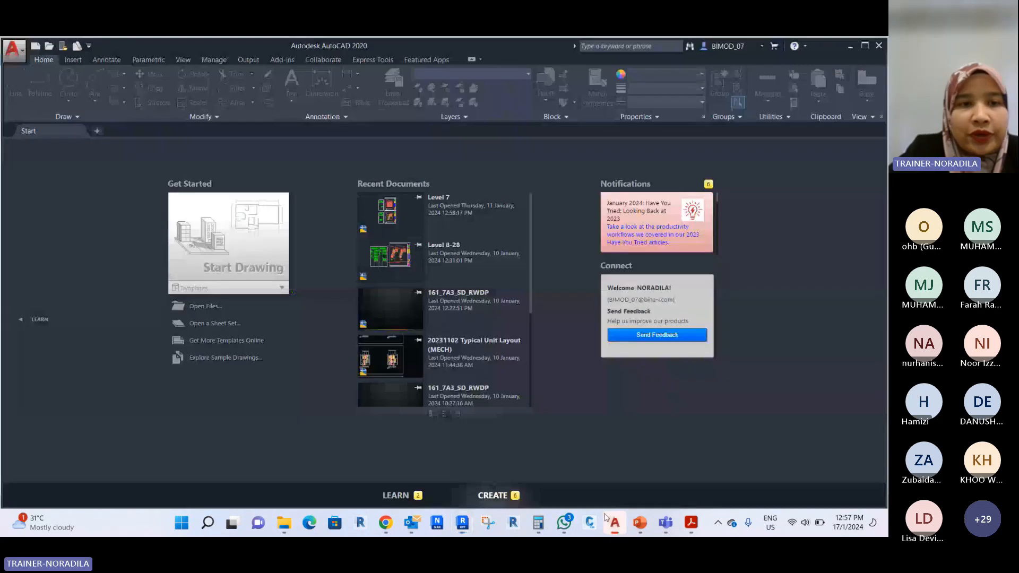
left_click(16, 51)
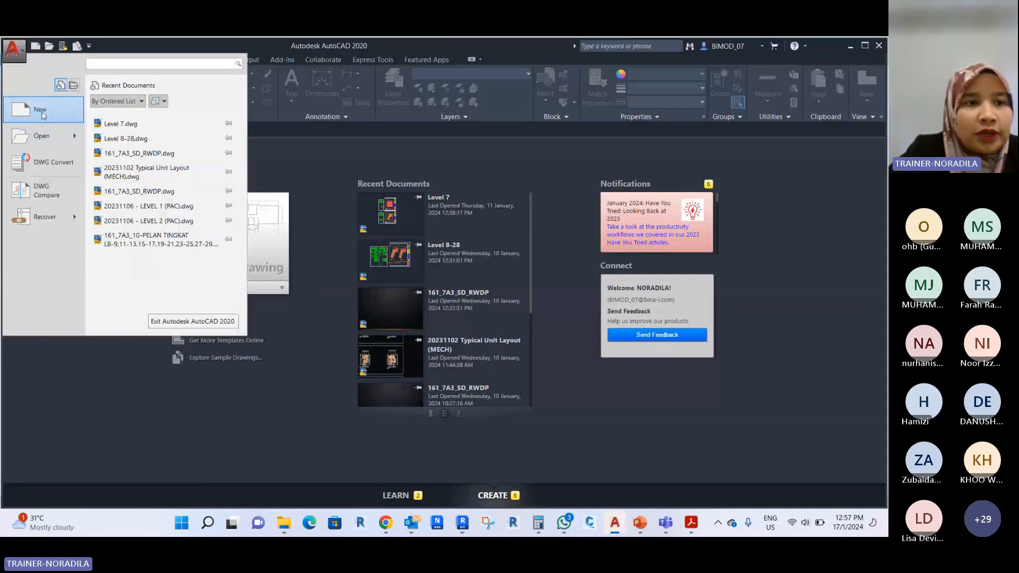
mouse_move(62, 139)
left_click(147, 119)
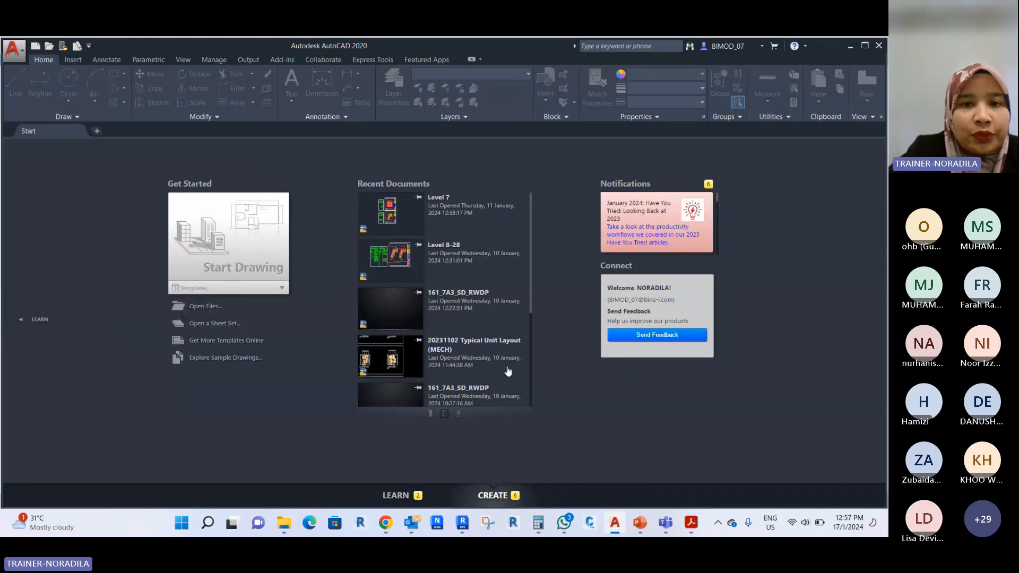
left_click(15, 51)
left_click(161, 121)
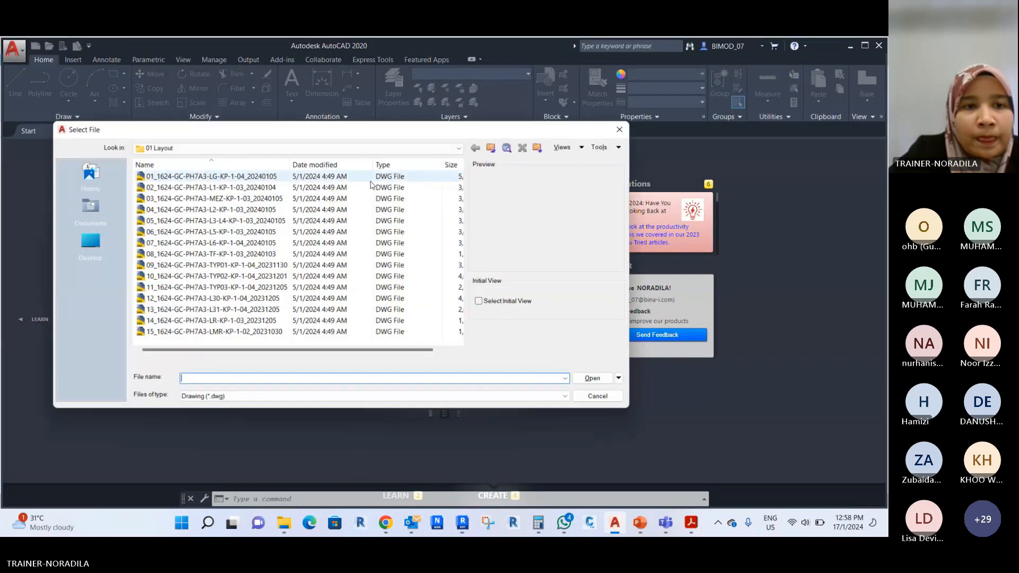
Browse to the WEBINAR folder in Documents and open the drawing WEBINAR-PROJECT-Sheet - S101 - LAYOUT PLAN UG LEVEL.
left_click(180, 148)
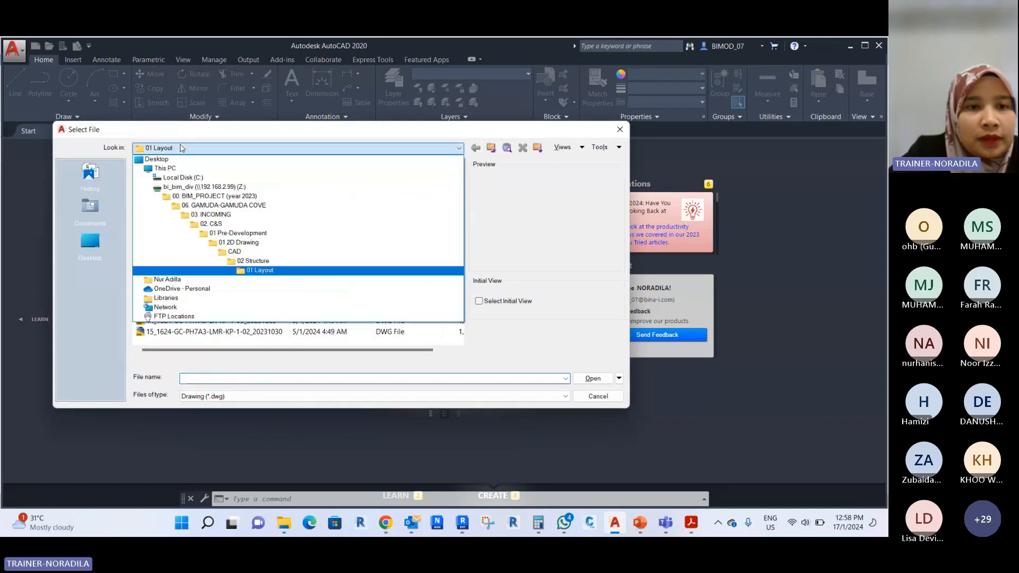
left_click(175, 169)
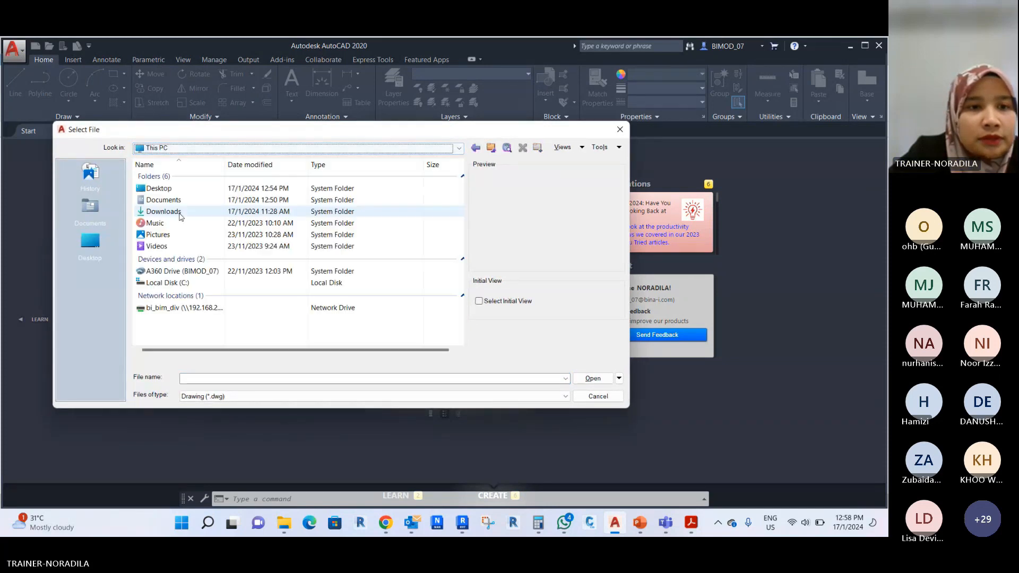
double_click(180, 199)
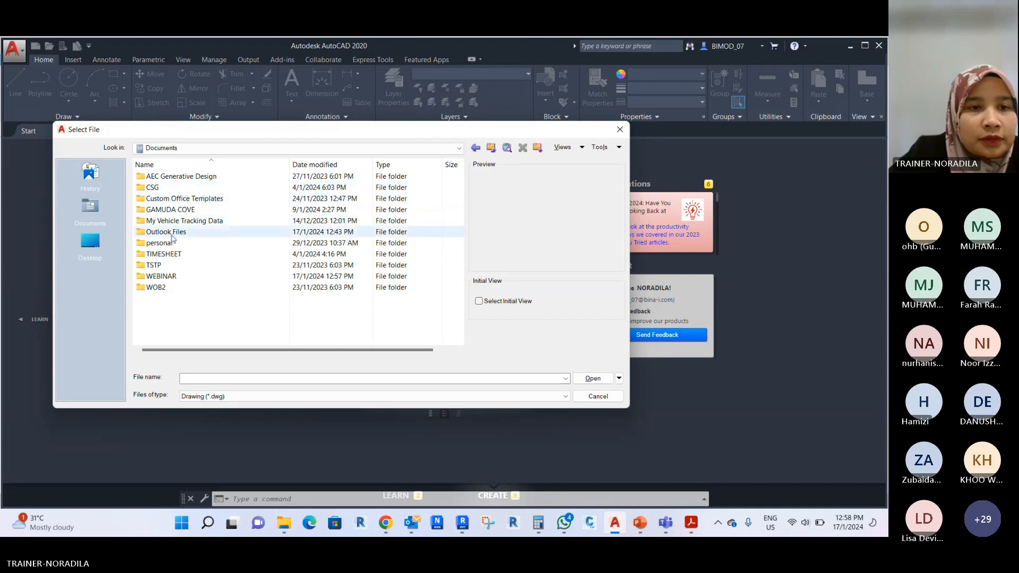
double_click(164, 277)
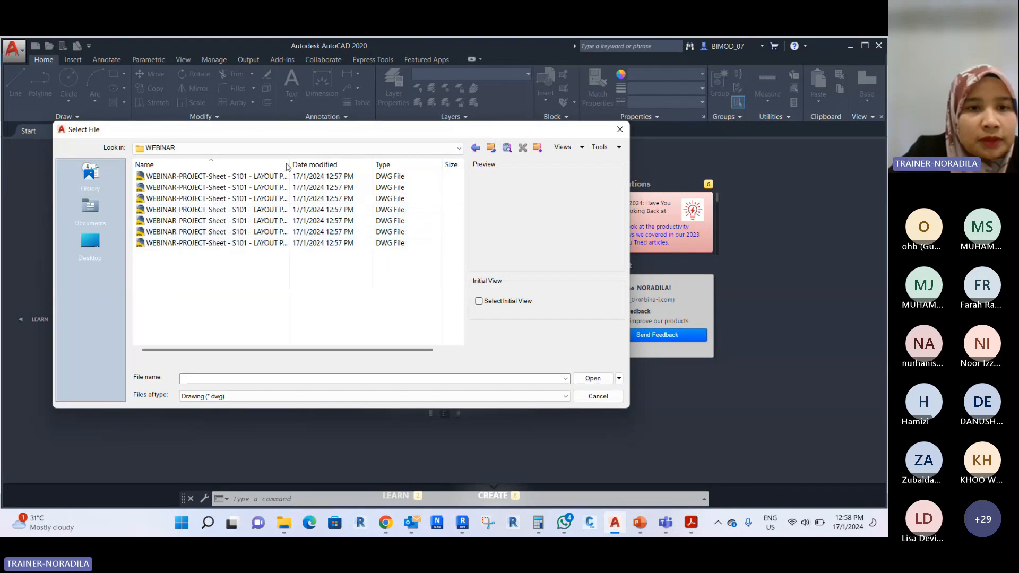
left_click_drag(289, 165, 423, 178)
left_click(251, 176)
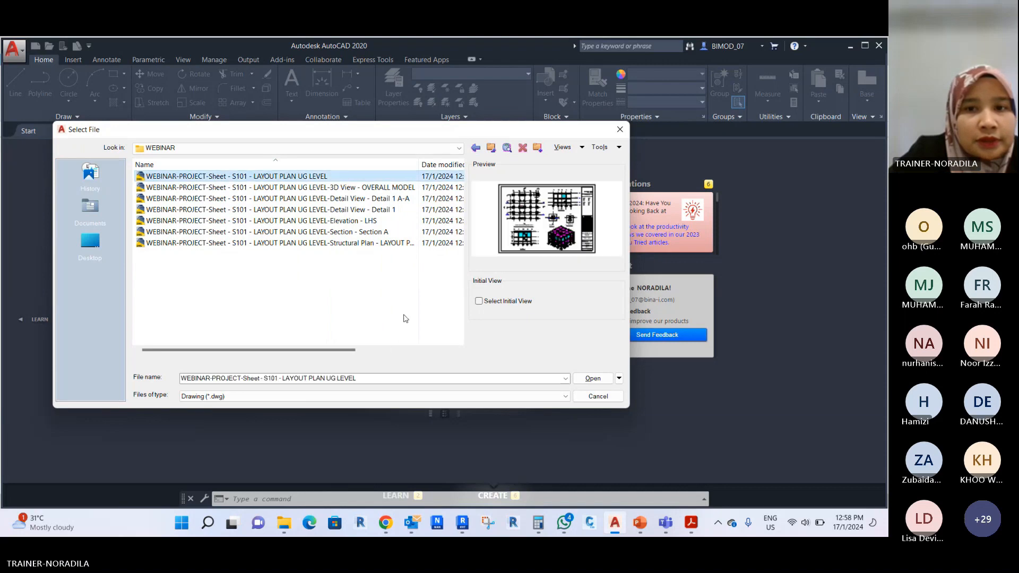
left_click(590, 380)
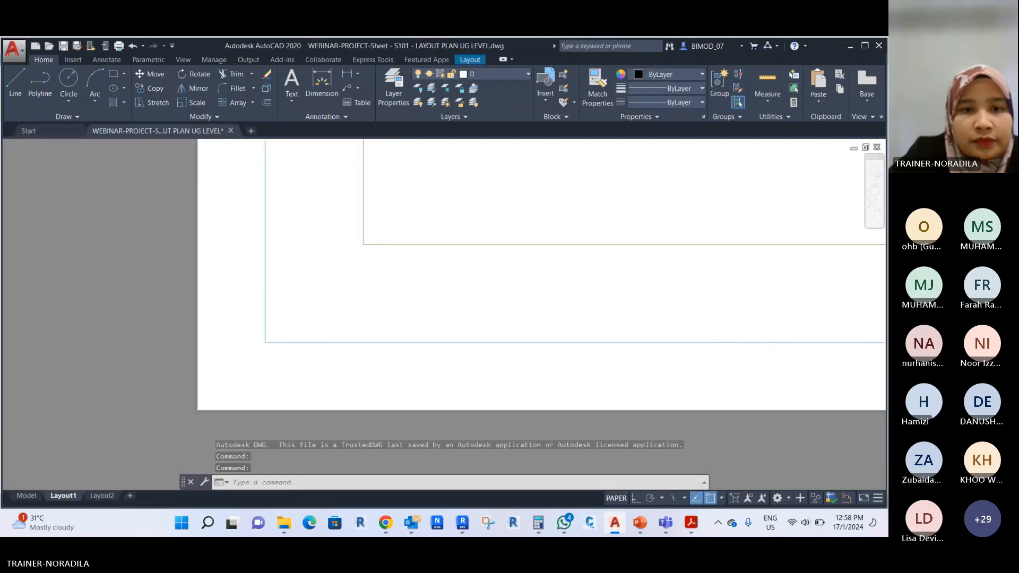
Examine the whole exported S101 sheet in Layout1 and switch to model space.
scroll(352, 313, "down", 3)
scroll(295, 329, "down", 5)
middle_click_drag(501, 389, 454, 407)
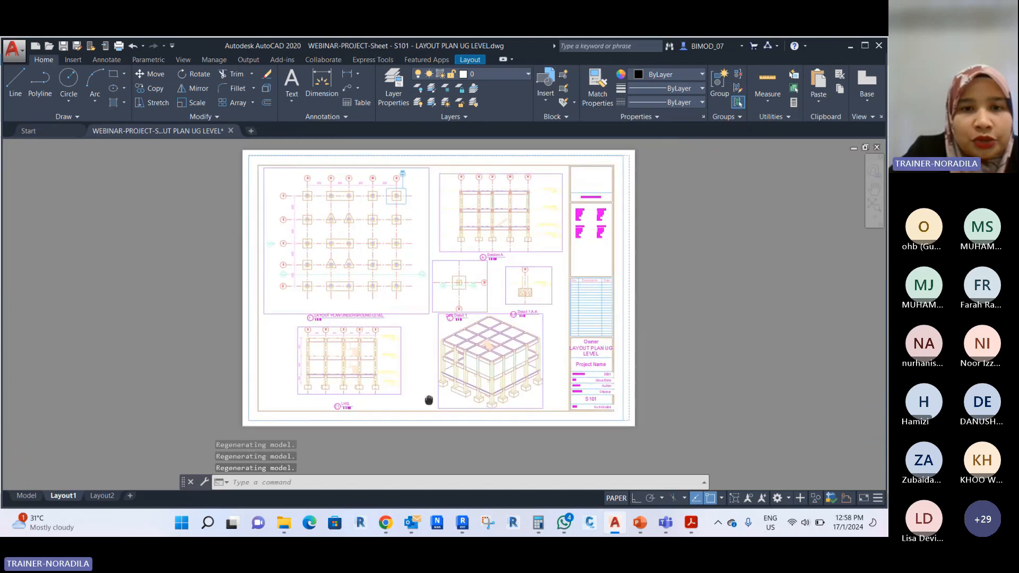
scroll(492, 243, "up", 2)
left_click(26, 497)
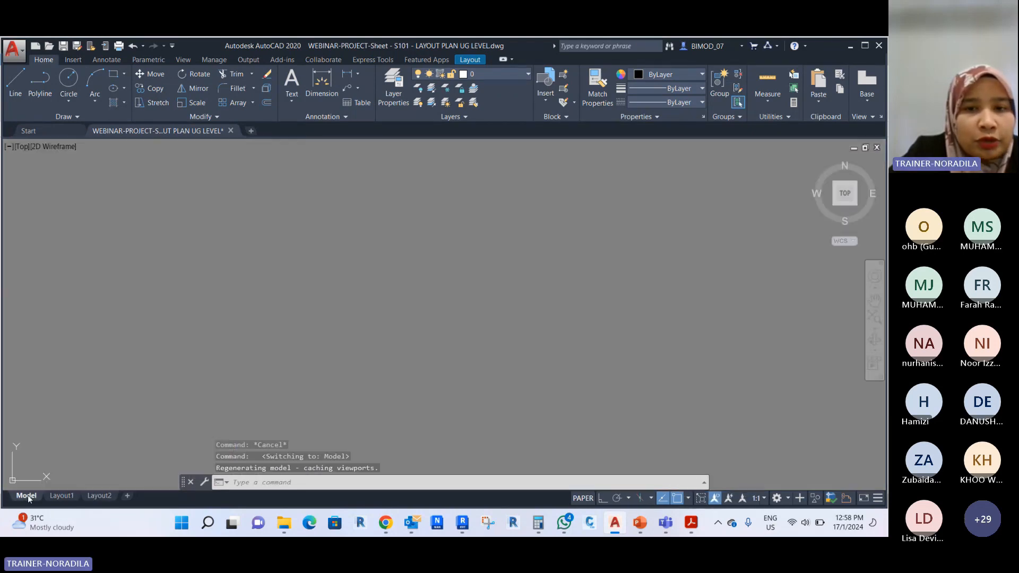
Examine the exported plan, elevation, section, detail and 3D views in model space, including the column tags on the plan up close.
scroll(346, 302, "down", 5)
middle_click(346, 300)
middle_click(346, 300)
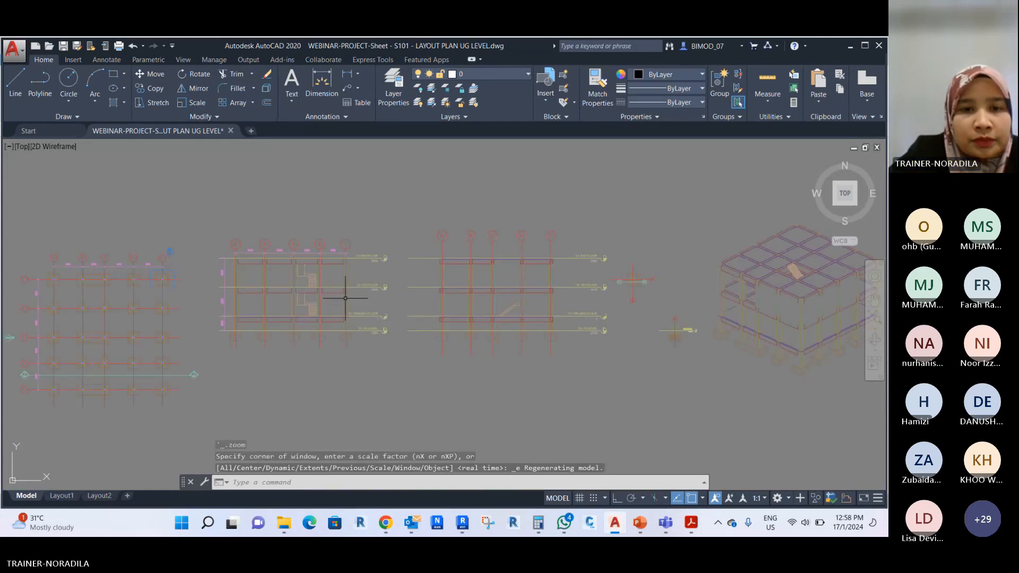
scroll(470, 394, "down", 2)
middle_click_drag(339, 371, 473, 314)
scroll(374, 285, "up", 10)
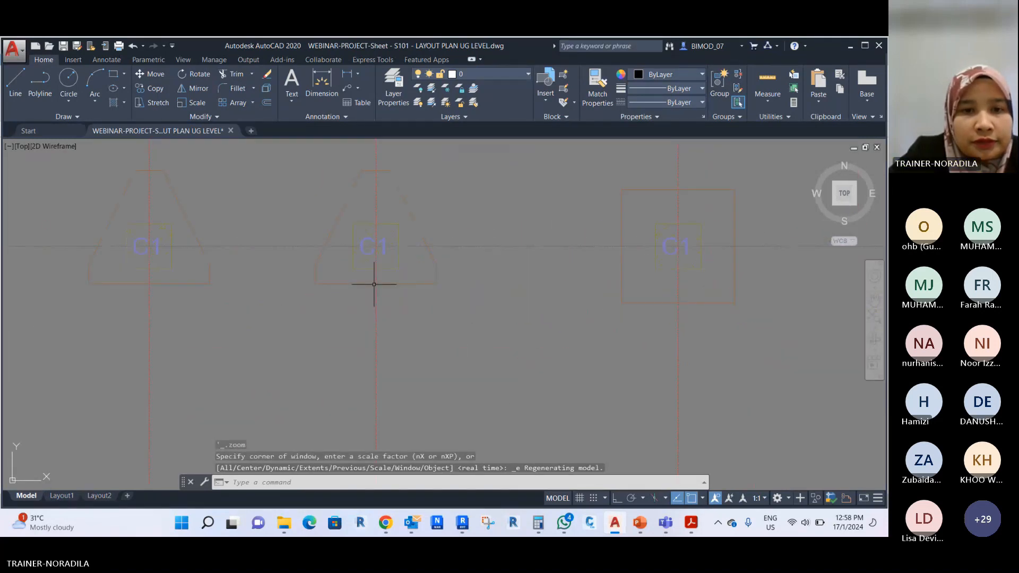
scroll(641, 296, "down", 5)
scroll(345, 200, "up", 3)
scroll(595, 251, "down", 4)
mouse_move(594, 251)
middle_mouse_down()
mouse_move(325, 267)
mouse_move(501, 290)
middle_mouse_up()
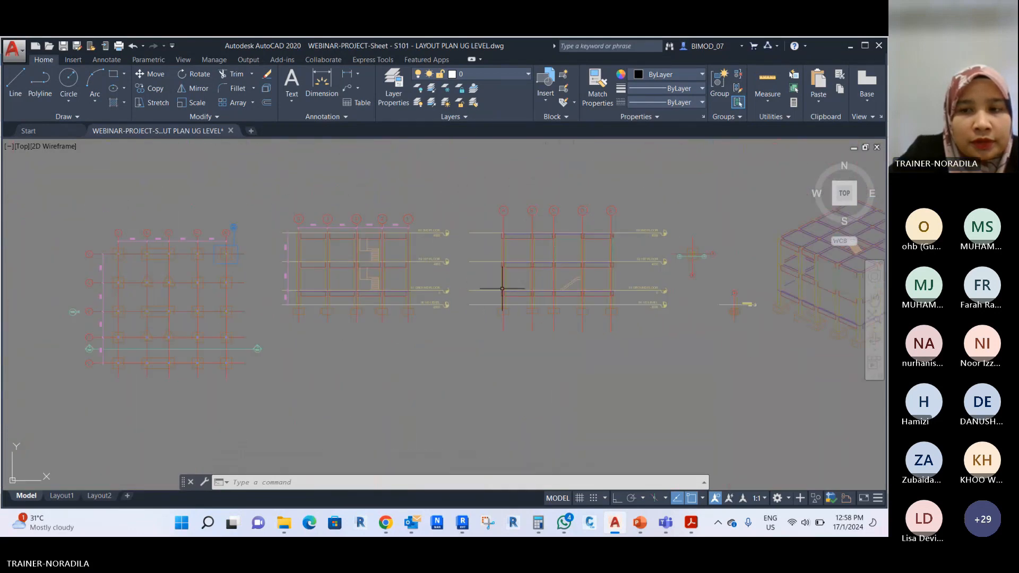
scroll(501, 289, "down", 2)
Return to Layout1 to view the S101 sheet, and minimize AutoCAD to go back to the sheet in Revit.
left_click(57, 495)
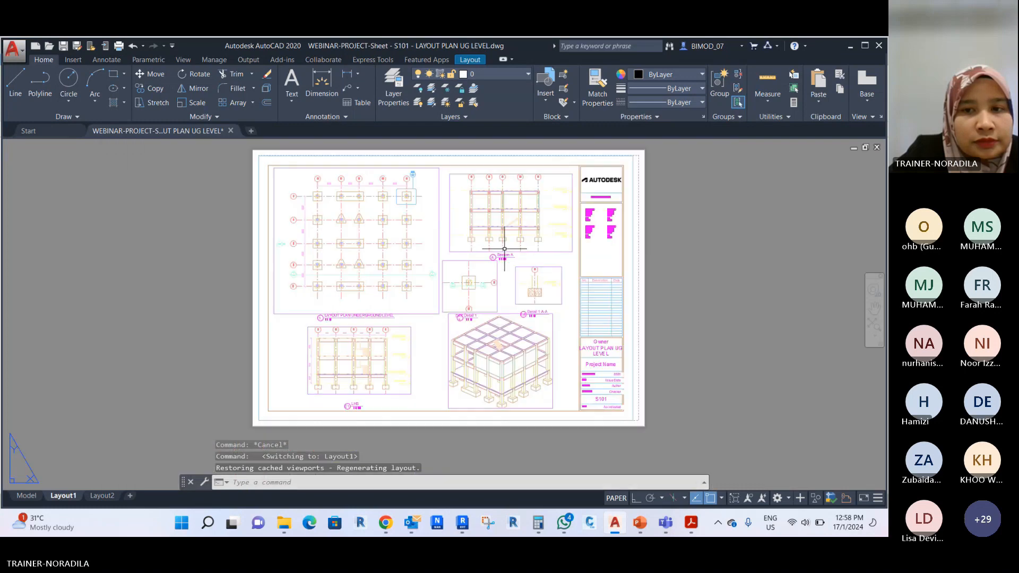
scroll(536, 255, "up", 3)
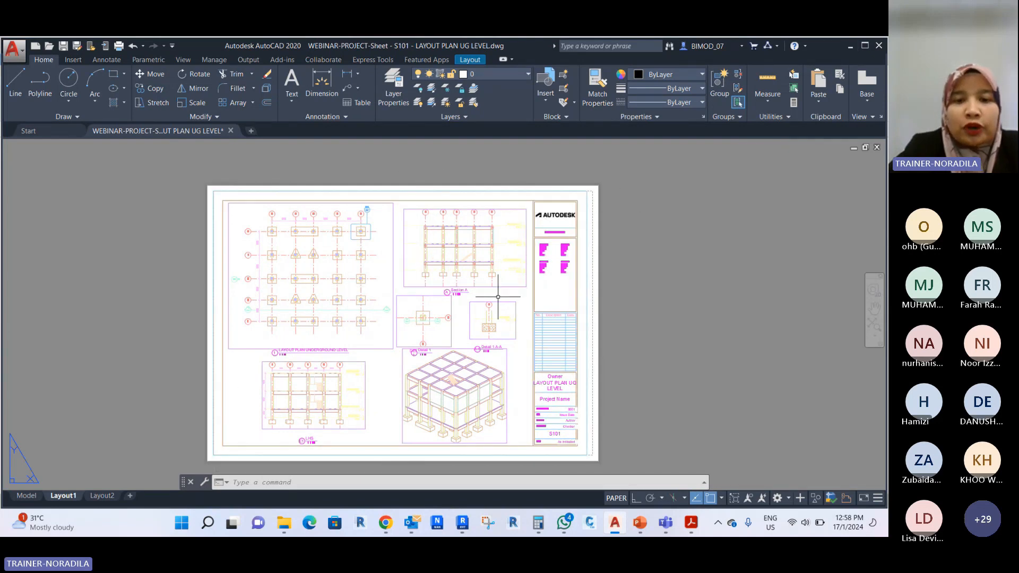
left_click(850, 47)
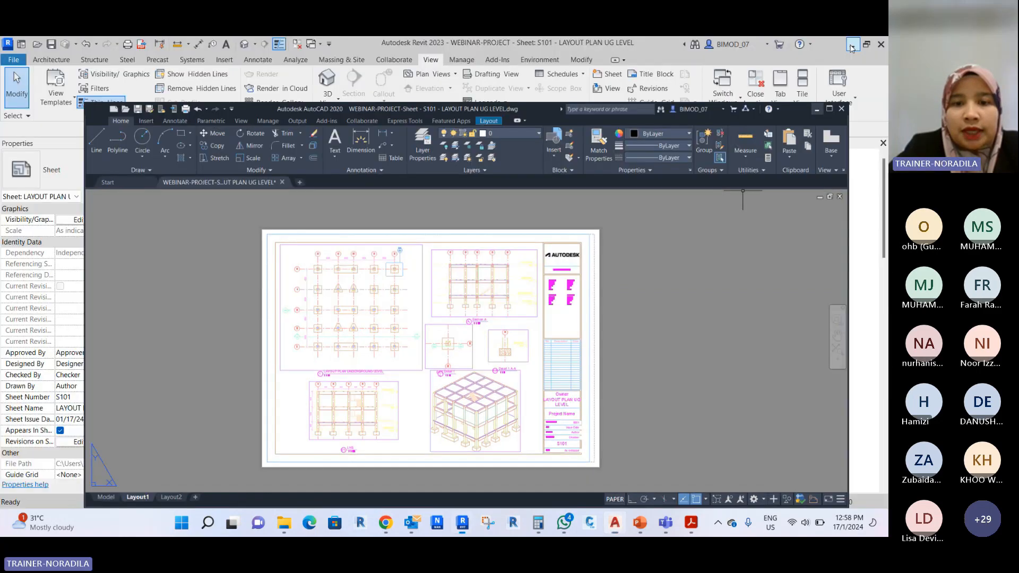
scroll(394, 319, "up", 1)
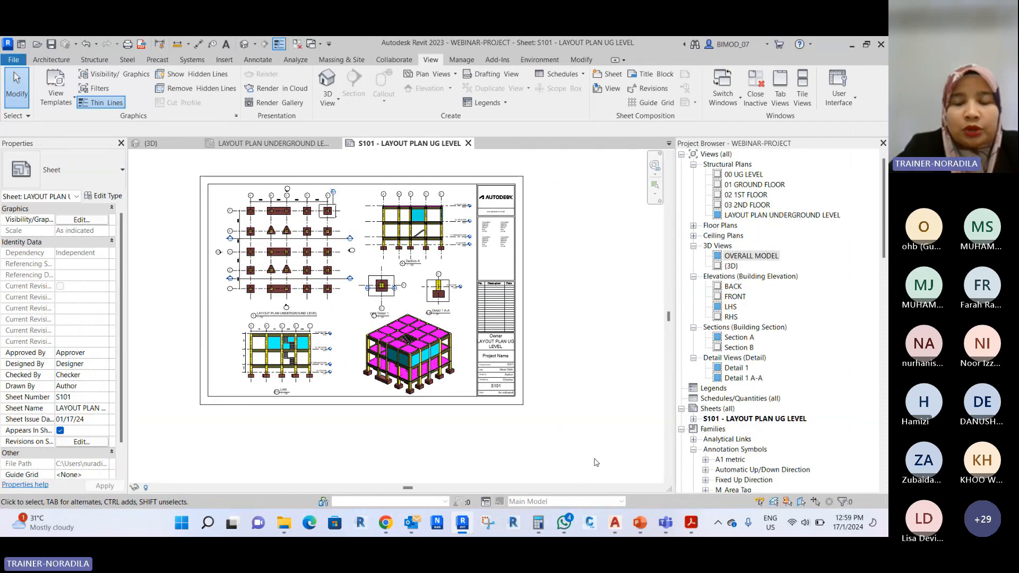
Switch to PowerPoint, start the slide show from the current slide and advance to the Thank You Q & A Session slide.
left_click(641, 523)
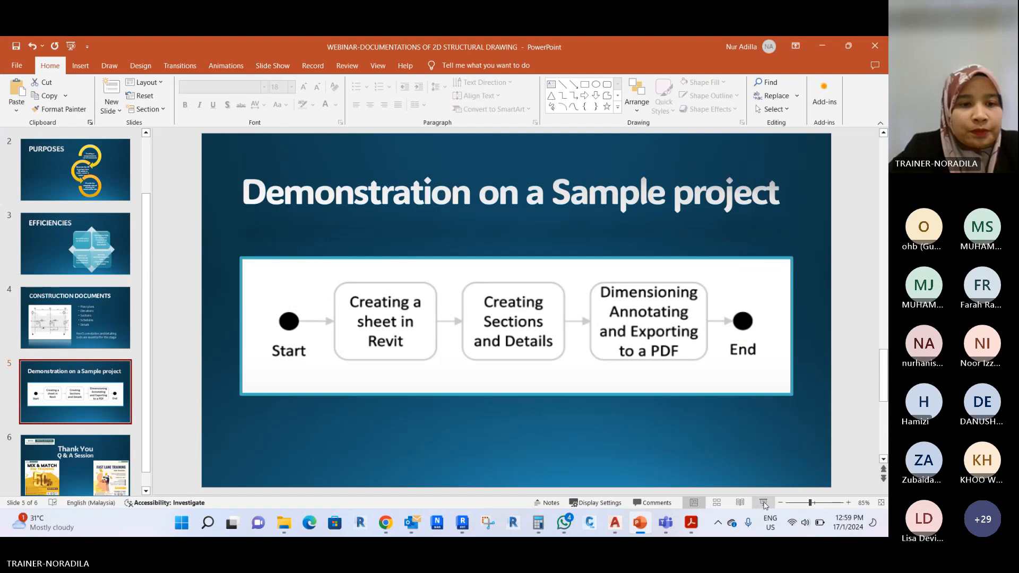
left_click(764, 503)
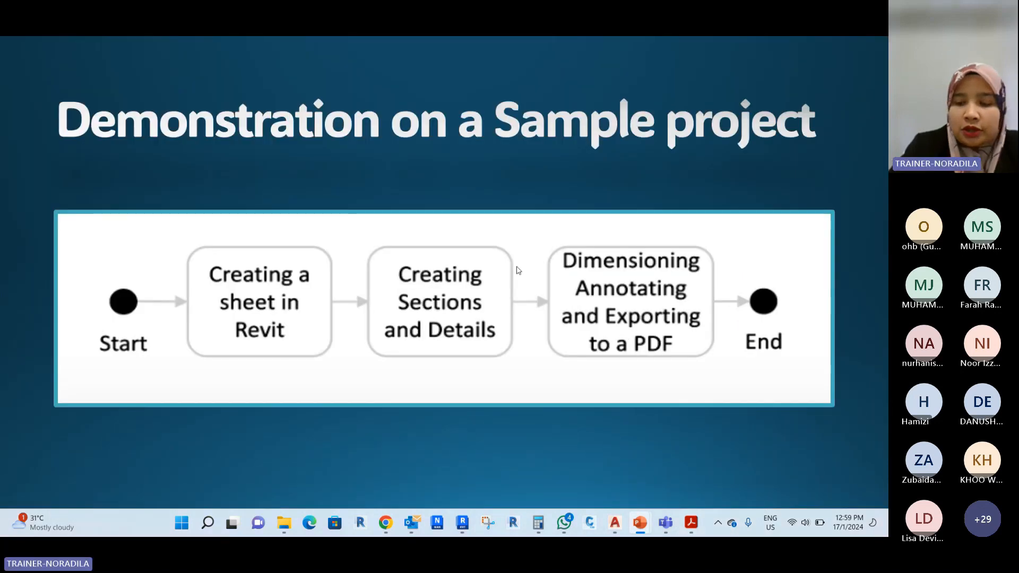
left_click(517, 271)
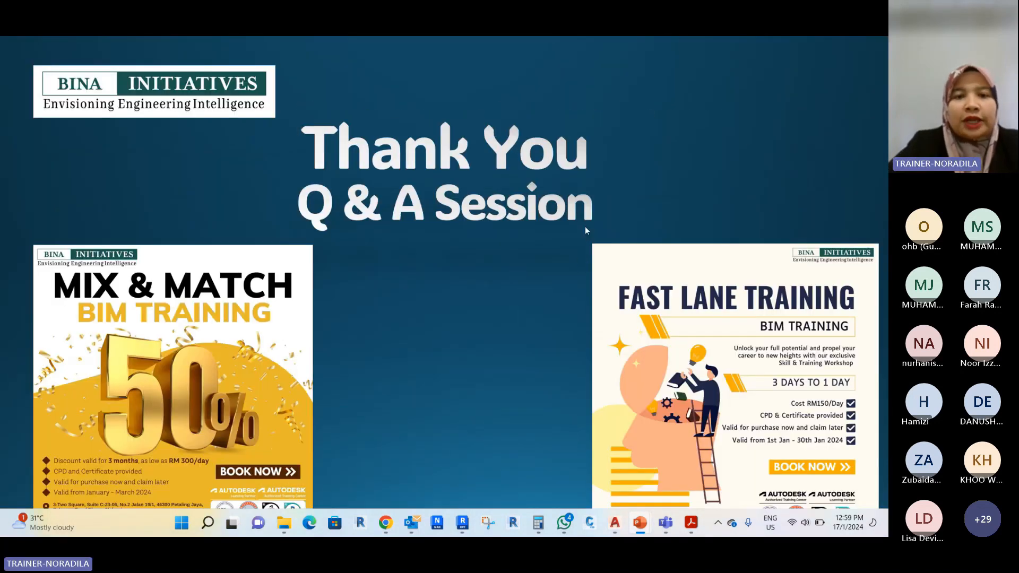